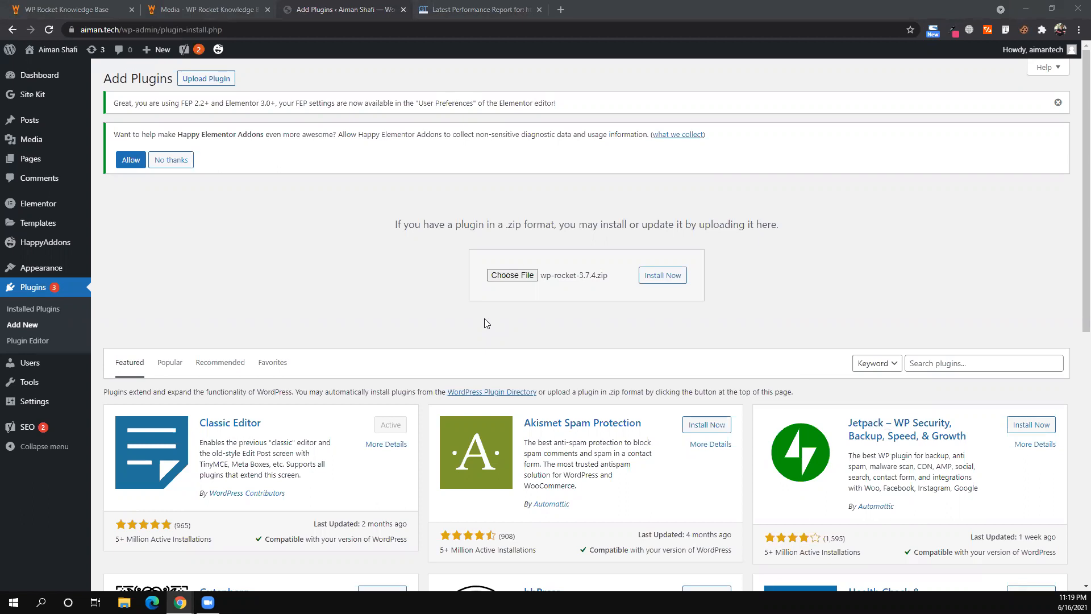
- Open the WP Rocket documentation home in a new tab from the knowledge base logo
click(74, 9)
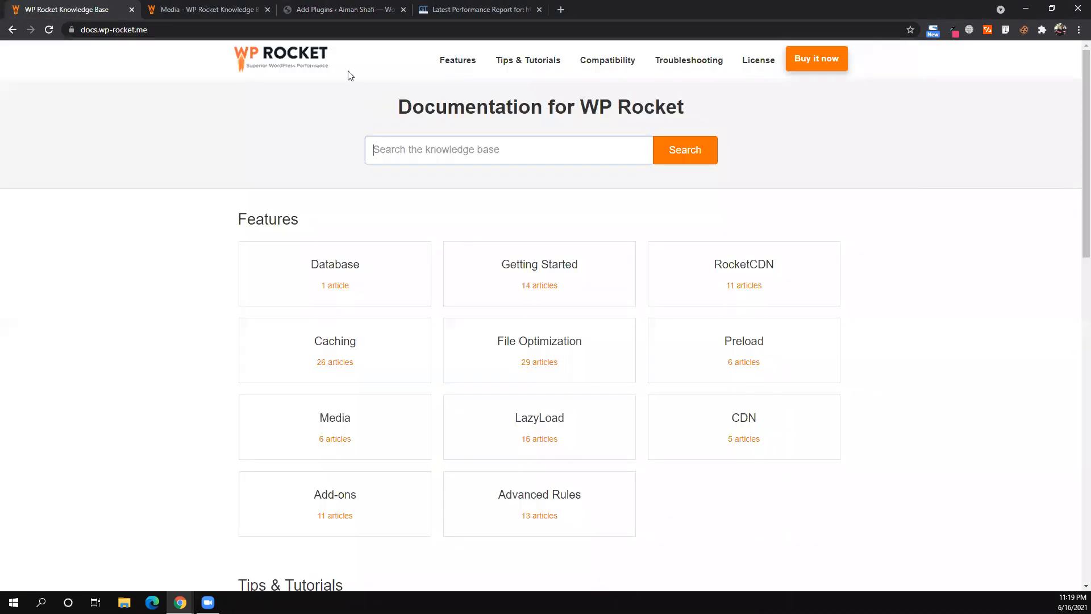
right_click(297, 69)
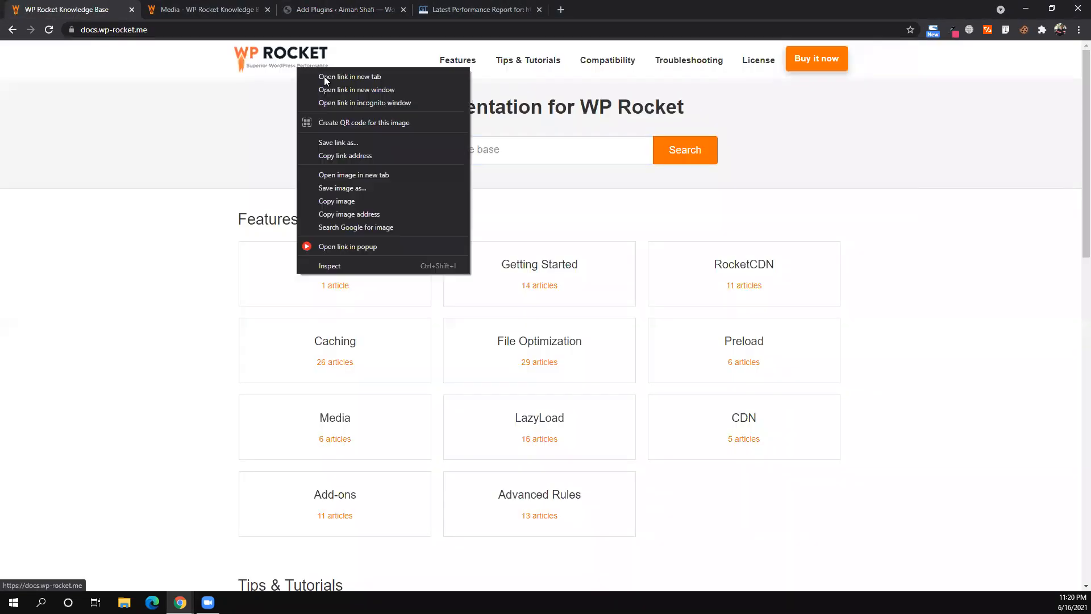
click(324, 76)
key(ctrl+Tab)
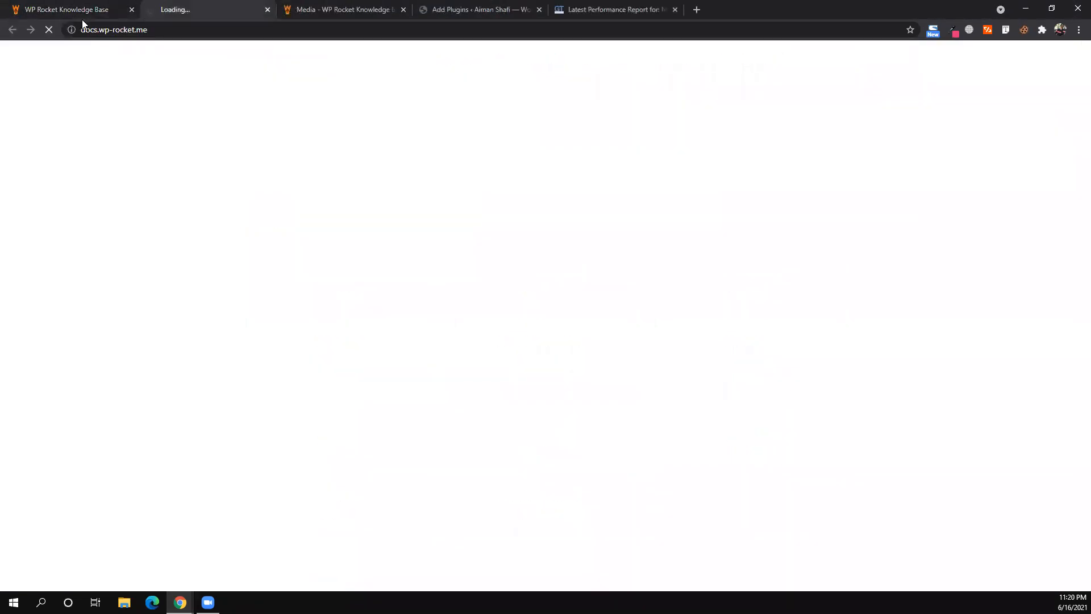
- Look over the documentation tabs, including Media, then return to the WordPress Add Plugins page
click(83, 10)
click(162, 11)
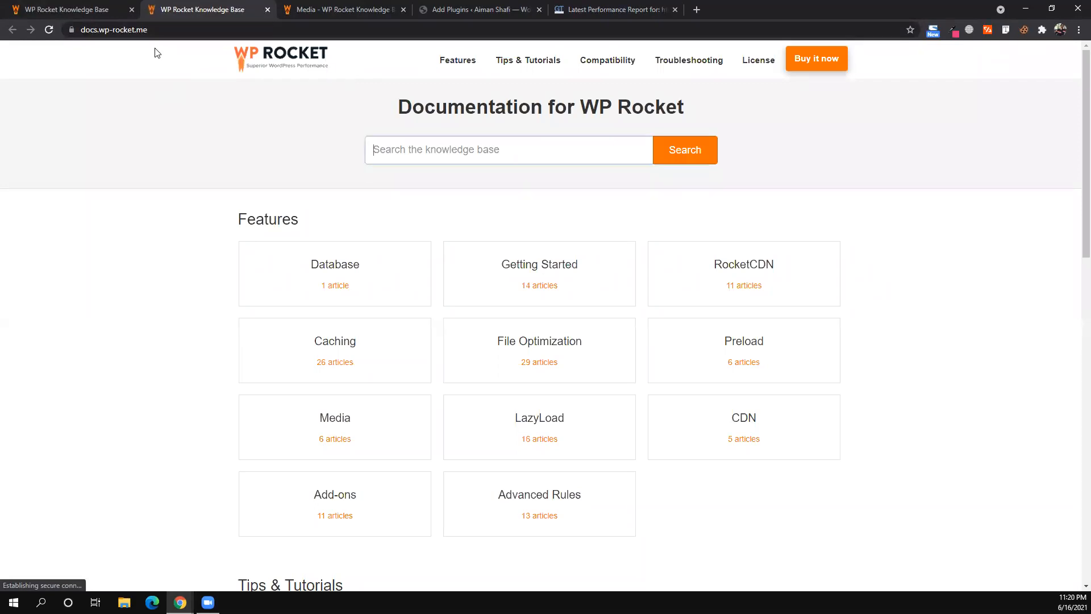
click(84, 5)
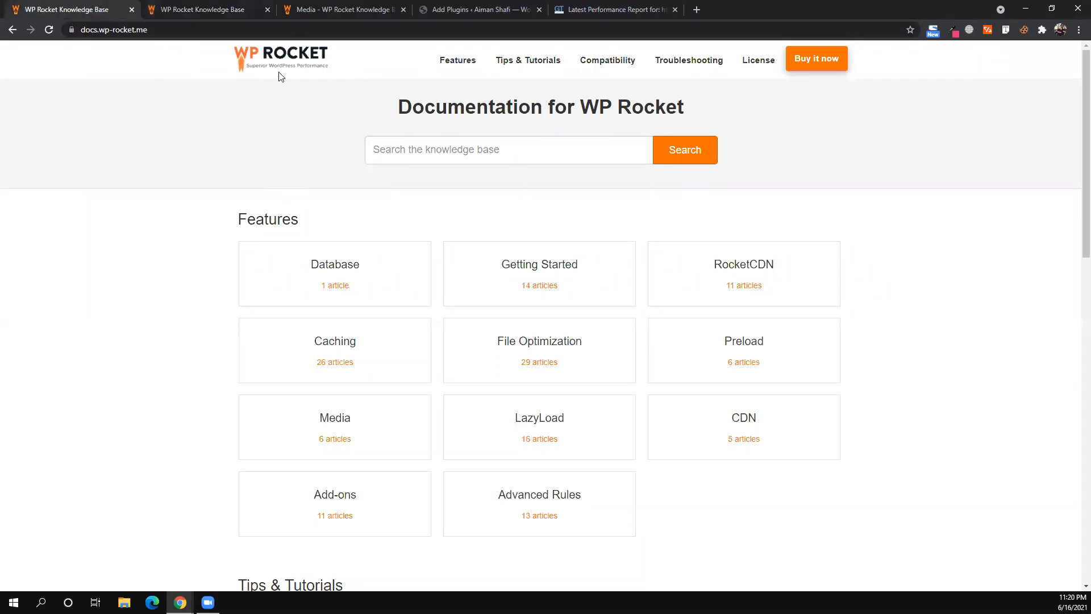
click(342, 6)
click(471, 6)
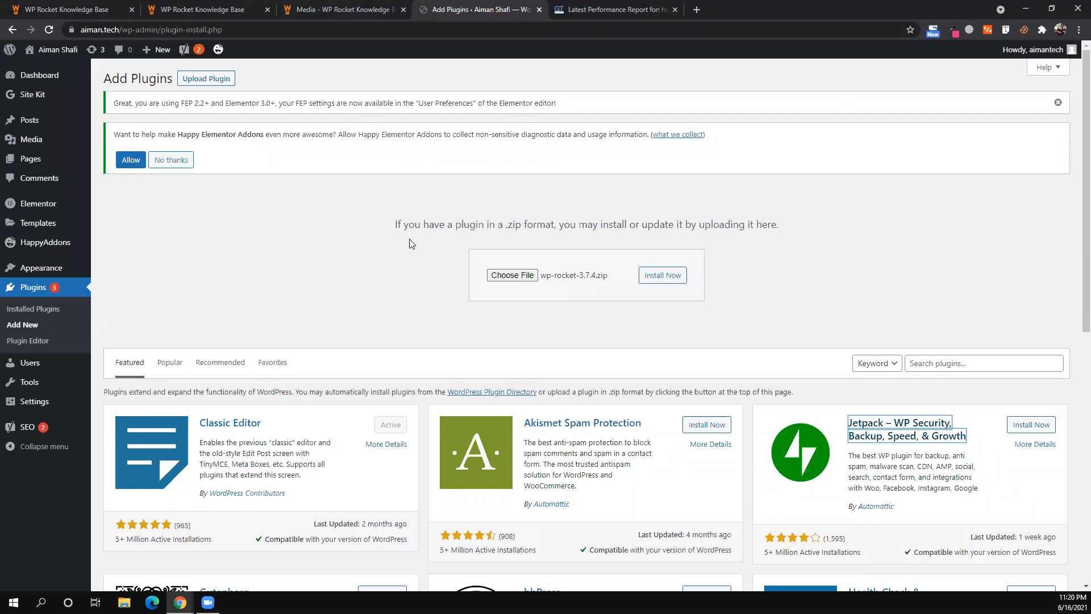
- Install the chosen wp-rocket-3.7.4.zip plugin, then bring up the GTmetrix performance report
click(657, 277)
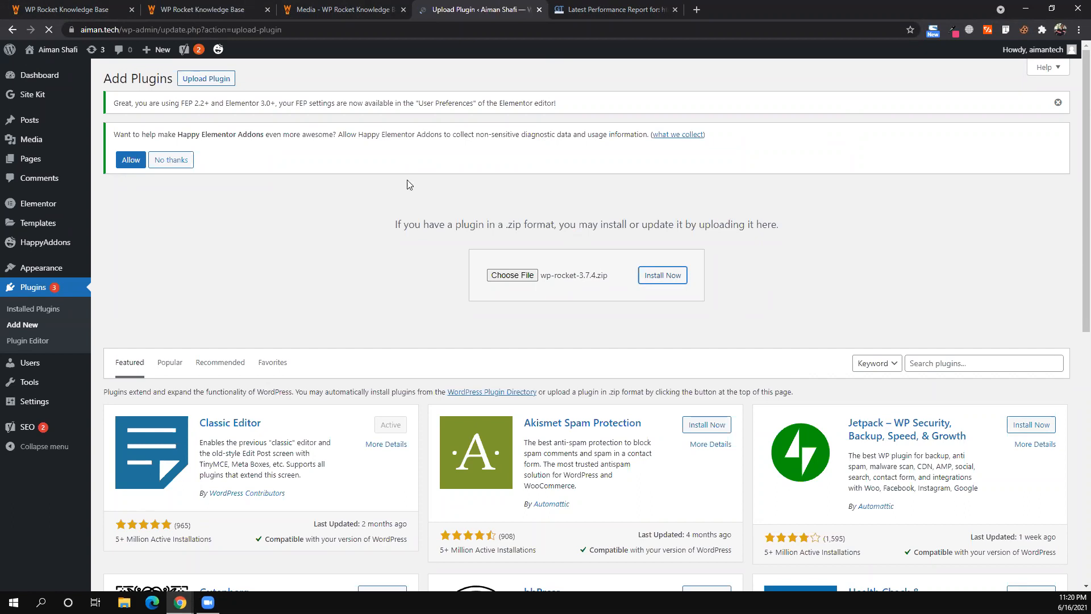
click(597, 8)
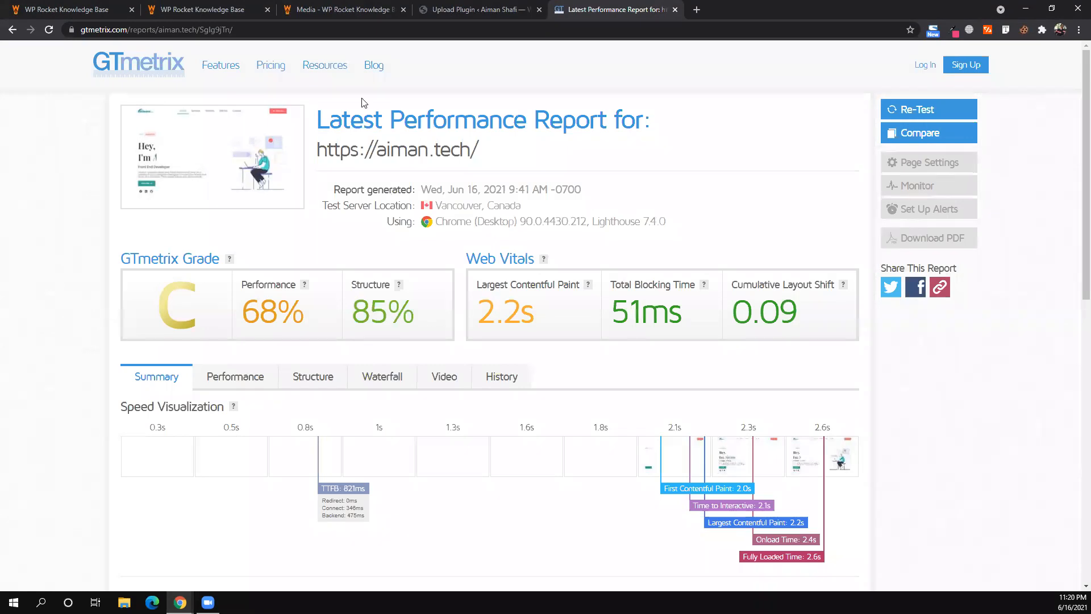
- Search for pagespeed insights in a new tab and open the PageSpeed Insights tool
click(696, 10)
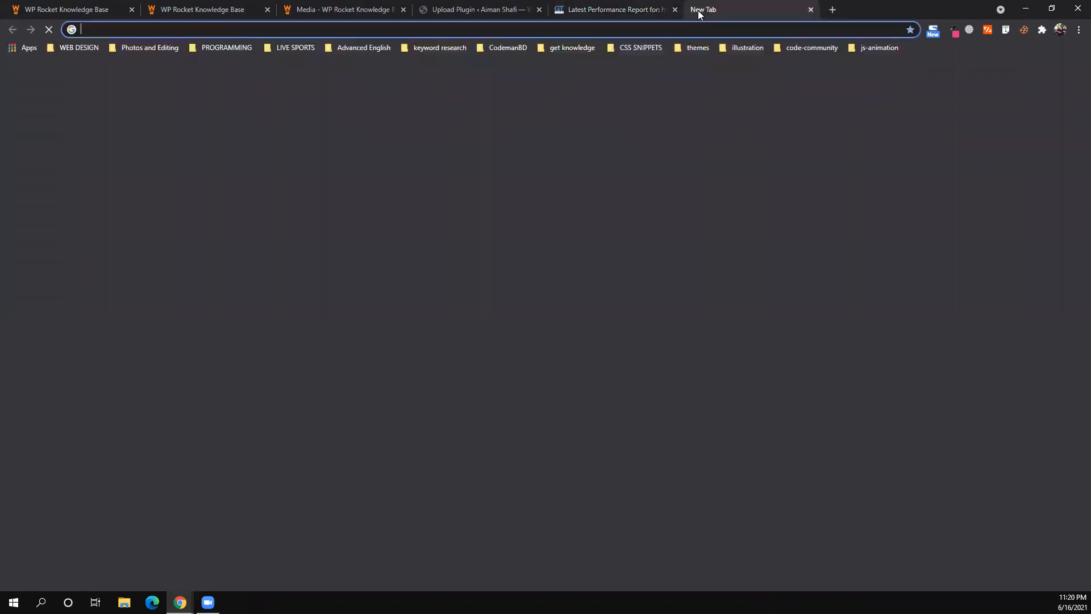
text(page)
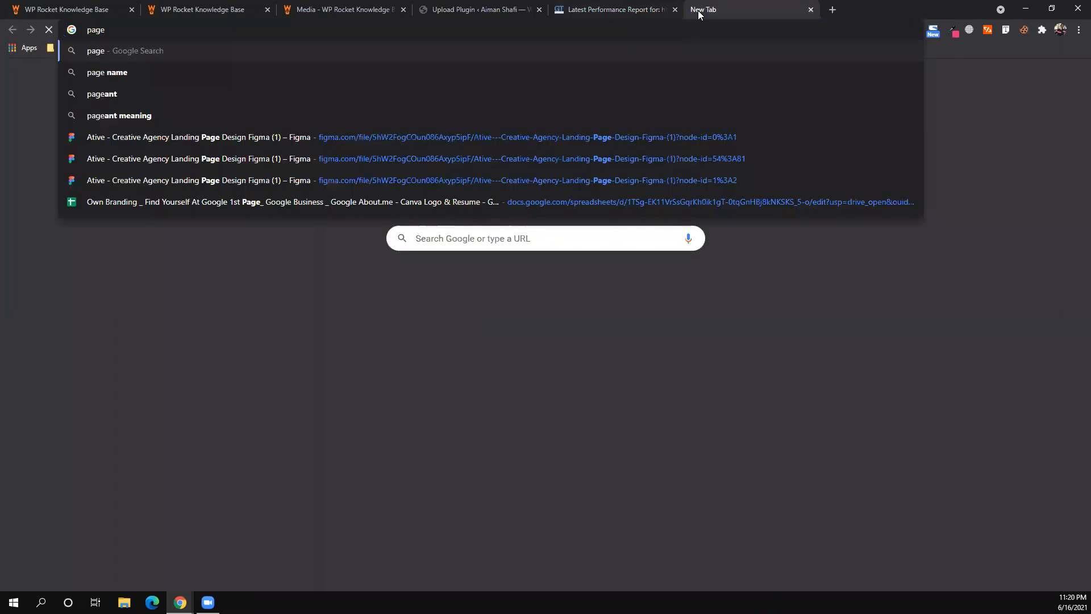
text(speed ins)
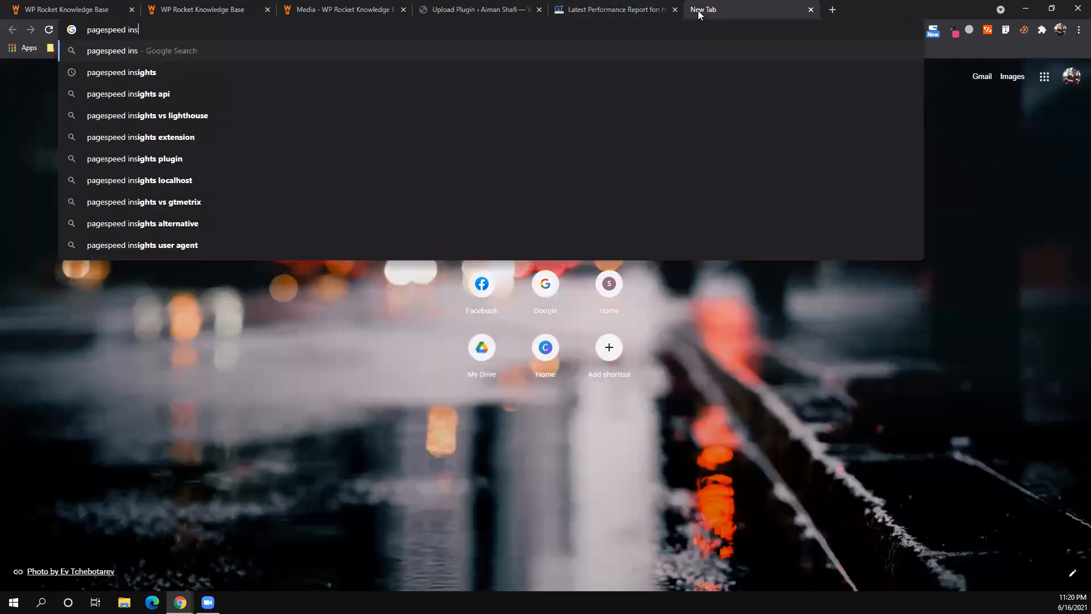
key(Down)
key(Return)
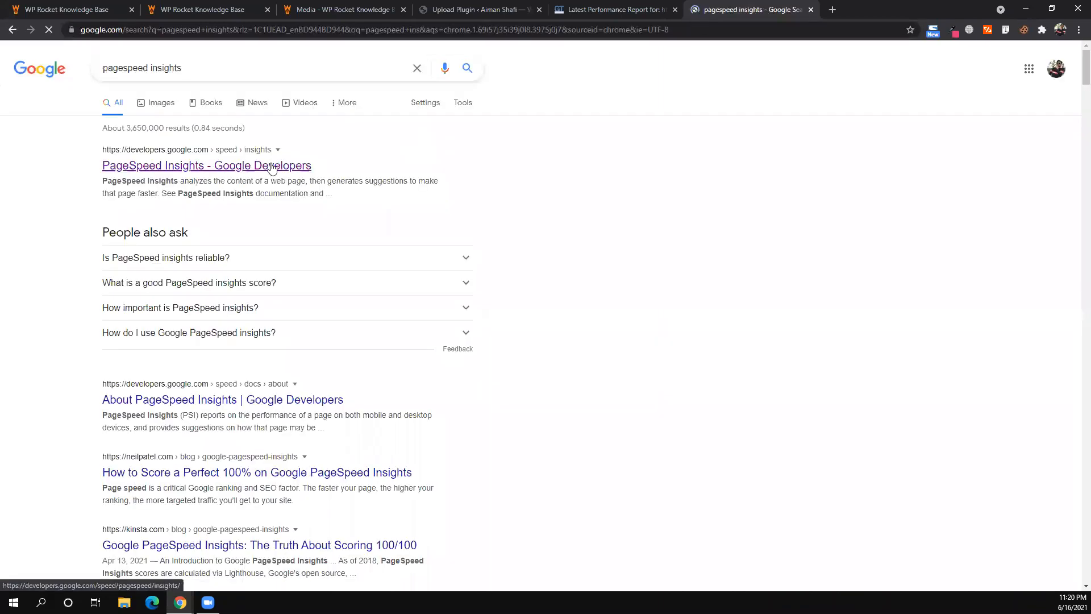
click(272, 167)
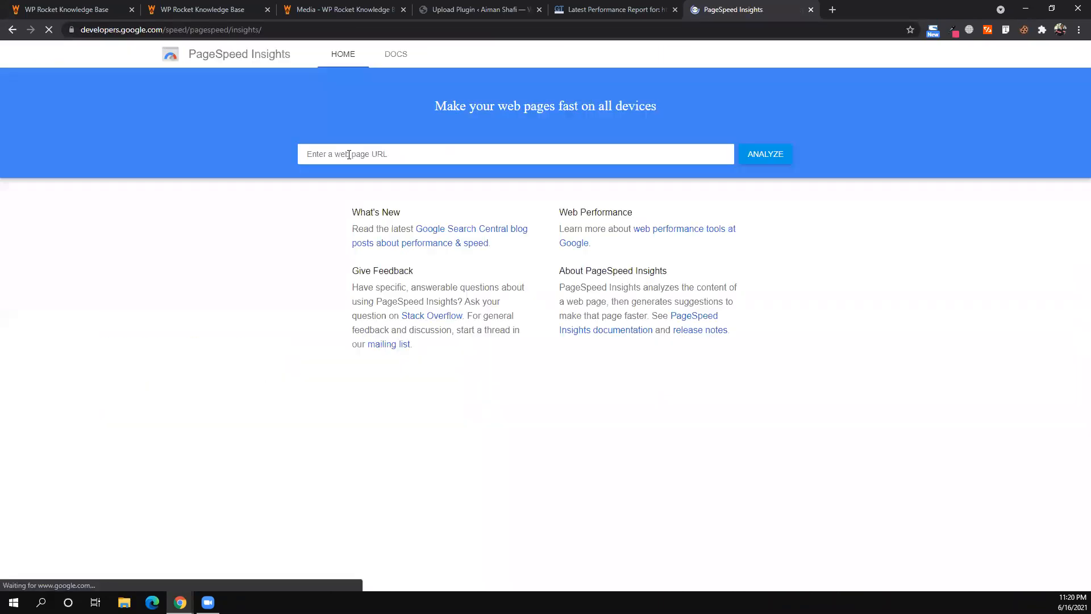
- Copy the WordPress site's address and paste it into PageSpeed Insights to analyze it
click(465, 9)
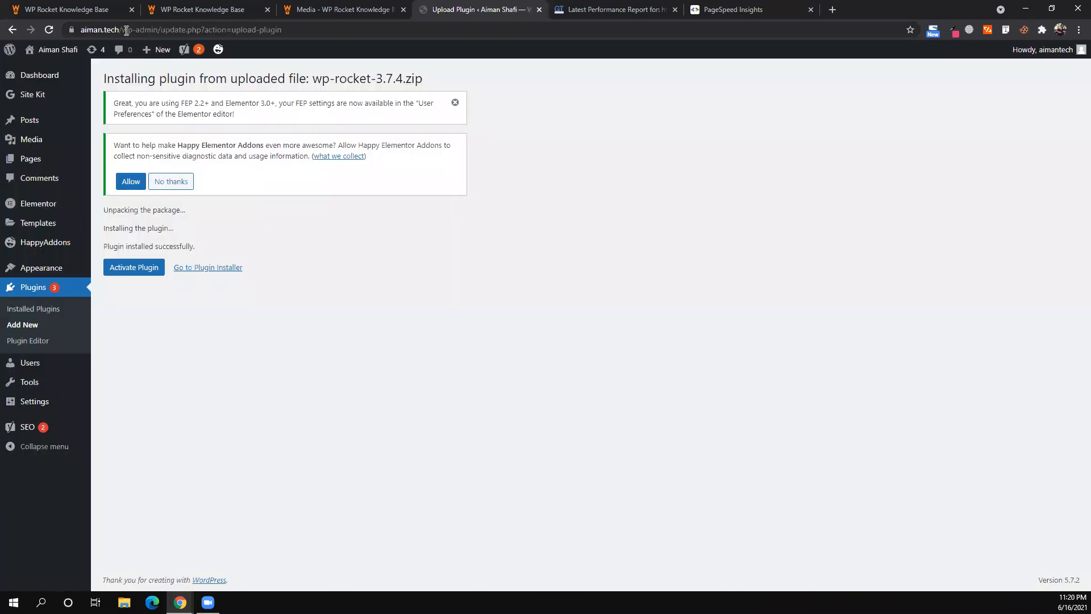
click(113, 30)
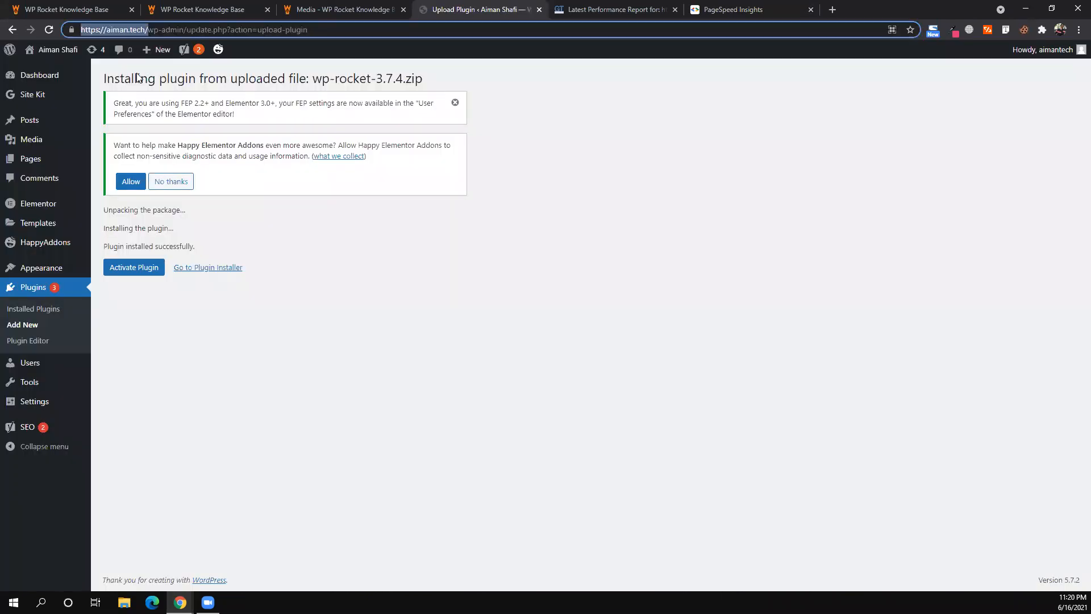
right_click(113, 29)
click(717, 7)
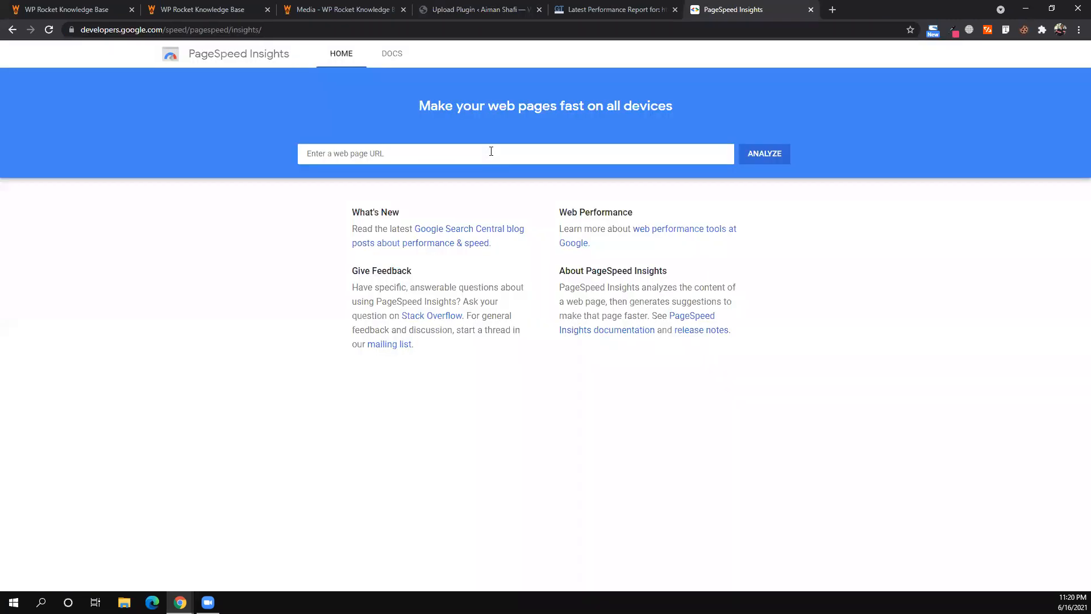
click(491, 151)
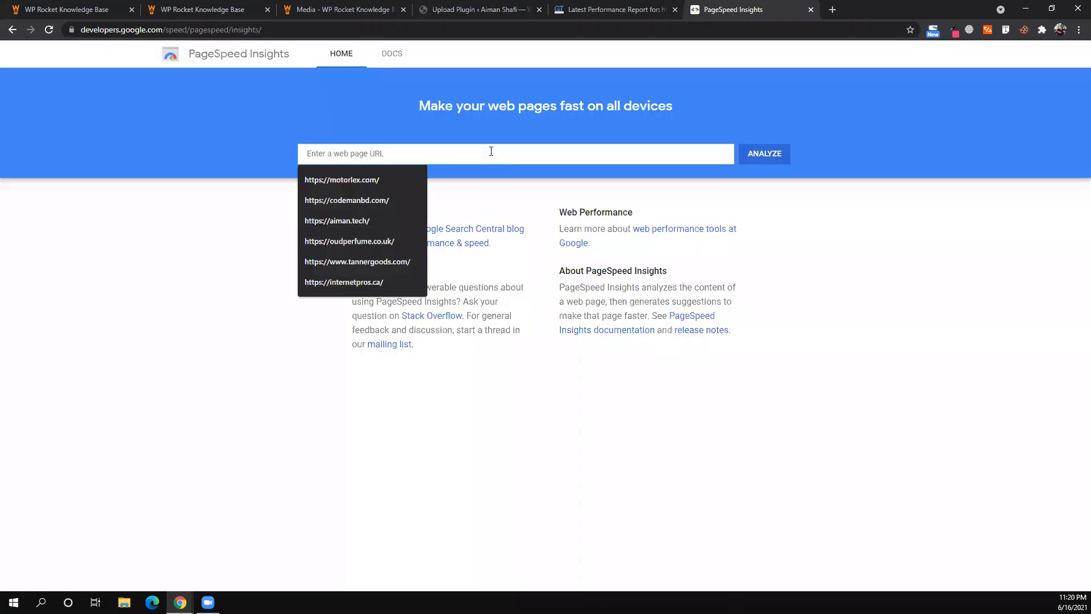
text(https://aiman.tech/)
key(Return)
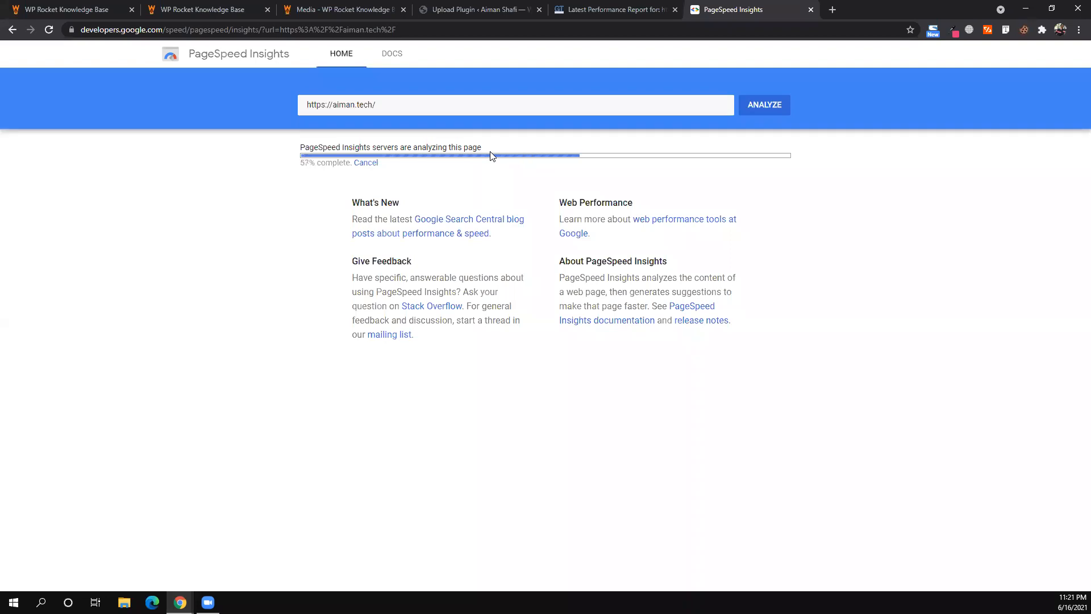
- Review the GTmetrix report: grade C, 68% performance, 85% structure, 2.6s fully loaded
click(621, 7)
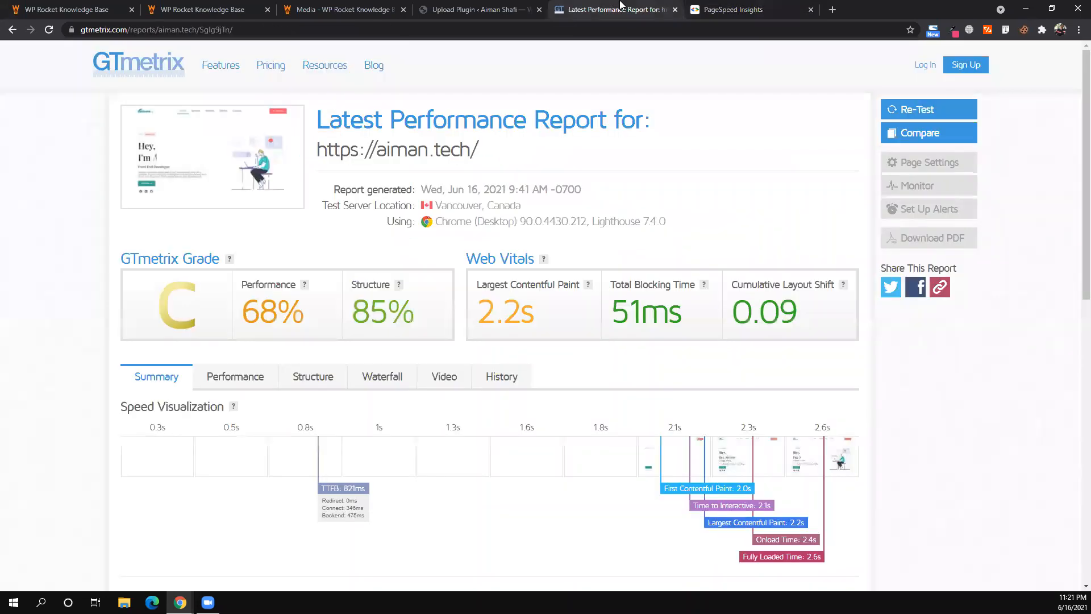
click(716, 7)
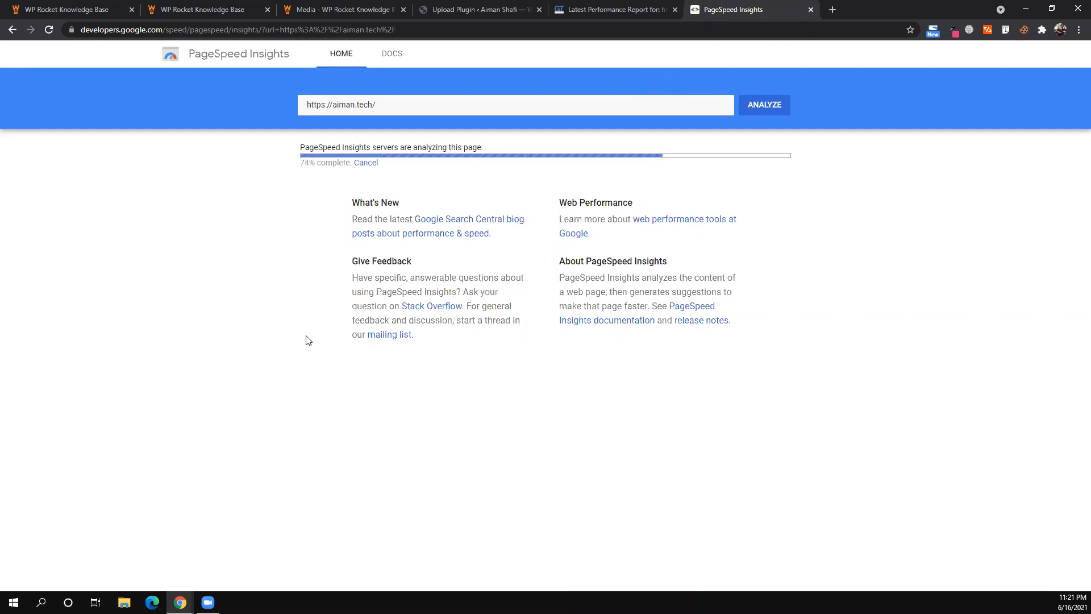
key(ctrl+shift+Tab)
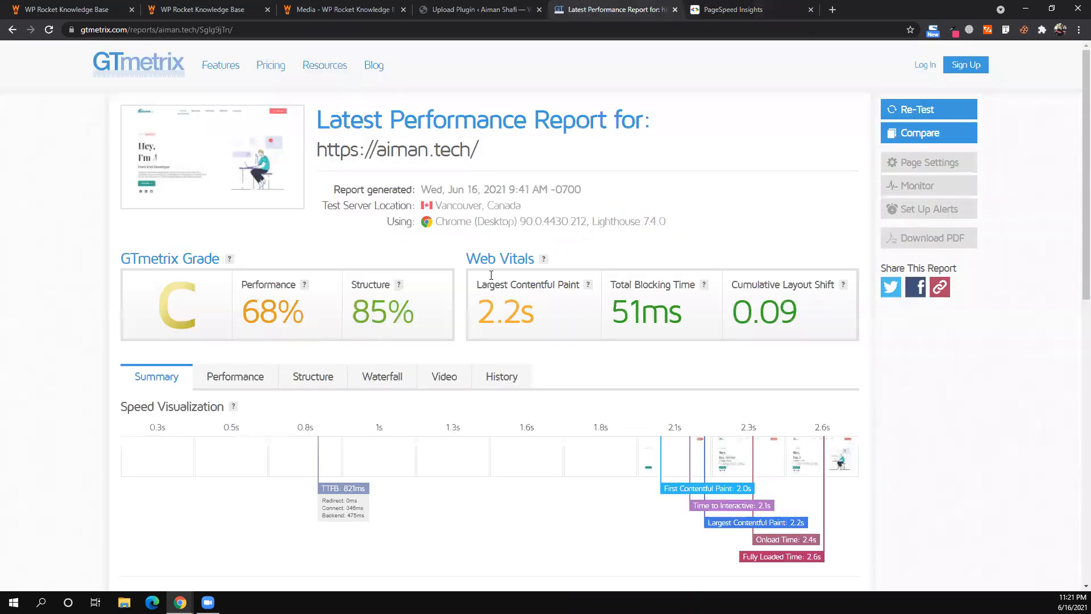
scroll(506, 299, down, 1)
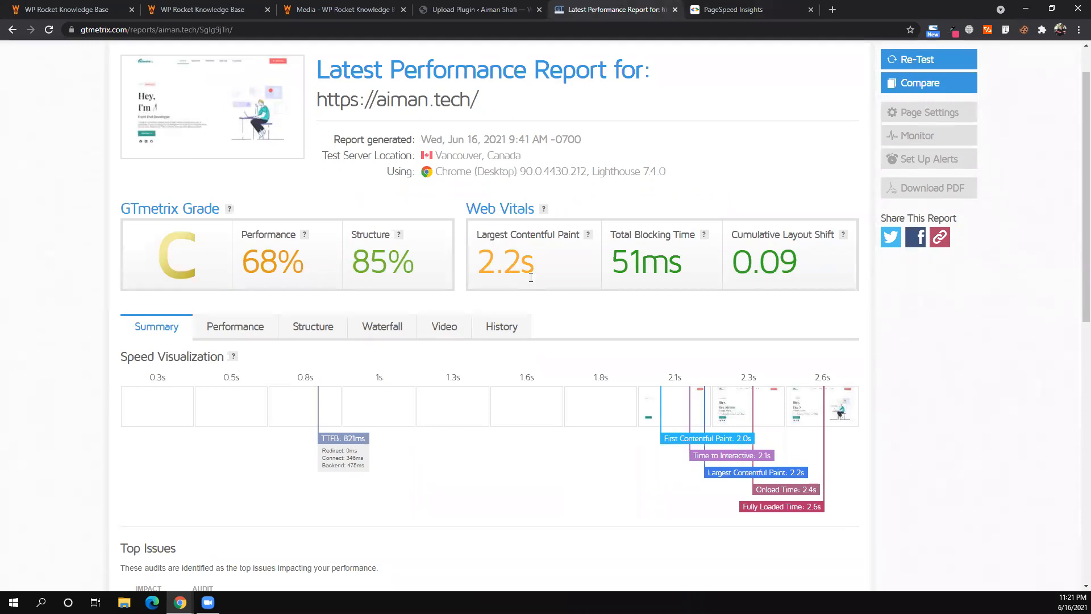
scroll(731, 344, down, 2)
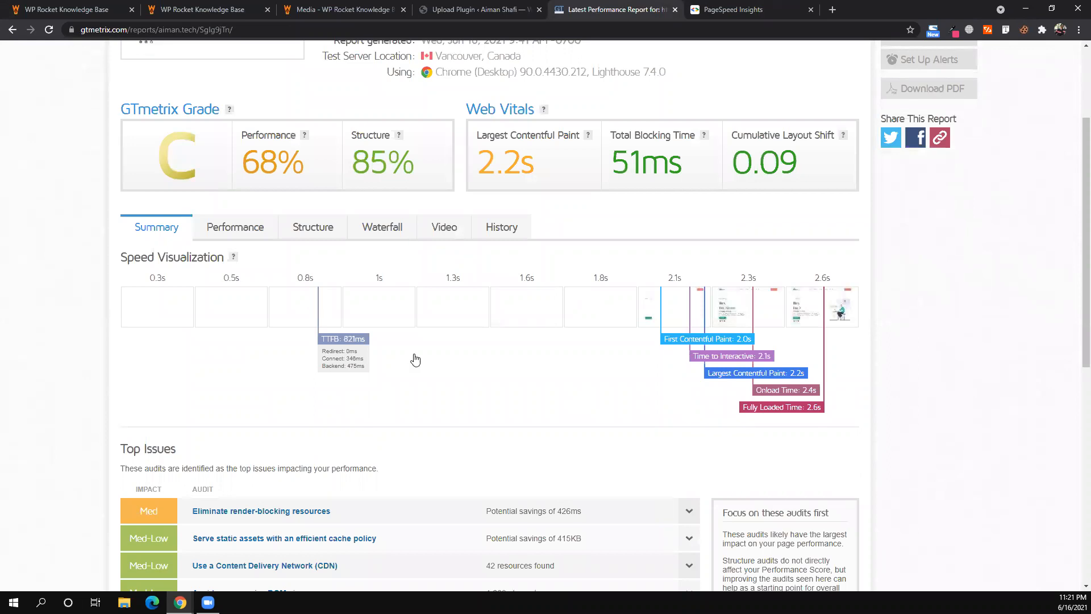
scroll(222, 261, down, 5)
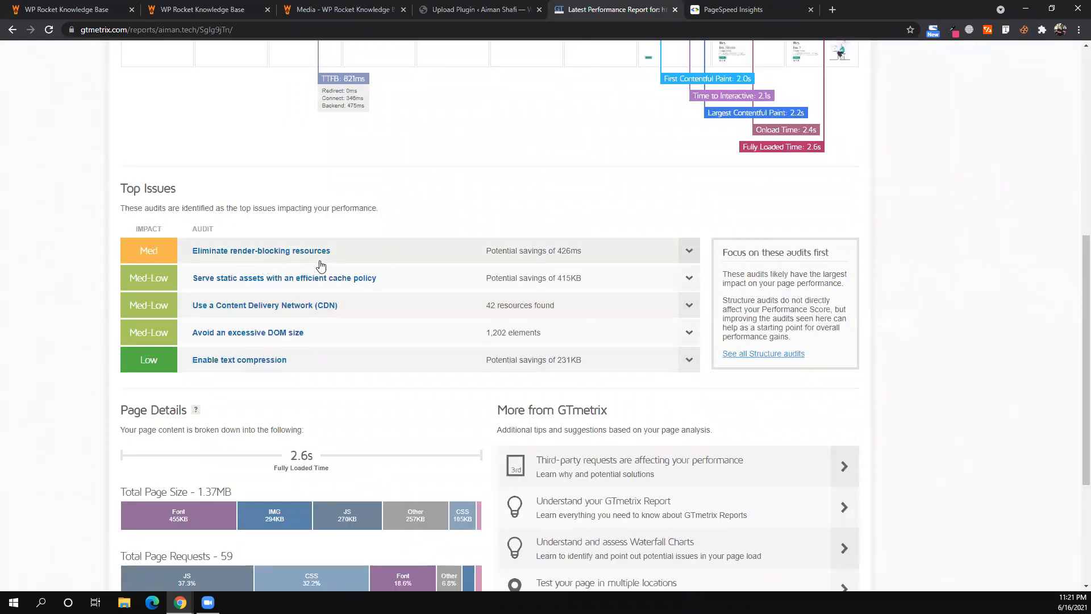
scroll(321, 265, down, 1)
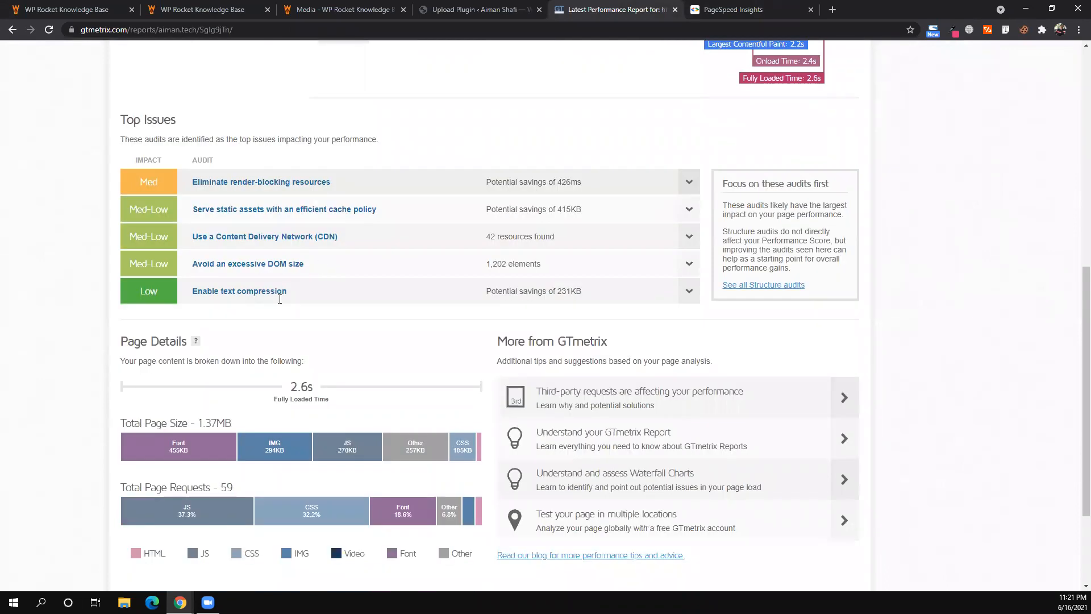
scroll(279, 299, down, 2)
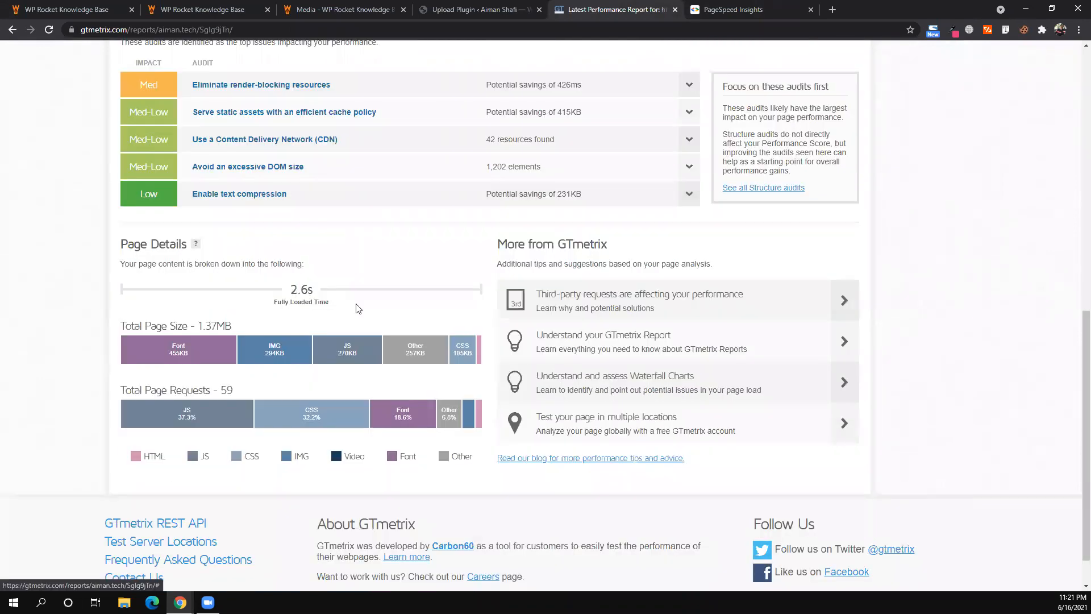
scroll(358, 308, down, 1)
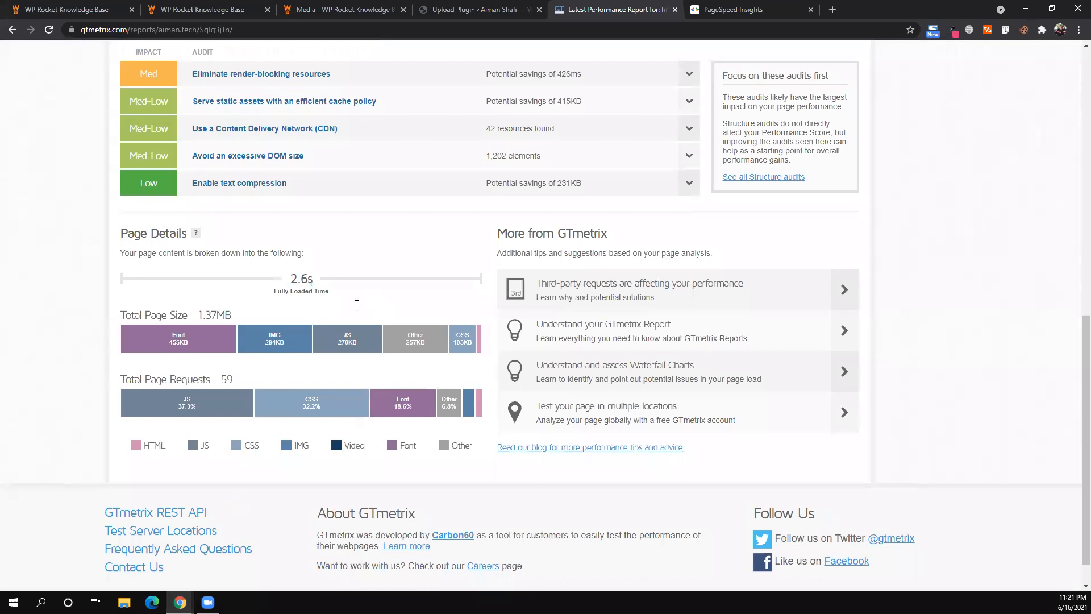
scroll(357, 305, up, 10)
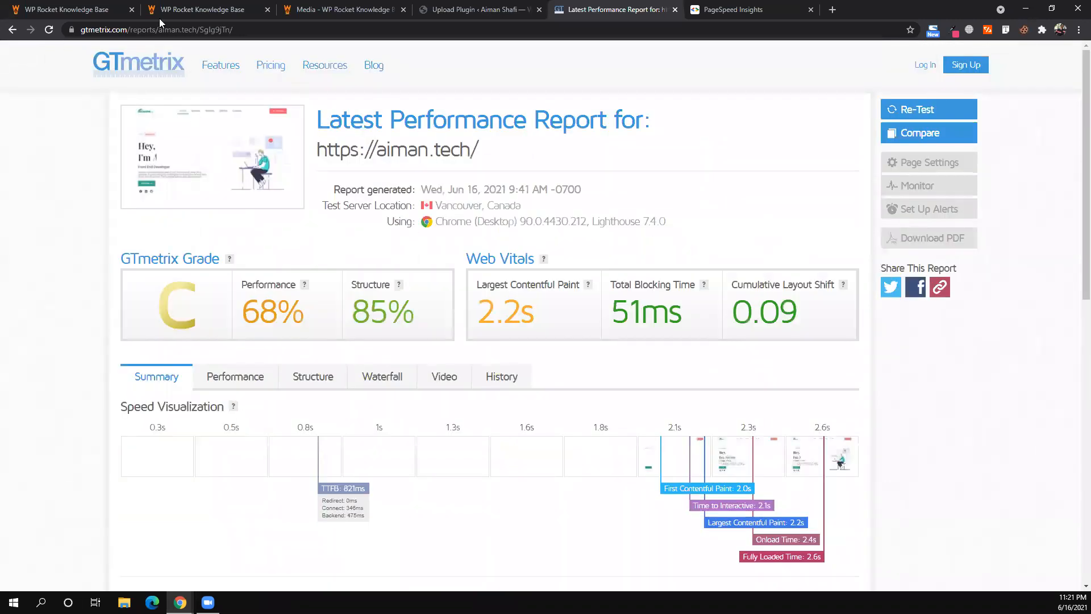
- Activate WP Rocket, update Elementor and Elementor Pro, then view the GTmetrix report
click(478, 12)
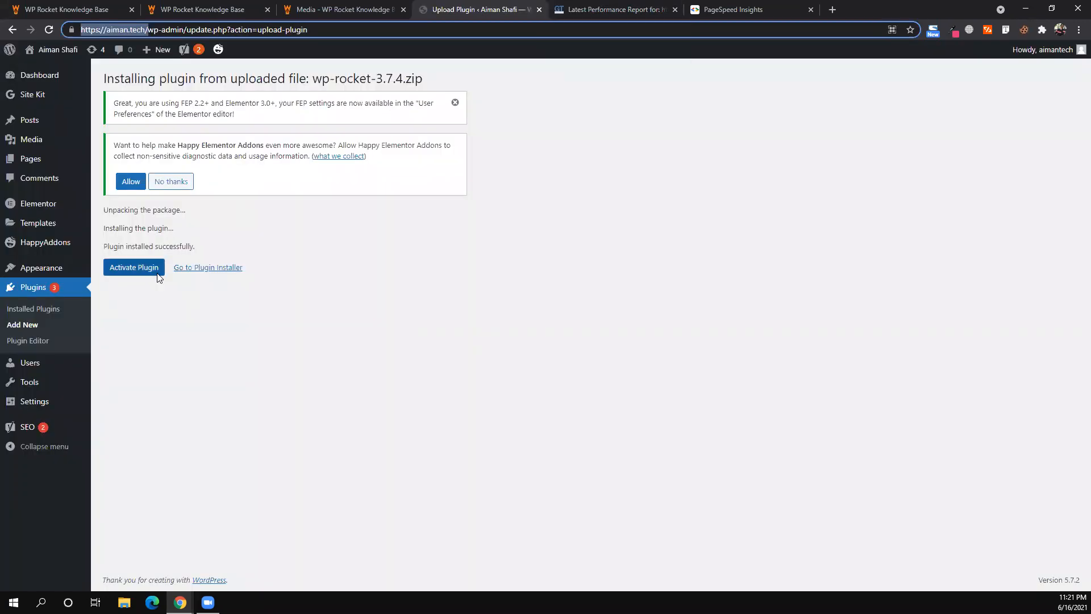
click(134, 268)
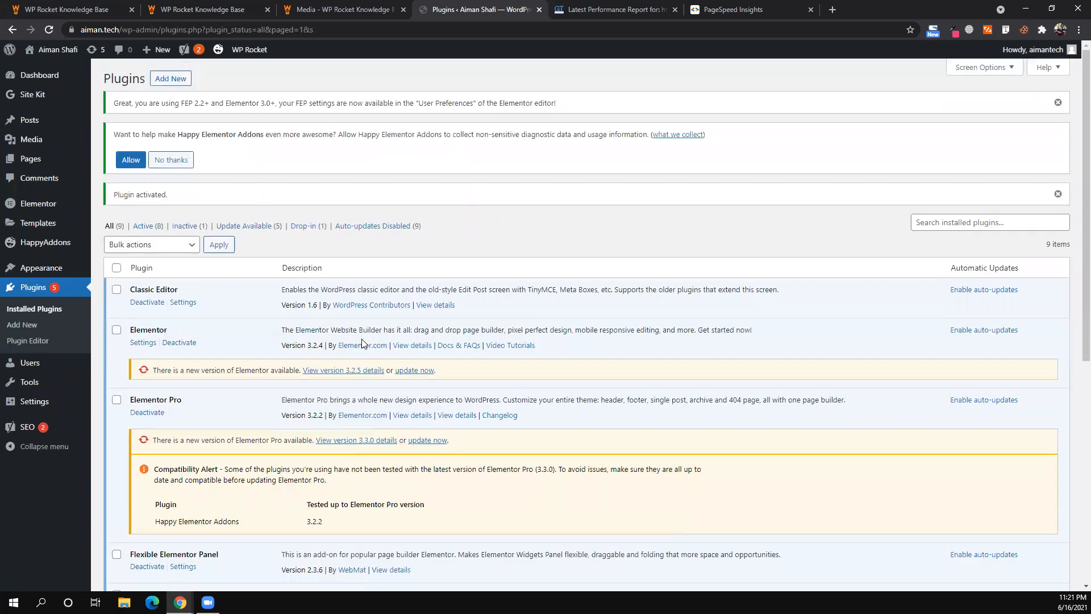
scroll(407, 266, down, 2)
click(413, 273)
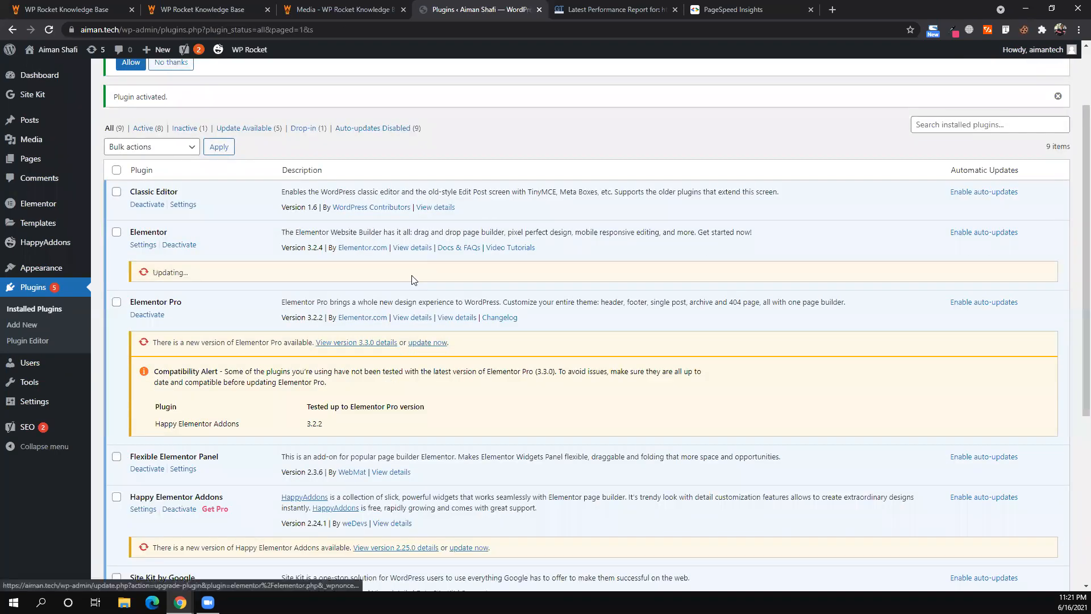
click(428, 342)
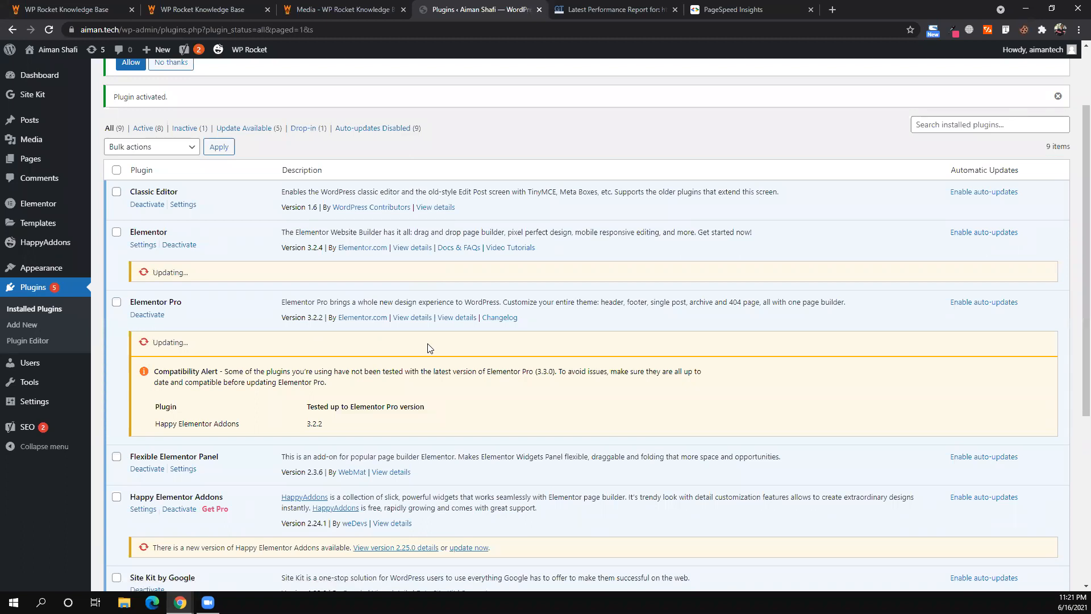
click(592, 8)
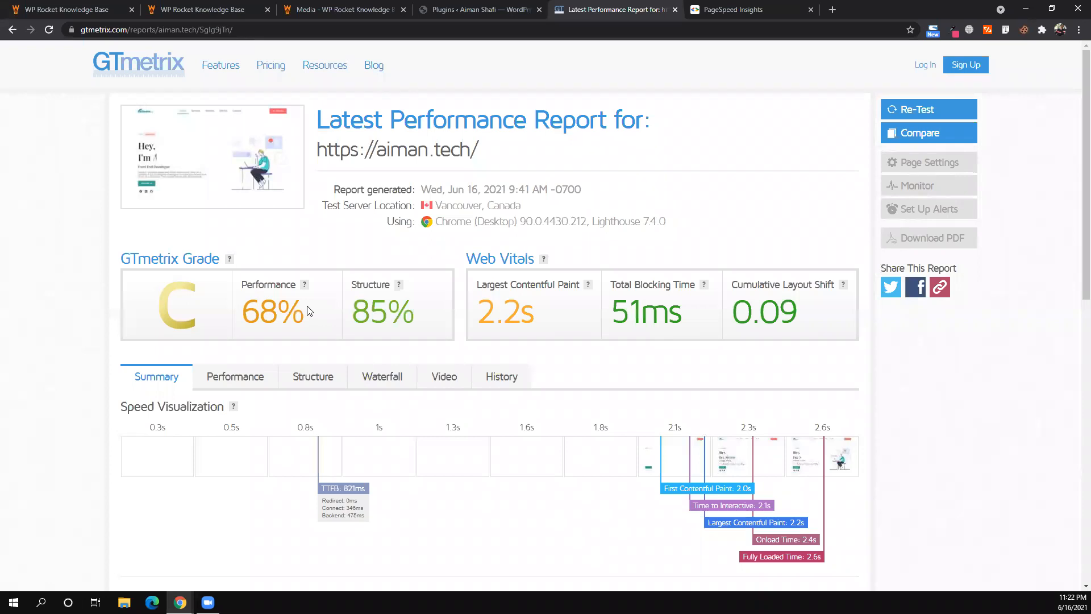
- Compare the PageSpeed mobile score of 28 with the desktop score of 88
scroll(307, 311, down, 5)
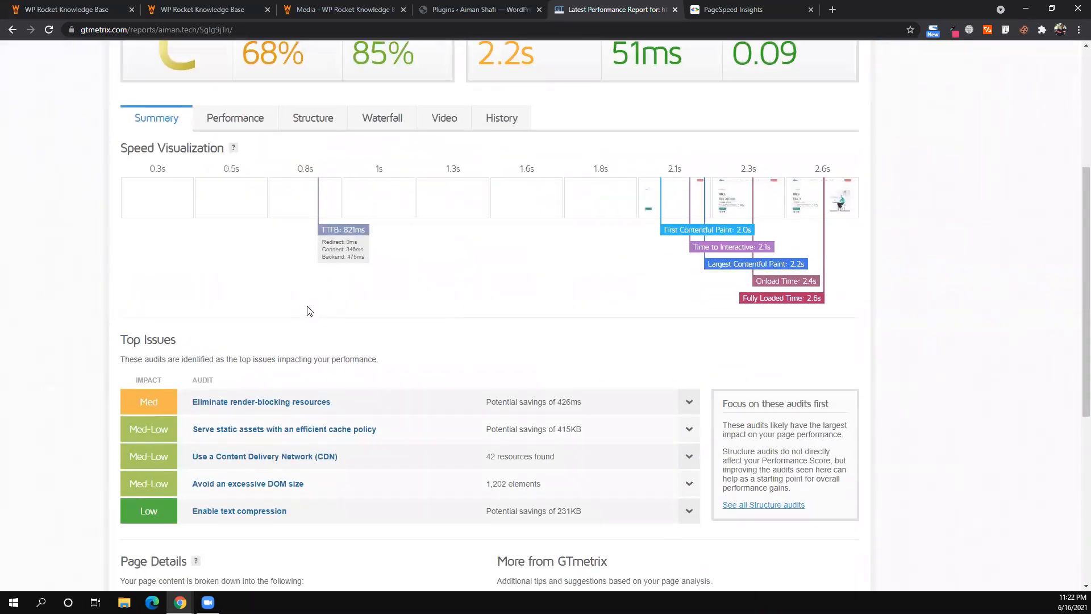
scroll(307, 311, up, 5)
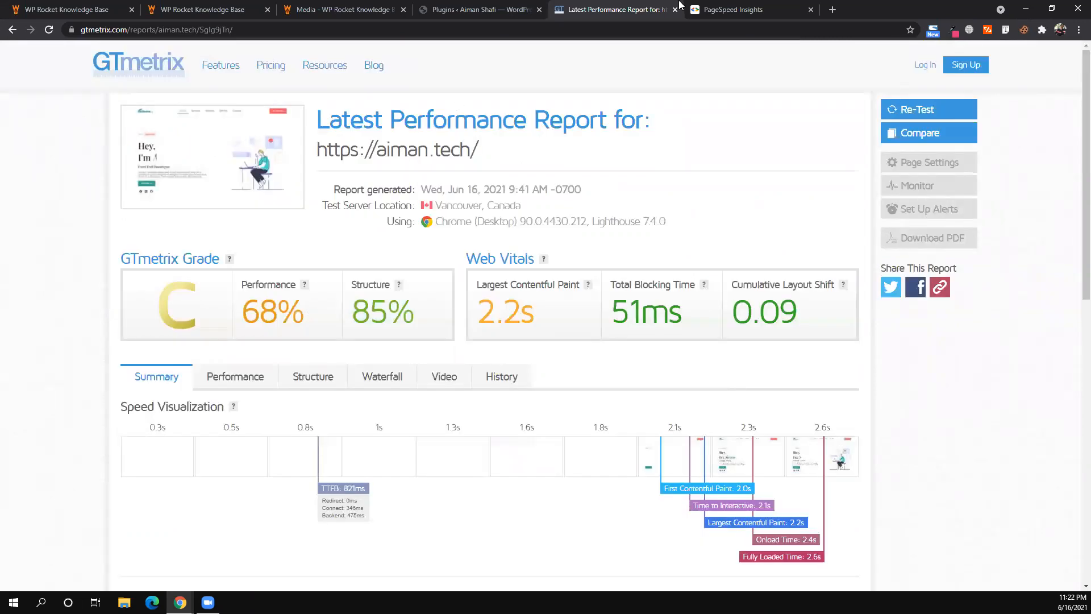
click(695, 7)
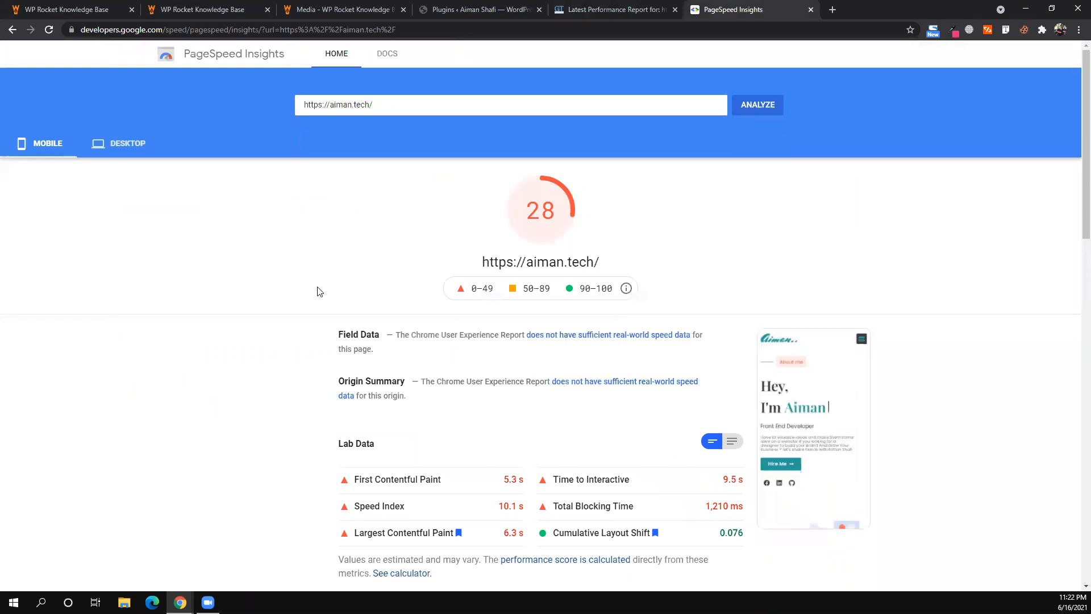
click(121, 155)
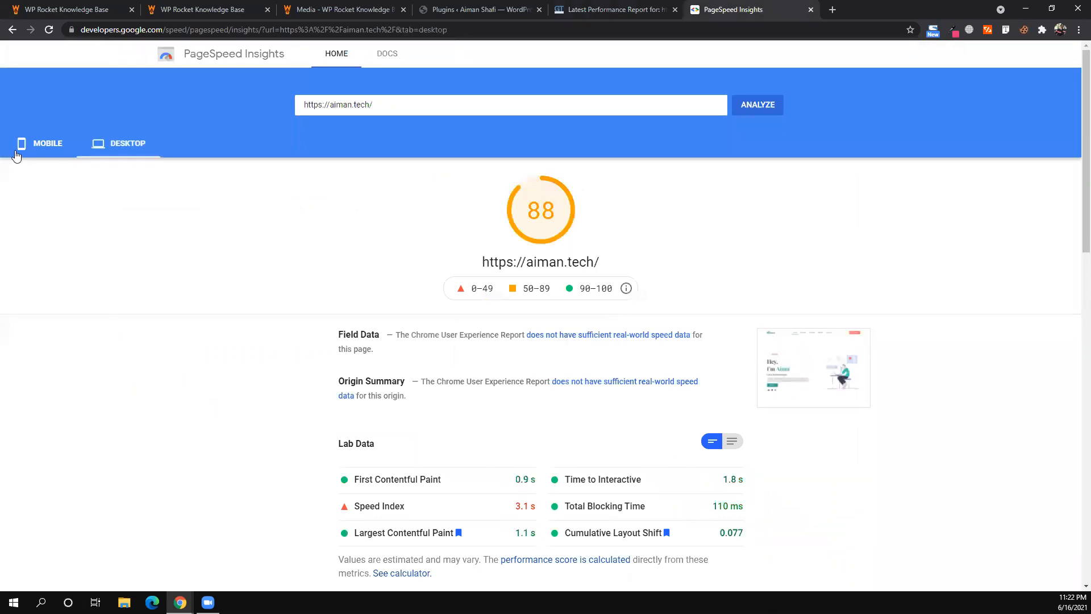
click(50, 146)
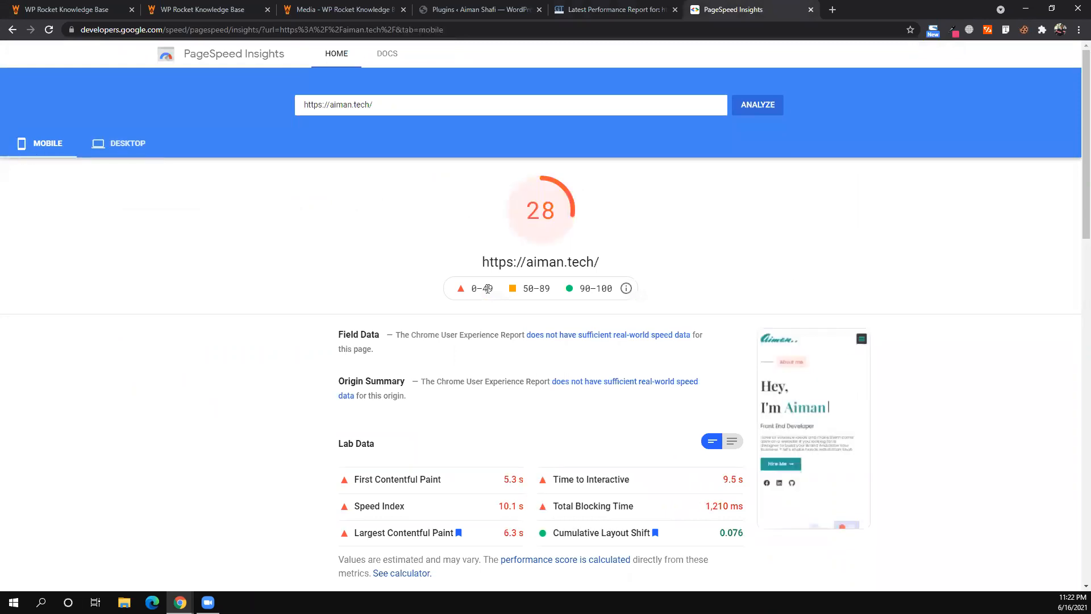
scroll(487, 292, down, 4)
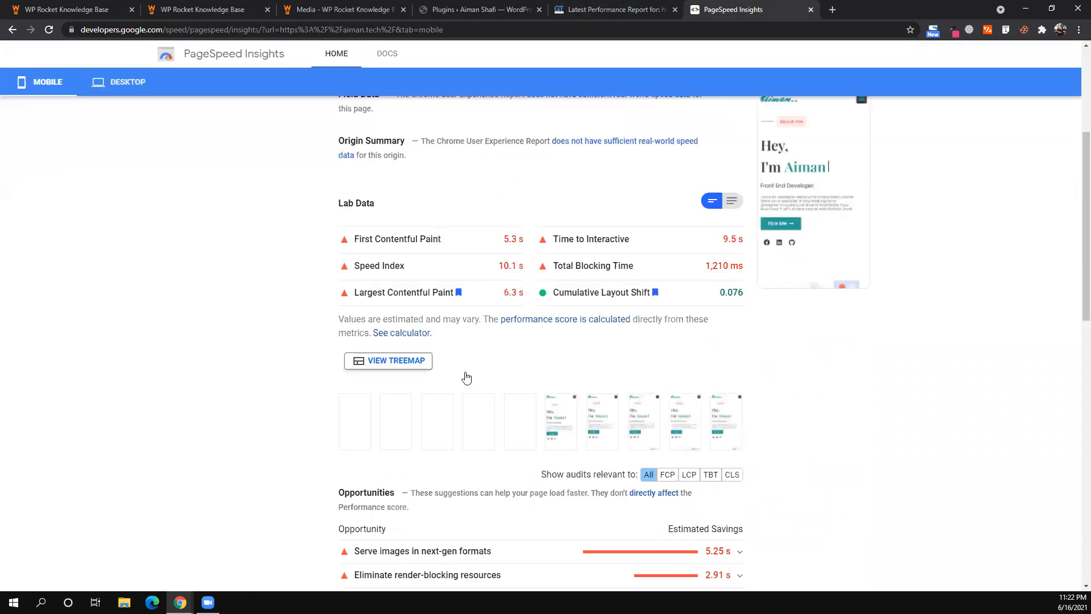
scroll(466, 377, down, 8)
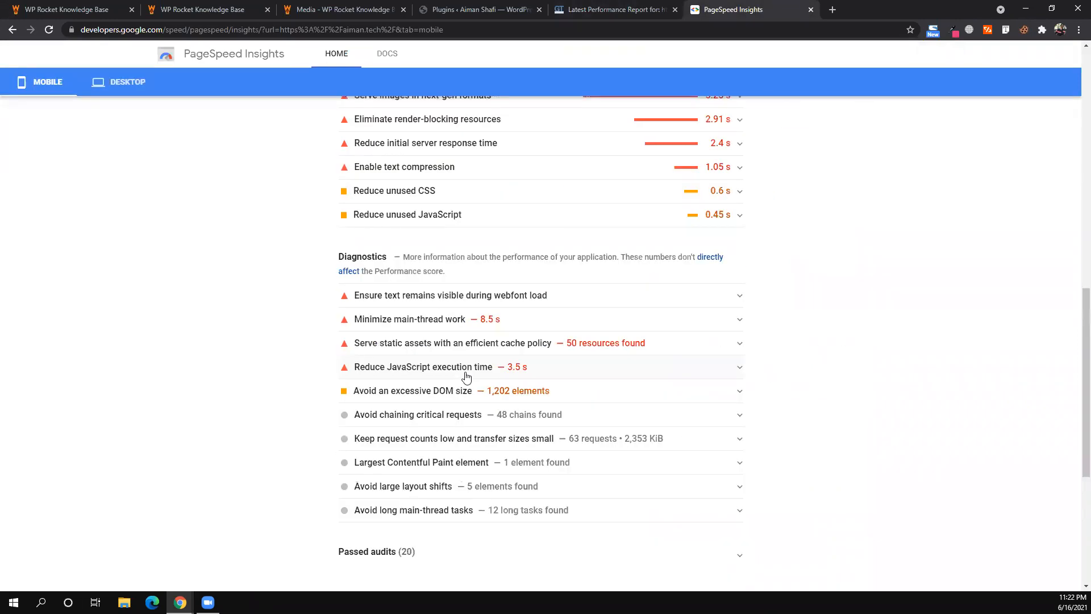
scroll(466, 377, up, 1)
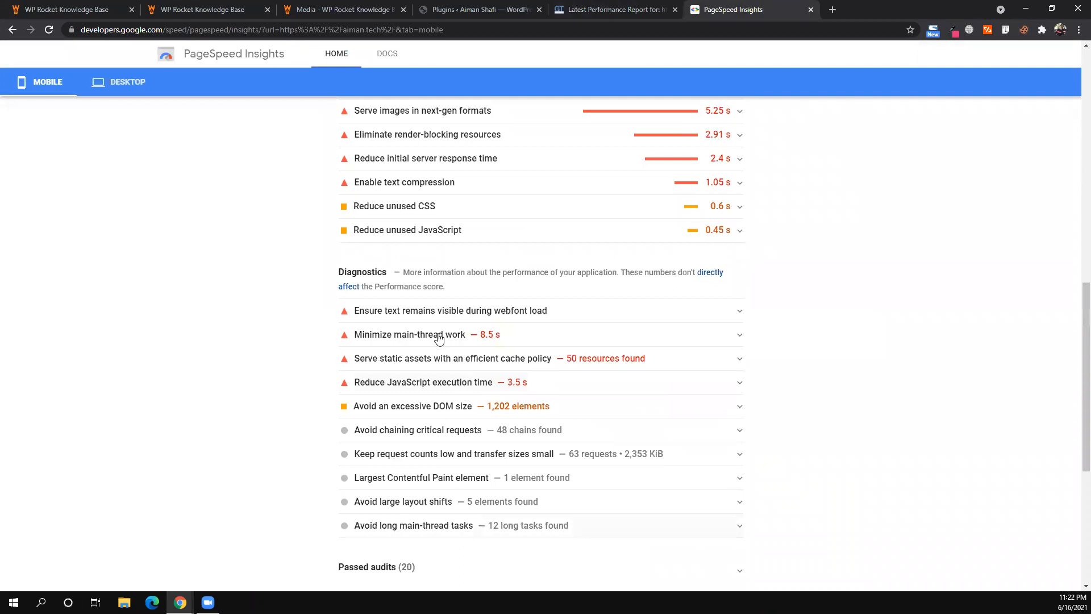
scroll(439, 338, up, 2)
scroll(407, 302, up, 2)
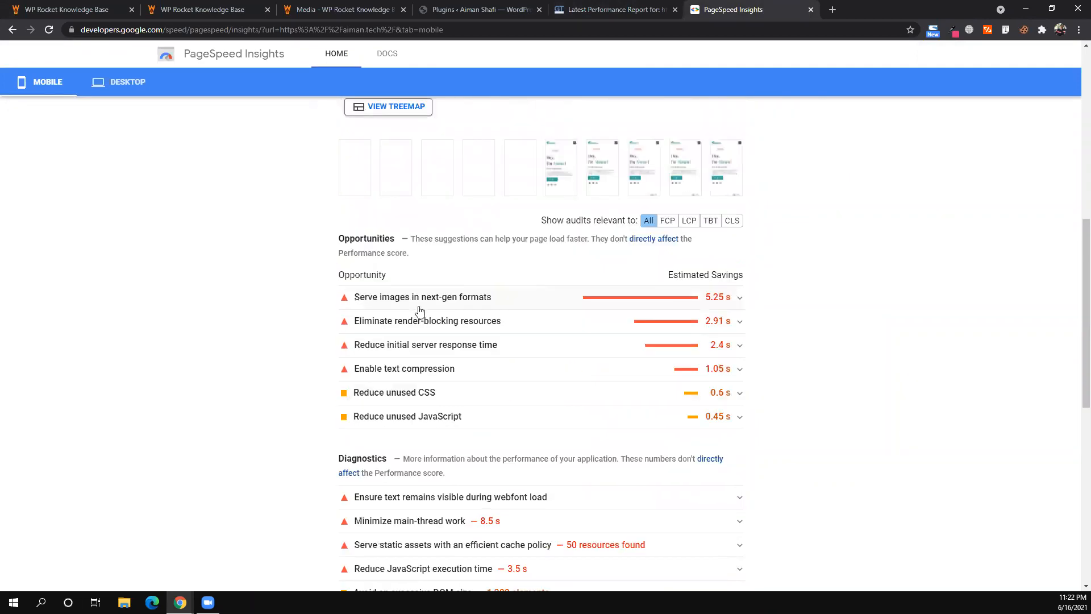
- Expand and inspect the 'Eliminate render-blocking resources' list on mobile results
click(741, 325)
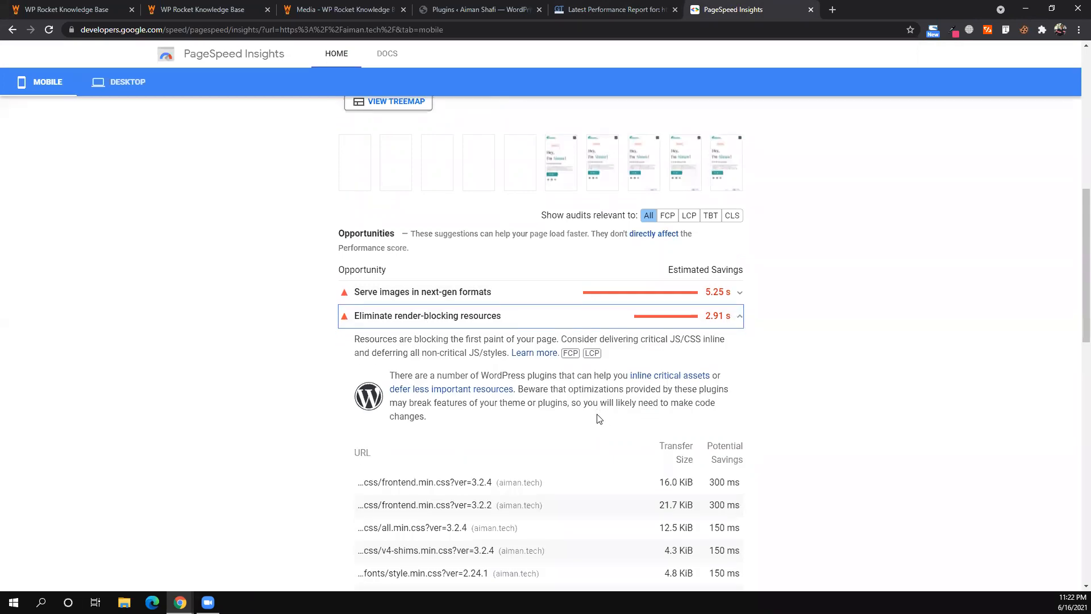
scroll(672, 249, down, 2)
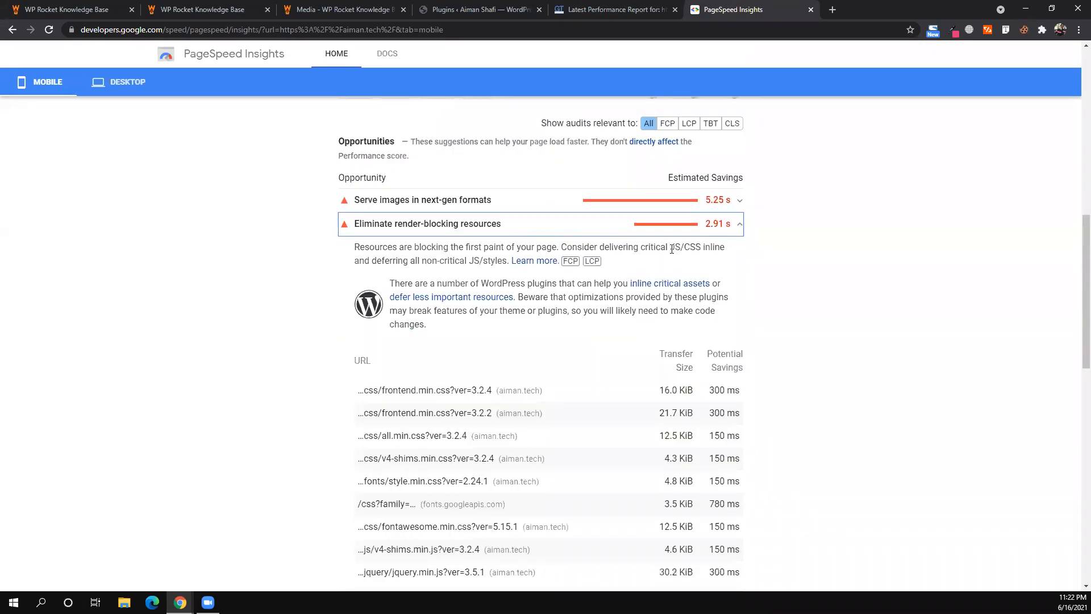
scroll(479, 333, down, 1)
scroll(443, 375, down, 1)
scroll(516, 440, down, 3)
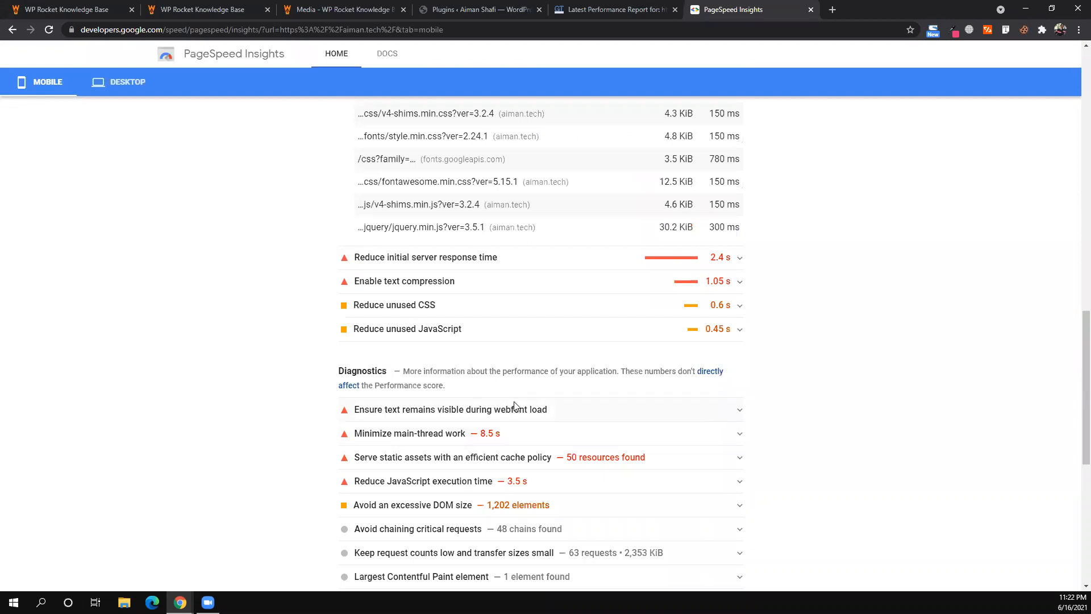
scroll(514, 406, up, 6)
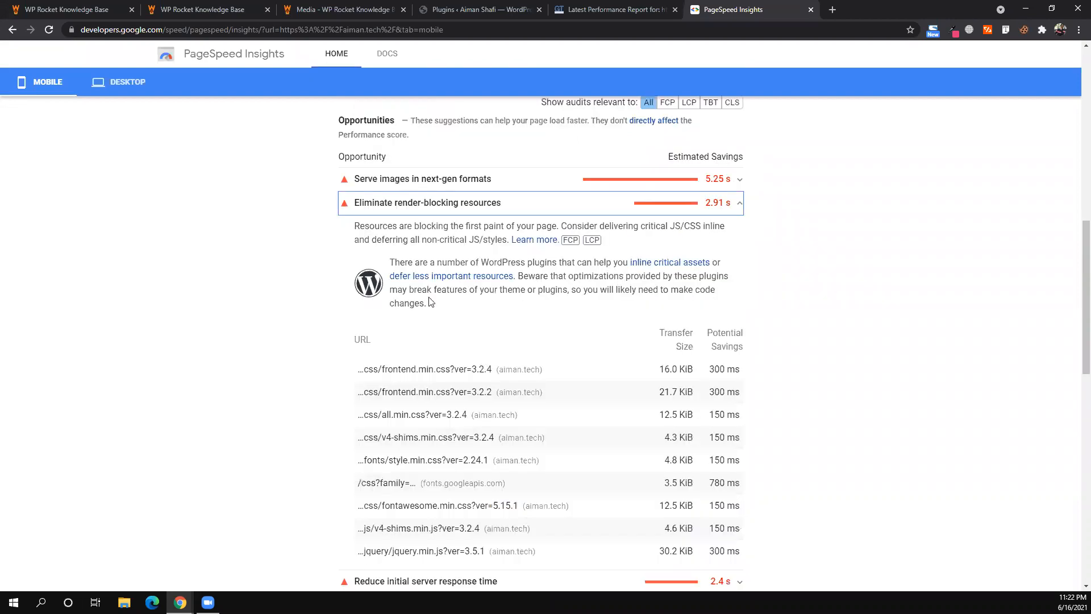
scroll(125, 156, up, 8)
- Review the desktop results, then go back through GTmetrix to the WordPress plugins list
click(125, 149)
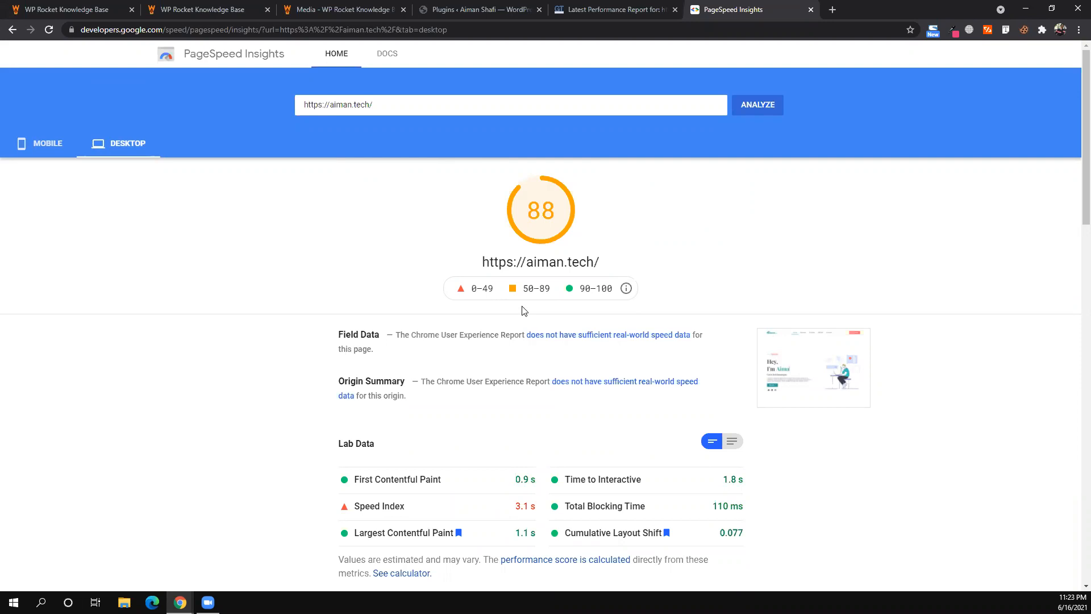
scroll(523, 311, down, 2)
scroll(523, 312, down, 3)
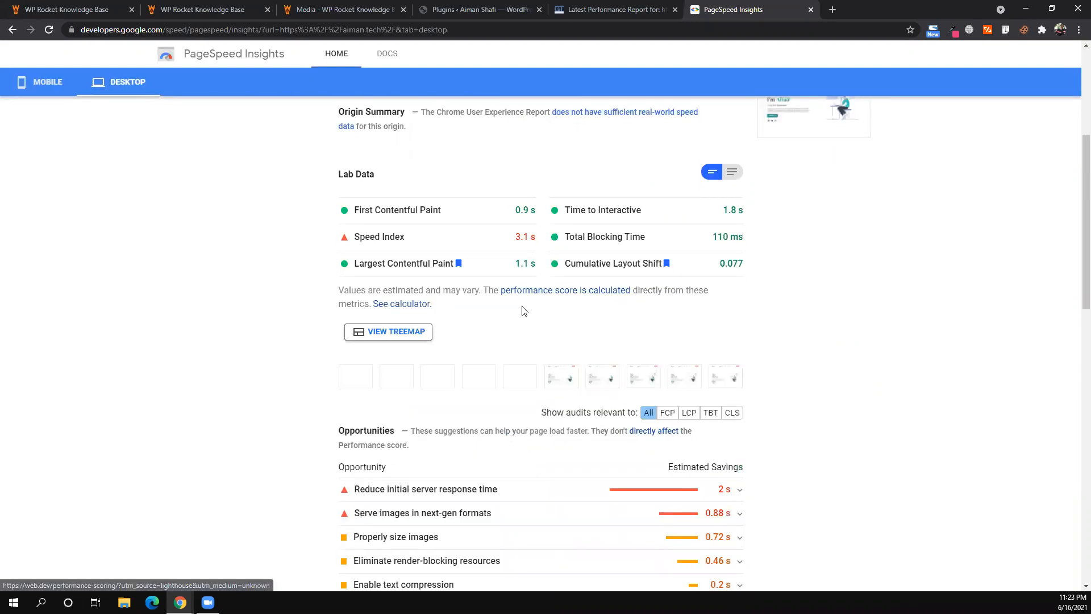
click(568, 10)
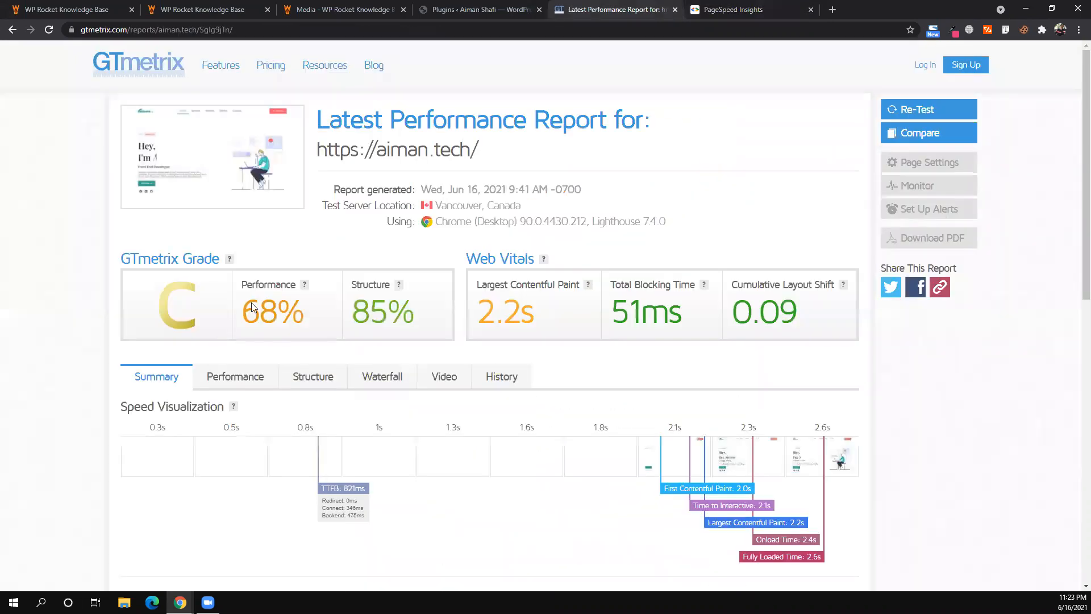
key(ctrl+shift+Tab)
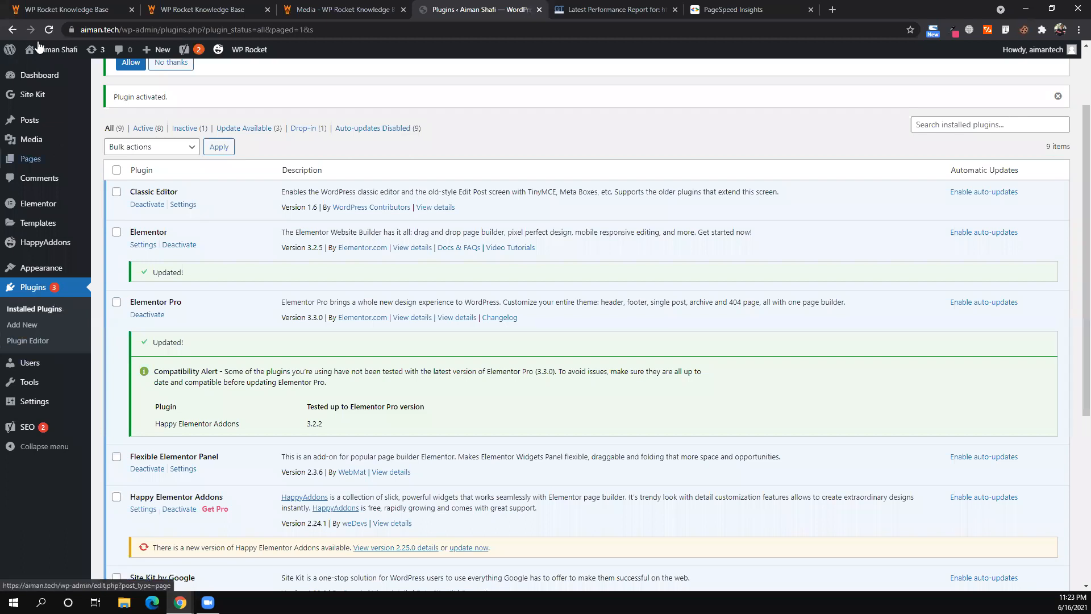
- Reload the plugins list to confirm the Elementor updates and open WP Rocket's settings
scroll(39, 48, up, 2)
key(F5)
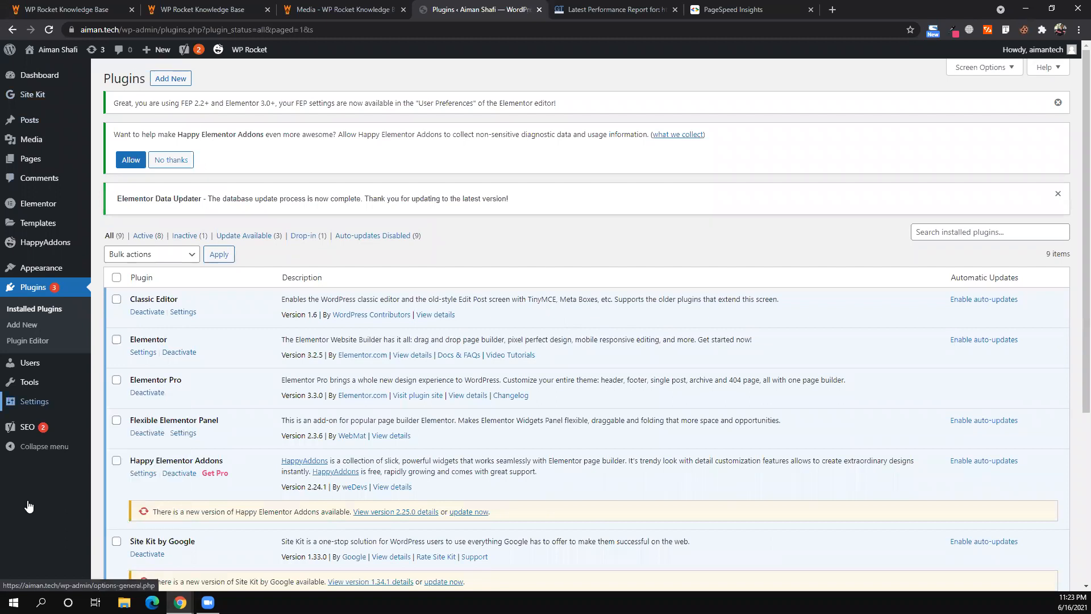
mouse_move(31, 385)
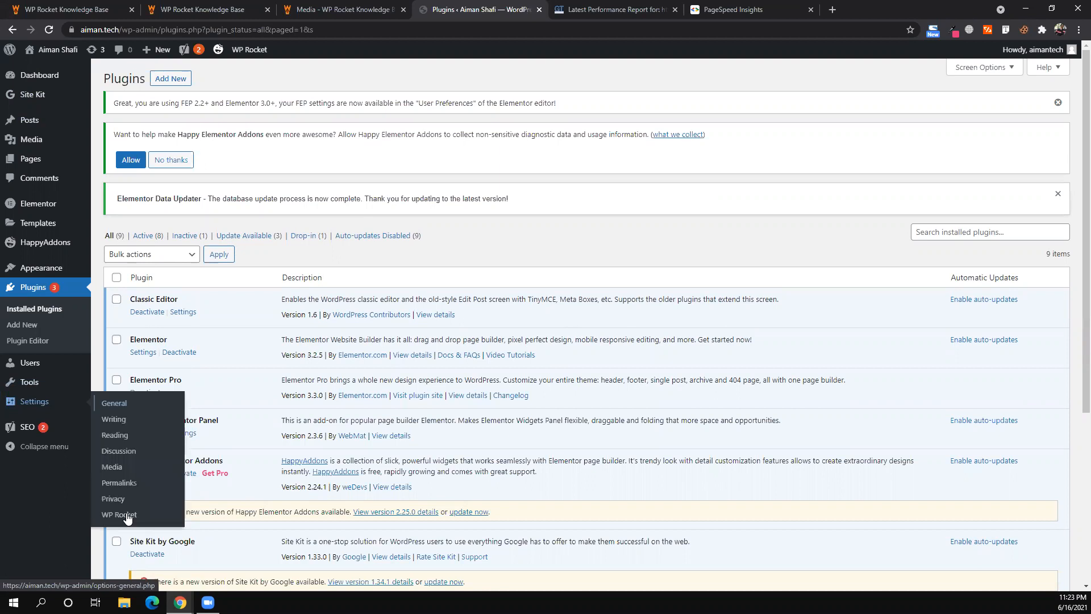
click(119, 514)
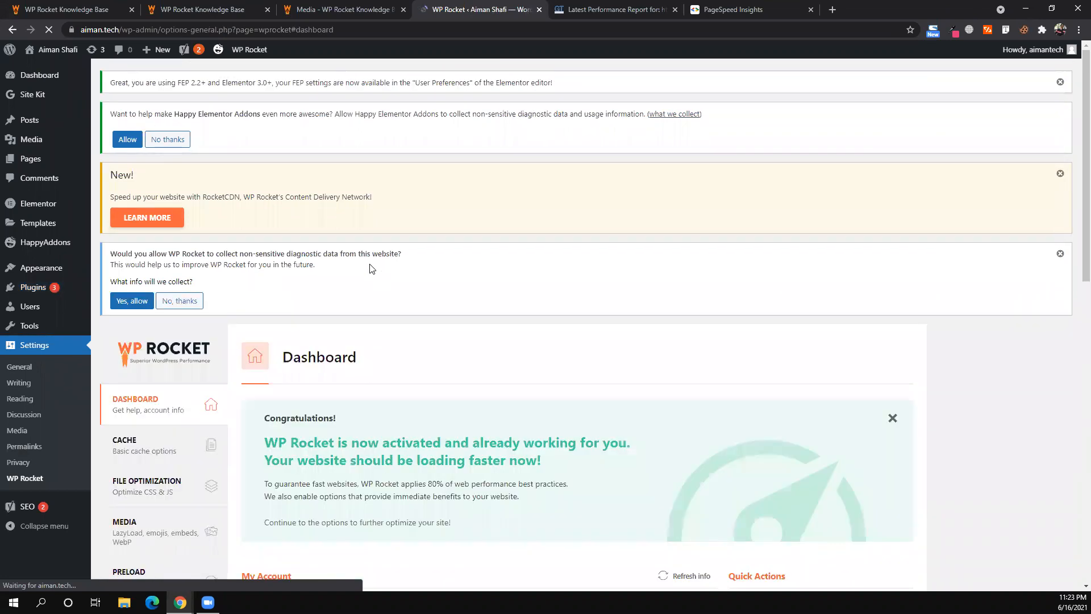
- Open WP Rocket's Cache settings, with mobile caching enabled and a 10-hour lifespan
scroll(370, 269, down, 4)
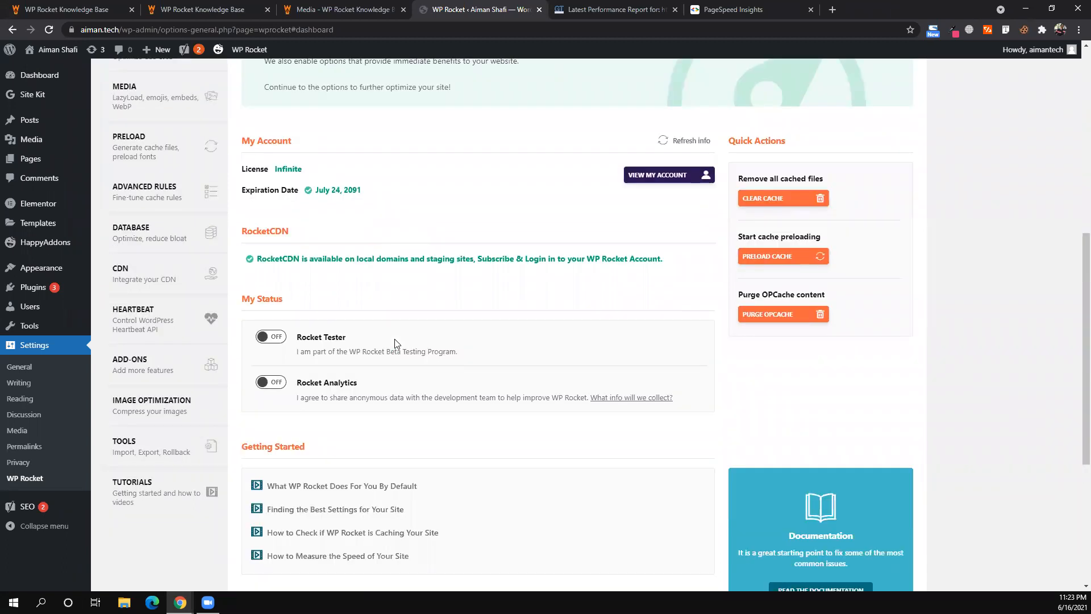
scroll(396, 343, down, 5)
scroll(397, 344, up, 6)
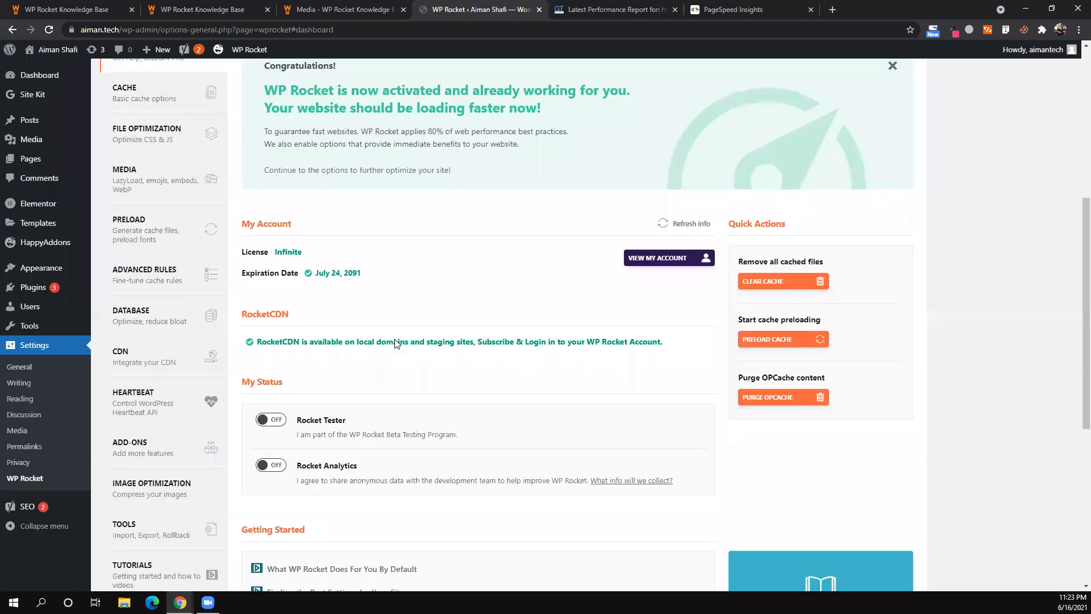
scroll(396, 343, up, 3)
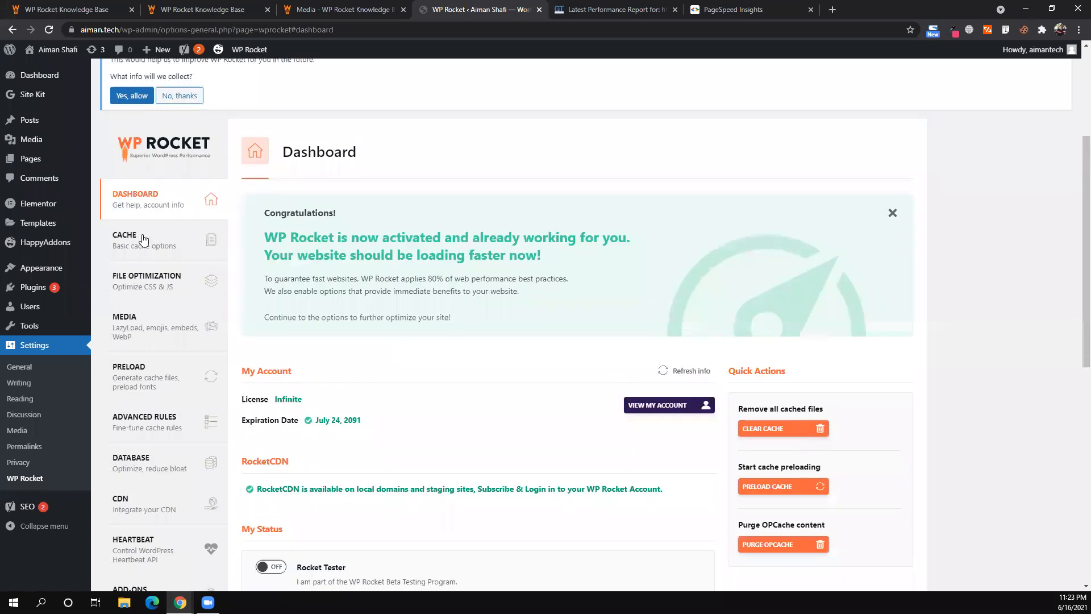
click(143, 239)
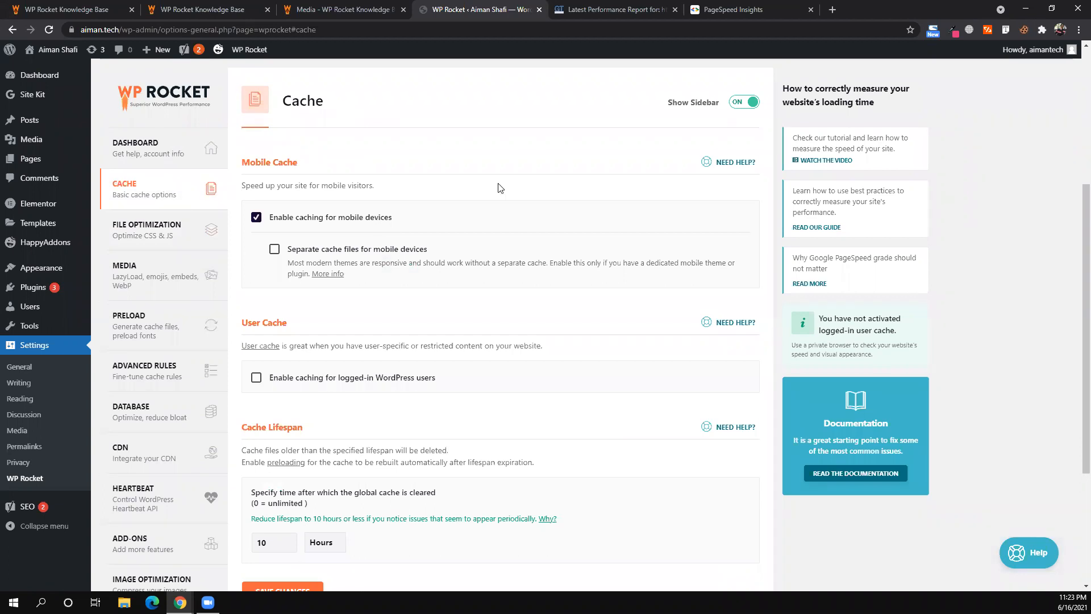
- Load the Amazon homepage in a new tab
click(832, 10)
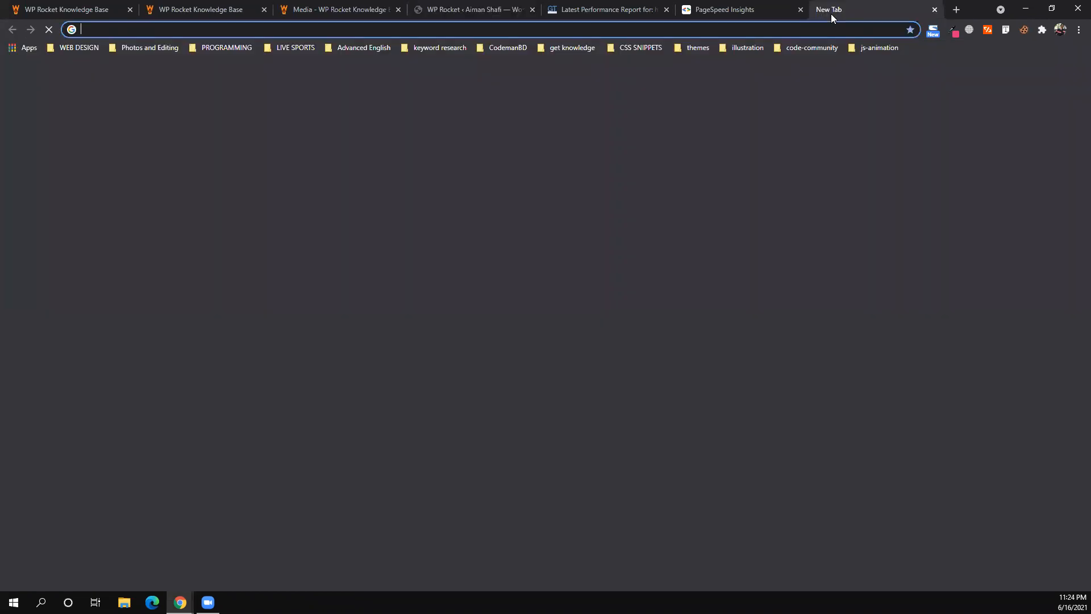
text(amazon)
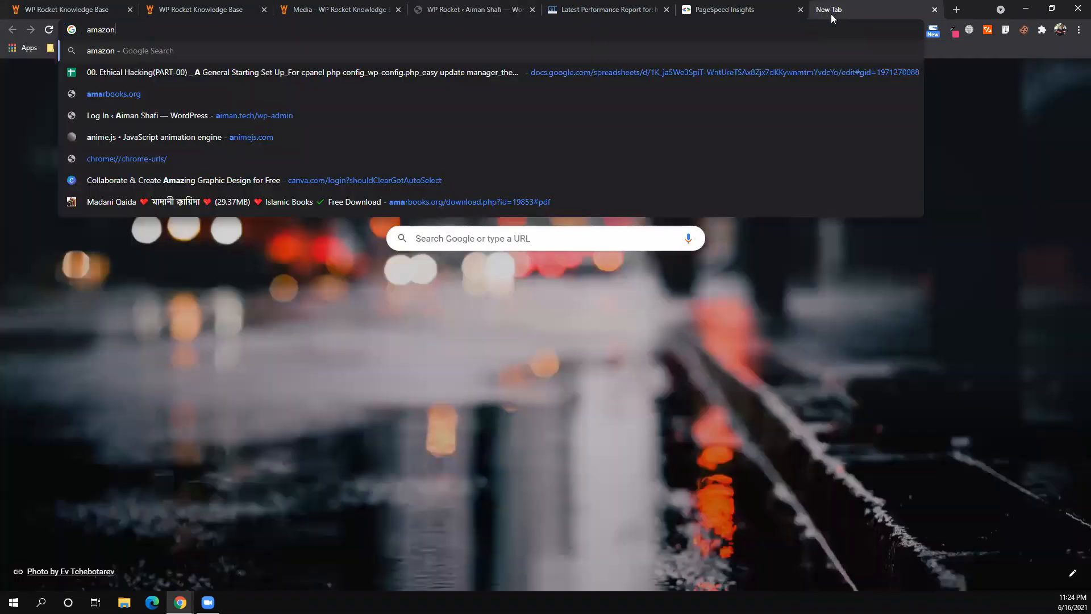
key(ctrl+Return)
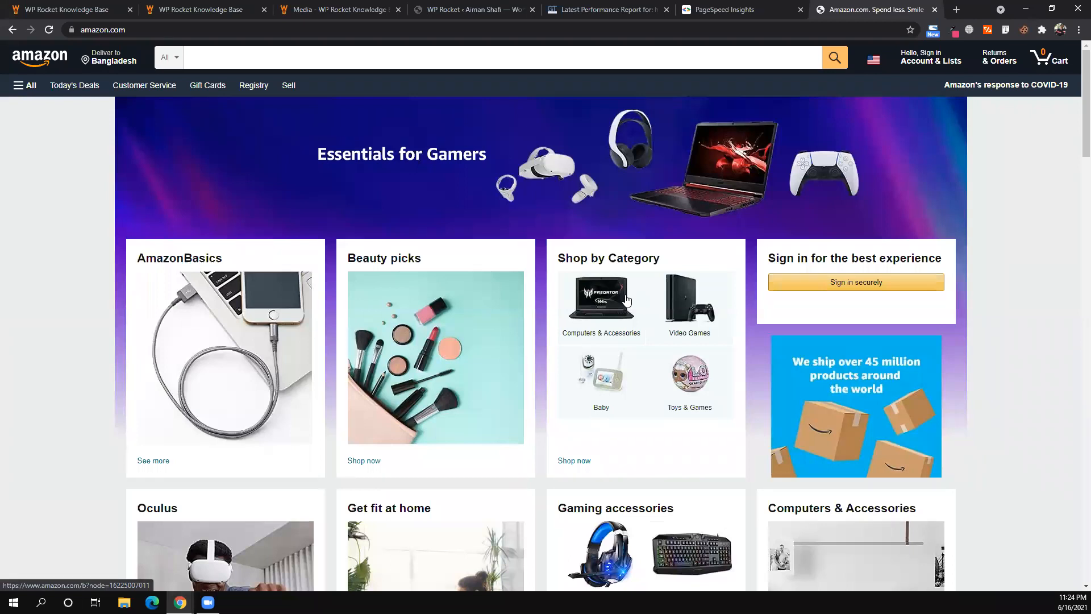
- Scroll through Amazon's product rows, then return to the WP Rocket Media docs
scroll(625, 300, down, 2)
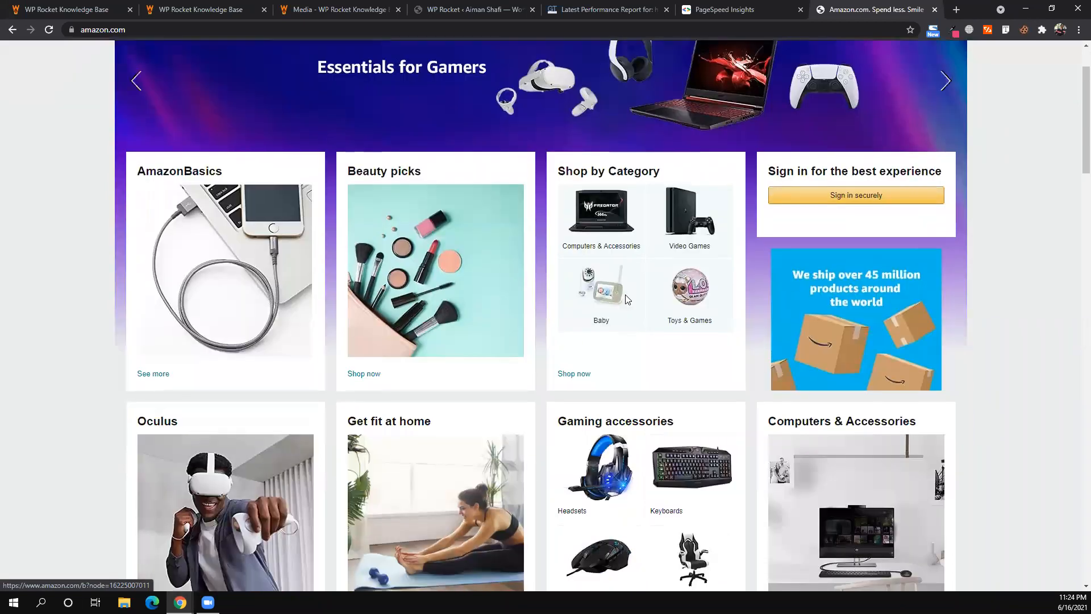
scroll(626, 300, down, 1)
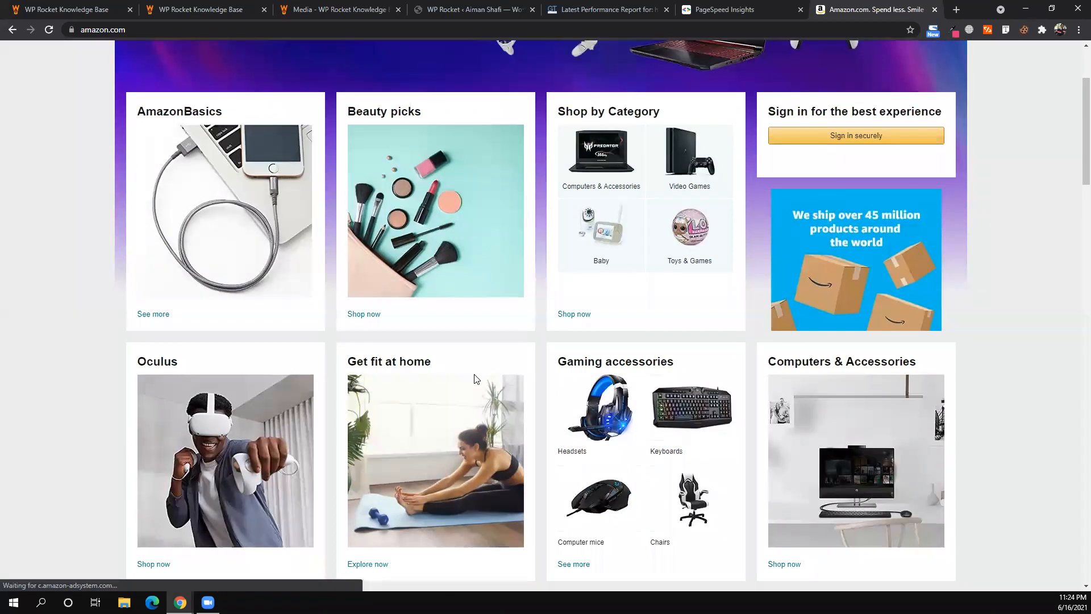
scroll(476, 379, down, 1)
scroll(476, 379, down, 5)
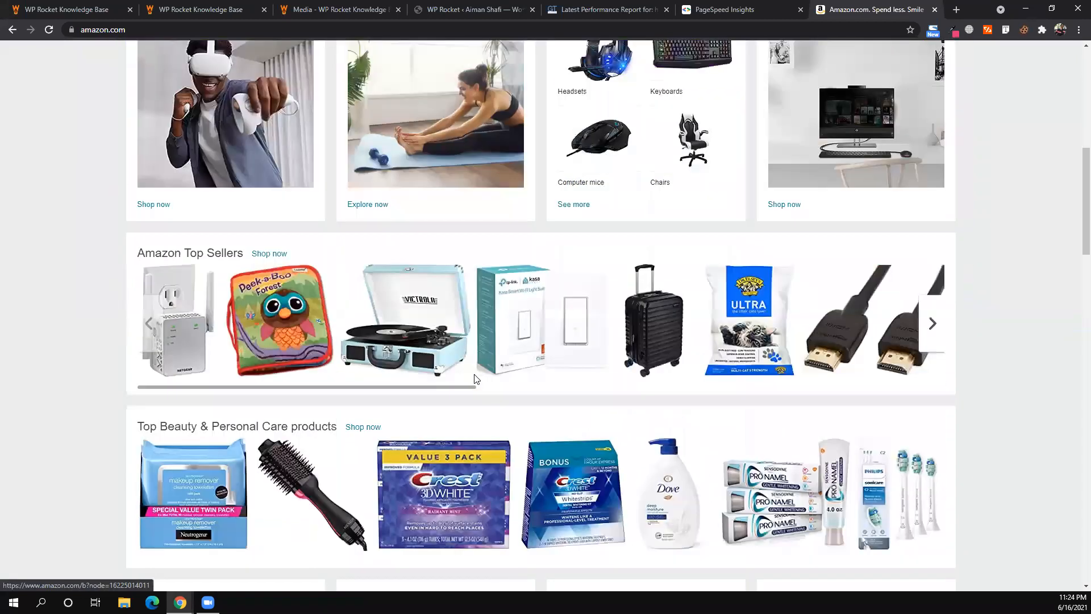
scroll(477, 379, up, 8)
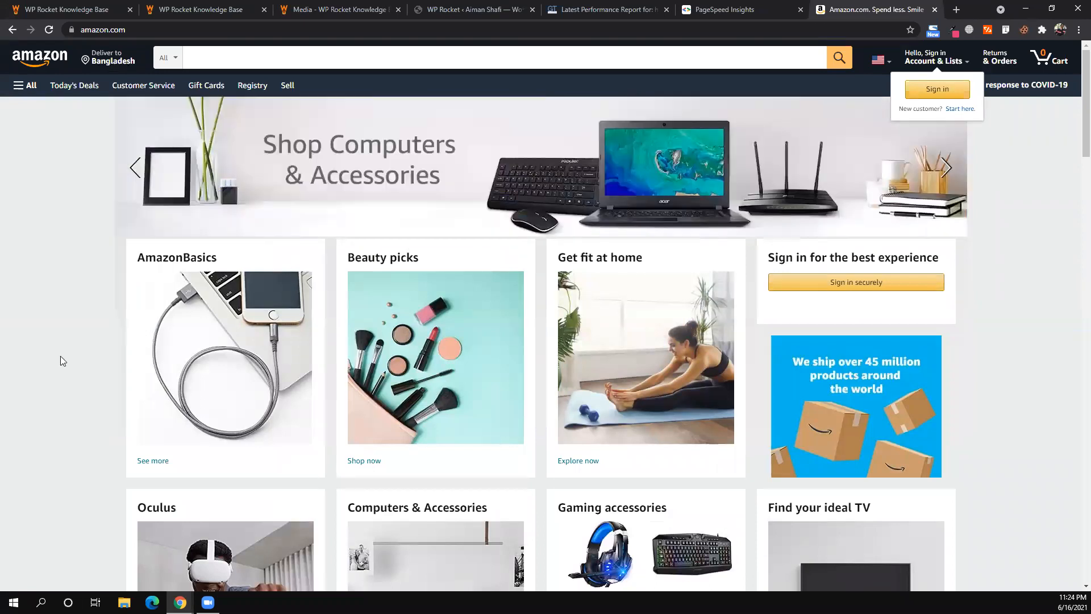
scroll(60, 357, down, 2)
scroll(60, 356, up, 2)
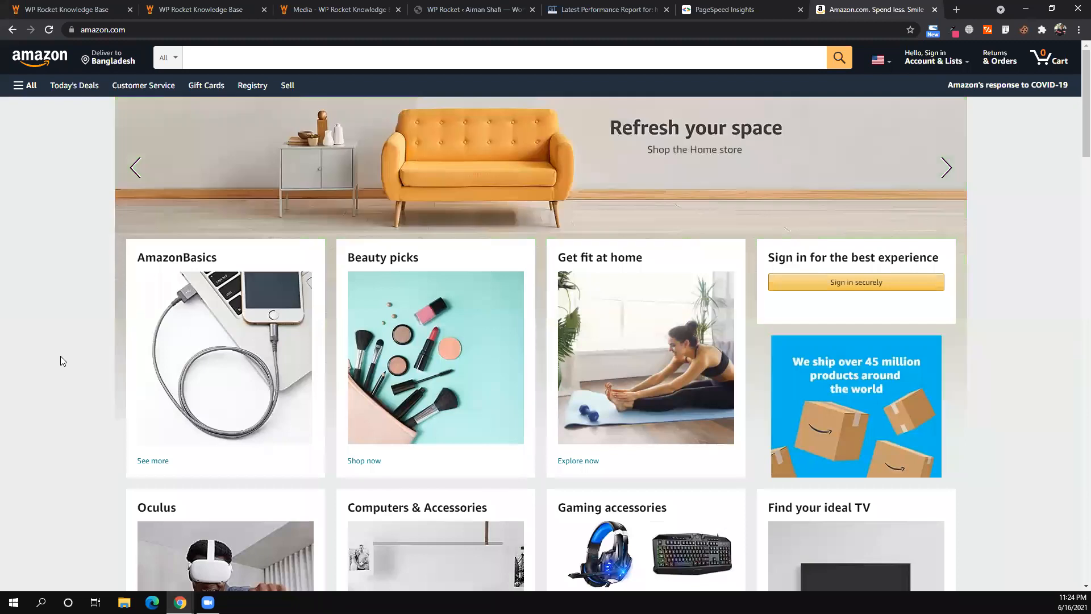
click(341, 8)
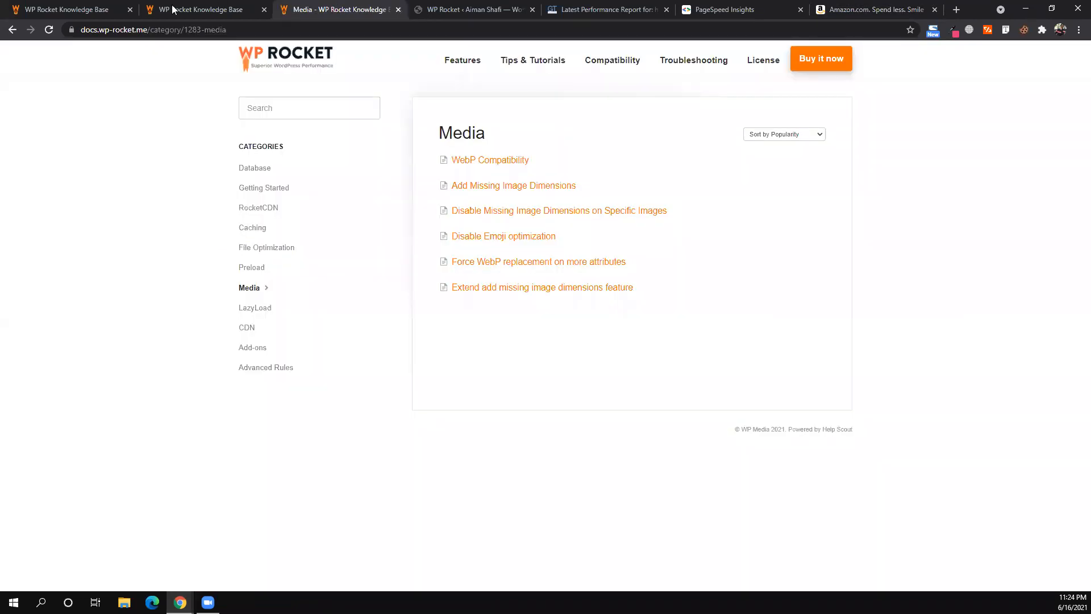
- Cycle through the docs, Amazon and GTmetrix tabs, ending on WP Rocket's Cache settings
click(89, 8)
click(414, 6)
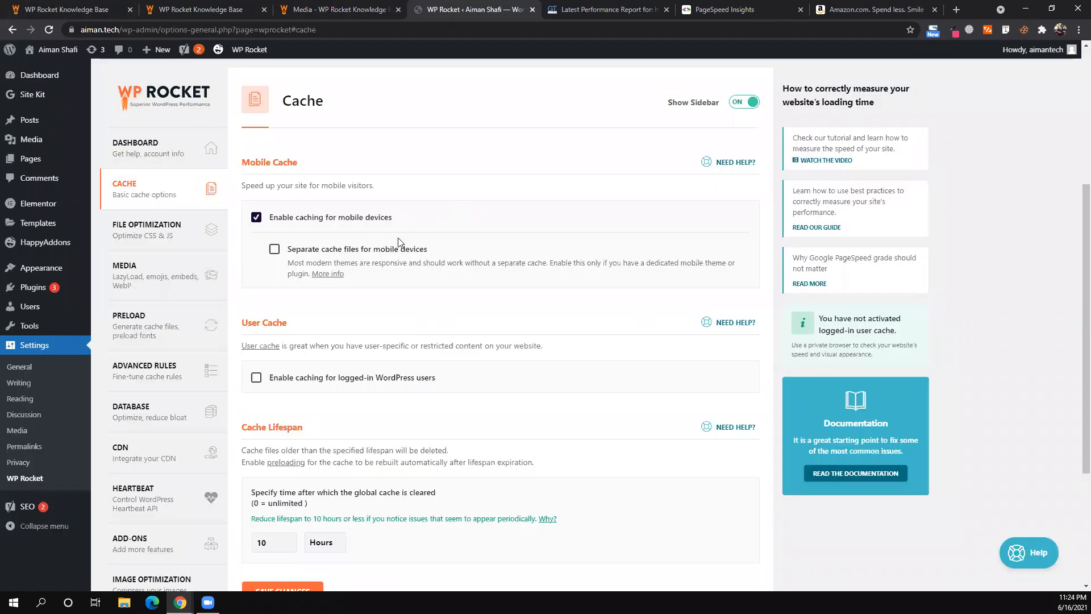
click(857, 6)
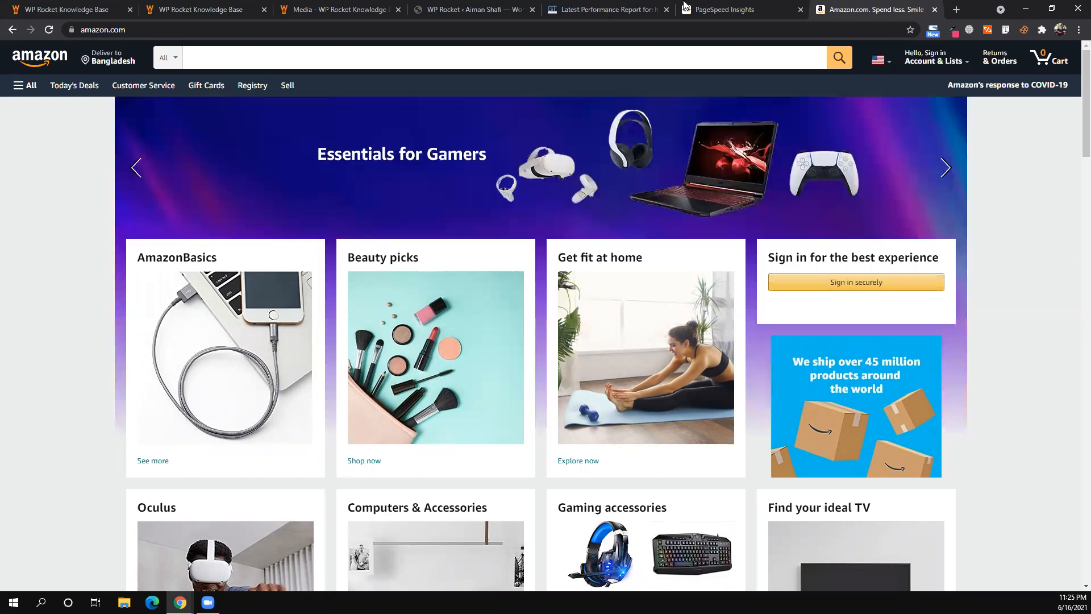
click(600, 4)
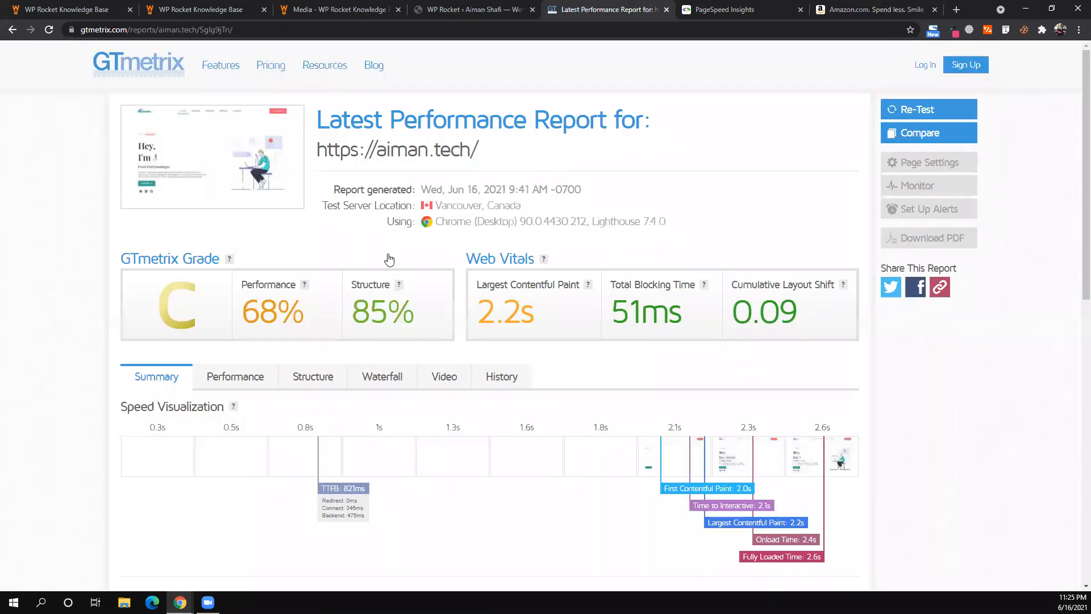
key(ctrl+shift+Tab)
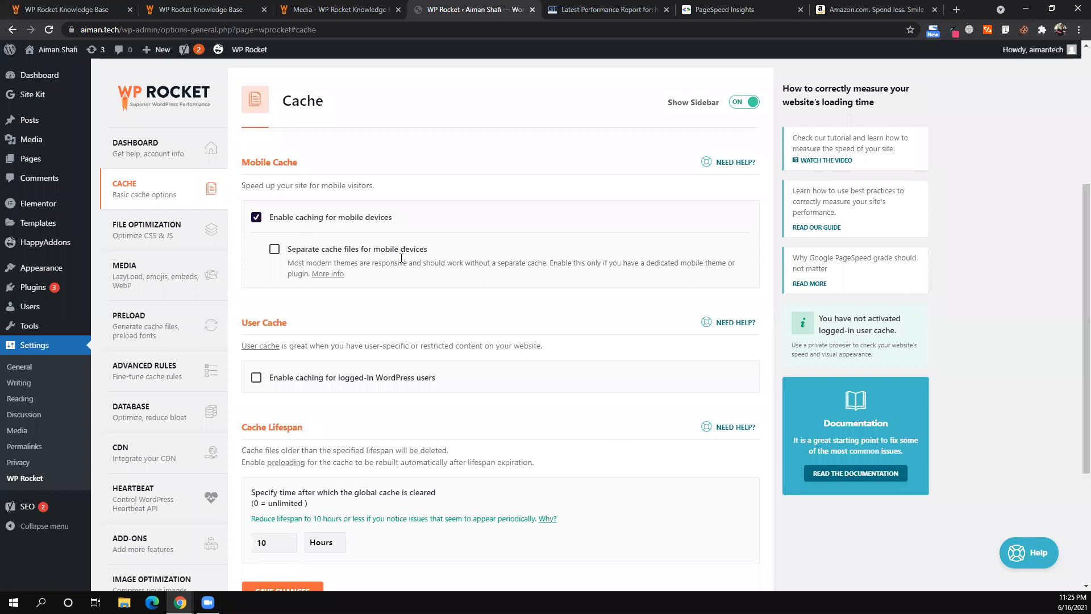
scroll(402, 260, down, 1)
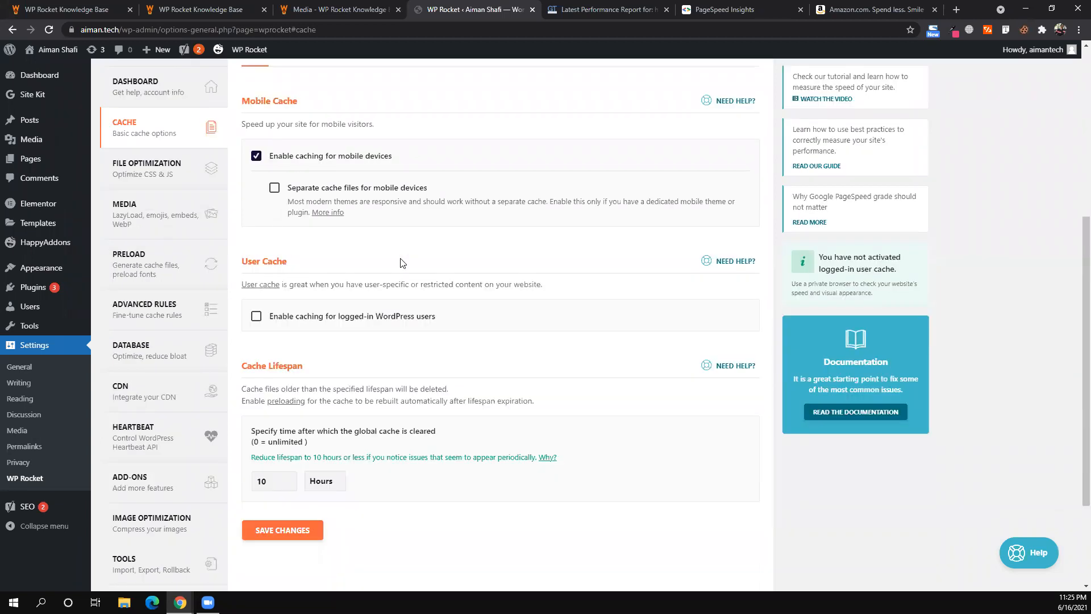
scroll(402, 263, down, 1)
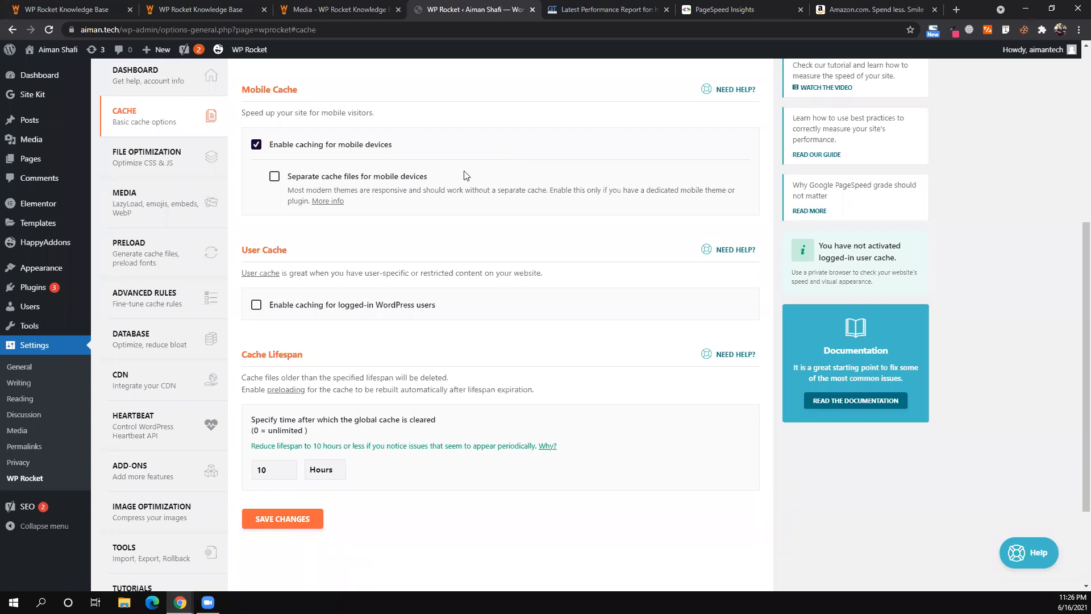
- Leave caching for logged-in users off and save the WP Rocket Cache settings
click(257, 307)
click(256, 306)
scroll(378, 351, down, 1)
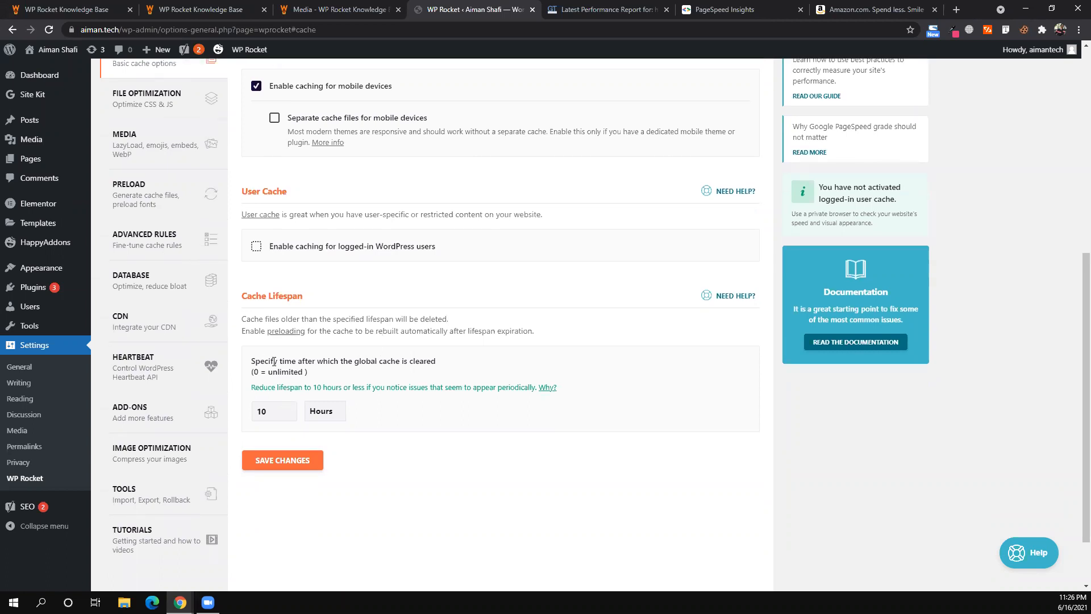
double_click(328, 361)
click(374, 372)
triple_click(367, 387)
click(394, 410)
scroll(296, 238, up, 1)
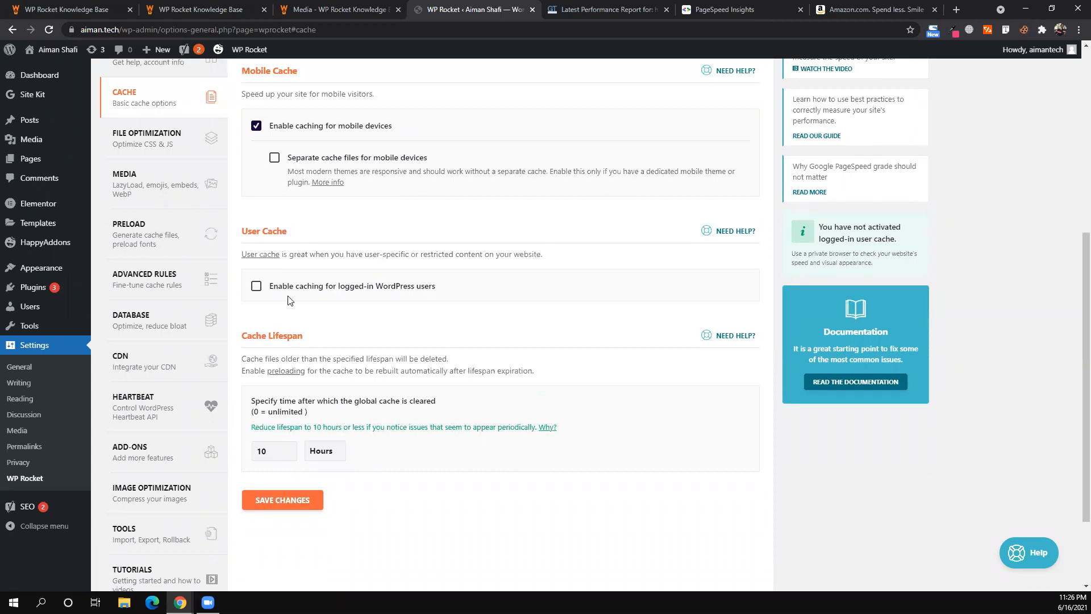
click(289, 502)
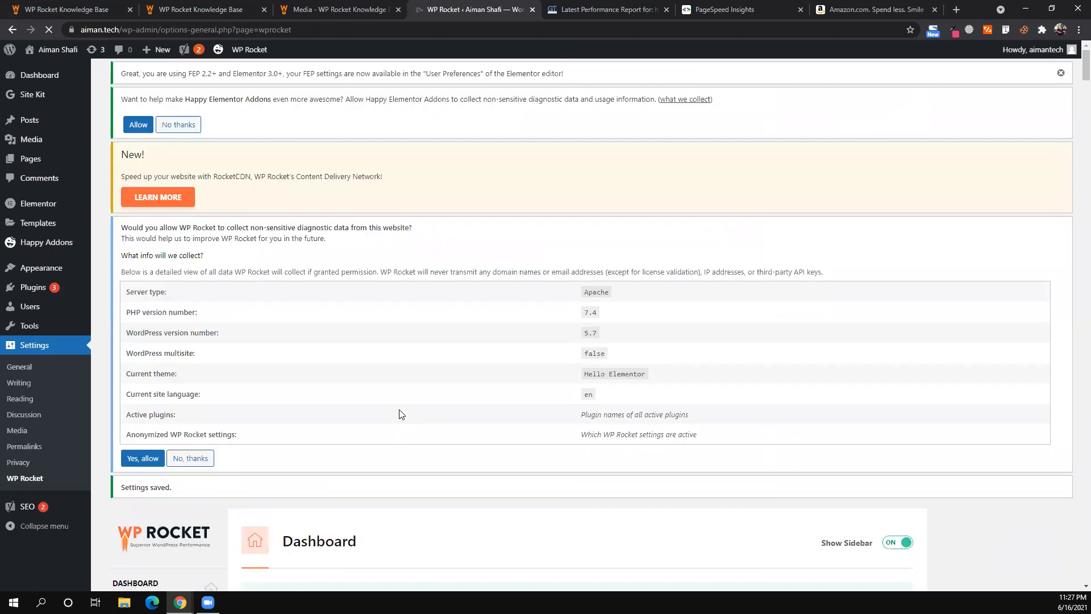
scroll(400, 414, down, 3)
scroll(400, 413, down, 2)
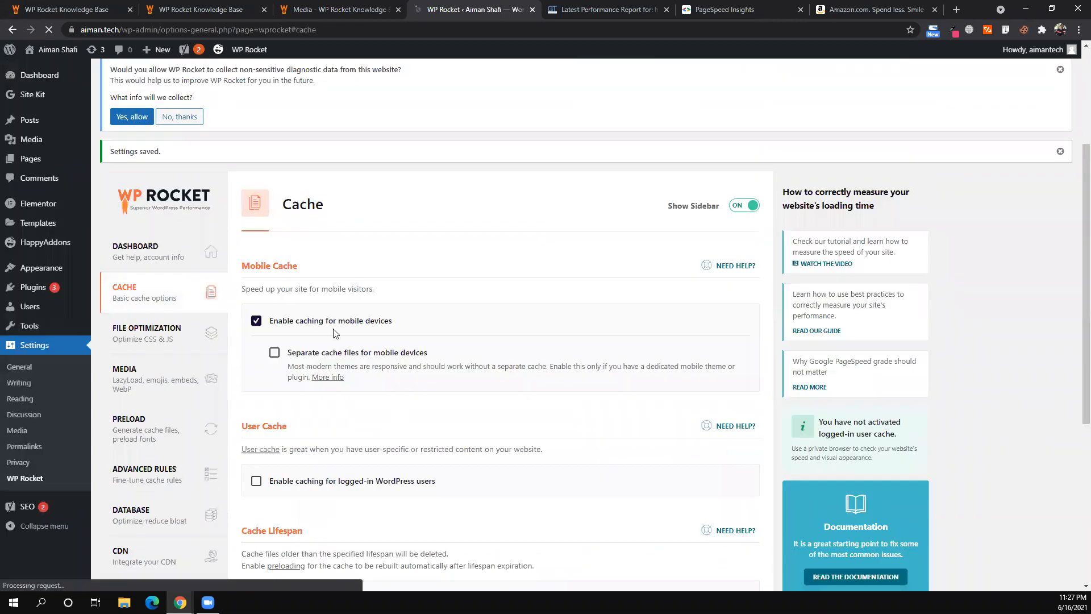
scroll(335, 332, down, 3)
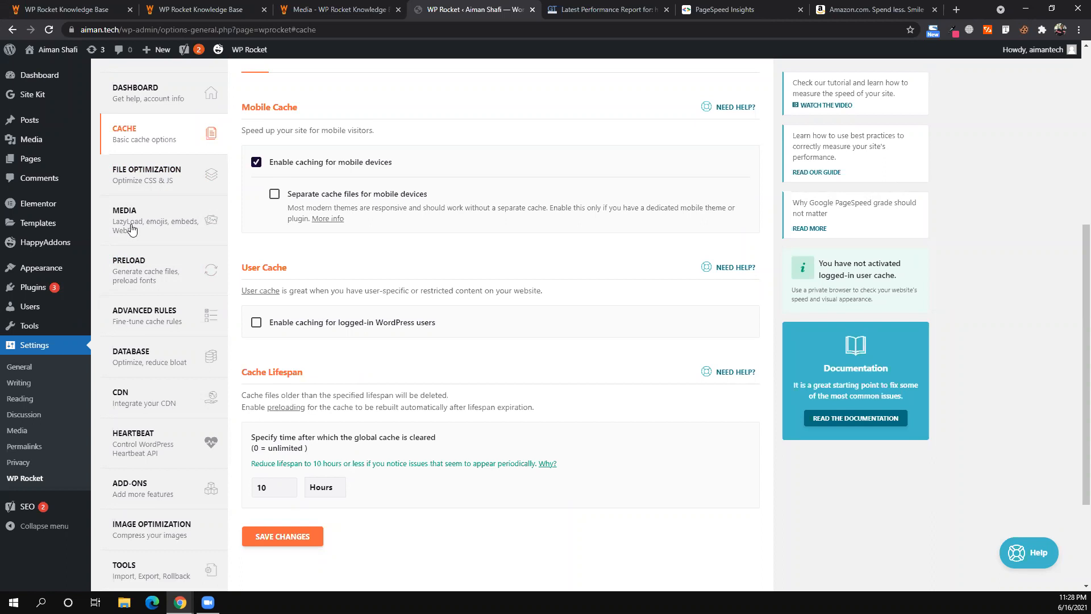
- Open WP Rocket's File Optimization settings and scroll through them
click(149, 182)
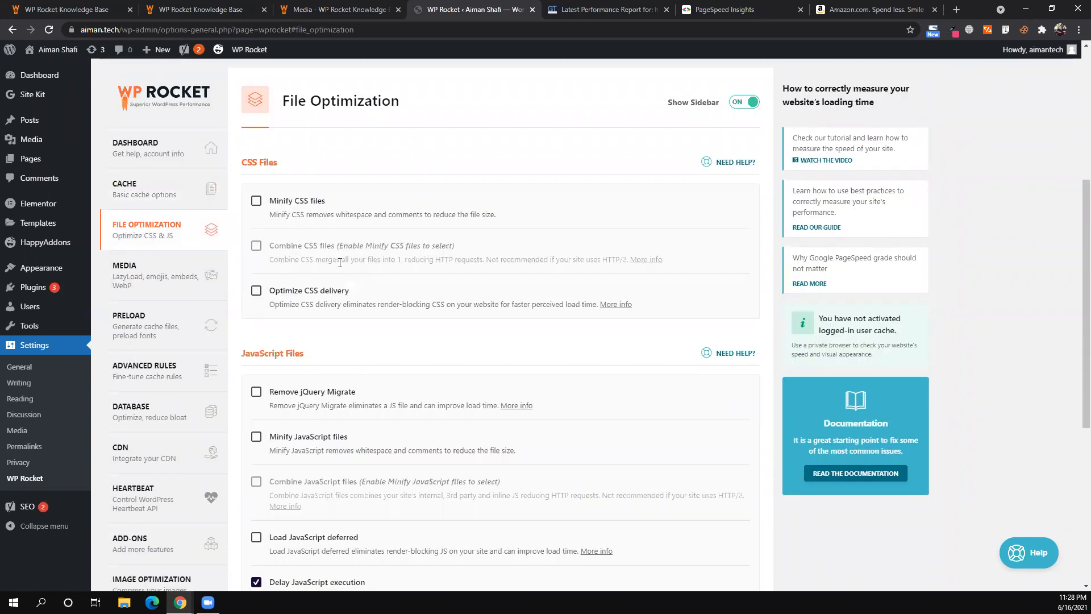
scroll(393, 255, down, 6)
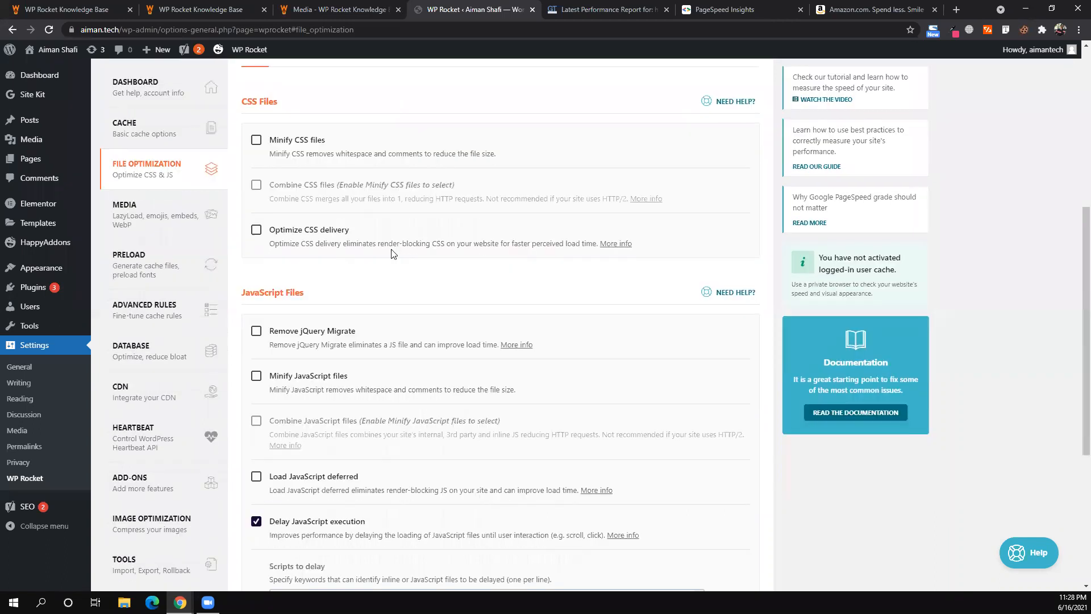
scroll(393, 256, up, 11)
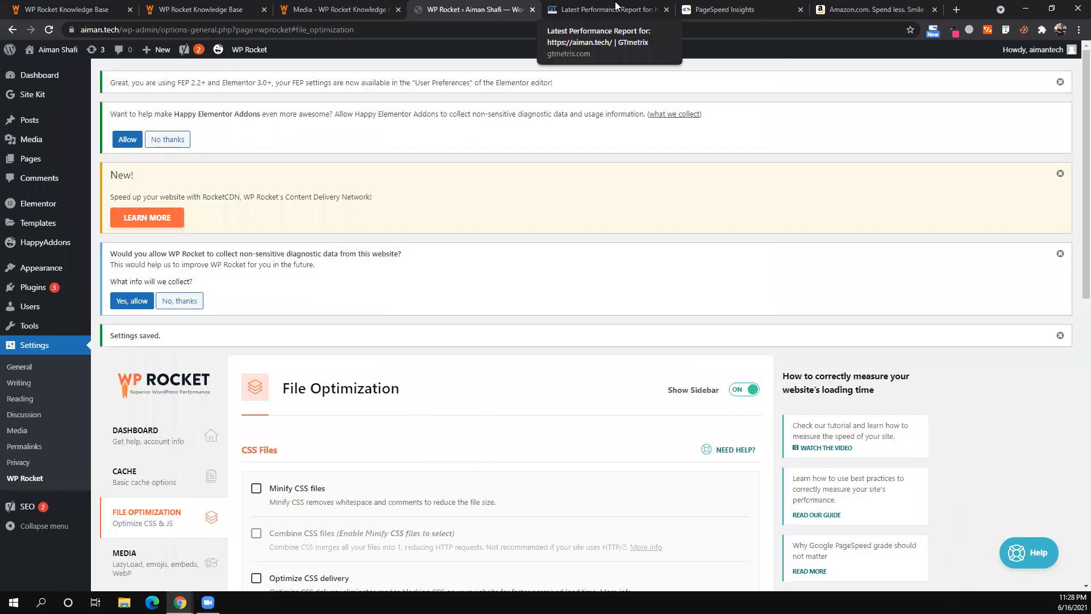
- Open the live site from the admin bar's Visit Site link in a new tab and switch to it
mouse_move(73, 54)
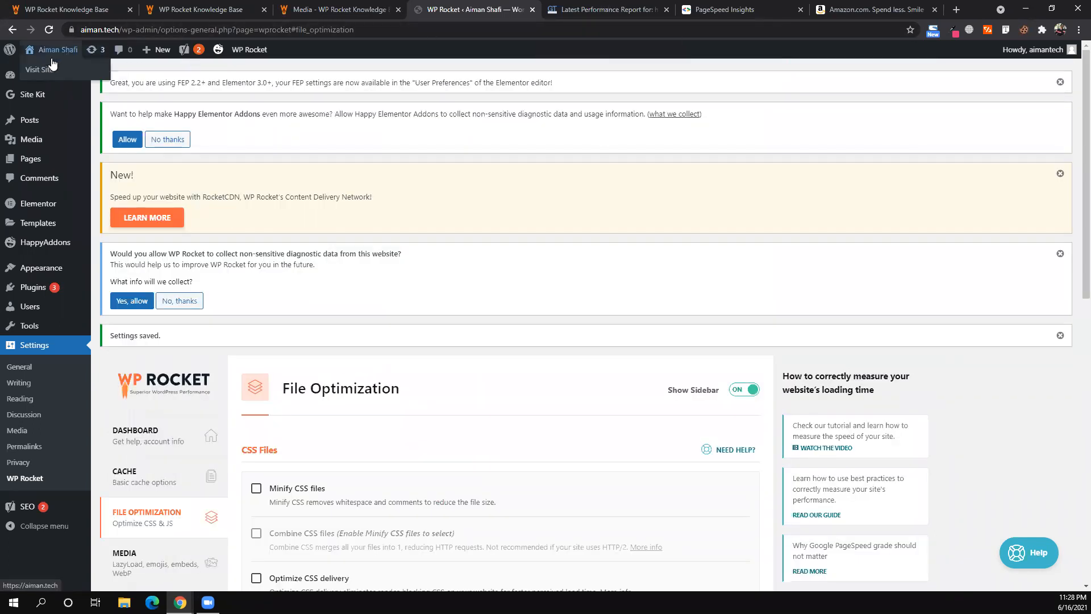
right_click(76, 75)
click(113, 70)
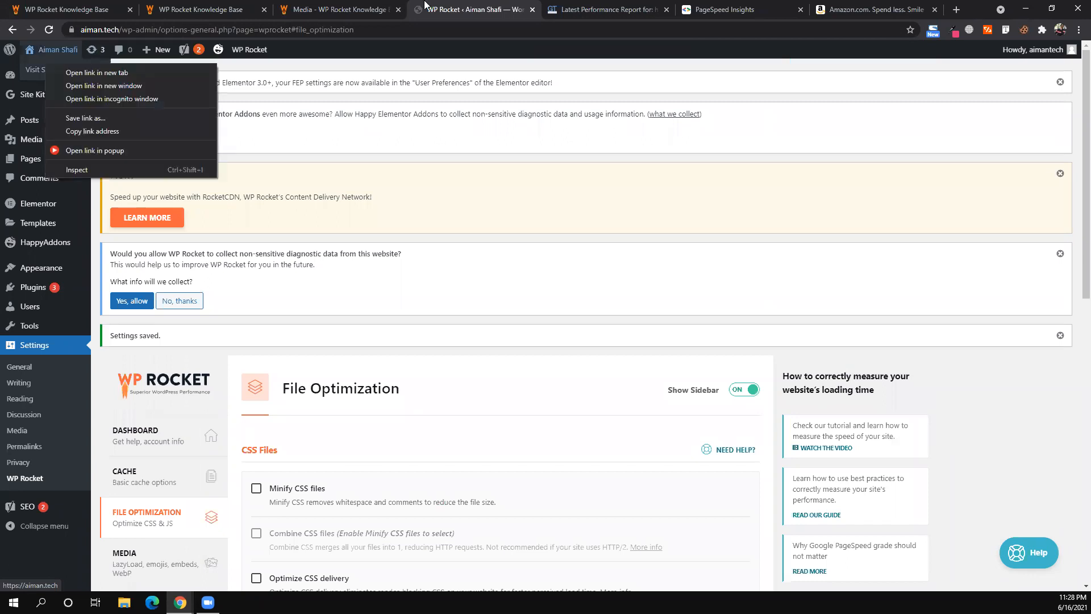
click(540, 6)
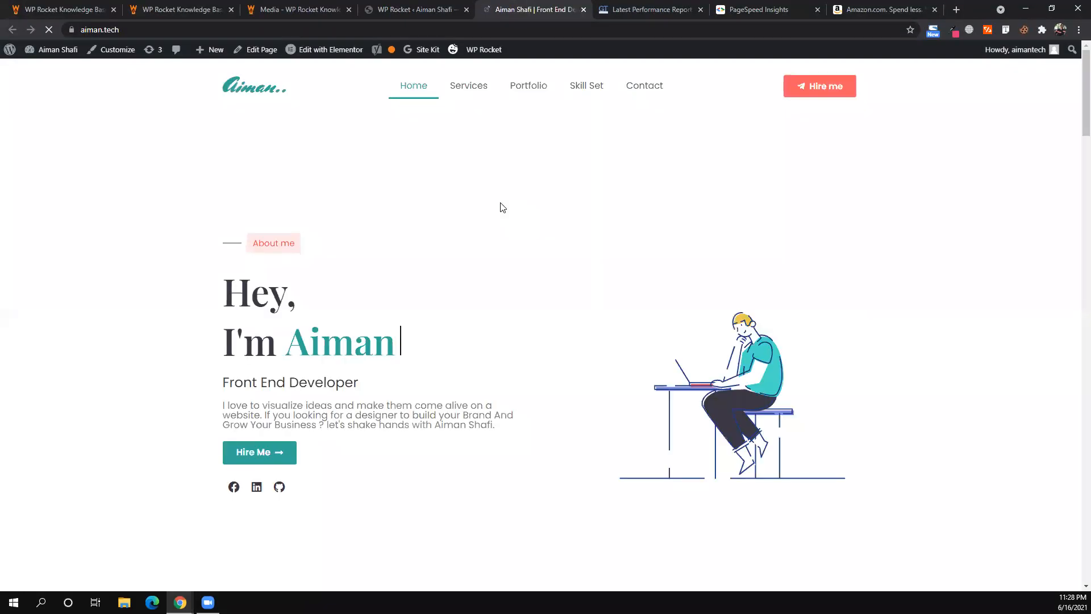
- Scroll through the aiman.tech homepage, then view its page source
scroll(502, 207, down, 2)
scroll(503, 207, down, 5)
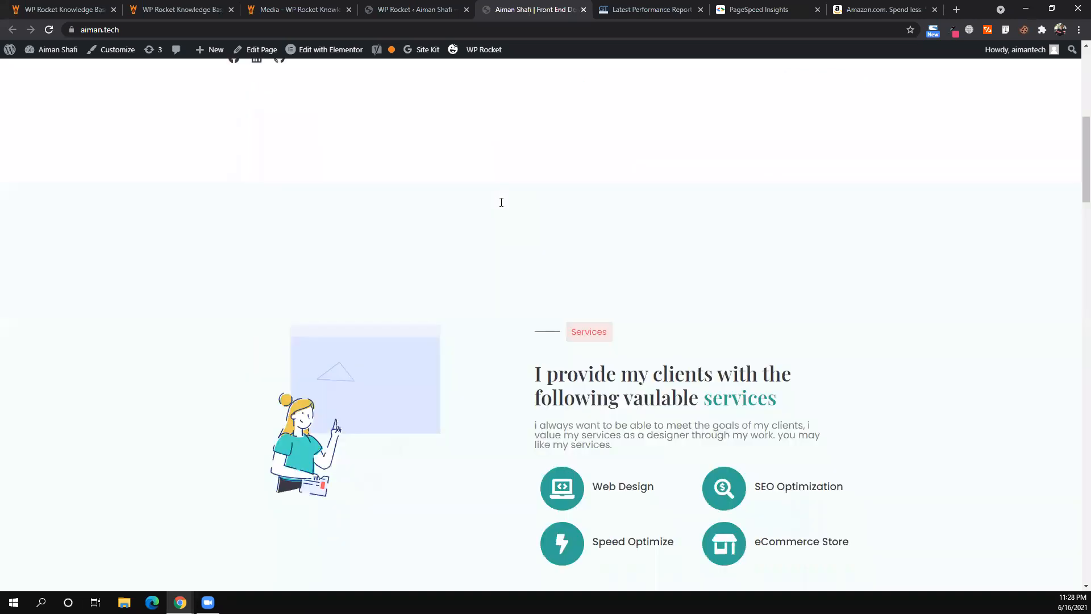
scroll(502, 207, up, 7)
scroll(503, 208, down, 15)
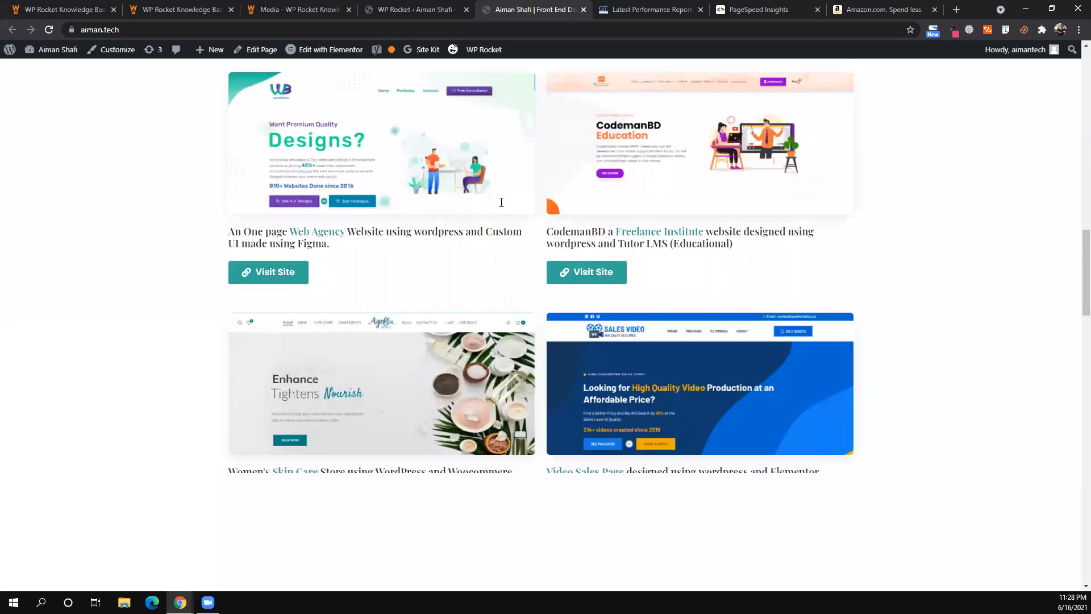
scroll(494, 350, up, 10)
scroll(533, 534, up, 5)
right_click(532, 534)
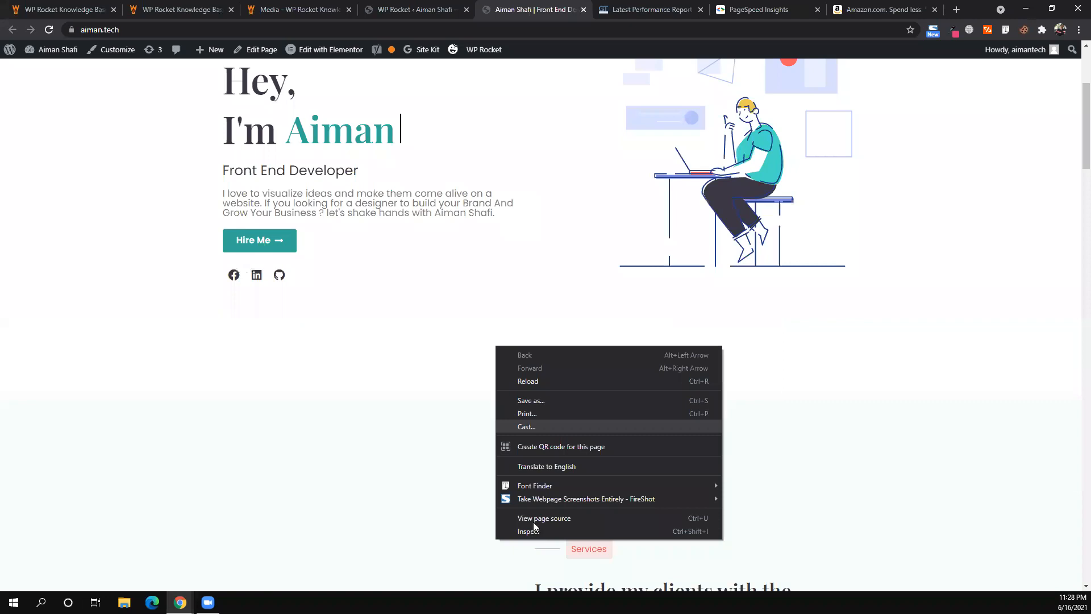
click(531, 518)
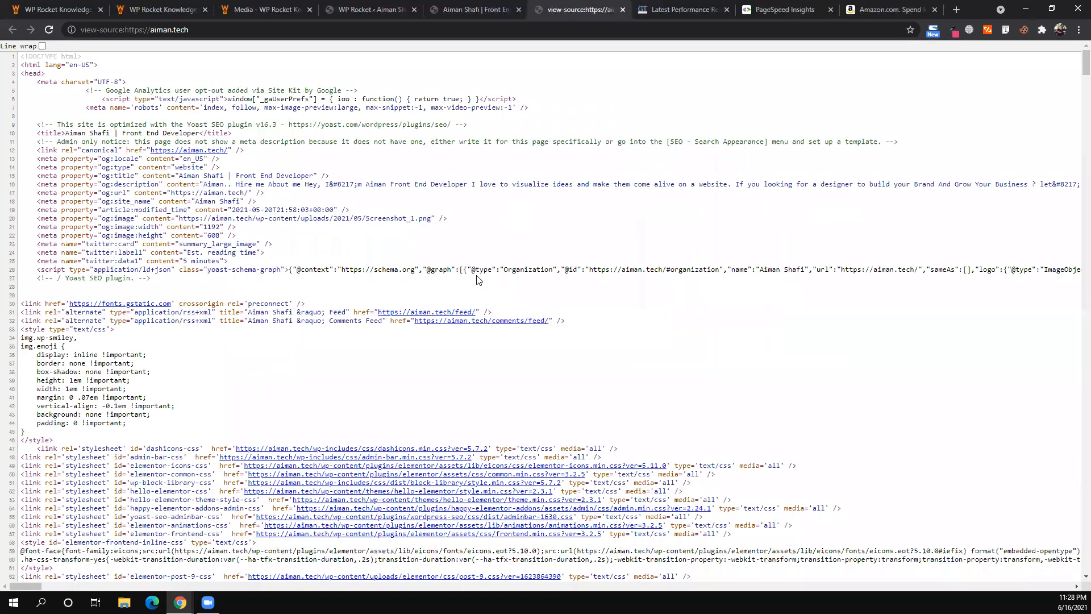
- Scroll through the page source and open the linked post-9.css stylesheet
scroll(476, 279, down, 1)
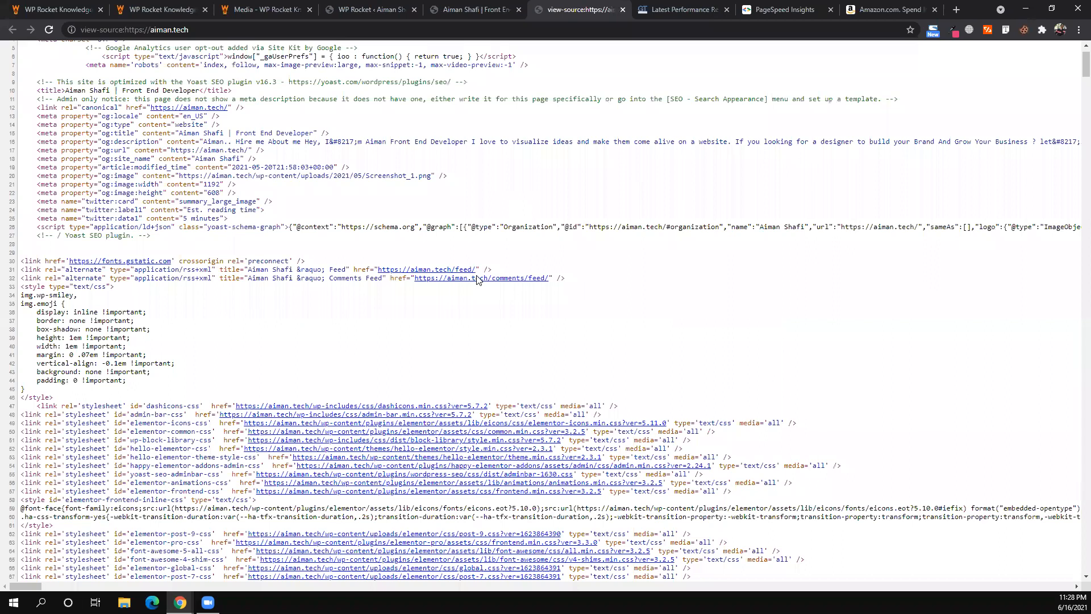
scroll(477, 277, down, 2)
scroll(509, 264, down, 3)
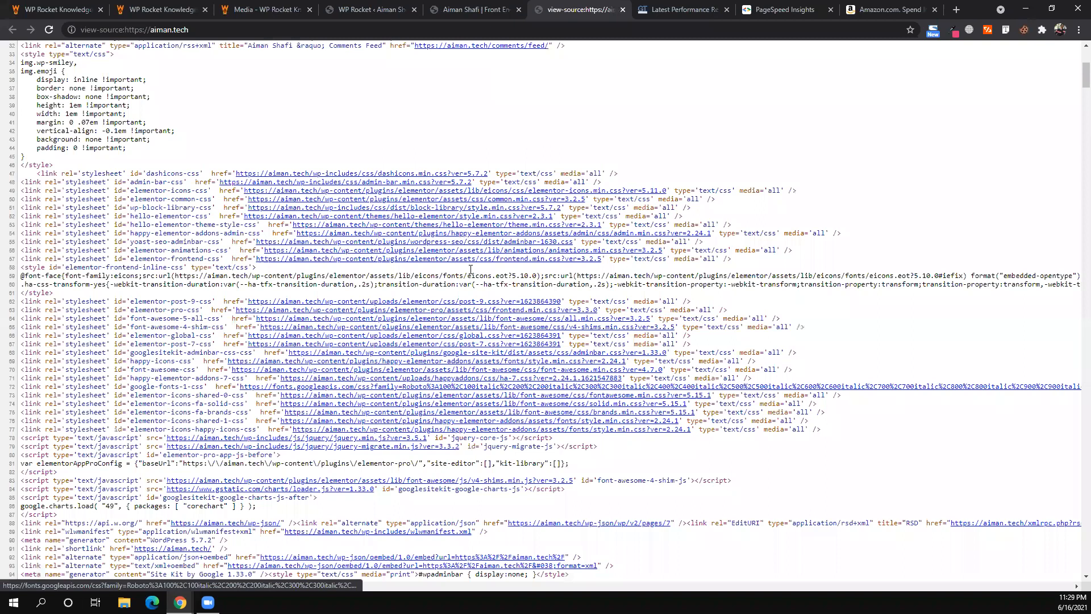
scroll(470, 270, up, 5)
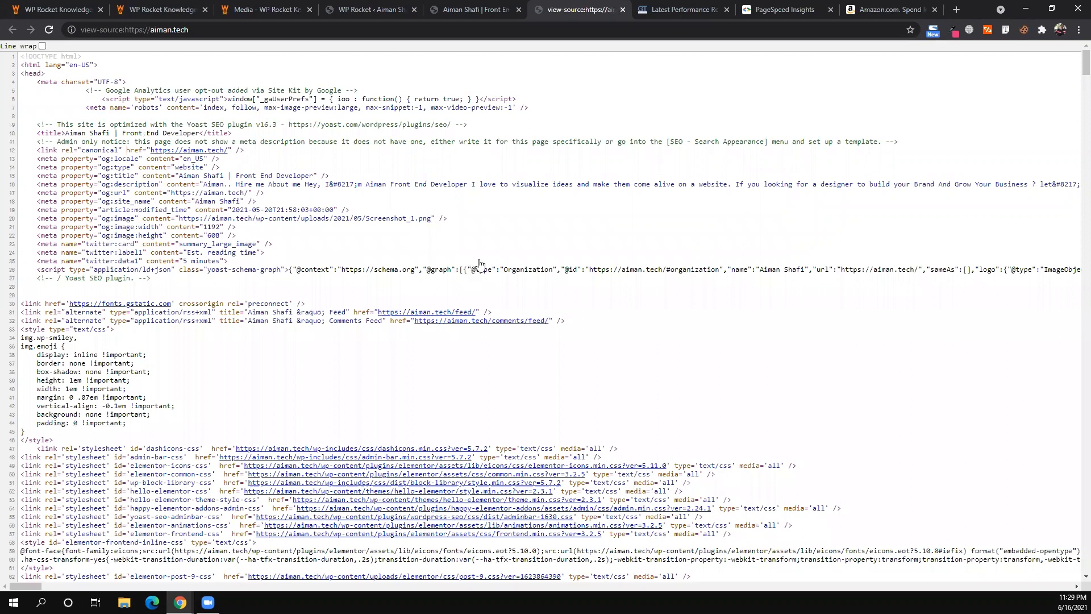
scroll(479, 263, down, 5)
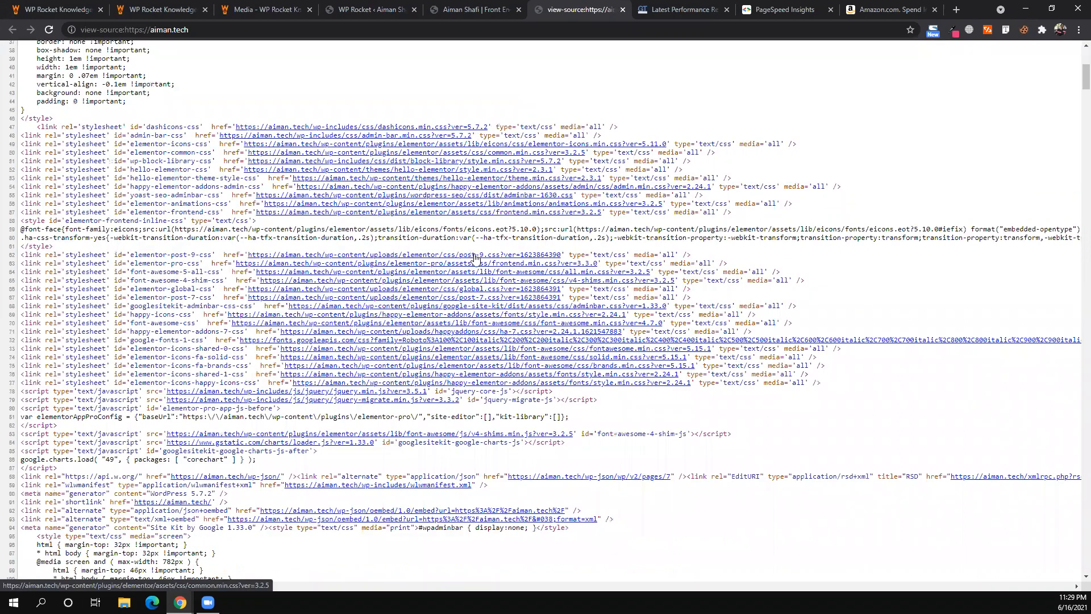
scroll(476, 260, down, 1)
click(475, 253)
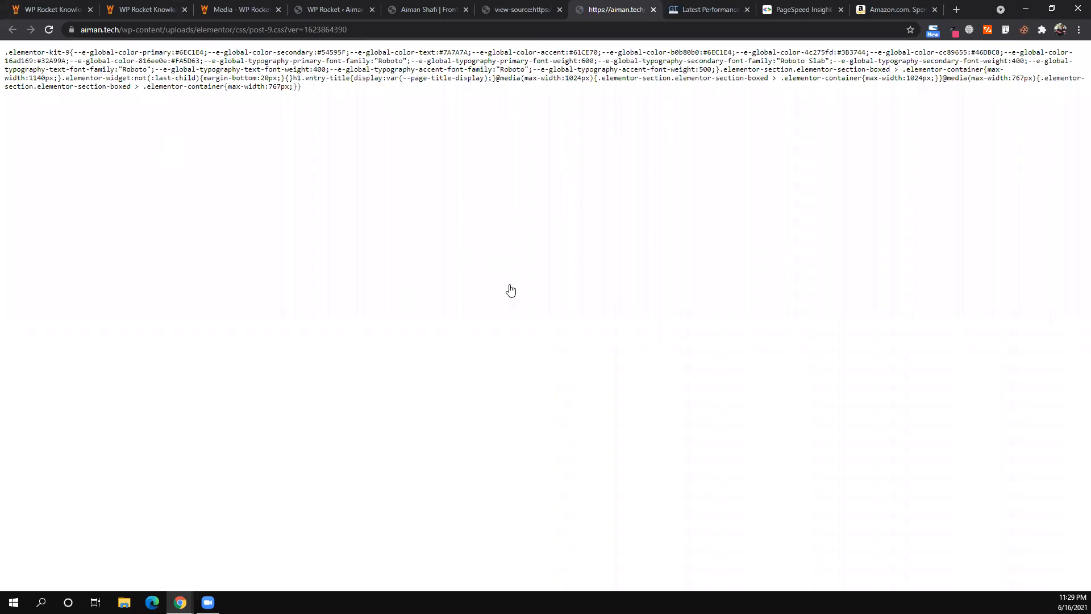
- Return through the source and homepage tabs to the WP Rocket File Optimization settings
key(ctrl+shift+Tab)
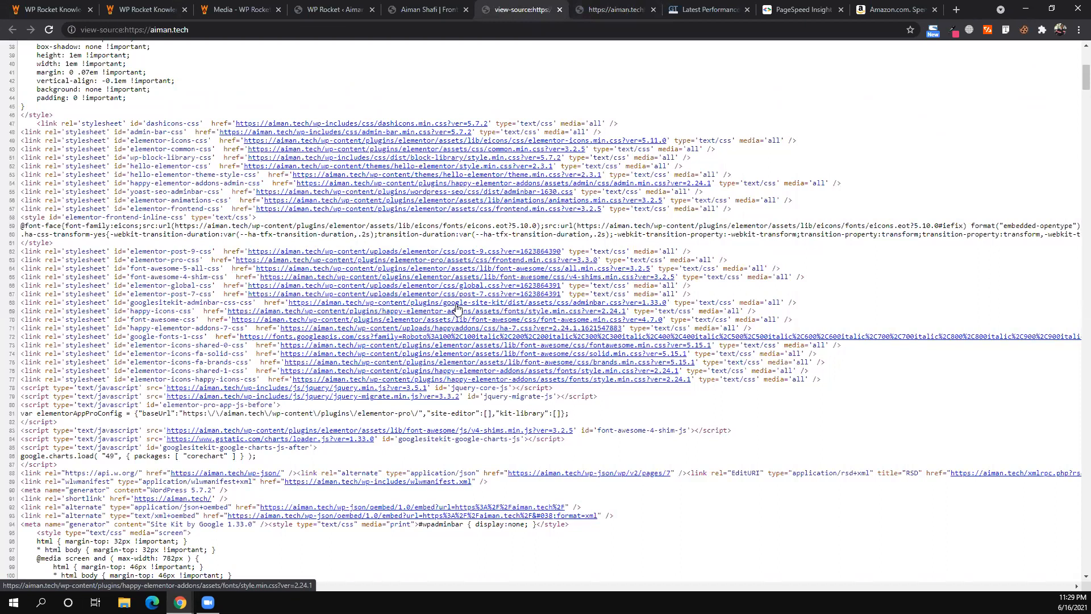
click(418, 8)
scroll(517, 163, up, 3)
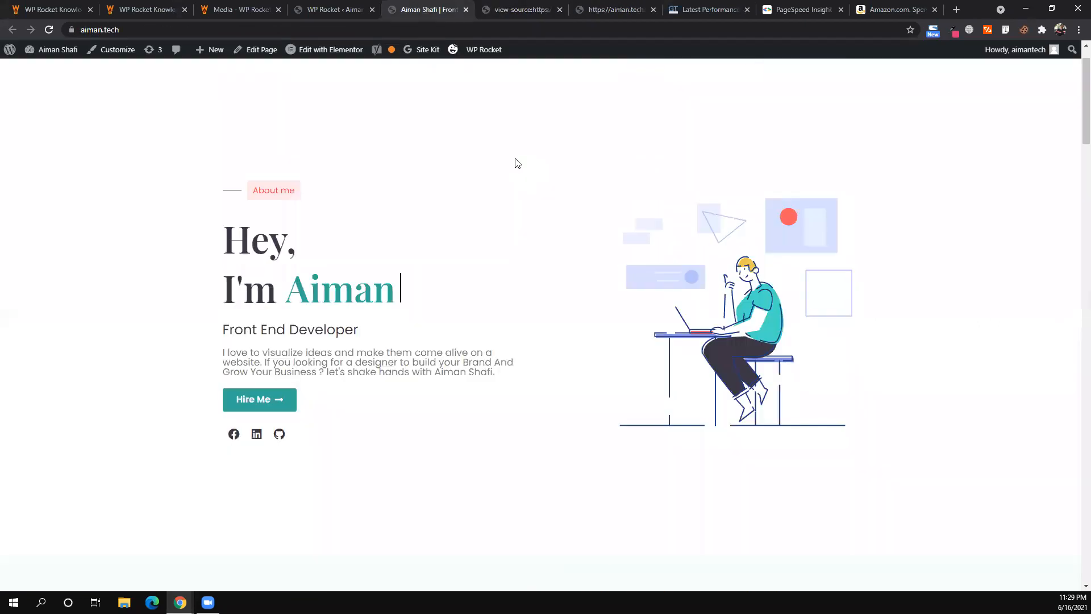
scroll(515, 163, up, 1)
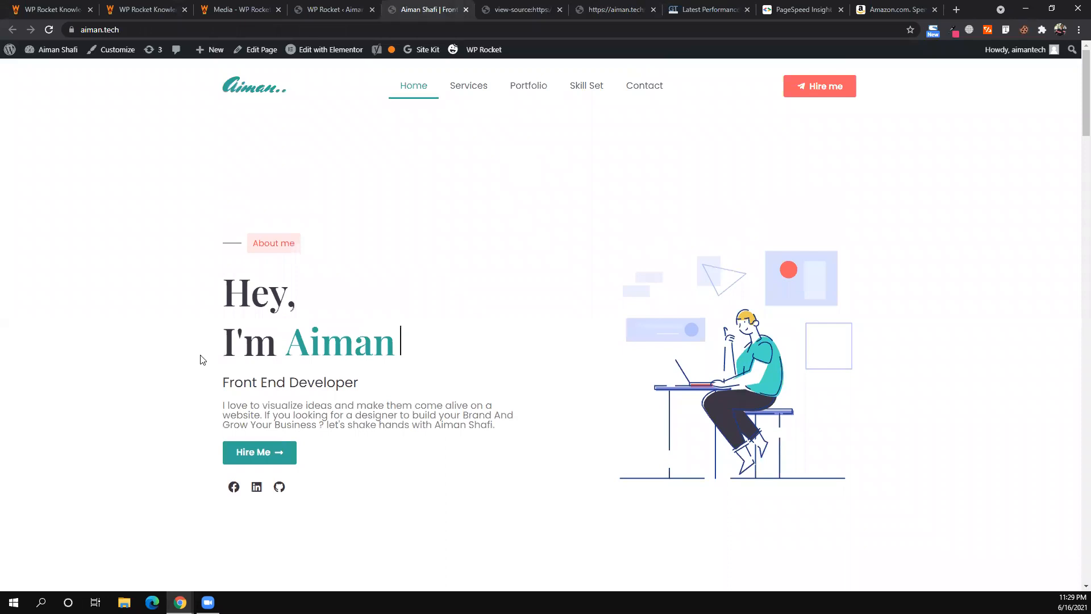
key(ctrl+shift+Tab)
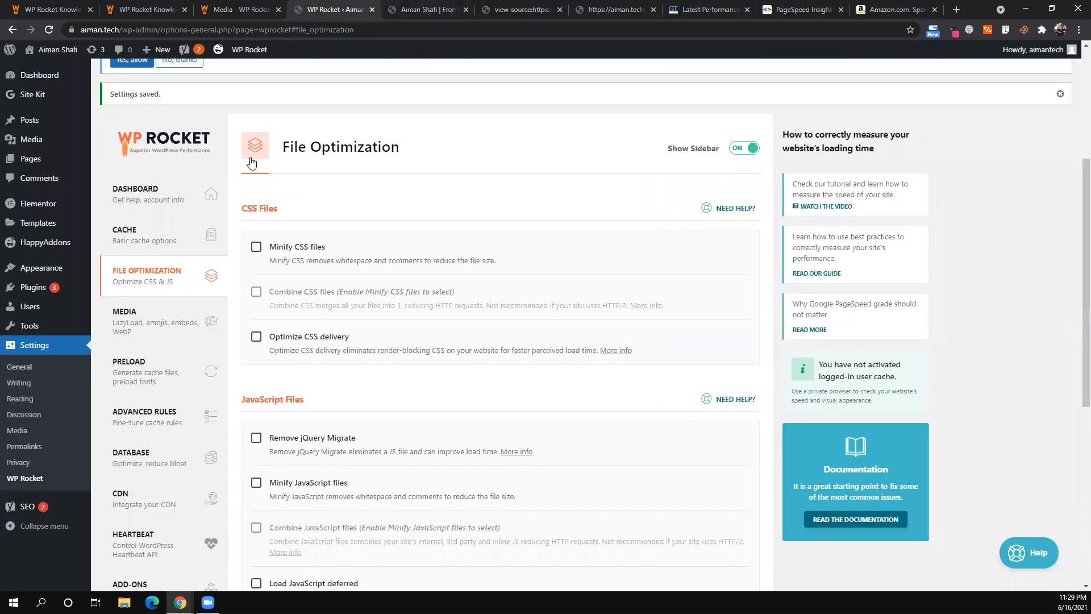
- Enable Minify CSS files, confirm activation, then view the WP Rocket Knowledge Base
scroll(251, 163, down, 2)
click(256, 154)
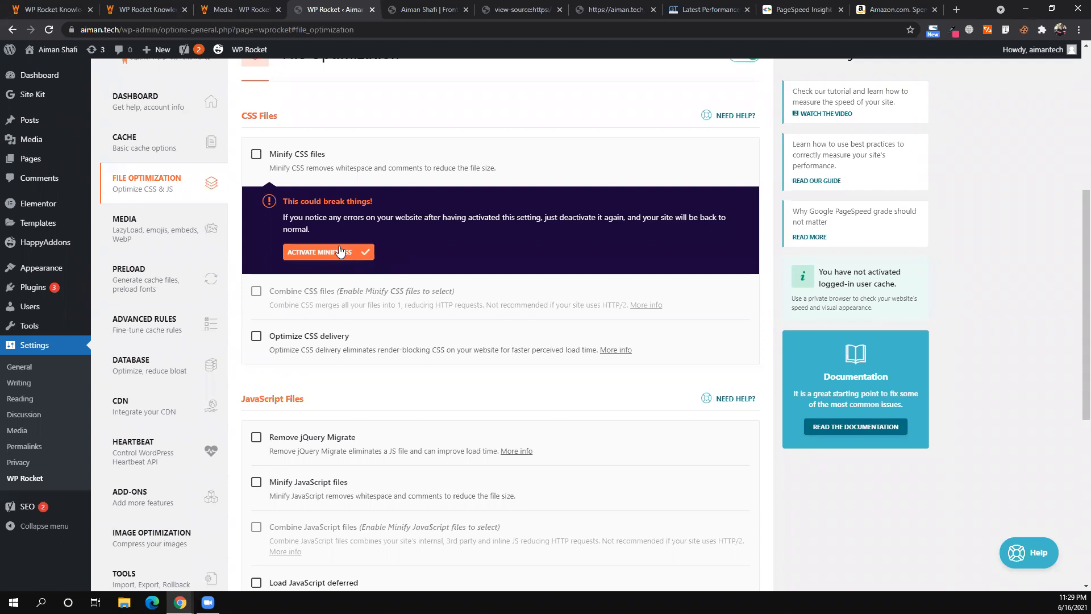
click(338, 249)
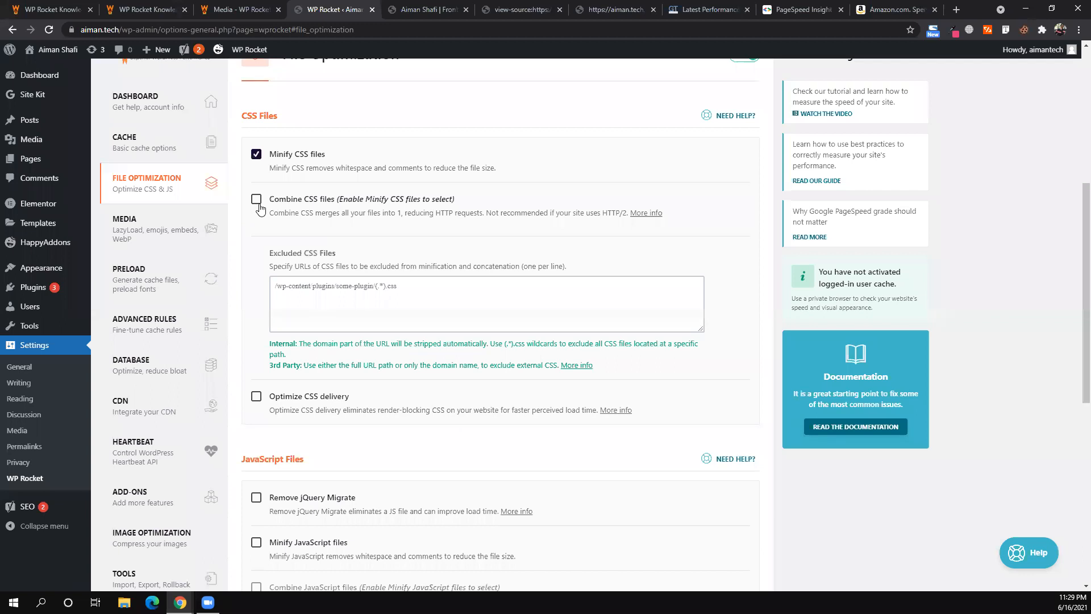
click(153, 8)
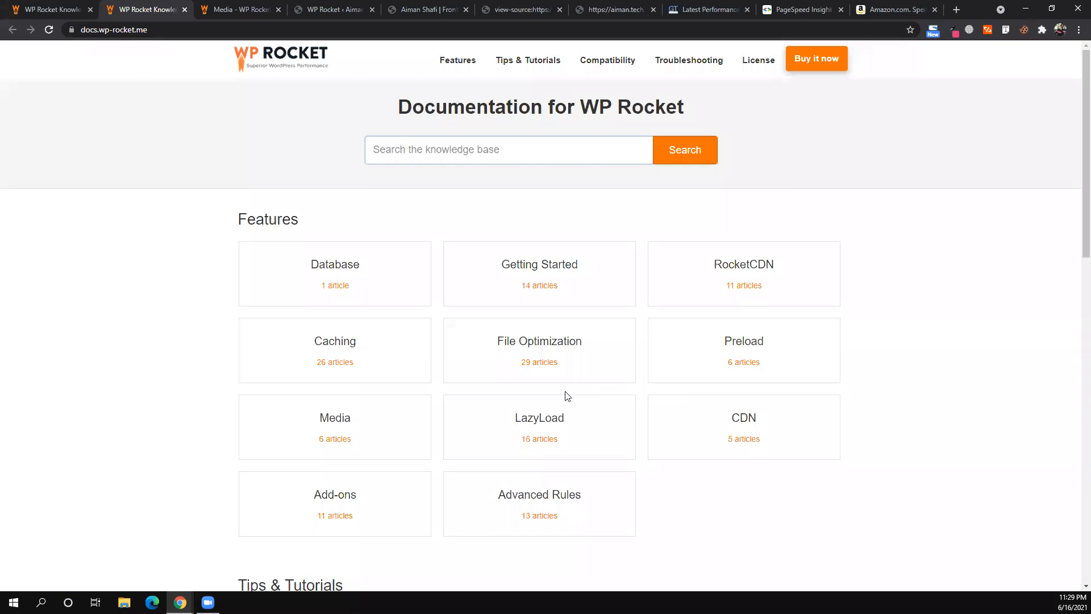
- Glance at the Media knowledge-base articles, then return to the File Optimization settings
click(260, 4)
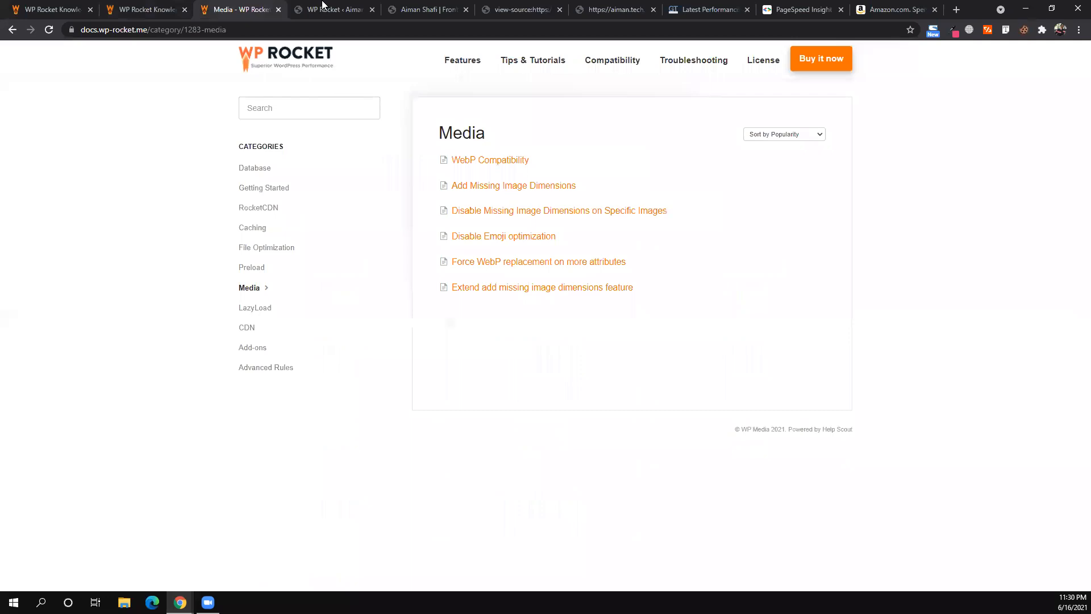
key(ctrl+Tab)
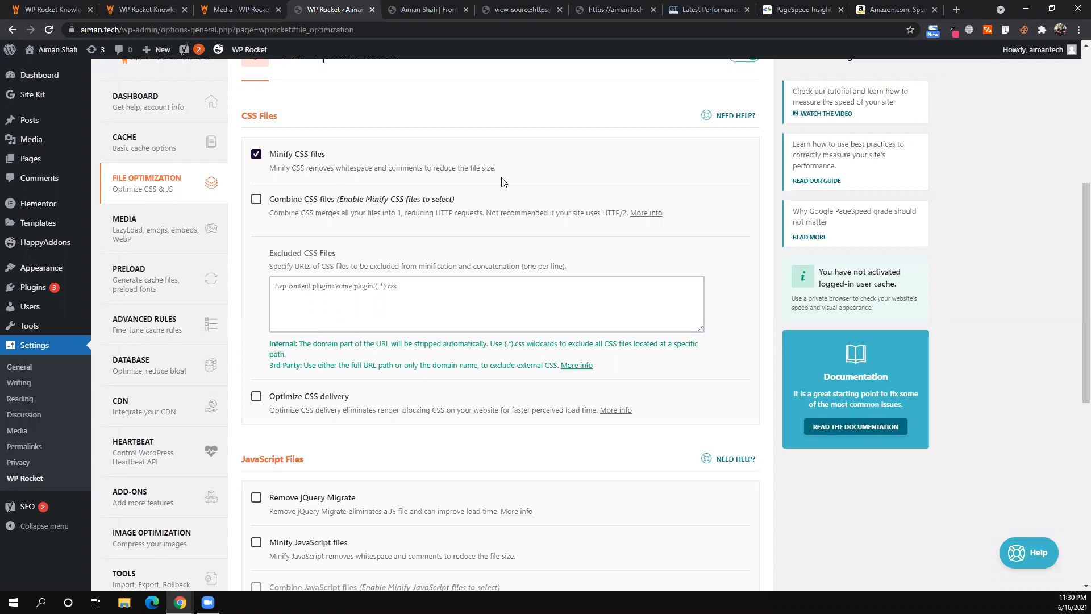
- Enable Combine CSS files, confirm activation, and read its description
click(255, 200)
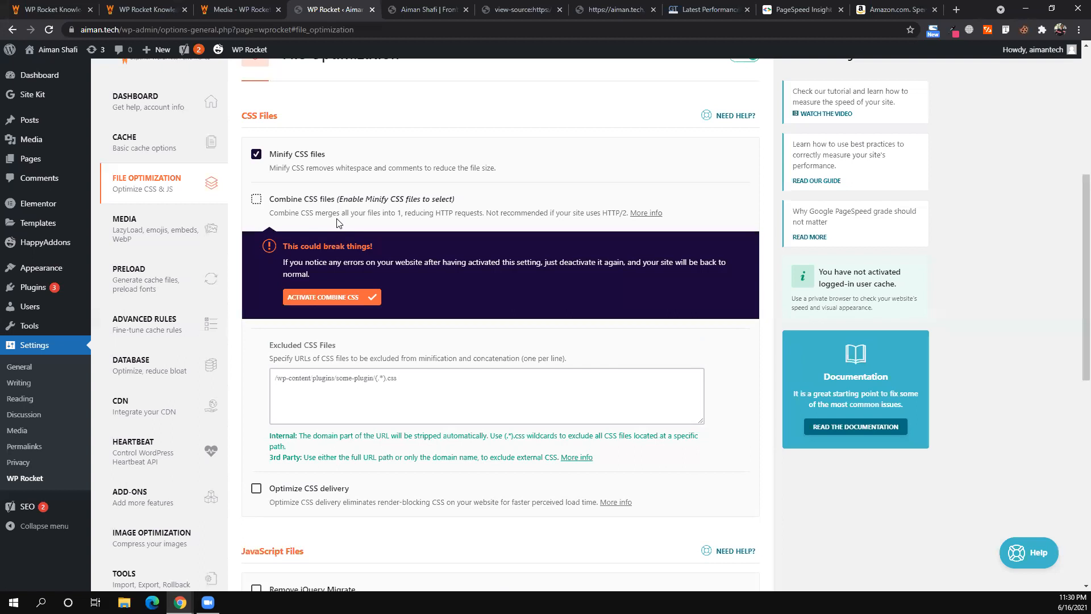
click(346, 296)
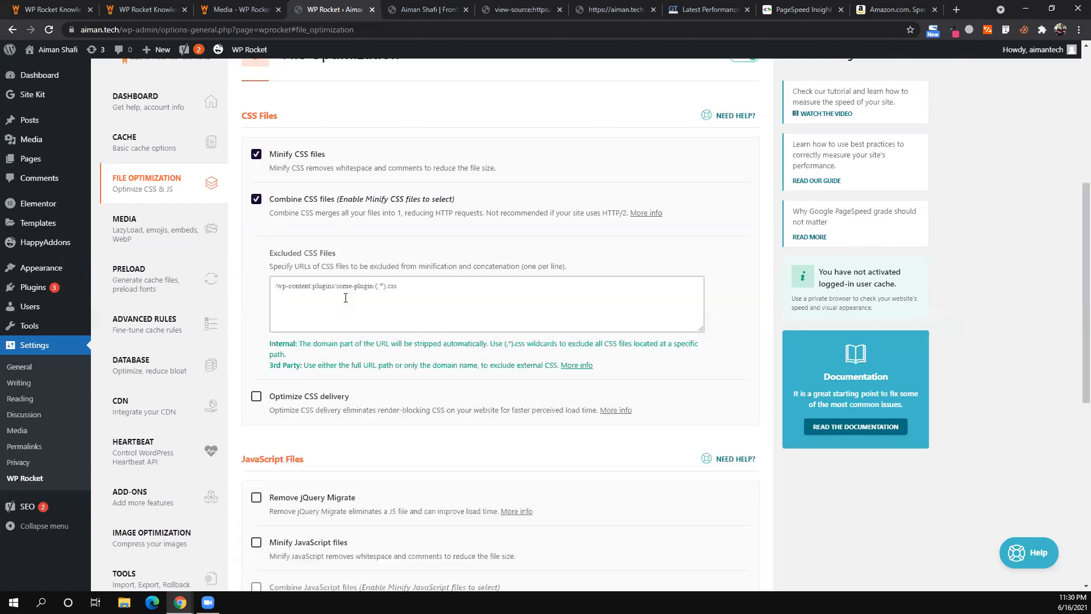
drag(318, 214, 457, 230)
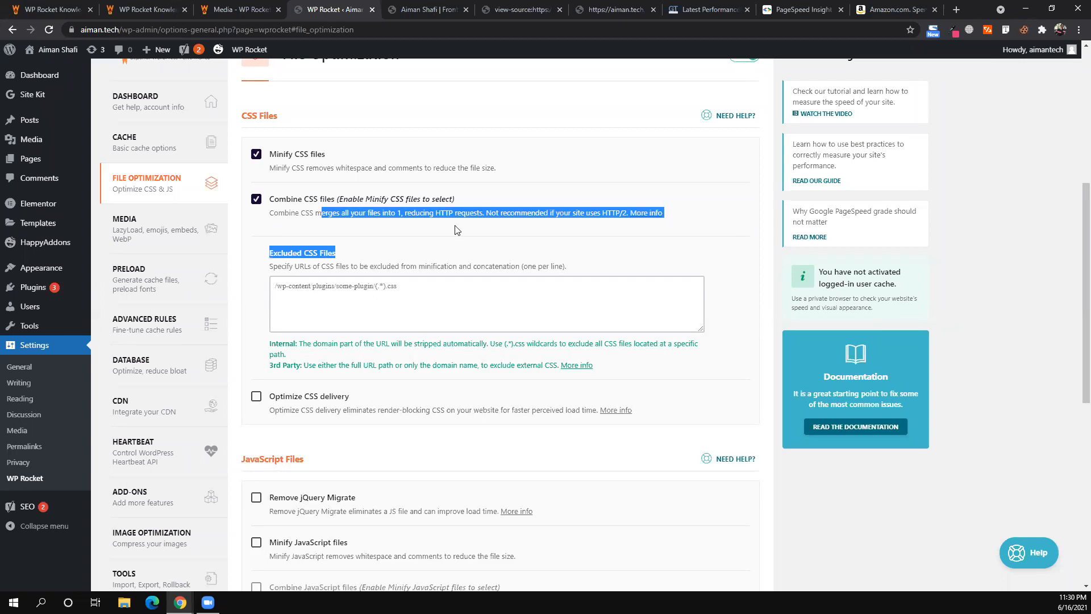
click(478, 215)
triple_click(478, 216)
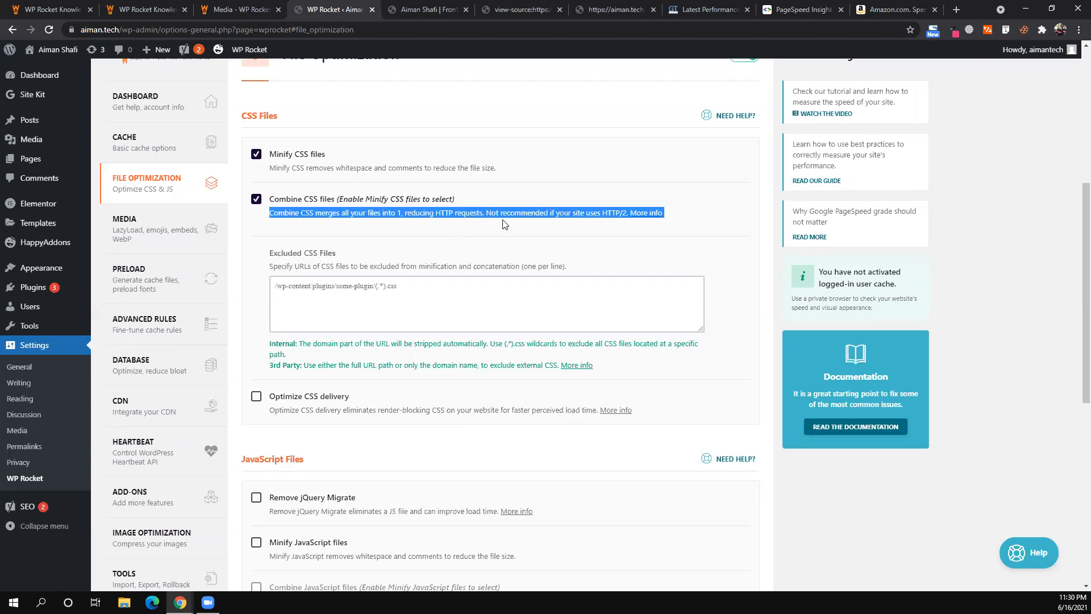
click(497, 230)
- Enable Optimize CSS delivery and save the File Optimization settings
scroll(461, 252, down, 1)
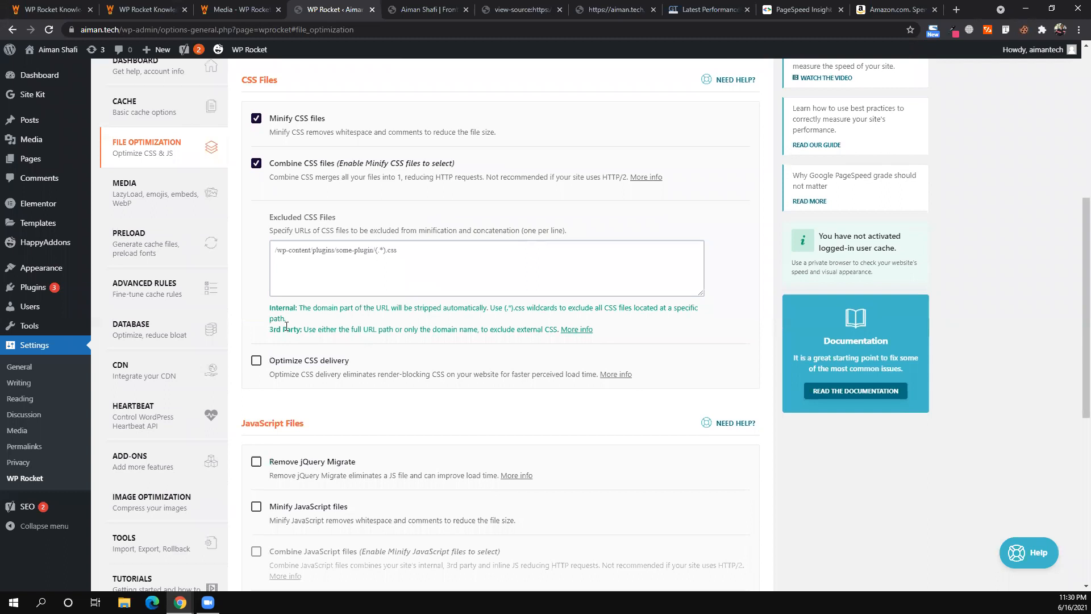
click(256, 362)
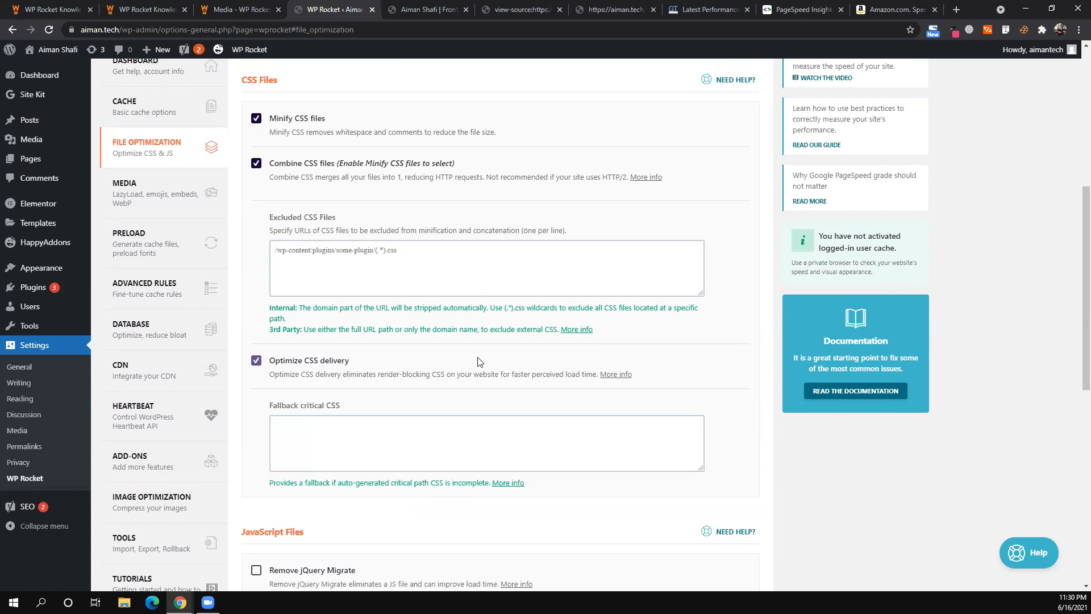
scroll(477, 361, down, 9)
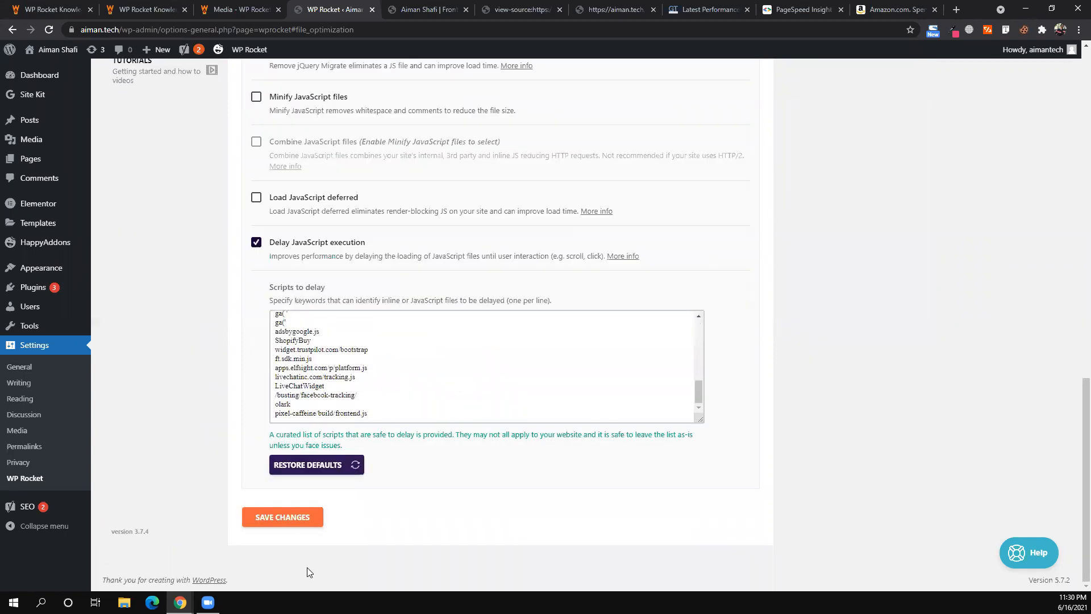
click(302, 516)
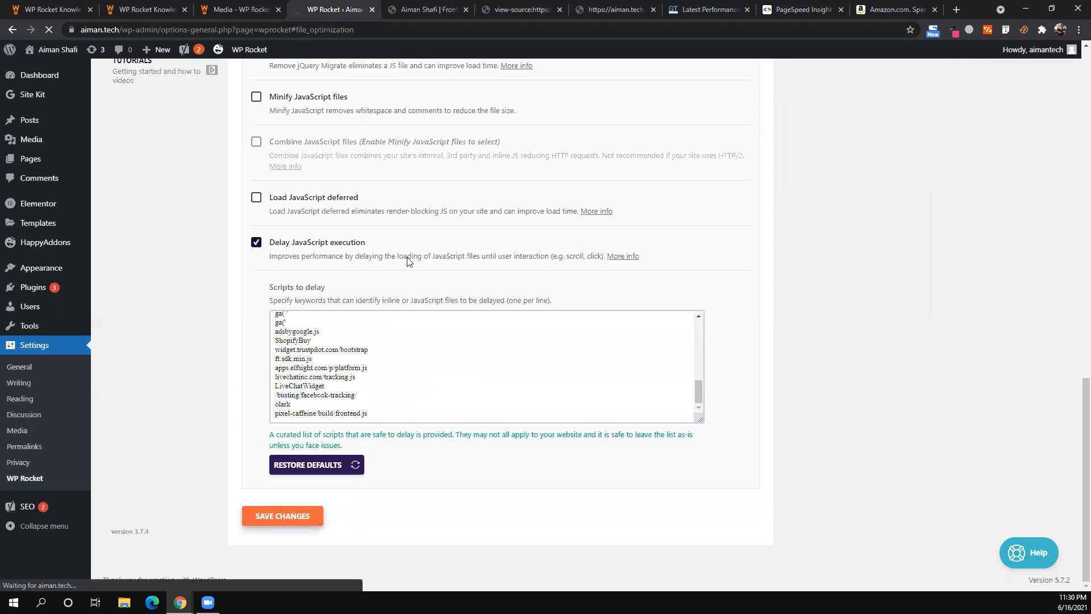
- Switch to the live homepage tab and bring up options to copy its address
scroll(407, 261, down, 2)
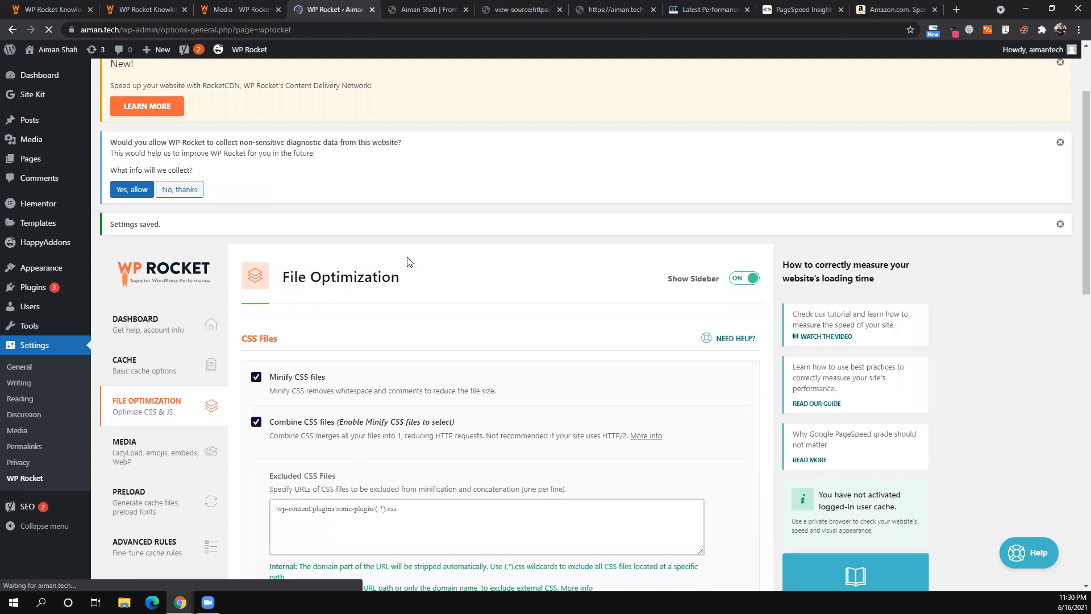
scroll(407, 261, down, 5)
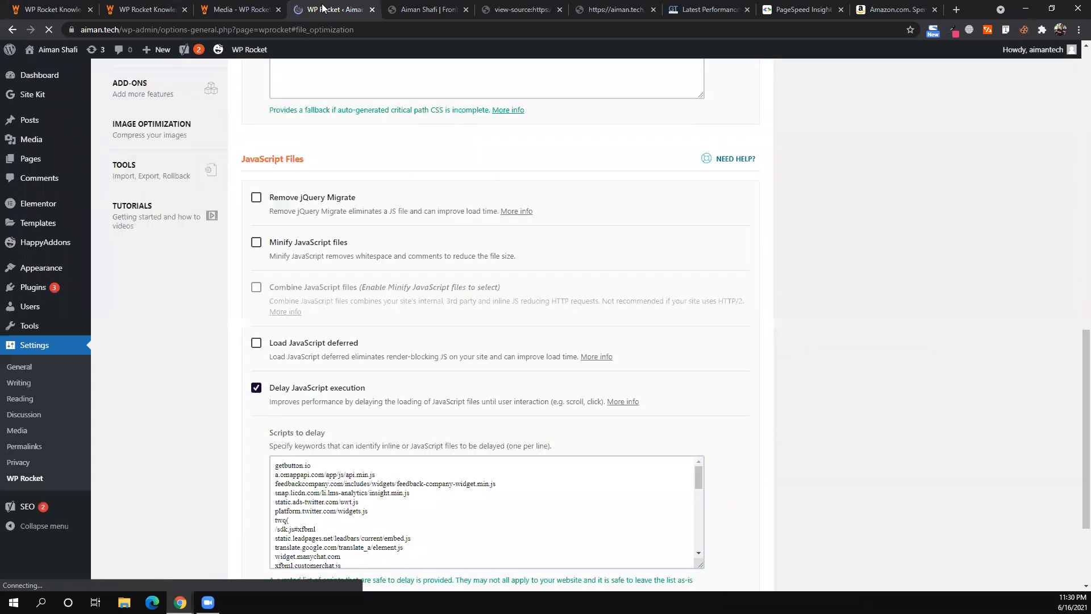
key(ctrl+Tab)
right_click(219, 31)
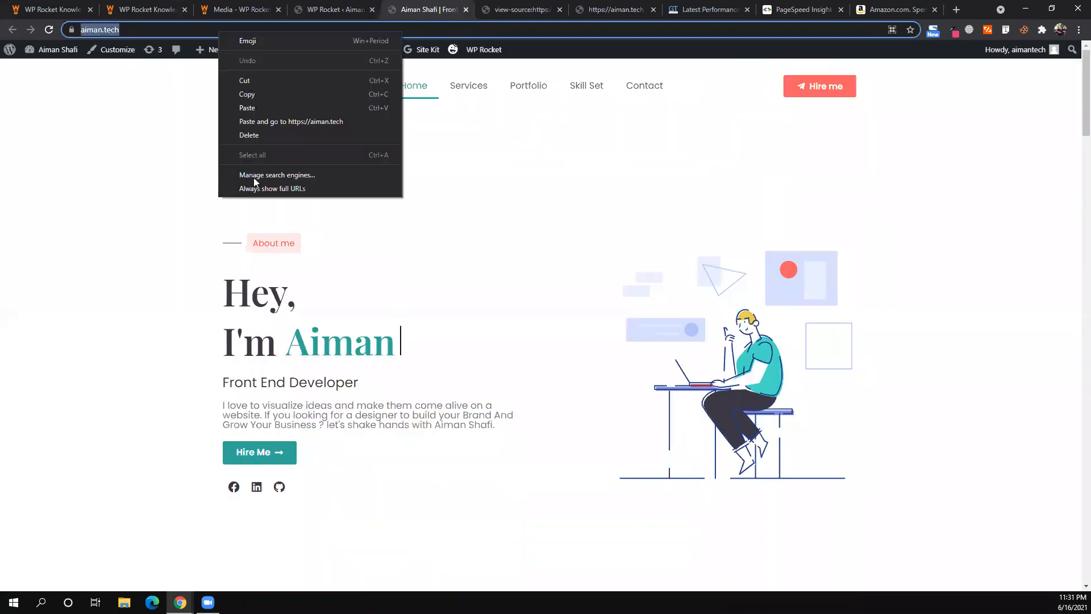
- Load aiman.tech in a new incognito window, then view its source with Ctrl+U
key(Escape)
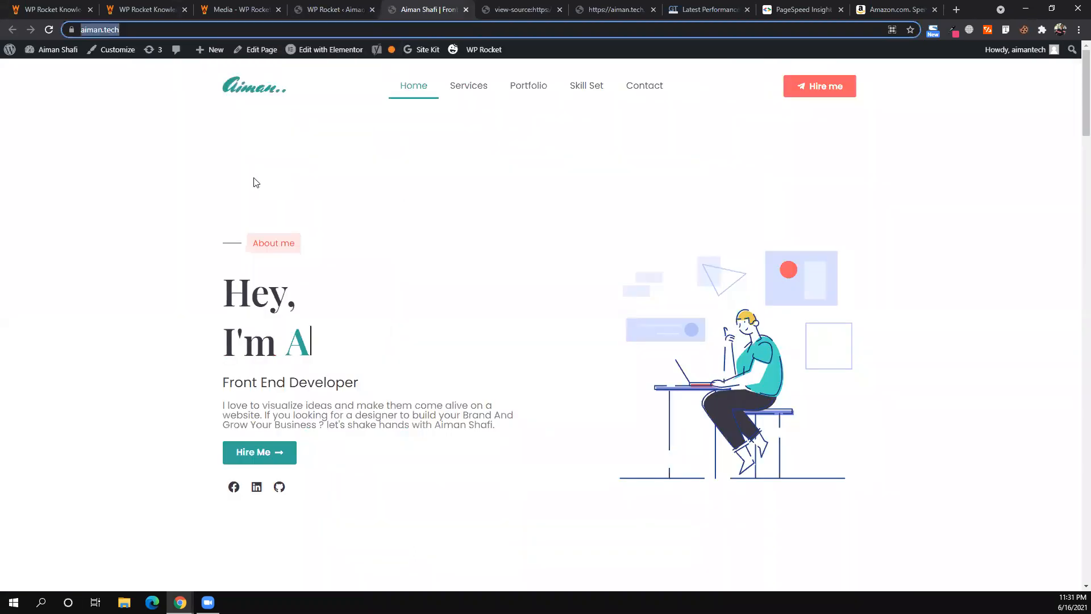
key(ctrl+shift+n)
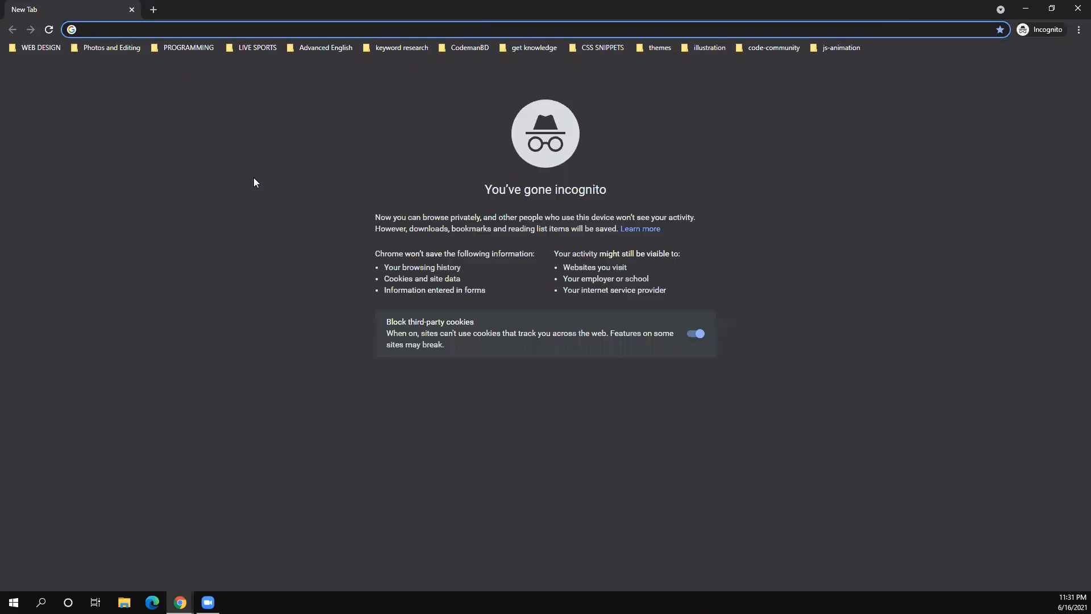
text(aiman.tech)
key(Return)
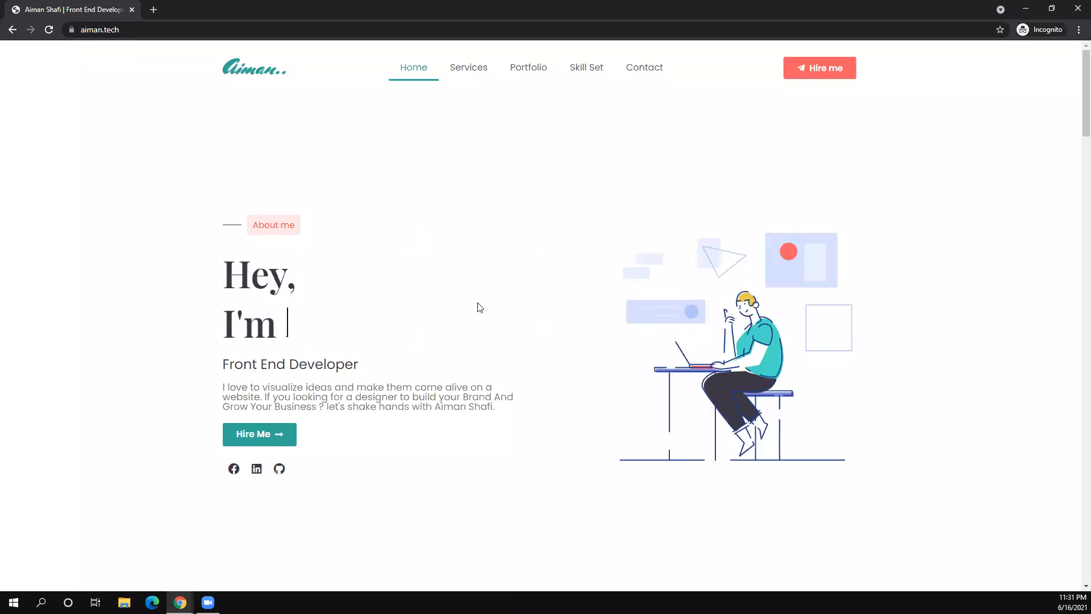
scroll(480, 307, down, 5)
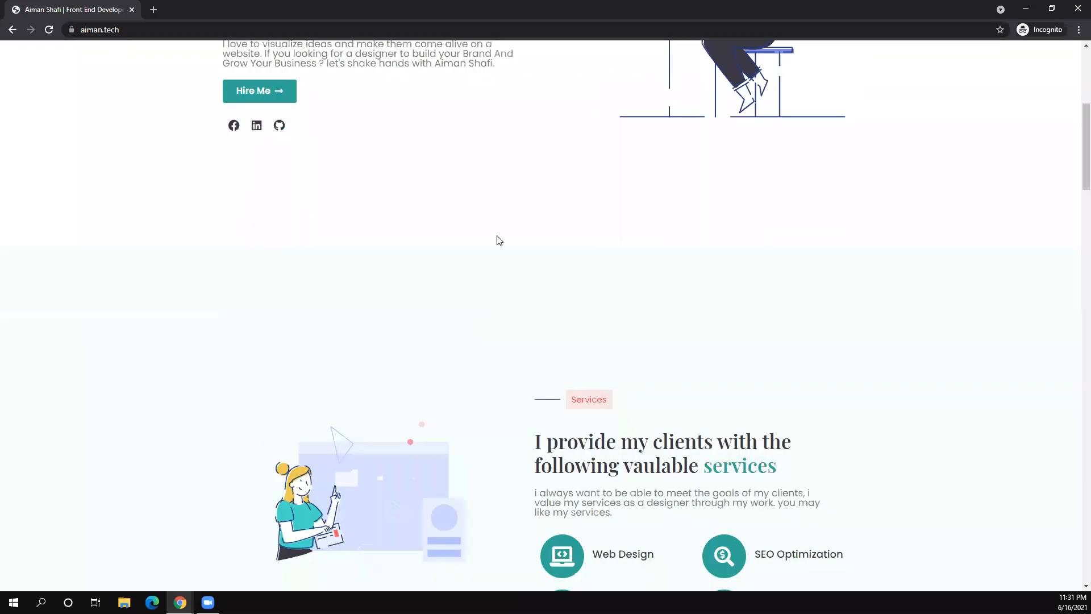
scroll(527, 358, up, 5)
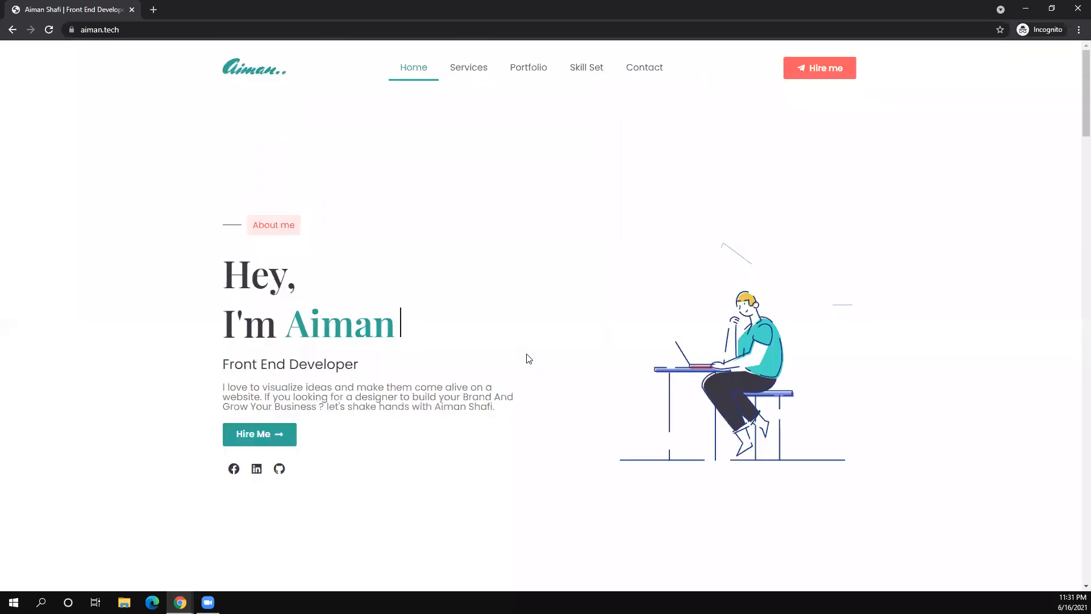
key(ctrl+u)
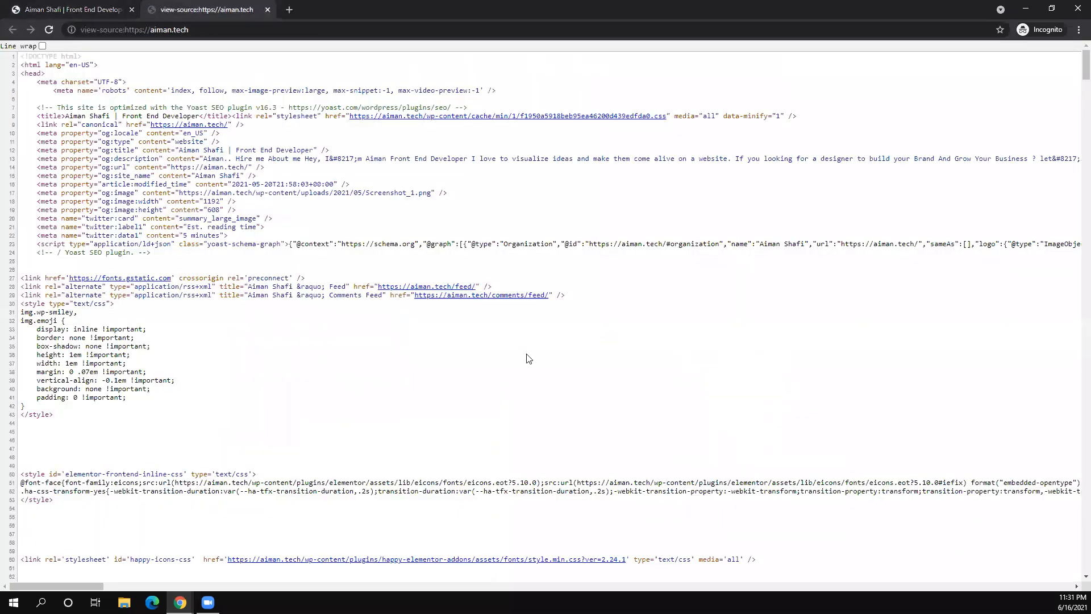
- Open the happy-elementor-addons style.min.css link from the source, then bring another Chrome window forward
scroll(415, 237, down, 5)
scroll(246, 378, up, 5)
scroll(223, 426, down, 3)
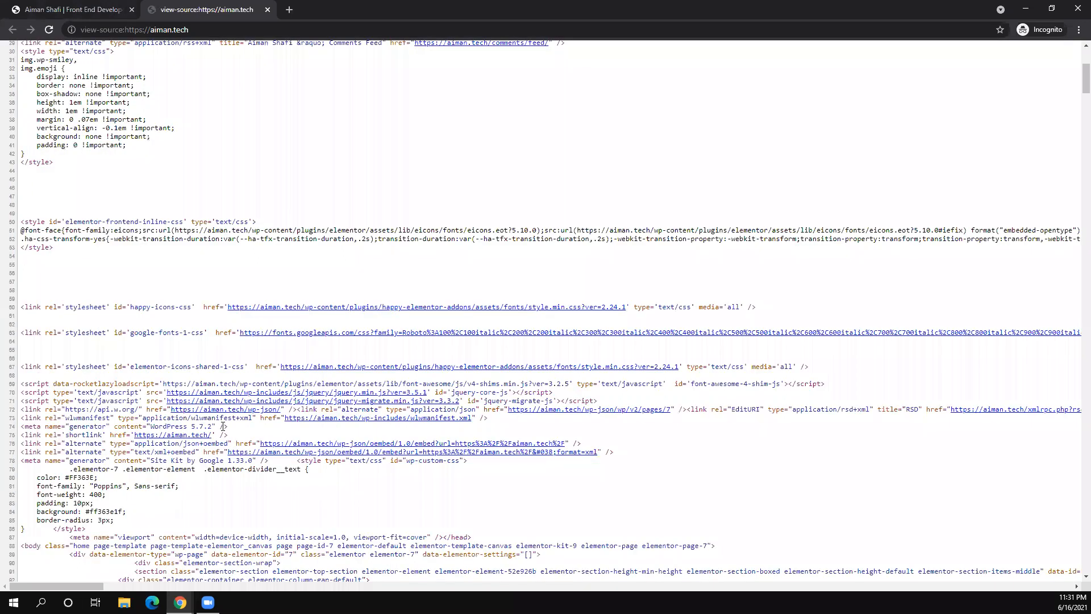
scroll(223, 426, down, 3)
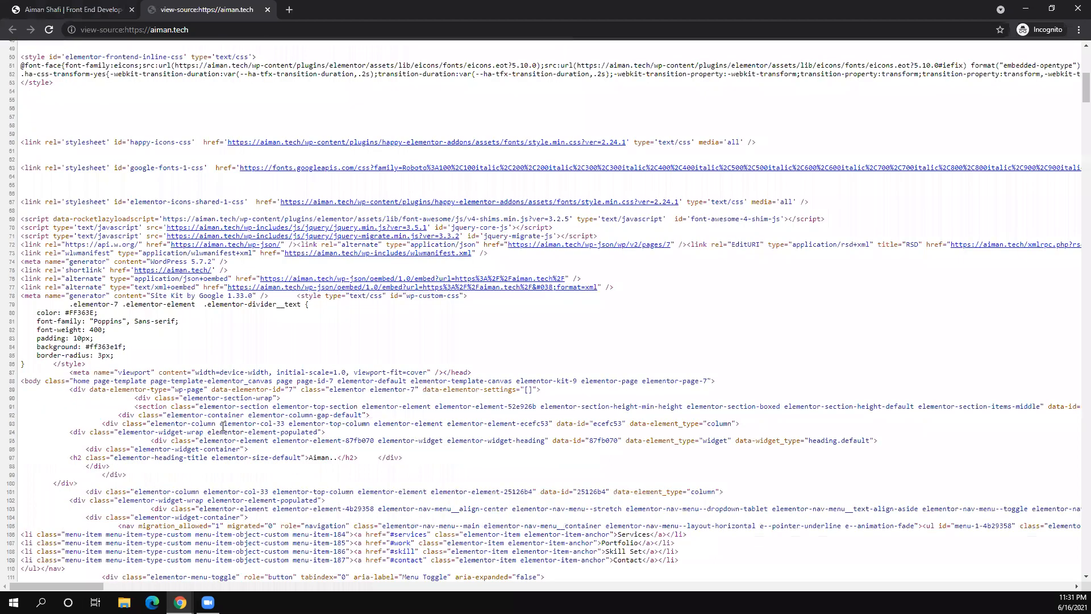
scroll(300, 370, down, 3)
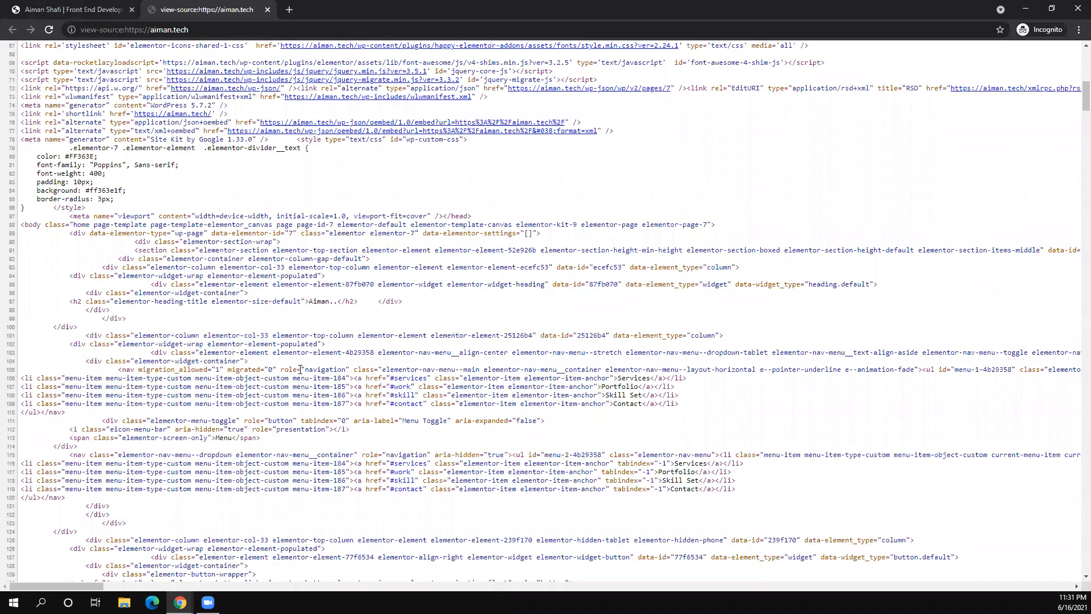
scroll(300, 370, down, 1)
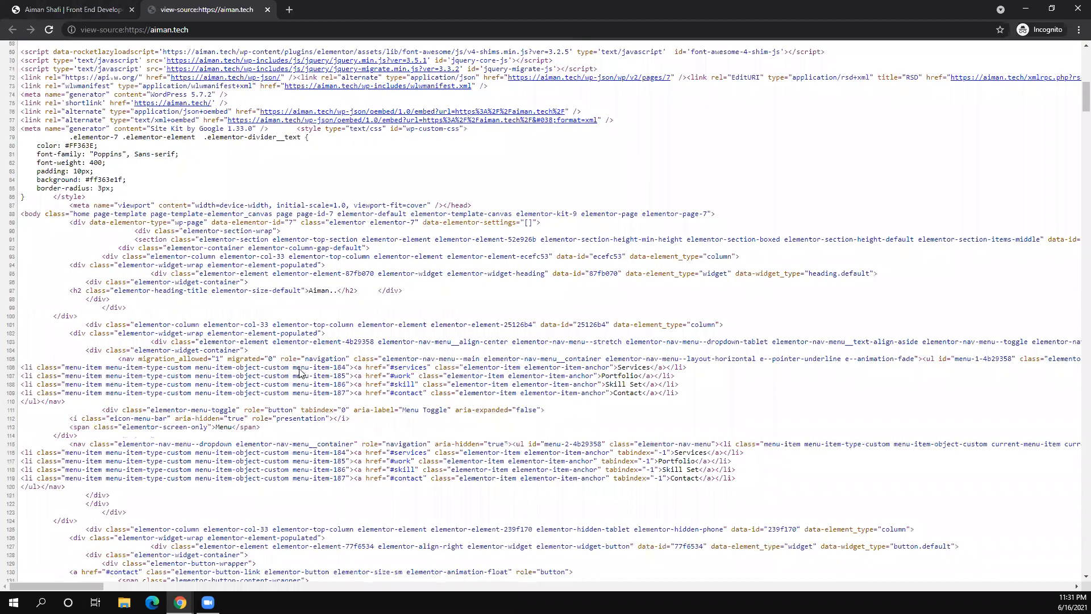
scroll(300, 372, up, 5)
scroll(348, 450, up, 3)
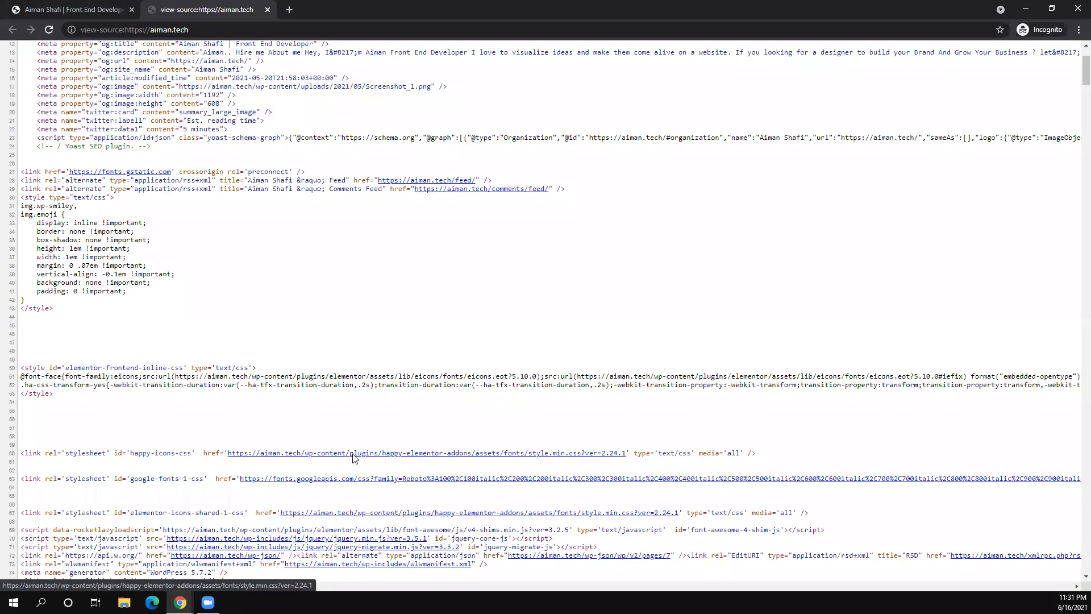
click(354, 455)
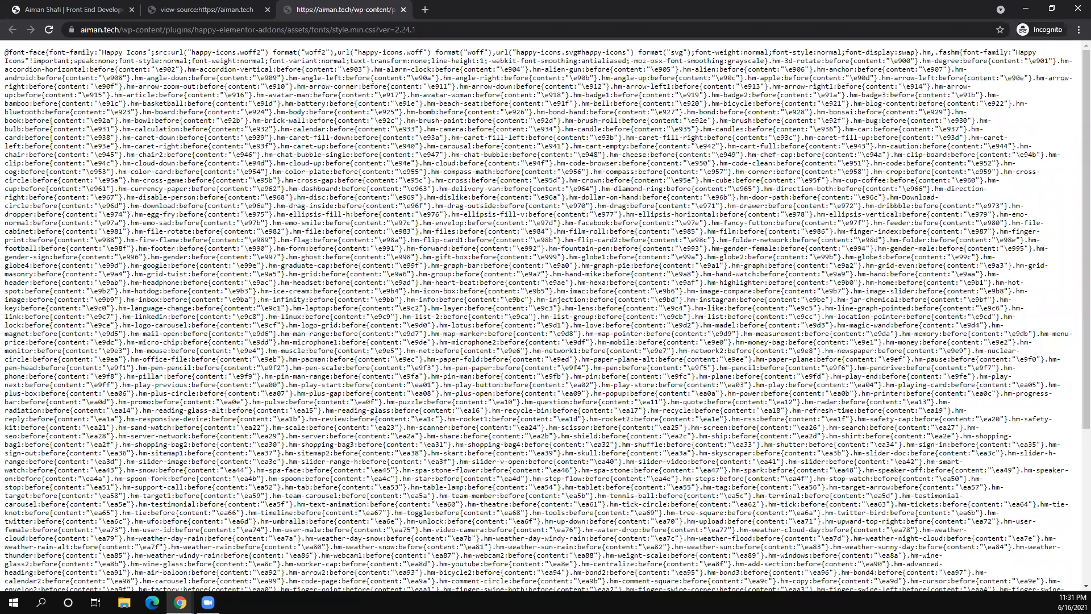
click(179, 603)
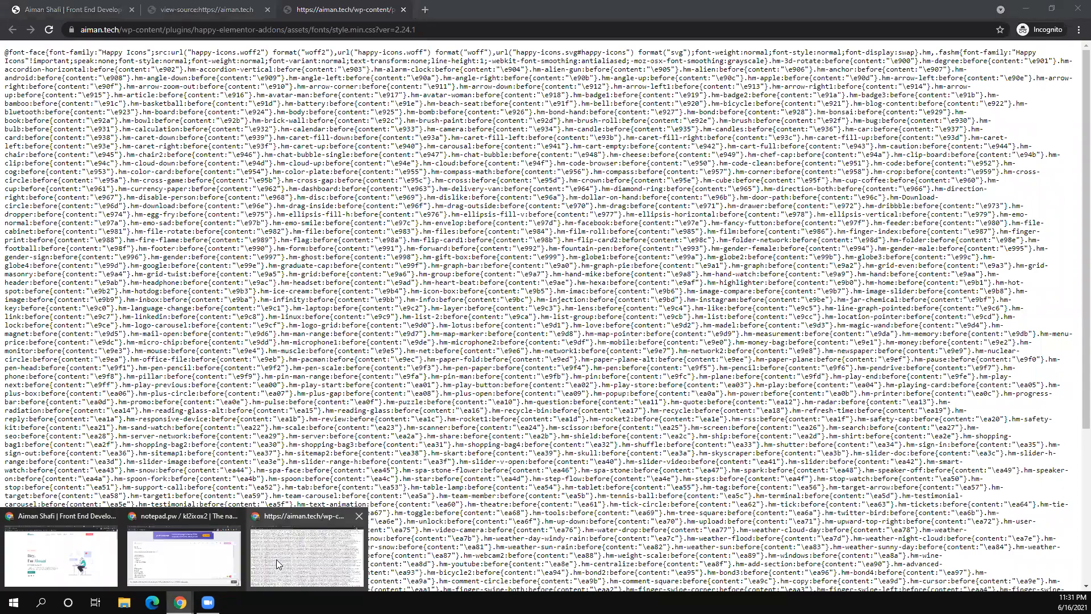
click(94, 563)
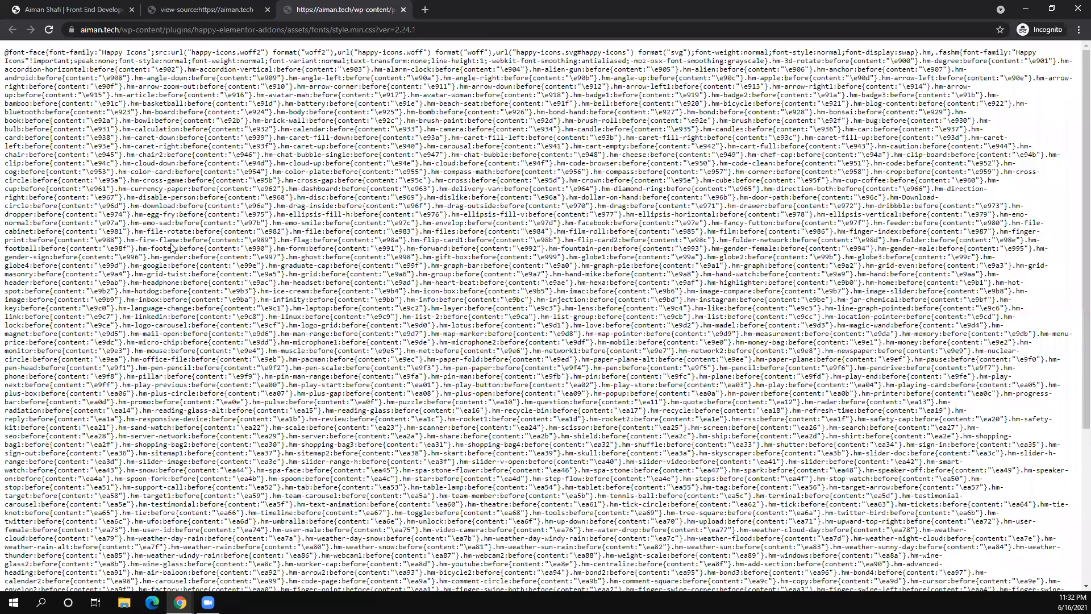
- Scroll through the incognito aiman.tech homepage from top to bottom
key(ctrl+Tab)
scroll(173, 249, down, 5)
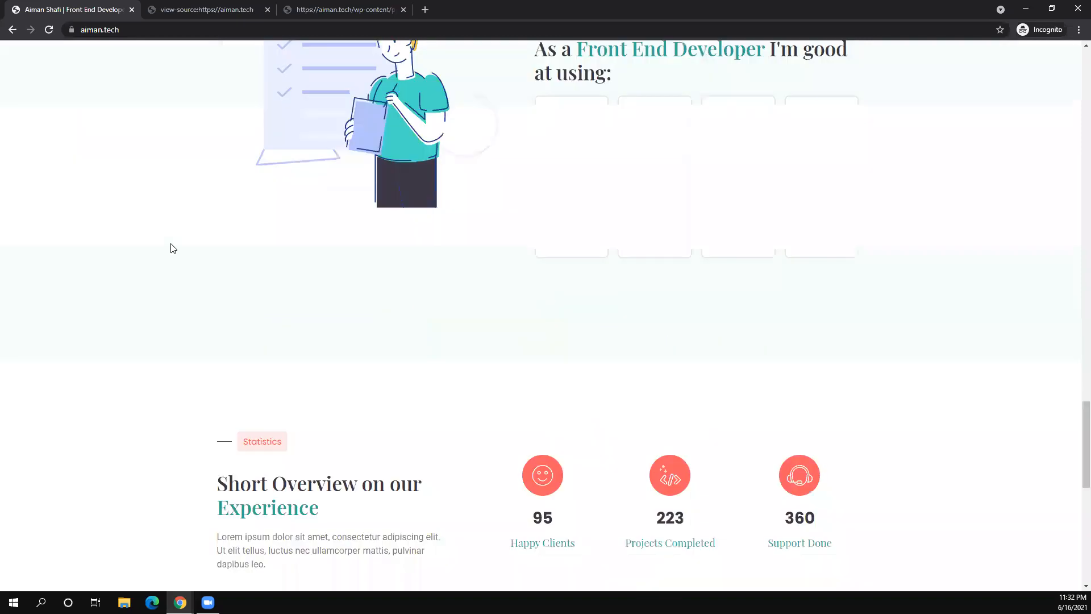
scroll(172, 249, up, 1)
scroll(173, 249, down, 5)
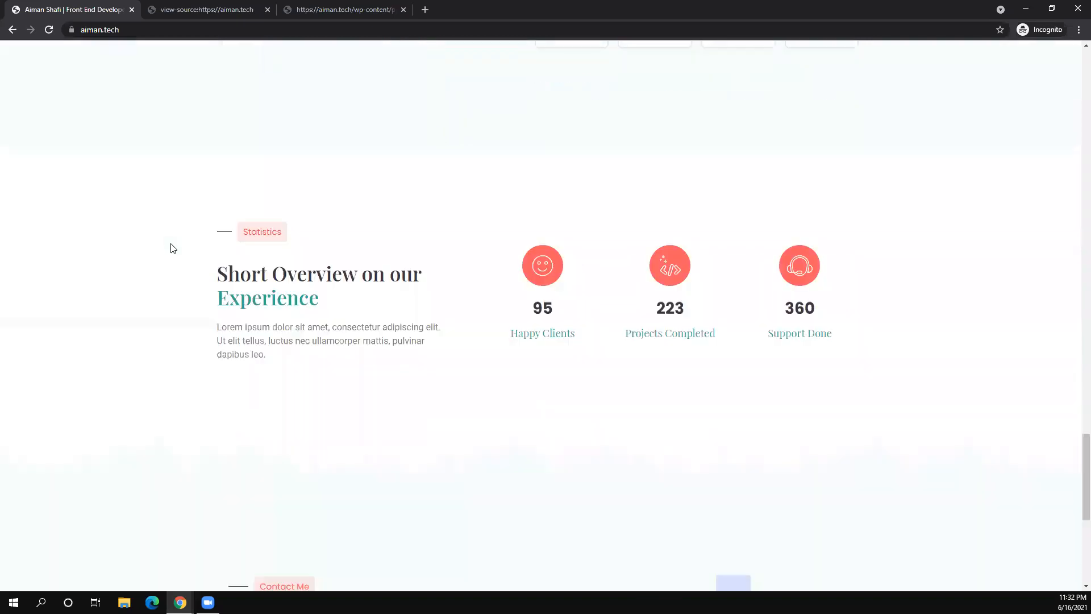
scroll(172, 249, down, 7)
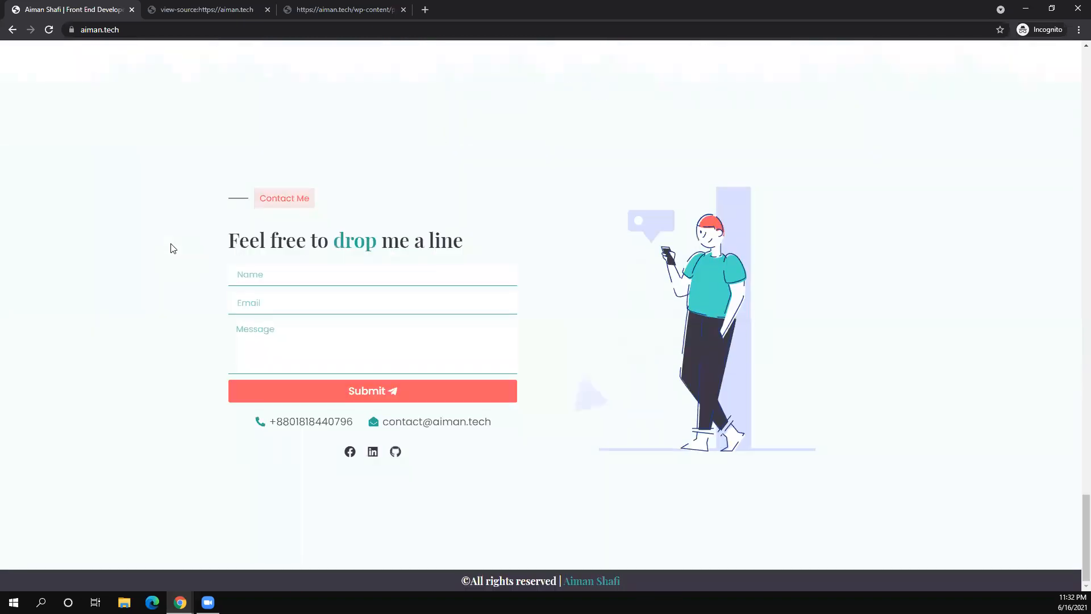
scroll(173, 249, up, 20)
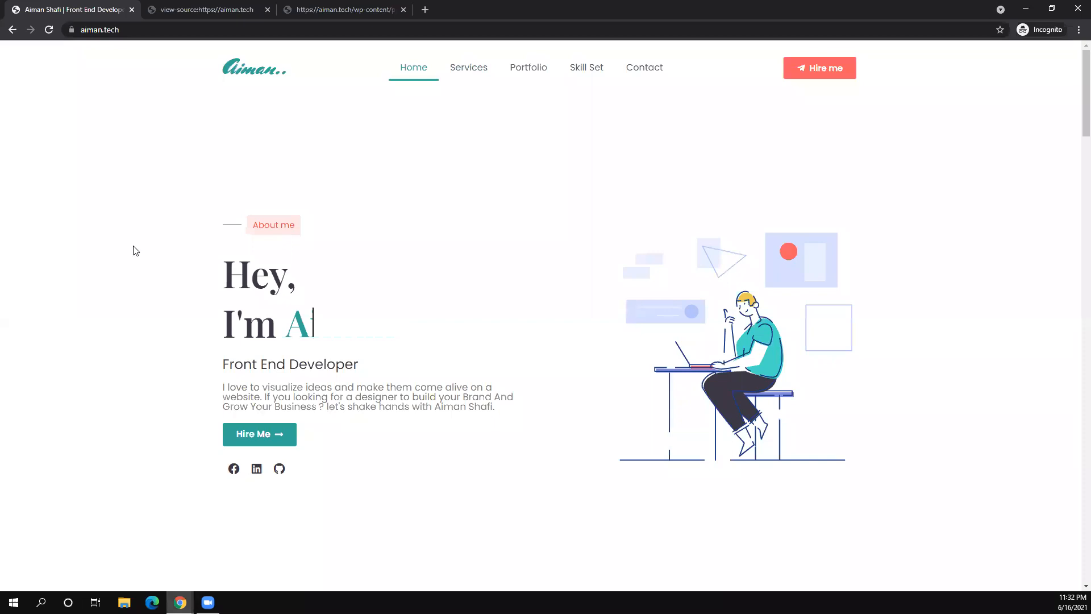
- Return to the WP Rocket File Optimization tab in the logged-in Chrome window
key(alt+Tab)
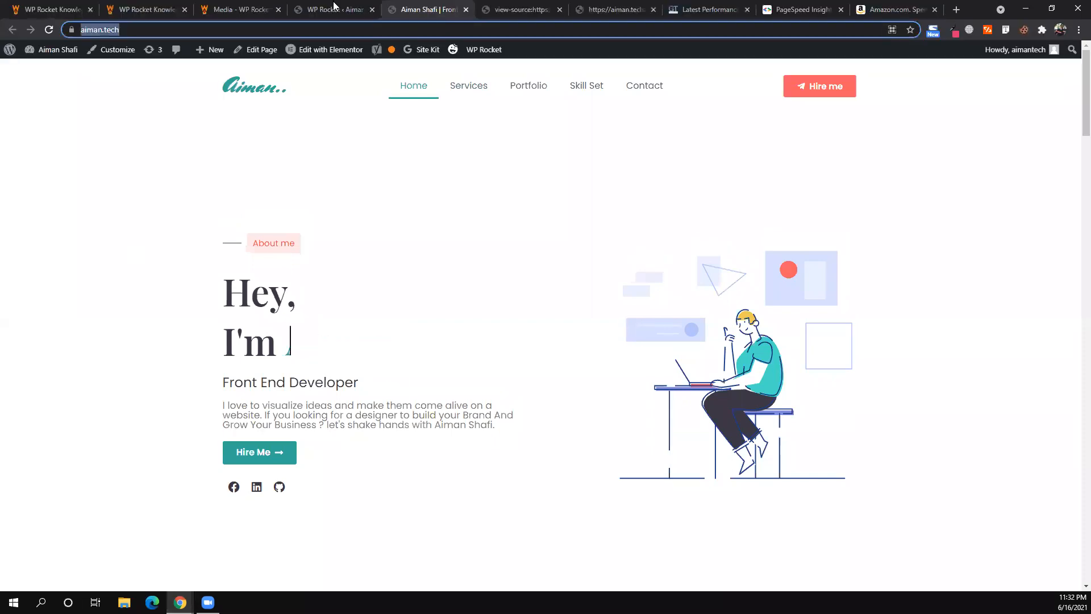
key(ctrl+shift+Tab)
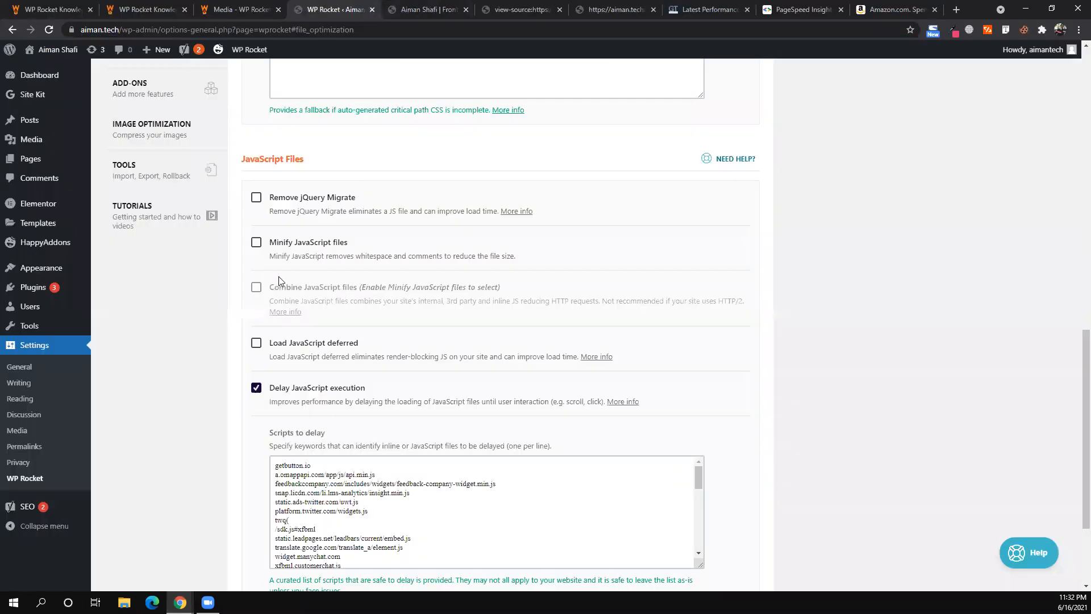
scroll(382, 252, up, 3)
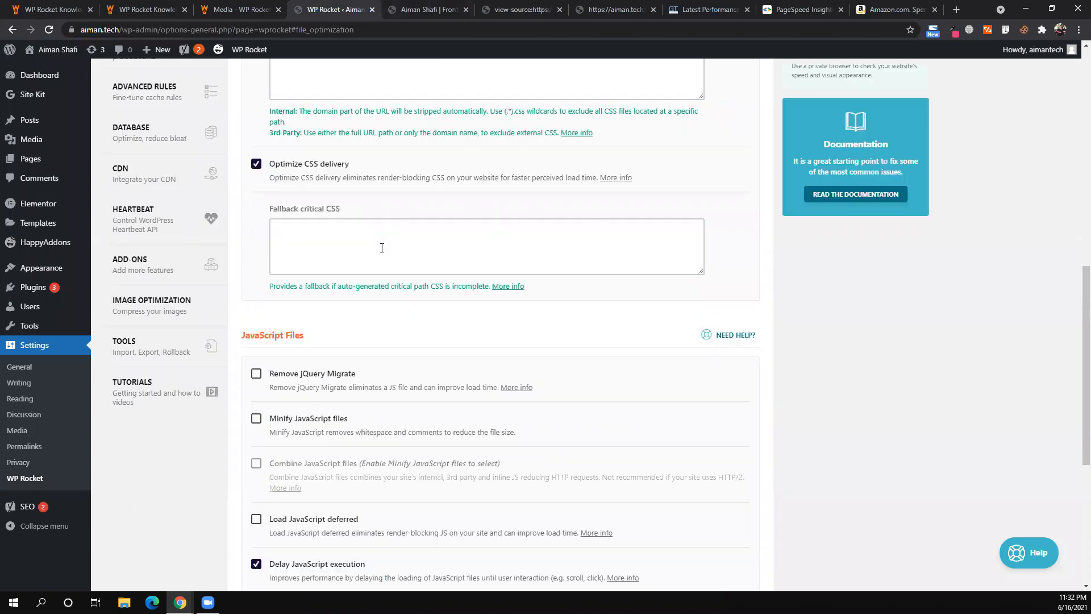
scroll(382, 247, up, 3)
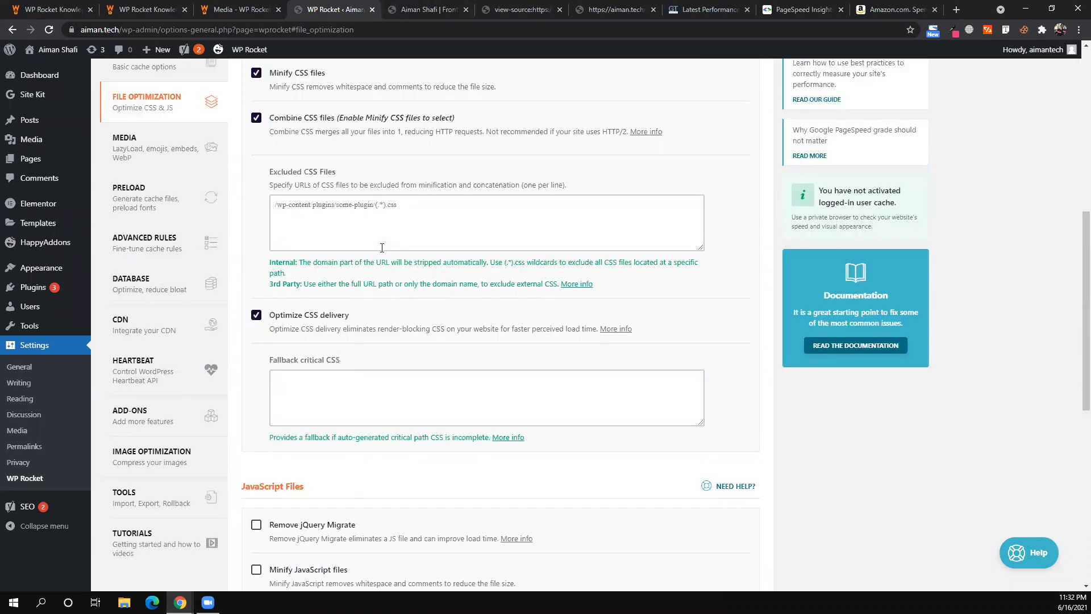
scroll(382, 248, up, 3)
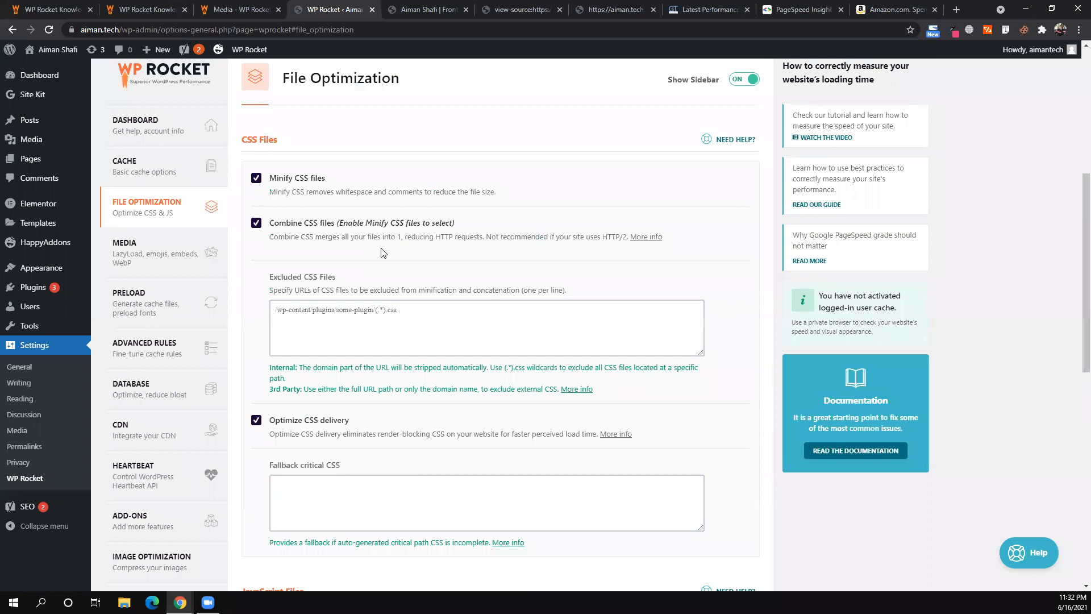
scroll(461, 127, down, 2)
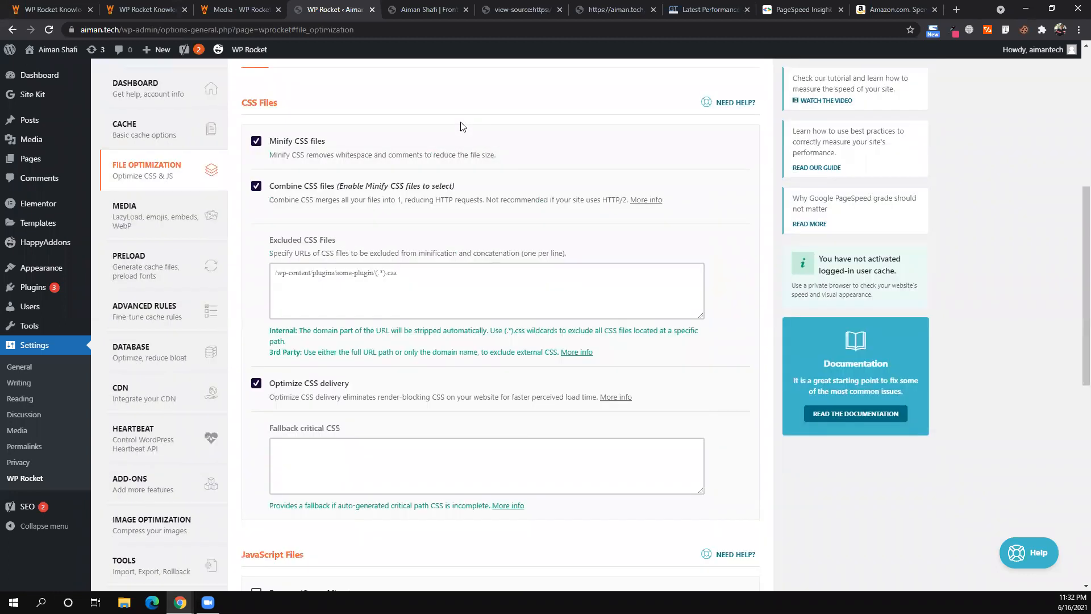
click(434, 12)
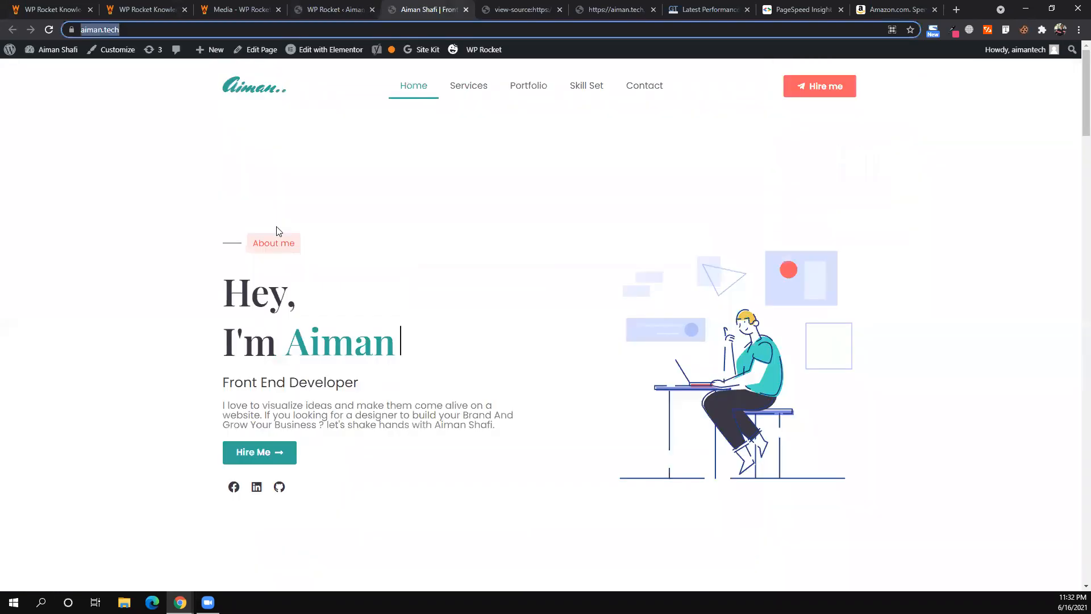
scroll(278, 230, down, 3)
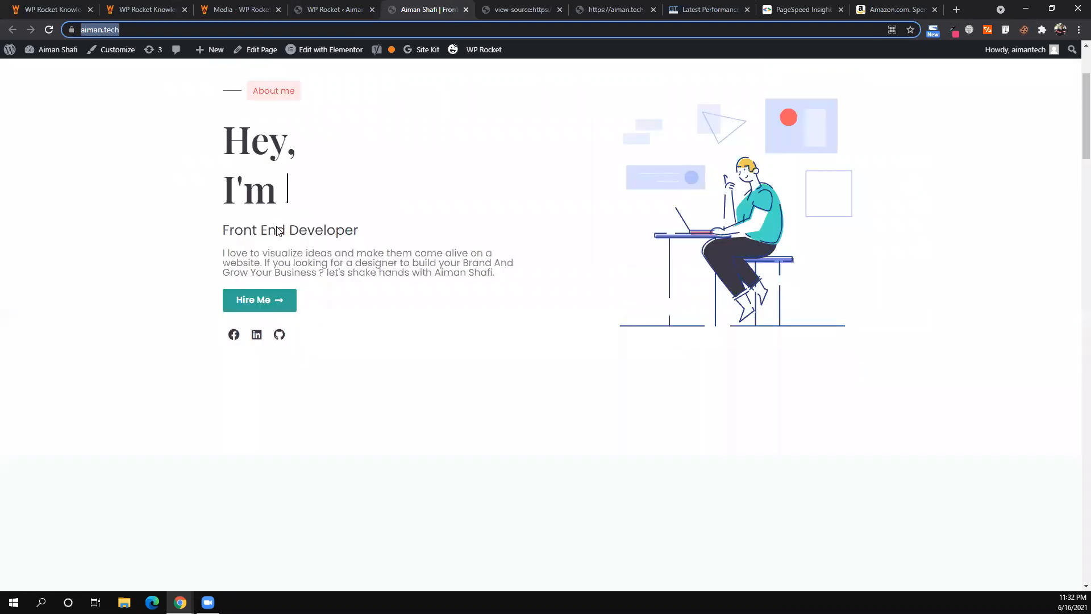
scroll(279, 230, down, 5)
scroll(278, 230, down, 9)
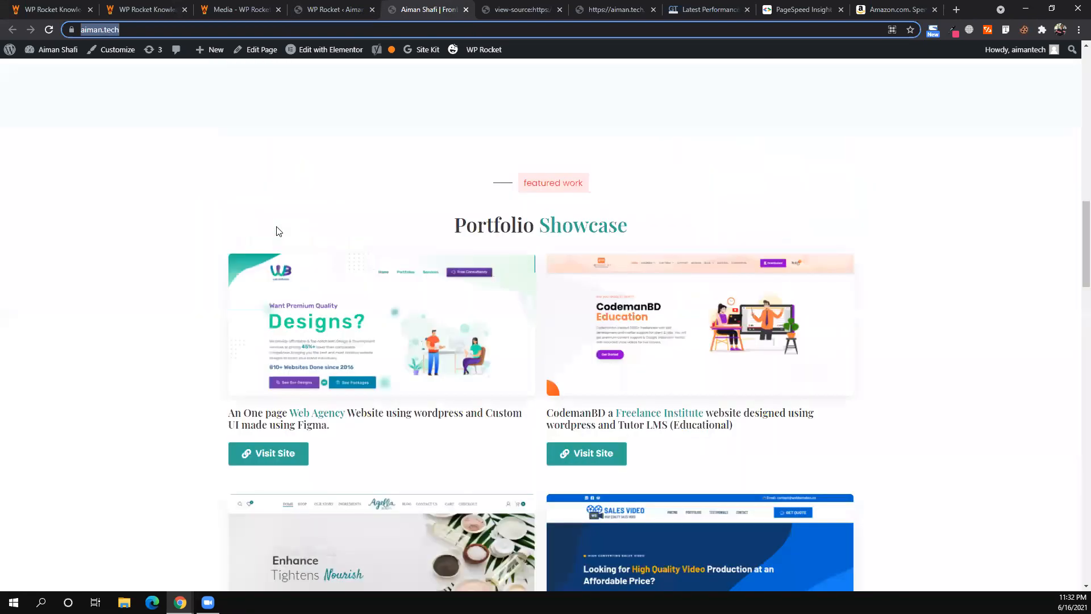
scroll(279, 230, down, 6)
scroll(276, 230, down, 5)
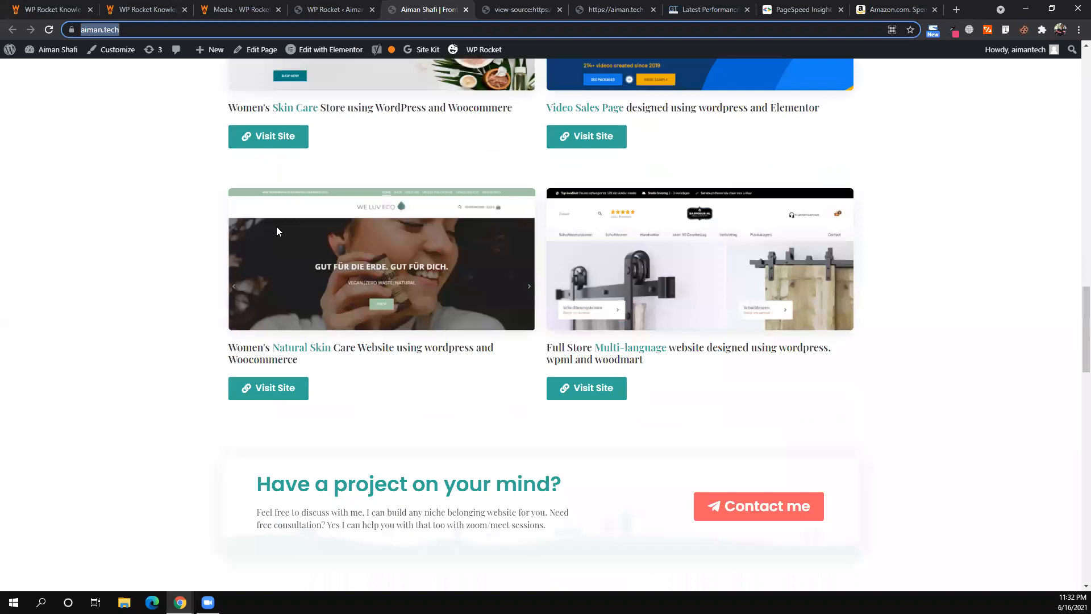
scroll(276, 230, up, 20)
click(305, 6)
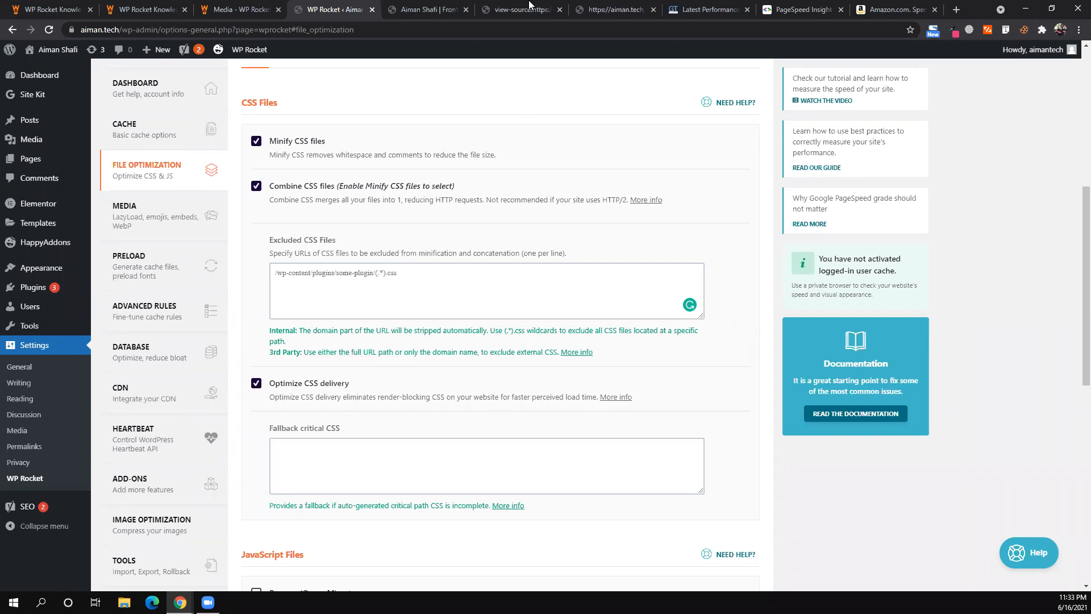
- Step through the post-9 stylesheet and source tabs to reach the live homepage
key(ctrl+7)
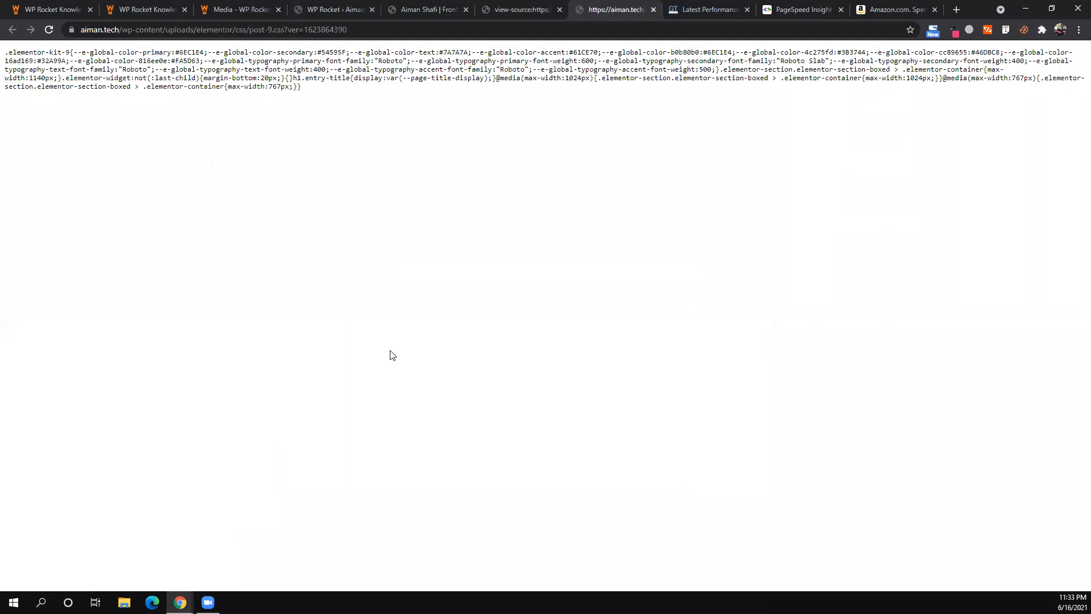
key(ctrl+6)
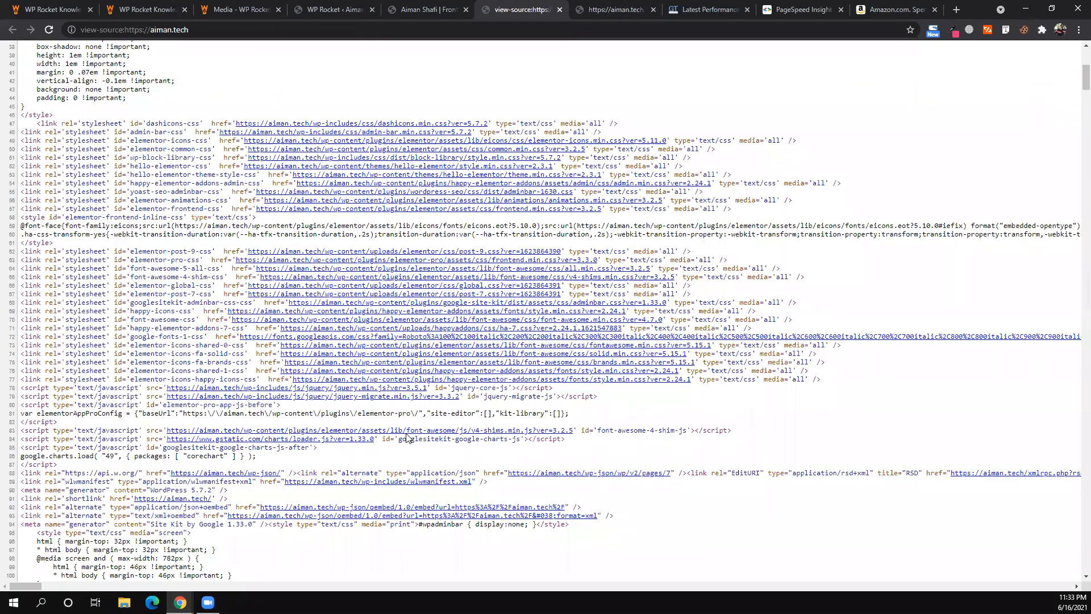
key(ctrl+5)
- Open DevTools on the homepage and check the Console showing the jQuery Migrate 3.3.2 message
key(ctrl+shift+i)
click(117, 426)
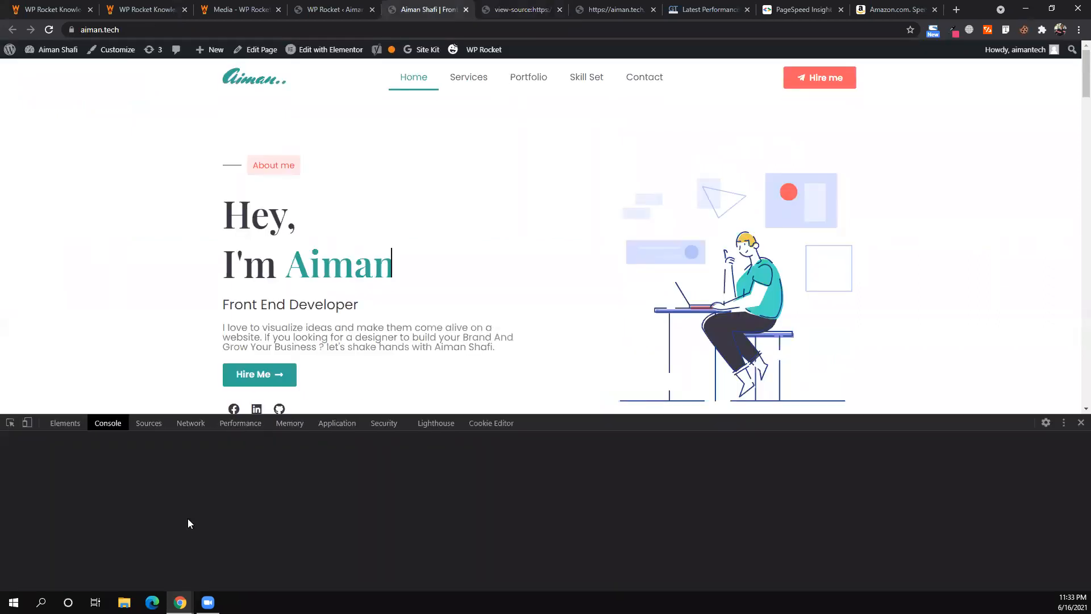
key(ctrl+shift+c)
click(113, 427)
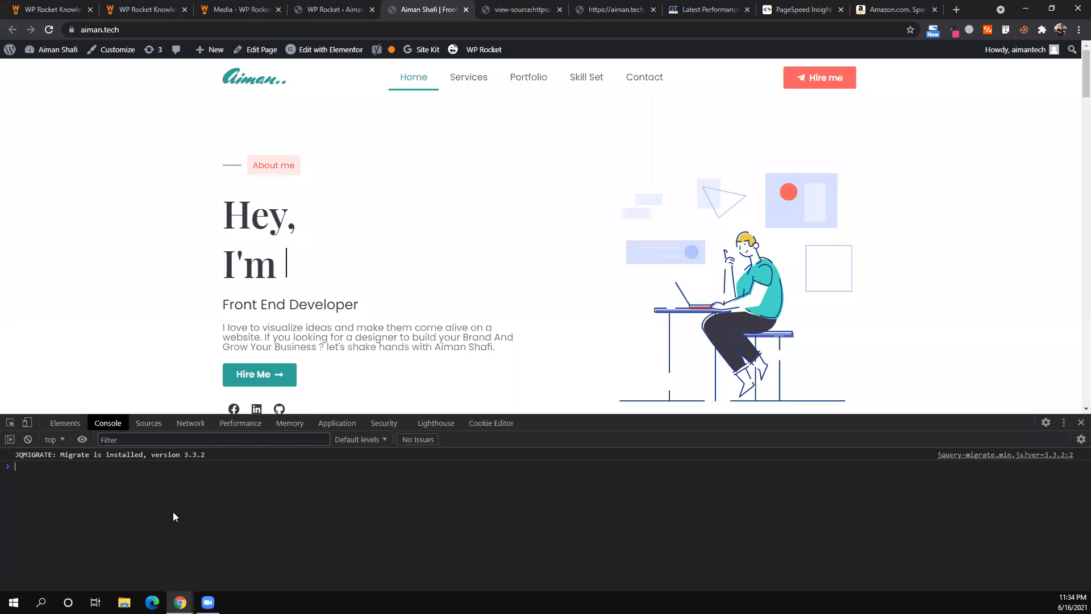
- Back in WP Rocket, enable Remove jQuery Migrate and Minify JavaScript files
click(338, 8)
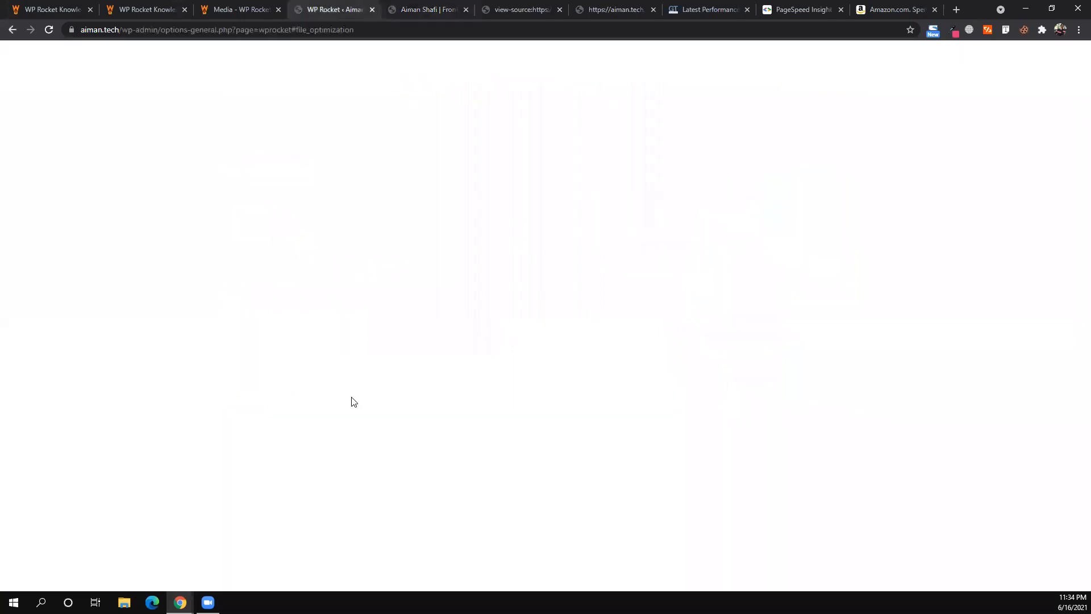
scroll(259, 195, down, 7)
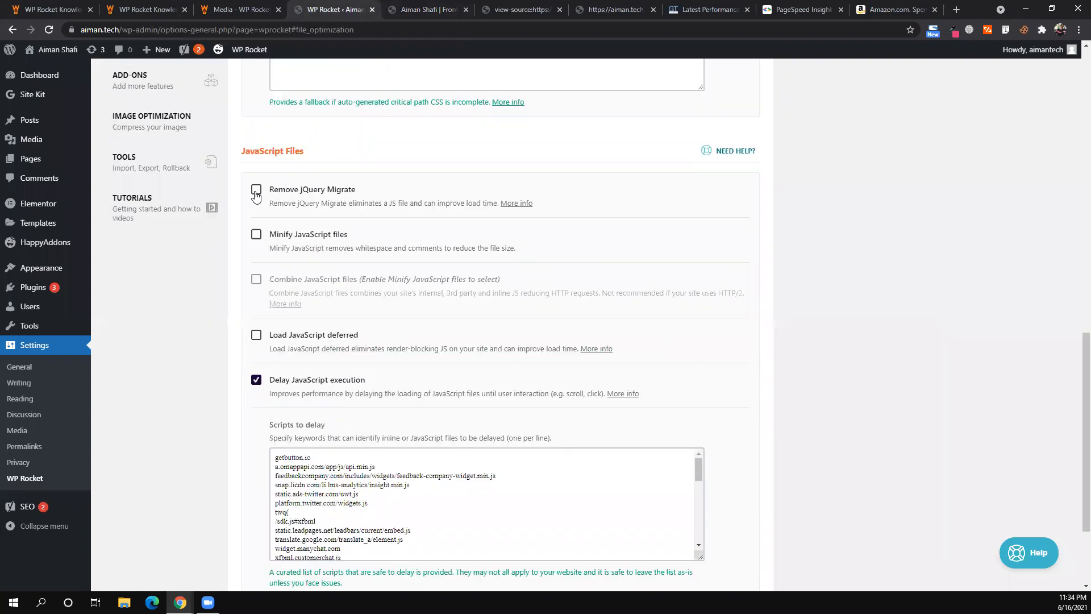
click(255, 194)
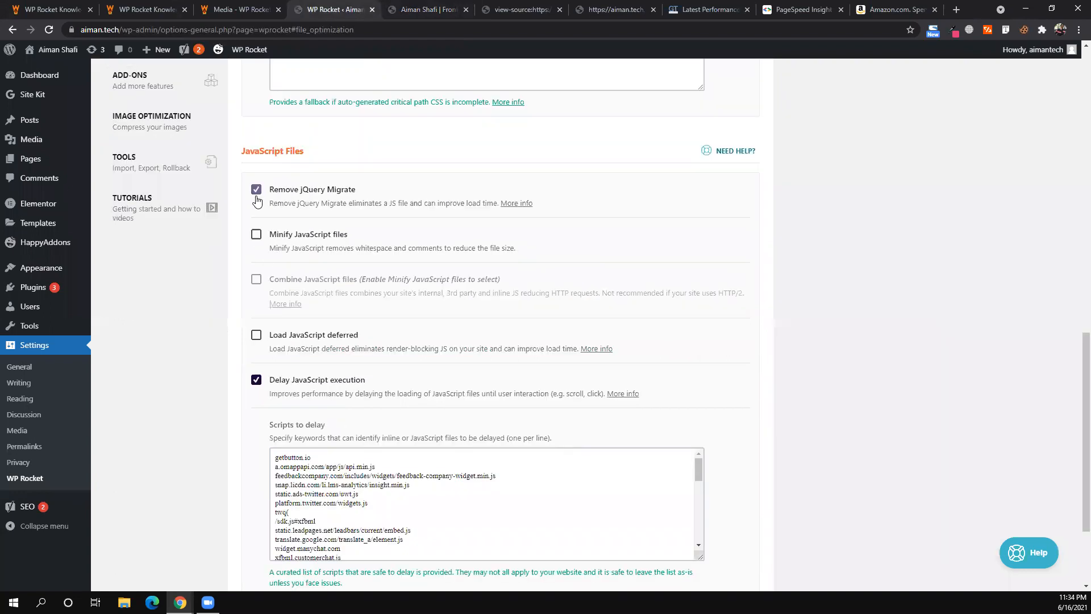
click(256, 238)
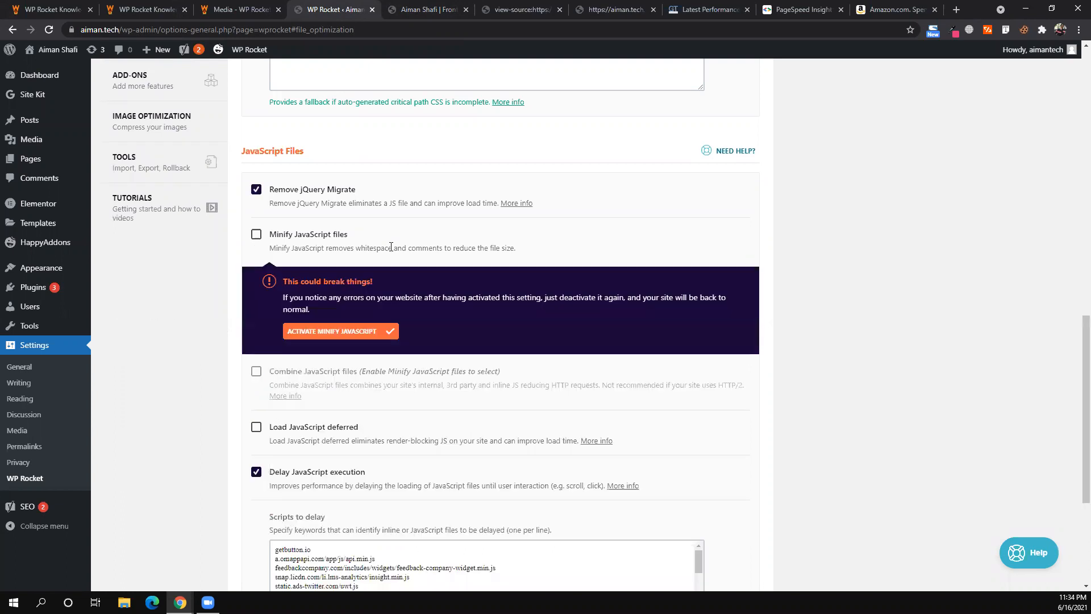
- Enable Combine JavaScript files, confirm the warning, and save the file optimization settings
scroll(391, 248, up, 8)
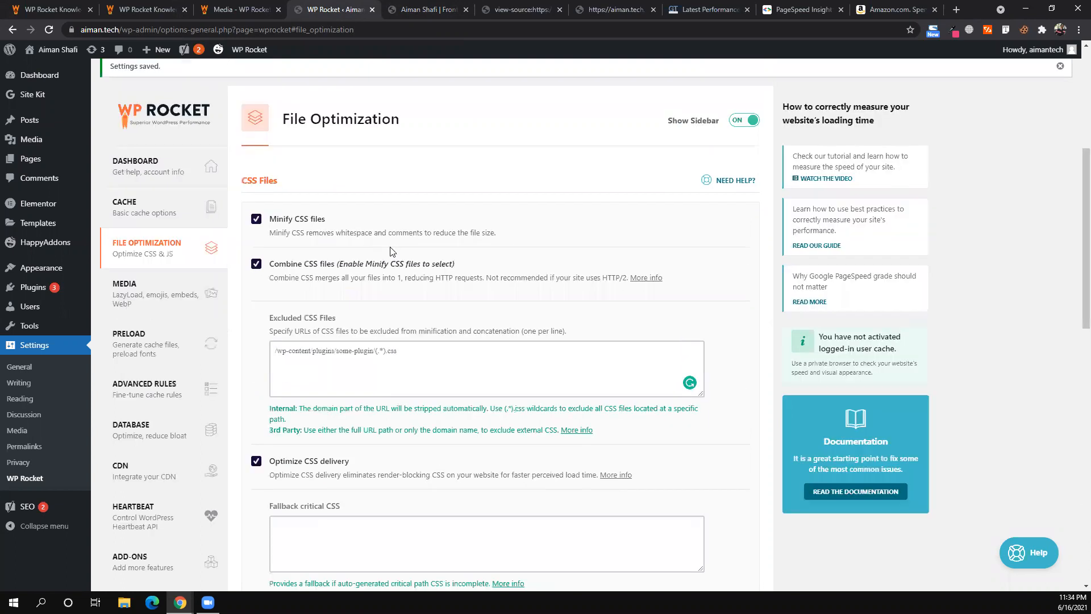
scroll(391, 251, down, 4)
scroll(391, 251, down, 4)
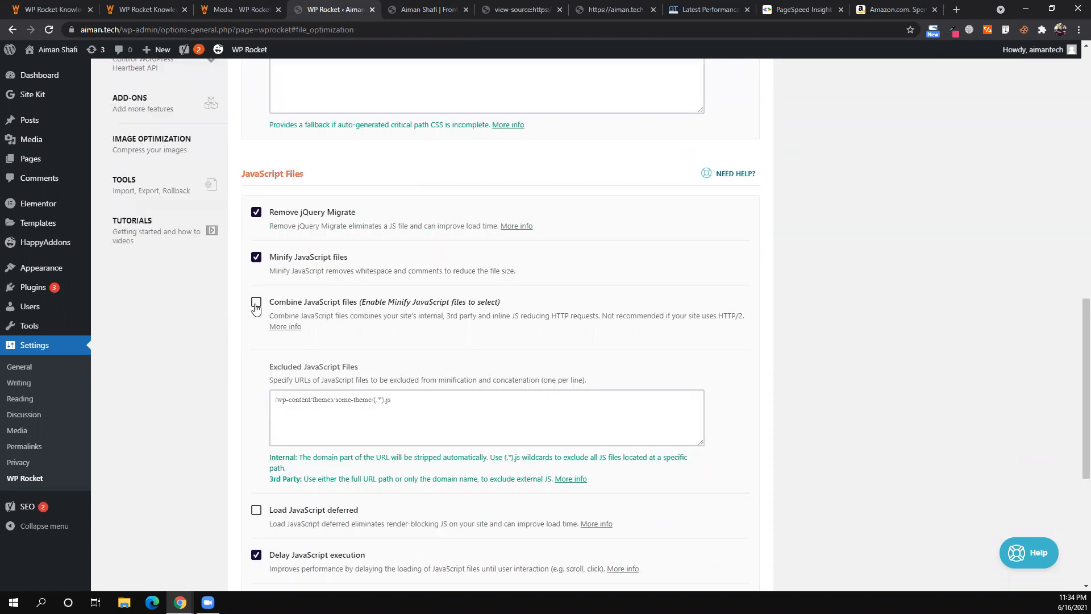
click(256, 307)
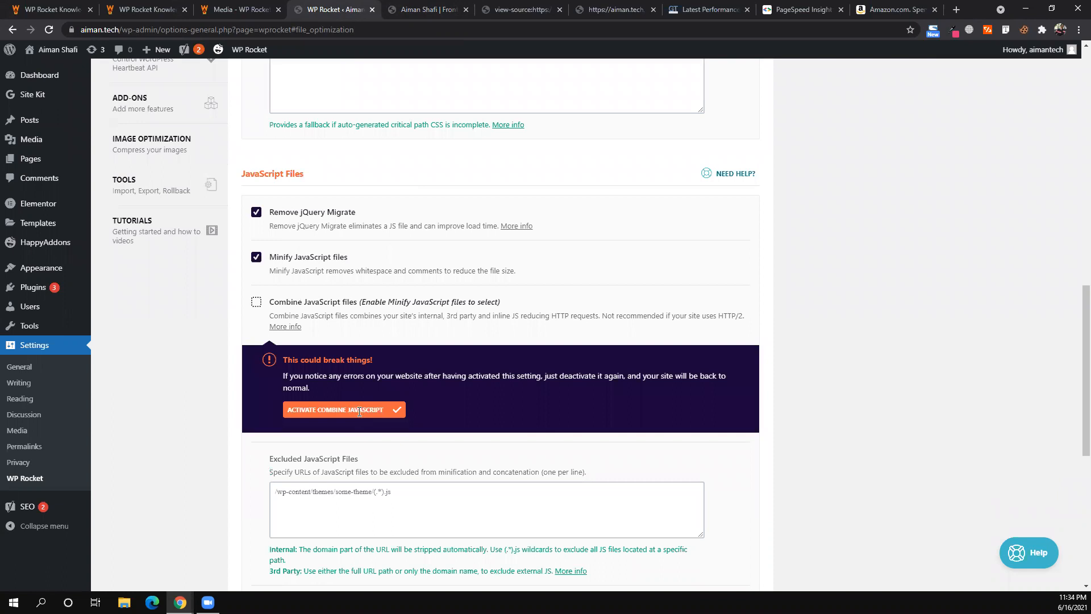
click(359, 410)
scroll(337, 378, down, 1)
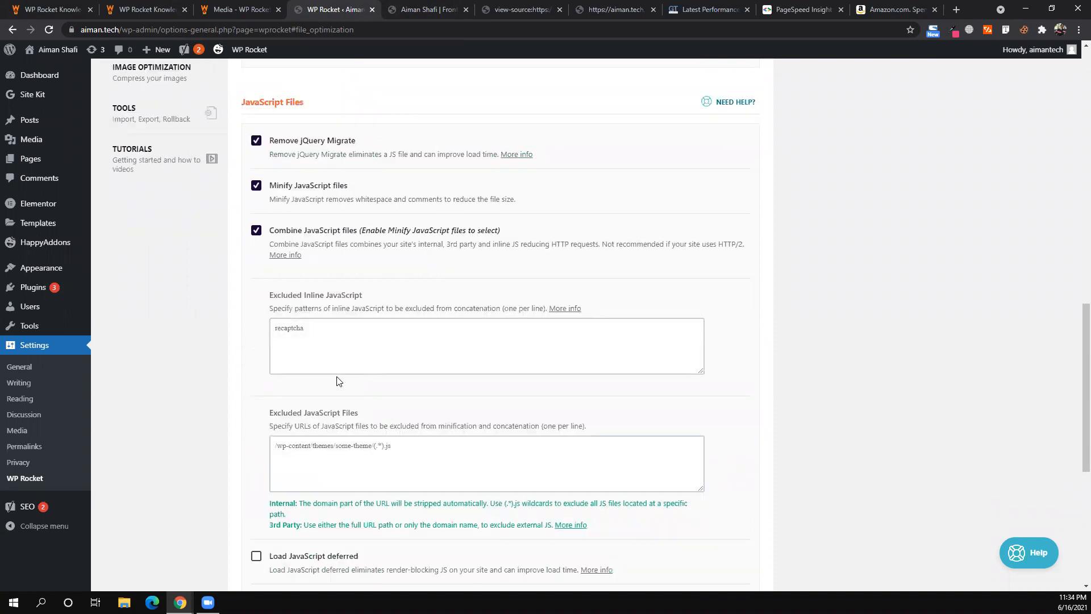
scroll(338, 376, down, 5)
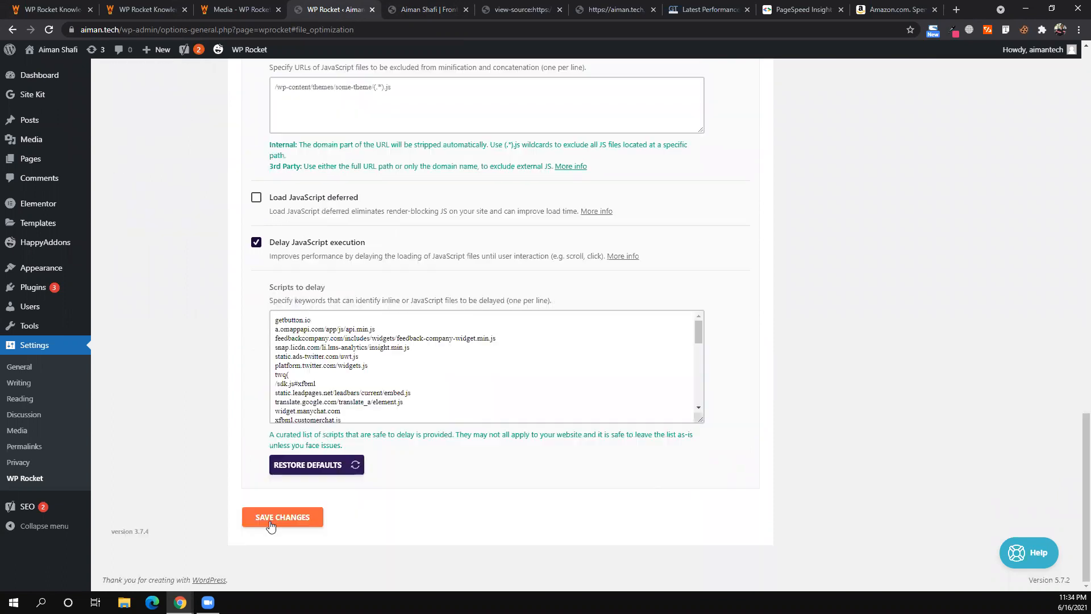
click(271, 524)
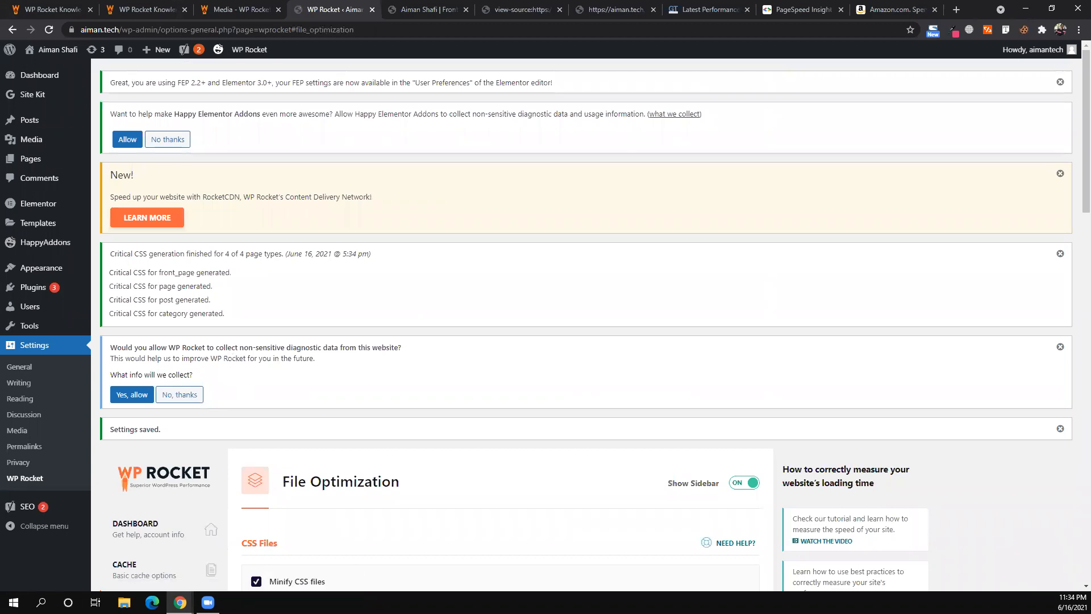
- Reload the aiman.tech homepage in the incognito window and open a new tab
scroll(500, 318, down, 5)
click(180, 603)
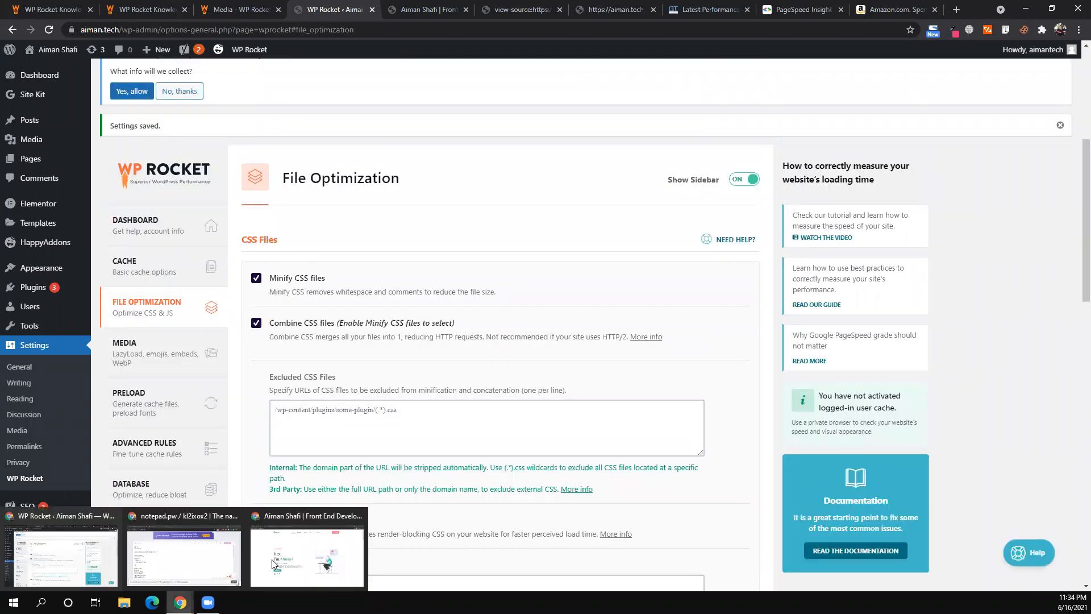
click(273, 563)
click(49, 30)
click(431, 15)
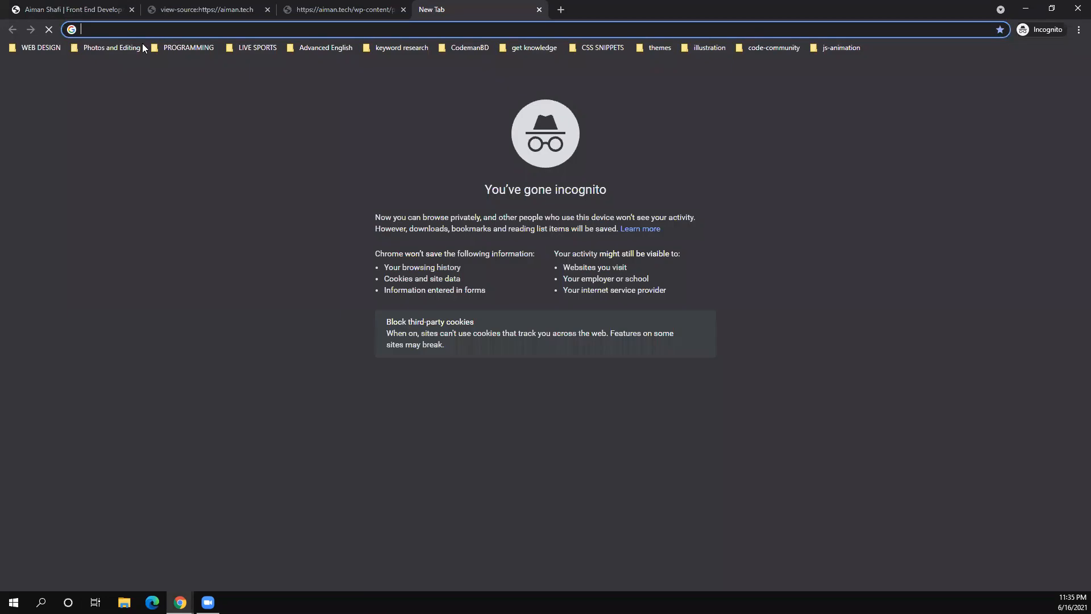
- View the page source of the aiman.tech homepage
click(52, 10)
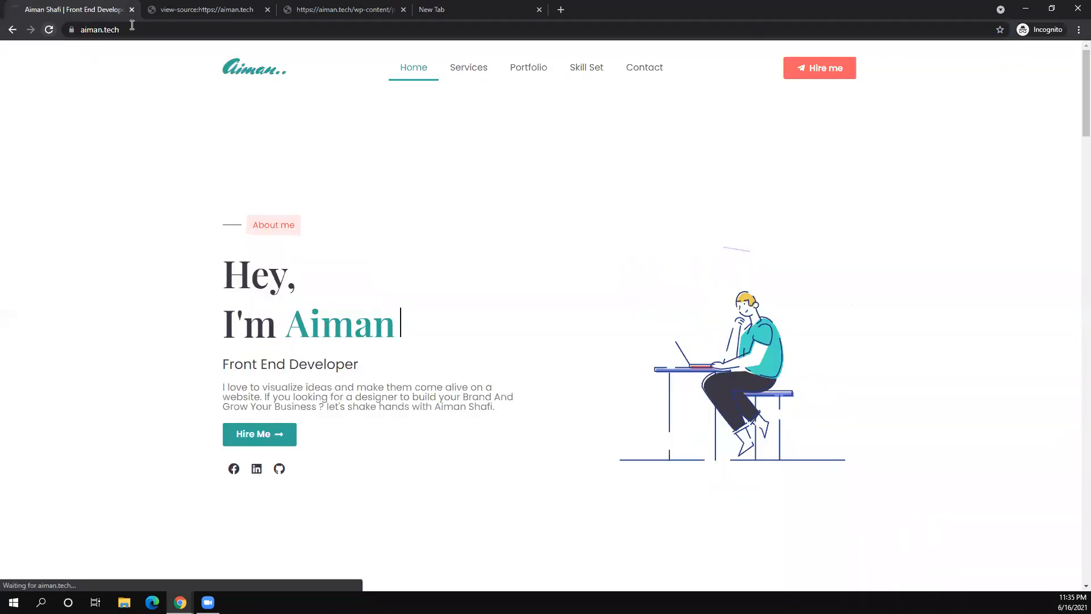
right_click(495, 229)
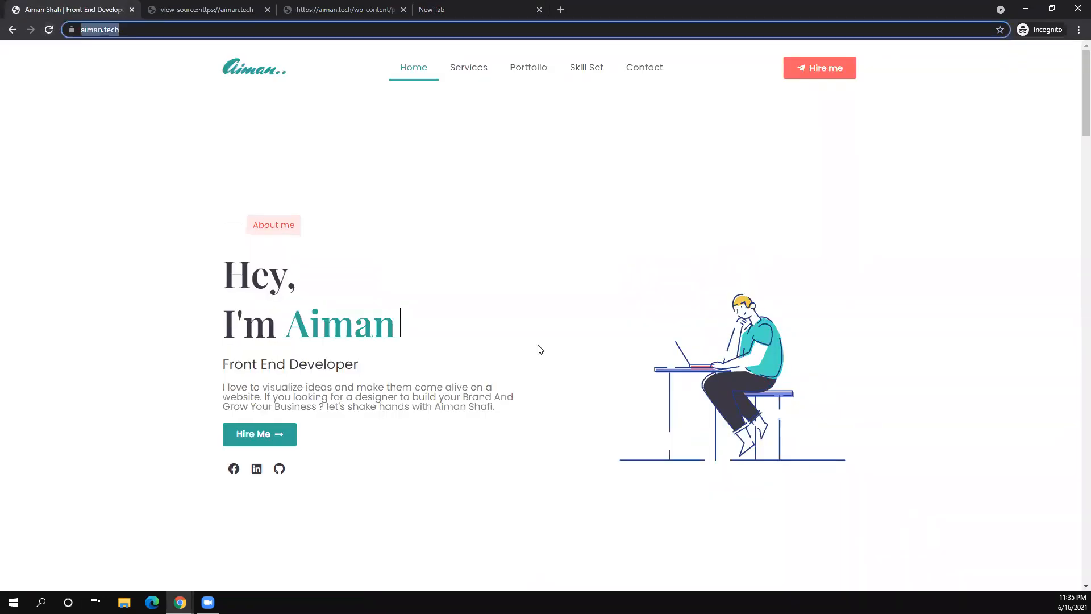
click(539, 346)
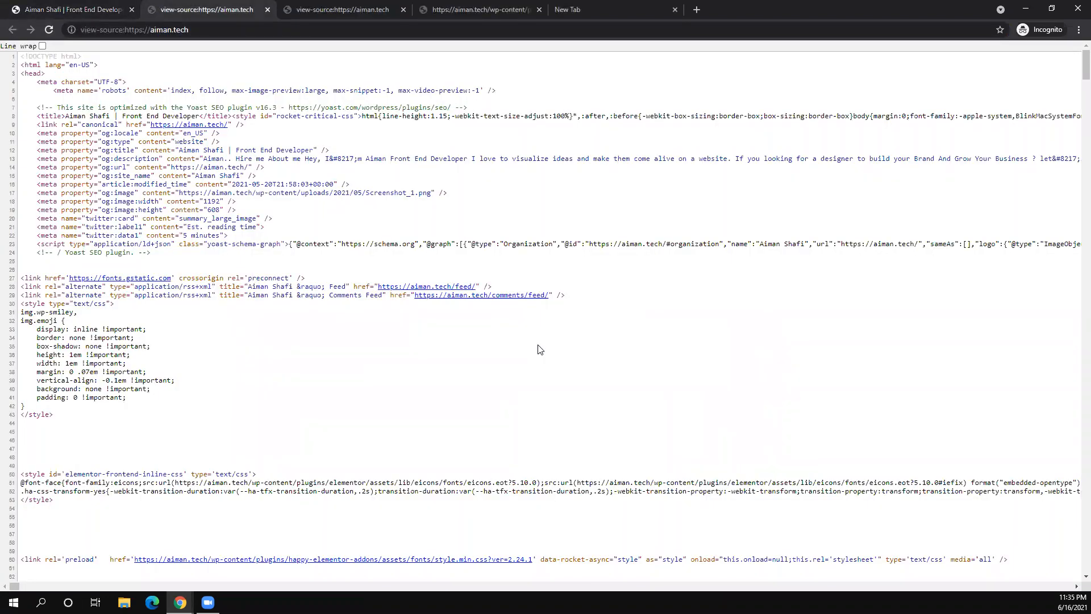
scroll(539, 349, down, 3)
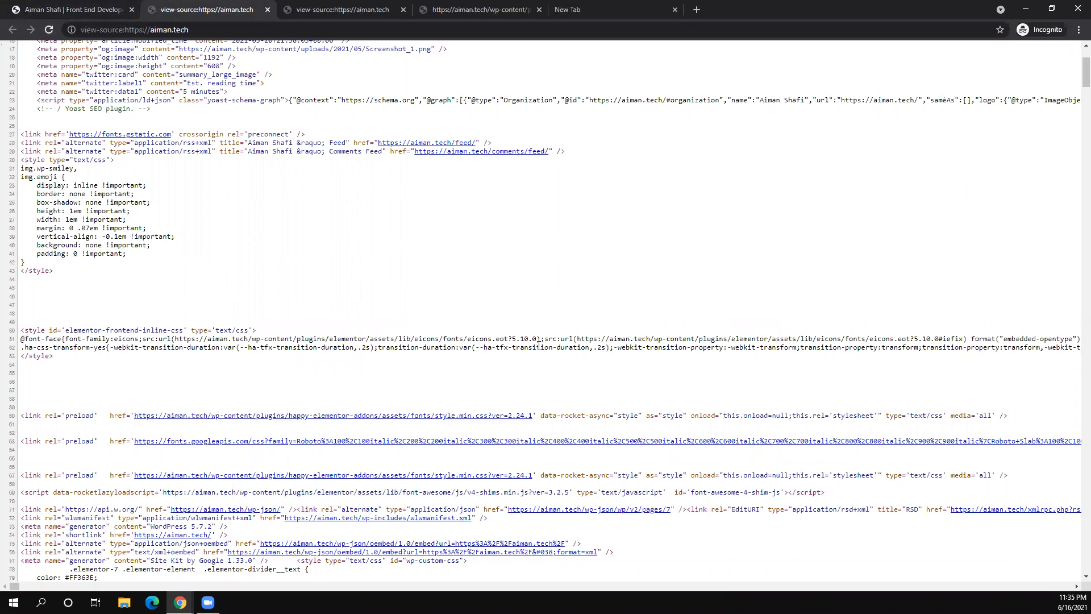
scroll(539, 346, down, 8)
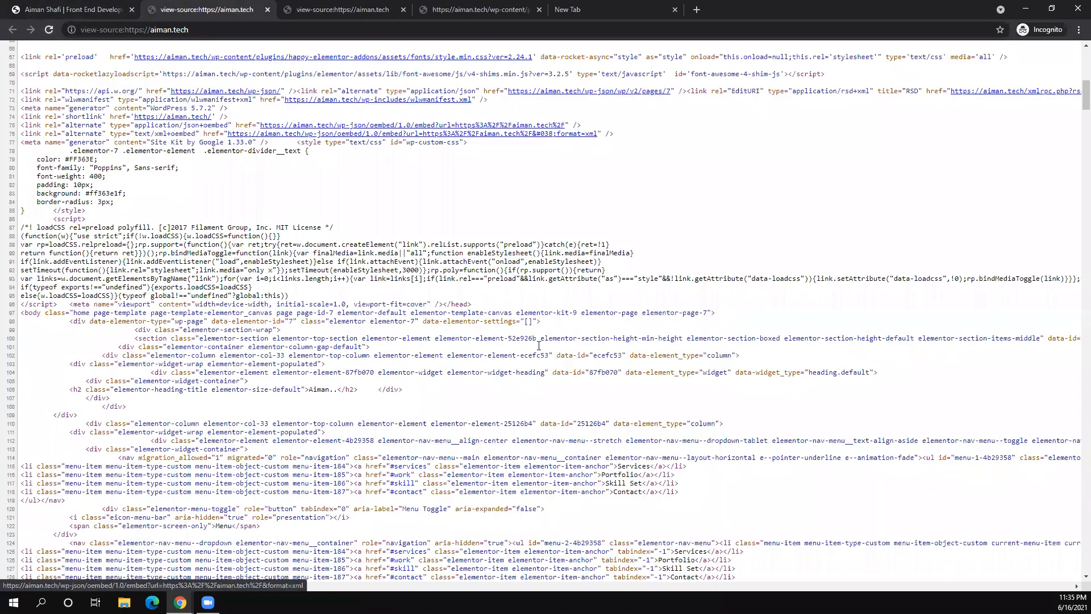
scroll(539, 345, down, 7)
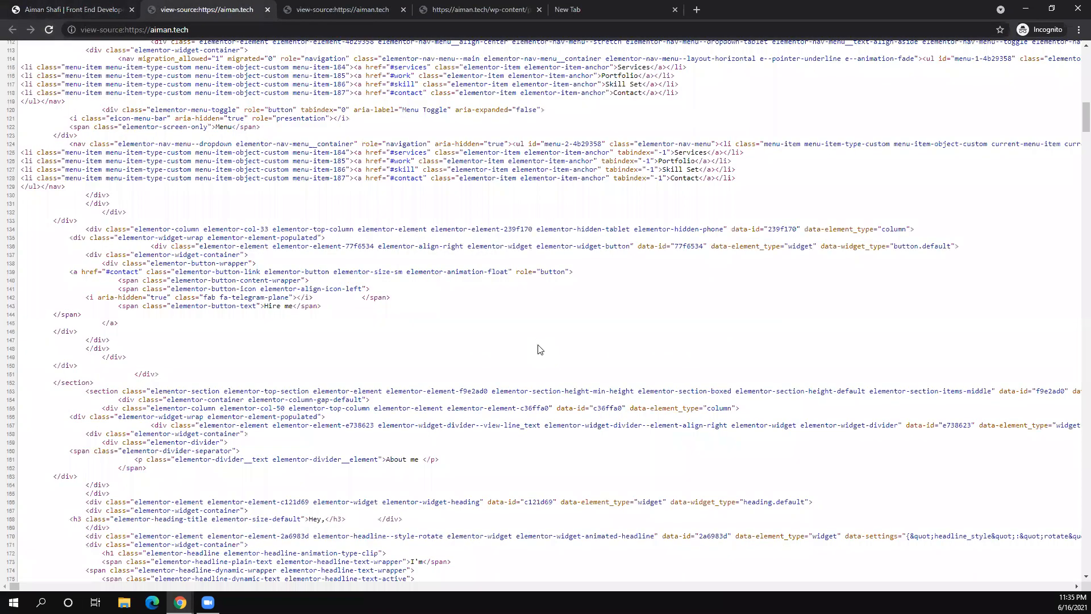
scroll(540, 349, down, 14)
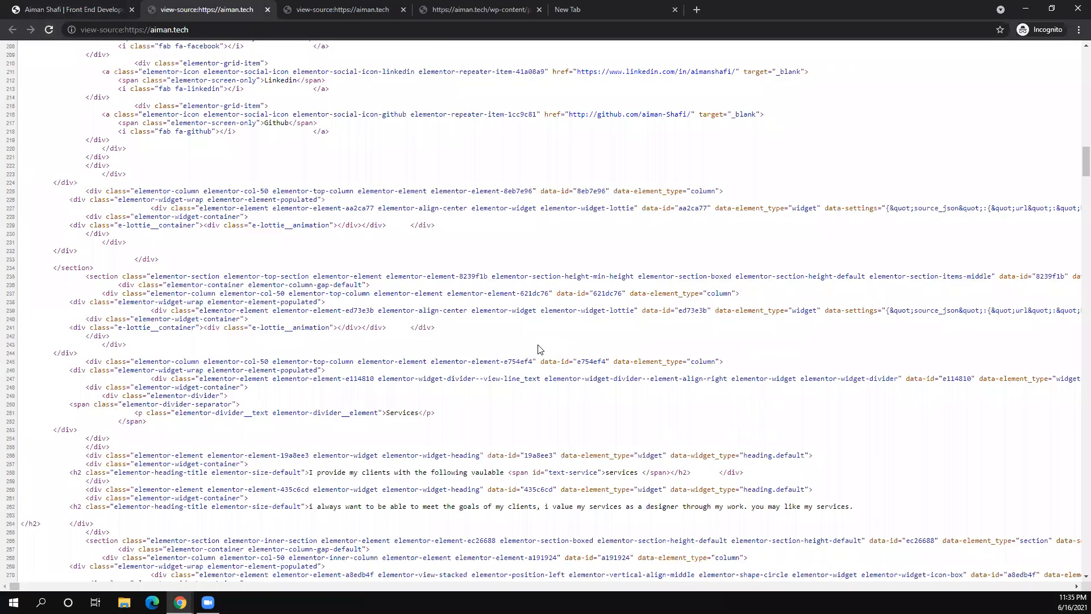
- Search the page source for 'min.js'
key(ctrl+f)
text(js)
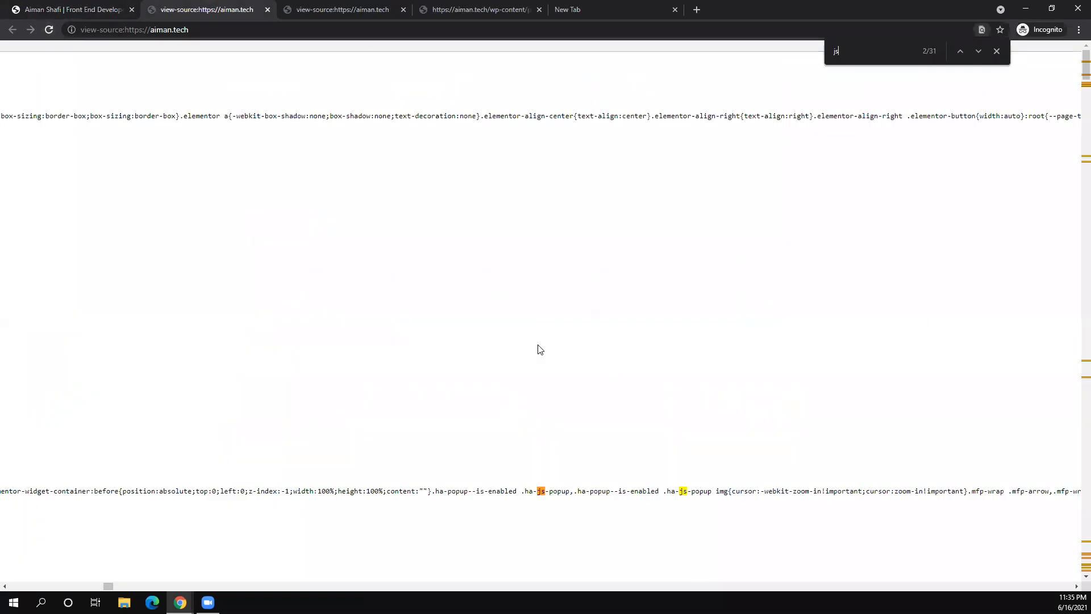
scroll(540, 349, down, 5)
scroll(540, 350, down, 20)
key(BackSpace)
key(BackSpace)
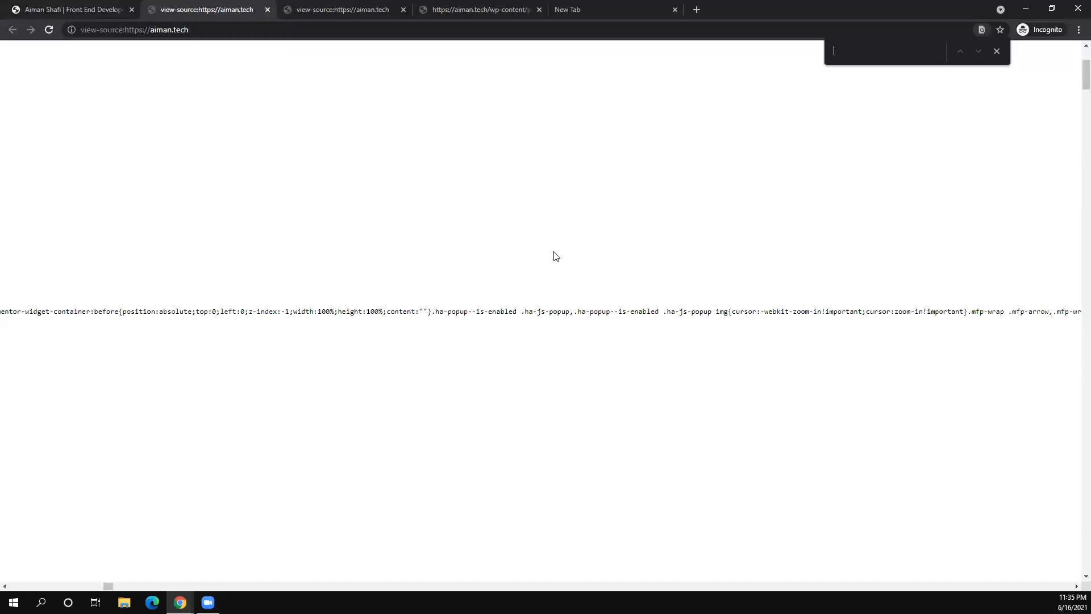
scroll(556, 257, up, 3)
scroll(556, 256, left, 19)
scroll(556, 256, left, 5)
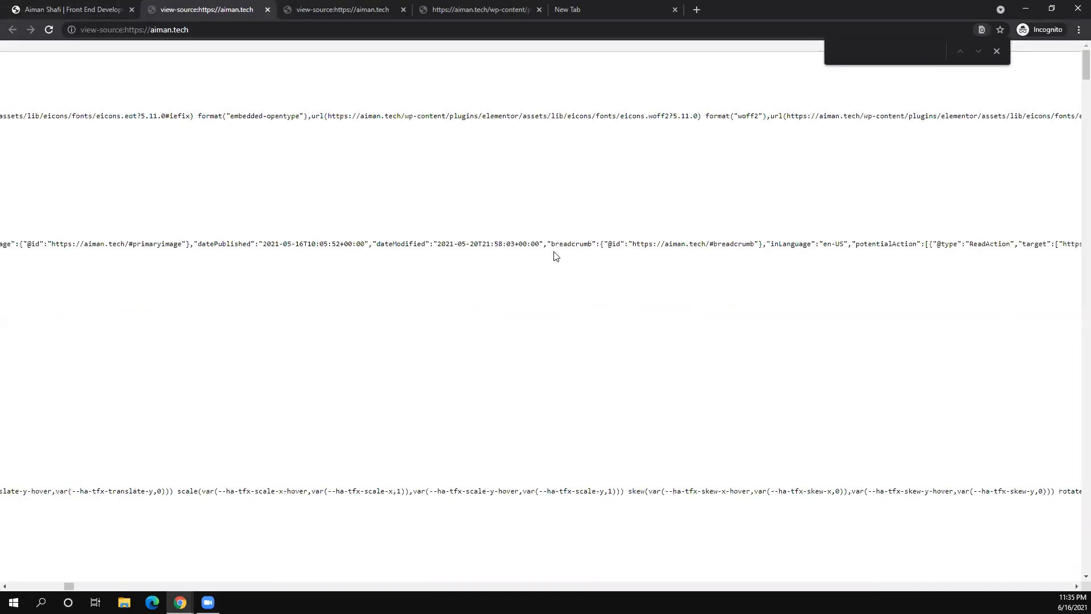
scroll(557, 256, left, 3)
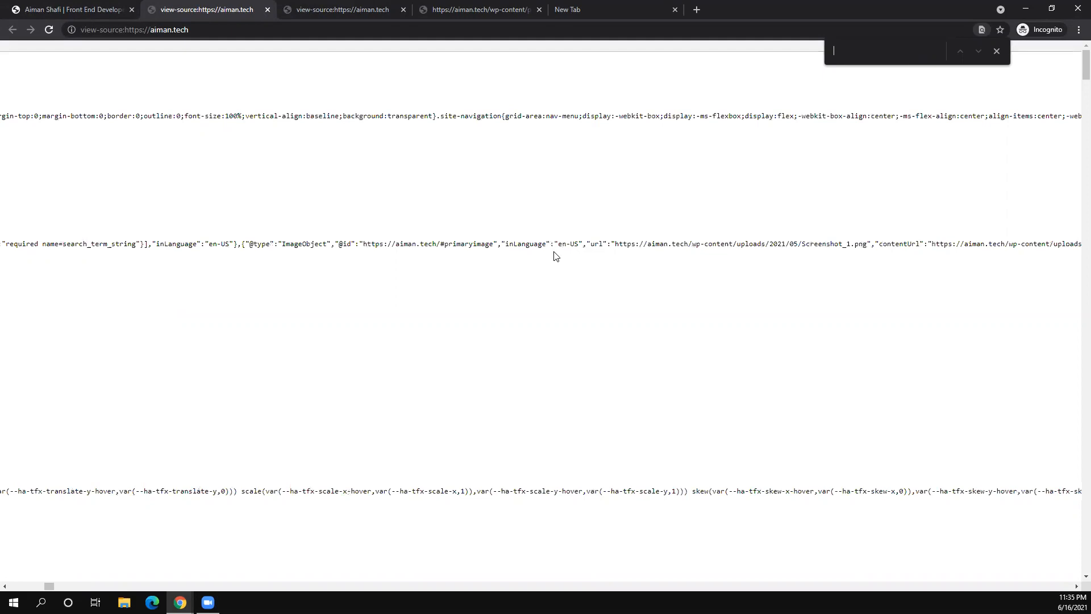
scroll(556, 256, left, 4)
text(min.js)
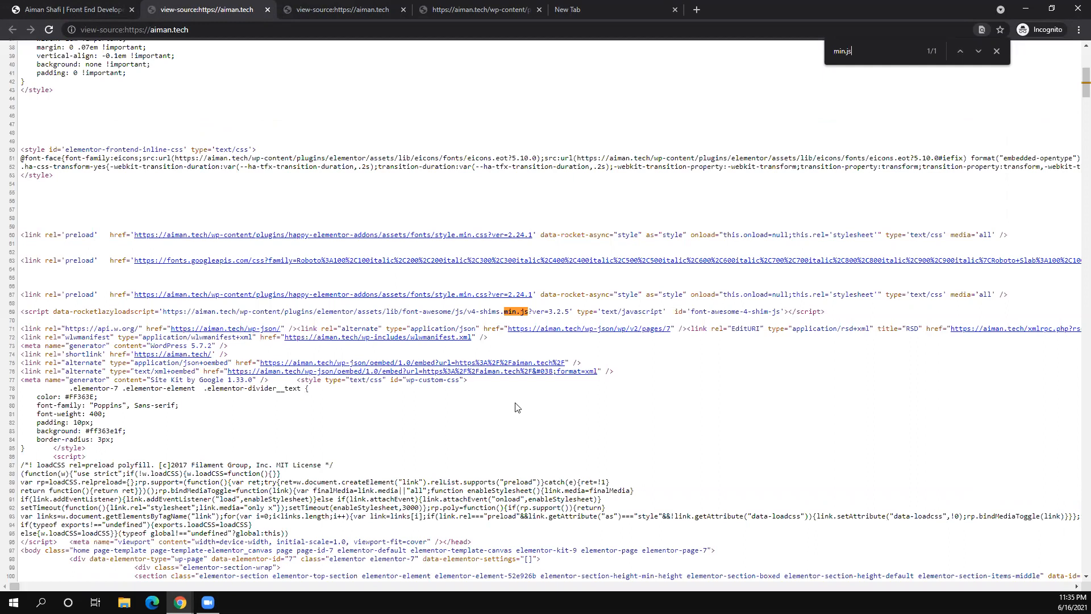
scroll(516, 407, down, 6)
scroll(516, 407, down, 18)
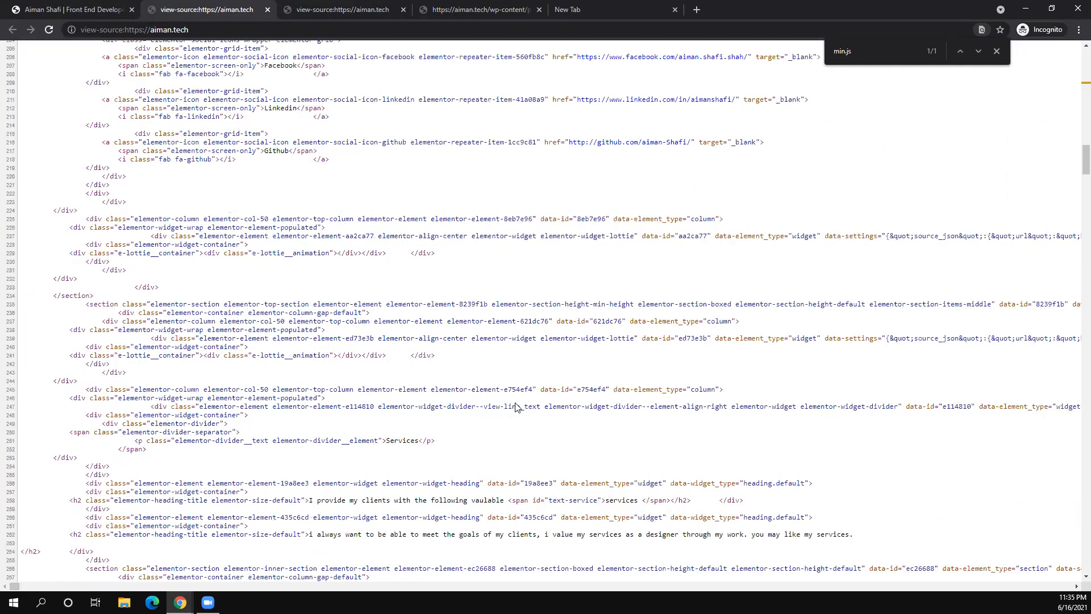
scroll(516, 407, down, 17)
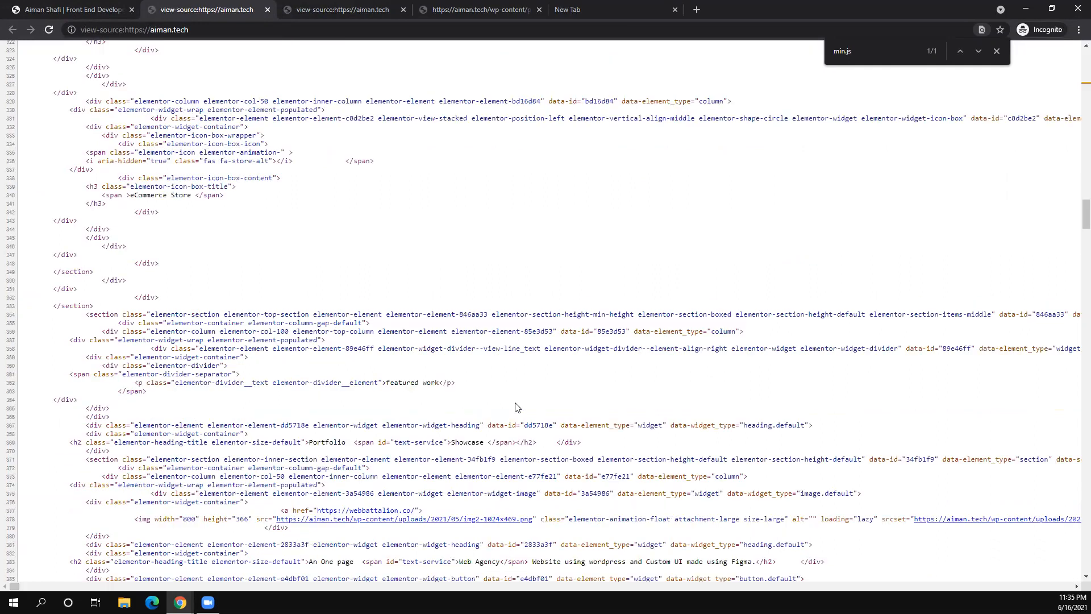
scroll(515, 407, down, 14)
scroll(516, 407, down, 5)
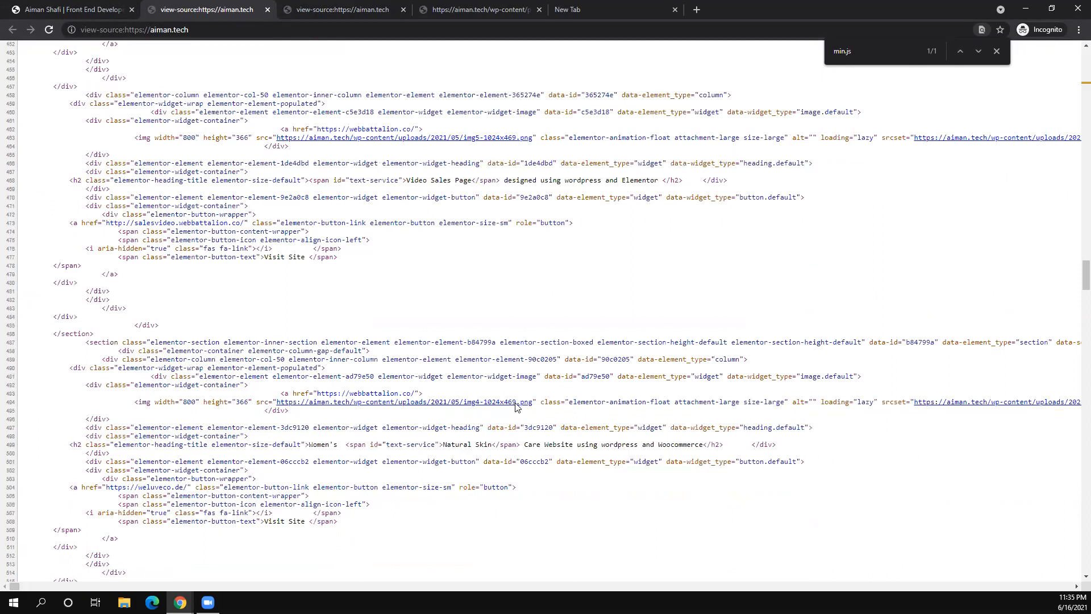
scroll(515, 407, down, 20)
scroll(516, 407, up, 20)
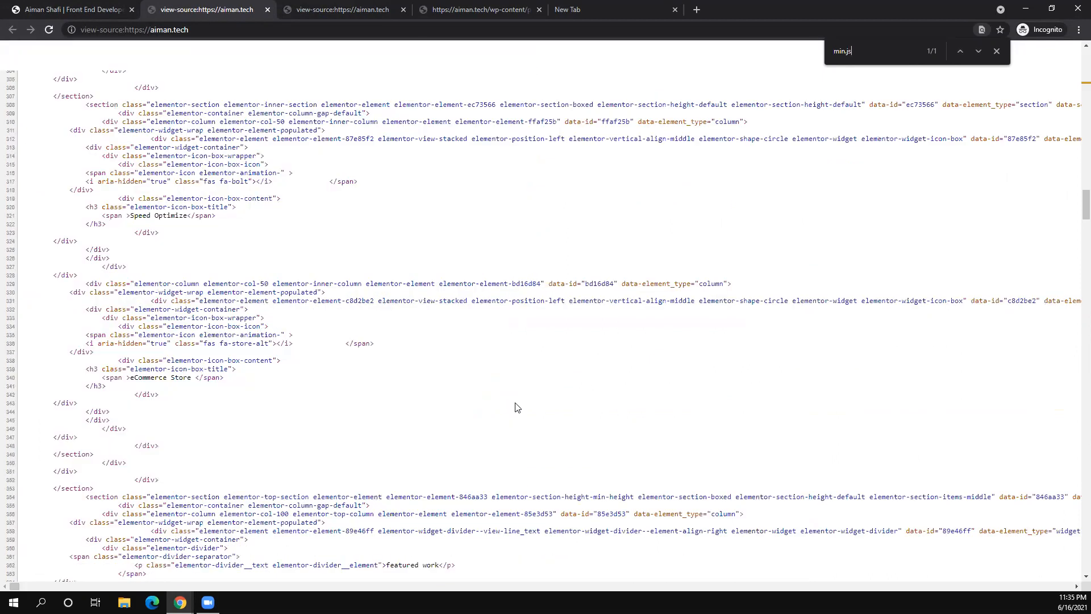
scroll(515, 407, up, 20)
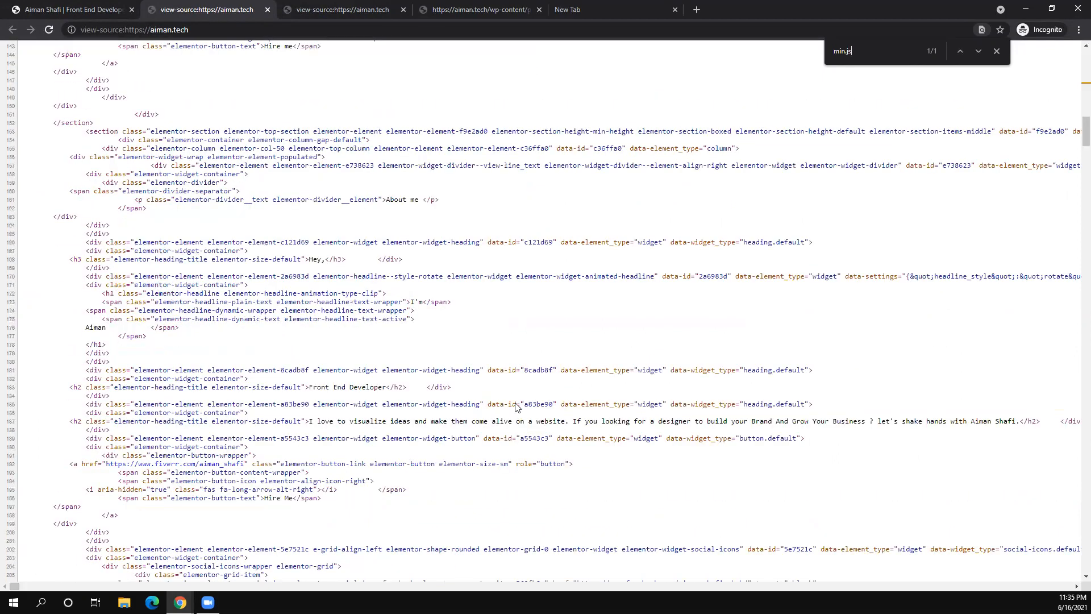
scroll(515, 407, up, 10)
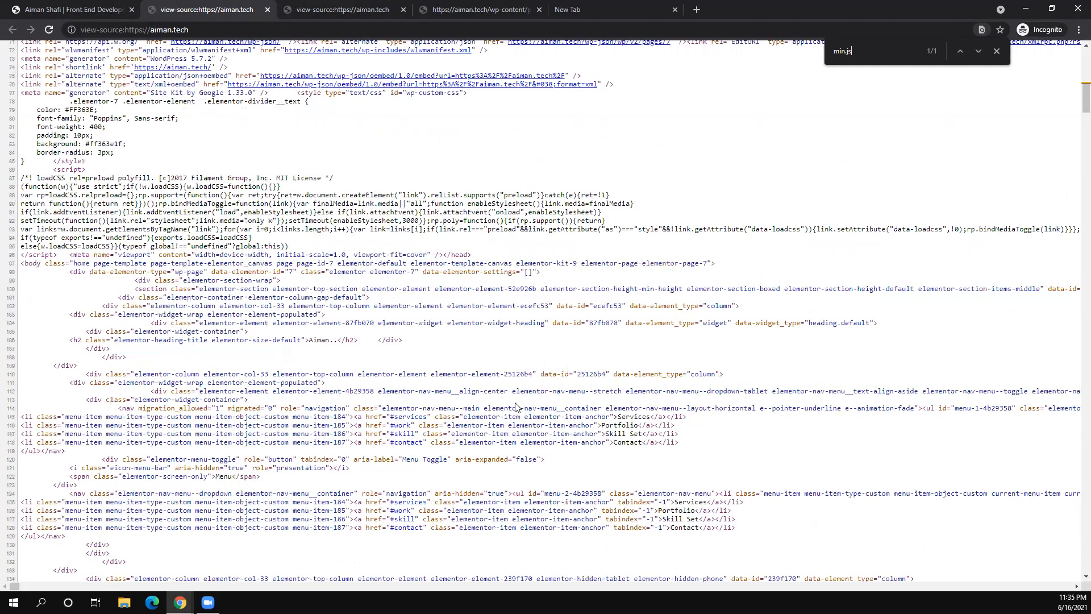
scroll(429, 253, up, 3)
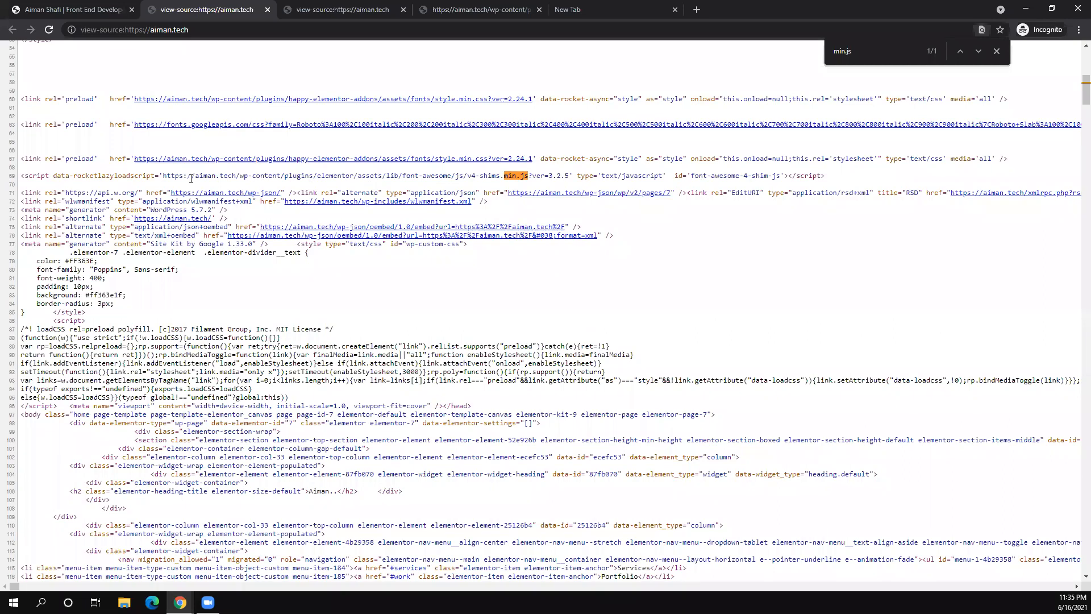
- Select the whole font-awesome shim min.js script line
drag(166, 175, 435, 193)
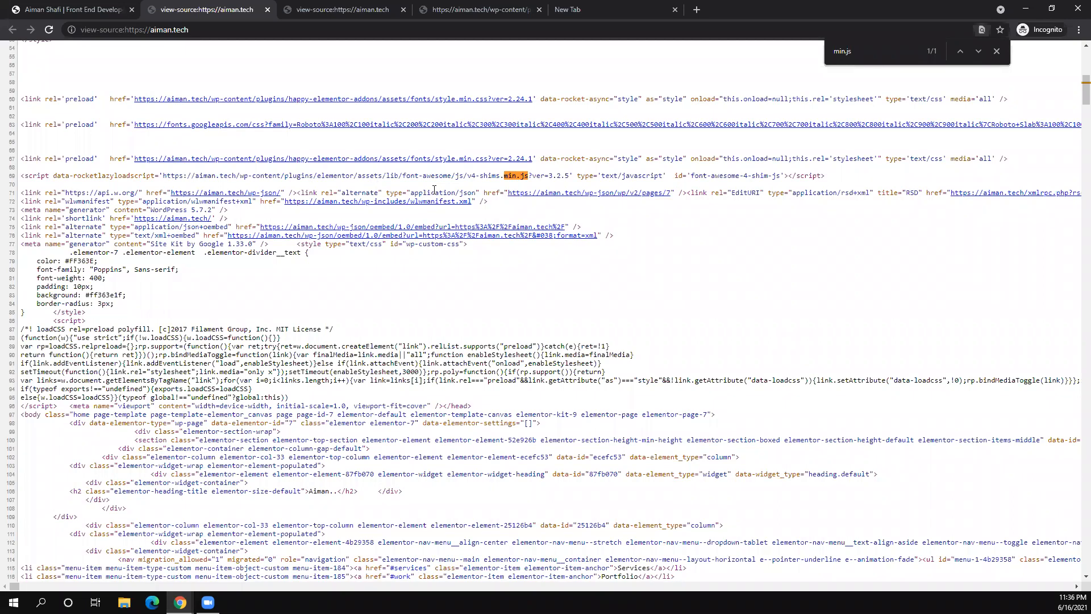
click(490, 179)
drag(536, 175, 469, 187)
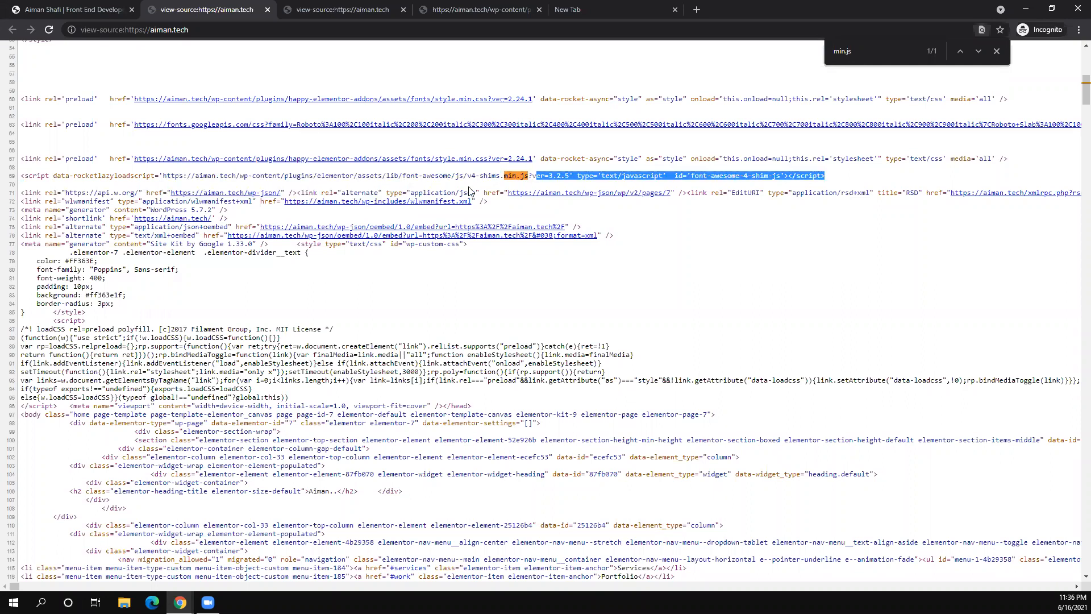
triple_click(513, 176)
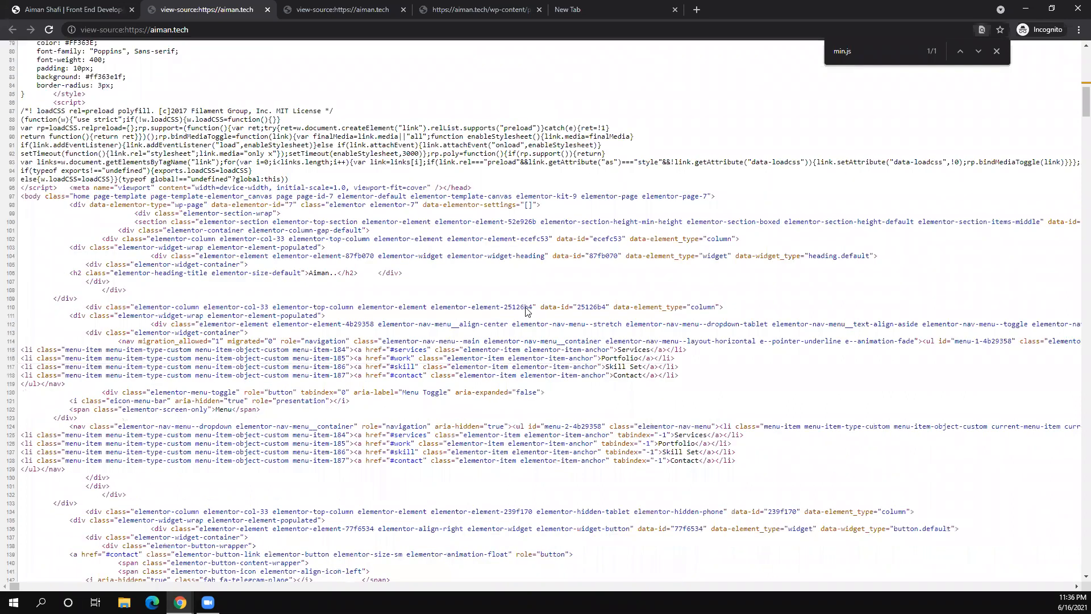
scroll(526, 311, down, 9)
scroll(526, 307, down, 3)
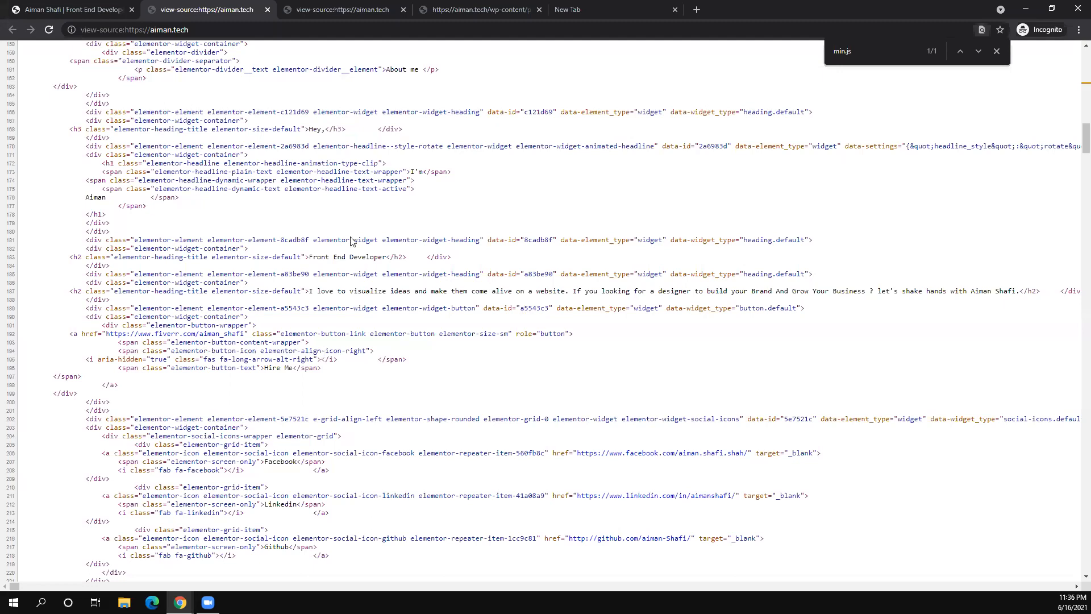
scroll(351, 238, up, 5)
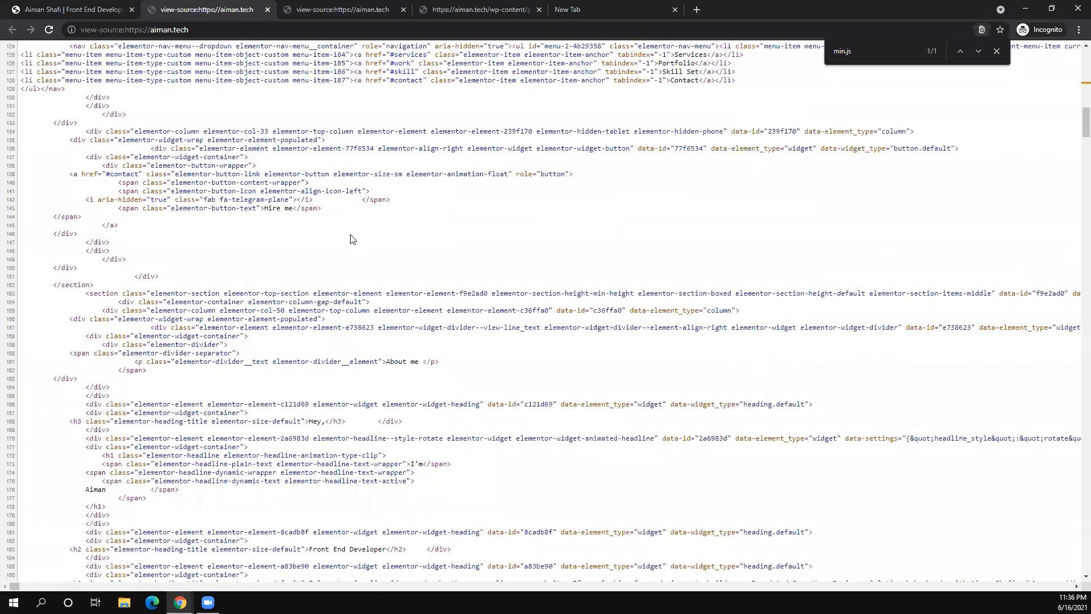
scroll(351, 238, up, 7)
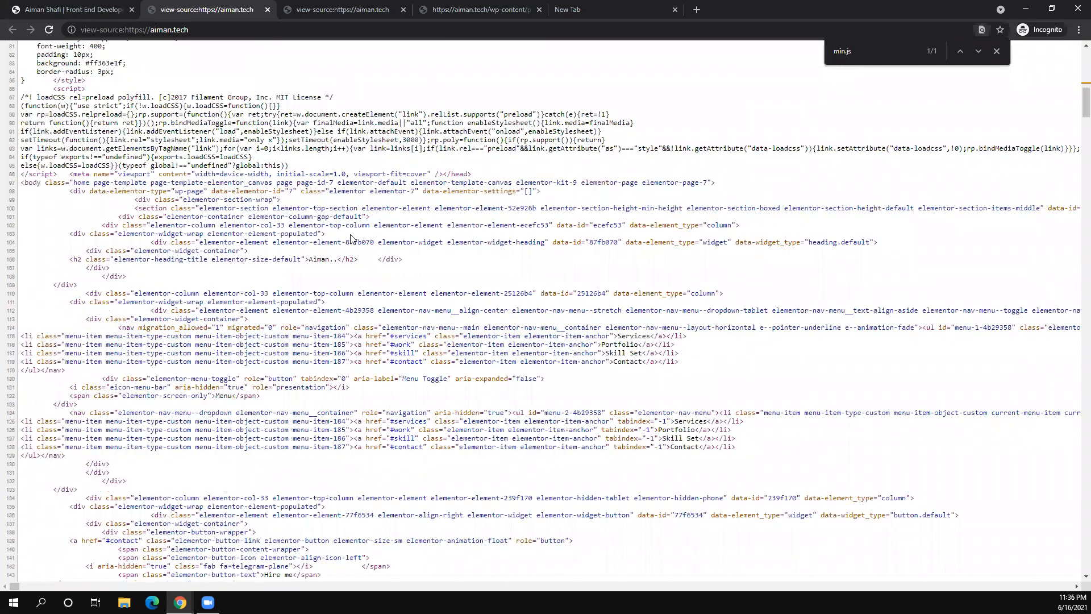
scroll(350, 239, up, 6)
scroll(350, 239, up, 3)
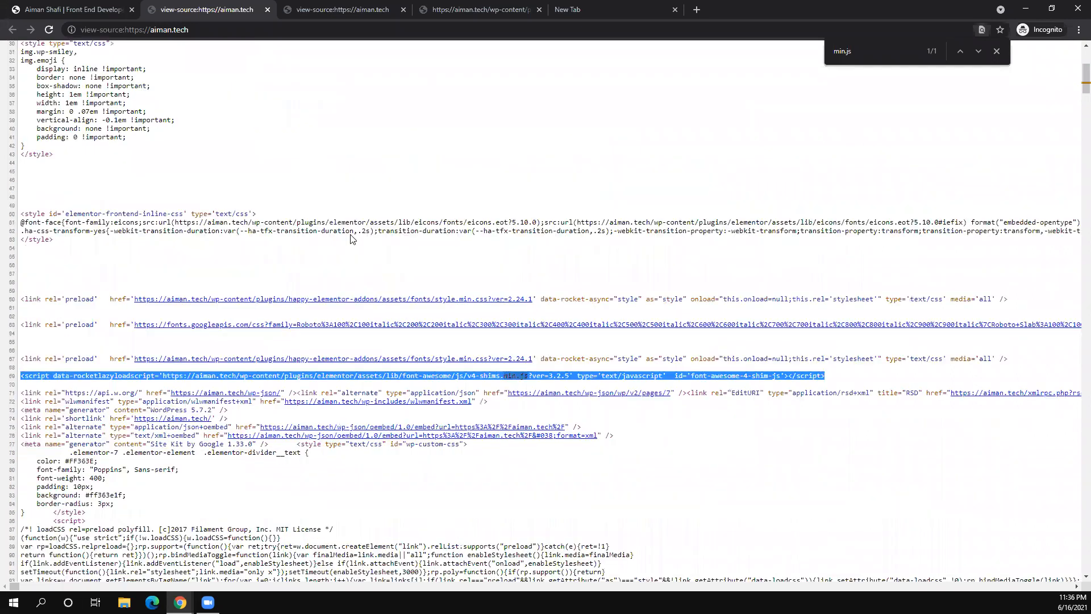
scroll(351, 239, up, 2)
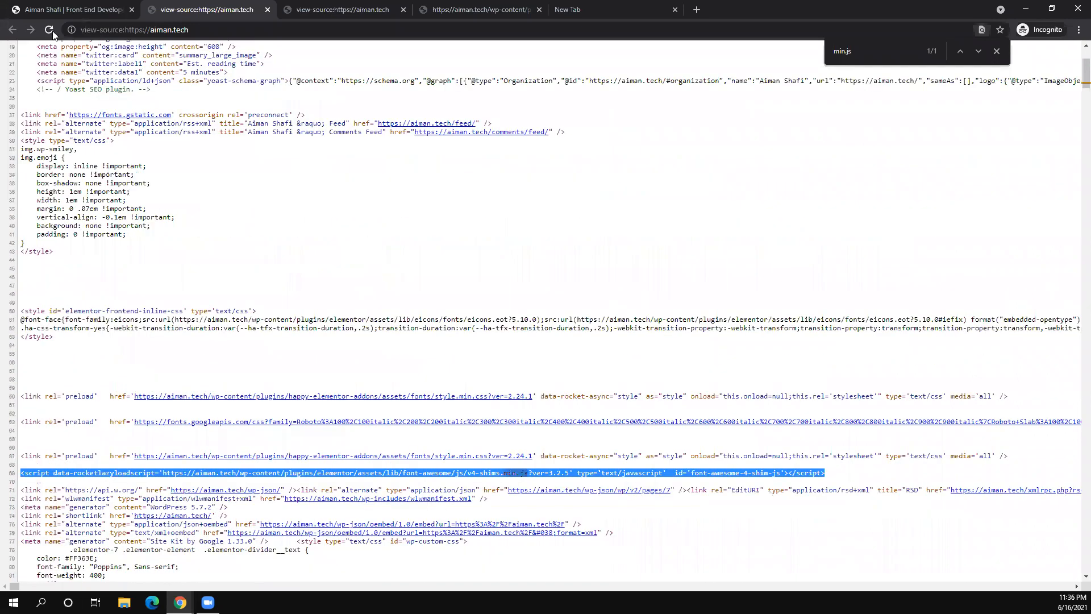
- Reload the live aiman.tech homepage and scroll through it
click(73, 11)
click(49, 32)
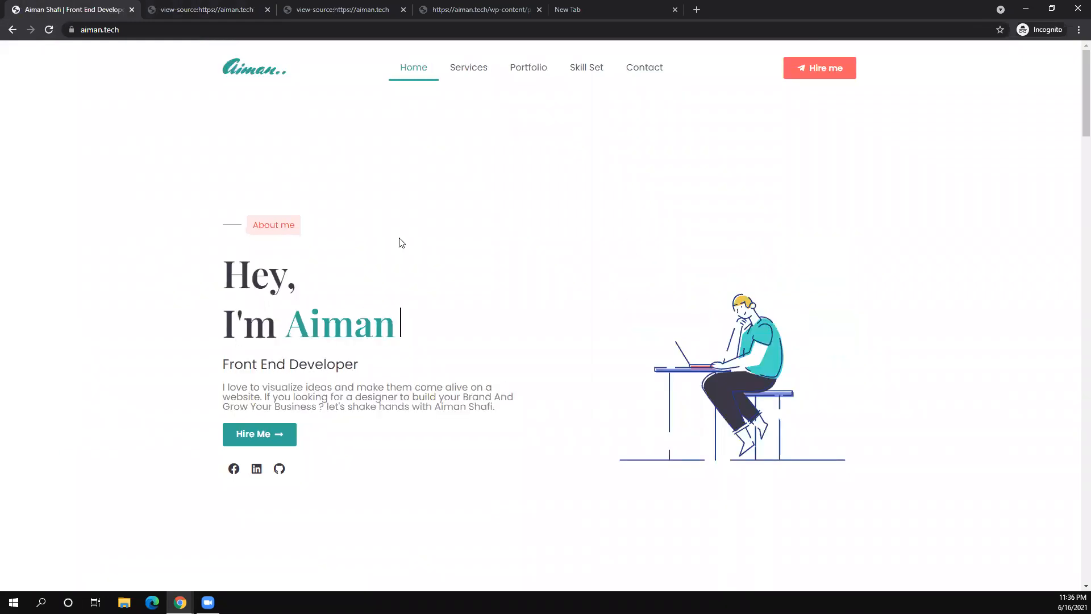
scroll(401, 242, down, 8)
scroll(400, 239, down, 15)
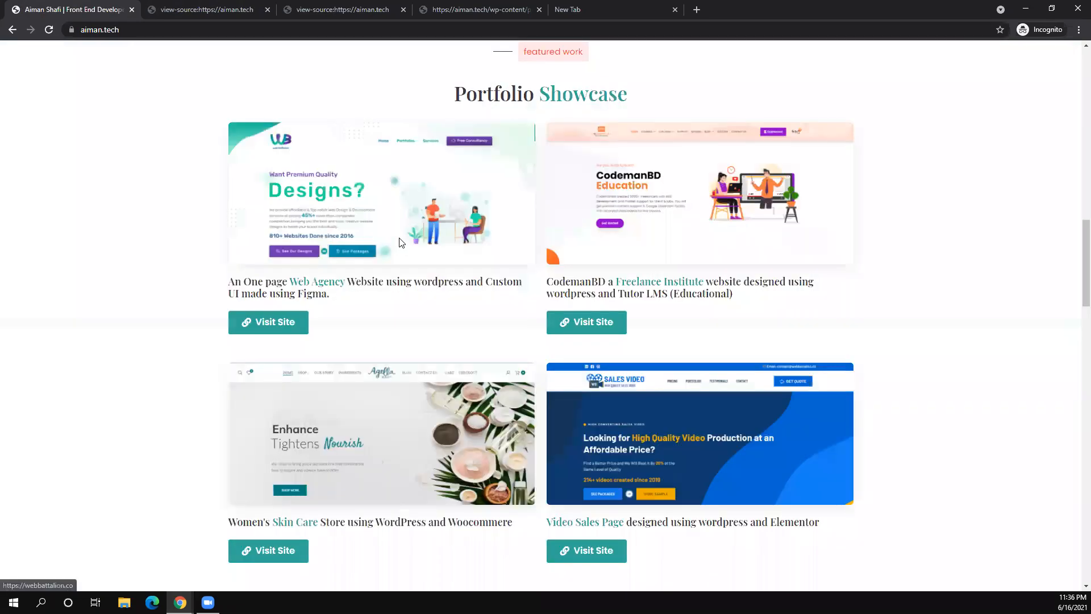
scroll(400, 242, down, 6)
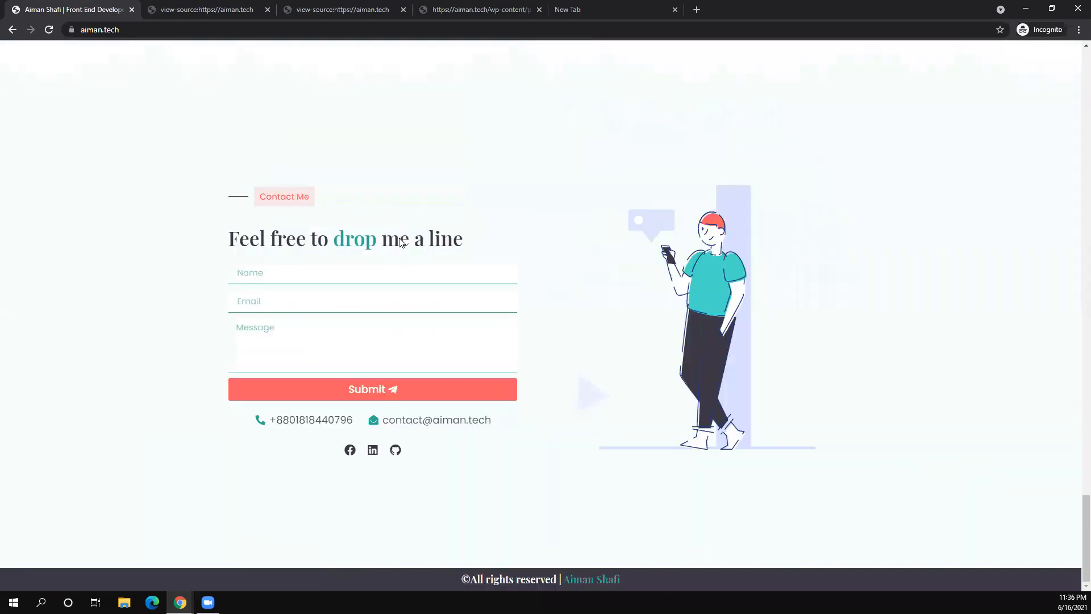
scroll(401, 241, up, 5)
scroll(400, 241, up, 20)
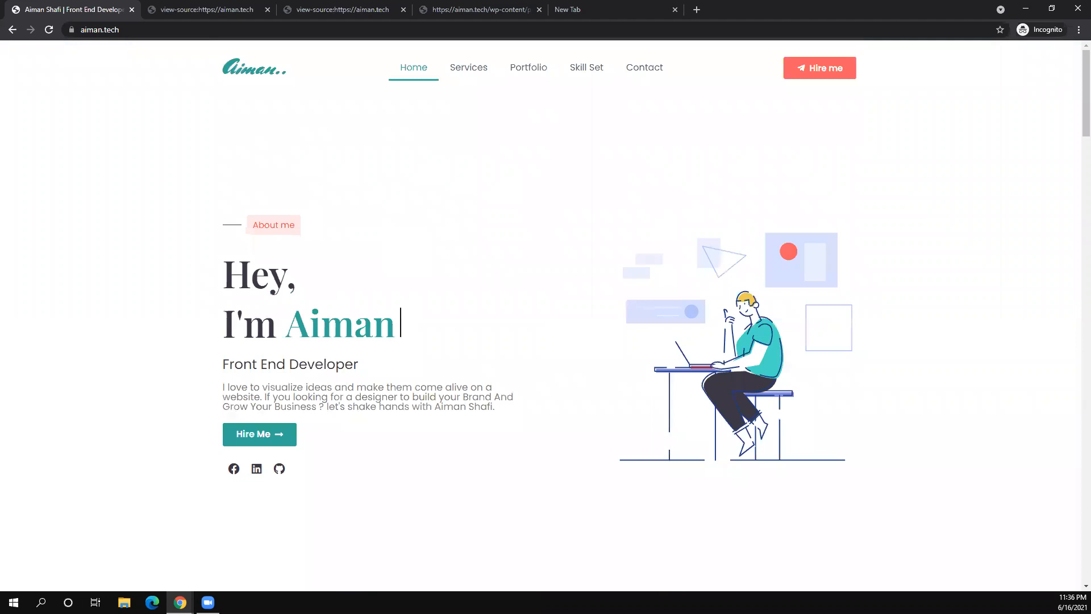
click(179, 603)
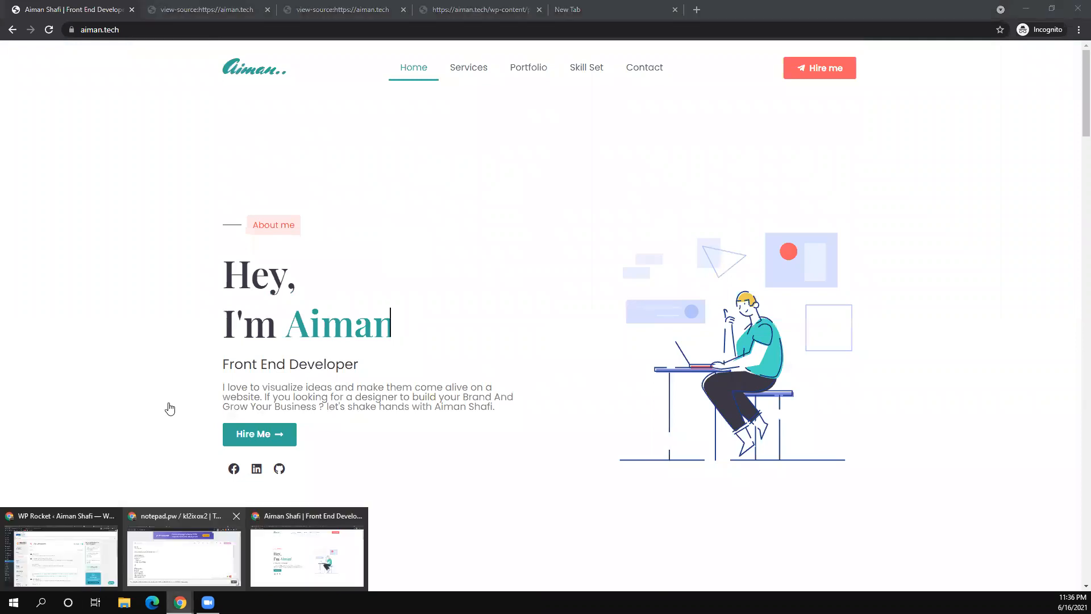
- Enable Load JavaScript deferred in WP Rocket's JavaScript Files options
key(alt+Tab)
scroll(348, 353, down, 5)
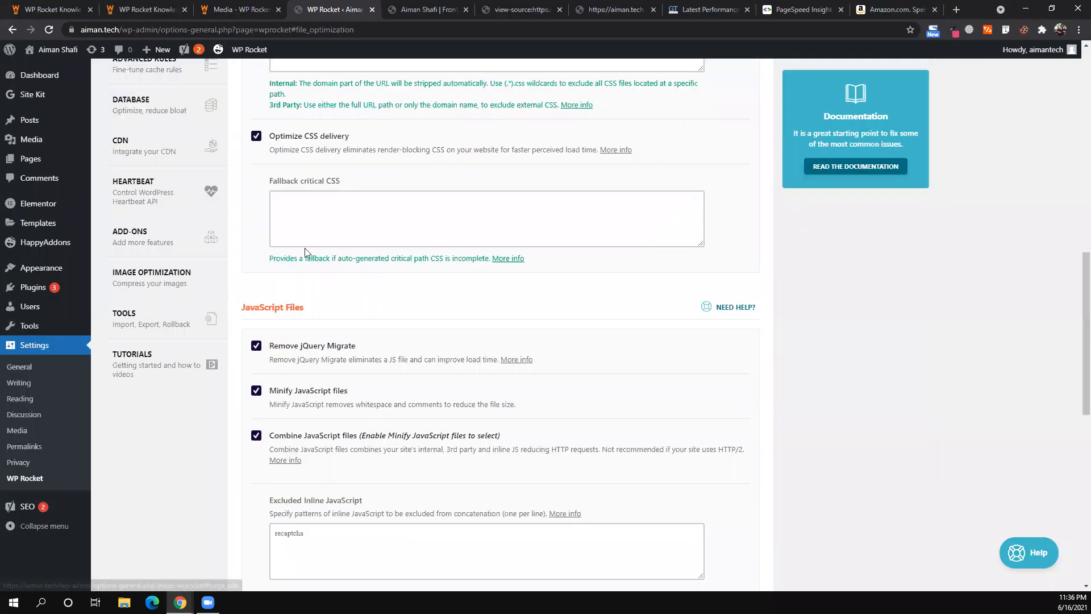
scroll(304, 249, down, 2)
scroll(306, 249, down, 1)
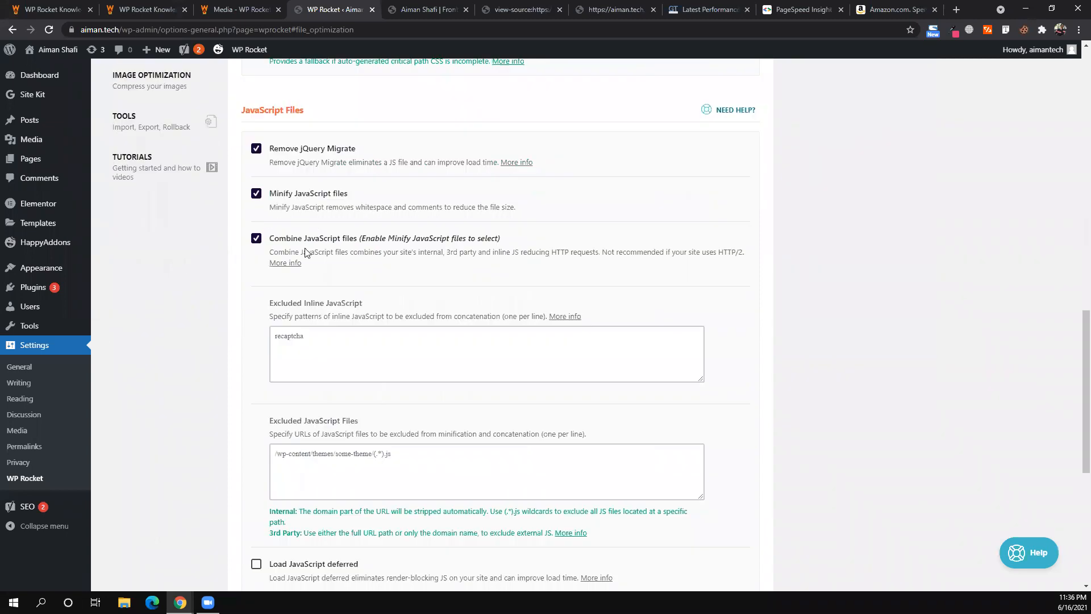
scroll(304, 248, down, 1)
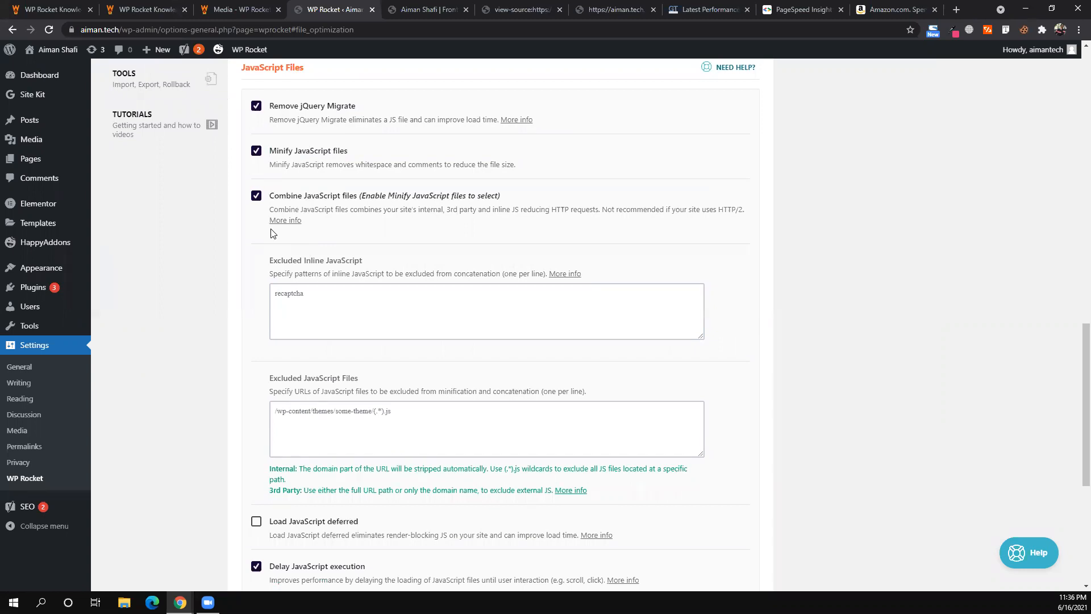
scroll(272, 228, down, 1)
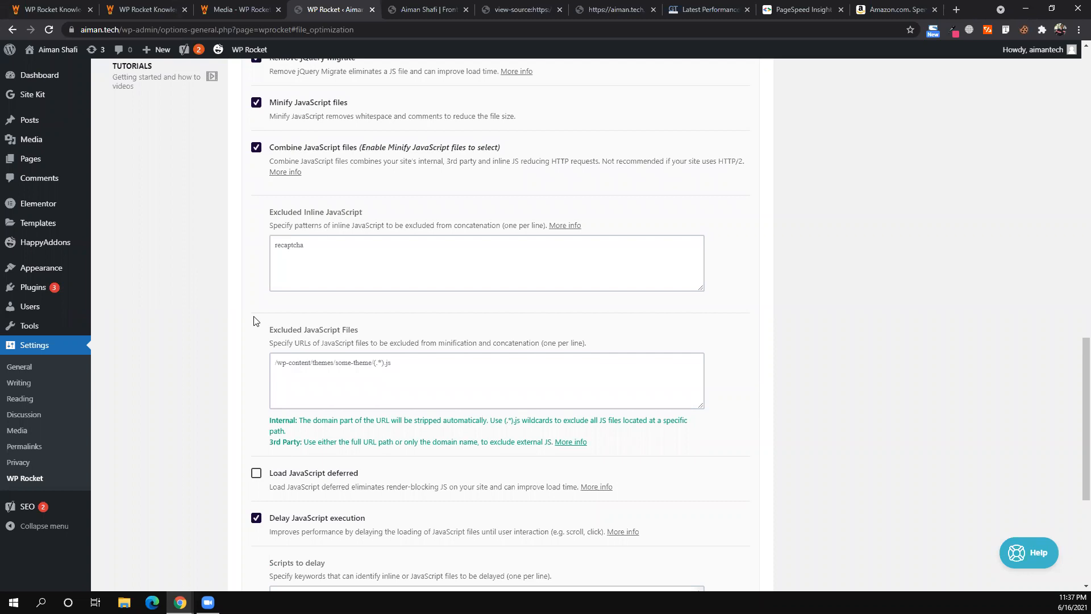
scroll(254, 321, down, 1)
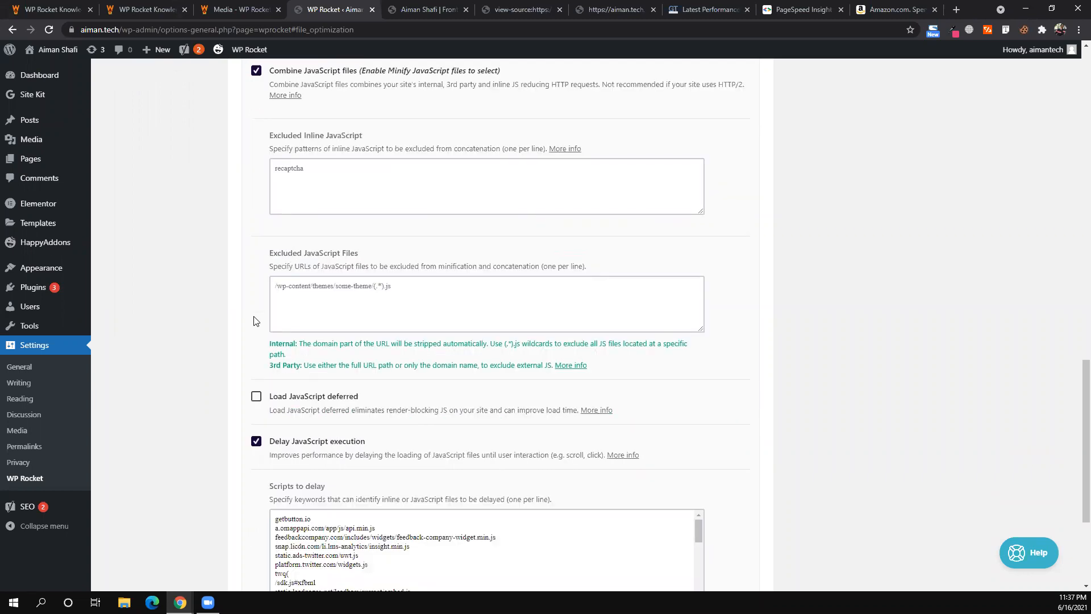
scroll(254, 309, down, 2)
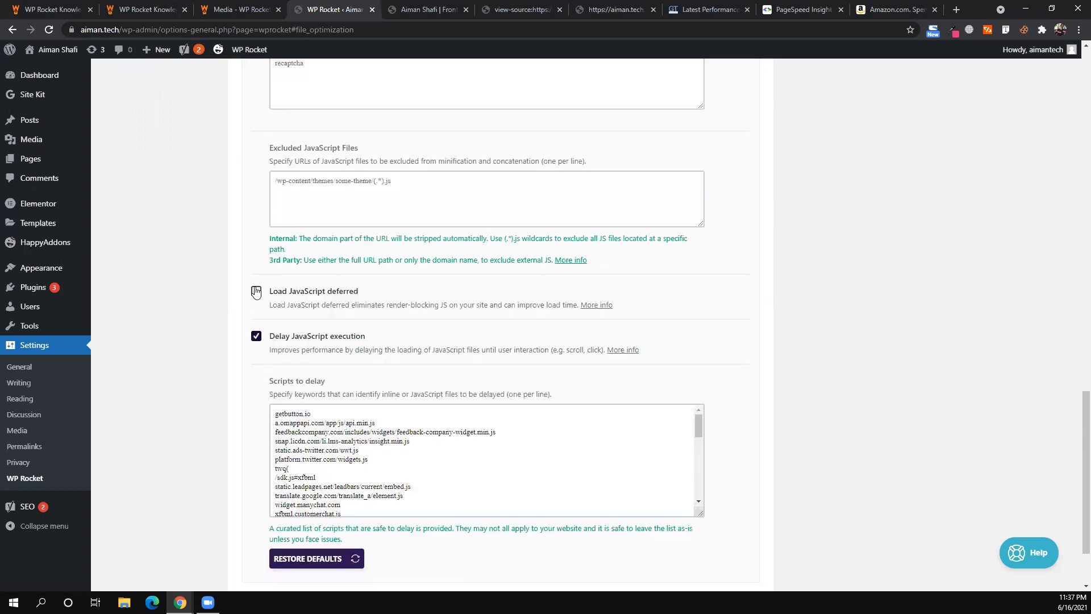
click(255, 292)
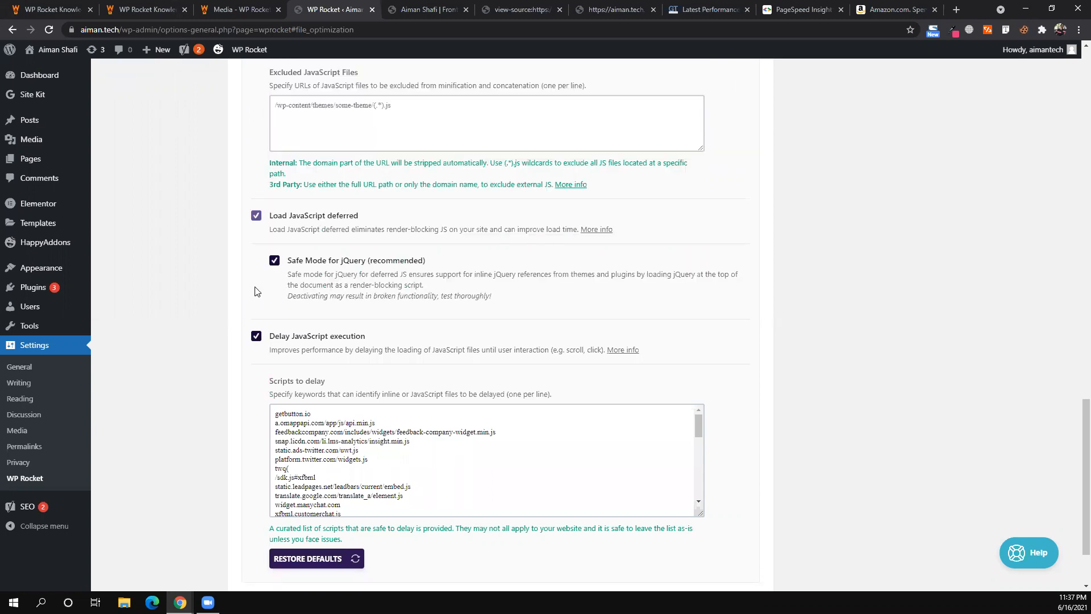
- Review the deferred loading description and save the WP Rocket settings
drag(281, 229, 420, 239)
click(455, 239)
scroll(466, 233, up, 6)
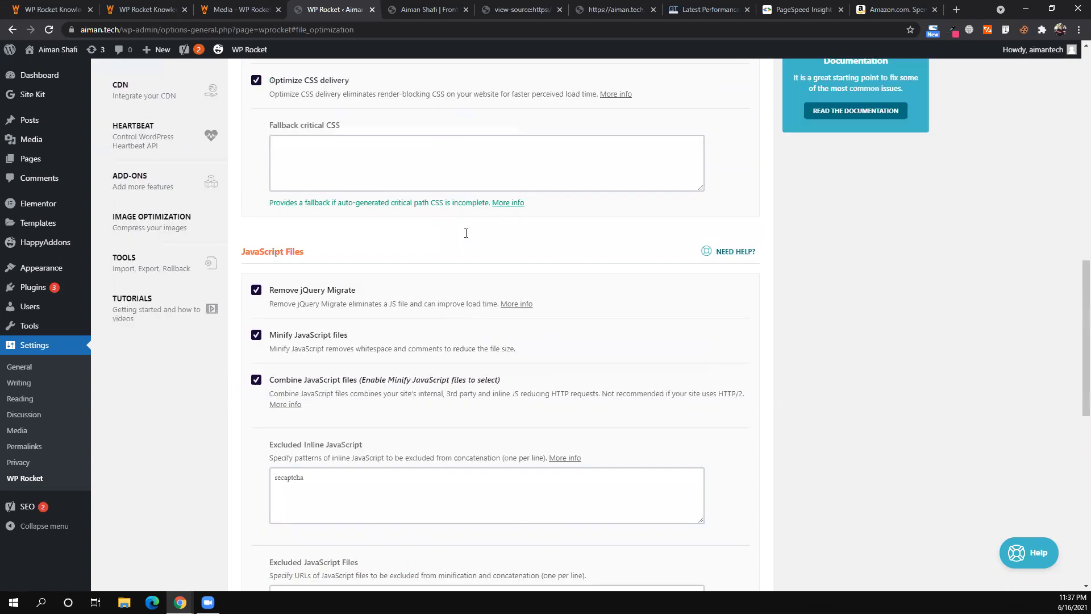
scroll(466, 233, down, 8)
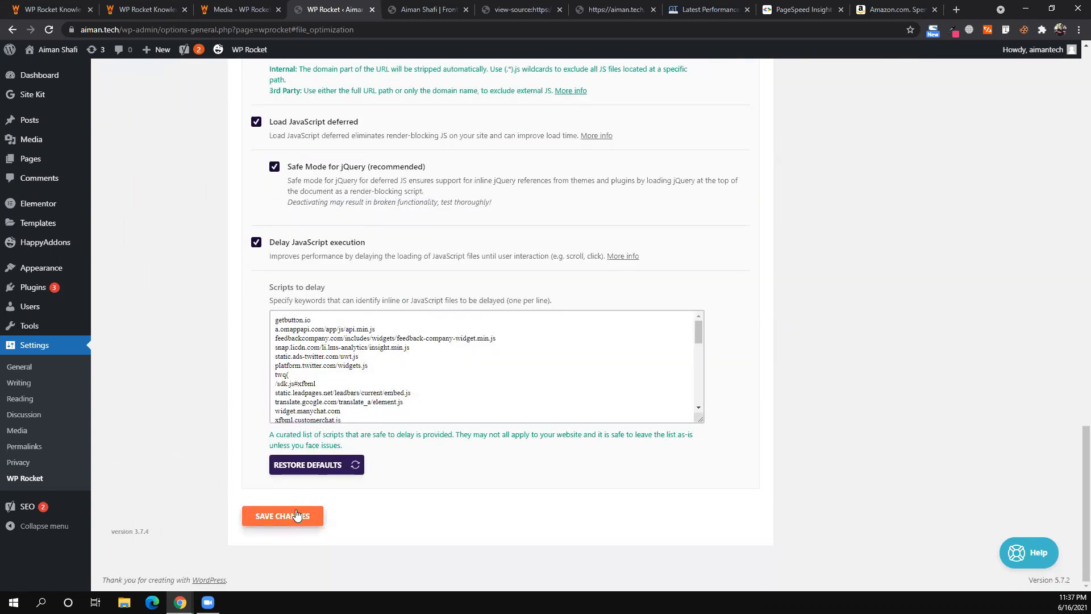
click(296, 516)
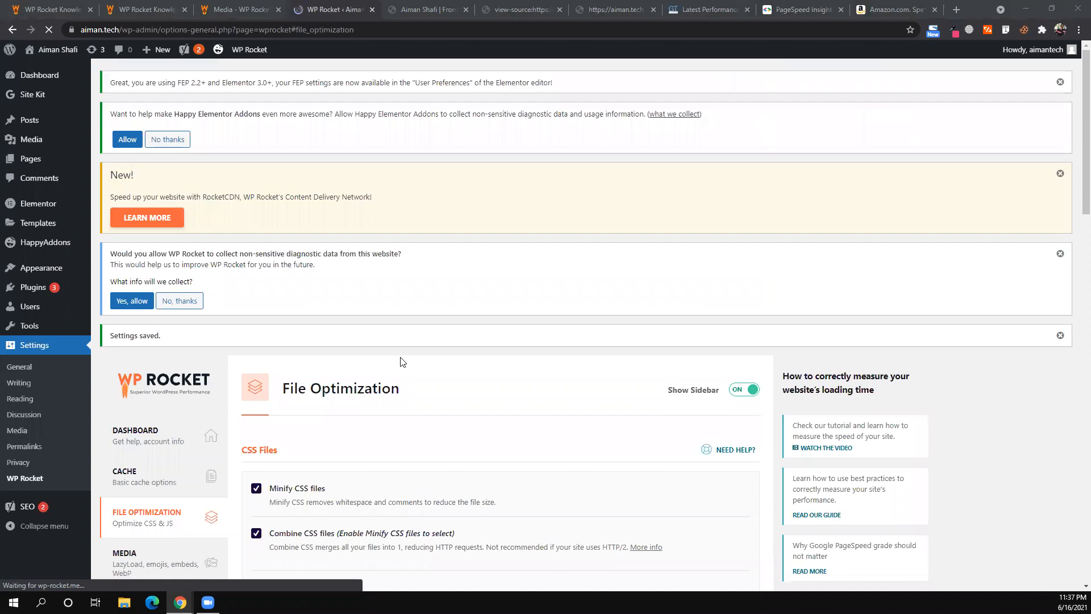
- Scroll through the saved CSS and JavaScript File Optimization options
scroll(401, 362, down, 1)
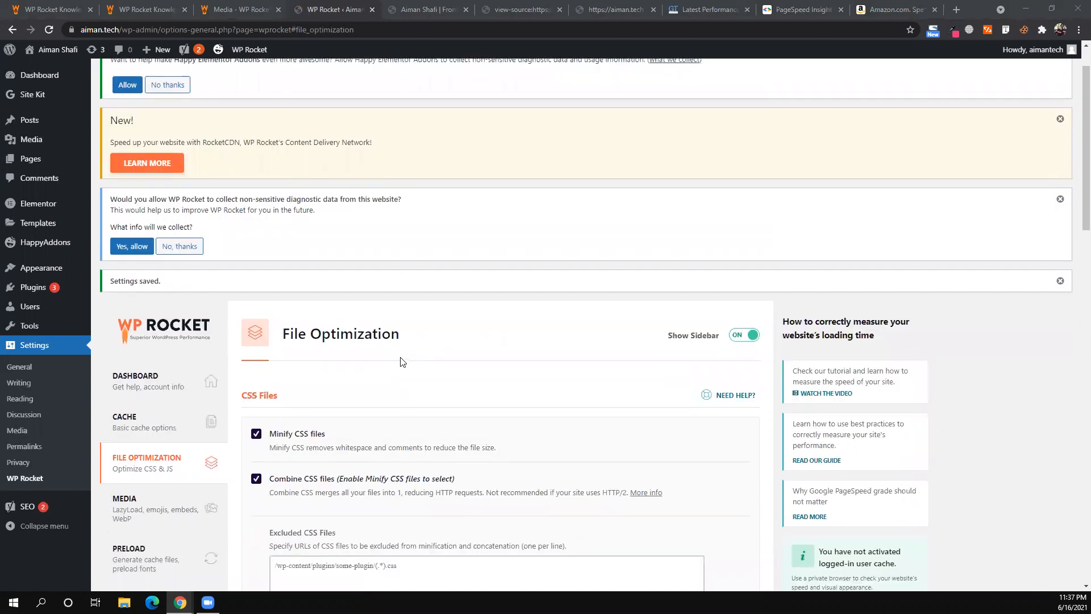
scroll(402, 361, down, 1)
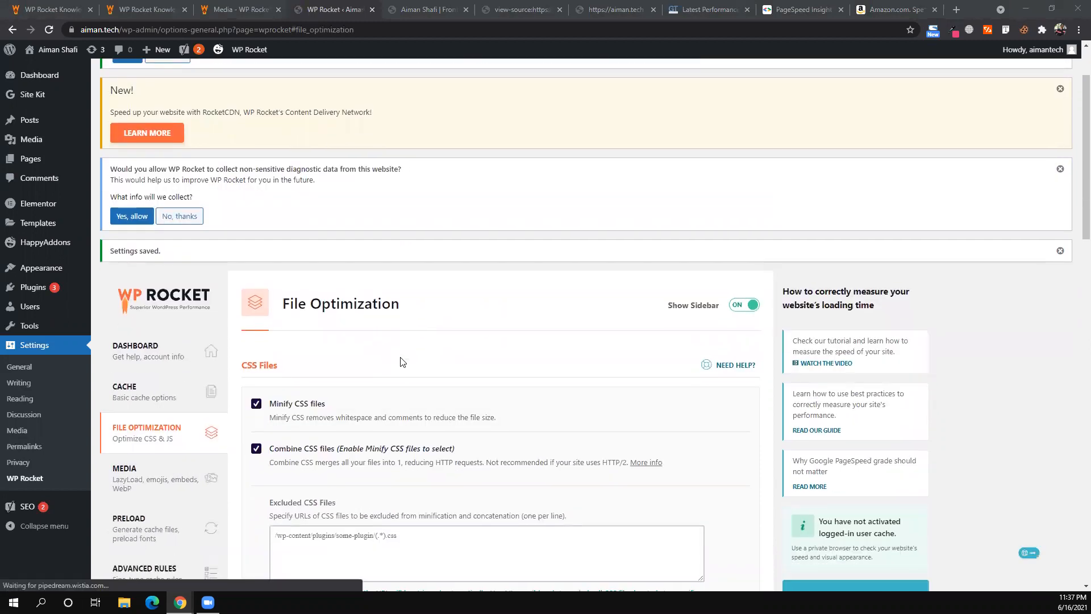
scroll(401, 361, down, 2)
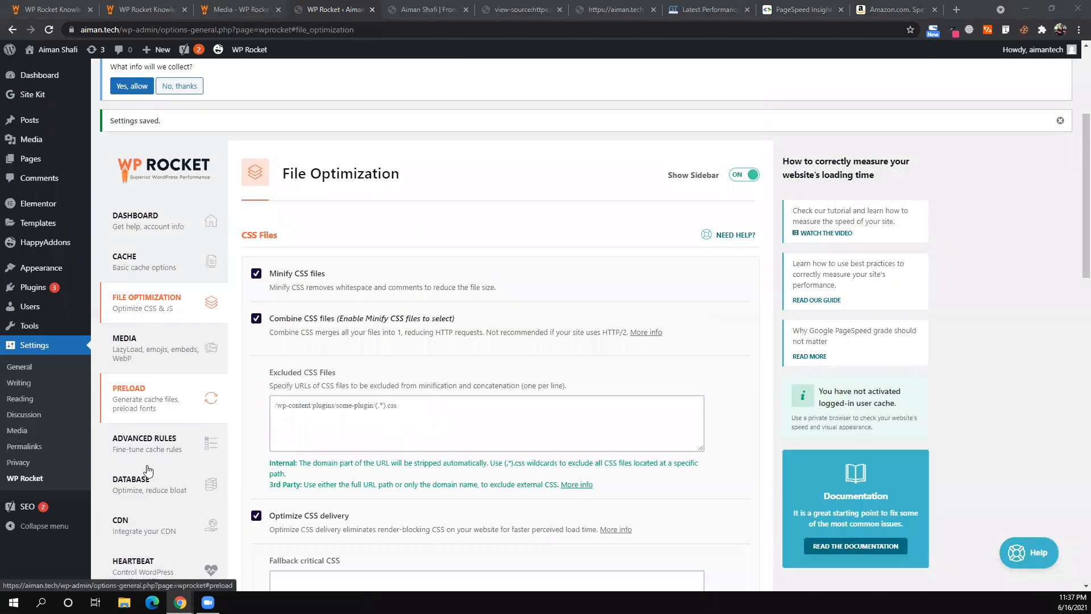
scroll(164, 327, down, 4)
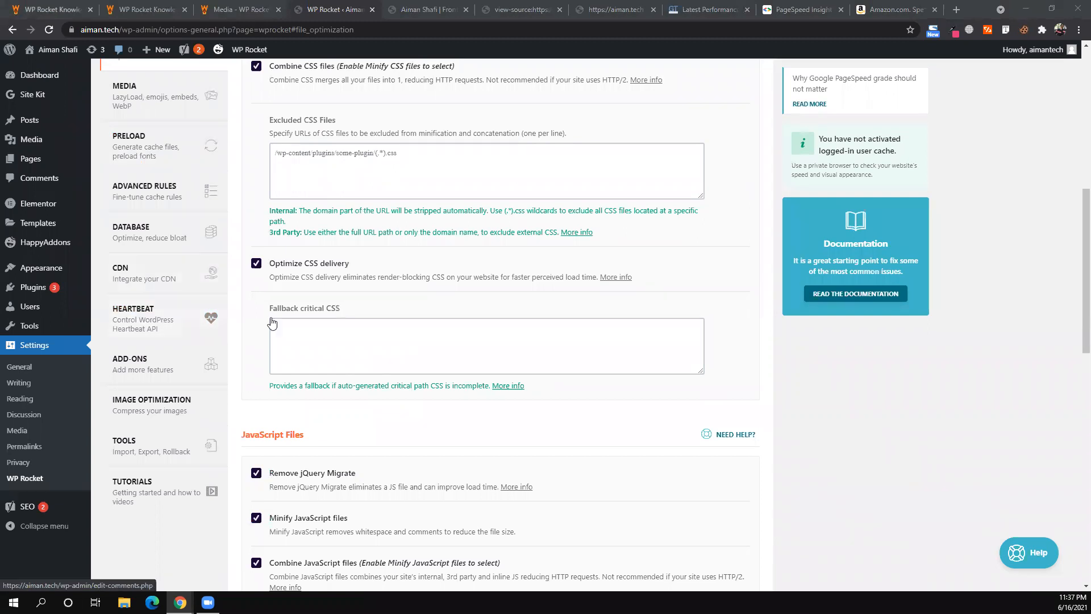
- Look over the two WP Rocket documentation pages and the File Optimization settings
key(ctrl+1)
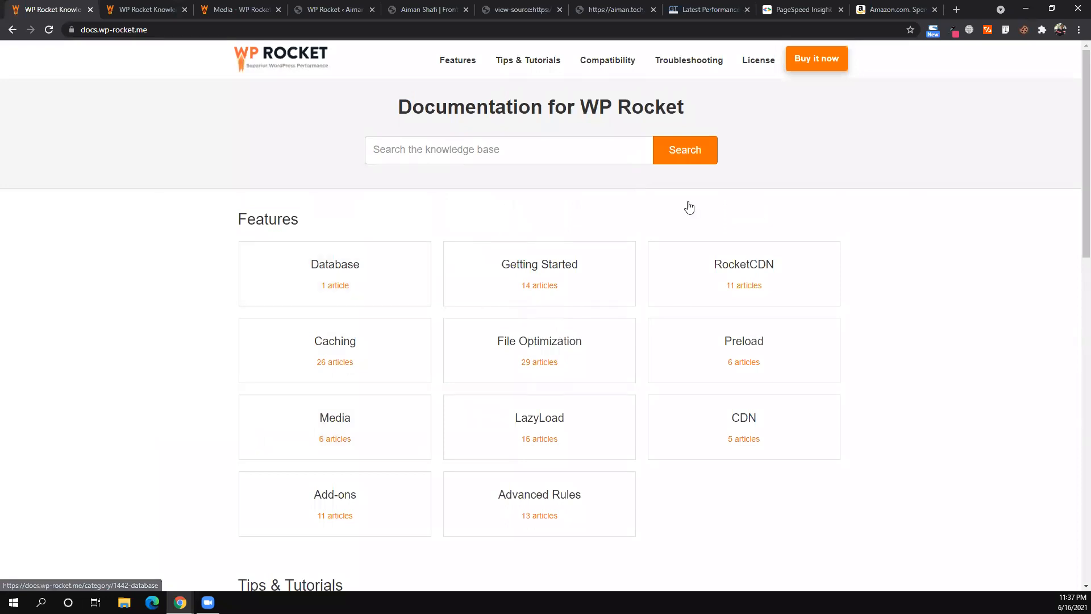
scroll(761, 206, down, 2)
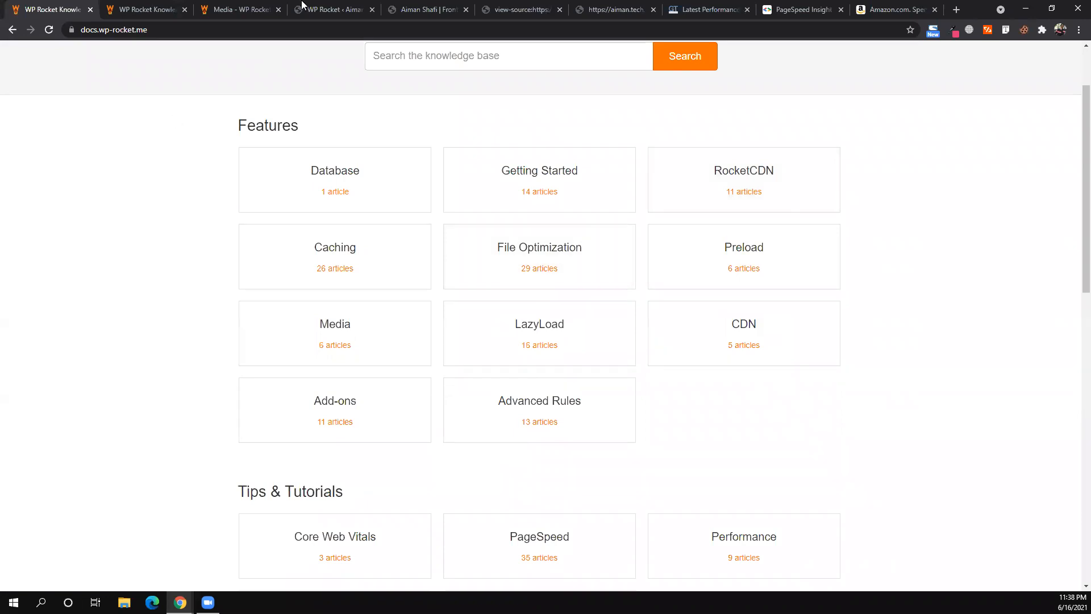
click(154, 4)
key(ctrl+4)
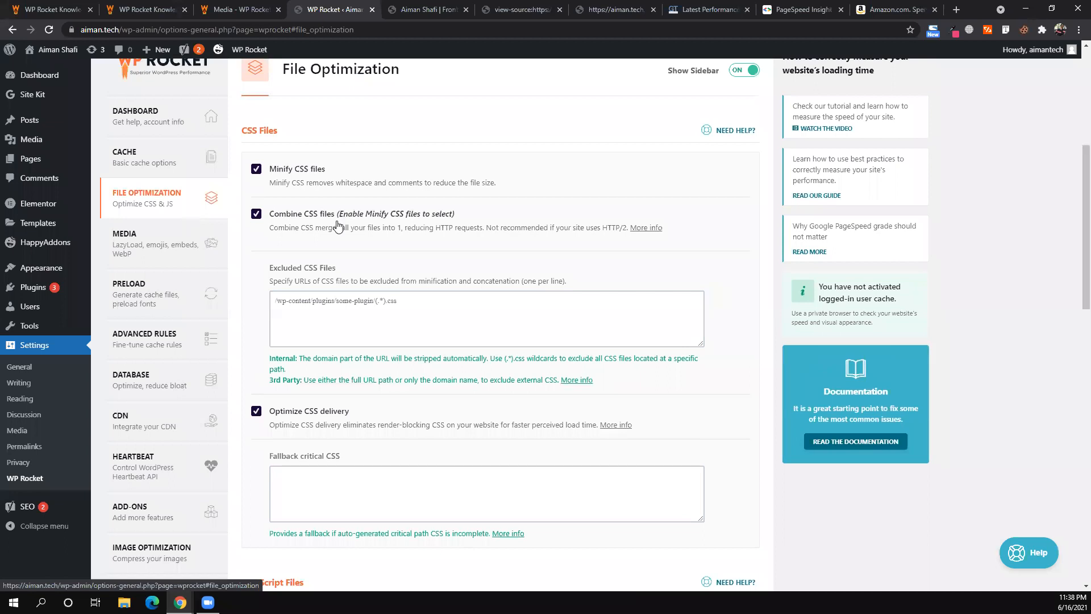
scroll(337, 225, down, 7)
scroll(337, 225, down, 7)
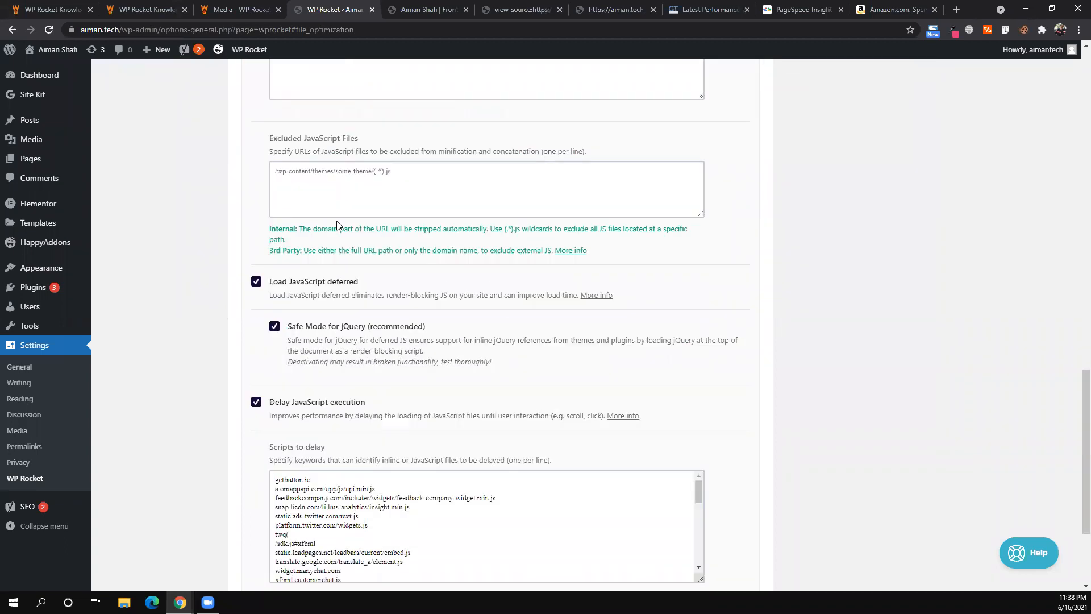
scroll(338, 225, up, 8)
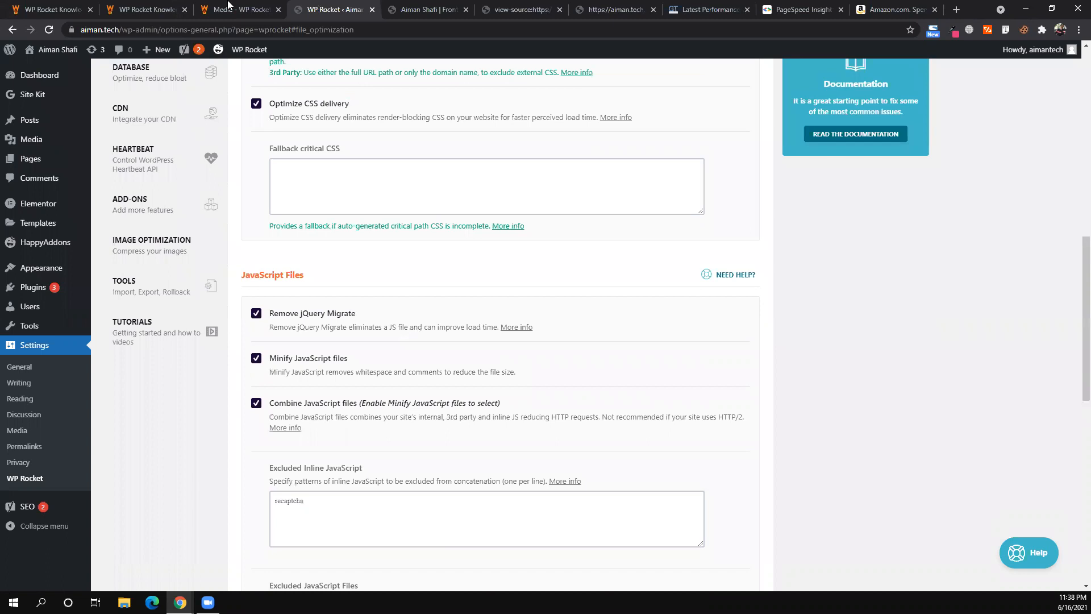
- Browse the Media category and documentation home feature categories, then return to File Optimization
key(ctrl+Page_Up)
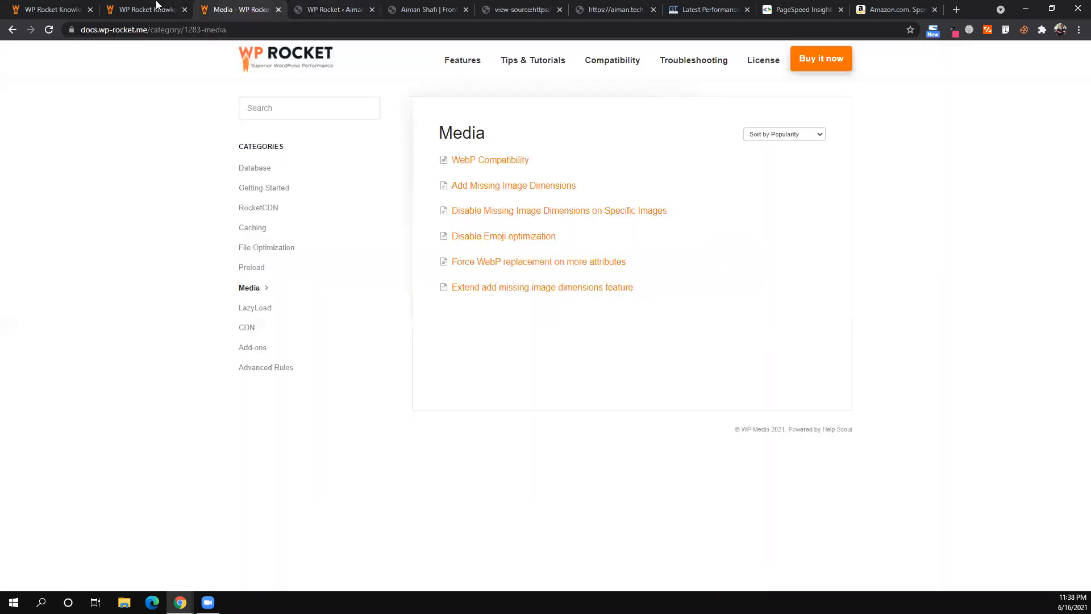
key(ctrl+Page_Up)
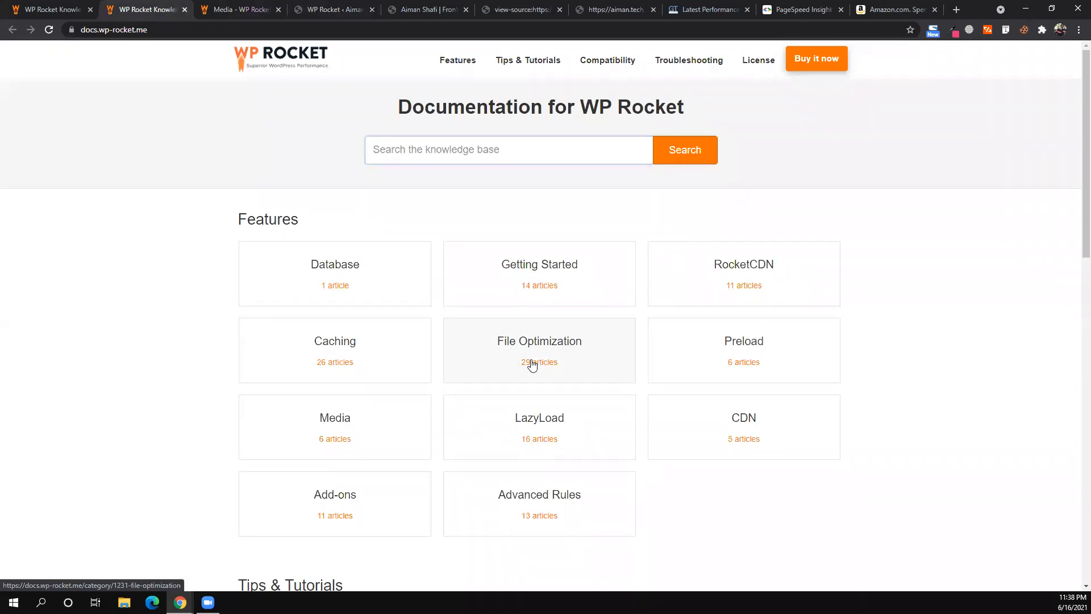
scroll(532, 365, down, 1)
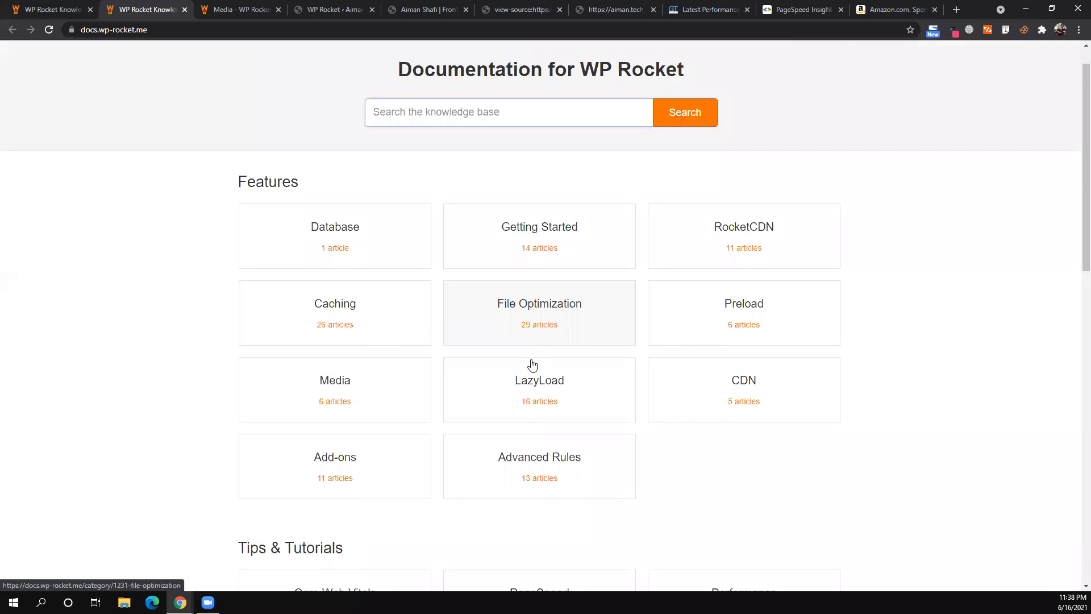
scroll(533, 365, down, 1)
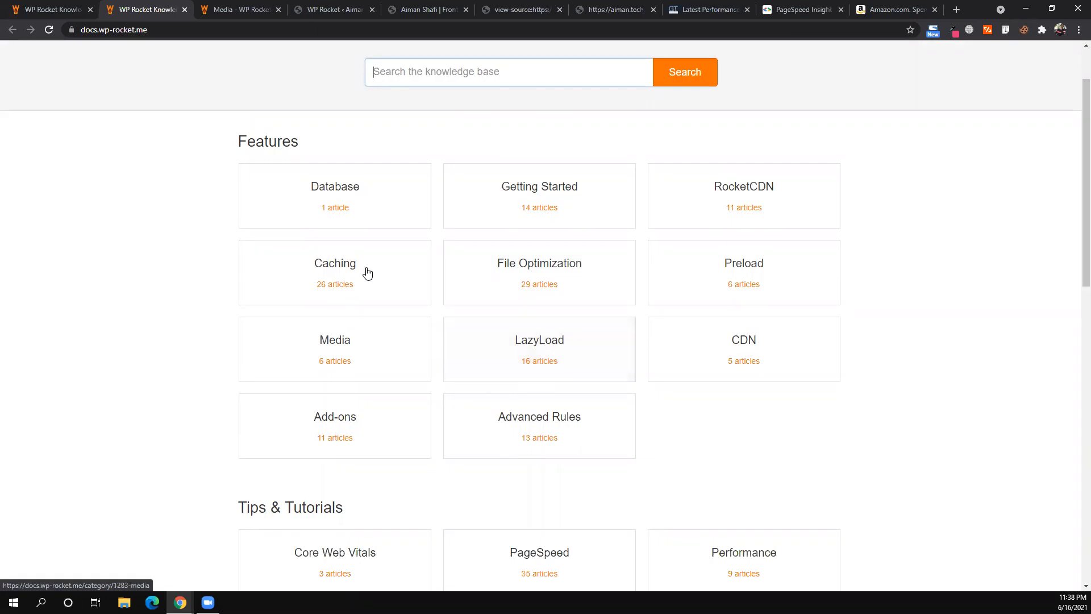
scroll(367, 272, down, 4)
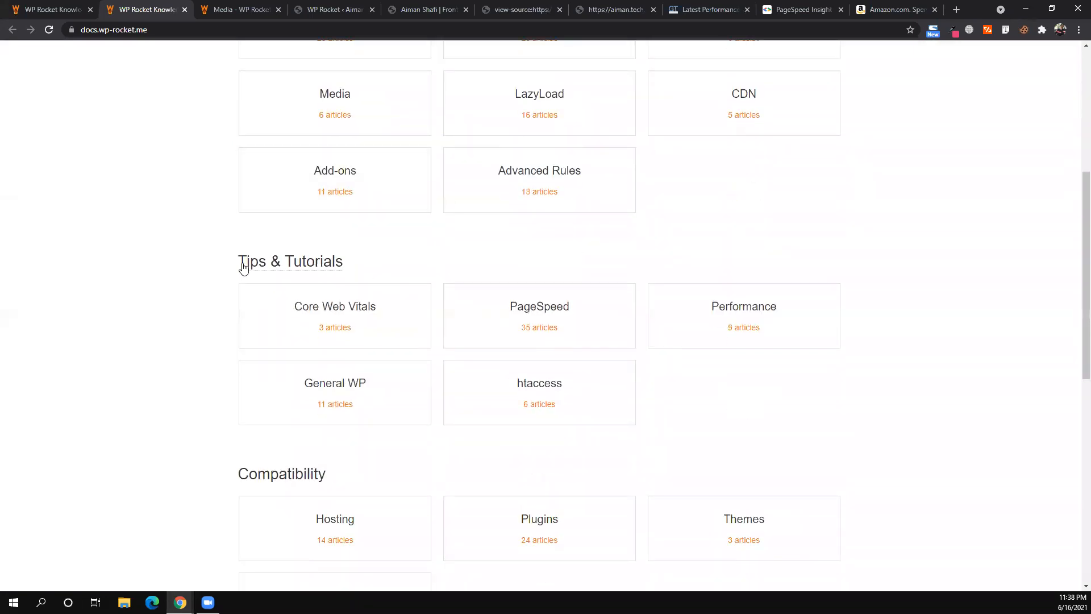
scroll(404, 275, down, 4)
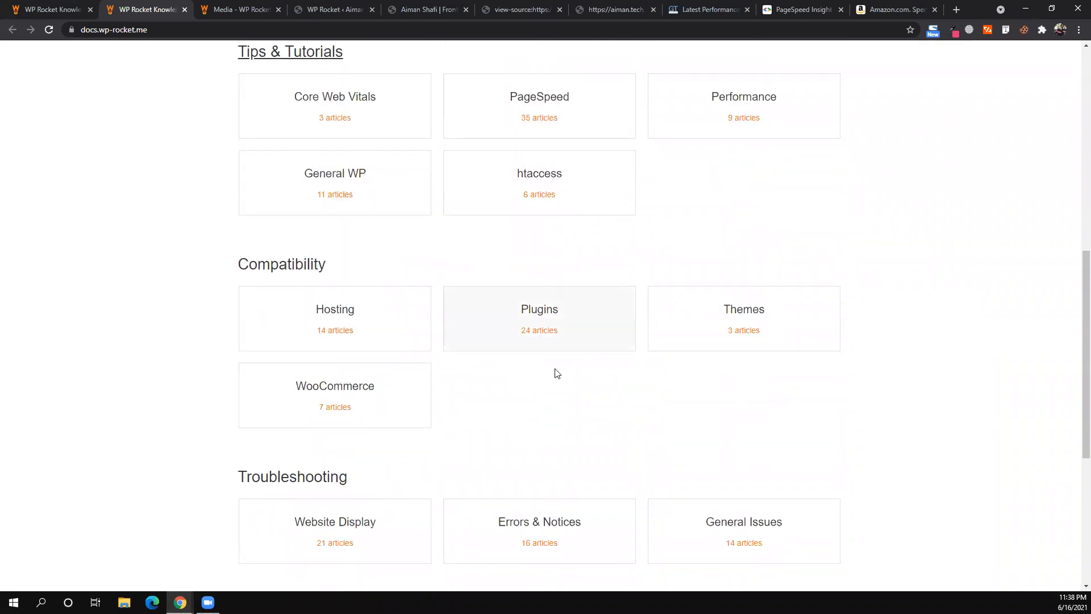
scroll(446, 464, down, 1)
scroll(400, 424, down, 1)
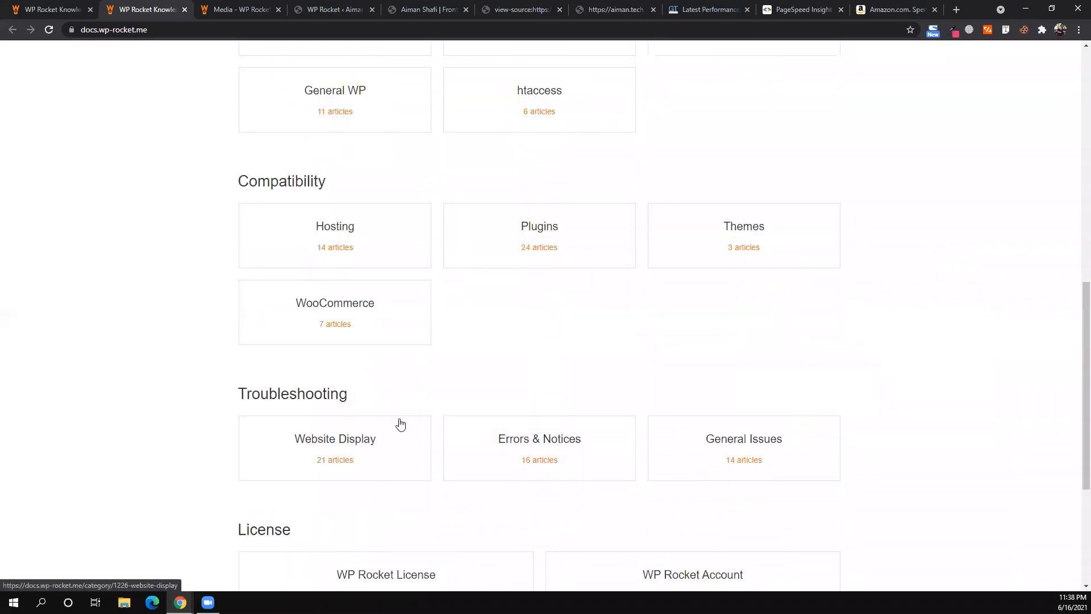
scroll(400, 424, down, 4)
scroll(399, 424, up, 12)
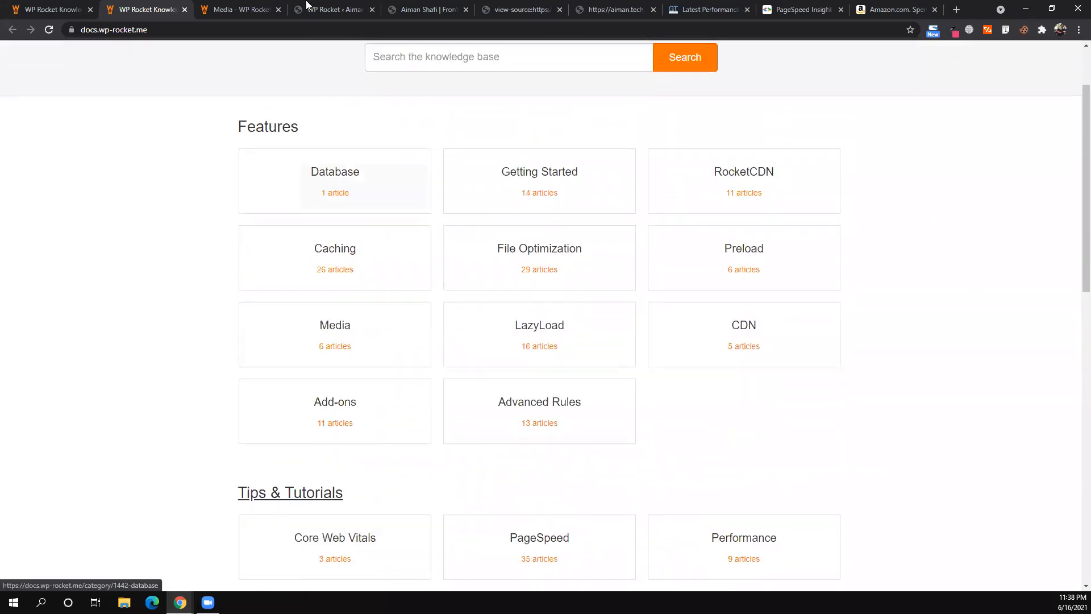
key(ctrl+Tab)
key(ctrl+Tab)
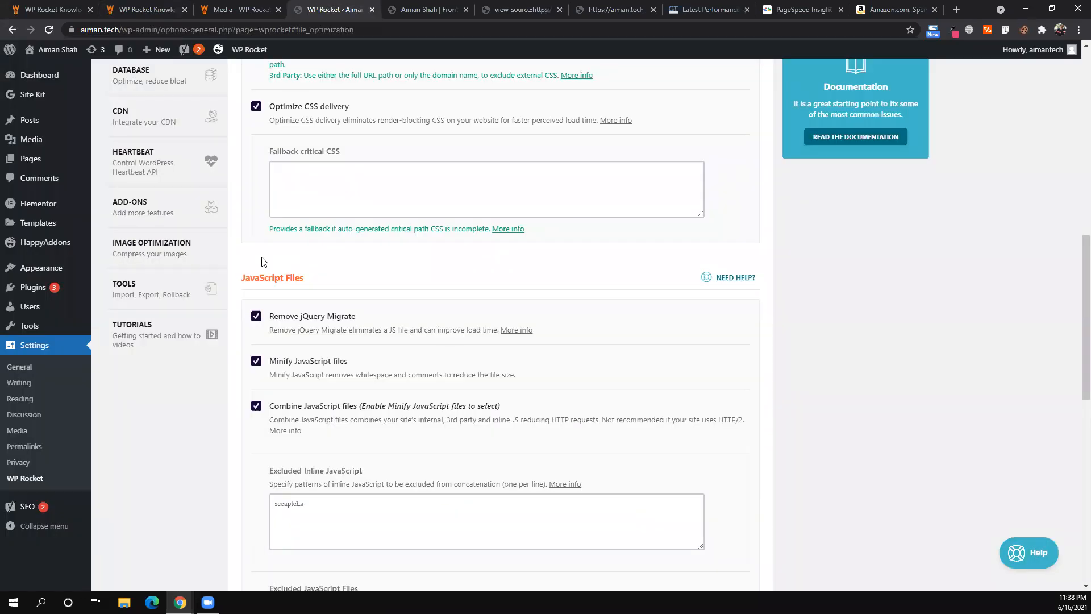
- Browse WP Rocket Tutorials: Getting Started, File Optimization, Preload and Add-ons videos
scroll(262, 259, up, 5)
scroll(172, 338, down, 5)
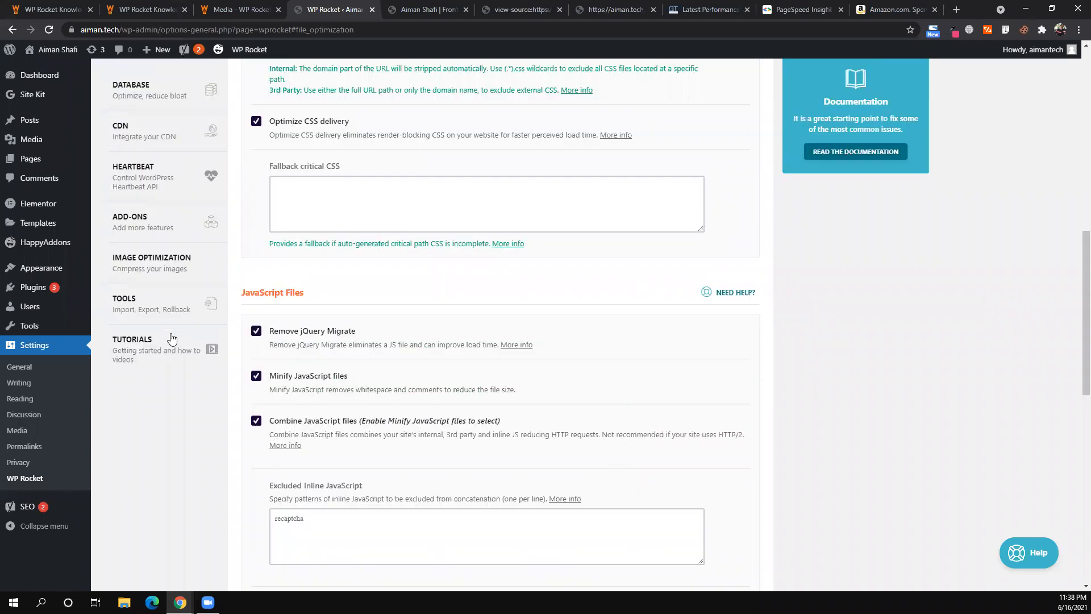
click(172, 339)
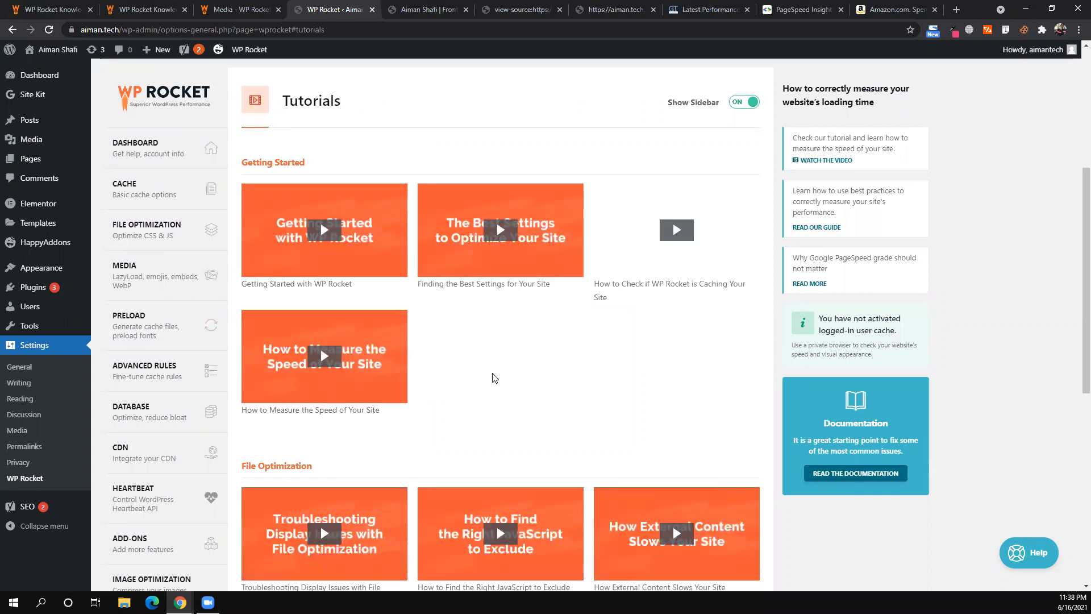
scroll(449, 377, down, 2)
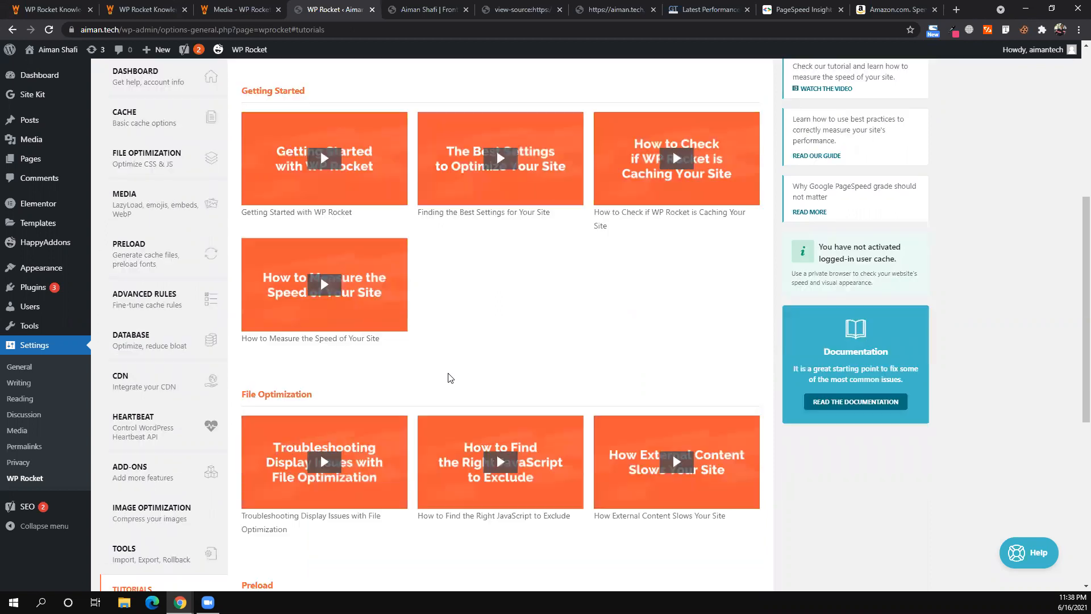
scroll(366, 267, up, 1)
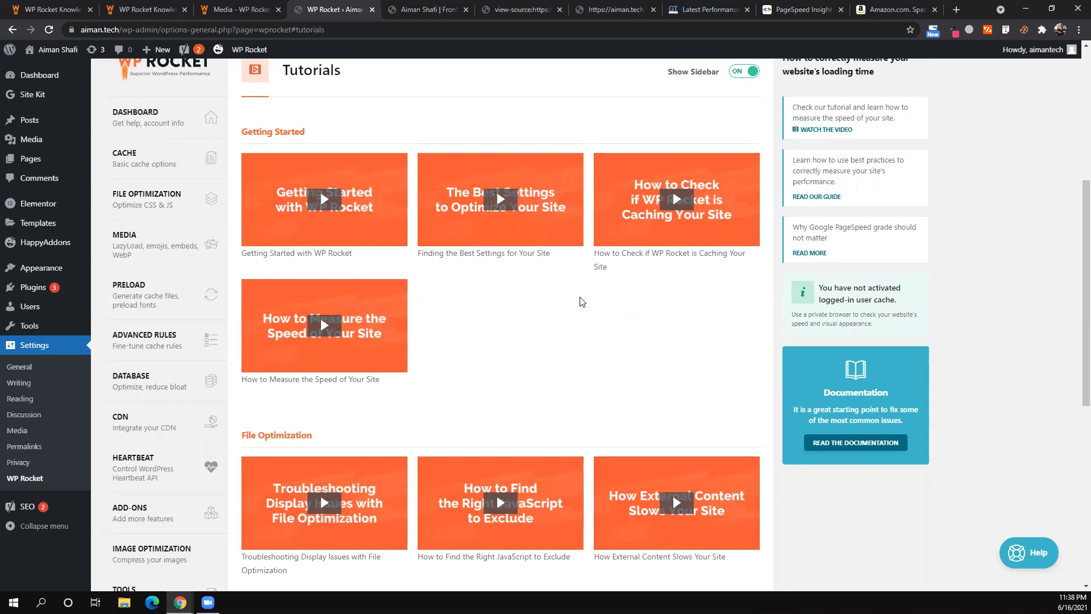
scroll(540, 290, down, 2)
scroll(426, 267, down, 4)
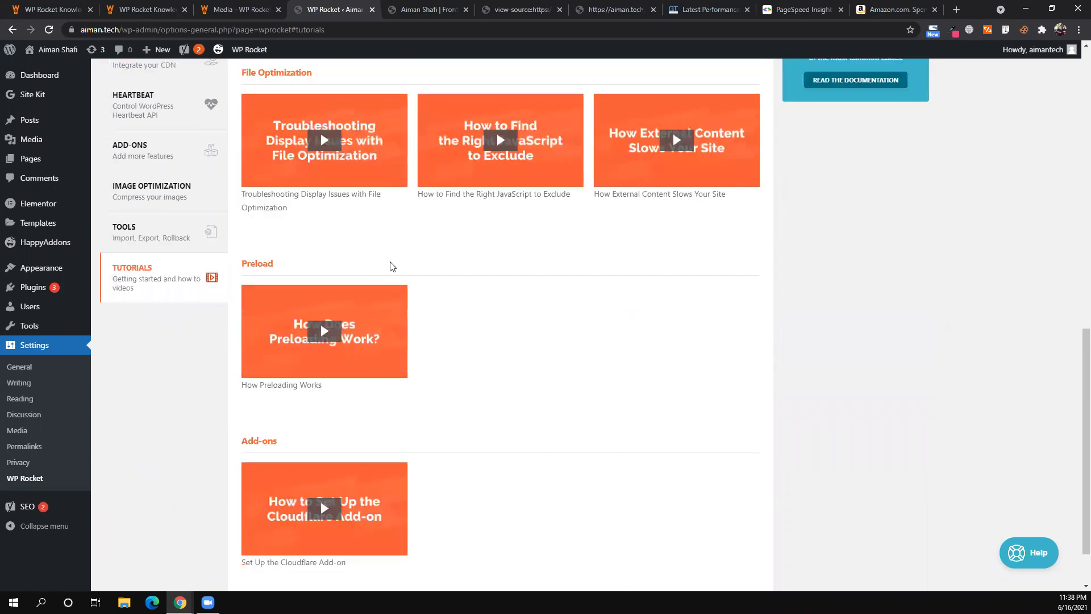
scroll(354, 228, up, 1)
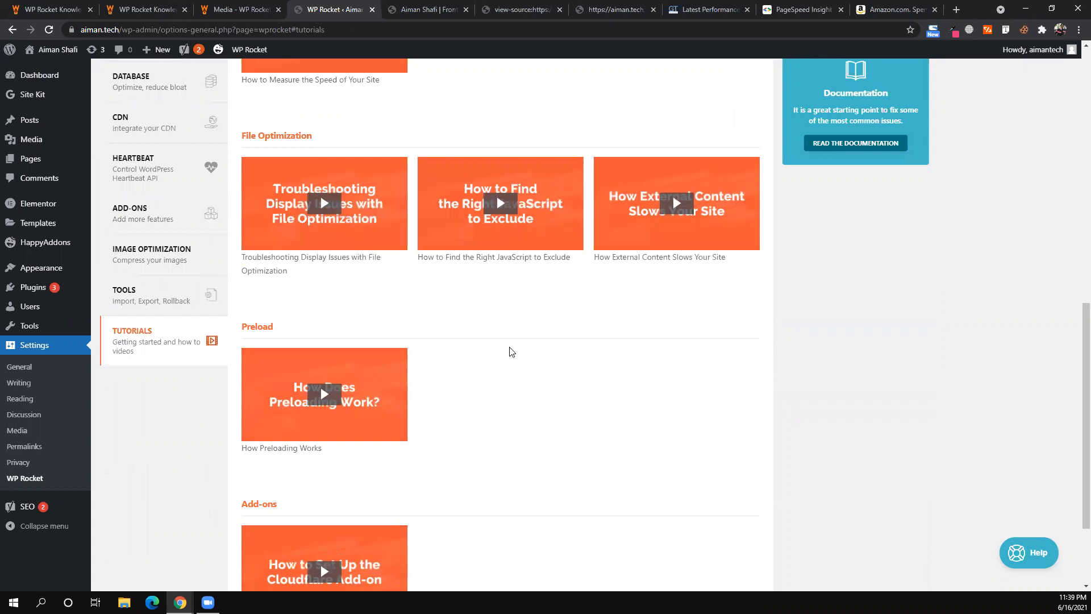
scroll(510, 351, down, 2)
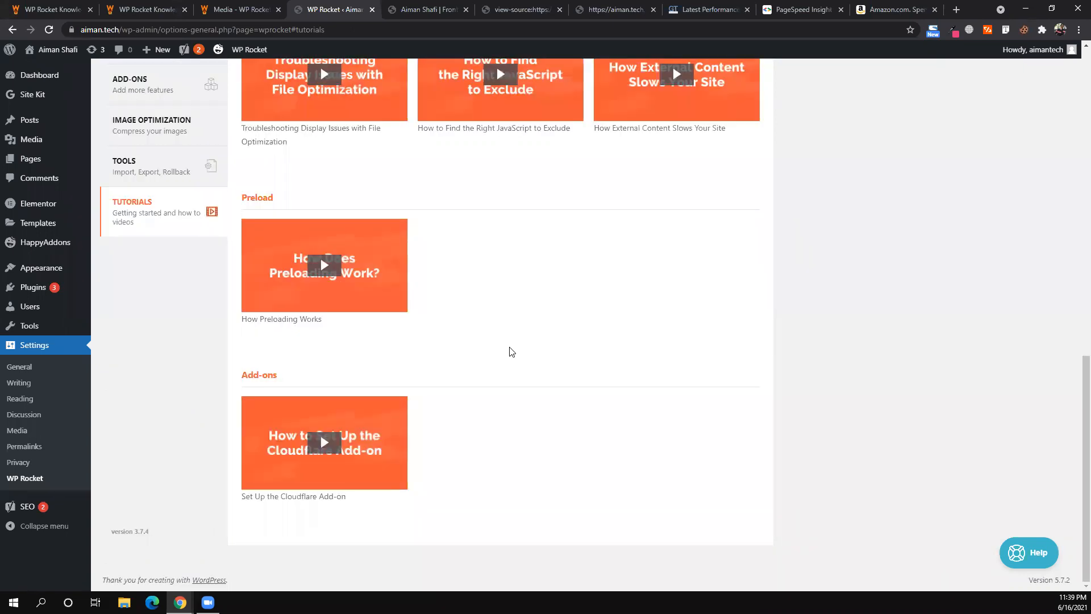
scroll(510, 351, up, 3)
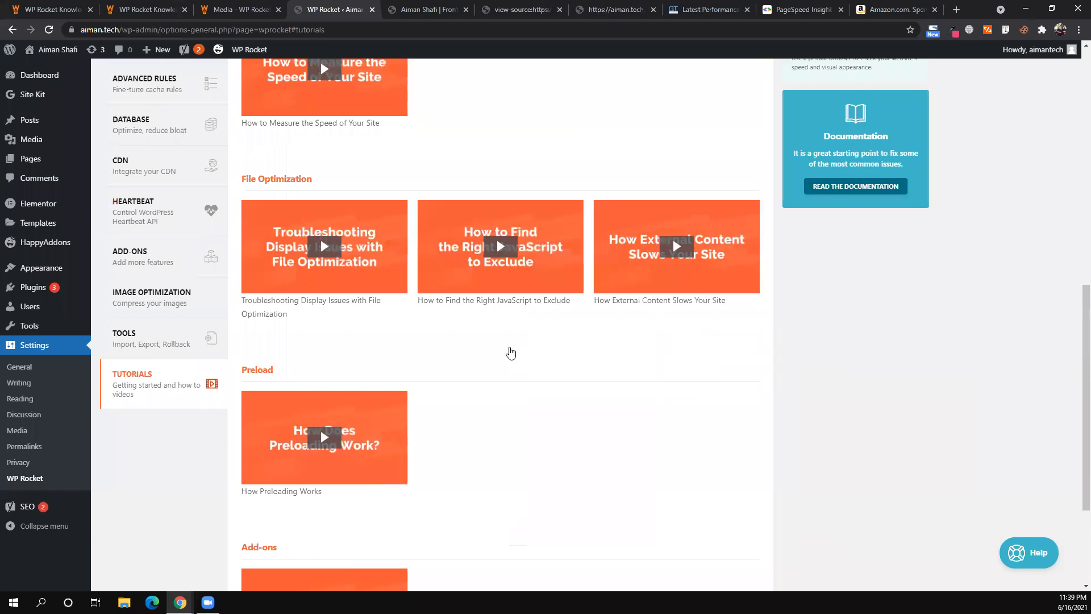
scroll(510, 351, up, 6)
scroll(557, 413, up, 1)
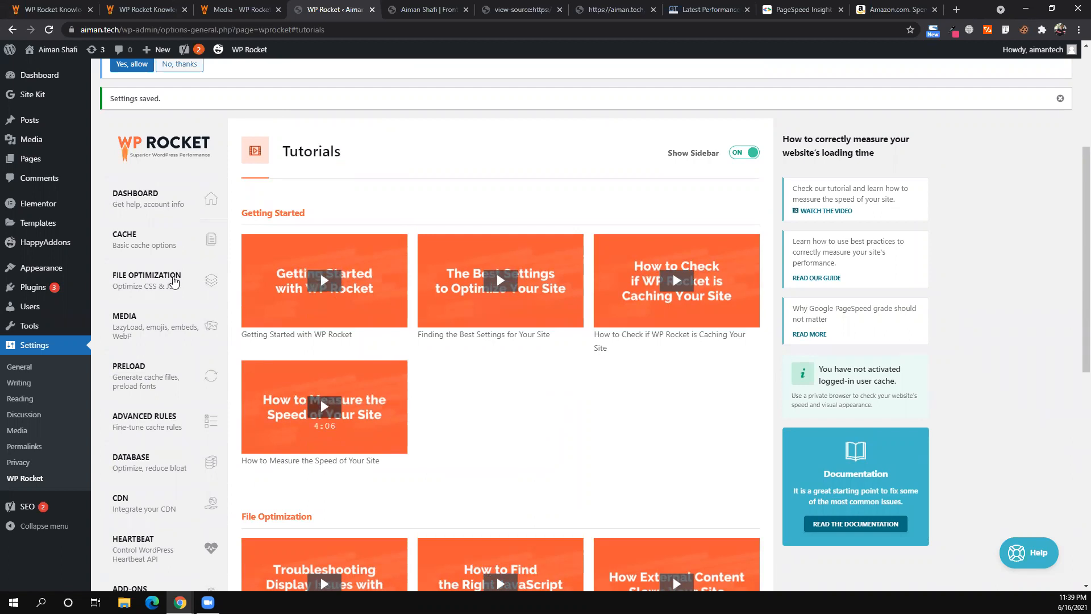
- Revisit File Optimization, then look at the Tutorials section again
click(174, 283)
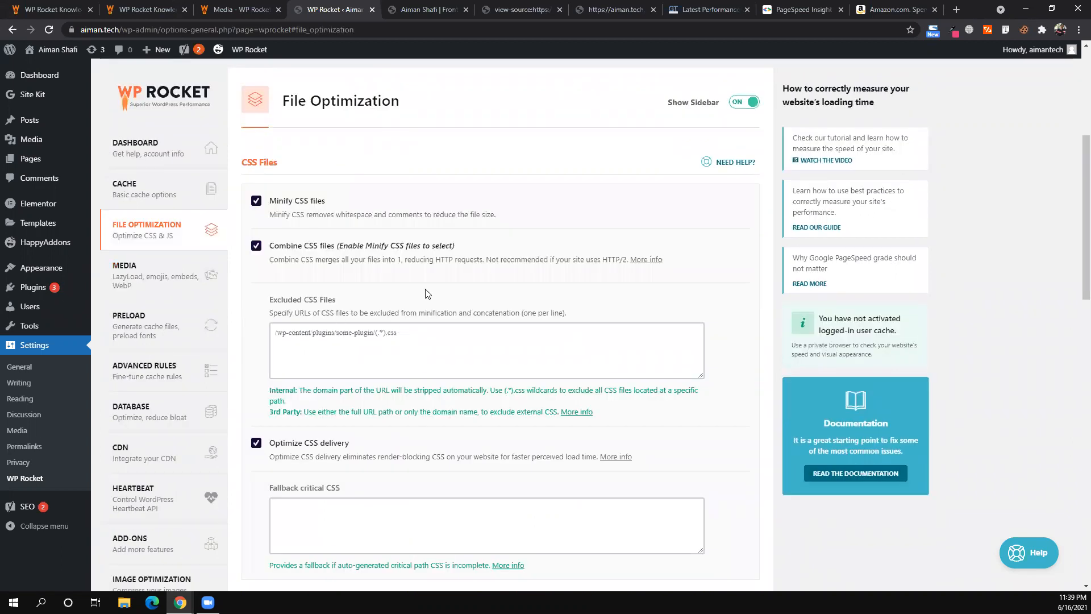
scroll(370, 396, down, 5)
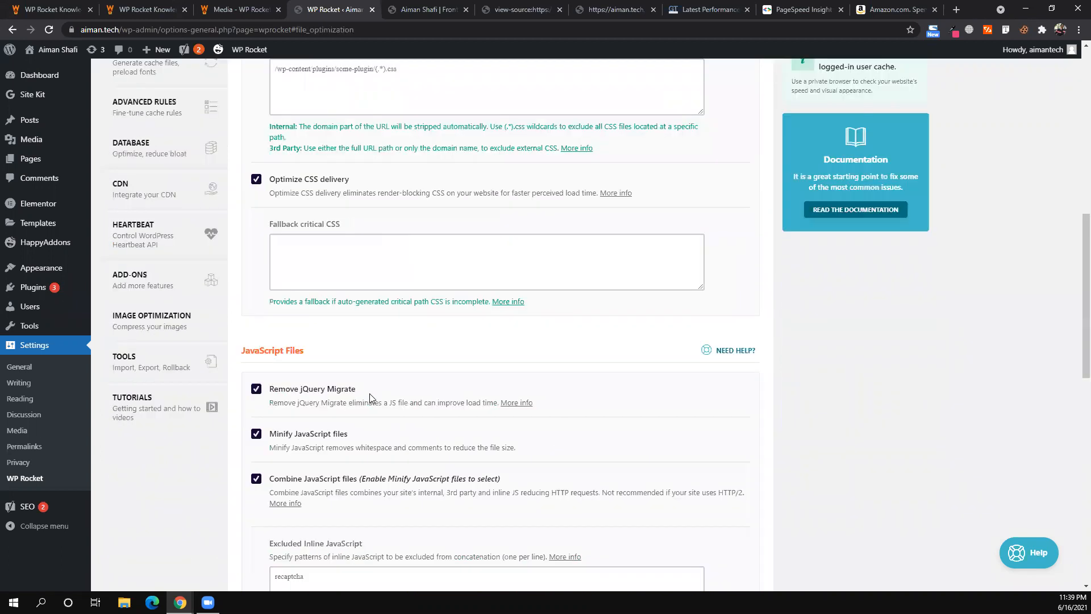
click(177, 418)
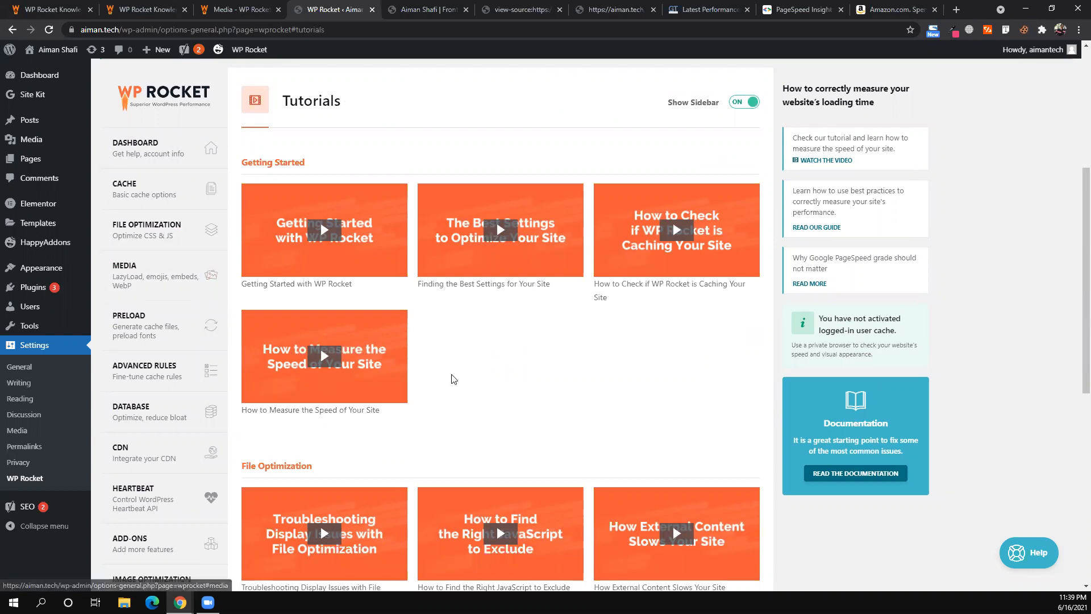
scroll(453, 379, down, 8)
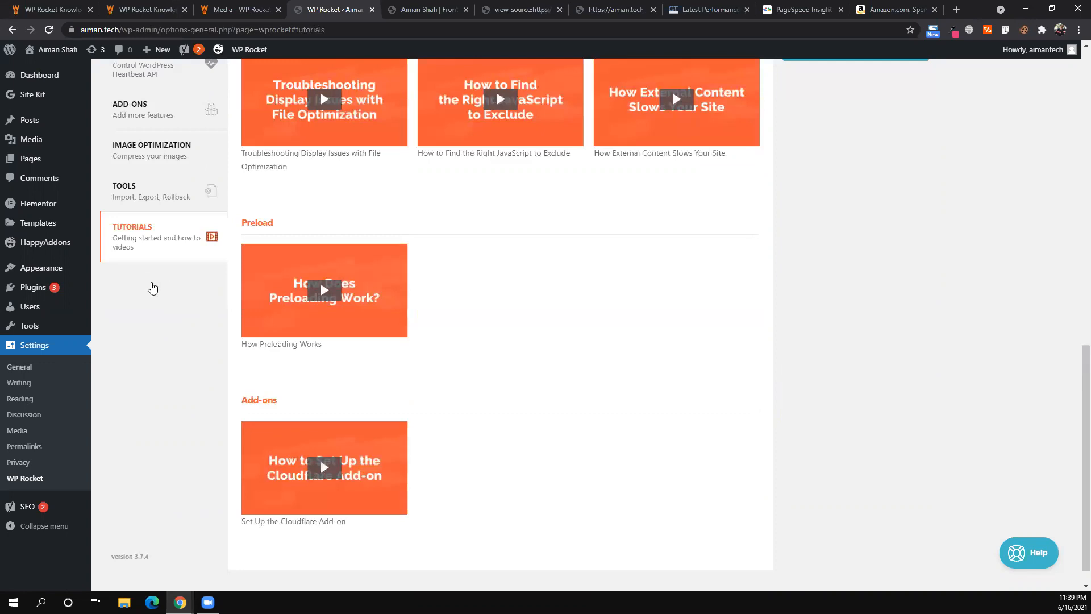
scroll(151, 288, up, 9)
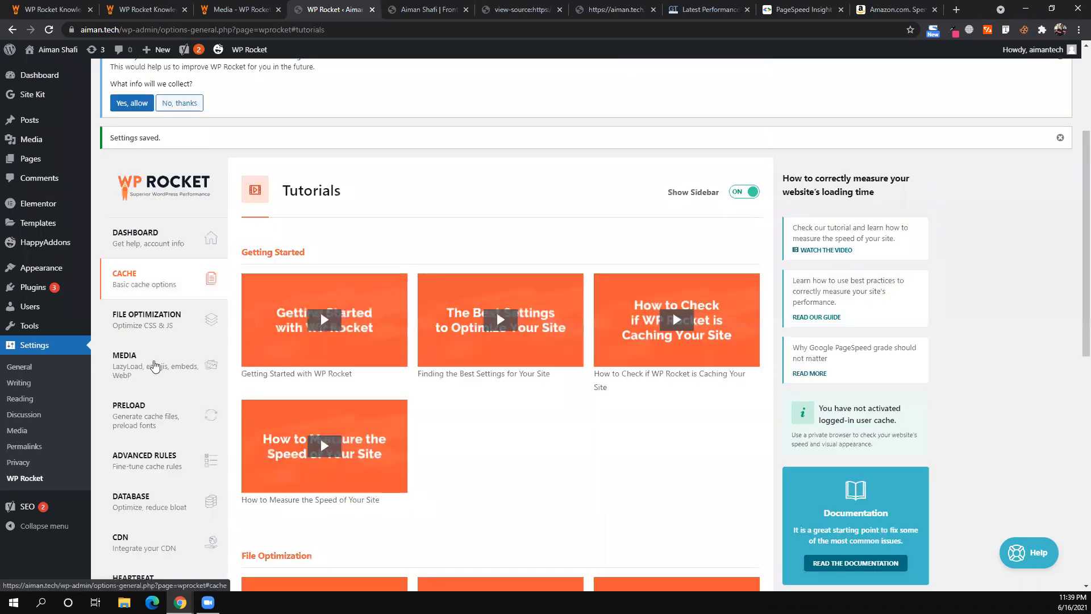
- Check the Media lazyload settings, then scroll through the File Optimization CSS/JS options
click(154, 366)
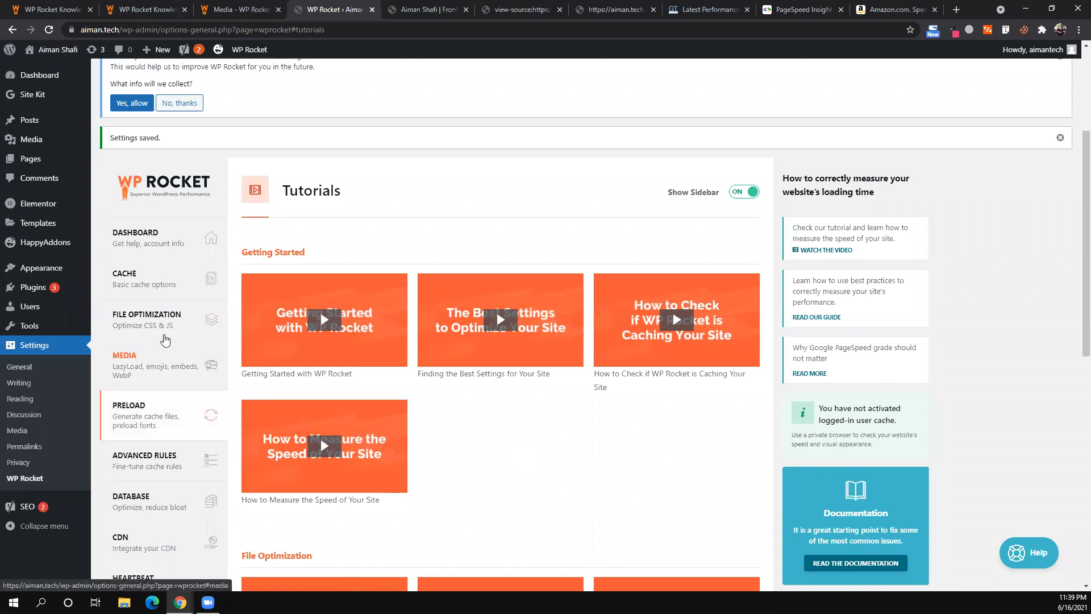
click(165, 340)
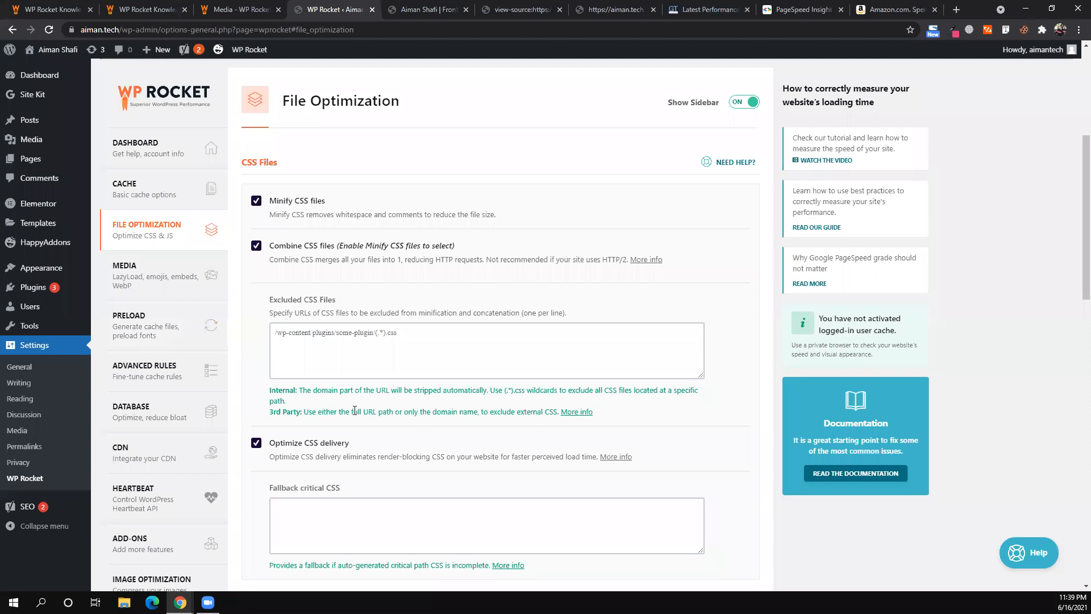
scroll(356, 413, down, 3)
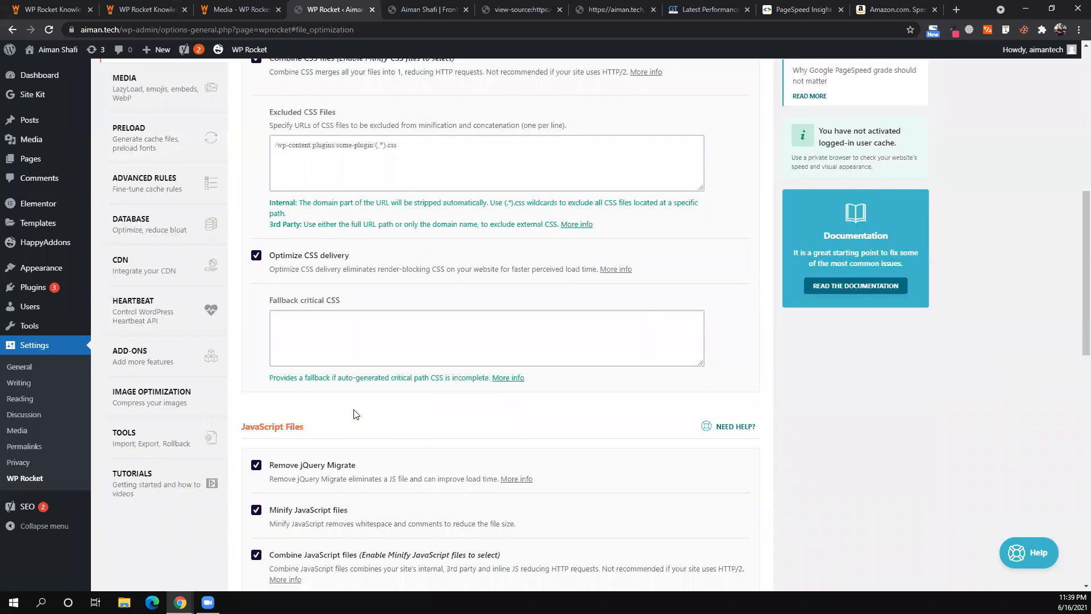
scroll(355, 413, down, 3)
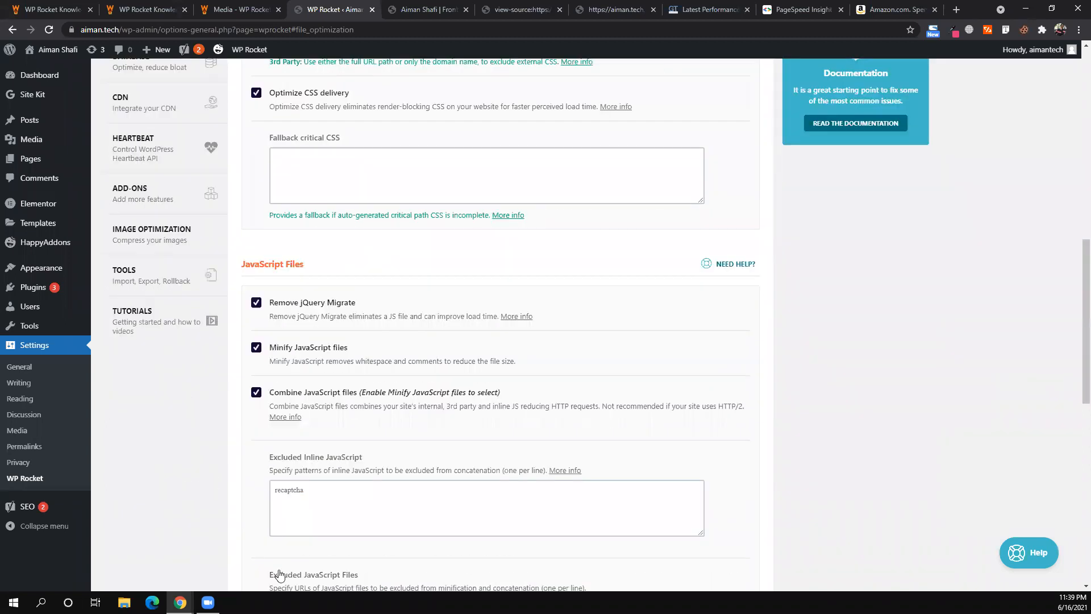
scroll(279, 575, down, 10)
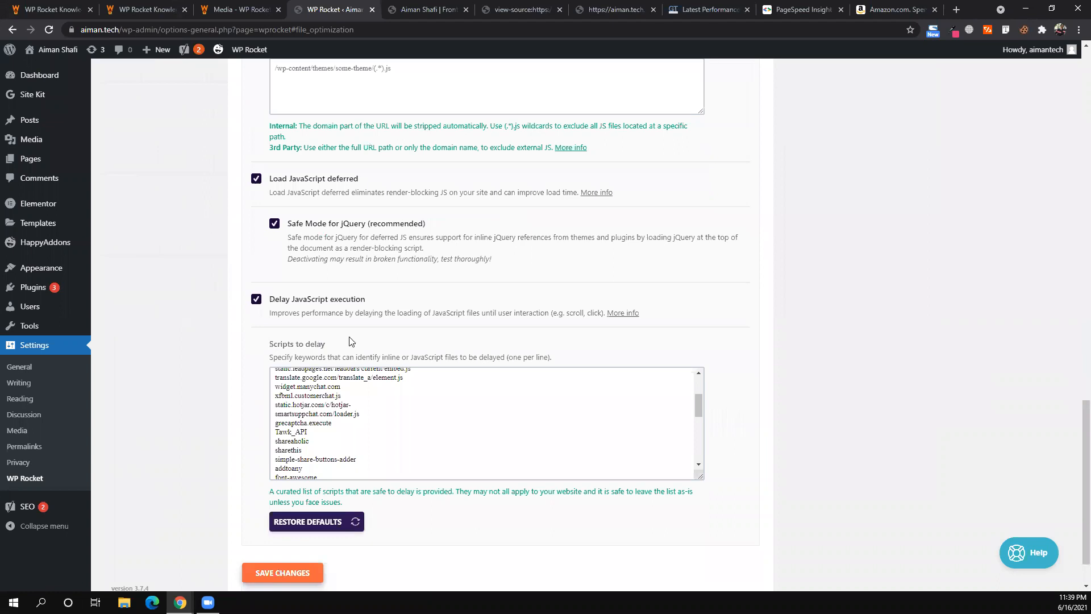
scroll(350, 341, up, 2)
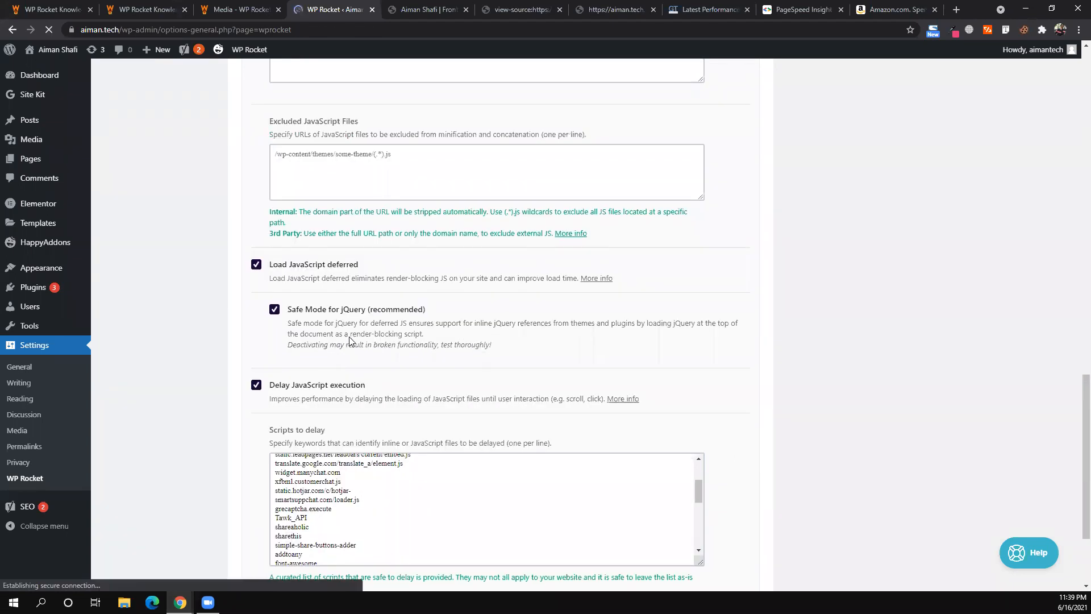
scroll(349, 341, down, 8)
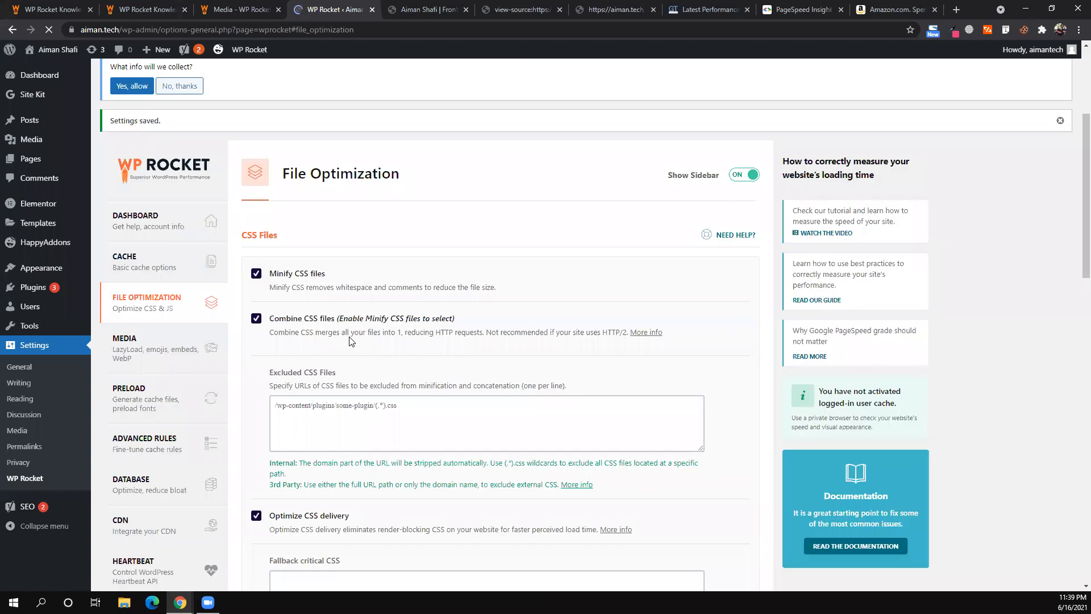
scroll(349, 340, down, 8)
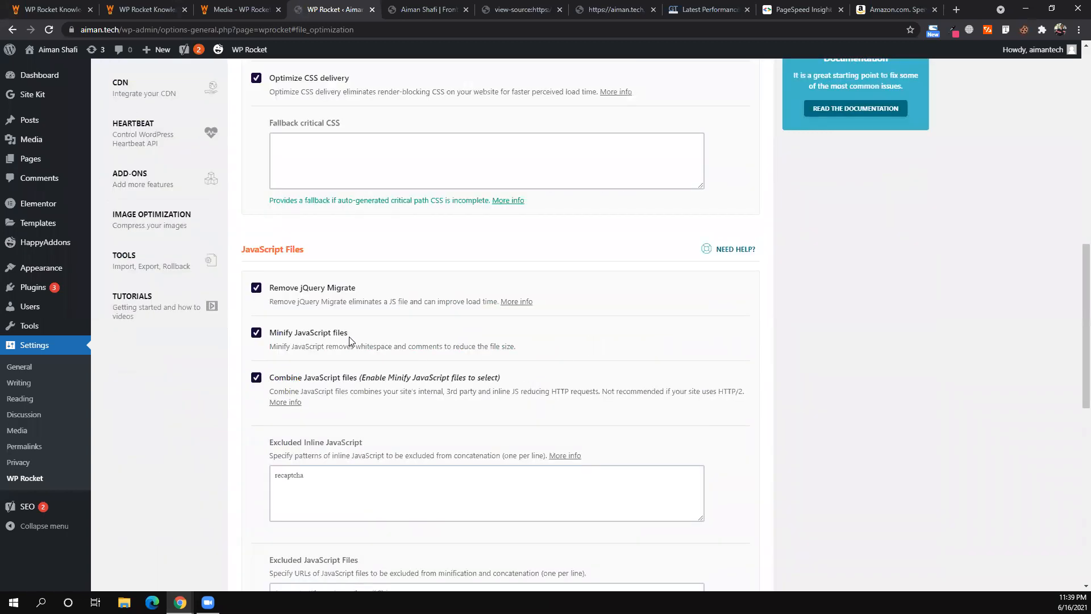
scroll(350, 340, down, 2)
scroll(350, 339, down, 3)
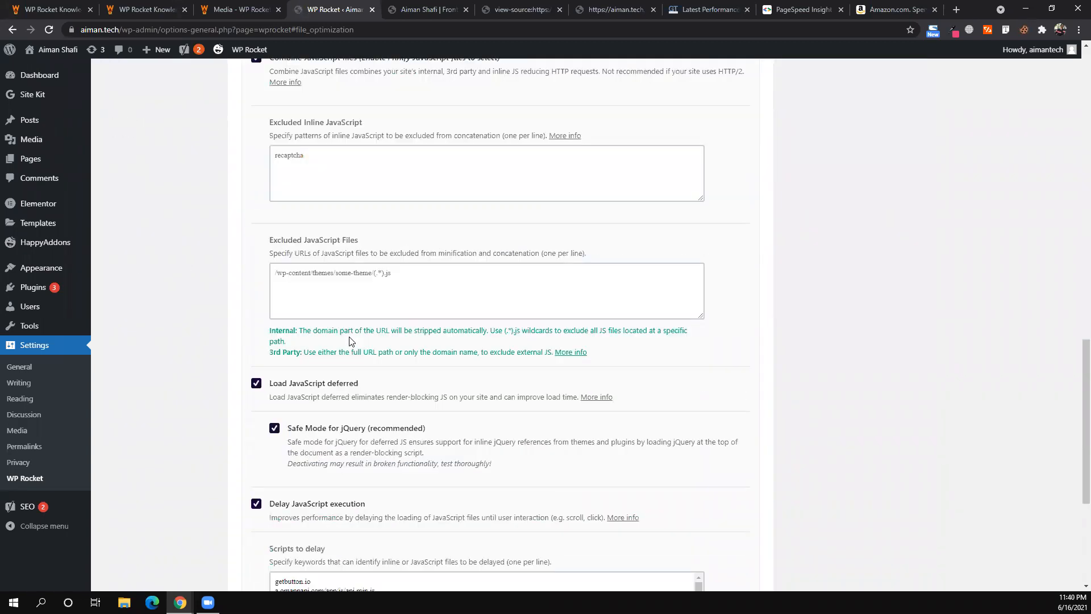
scroll(350, 340, up, 1)
scroll(336, 391, up, 1)
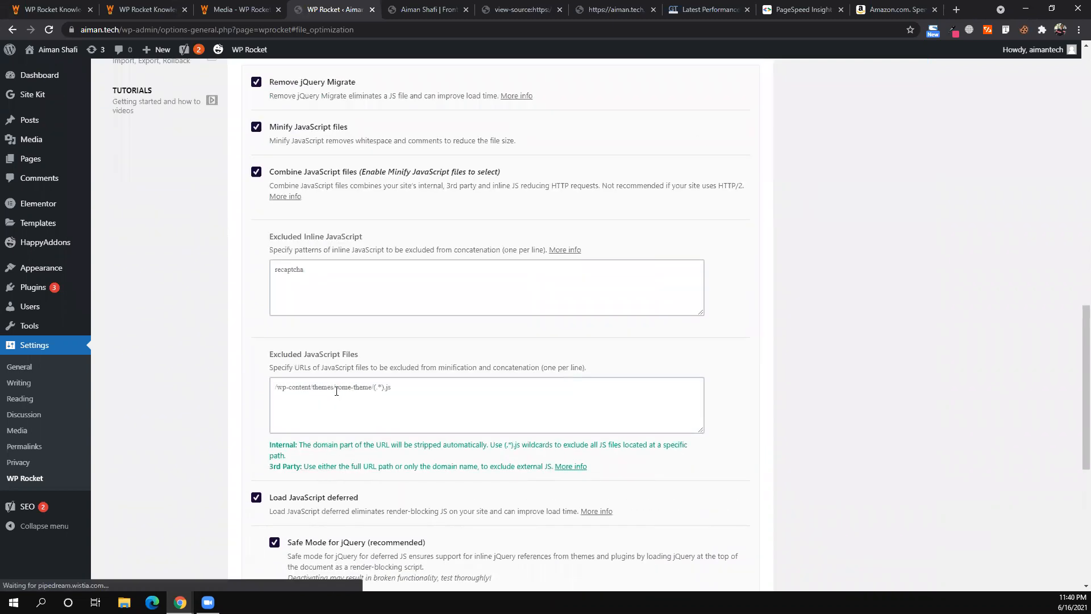
- Place the cursor in the excluded JavaScript files list and review nearby options
click(337, 391)
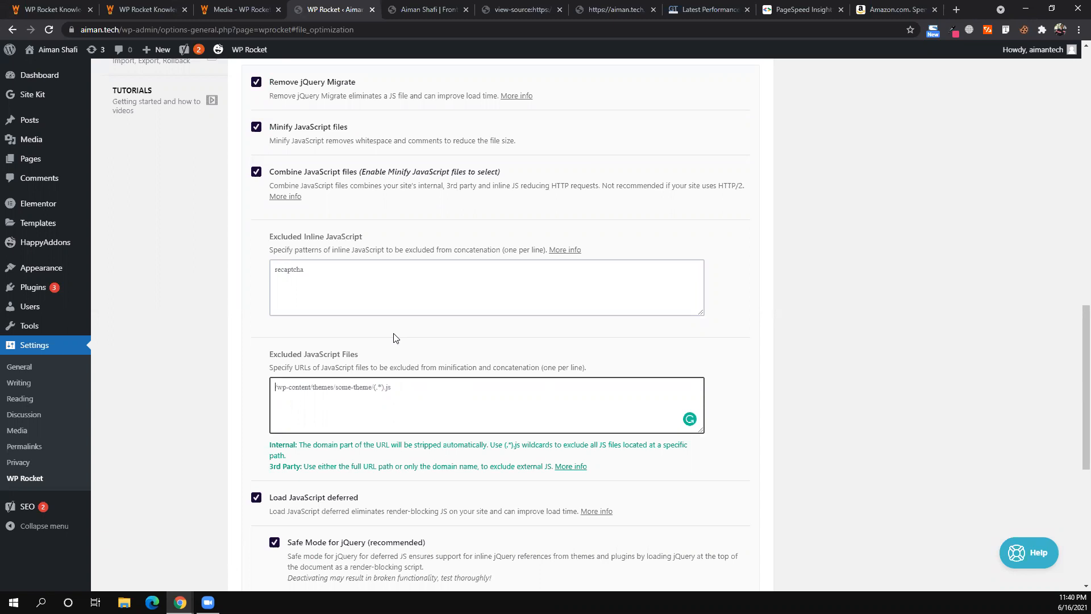
scroll(397, 339, down, 1)
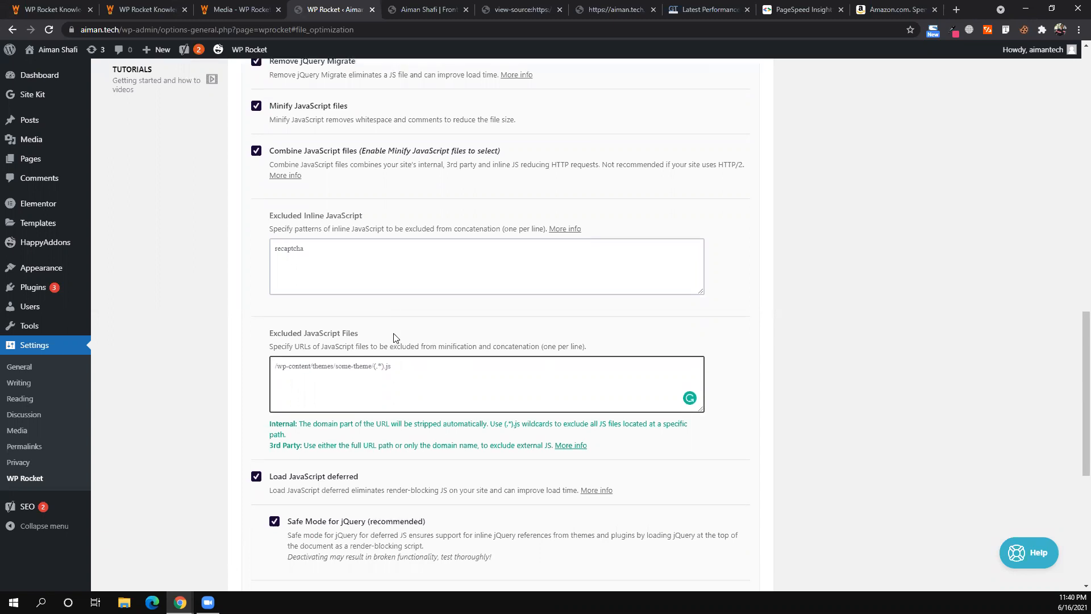
scroll(396, 338, down, 4)
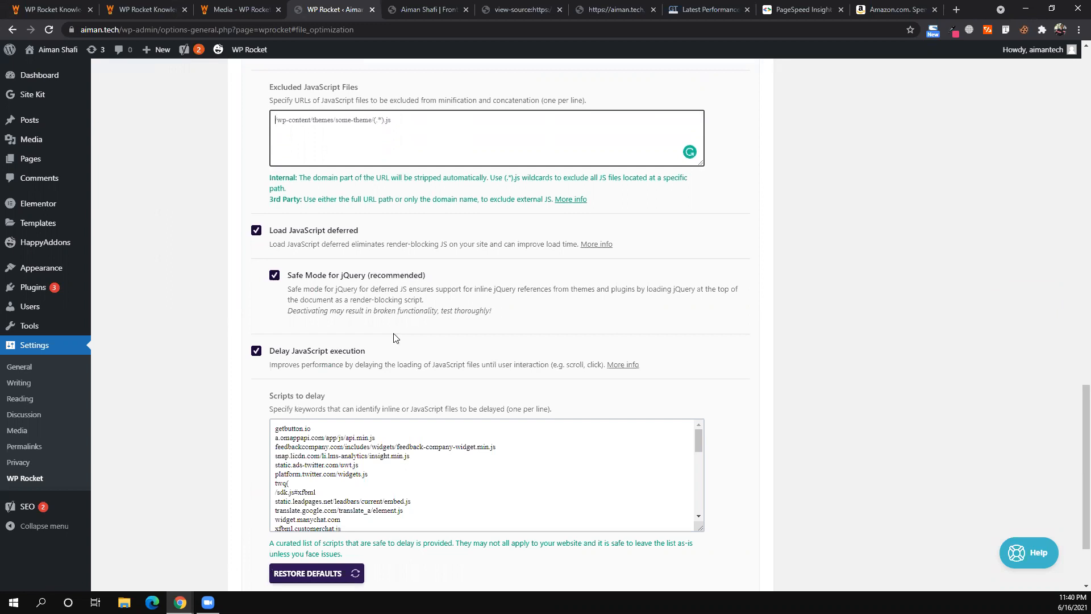
scroll(397, 338, up, 12)
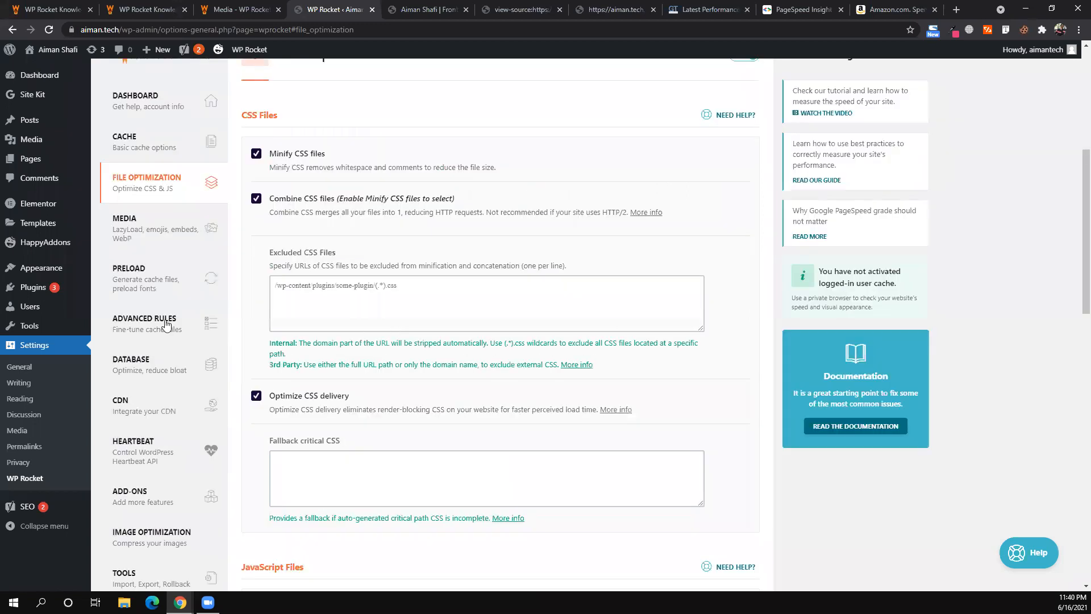
- In WP Rocket Media, enable LazyLoad for images and for iframes/videos with YouTube preview images, then save
click(166, 322)
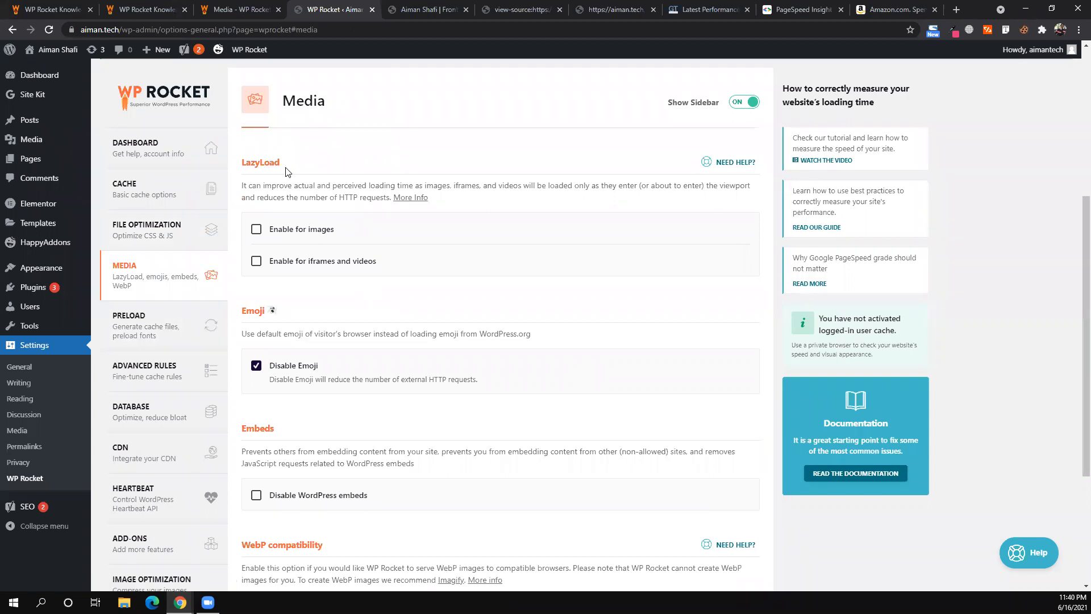
click(257, 233)
click(257, 263)
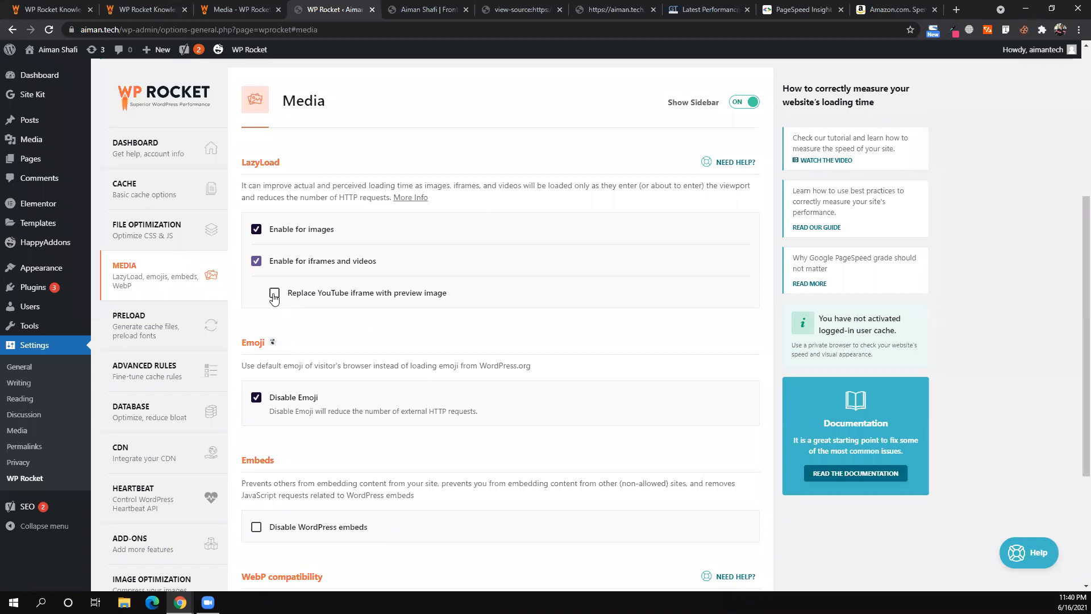
click(274, 294)
scroll(284, 520, down, 3)
click(281, 519)
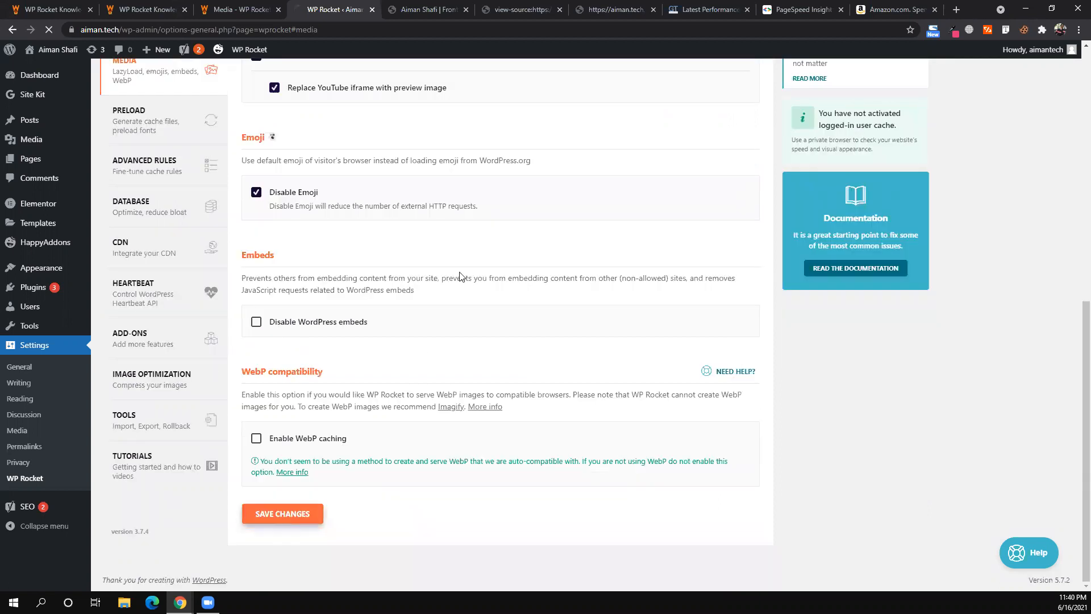
scroll(460, 277, up, 2)
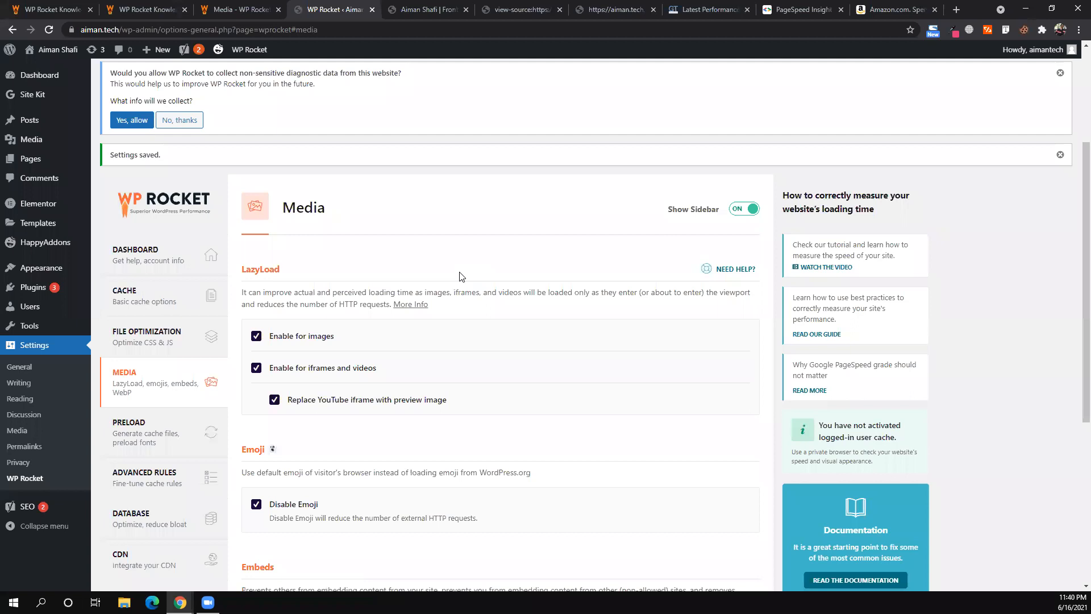
scroll(461, 277, down, 2)
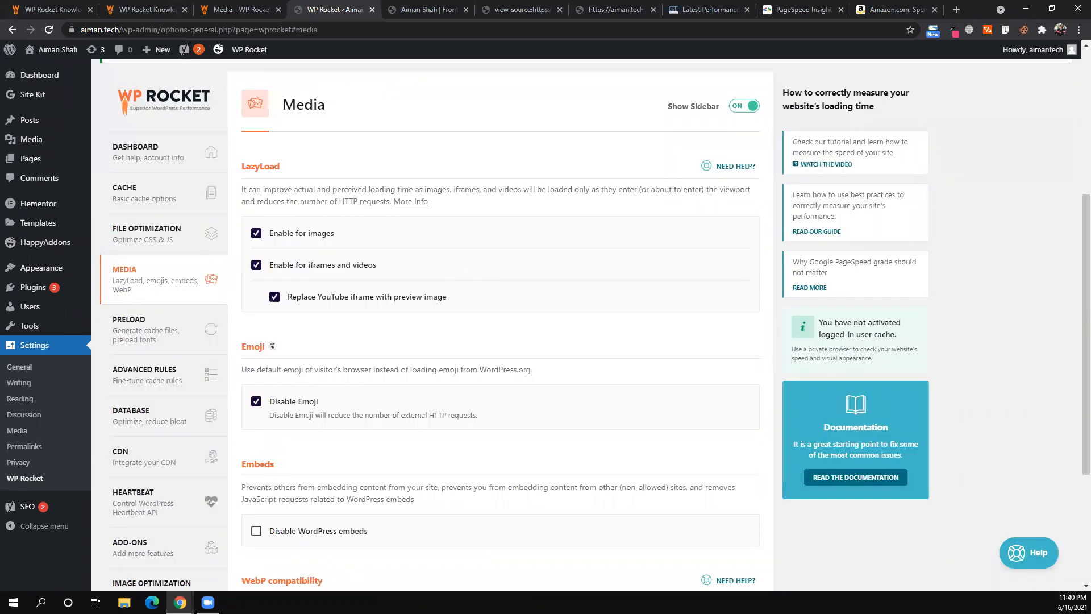
- Reload the aiman.tech page in the existing incognito window
mouse_move(181, 602)
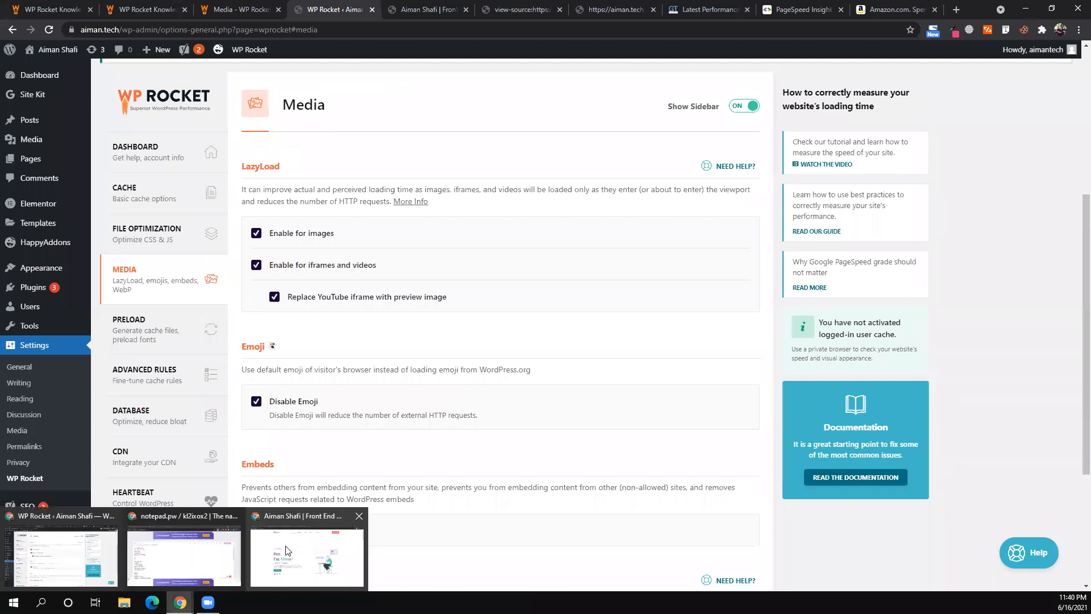
click(307, 557)
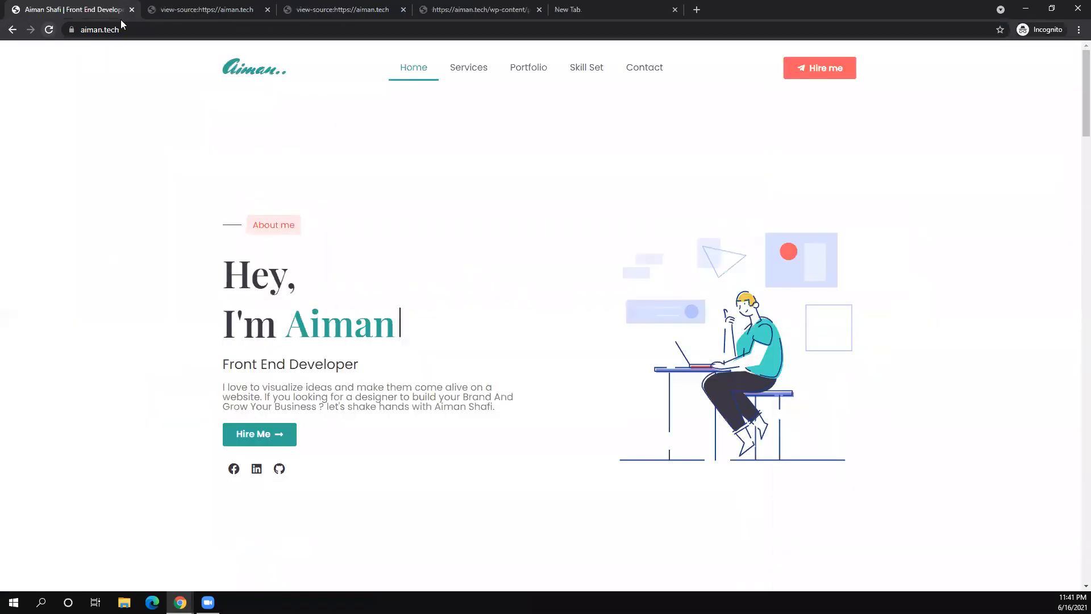
key(F5)
- Copy the aiman.tech address and load it in a new incognito window
click(144, 31)
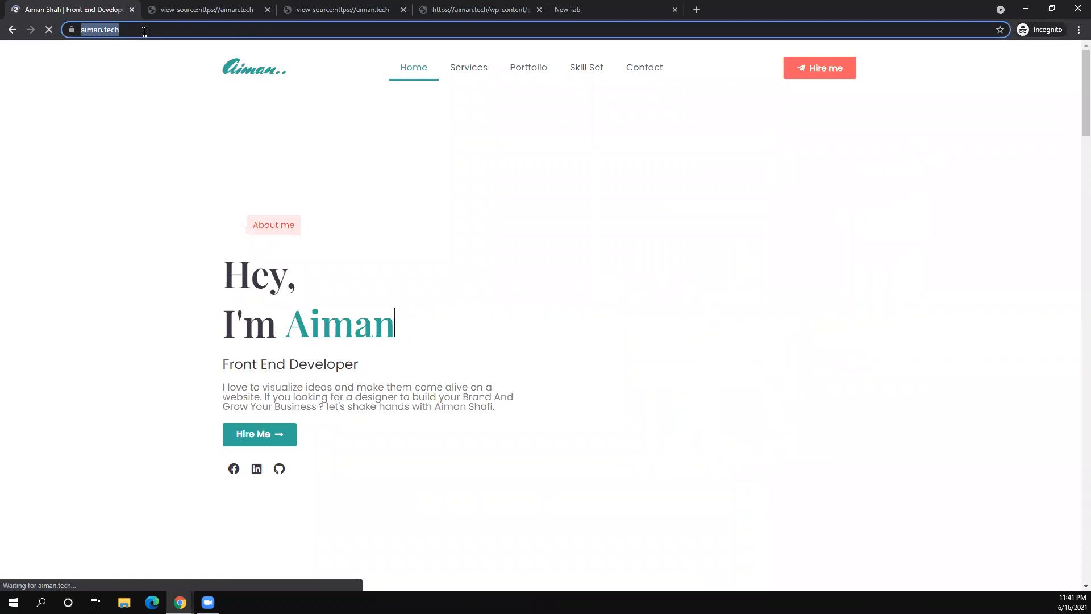
key(ctrl+c)
key(ctrl+shift+n)
key(ctrl+v)
key(Return)
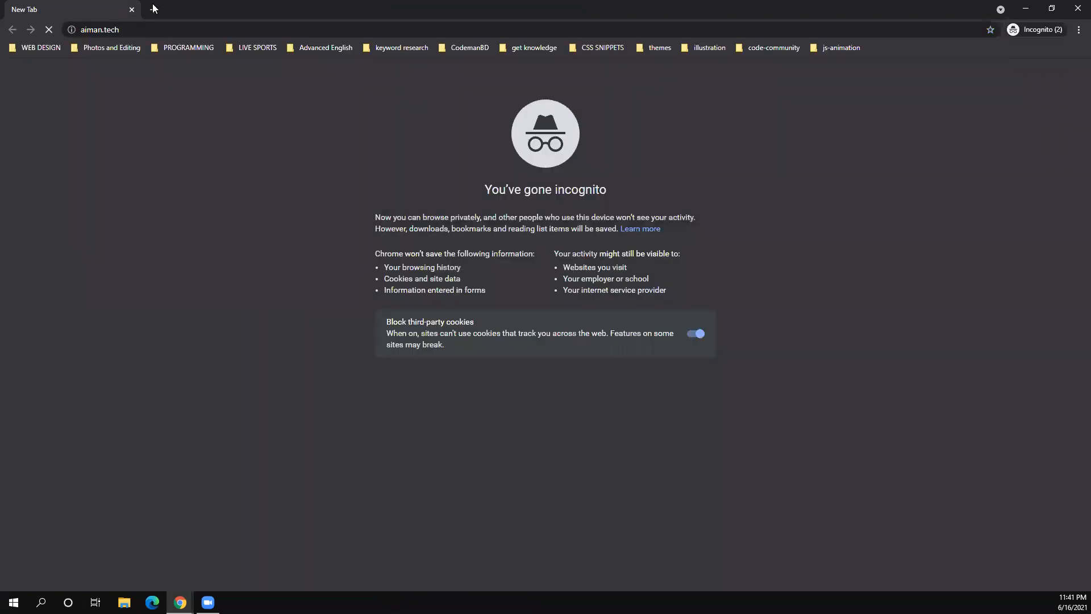
click(119, 30)
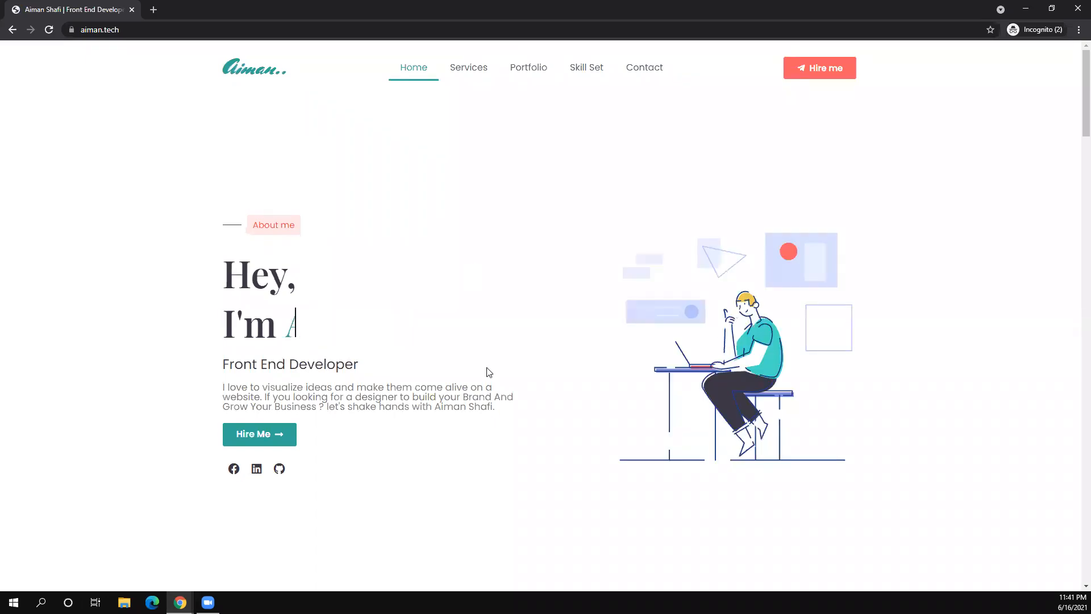
right_click(482, 395)
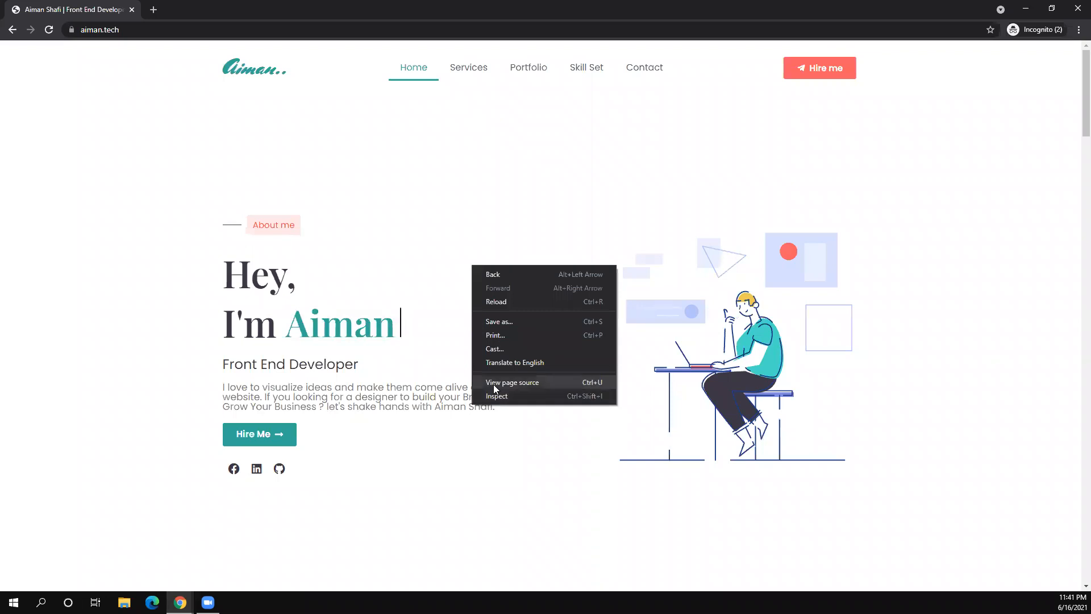
- Inspect the incognito aiman.tech page and show the DevTools Network panel
click(502, 403)
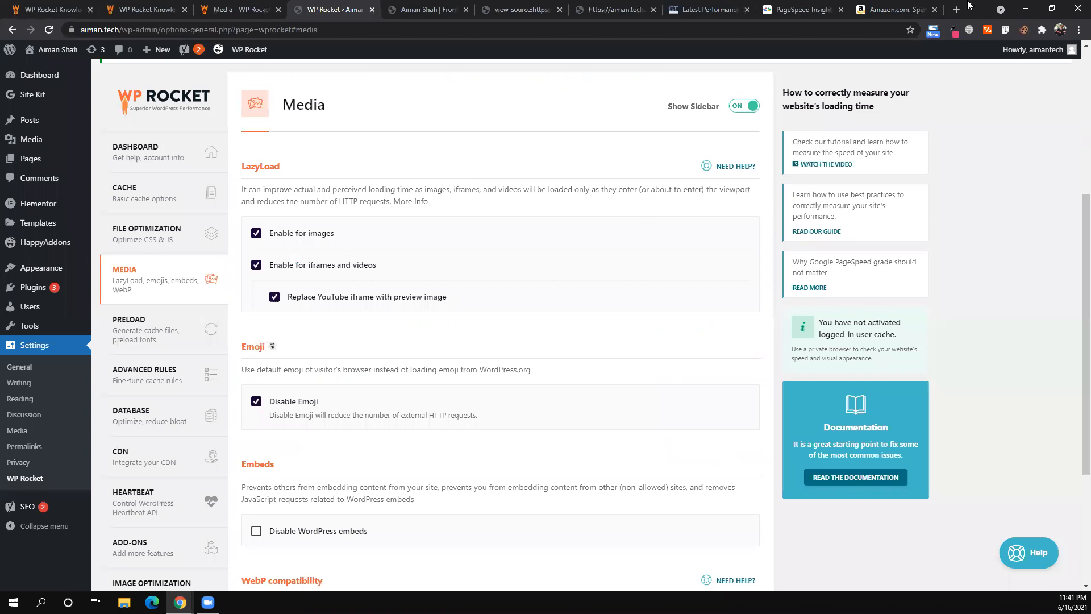
click(1025, 9)
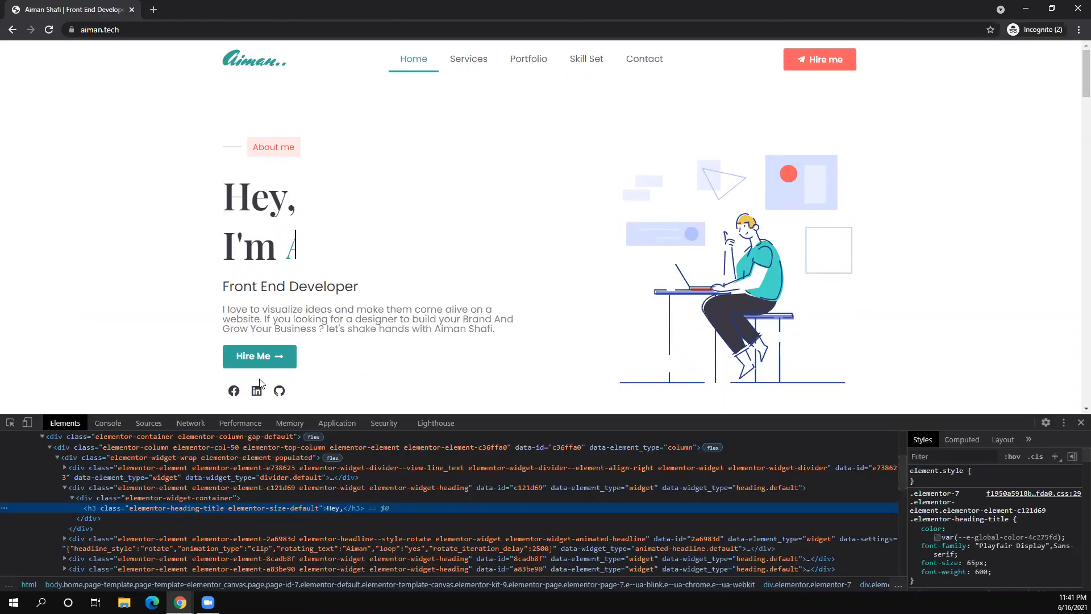
click(189, 428)
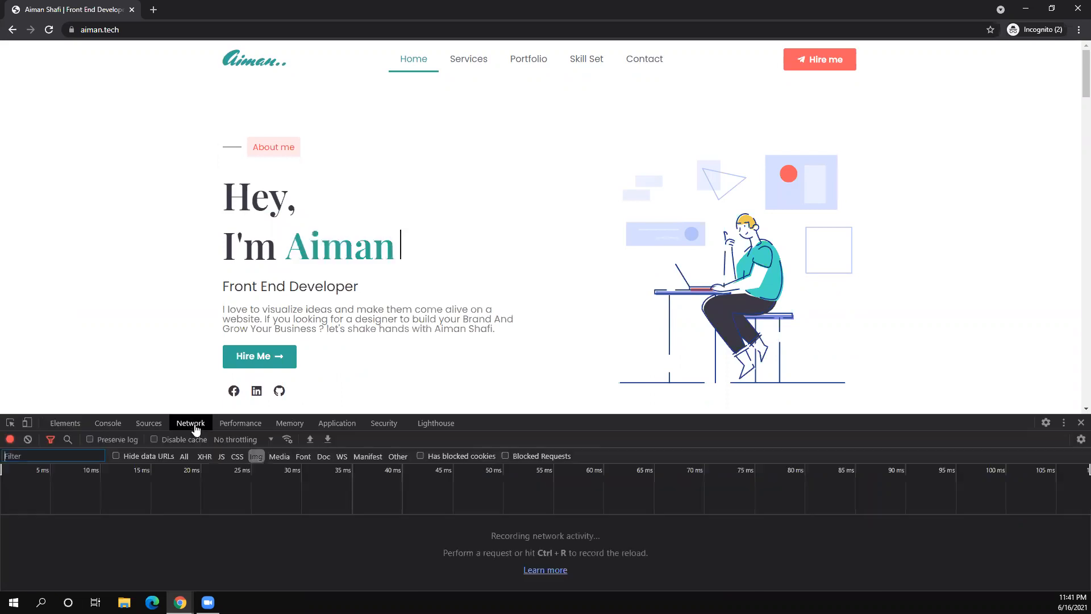
click(51, 441)
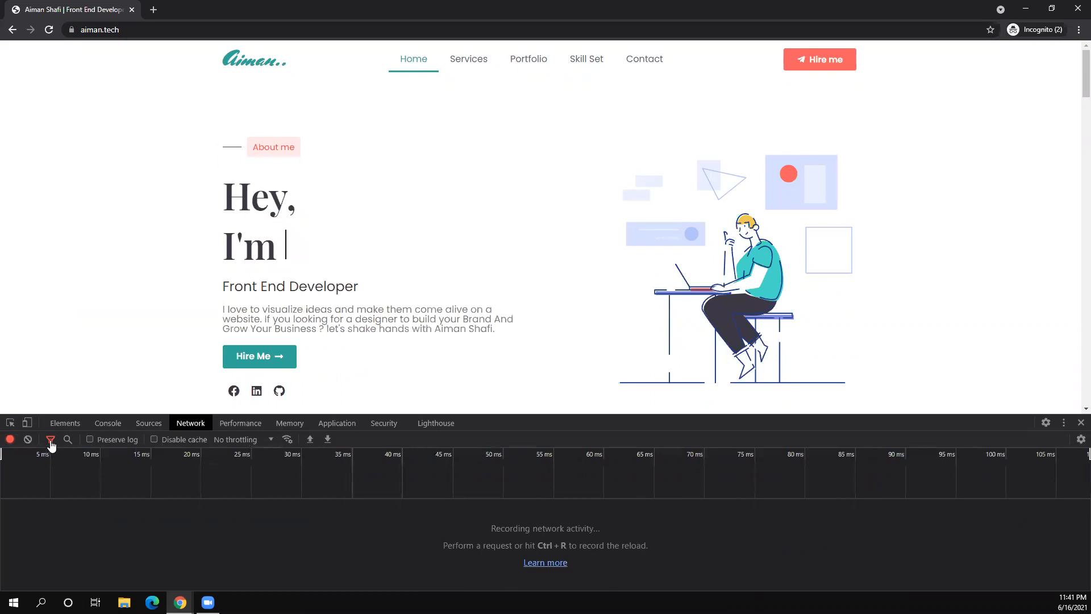
click(51, 441)
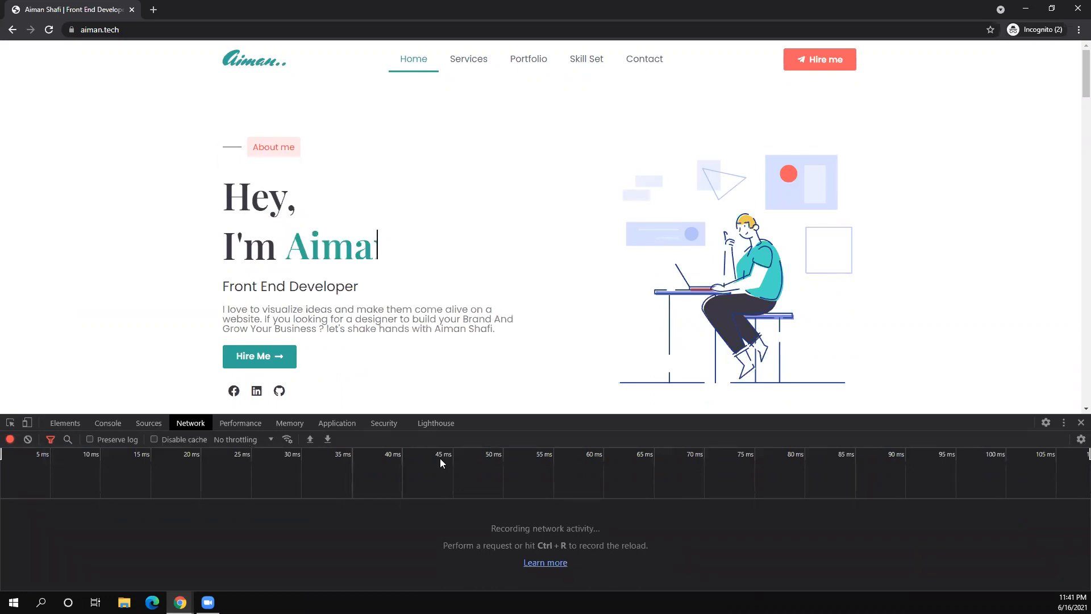
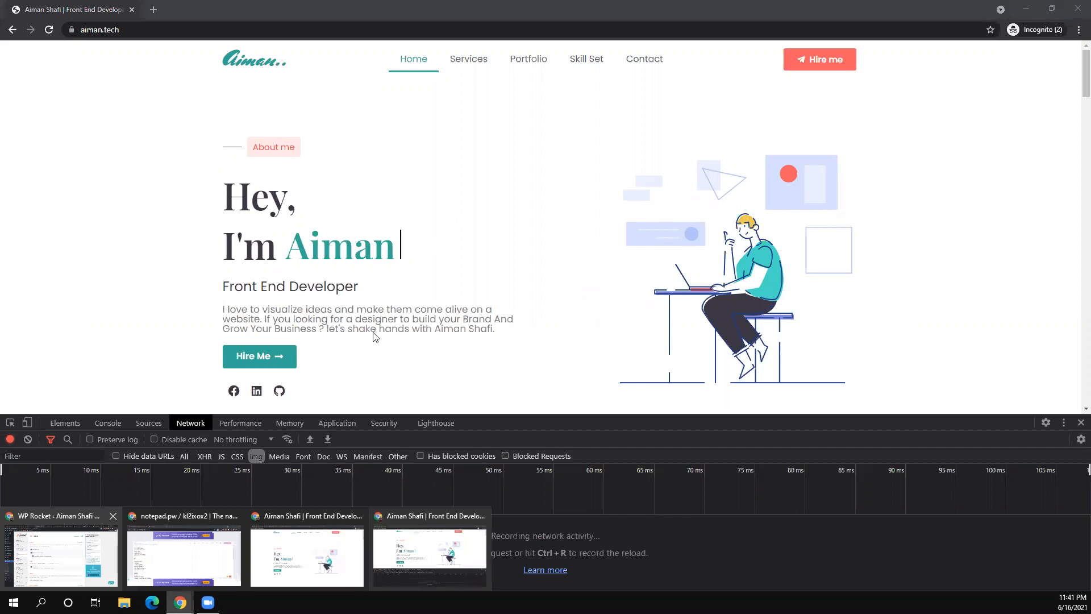
- Scroll partway down the incognito aiman.tech homepage while resizing the DevTools Network pane
click(61, 556)
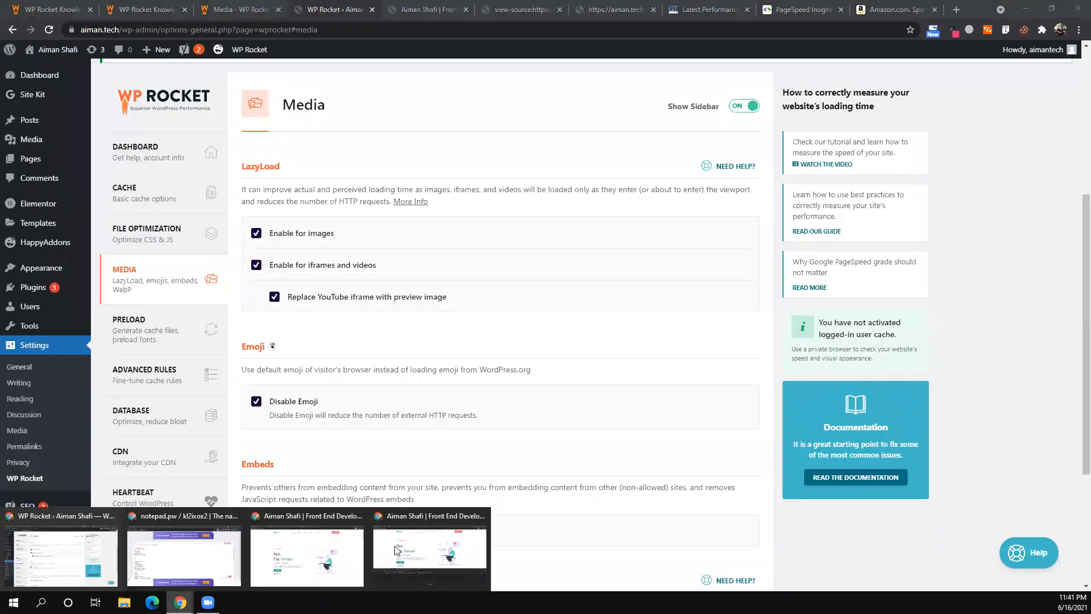
click(396, 550)
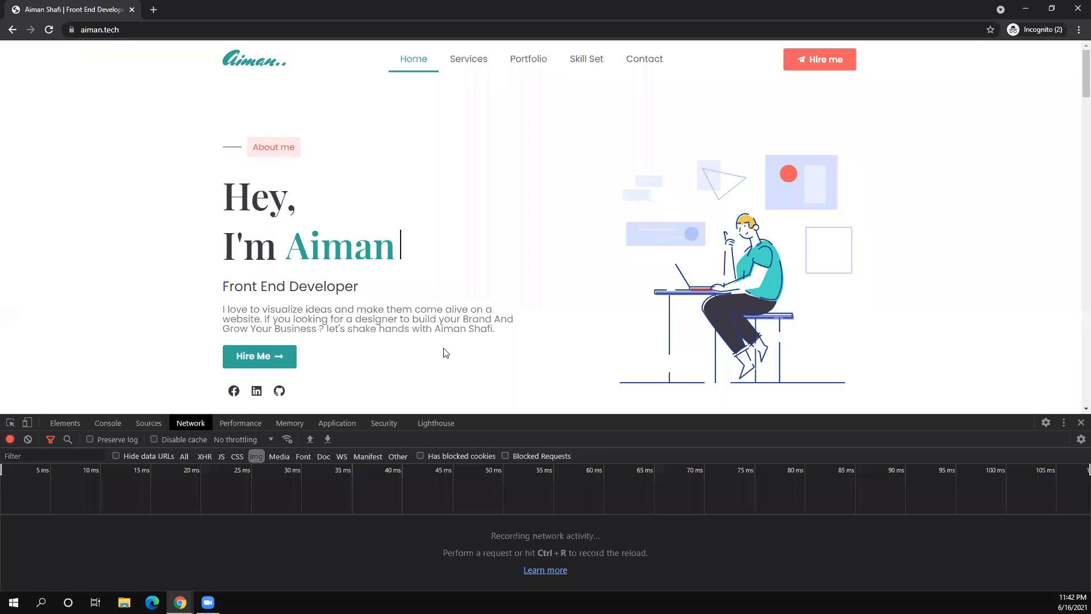
scroll(445, 353, down, 2)
scroll(446, 353, down, 2)
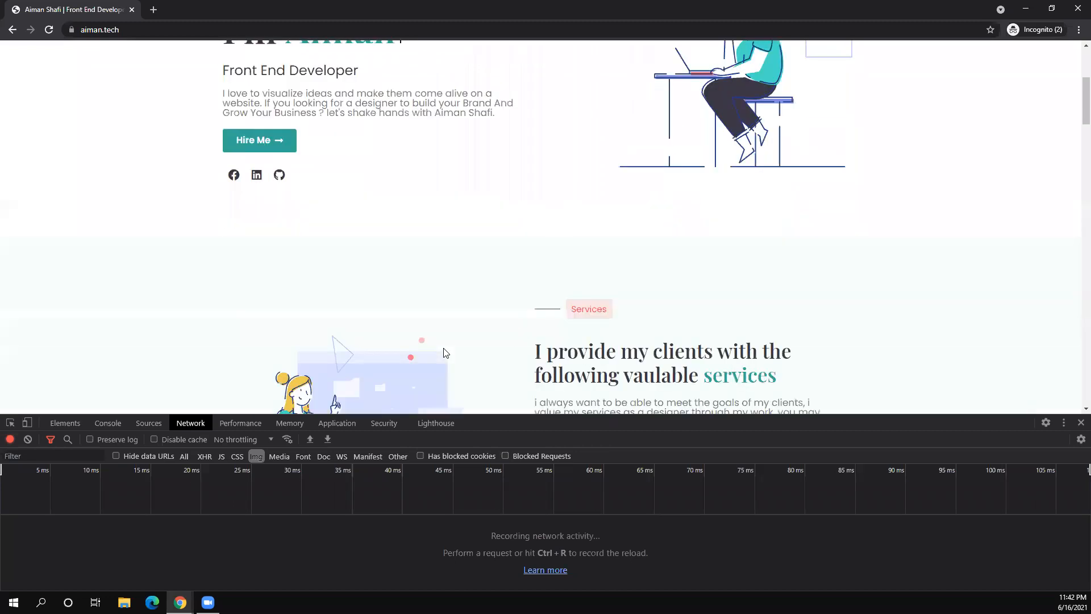
scroll(364, 287, down, 3)
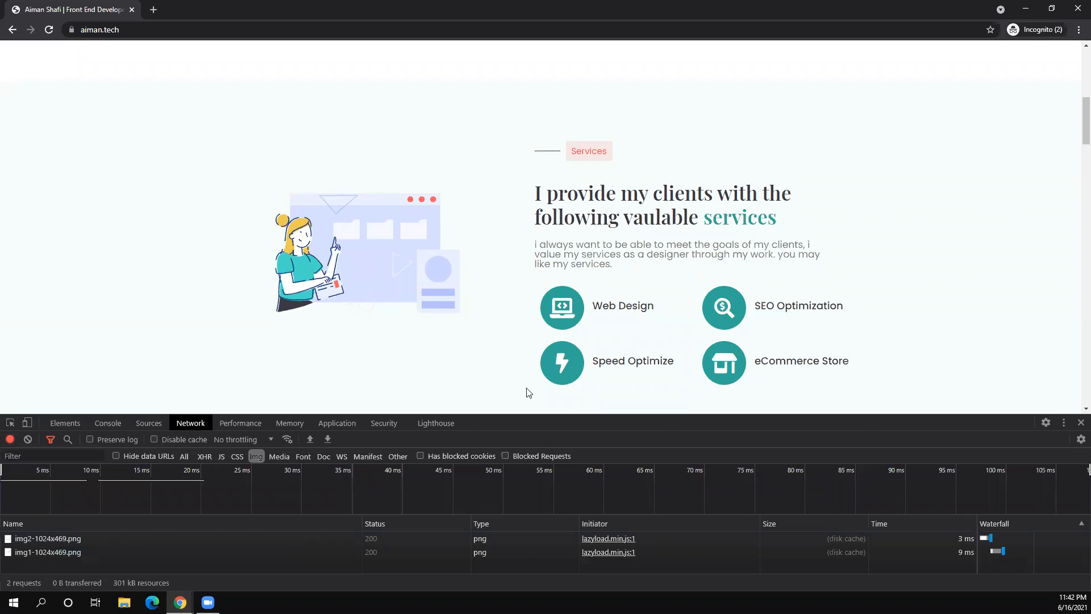
drag(532, 419, 533, 183)
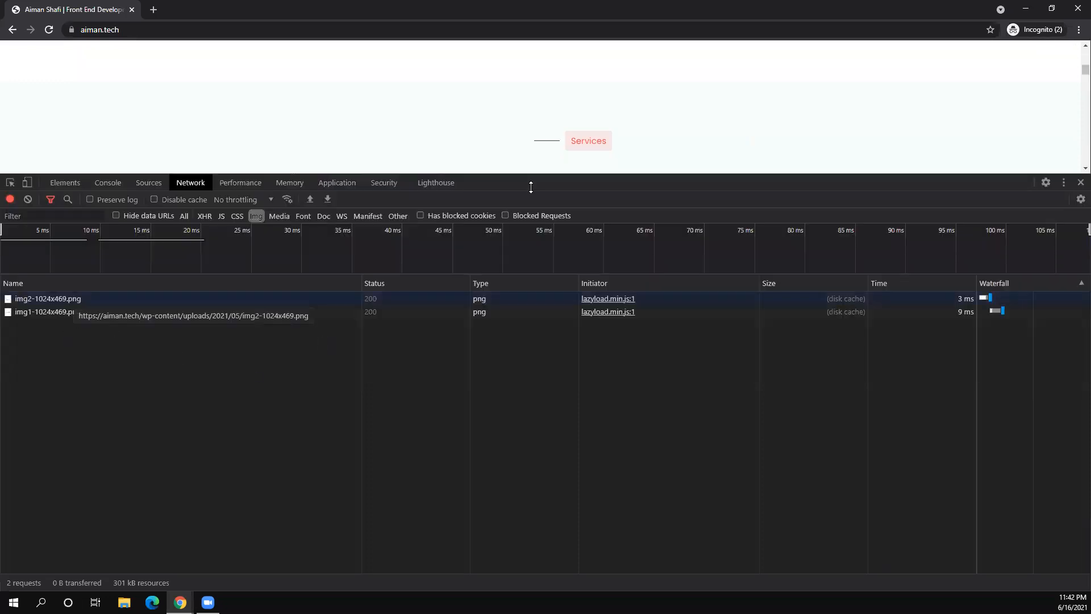
drag(521, 275, 516, 343)
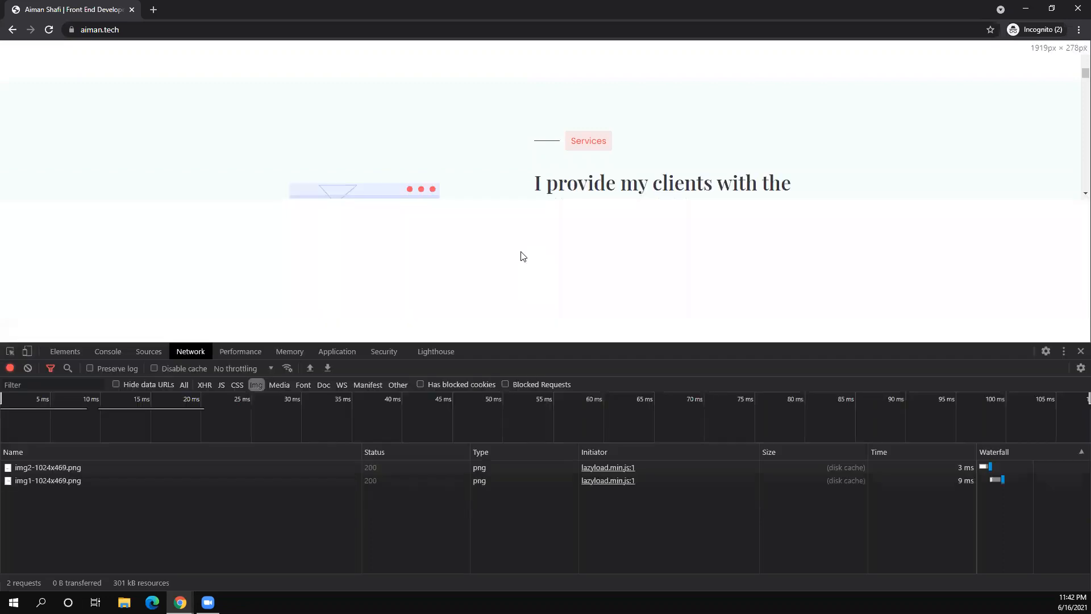
scroll(521, 251, down, 7)
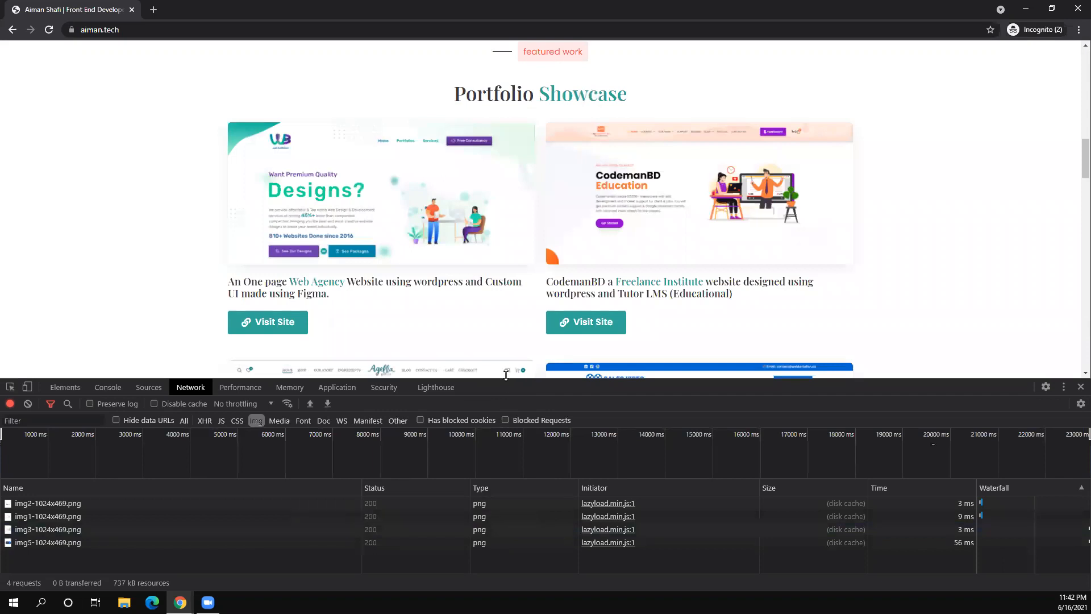
- Scroll on to the footer until 14 lazy-loaded image requests appear in the Network log
drag(288, 379, 522, 363)
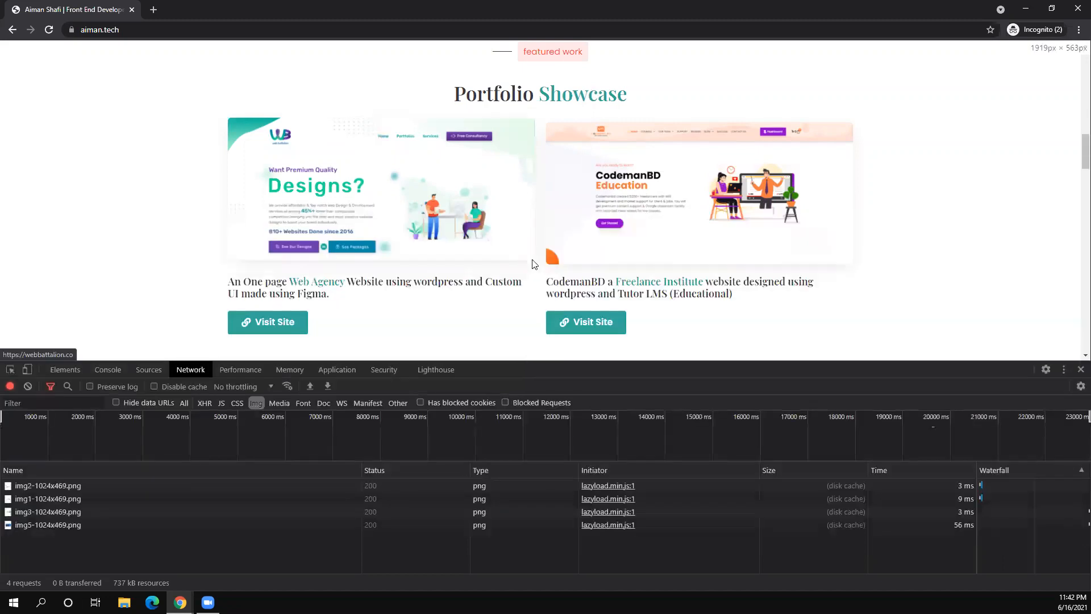
scroll(711, 233, down, 1)
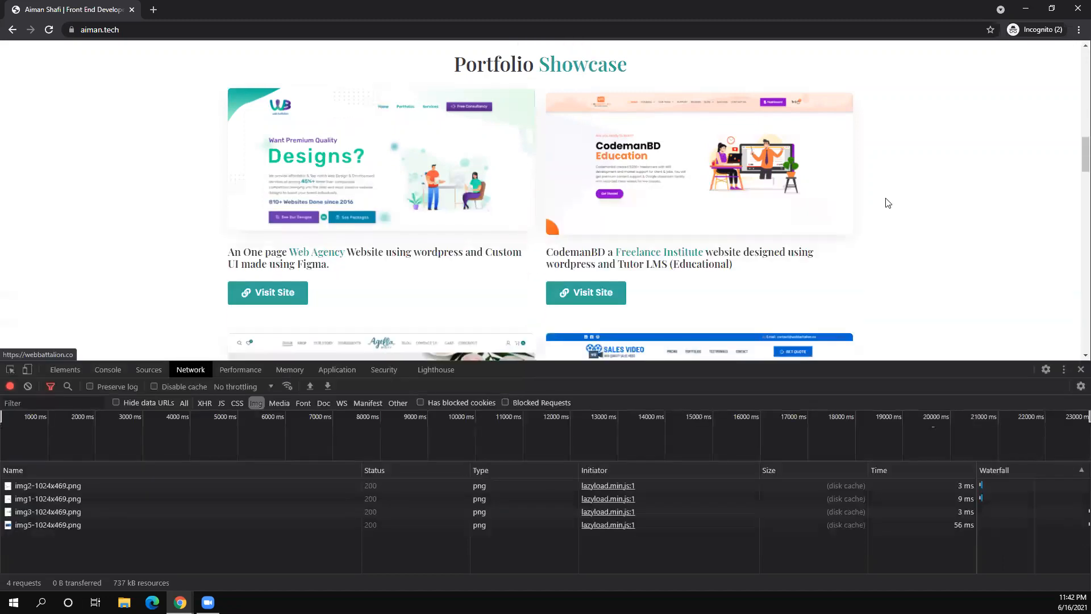
scroll(919, 203, up, 5)
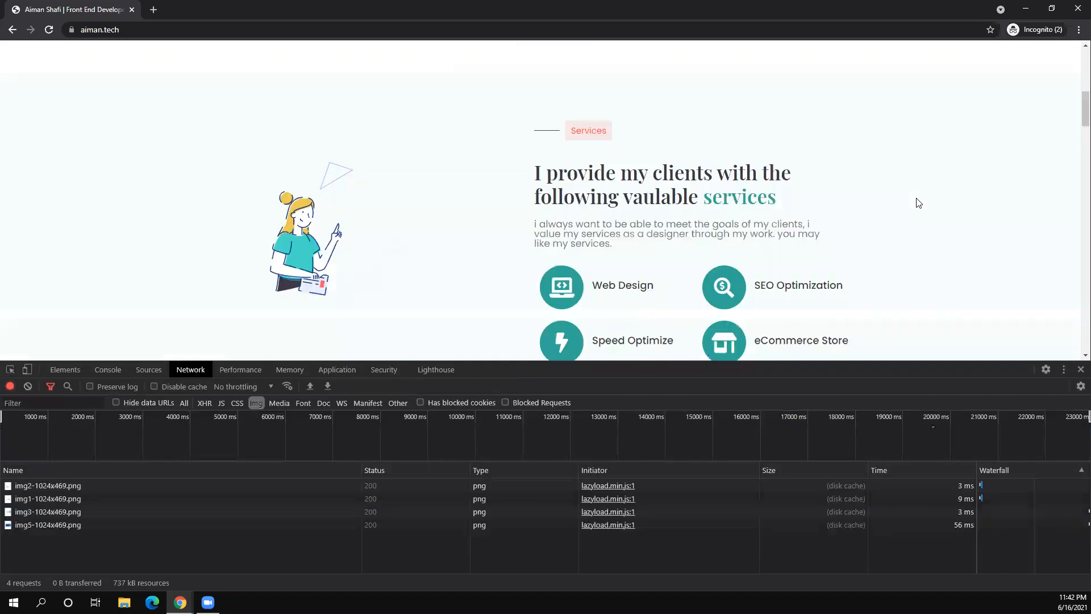
scroll(919, 203, up, 2)
scroll(918, 202, down, 3)
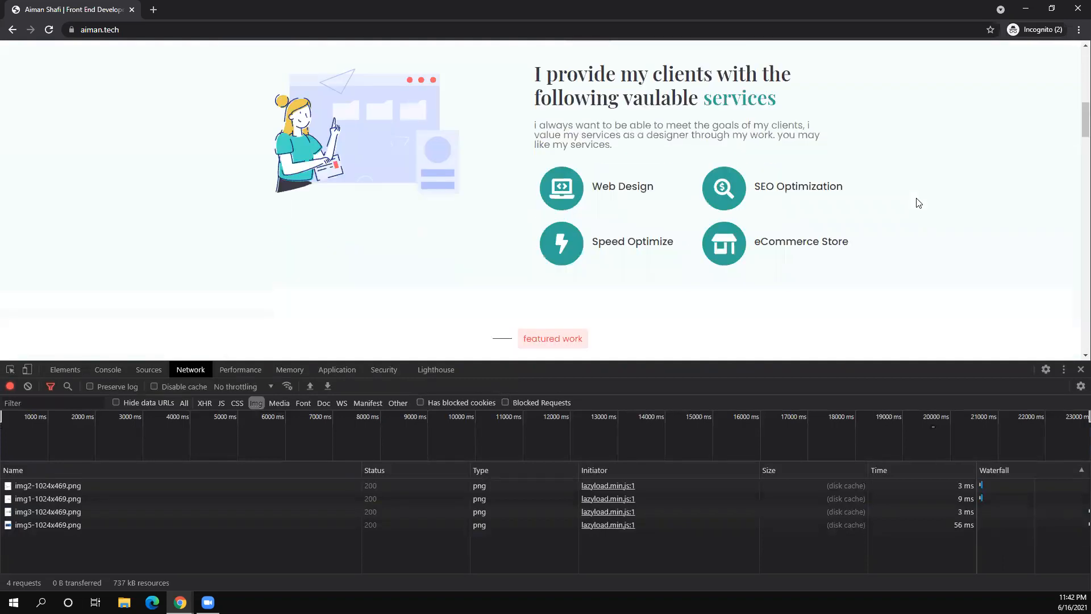
scroll(919, 203, down, 3)
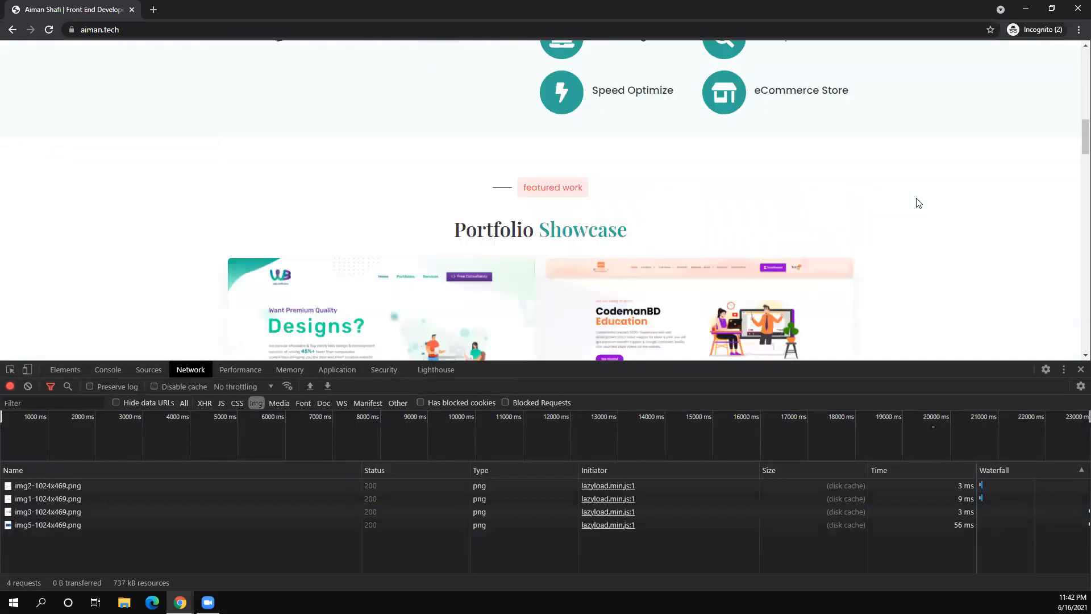
scroll(919, 203, down, 10)
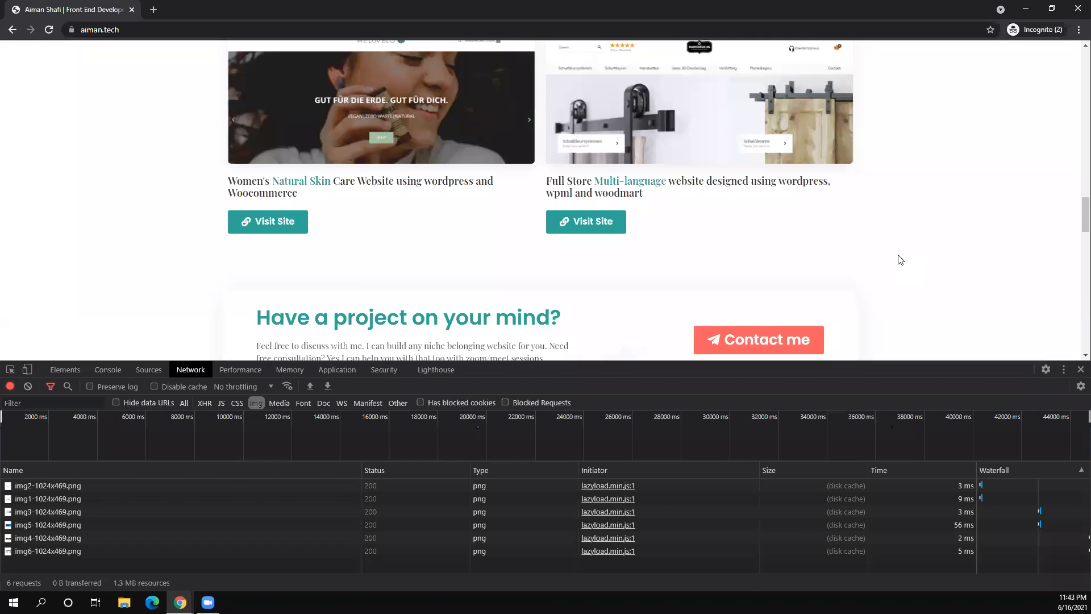
scroll(901, 260, down, 5)
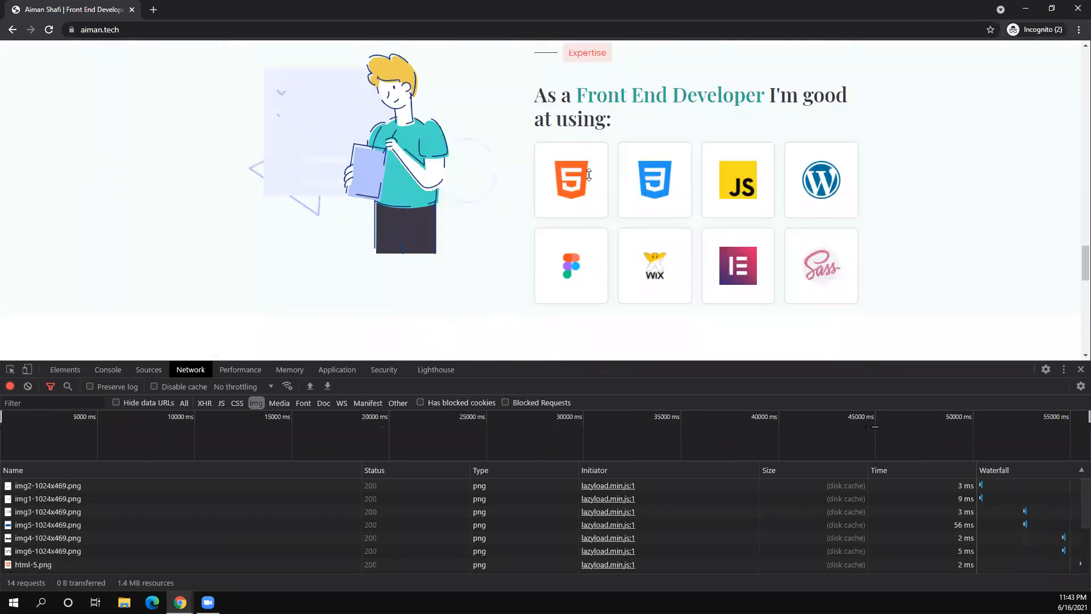
drag(441, 360, 441, 354)
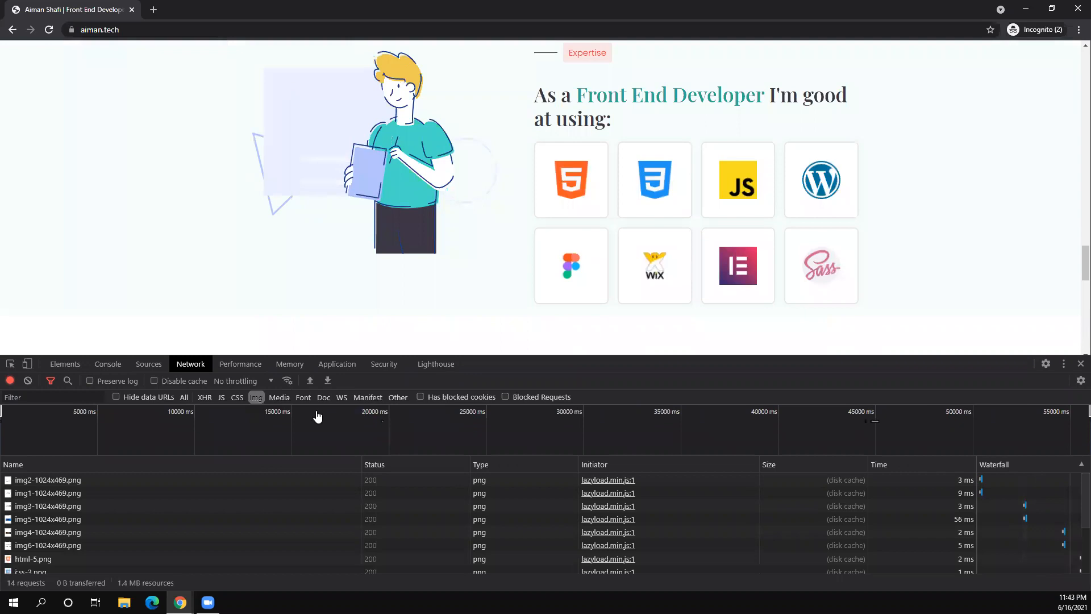
drag(317, 416, 551, 208)
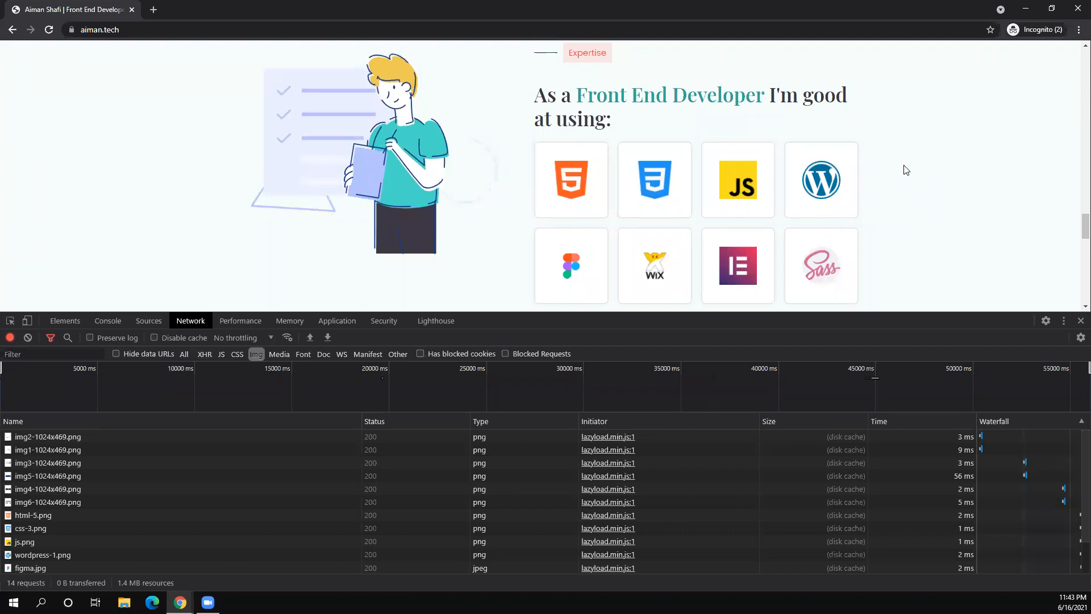
scroll(906, 170, down, 1)
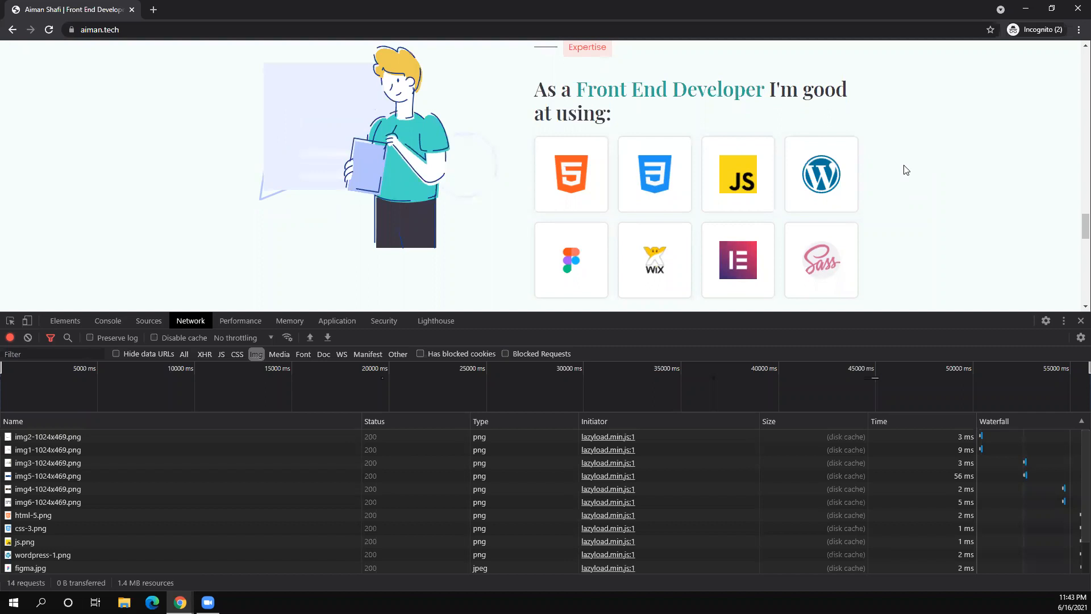
scroll(906, 170, down, 10)
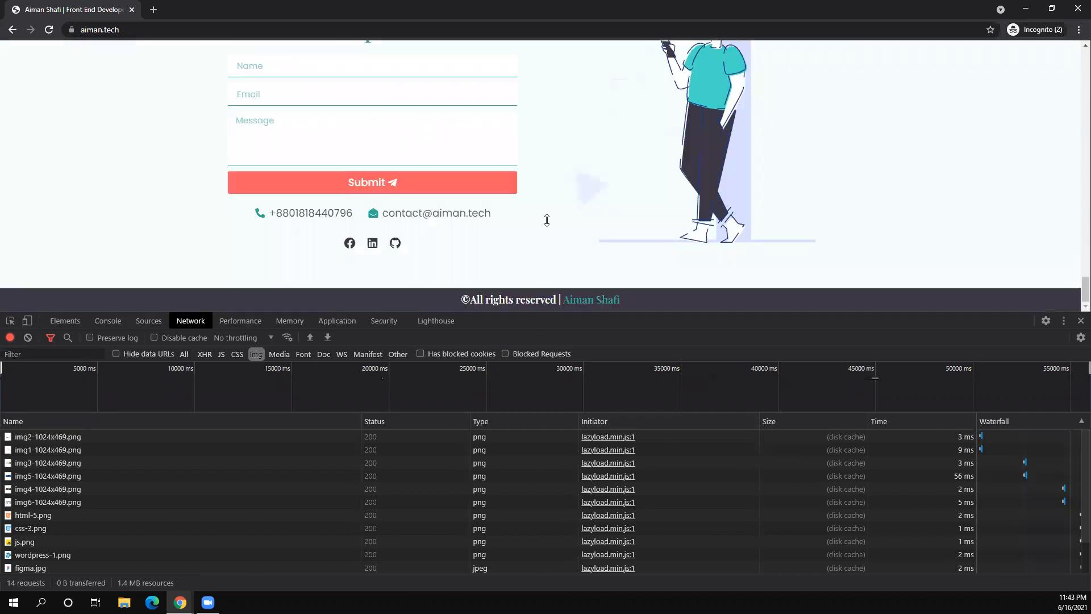
- Resize the Network panel and check the lazyload.min.js call stacks behind the 14 image requests
drag(545, 145, 545, 146)
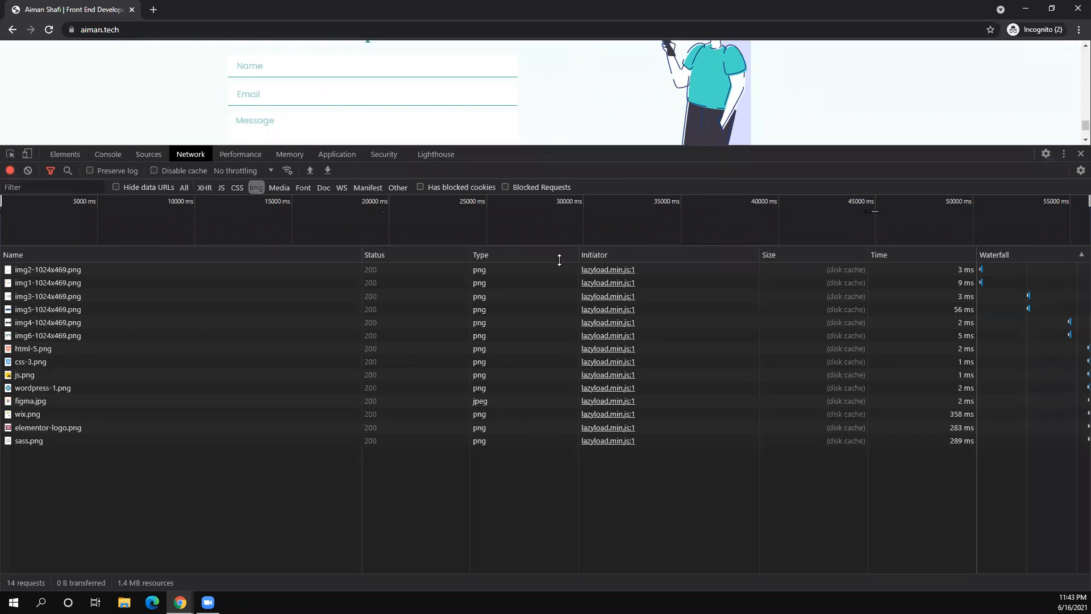
drag(558, 257, 558, 258)
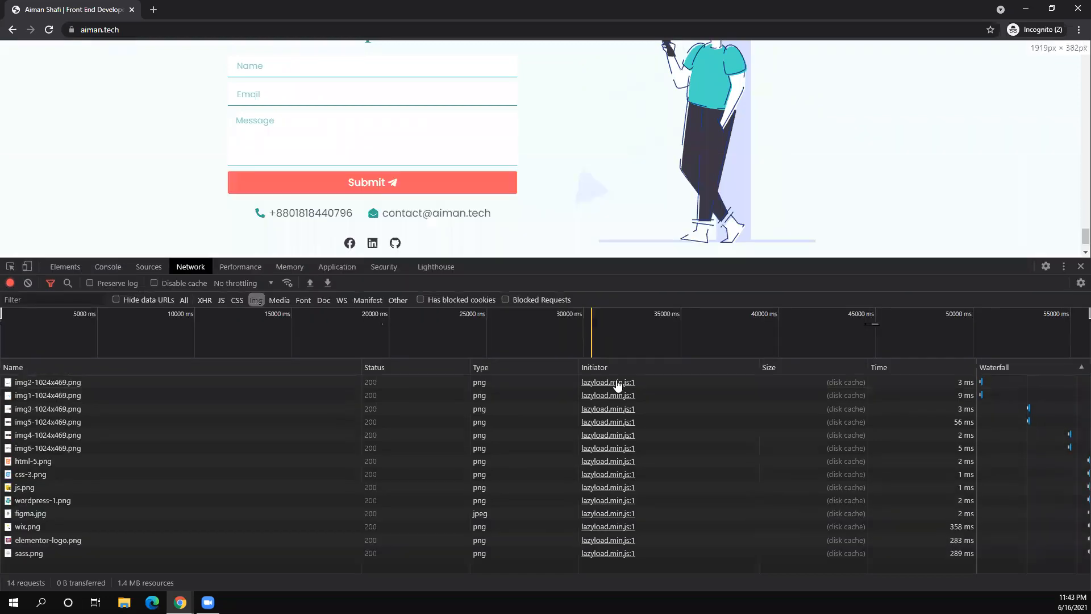
mouse_move(612, 400)
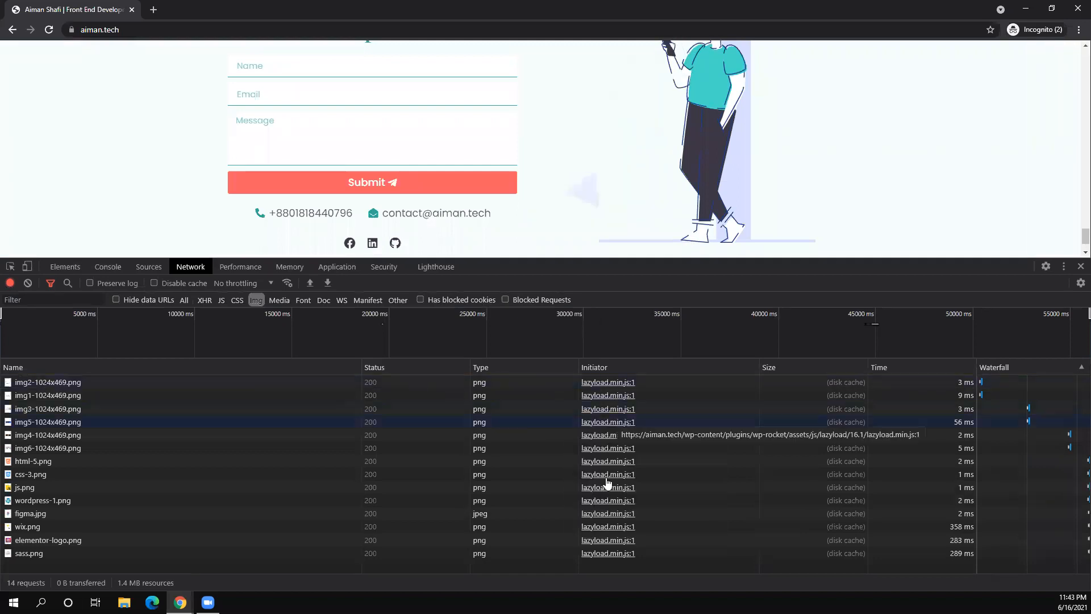
mouse_move(608, 483)
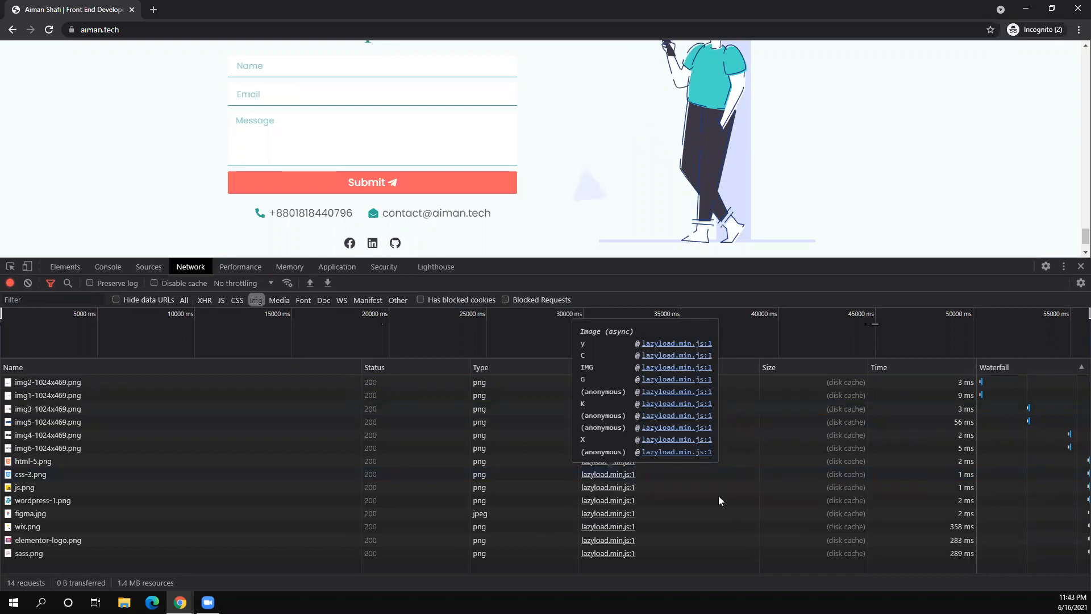
mouse_move(616, 425)
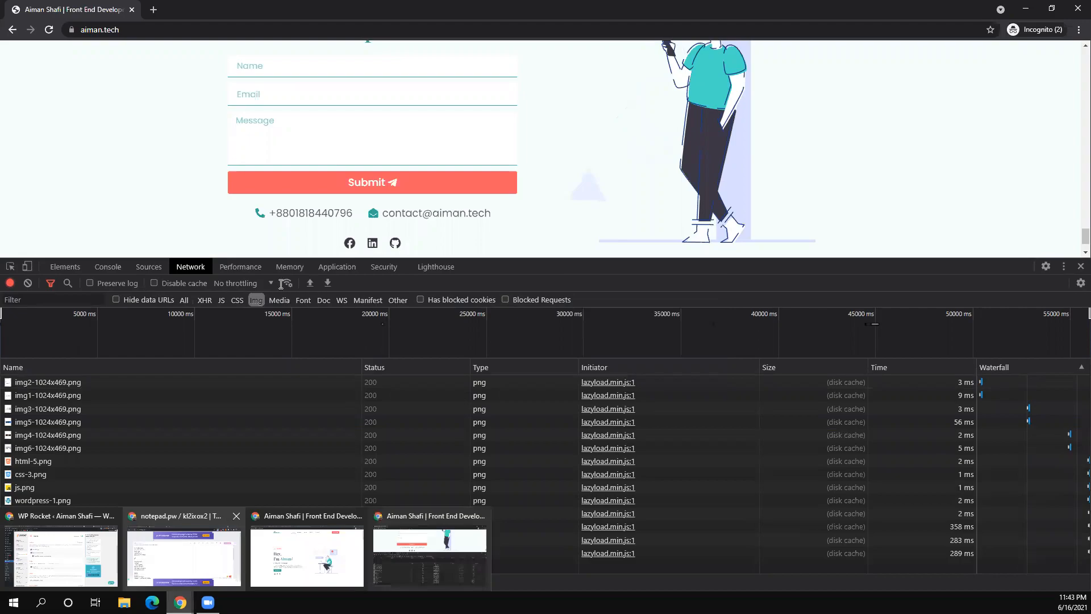
key(alt+Tab)
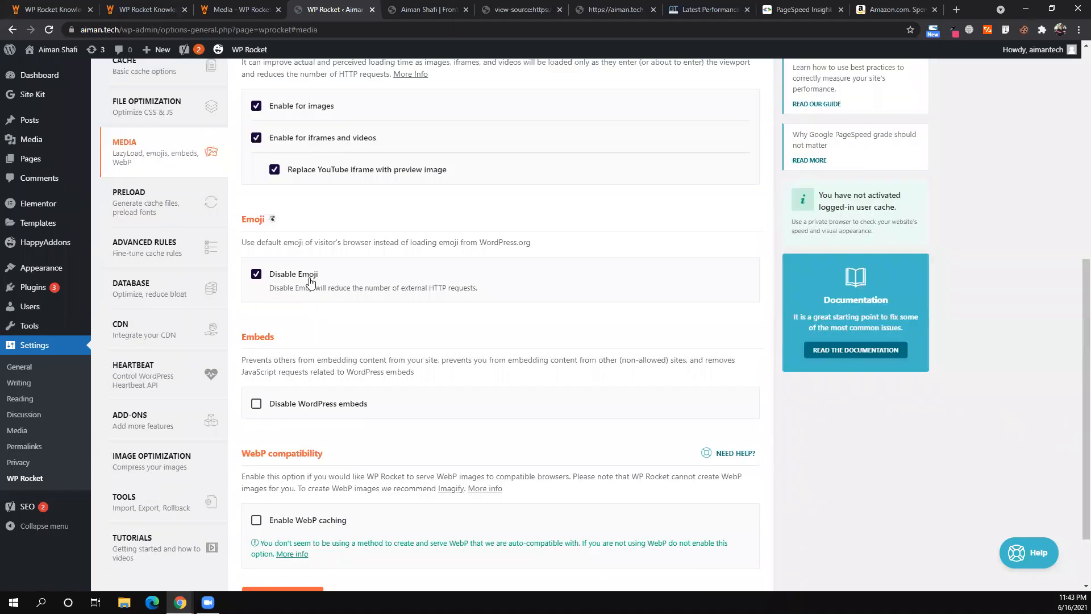
- Toggle Disable Emoji off and back on, then save the WP Rocket Media settings
click(257, 277)
click(258, 277)
scroll(278, 524, down, 2)
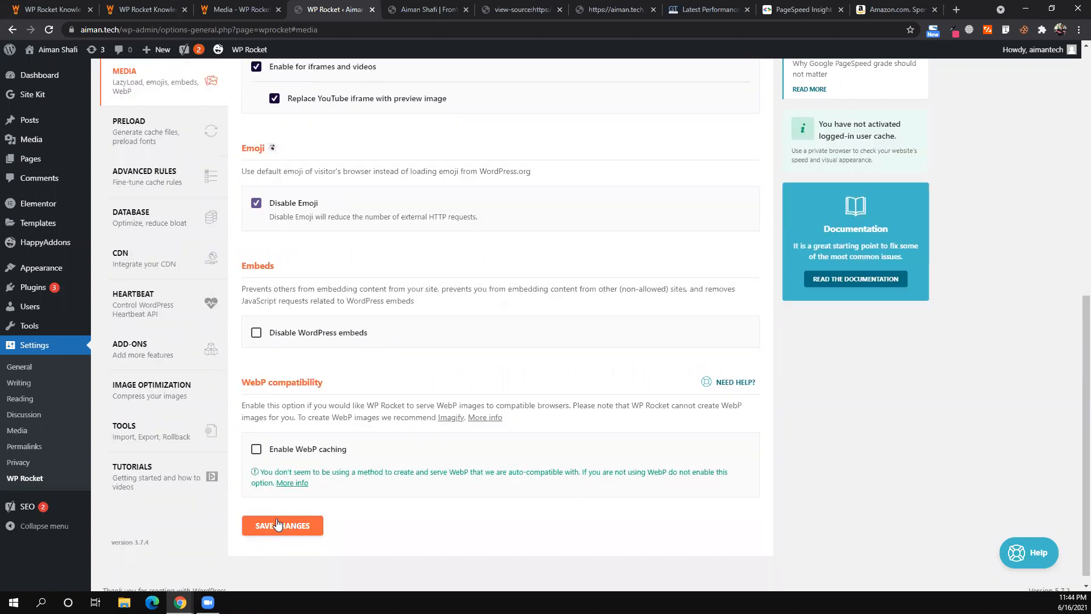
click(283, 525)
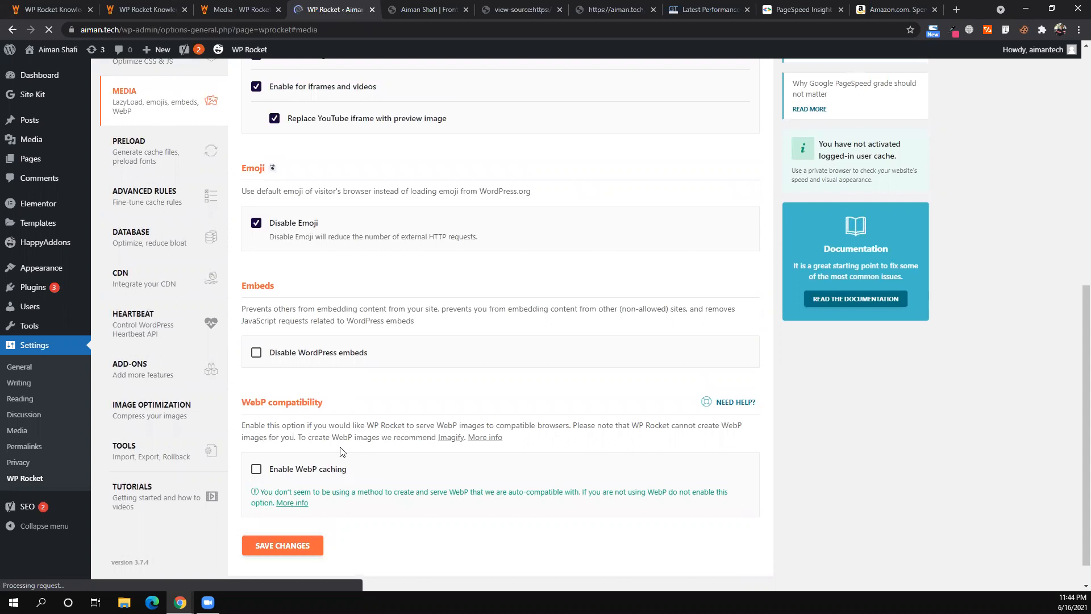
scroll(342, 452, up, 1)
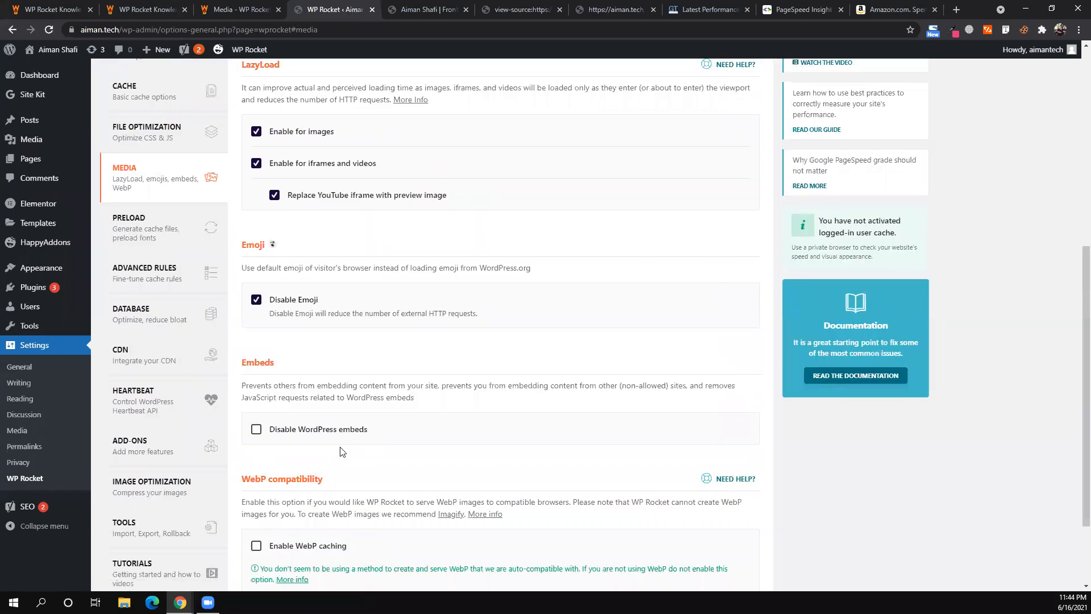
- In WP Rocket Preload, read the Preload Cache description and tick 'Activate sitemap-based cache preloading'
click(169, 217)
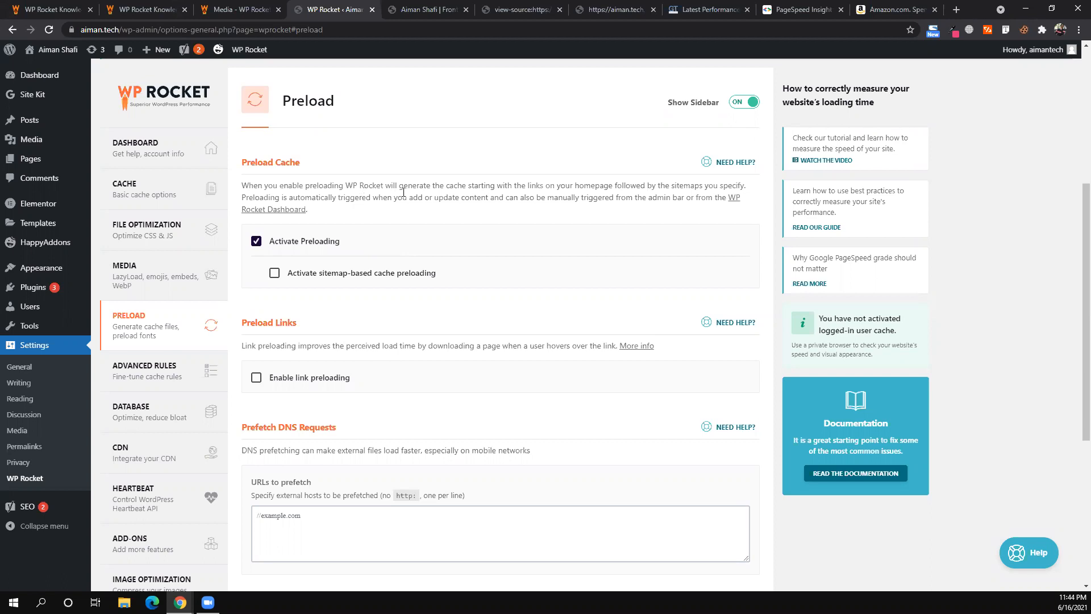
triple_click(513, 186)
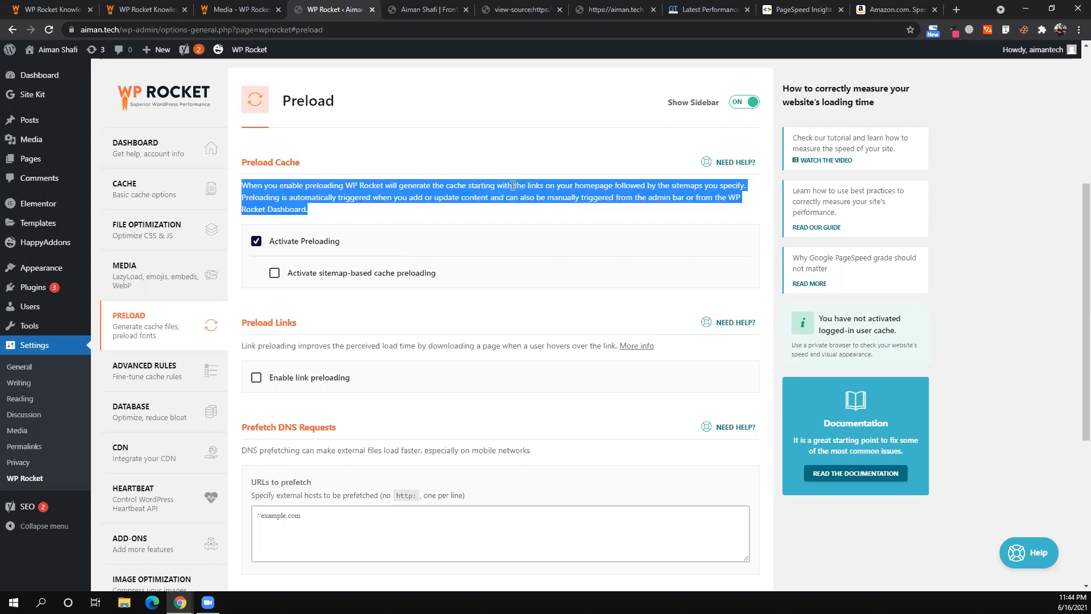
click(564, 228)
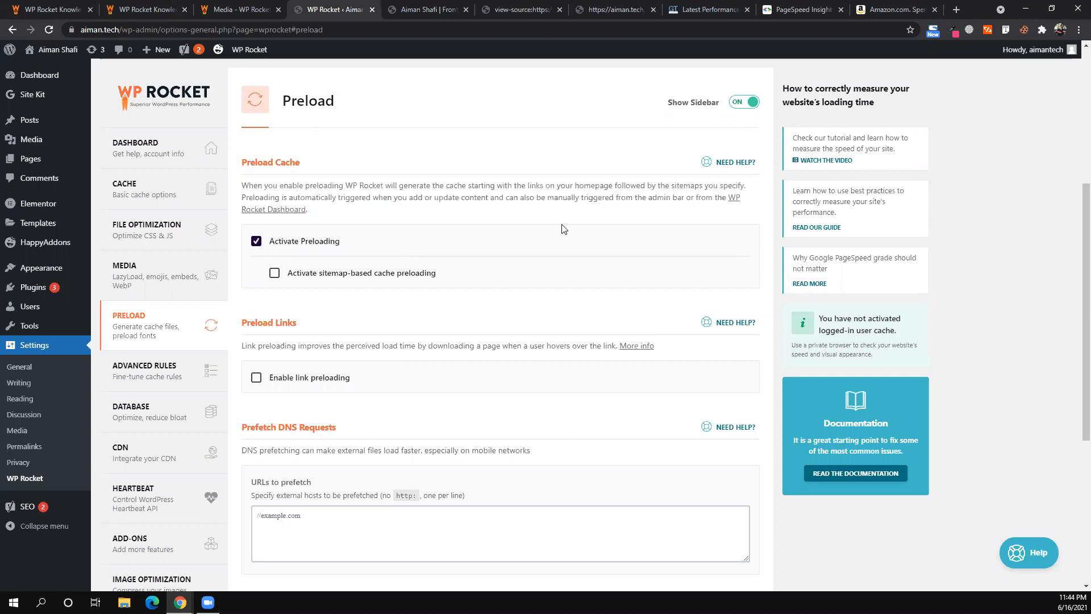
click(275, 274)
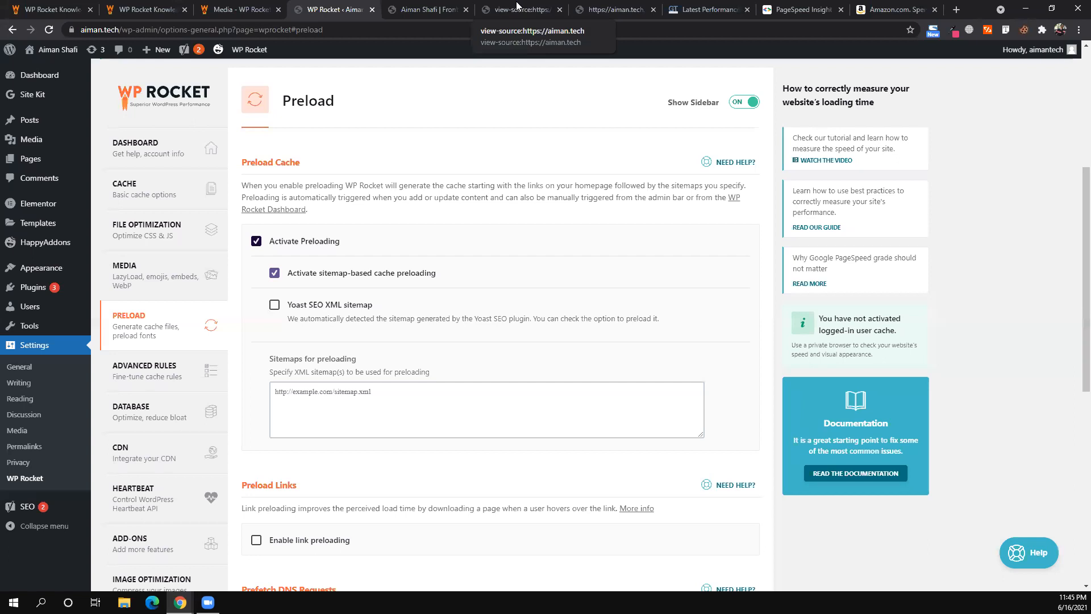
- Load aiman.tech/wp-sitemap.xml in the next browser tab
click(501, 11)
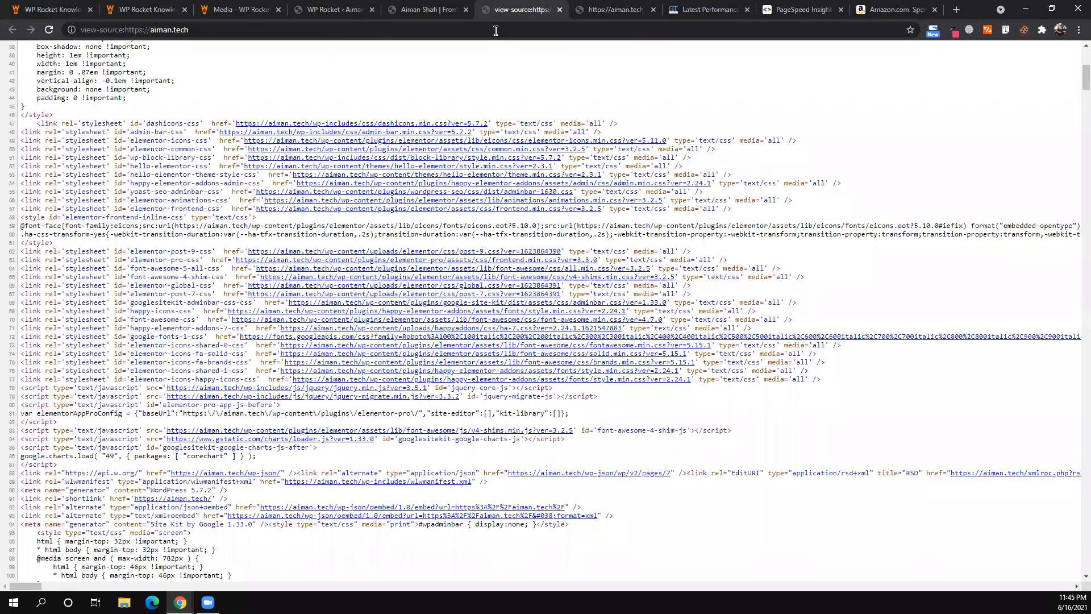
key(ctrl+Tab)
text(aiman)
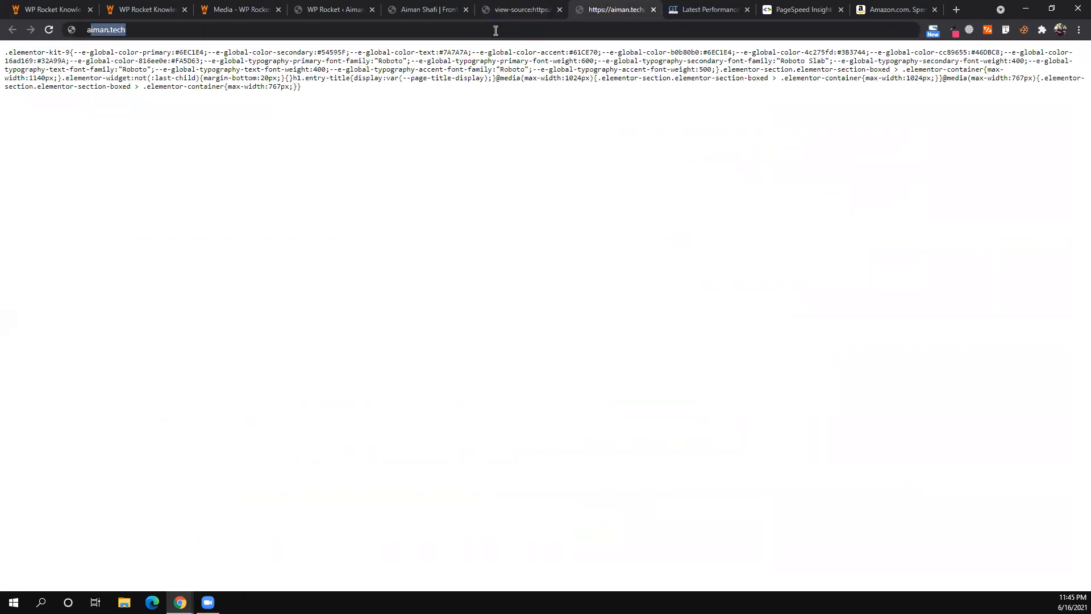
key(Right)
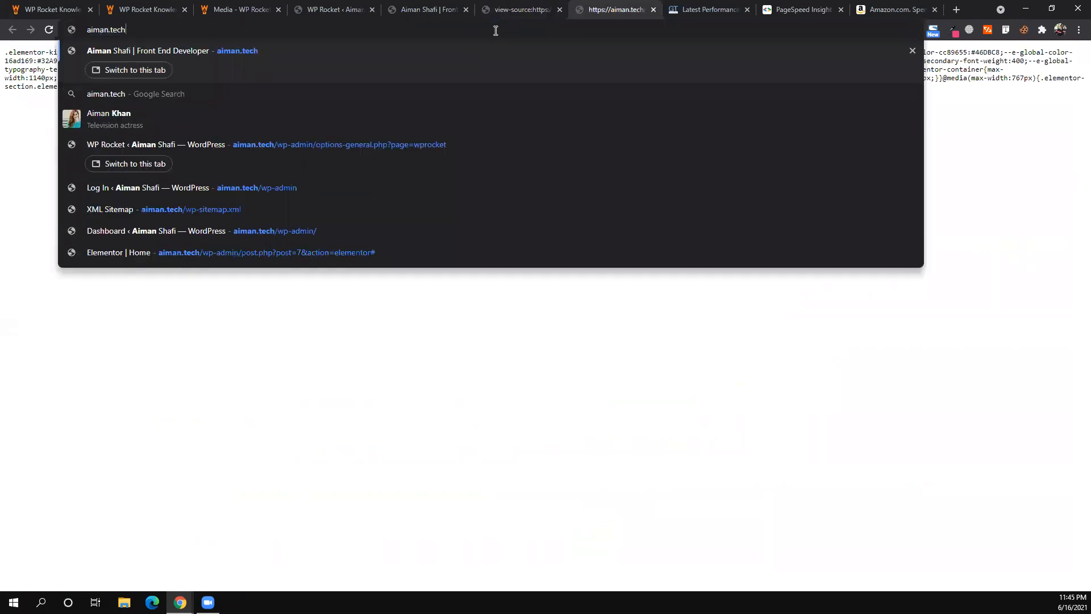
text(/wp-)
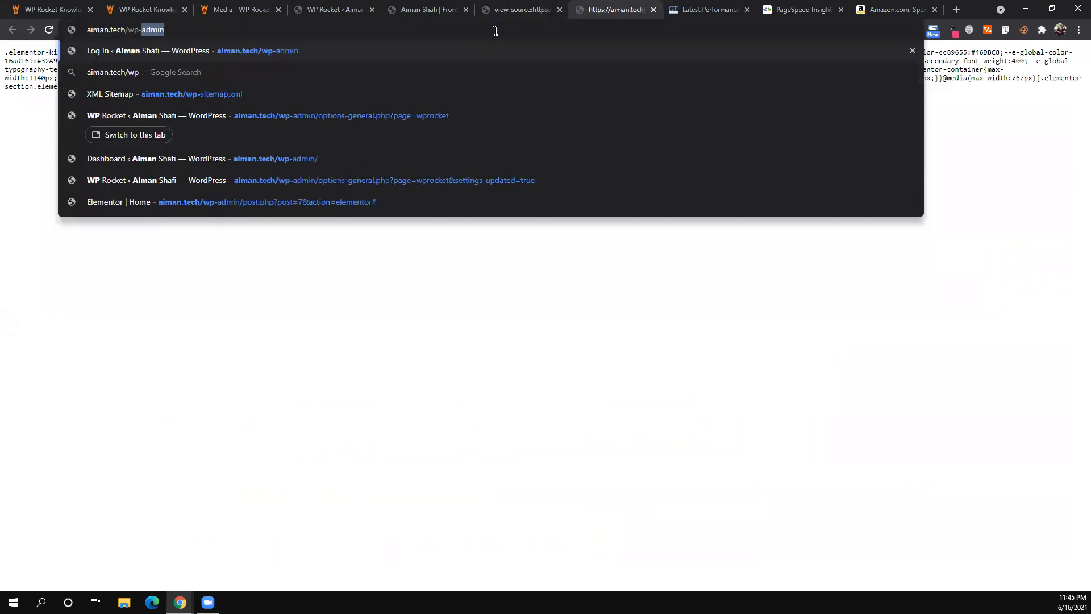
text(sitemap.xml)
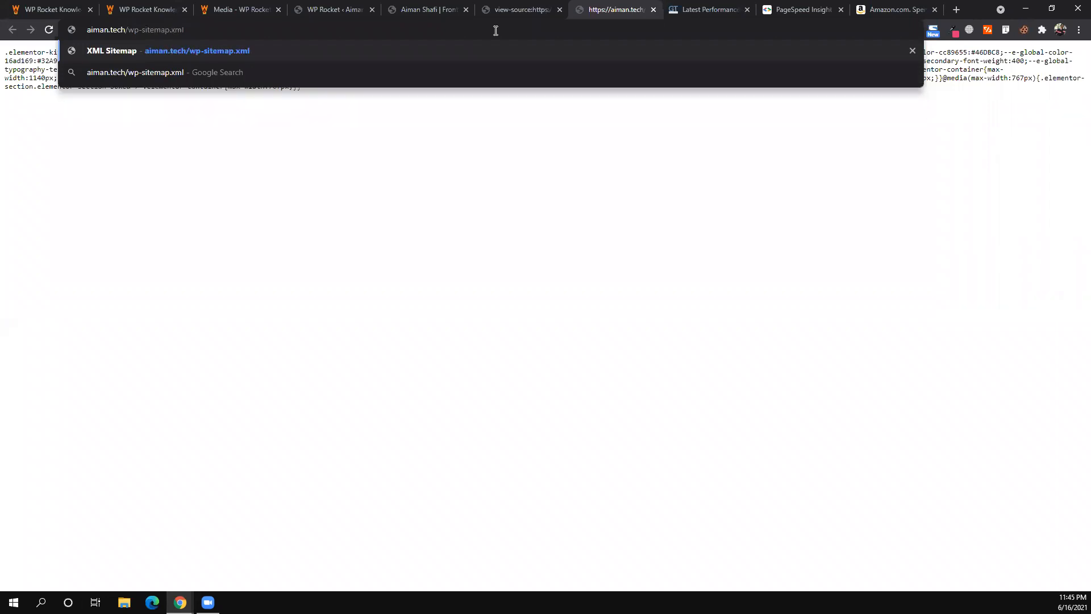
key(Return)
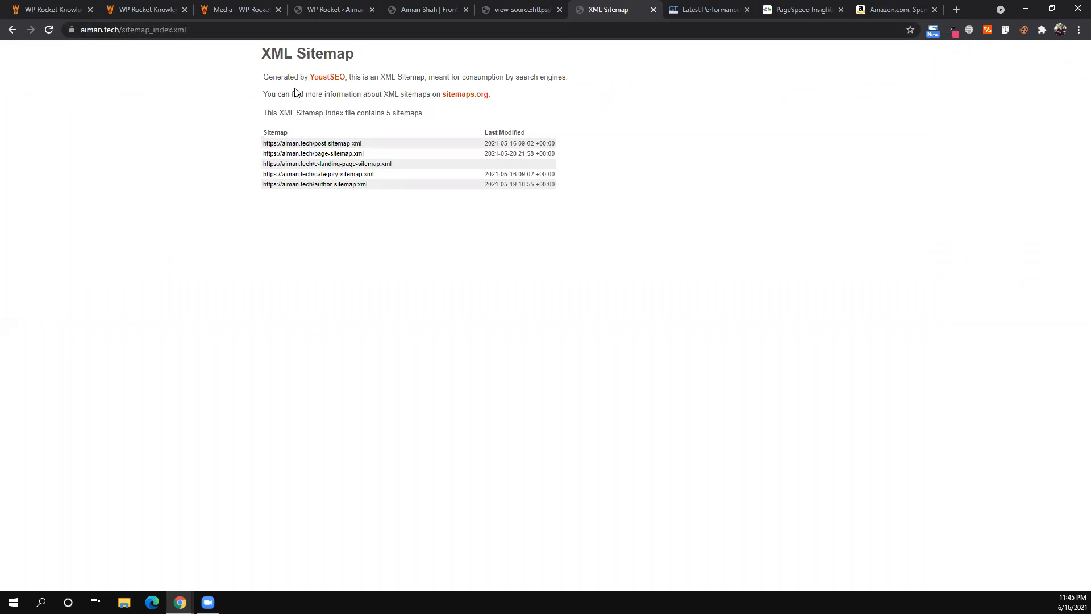
triple_click(321, 53)
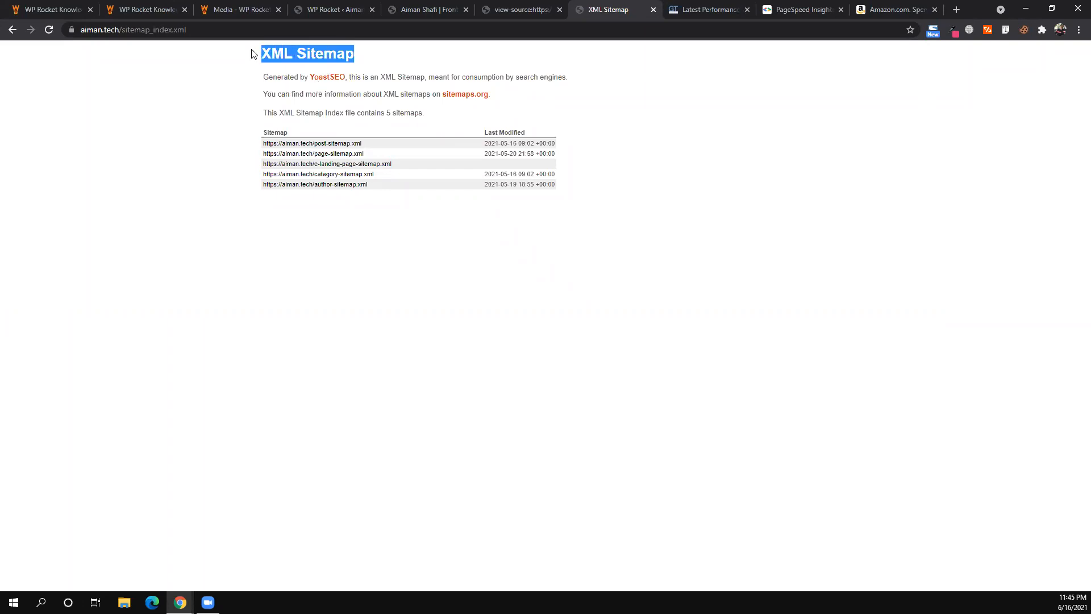
click(255, 27)
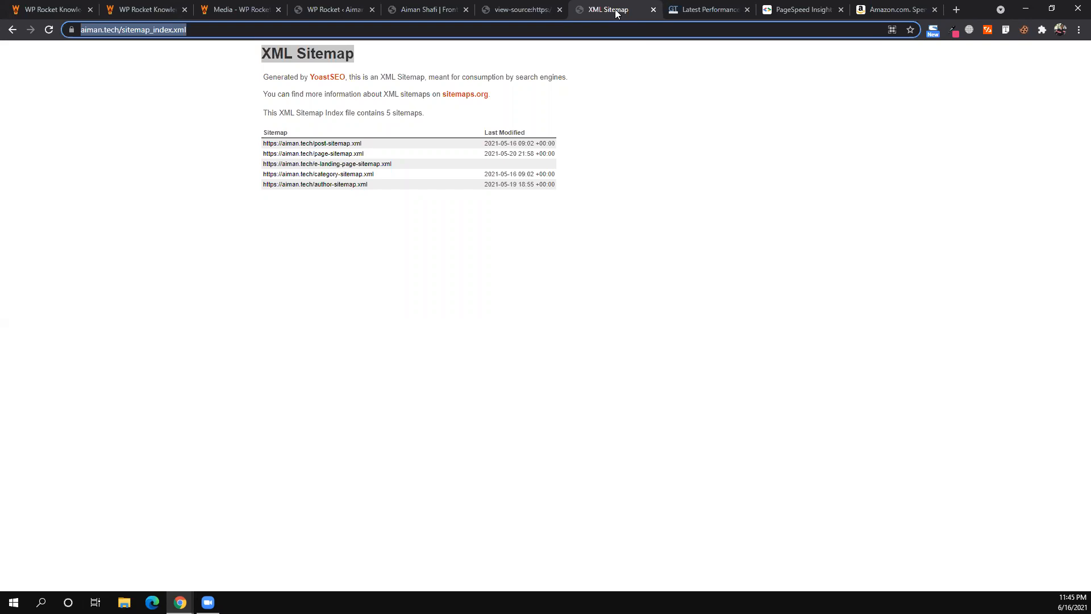
right_click(459, 31)
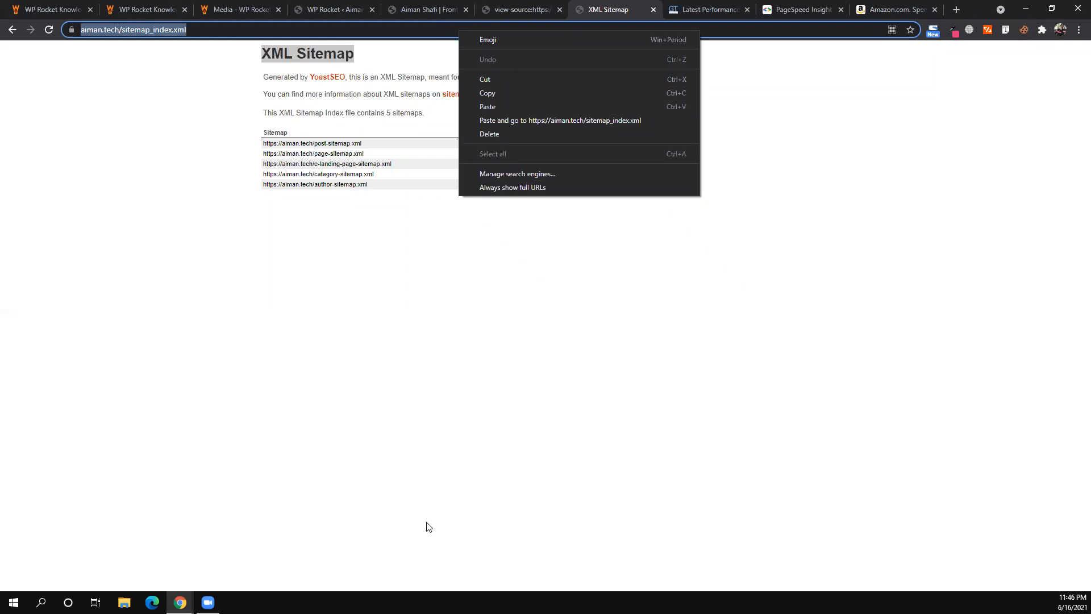
click(492, 386)
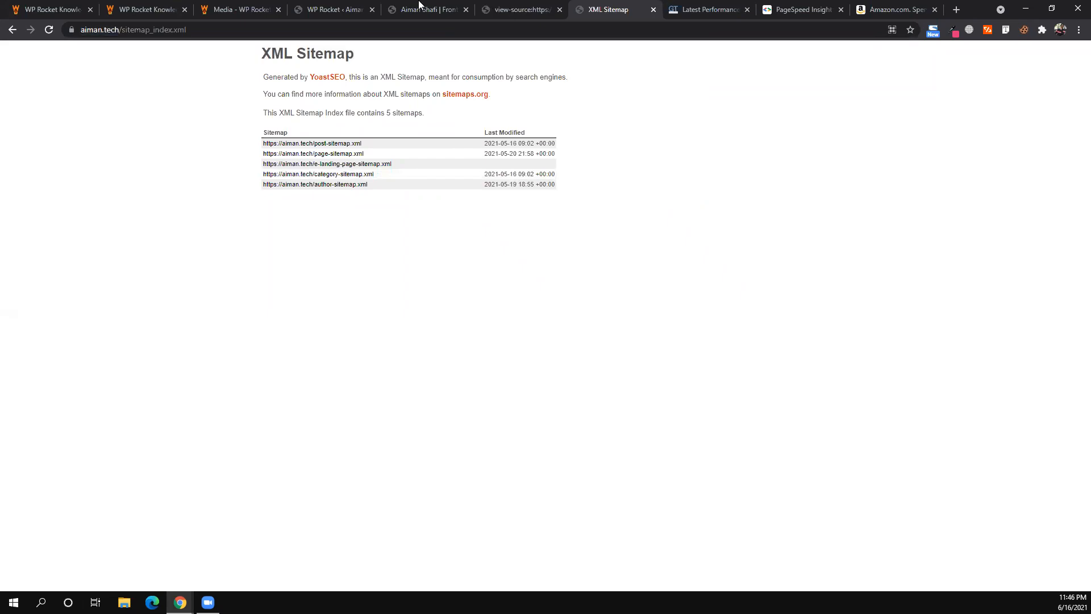
- Review WP Rocket's Cache settings, including the global cache clearing time, then return to Media
click(321, 7)
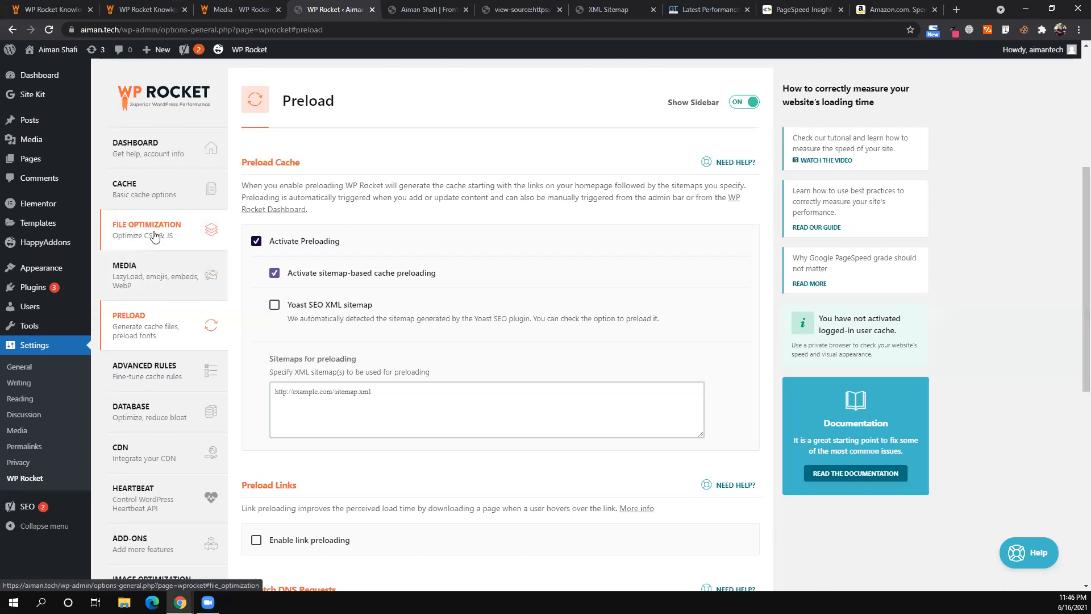
click(138, 200)
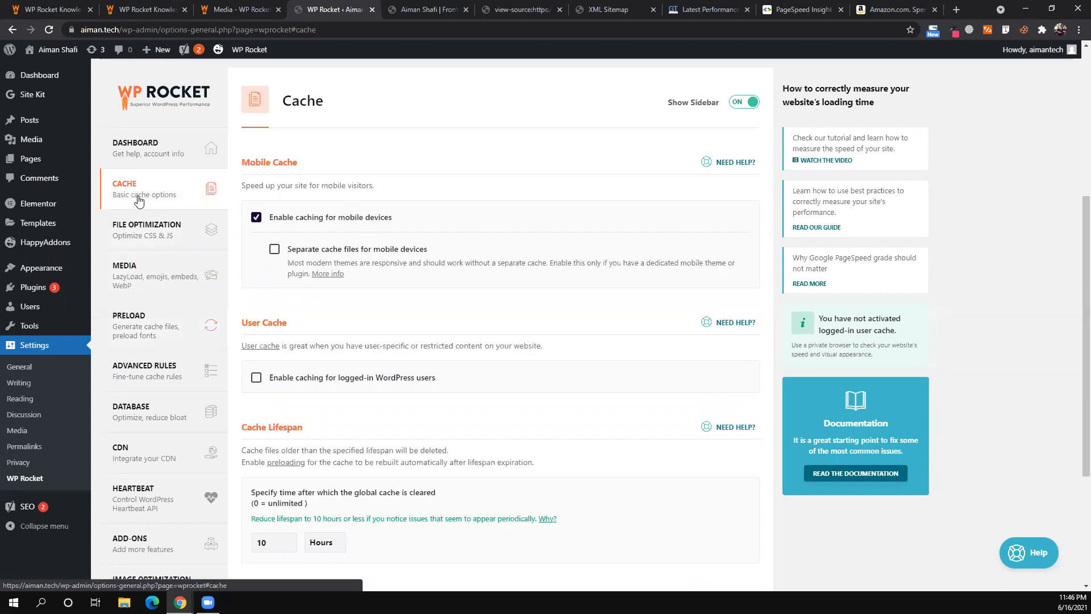
scroll(380, 341, down, 3)
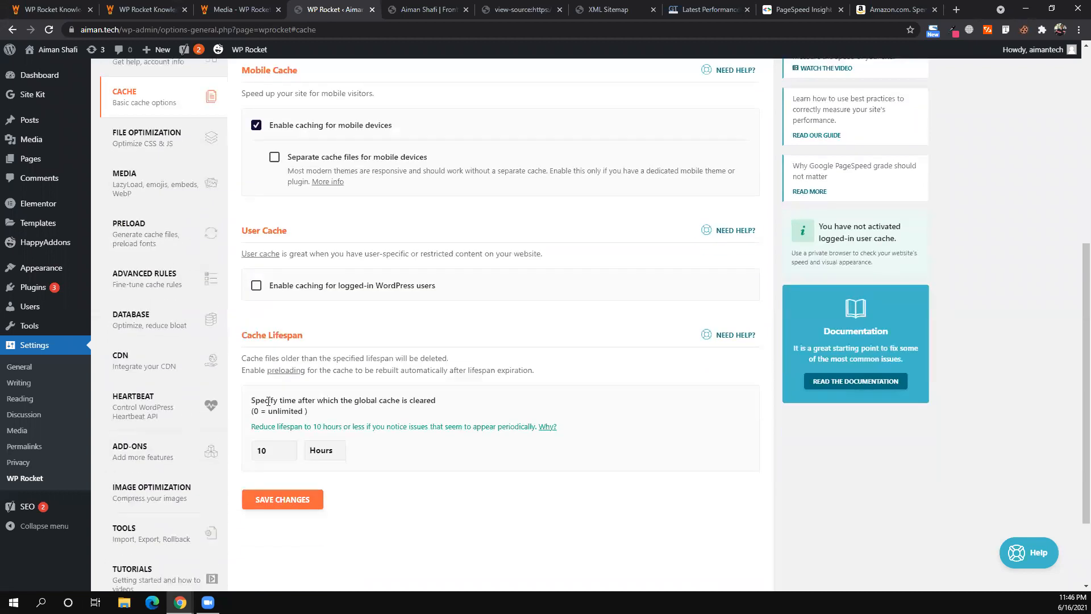
triple_click(268, 401)
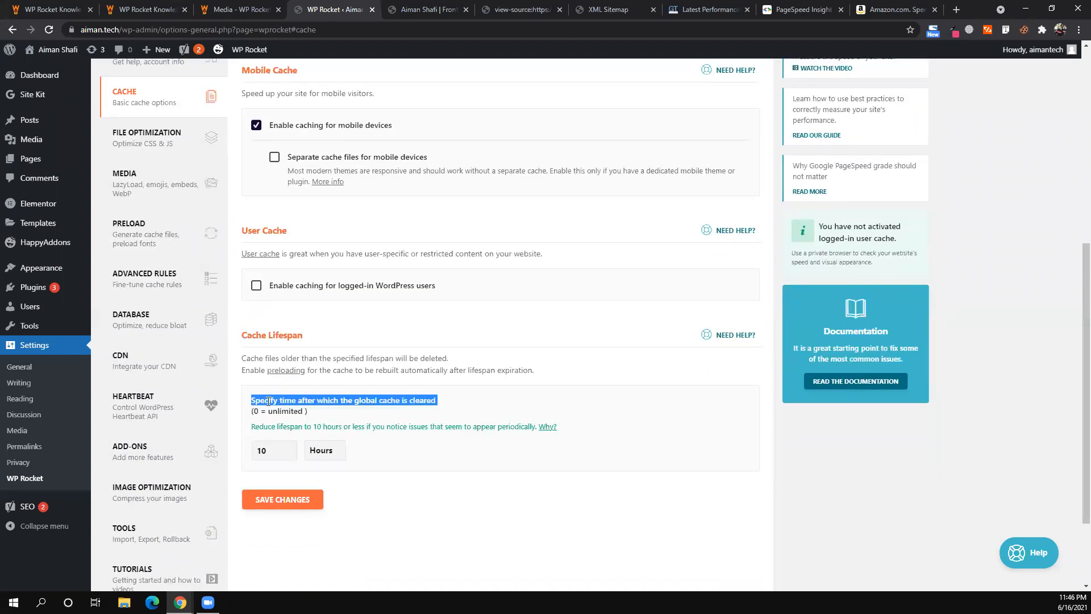
click(335, 417)
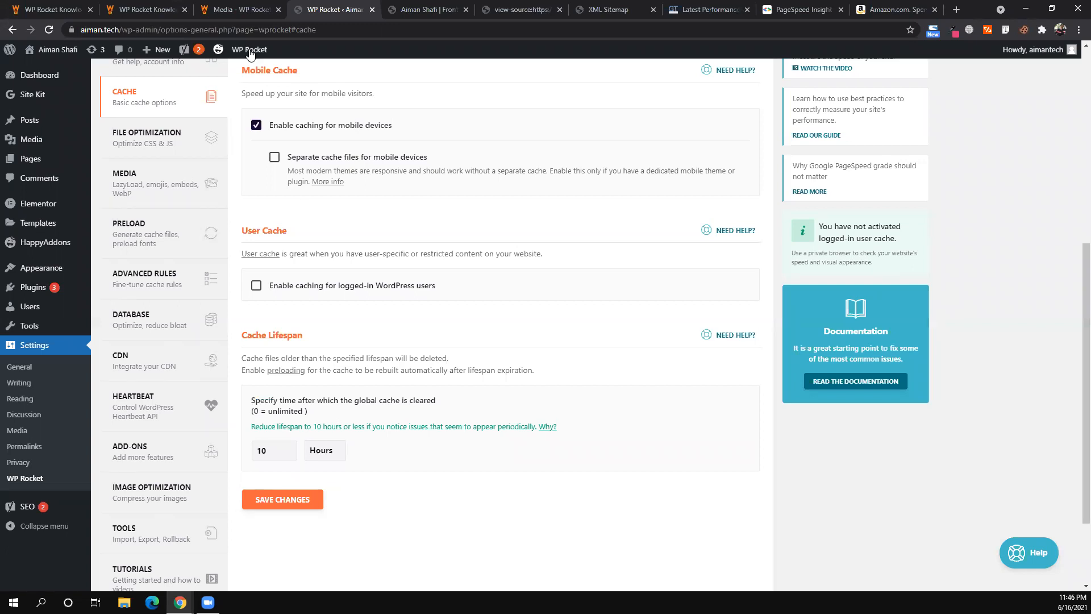
mouse_move(250, 54)
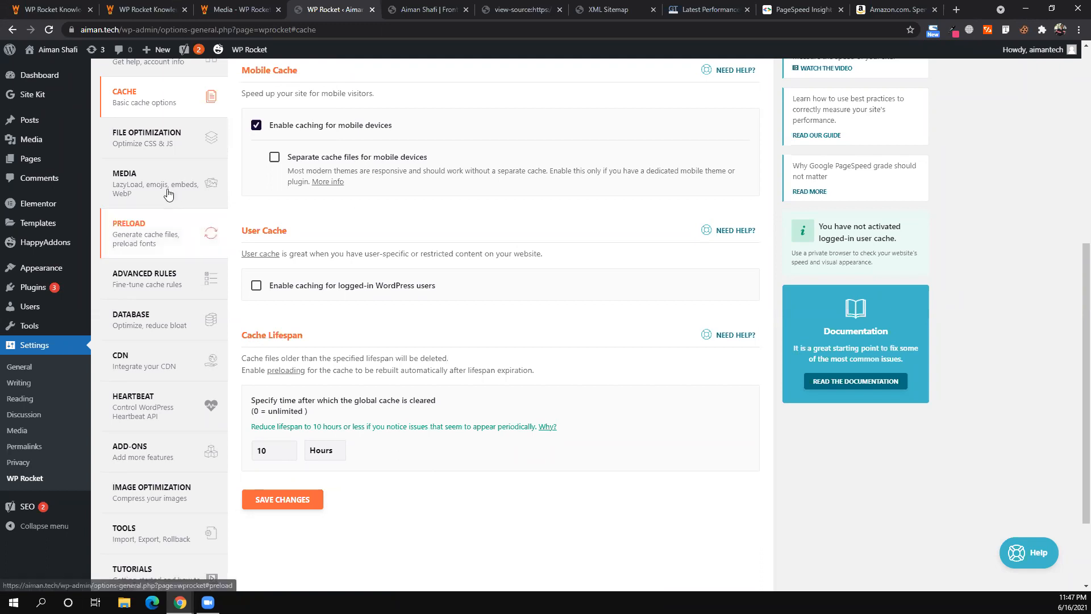
click(169, 215)
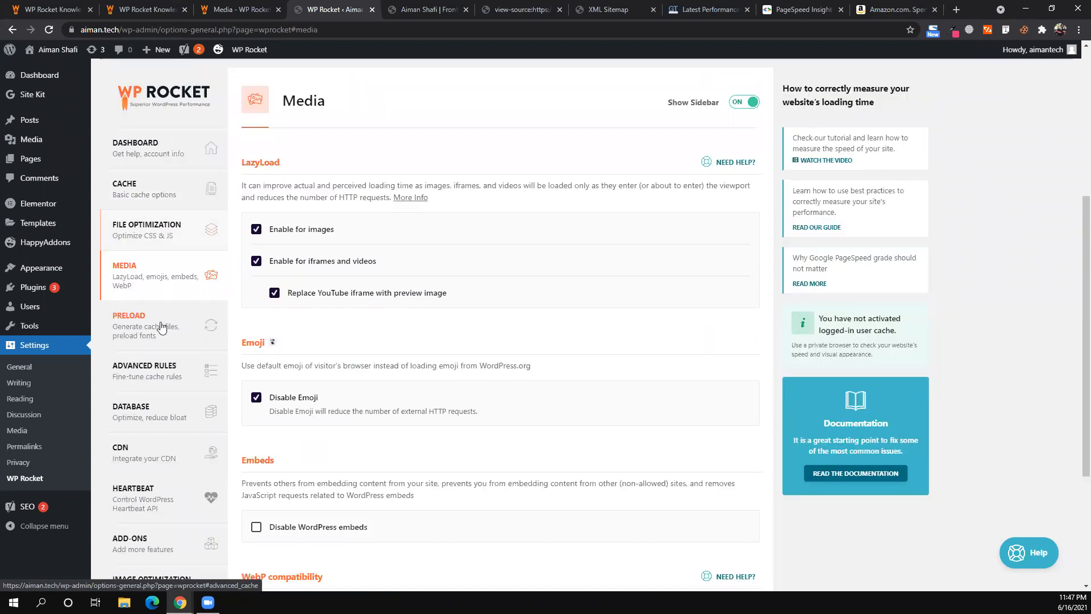
- Glance at WP Rocket's Preload settings, then go back to the XML Sitemap tab
click(161, 327)
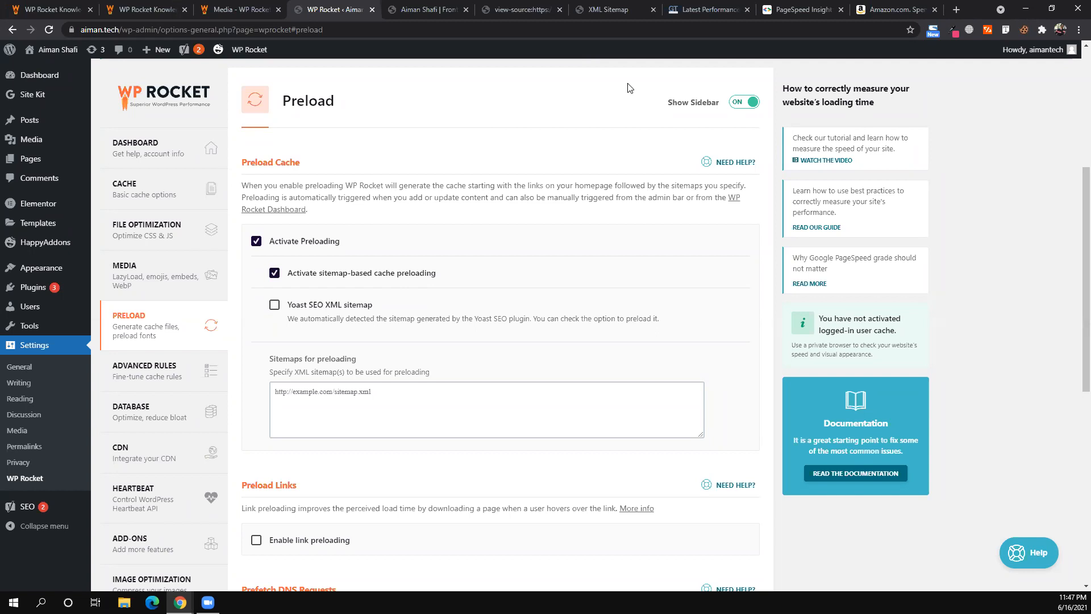
click(607, 9)
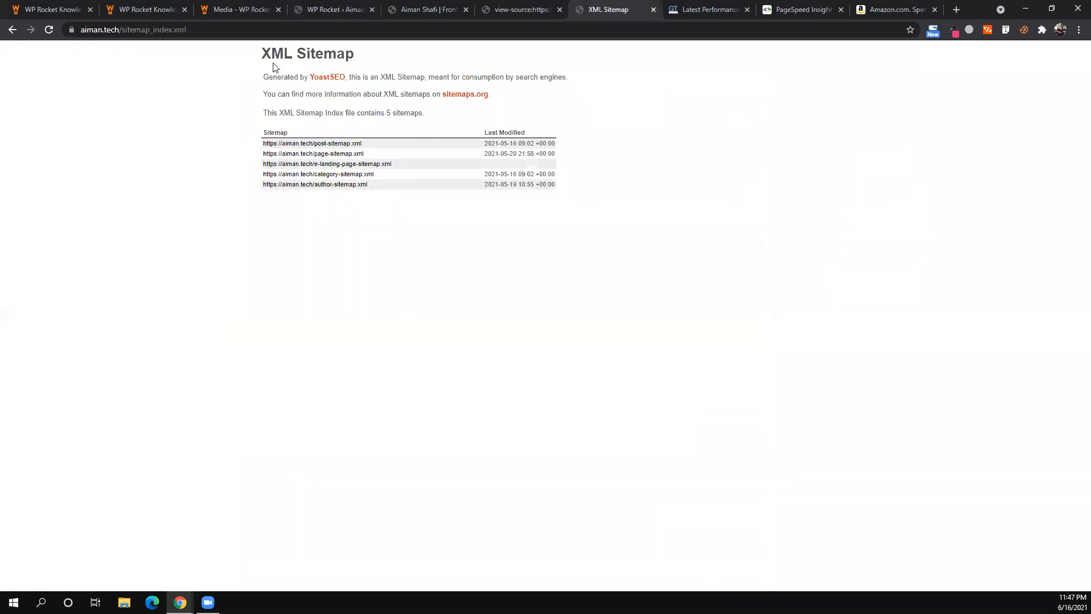
- Reload aiman.tech/wp-sitemap.xml from the address bar
click(245, 30)
click(245, 30)
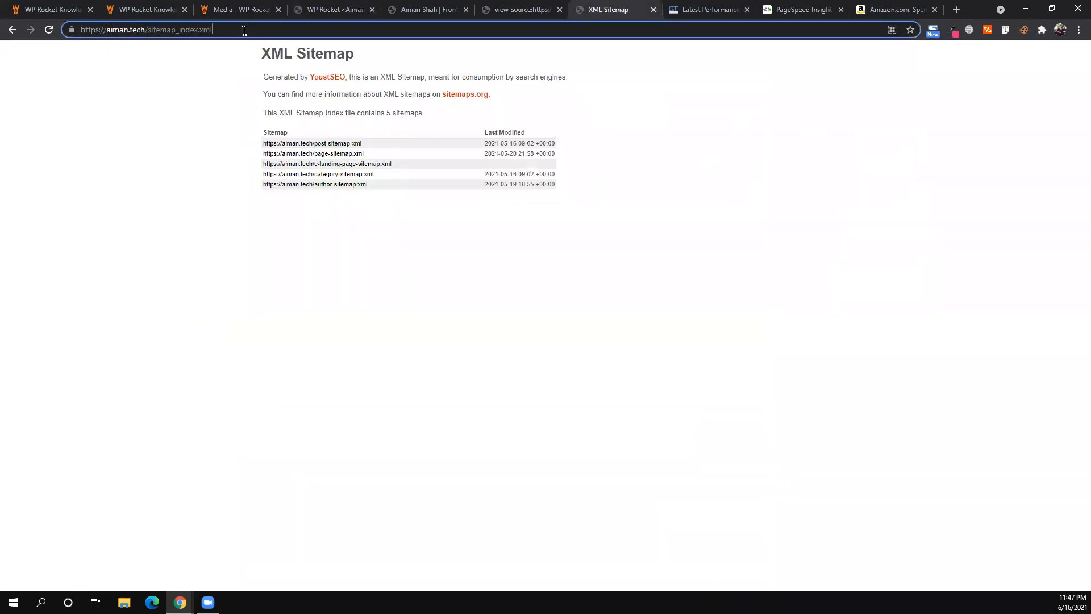
key(BackSpace)
key(BackSpace)
key(BackSpace)
key(BackSpace)
key(BackSpace)
key(BackSpace)
key(BackSpace)
key(BackSpace)
key(BackSpace)
key(BackSpace)
key(BackSpace)
key(BackSpace)
key(BackSpace)
key(BackSpace)
key(BackSpace)
key(BackSpace)
key(BackSpace)
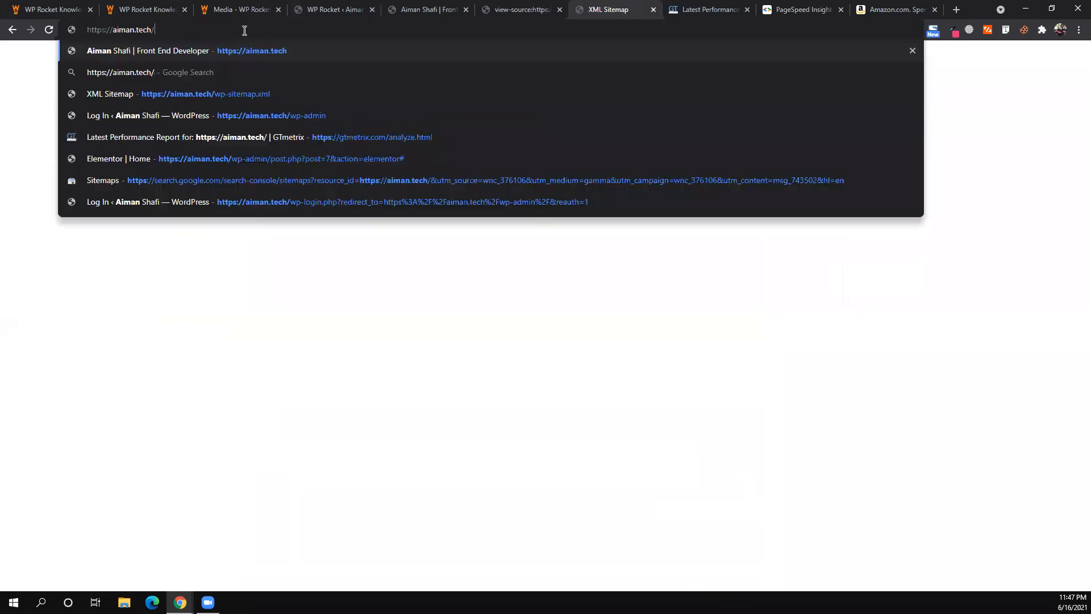
text(wp-)
key(Right)
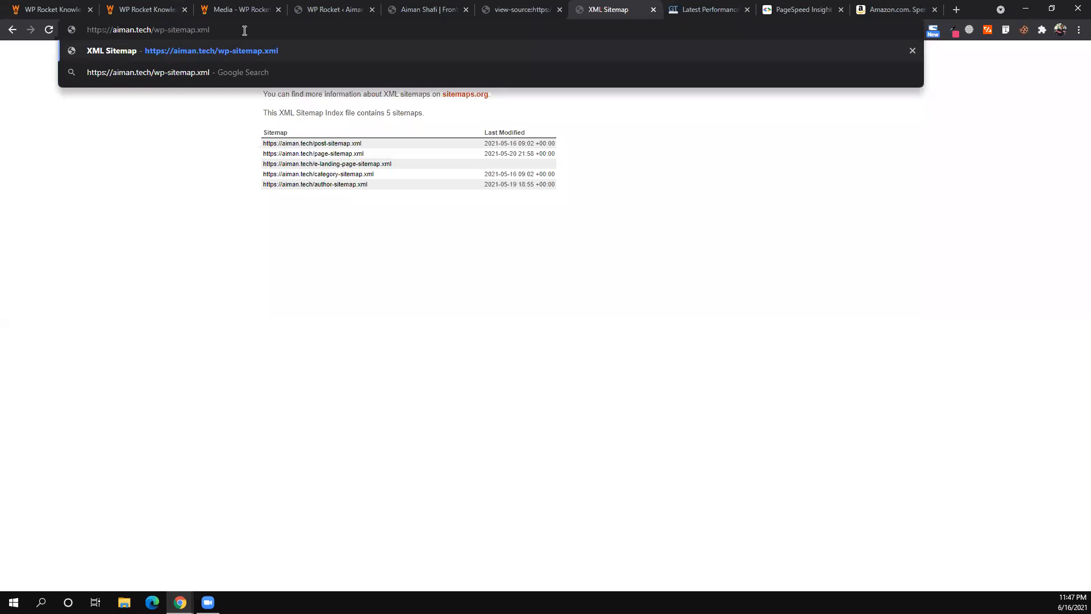
key(Return)
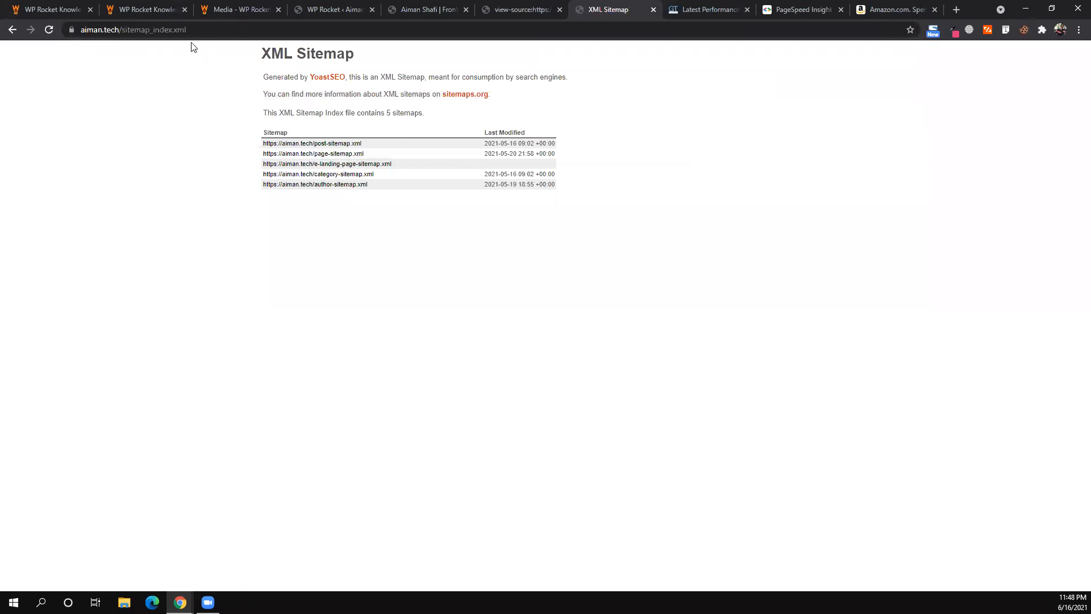
- Copy the sitemap_index.xml address and focus WP Rocket's sitemaps-for-preloading field
drag(190, 29, 69, 46)
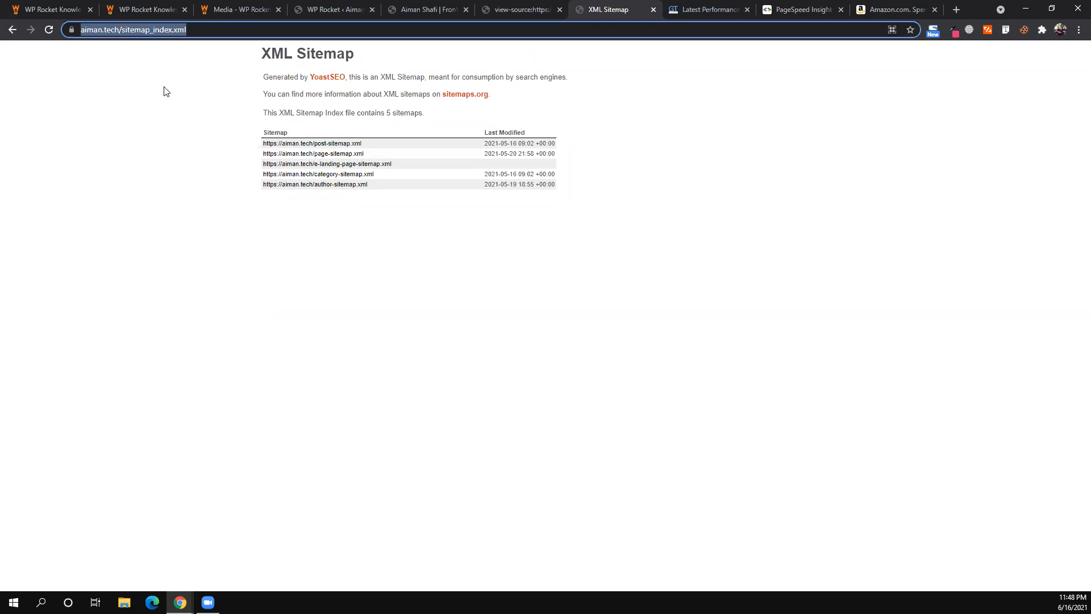
click(164, 91)
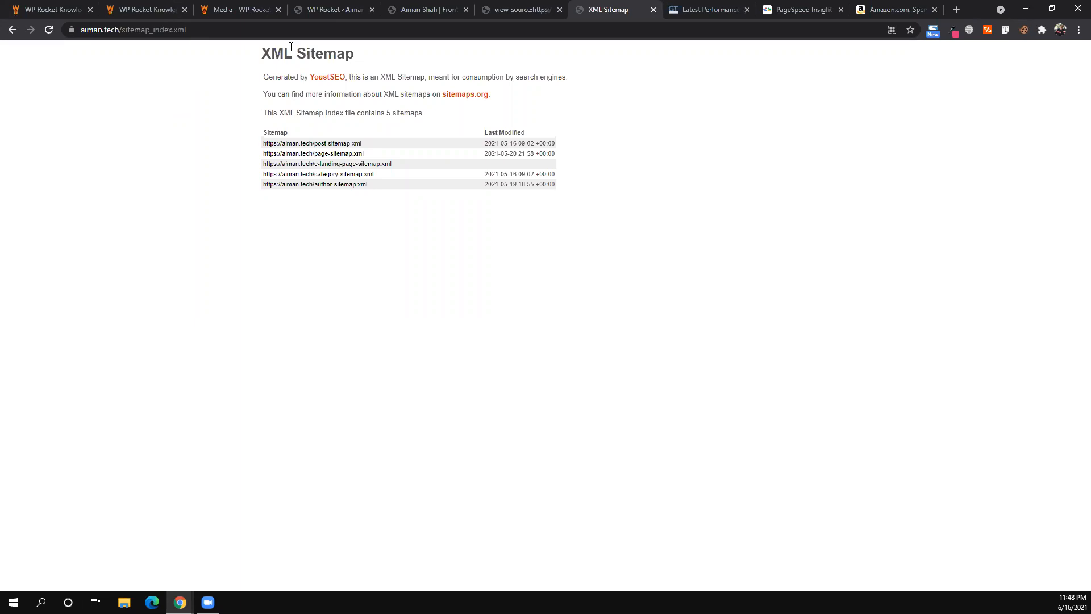
double_click(242, 30)
click(242, 29)
key(ctrl+c)
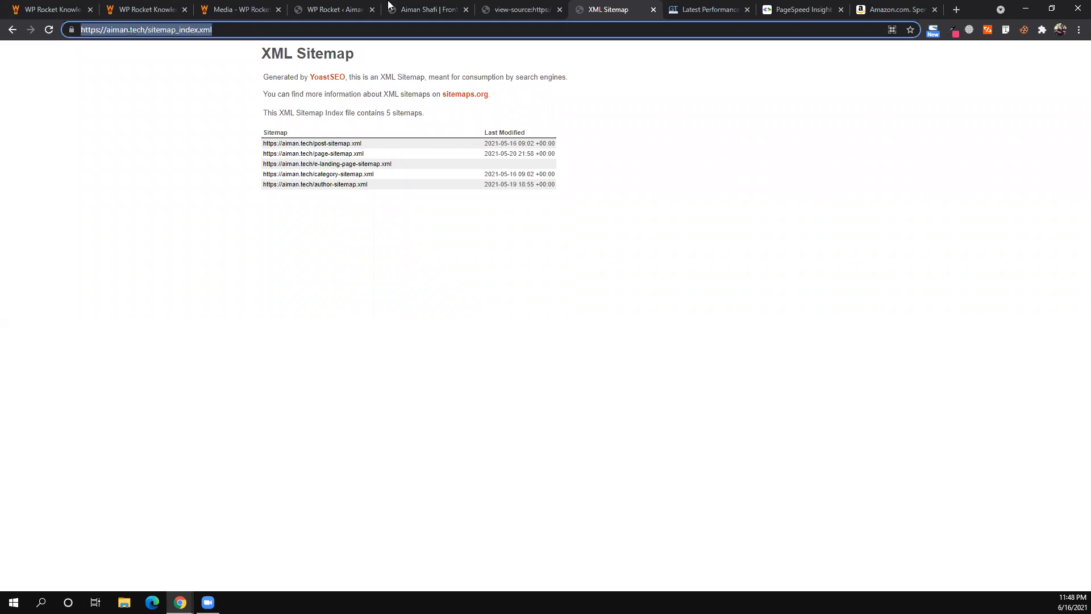
click(415, 4)
click(311, 5)
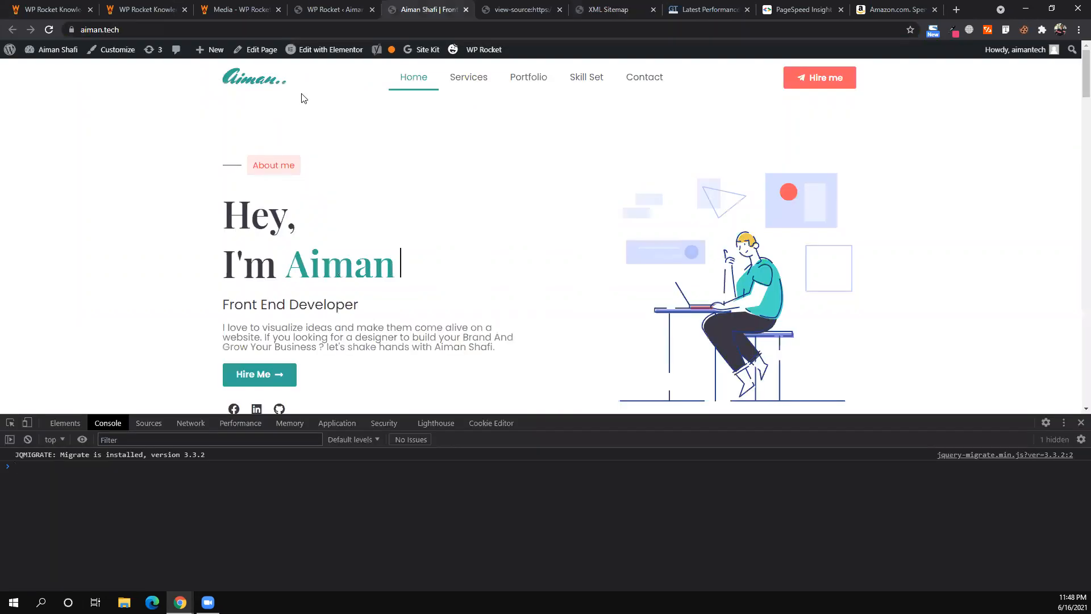
click(312, 396)
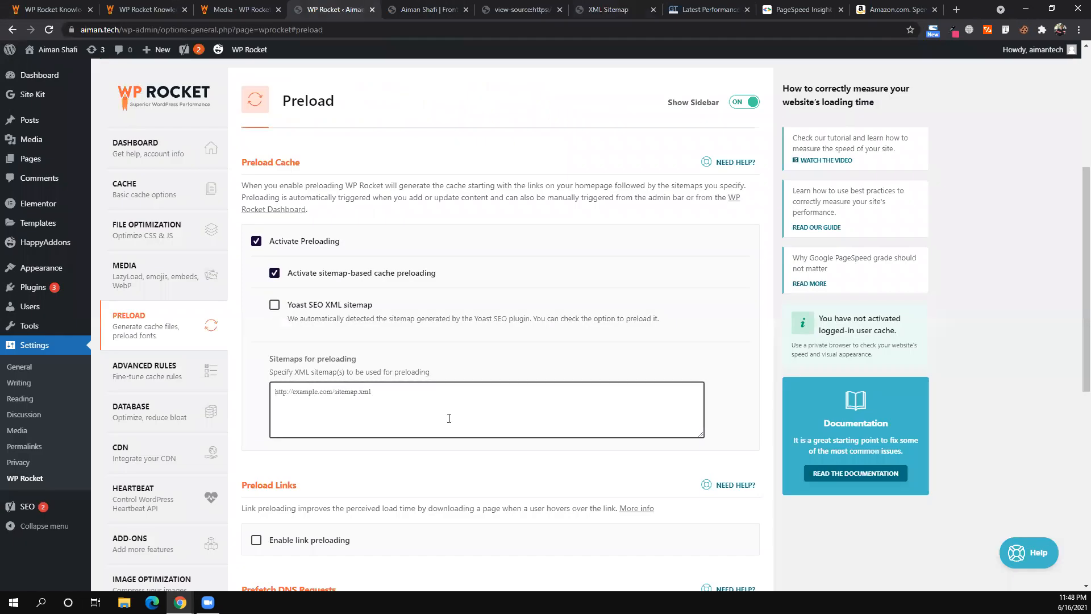
key(ctrl+v)
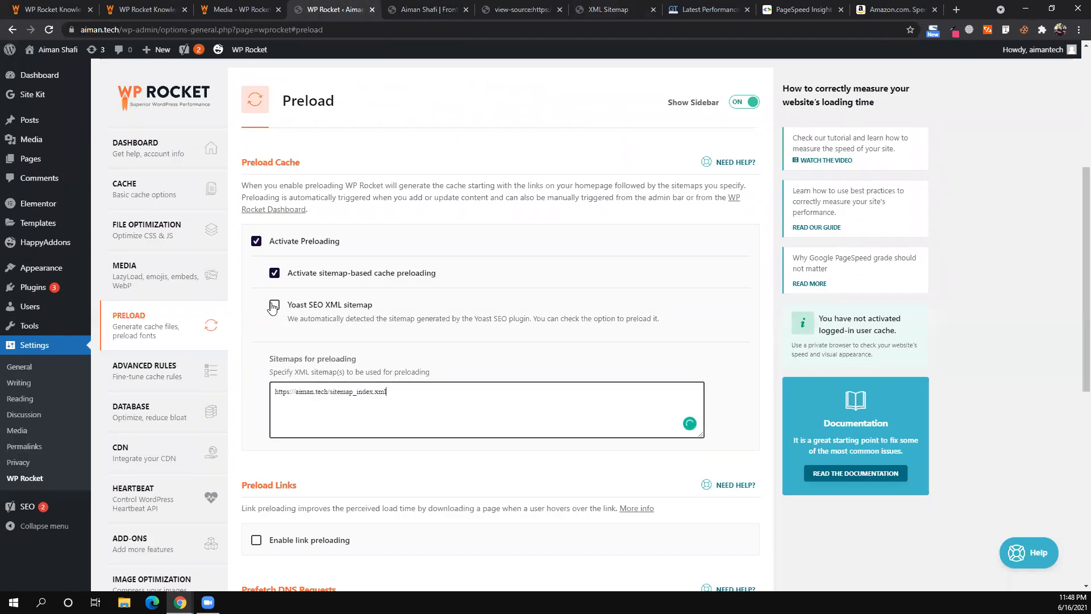
click(274, 306)
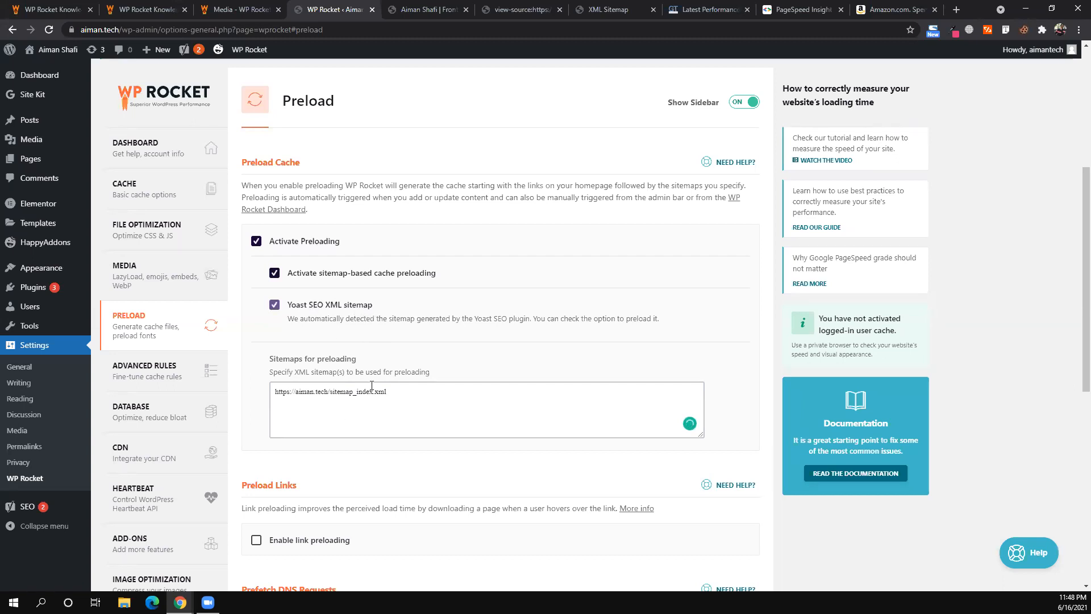
click(402, 398)
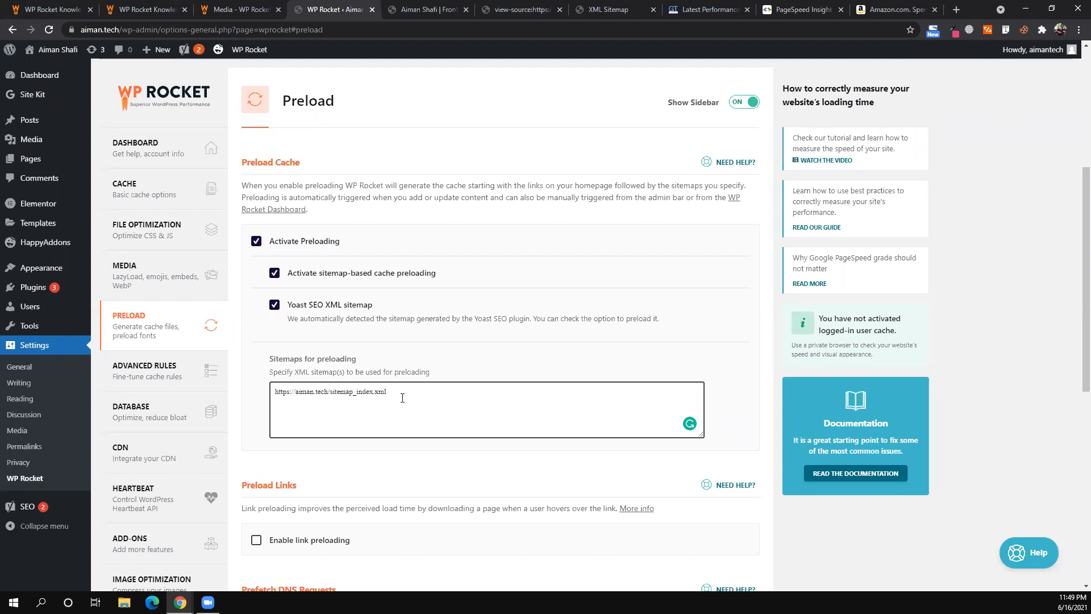
scroll(279, 503, down, 8)
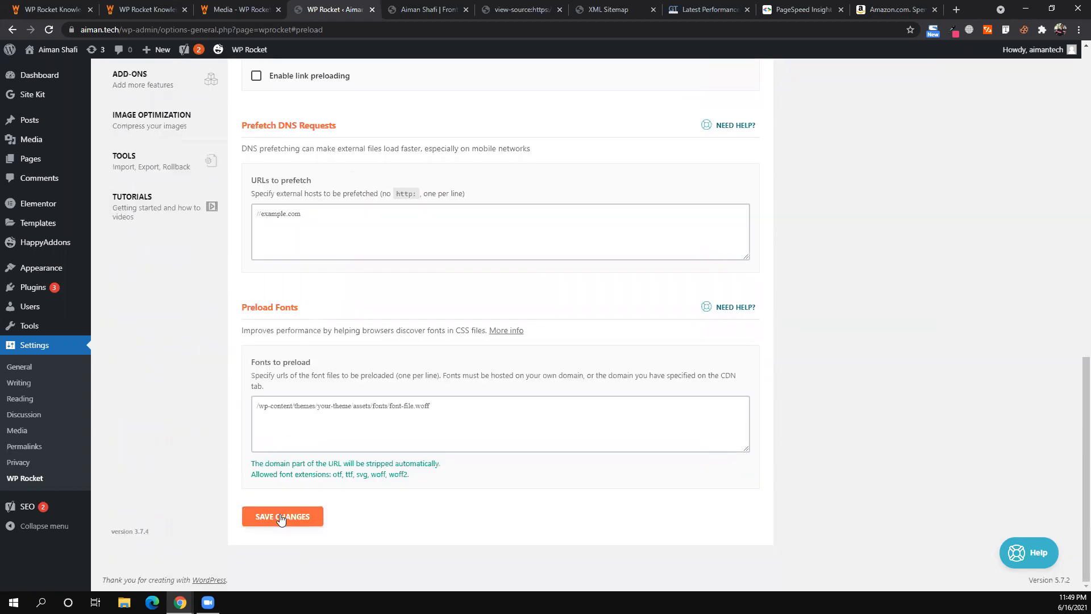
click(282, 513)
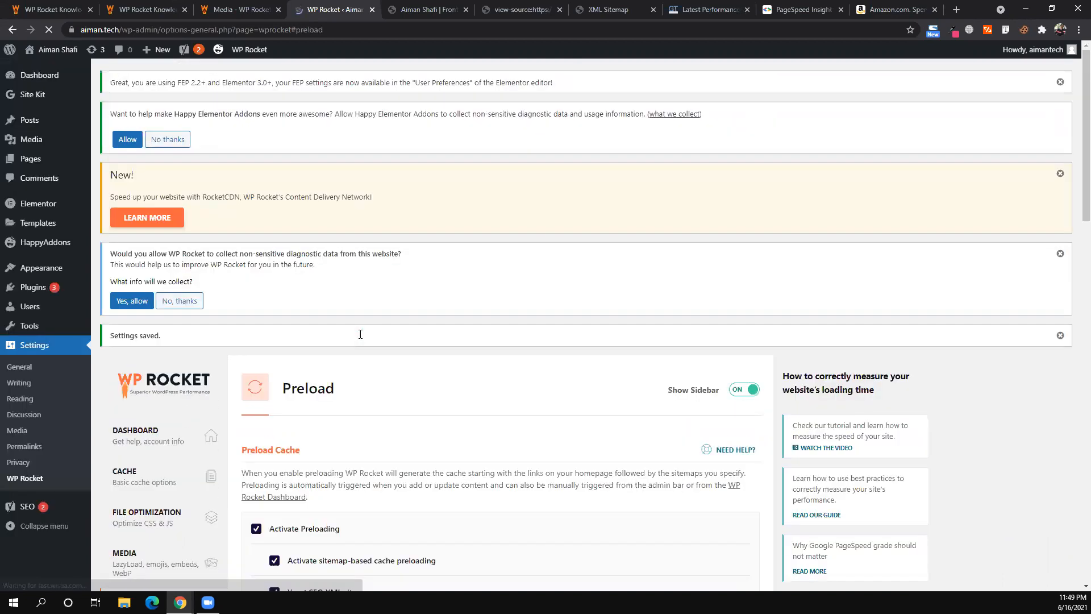
- Reread the Preload Cache description, then bring up the incognito aiman.tech window
scroll(361, 334, down, 4)
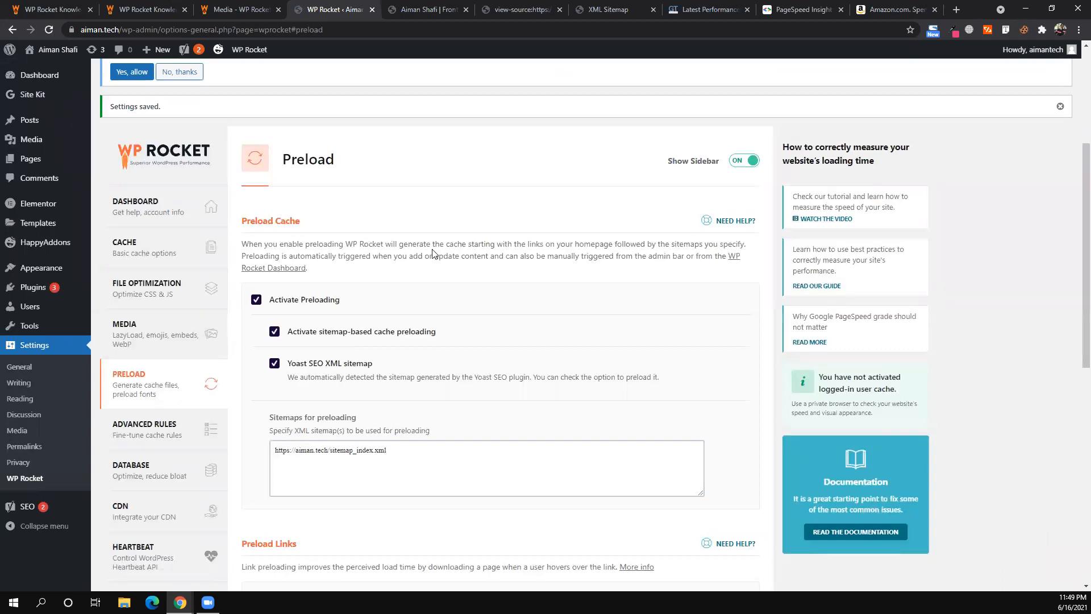
triple_click(475, 243)
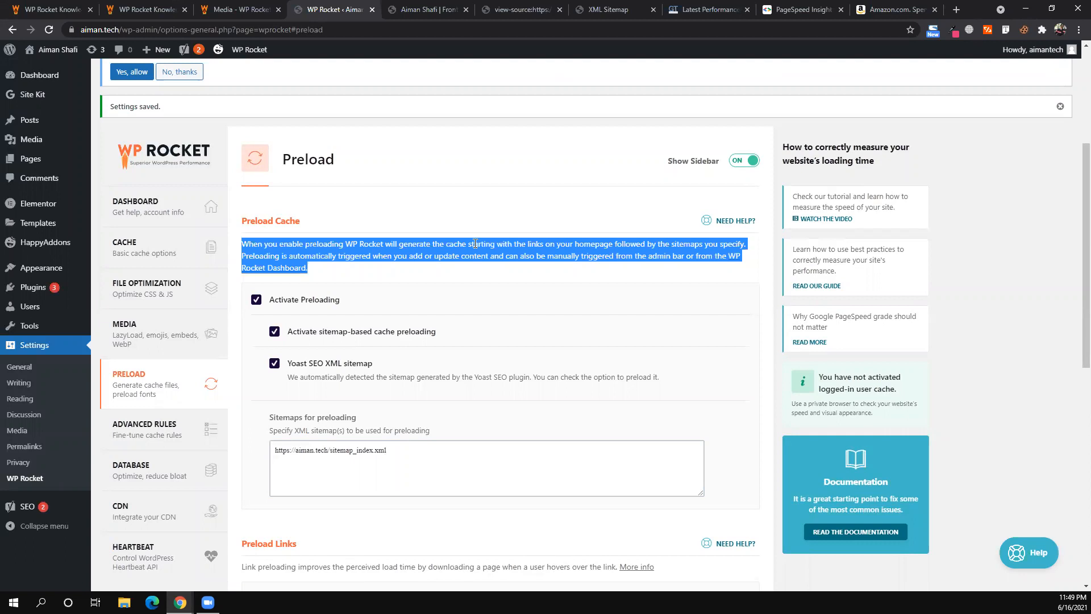
click(424, 262)
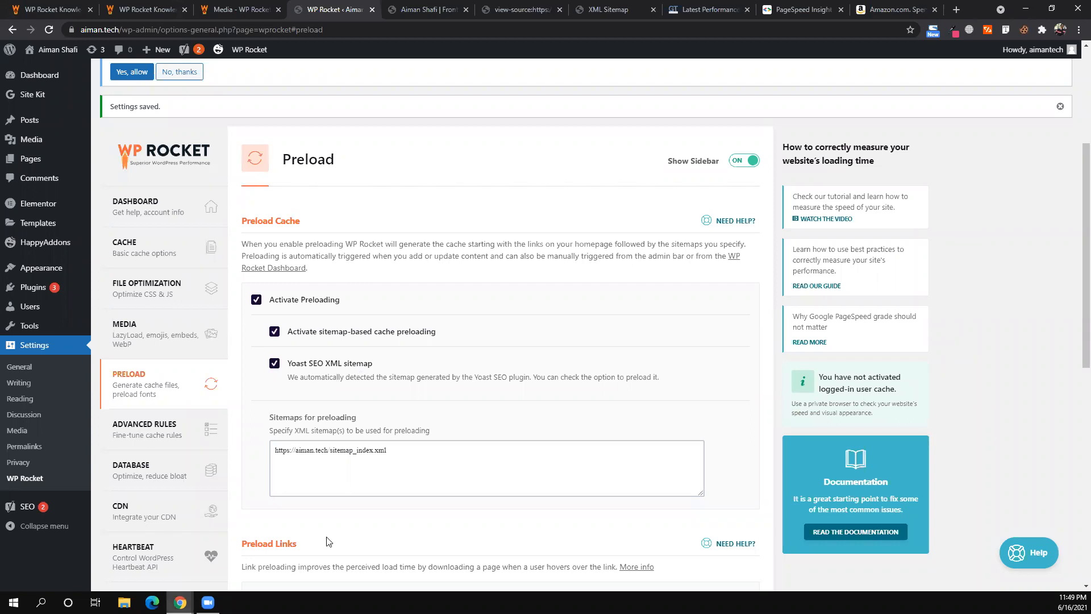
click(181, 602)
click(307, 557)
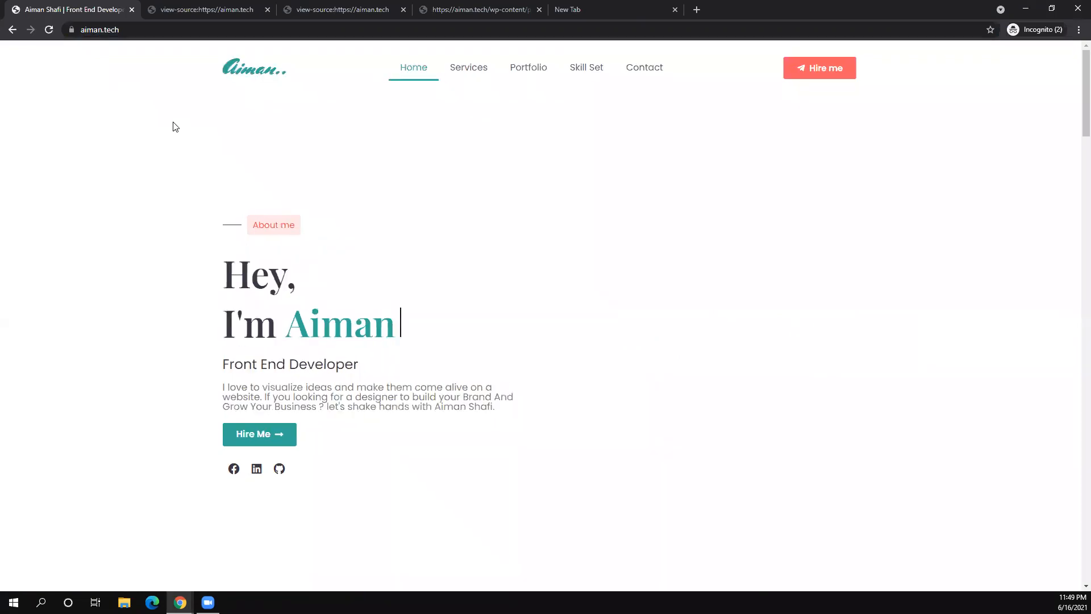
- Inspect the homepage in DevTools and list its network requests with the All filter
right_click(387, 212)
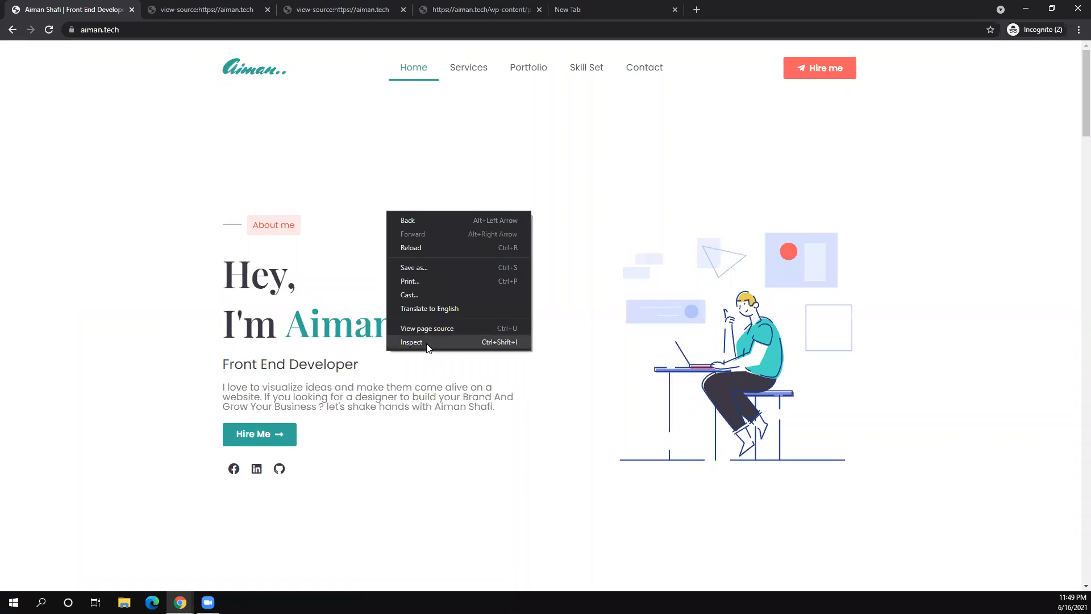
click(428, 343)
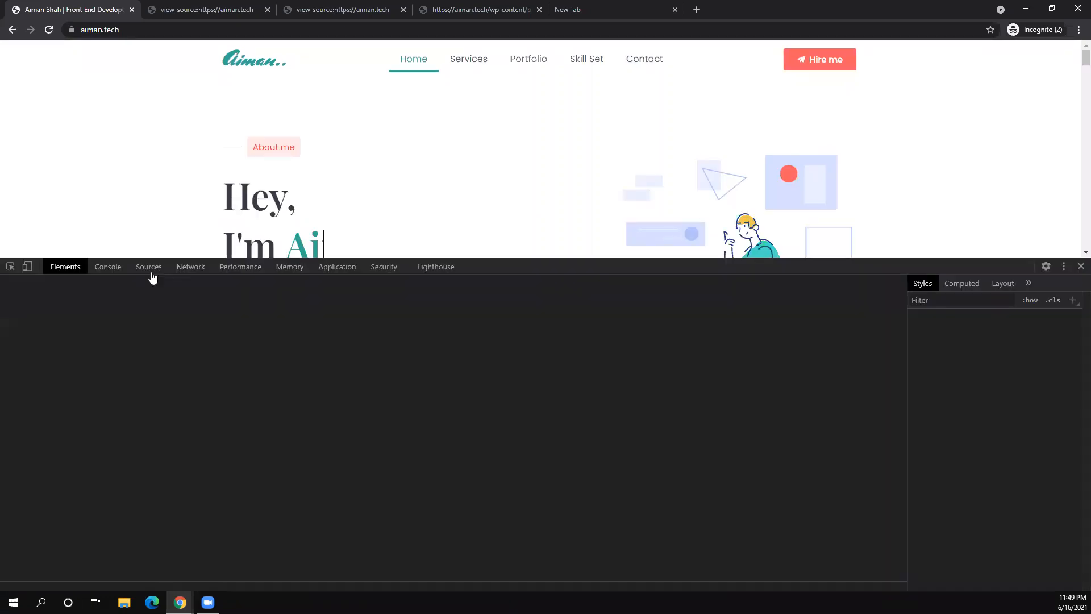
click(151, 272)
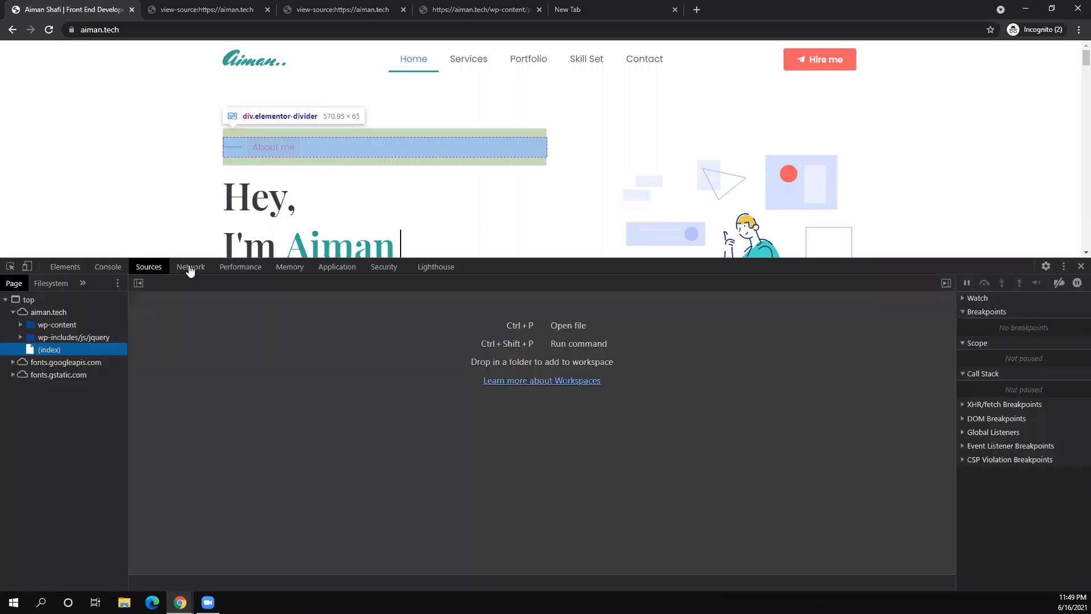
click(190, 268)
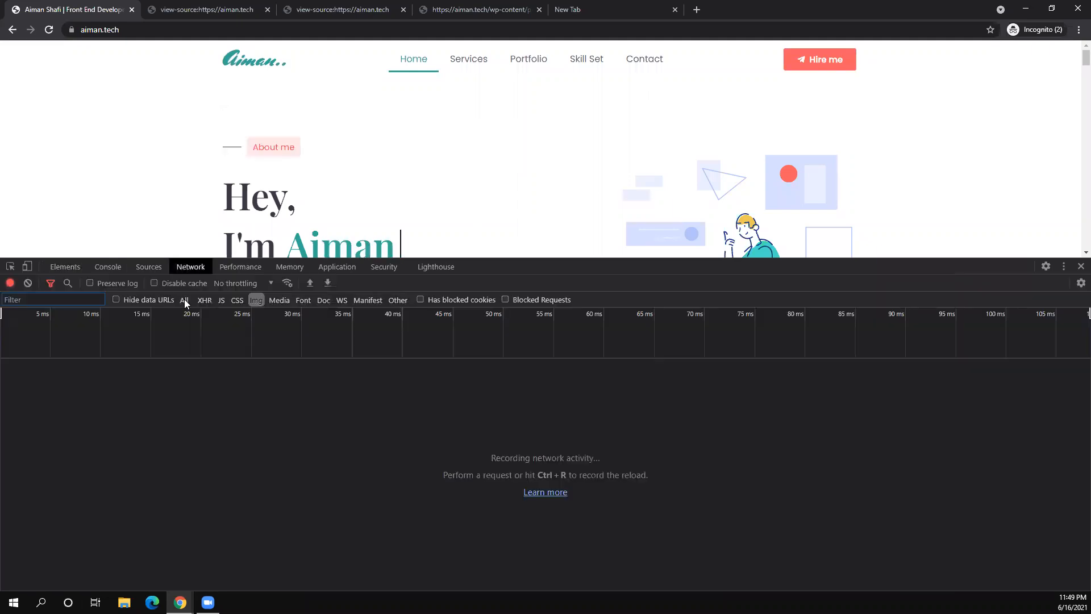
click(184, 301)
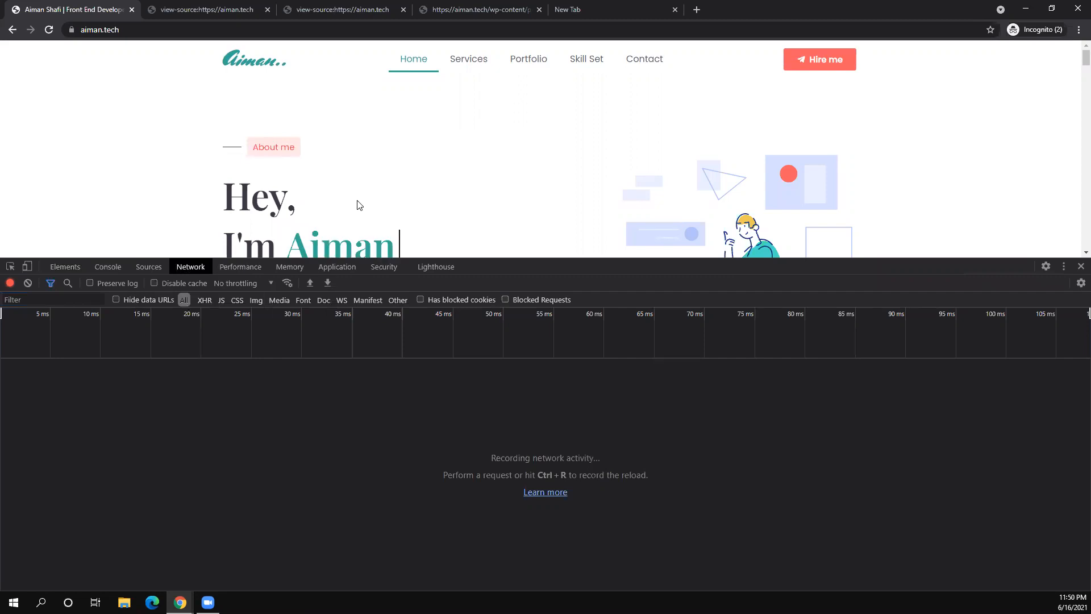
scroll(315, 185, down, 3)
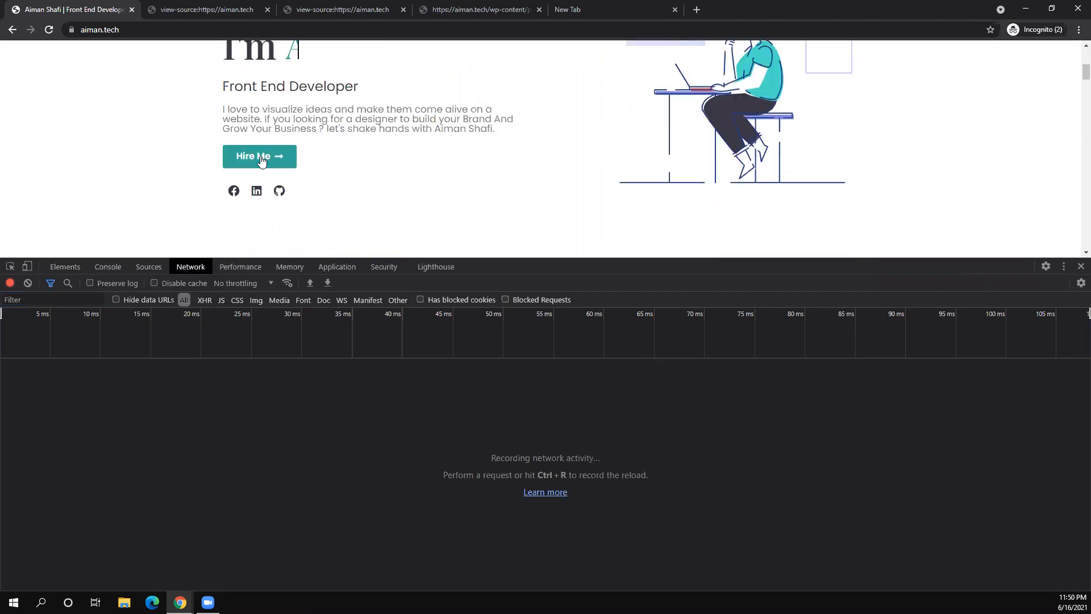
scroll(460, 142, up, 3)
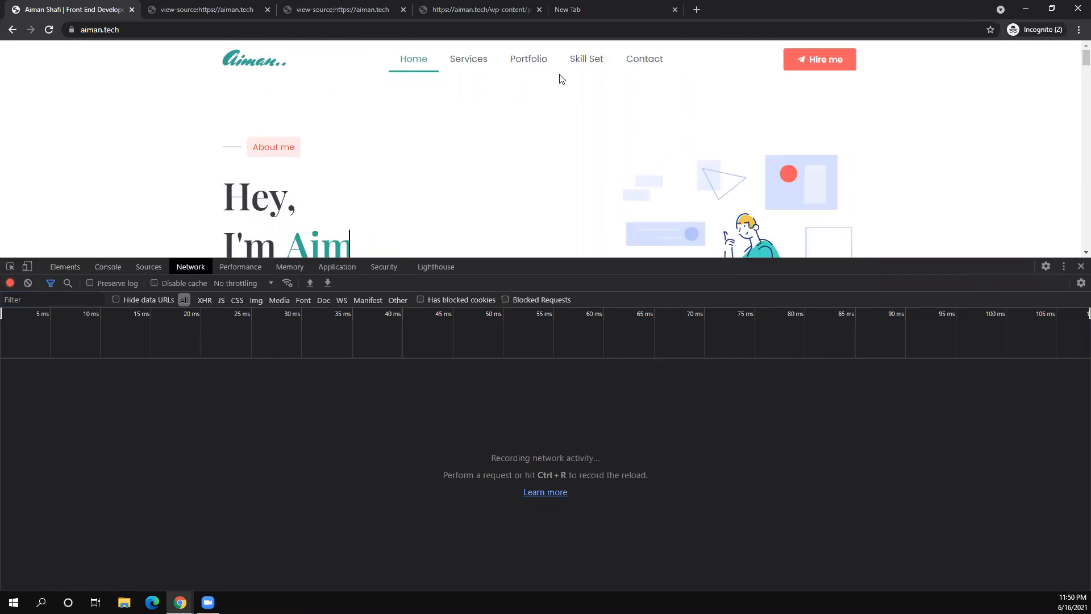
scroll(534, 66, down, 3)
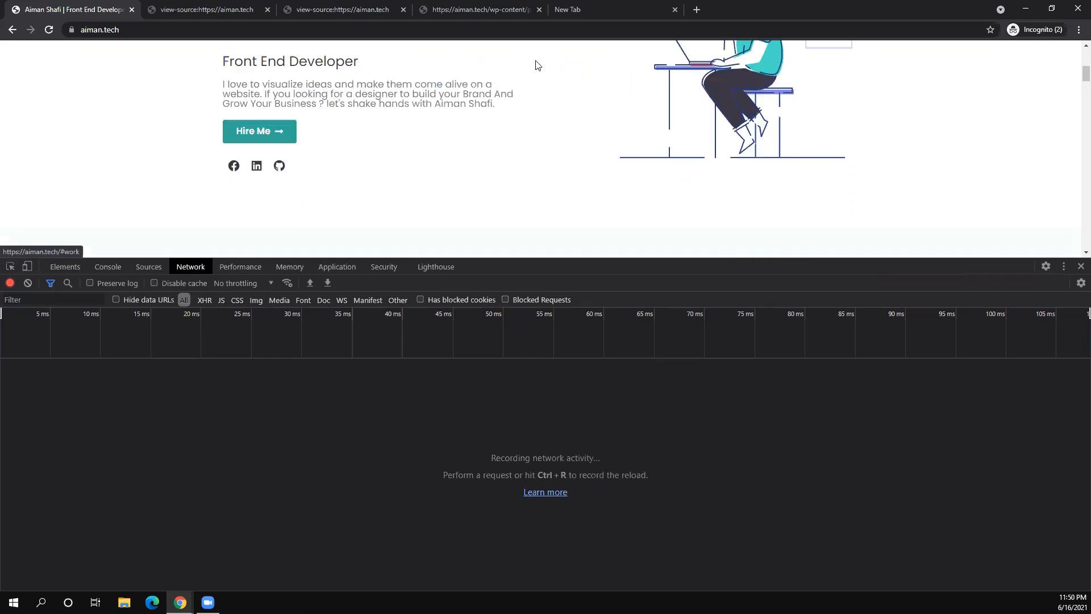
scroll(490, 71, down, 5)
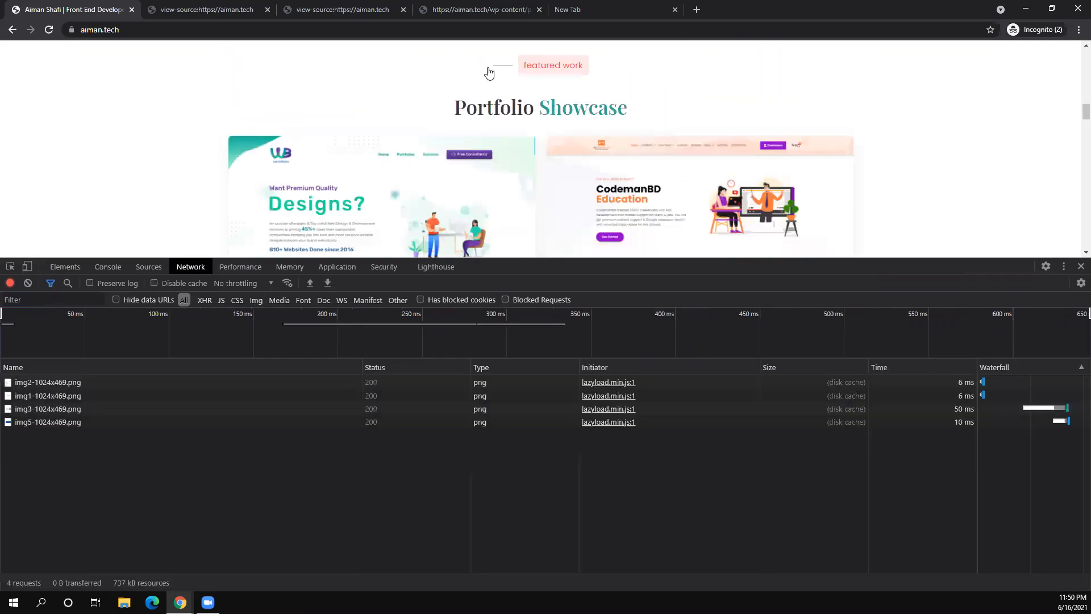
scroll(490, 71, up, 3)
scroll(490, 71, up, 5)
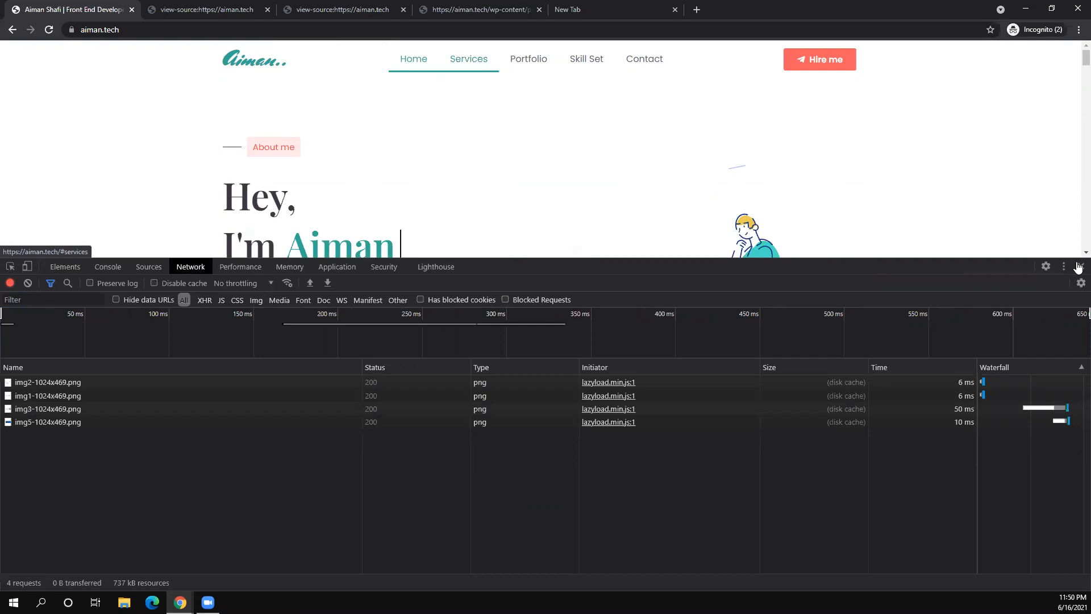
- Close DevTools and return to the WP Rocket Preload settings window
key(F12)
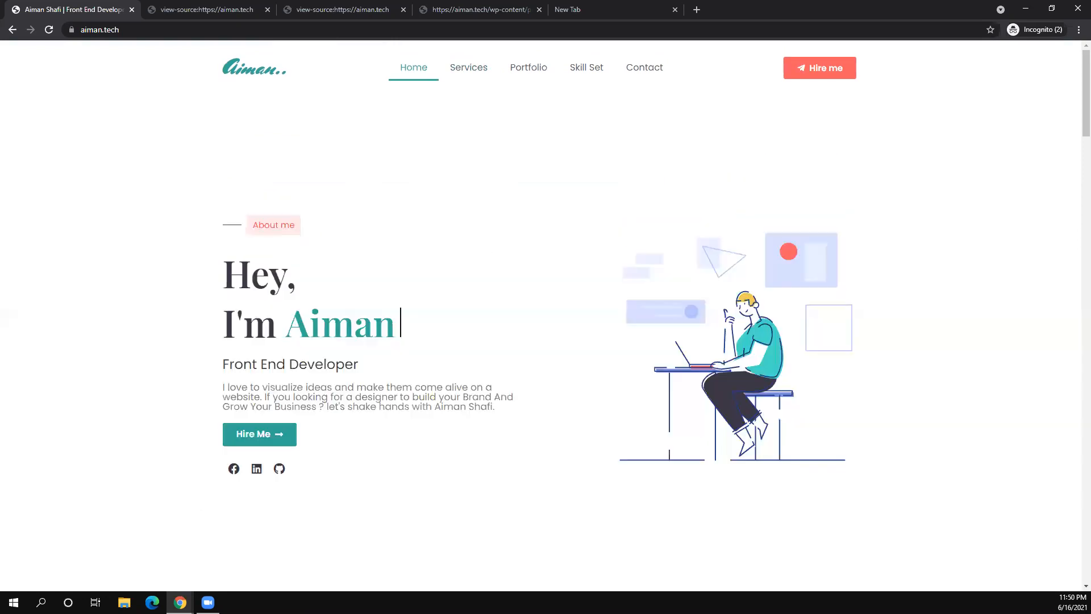
click(180, 603)
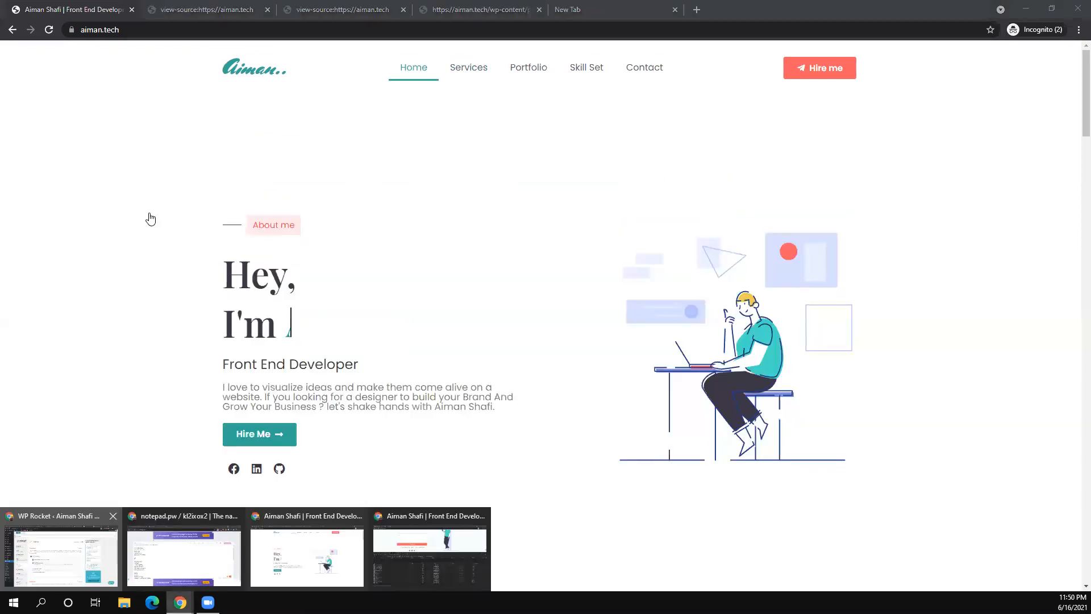
click(61, 554)
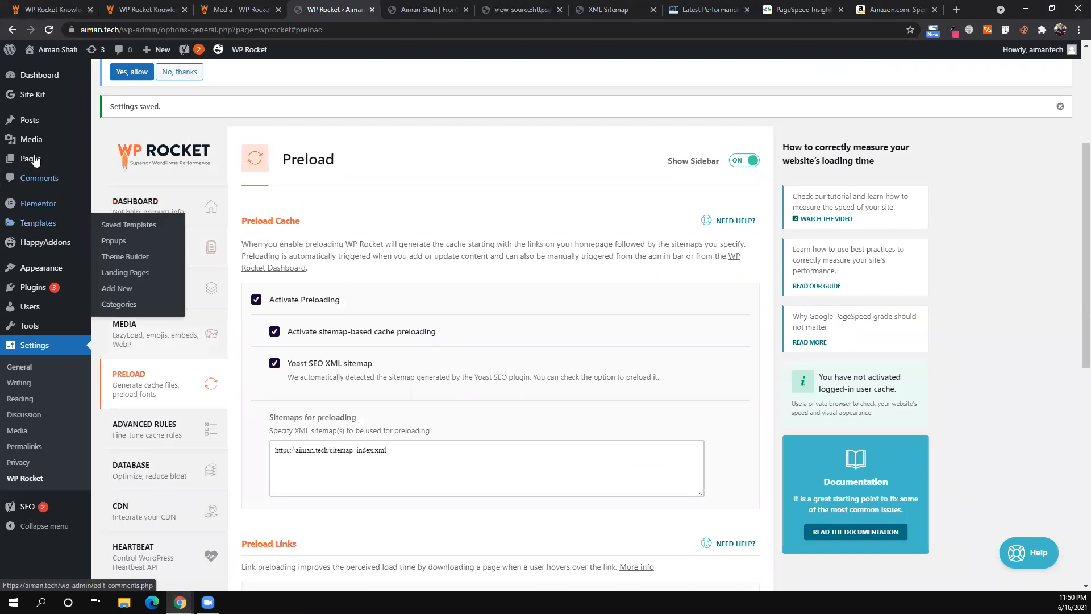
- Start a new WordPress page via Pages > Add New
click(108, 178)
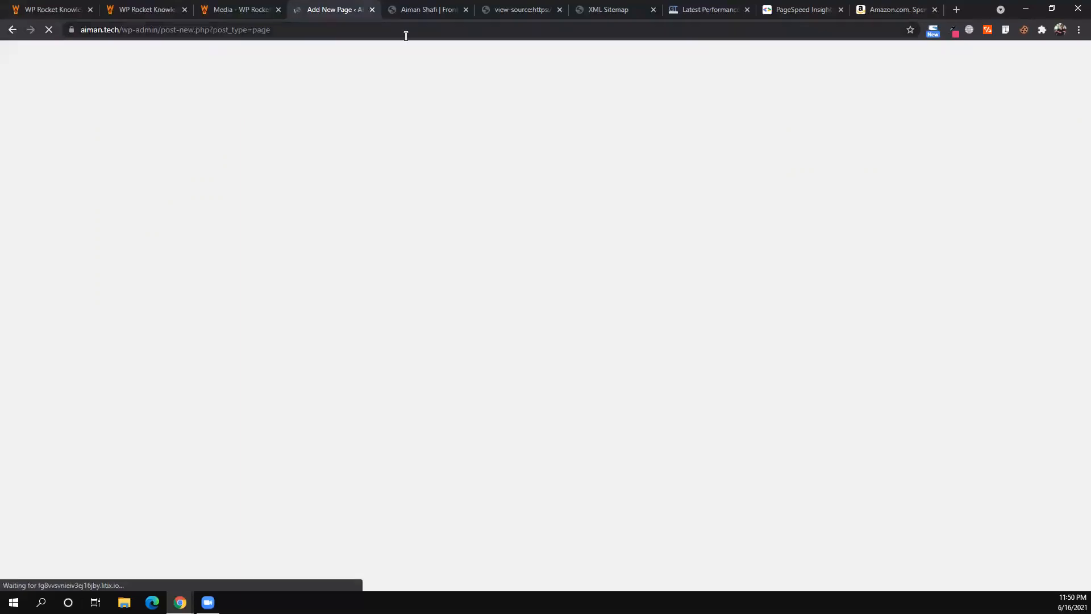
- Open a new blank browser tab
click(960, 9)
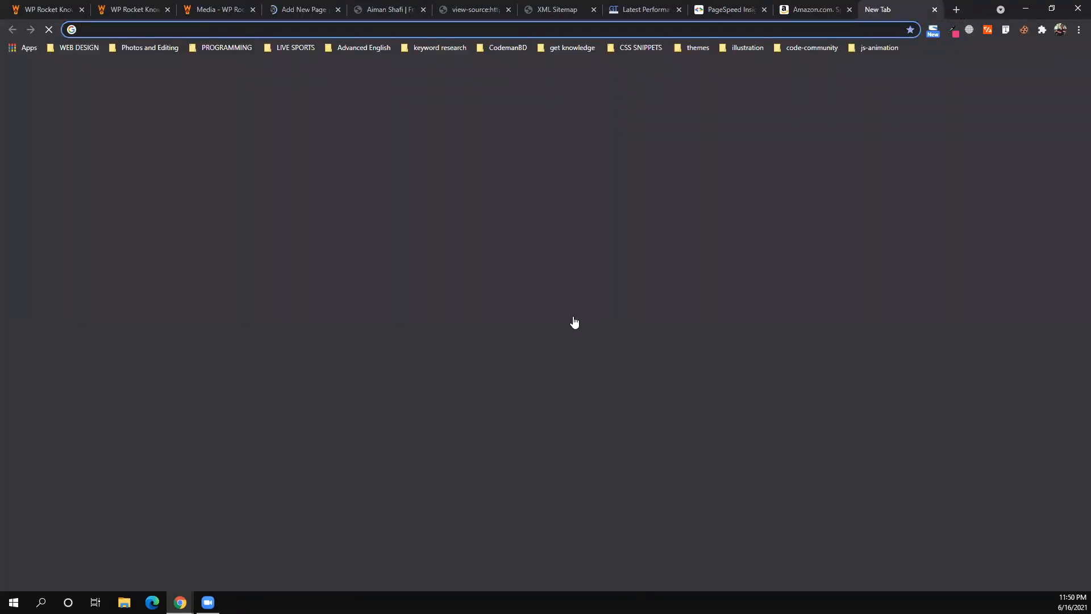
- Open DevTools' Network panel on the Amazon homepage tab
key(ctrl+shift+Tab)
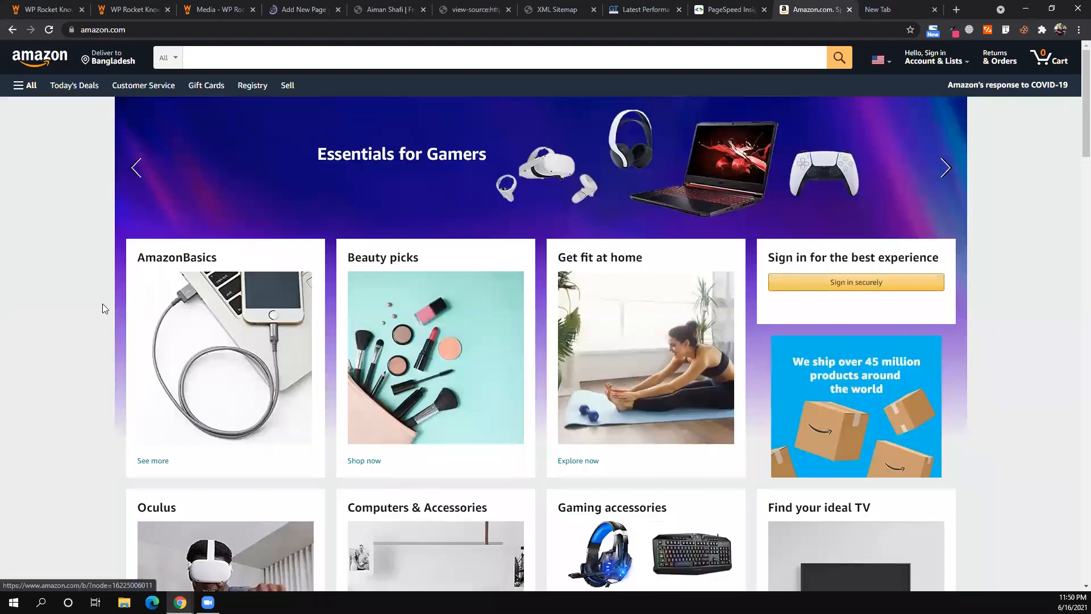
right_click(103, 501)
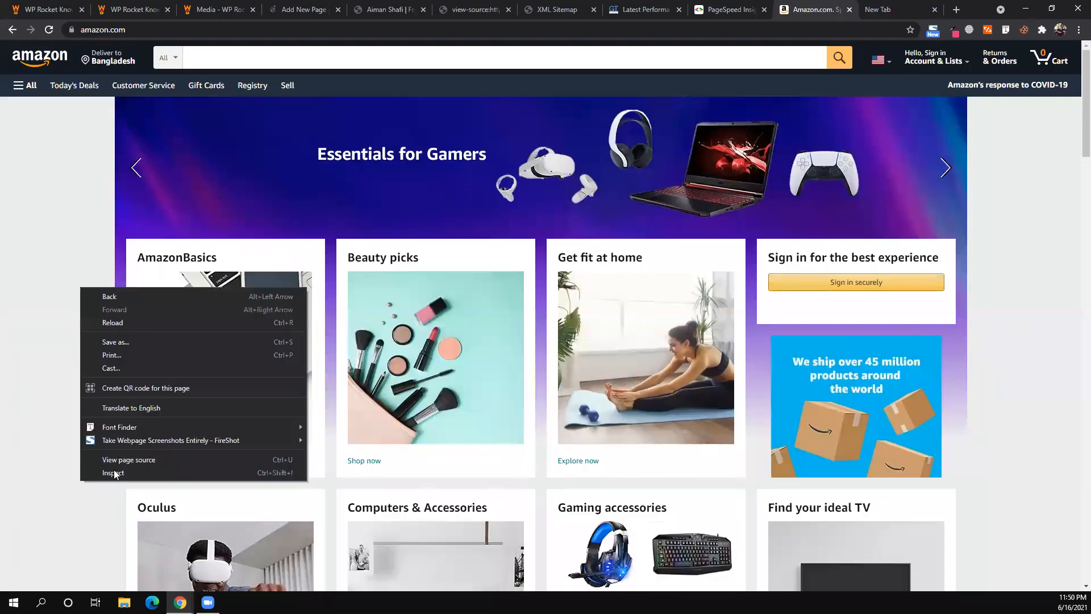
click(114, 473)
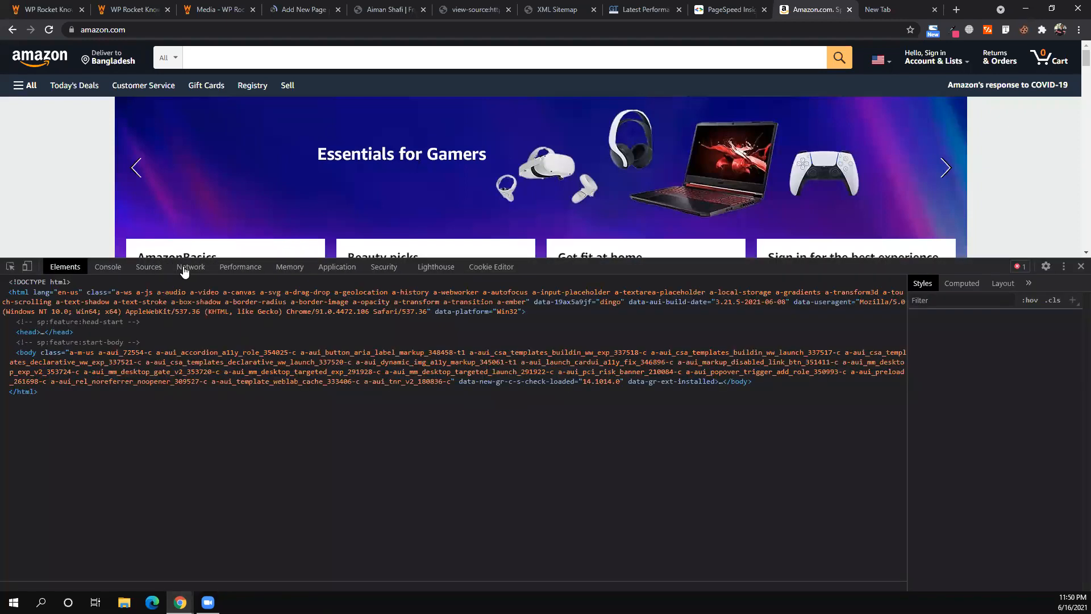
click(184, 272)
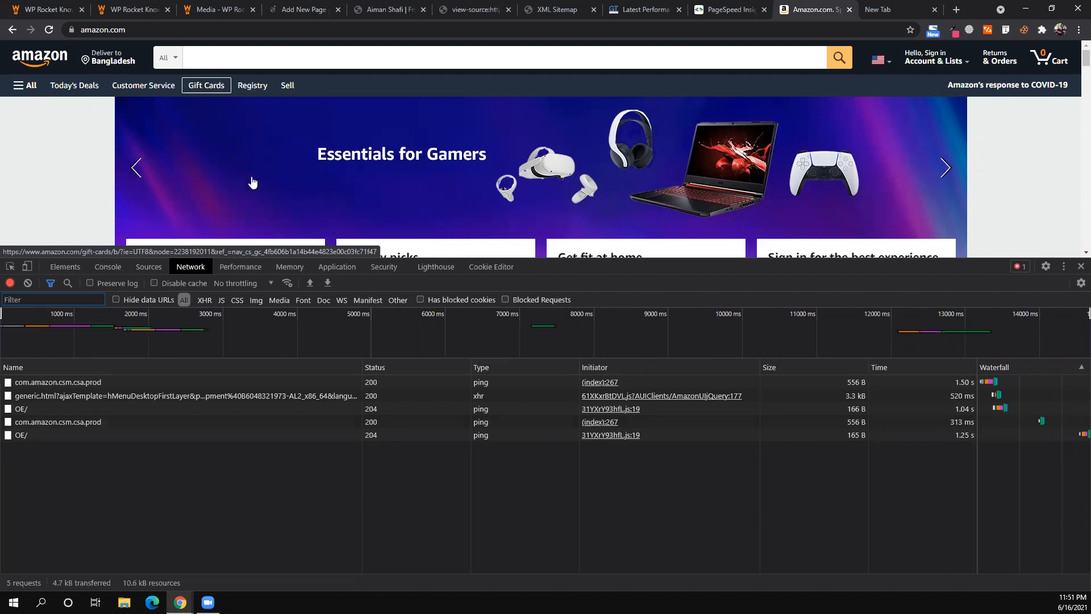
- Go to Amazon's Registry & Gifting page and reload it to record its requests
scroll(253, 183, down, 1)
scroll(253, 183, down, 5)
scroll(251, 181, up, 6)
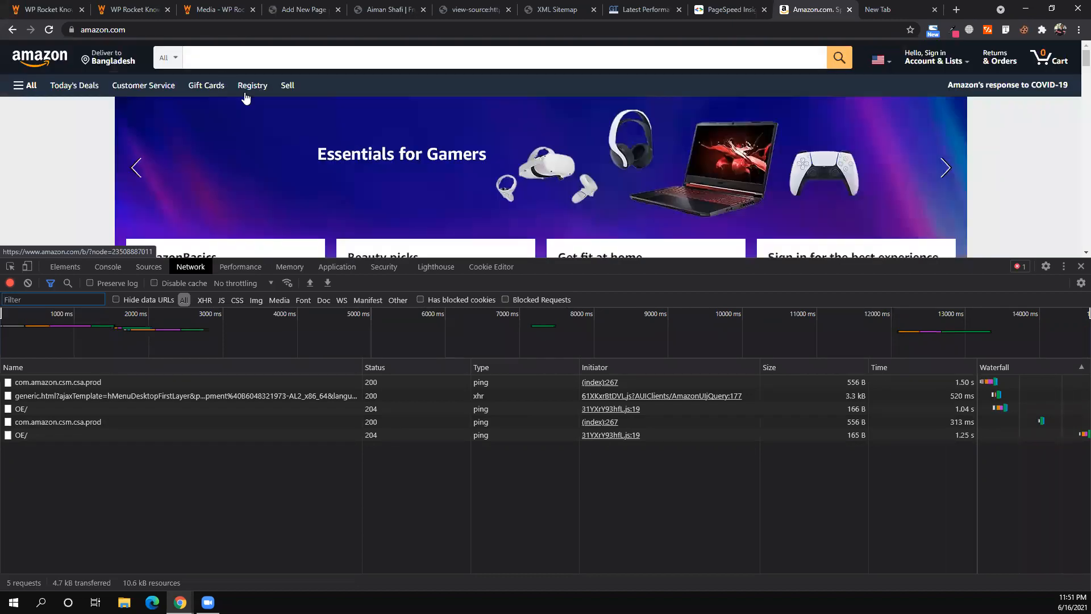
click(245, 97)
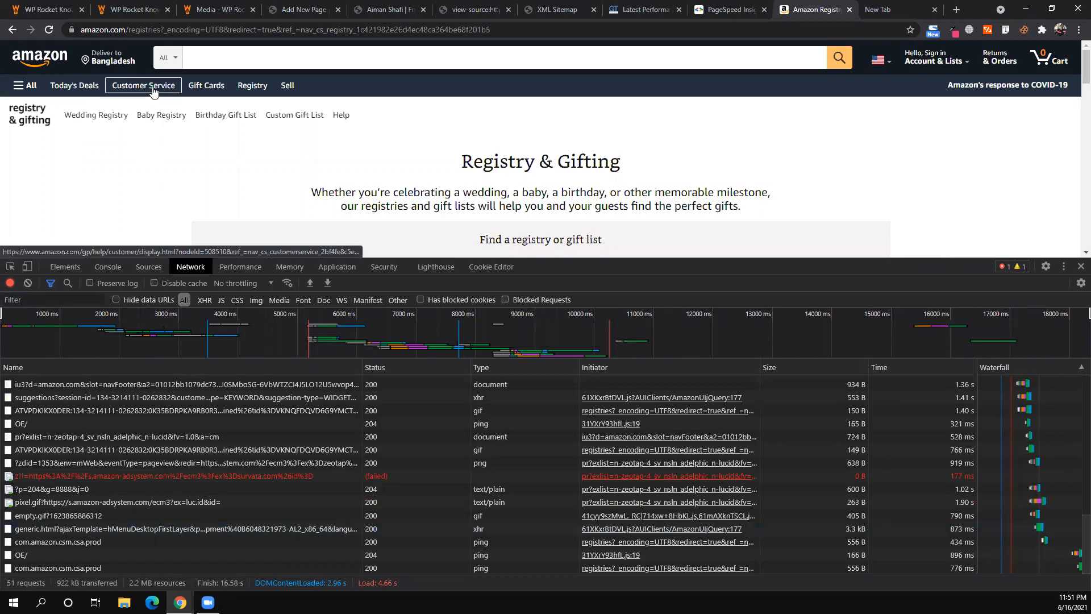
click(49, 30)
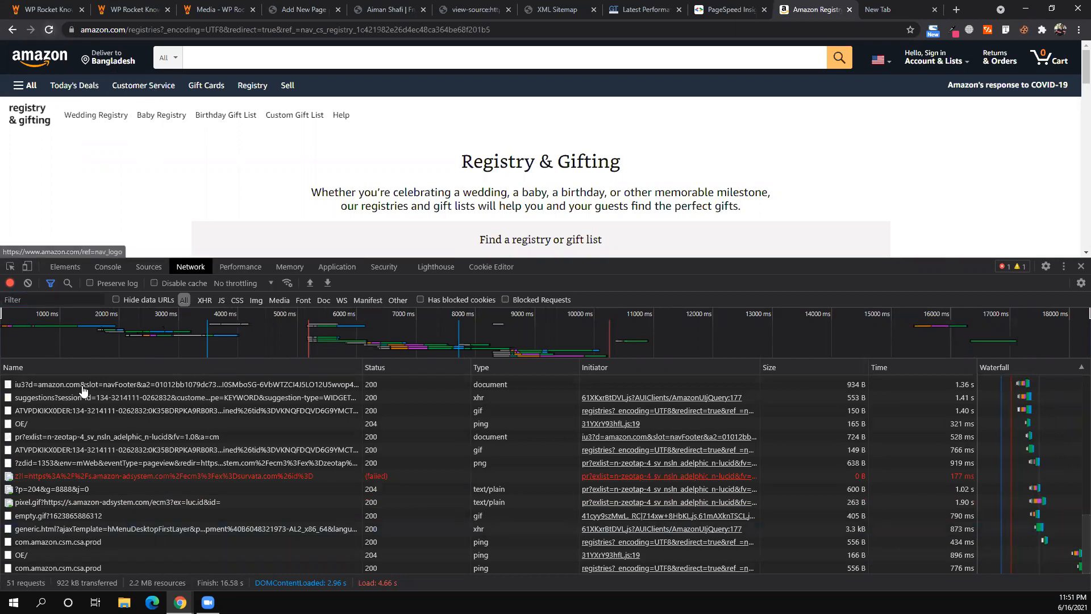
- Publish a blank page titled 'demo 1', then head to Appearance > Menus
click(296, 8)
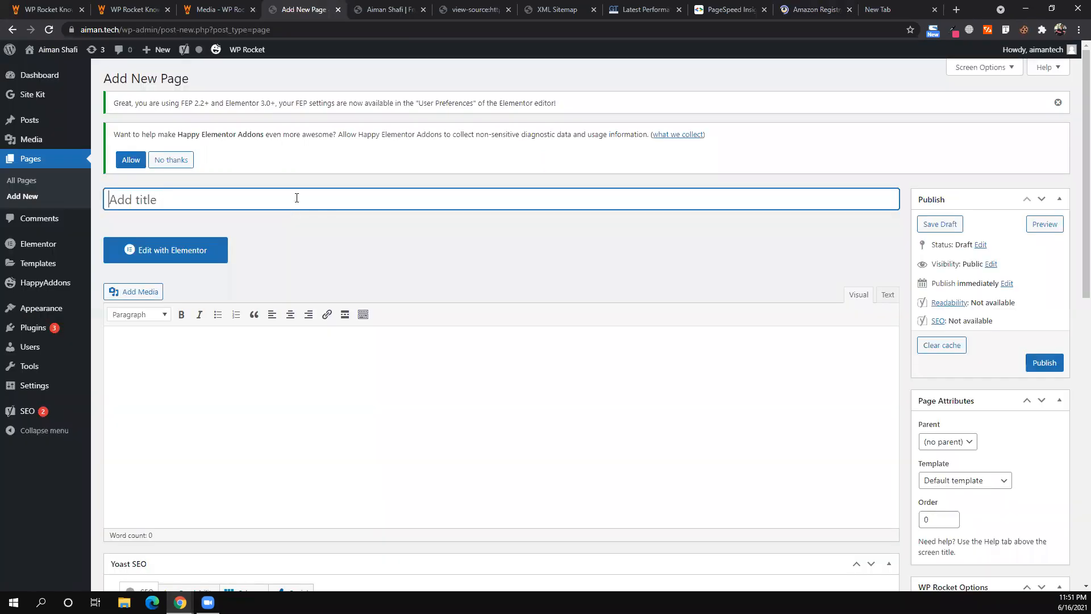
text(demo 1)
click(1038, 358)
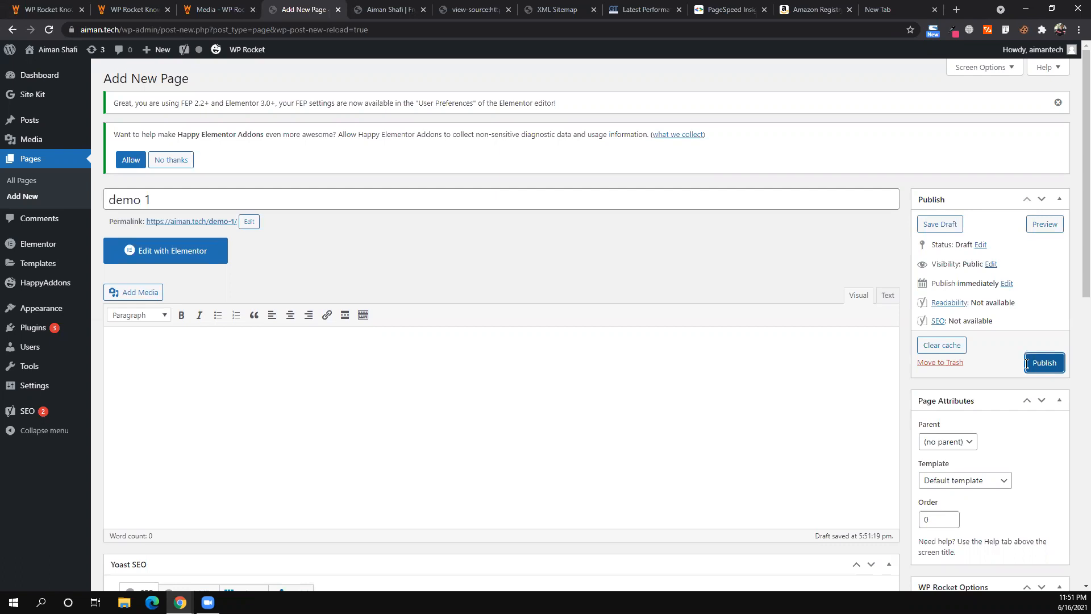
click(1044, 367)
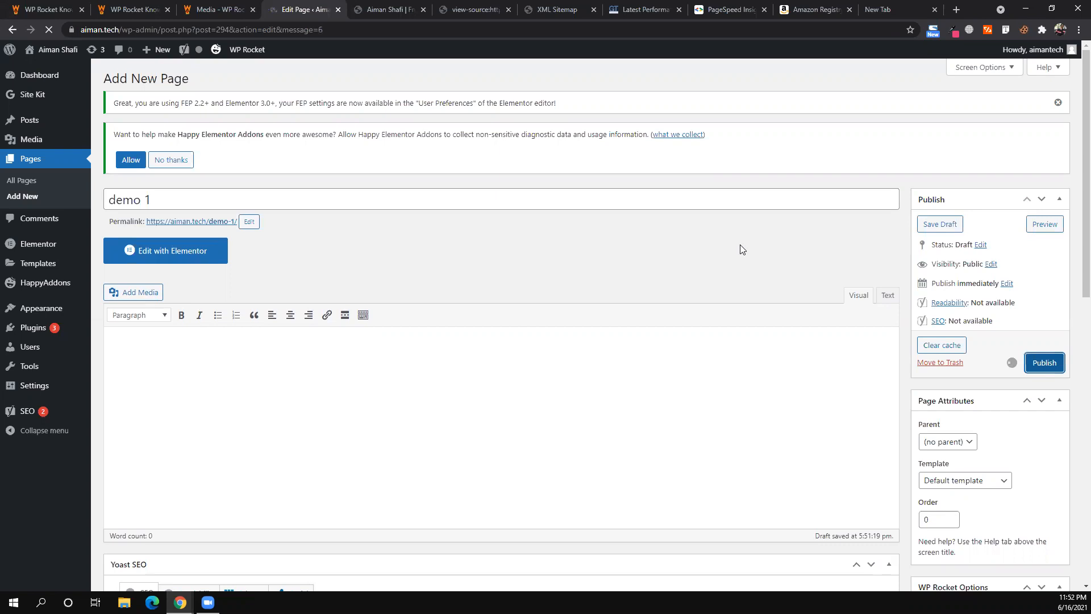
click(33, 346)
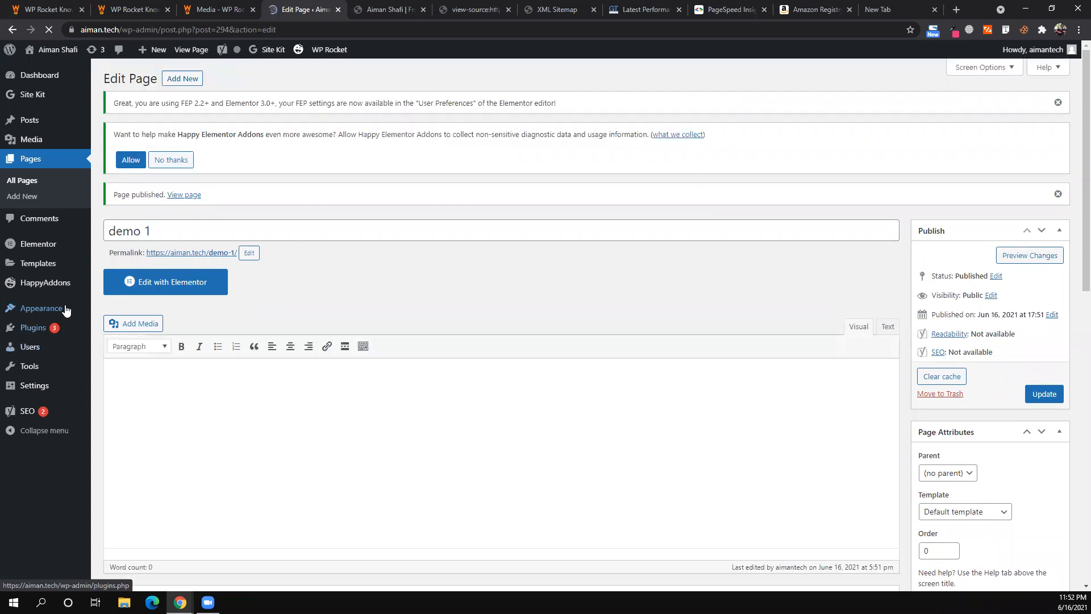
mouse_move(63, 310)
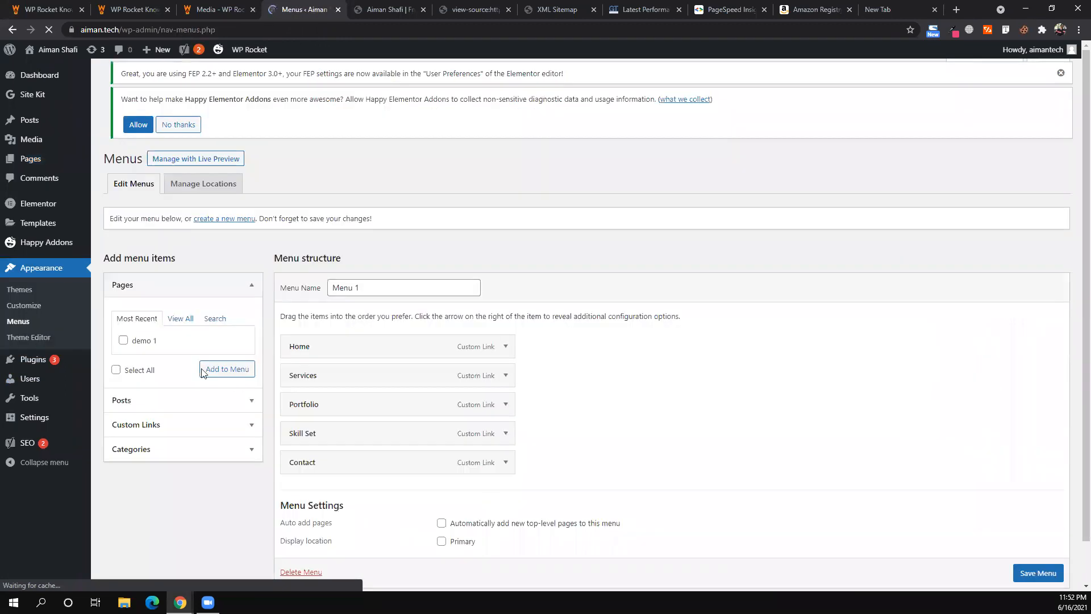
- Append the demo 1 page to Menu 1, save the menu, and clear WP Rocket's cache
click(129, 356)
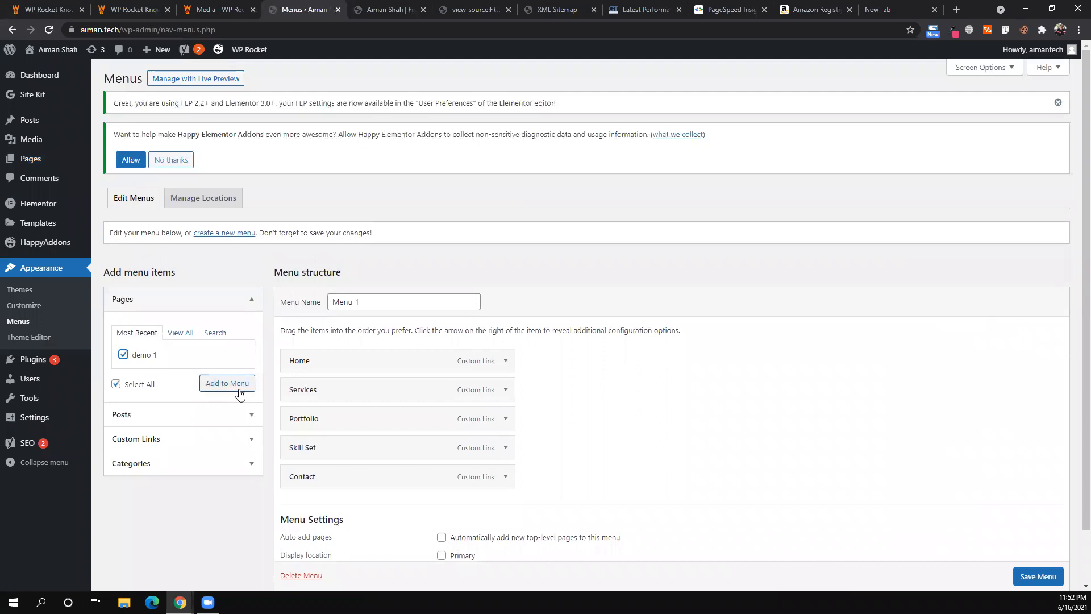
click(241, 392)
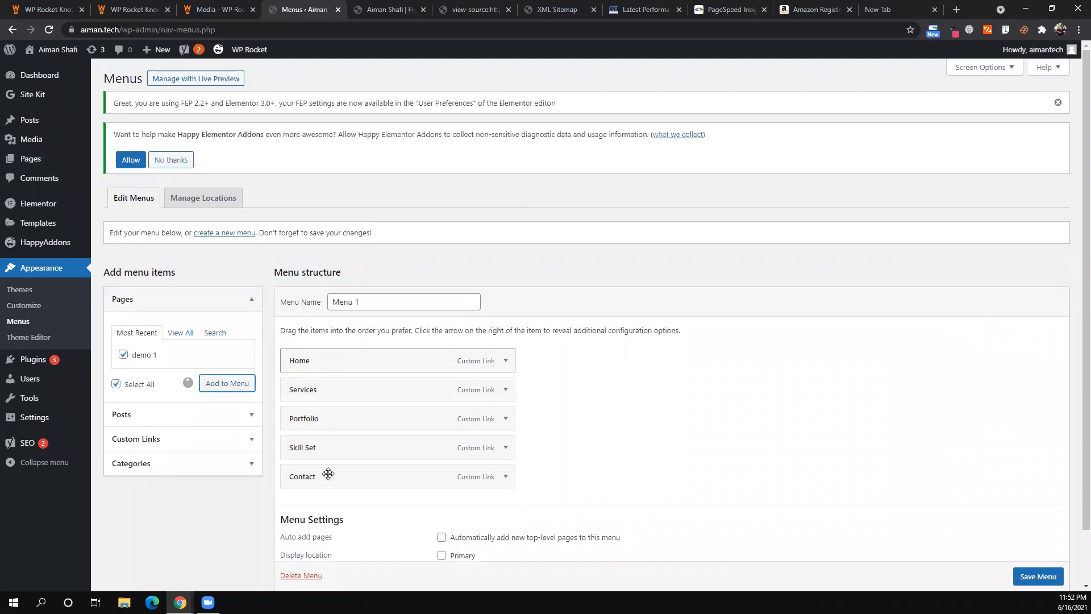
click(1037, 576)
scroll(813, 452, down, 1)
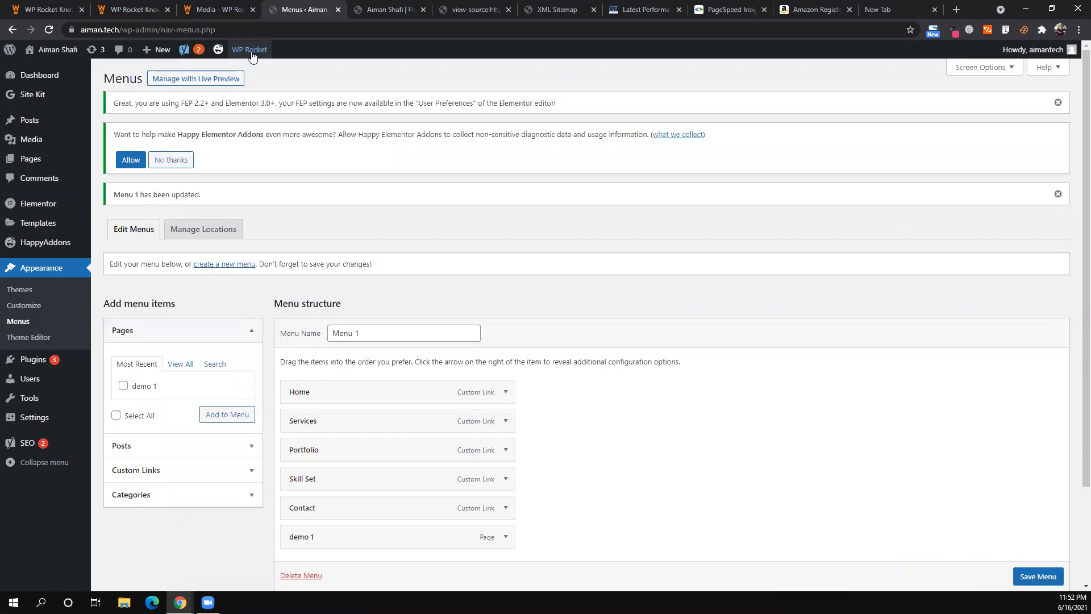
click(256, 80)
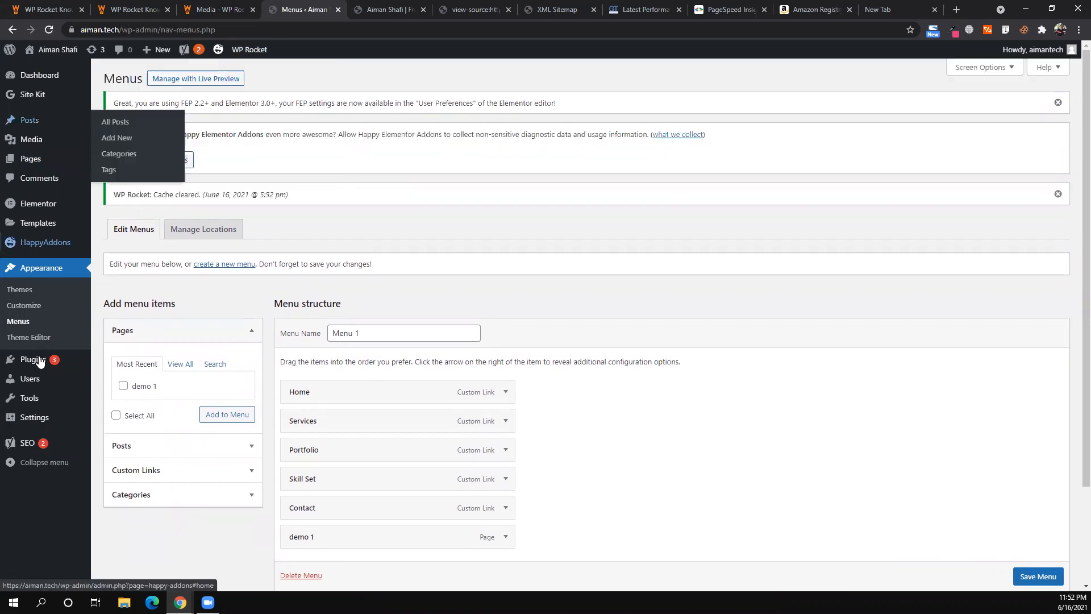
- Open WP Rocket's Preload tab, then bring the incognito homepage window forward
mouse_move(35, 417)
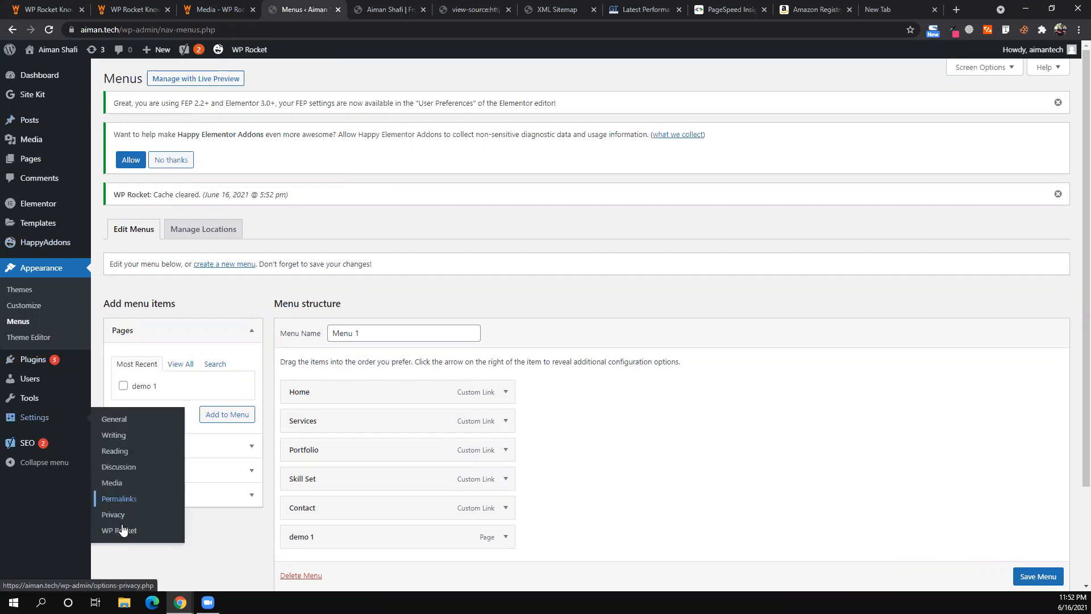
click(122, 530)
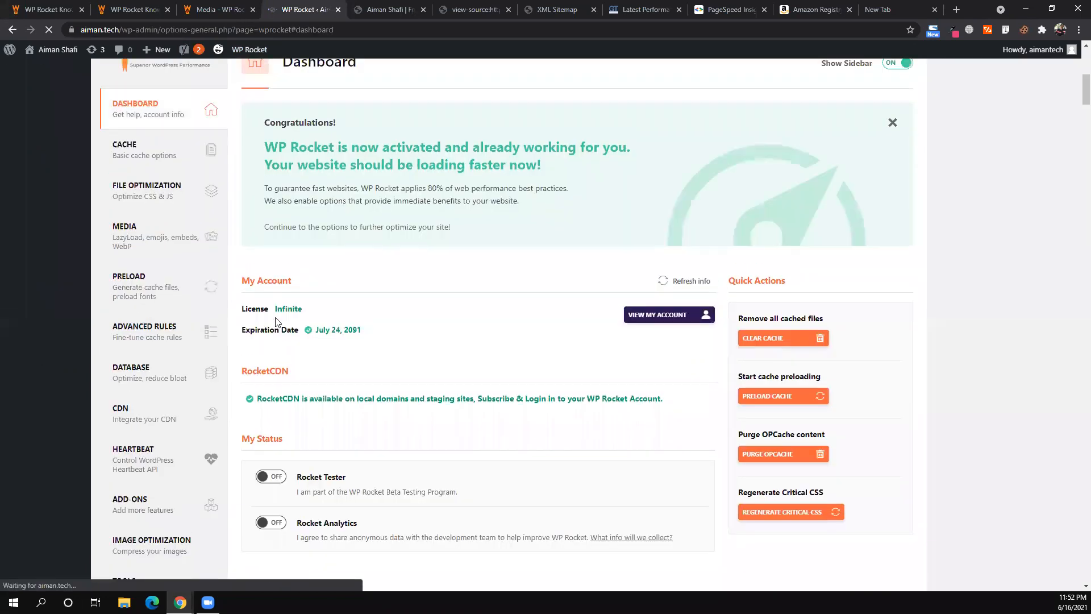
scroll(277, 322, down, 2)
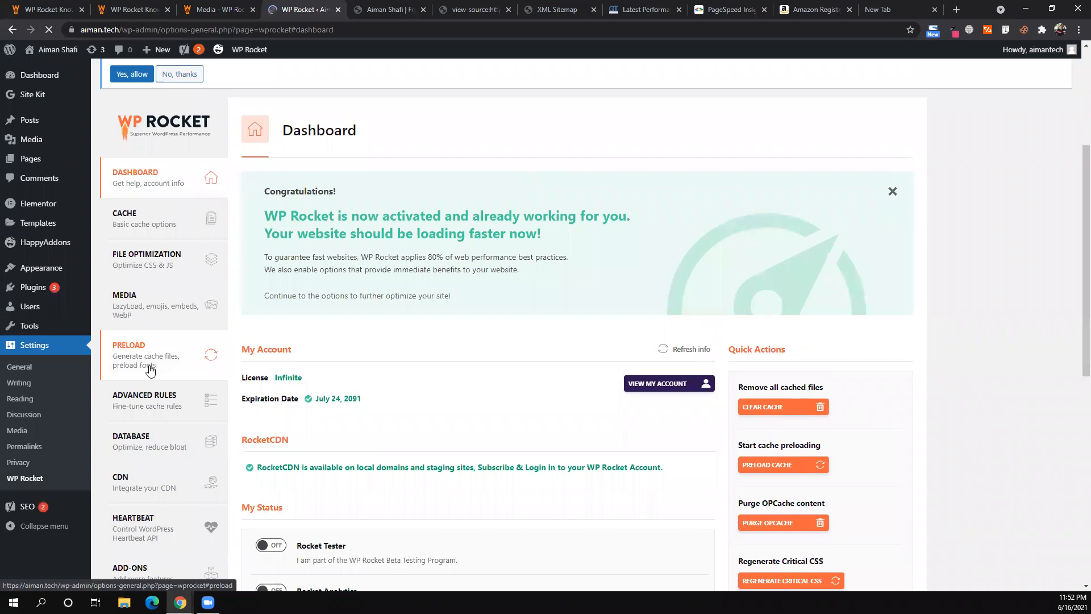
click(150, 370)
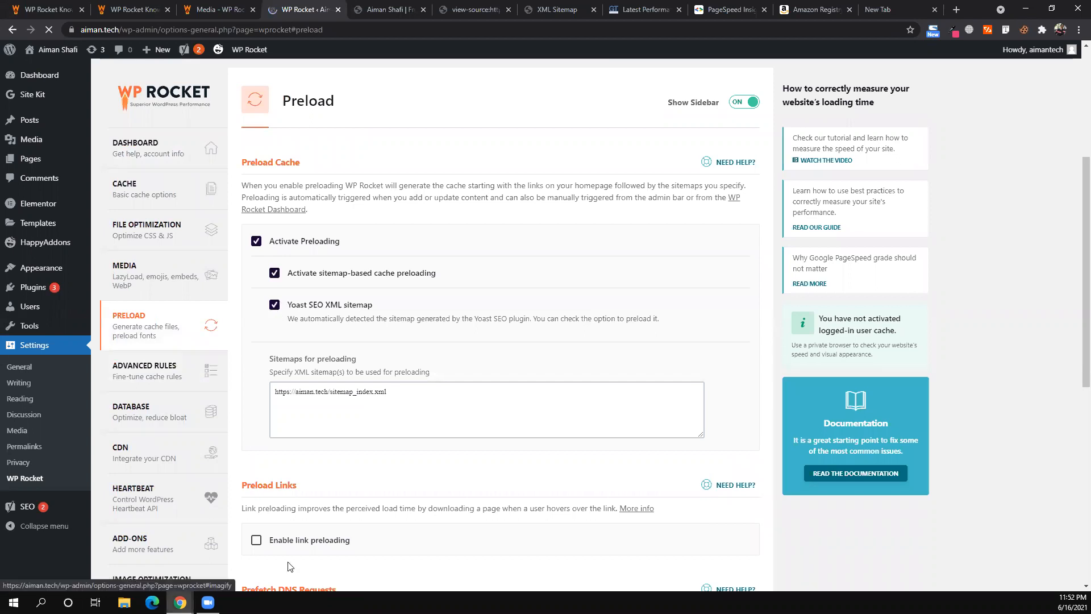
mouse_move(180, 602)
key(alt+Tab)
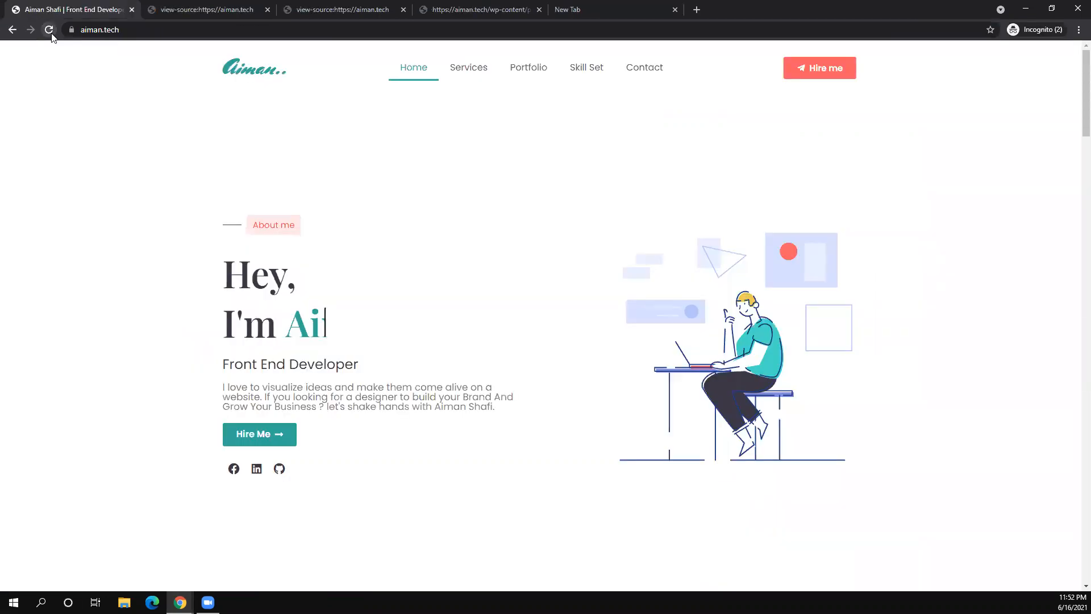
- Reload the live homepage to reveal the demo 1 menu item and open DevTools' Network panel
click(51, 35)
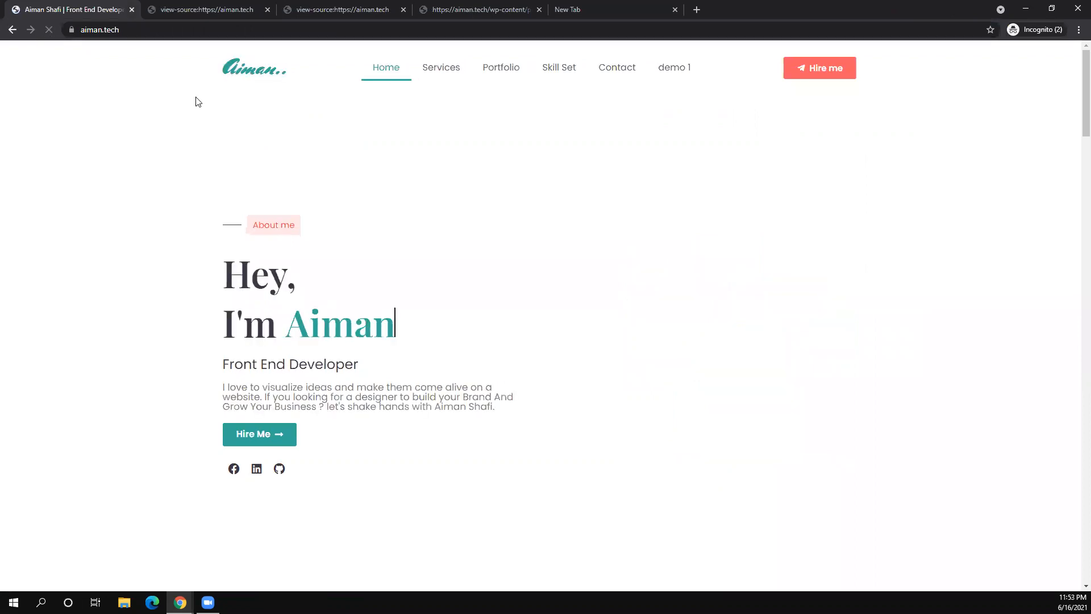
right_click(220, 232)
click(221, 227)
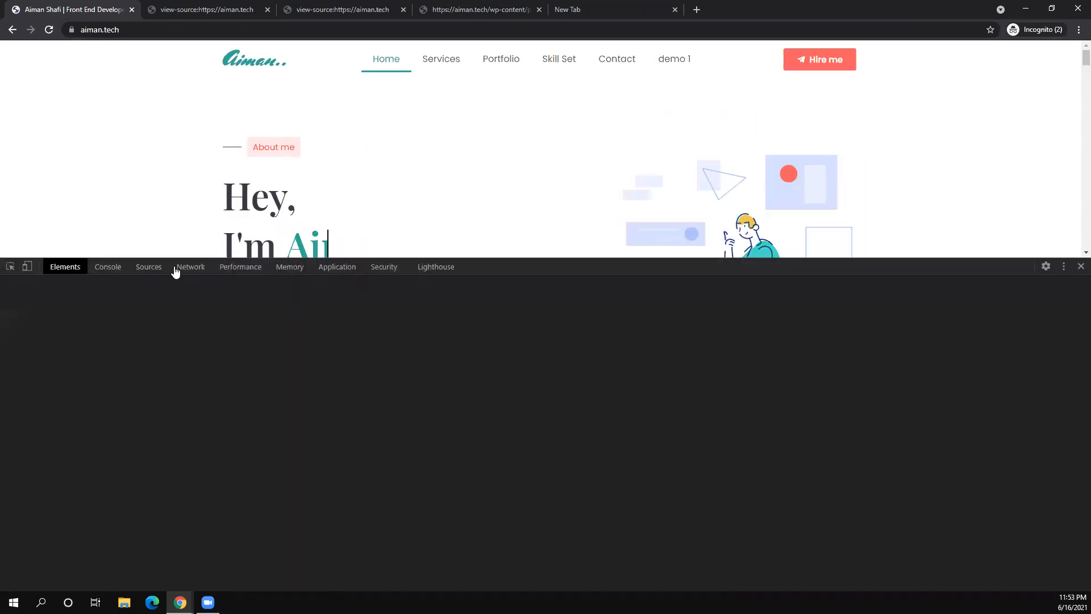
click(192, 268)
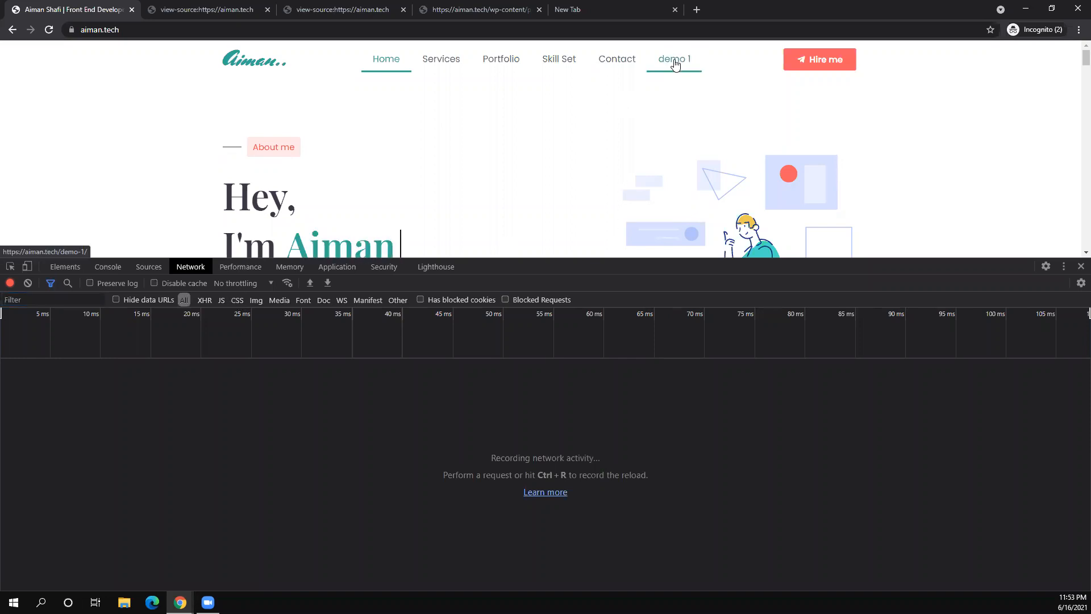
- Record the homepage's network requests on a fresh reload, then return to the WP Rocket window
click(45, 35)
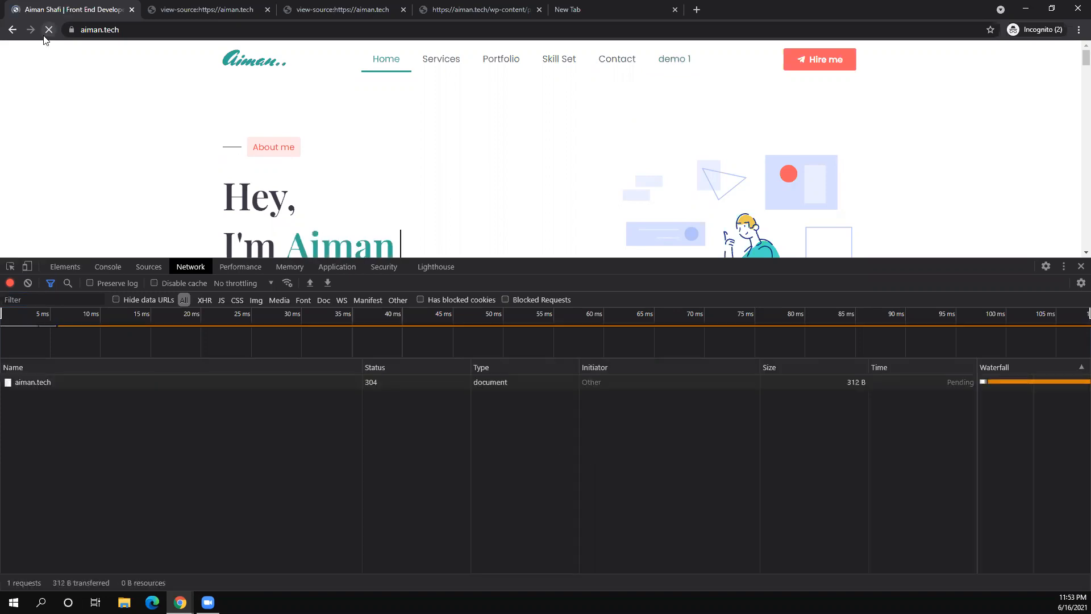
scroll(127, 479, down, 3)
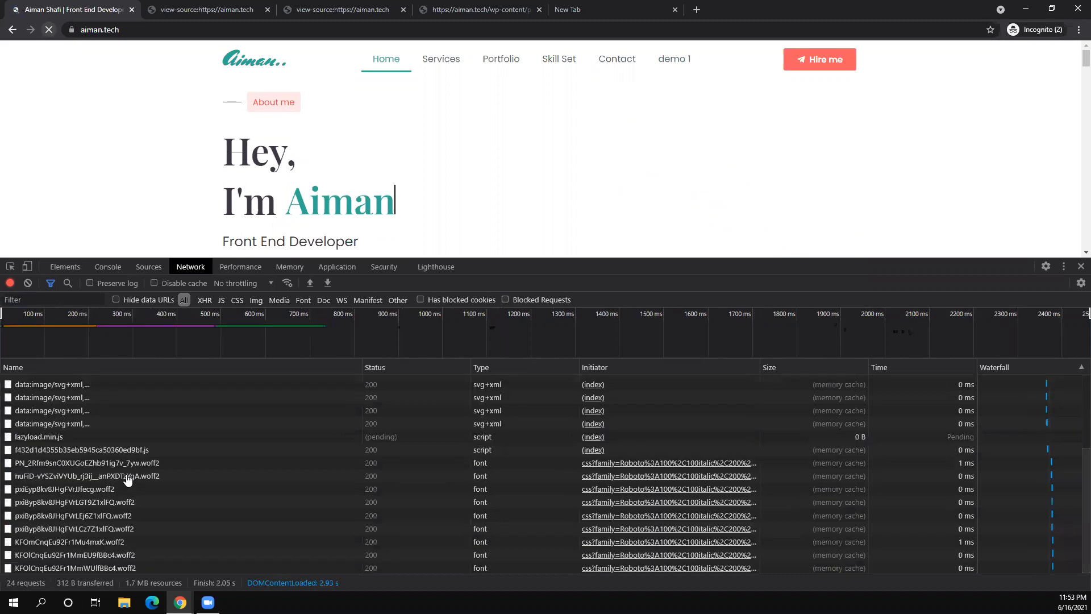
scroll(127, 480, up, 3)
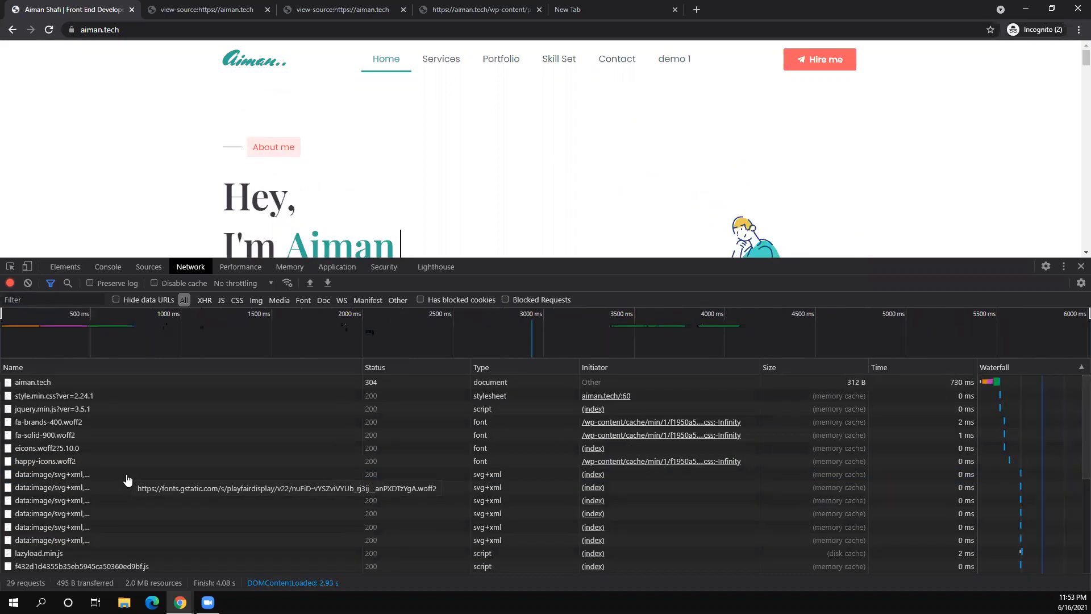
scroll(127, 480, down, 3)
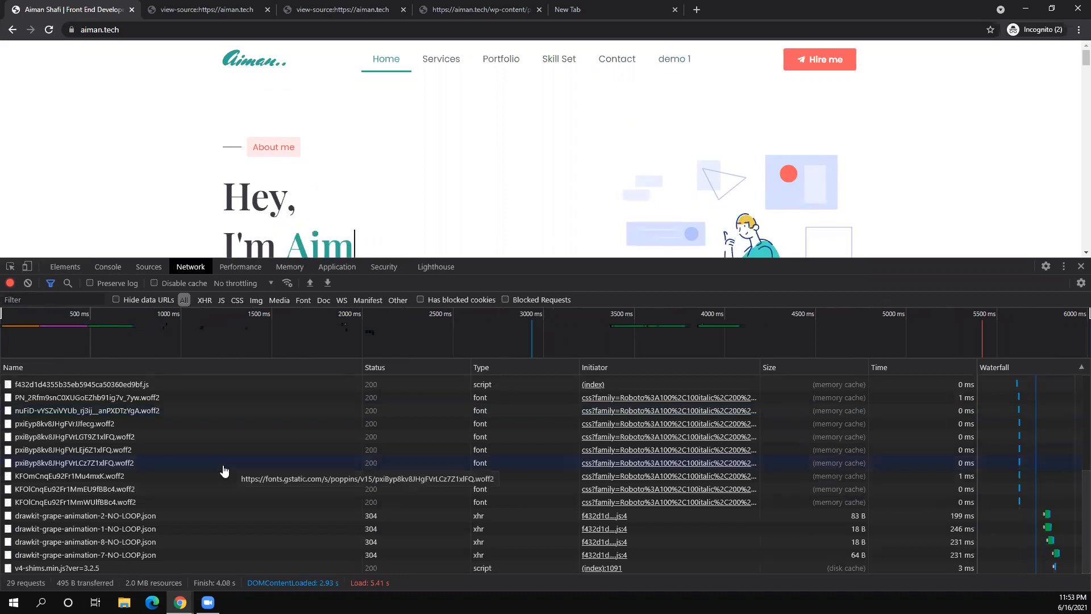
scroll(224, 470, up, 3)
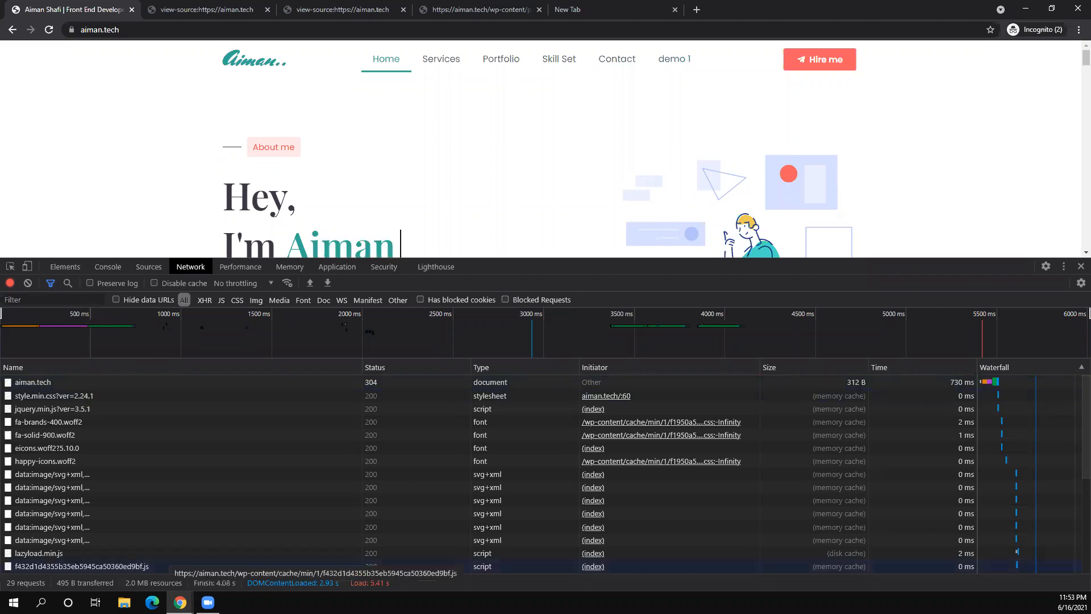
click(180, 603)
click(94, 585)
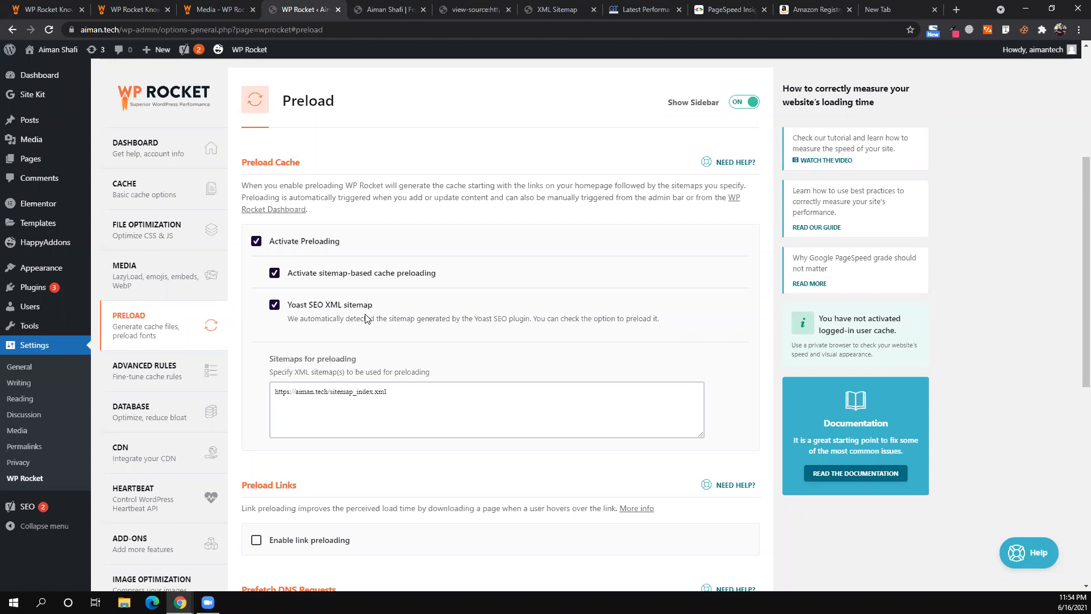
- Turn on link preloading, then reopen PRELOAD from the WP Rocket sidebar
scroll(256, 411, down, 2)
click(256, 412)
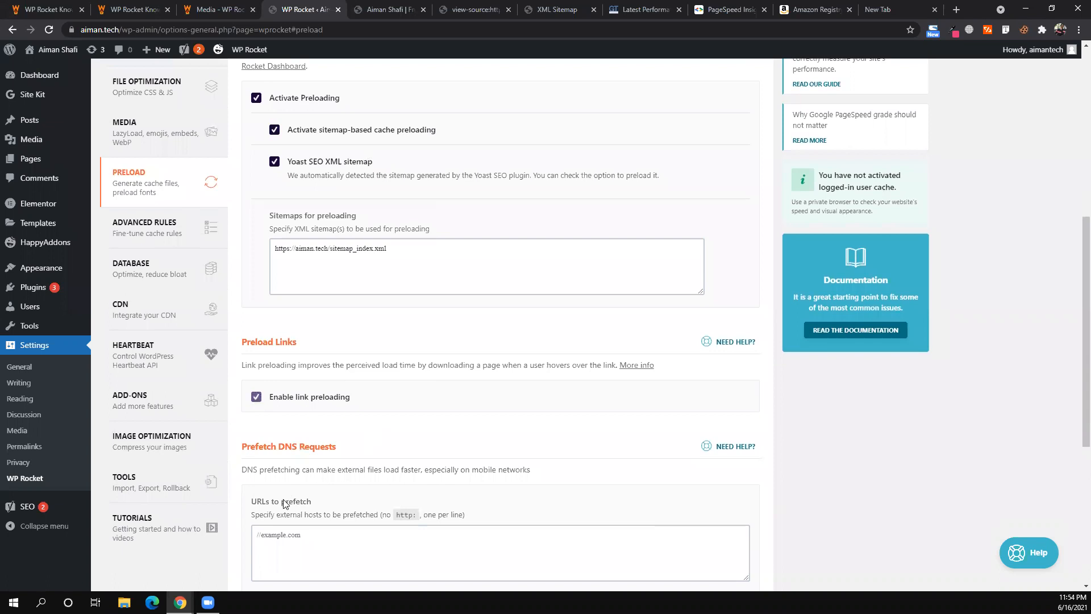
scroll(287, 498, down, 5)
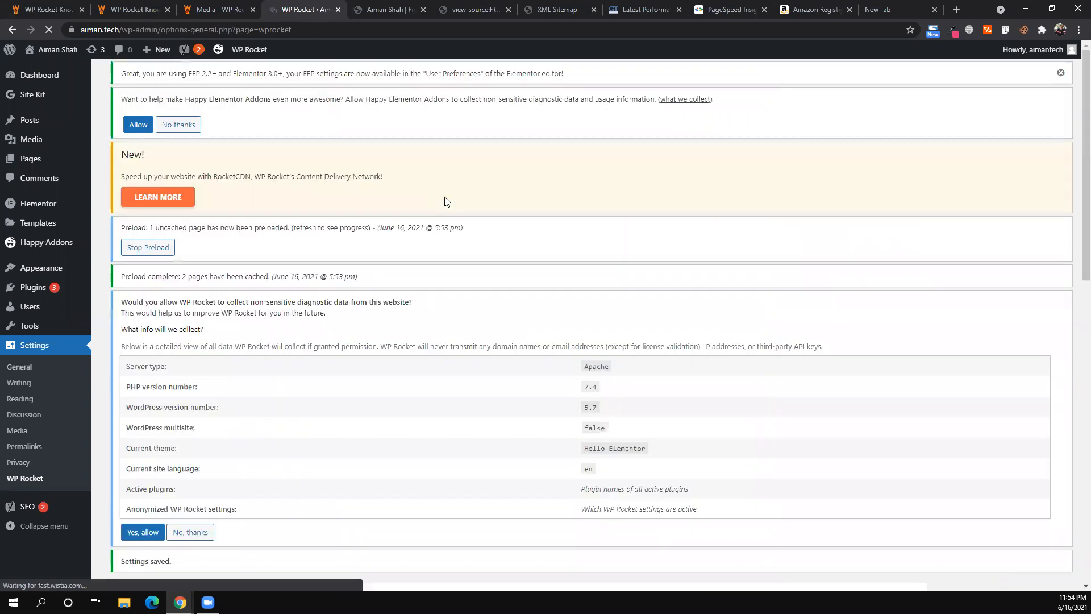
scroll(446, 202, down, 6)
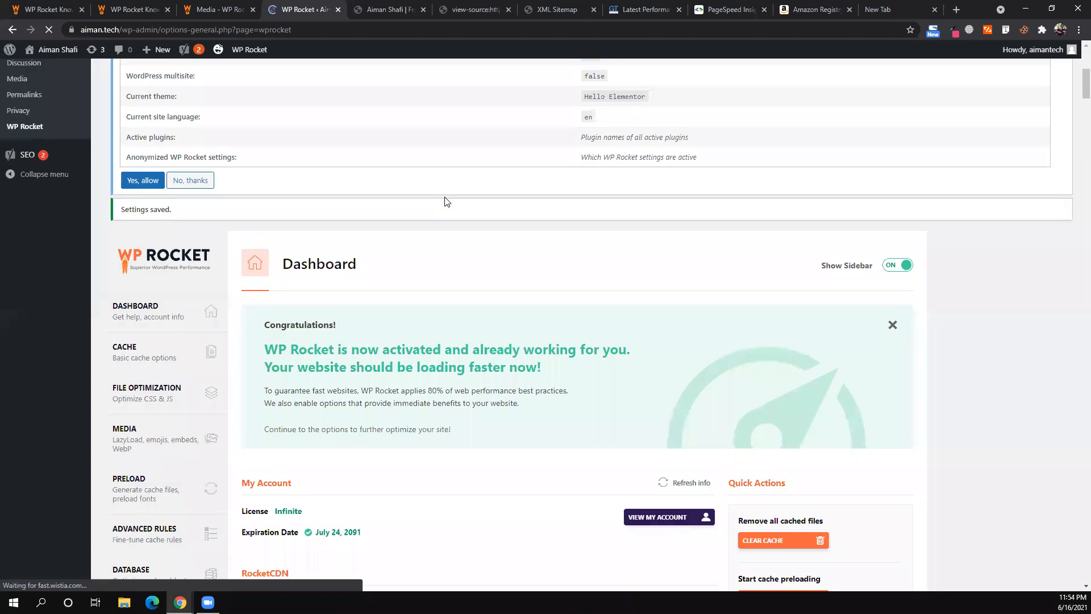
scroll(446, 201, down, 3)
click(129, 288)
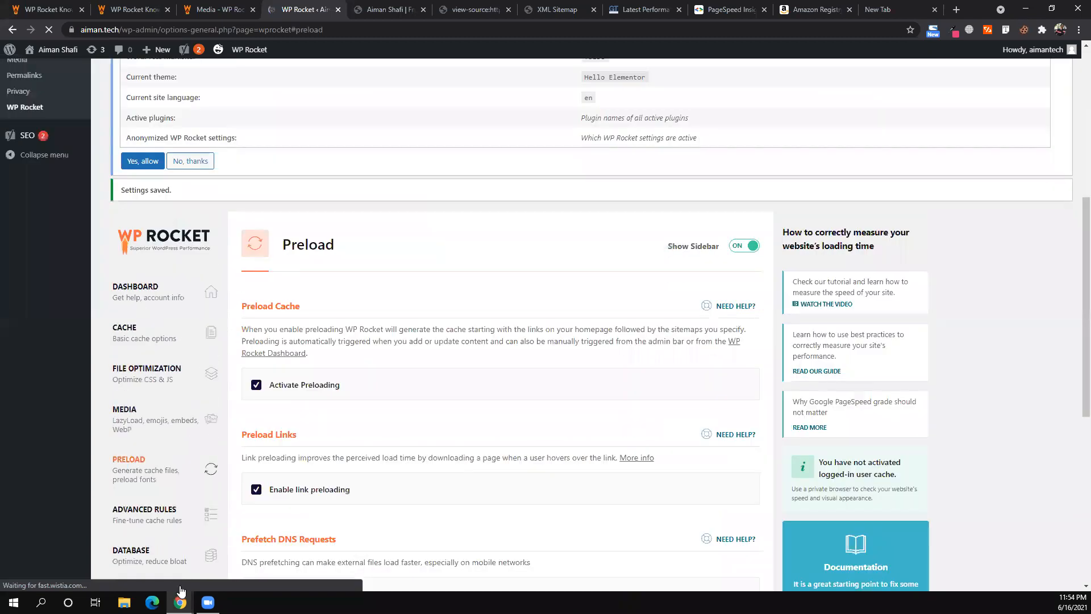
scroll(585, 324, up, 3)
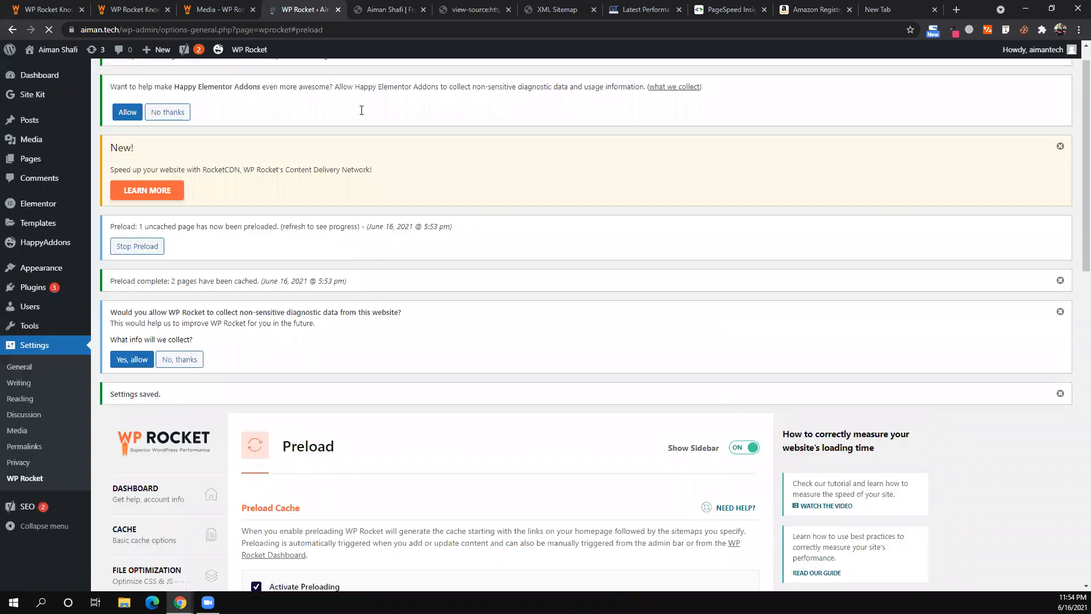
- Reload the incognito homepage with data URLs hidden from the network list
click(307, 554)
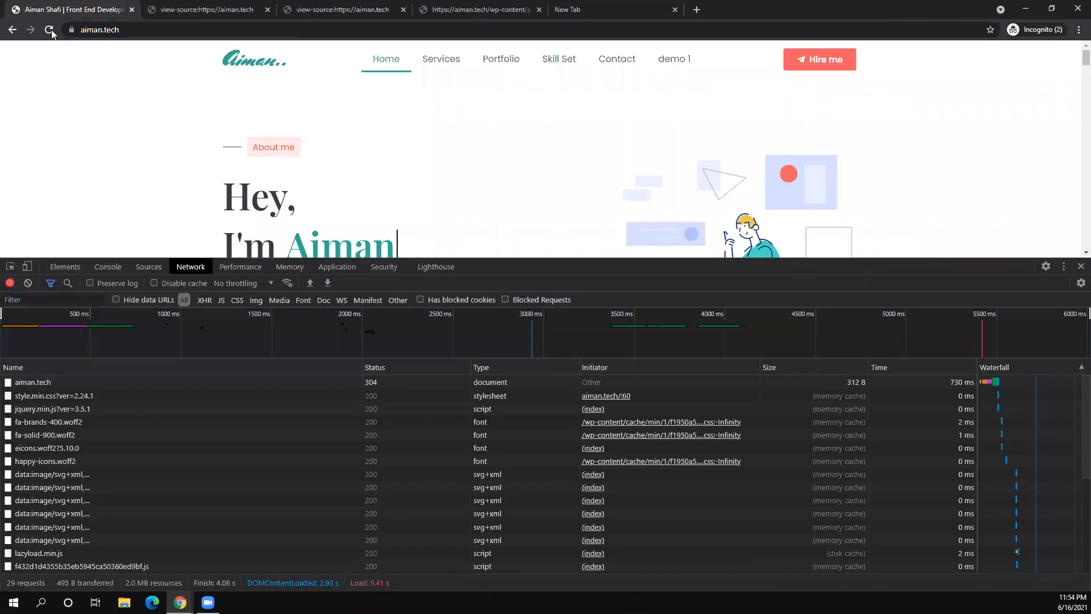
key(F5)
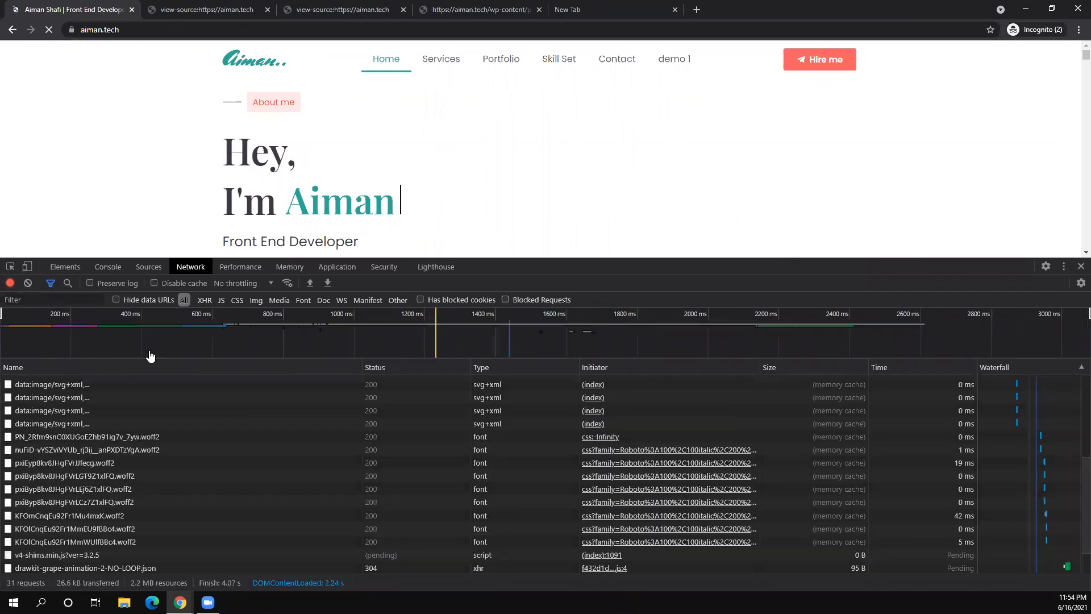
click(117, 299)
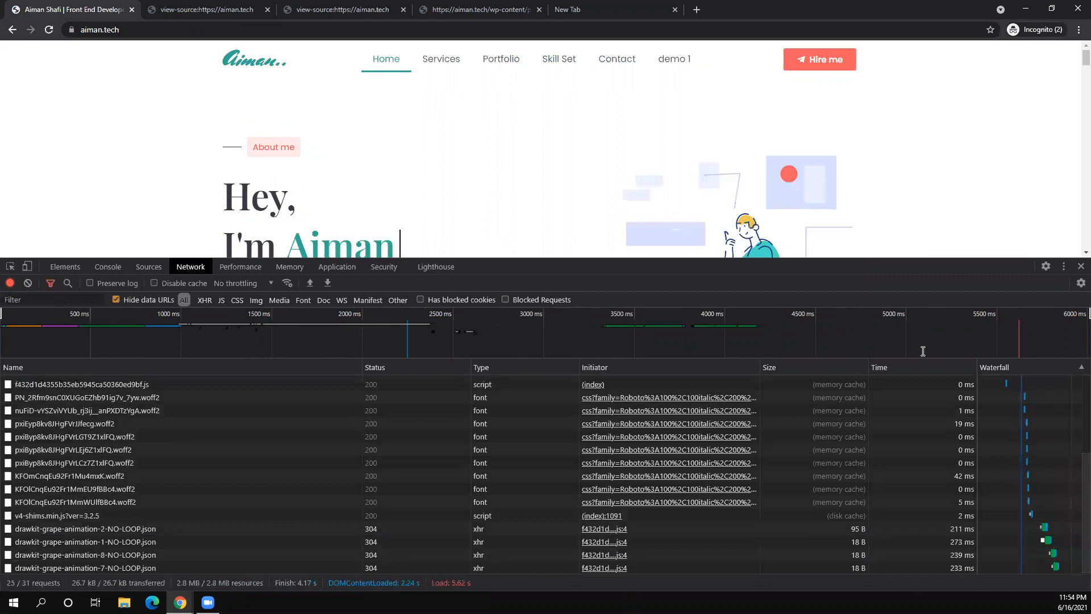
right_click(603, 150)
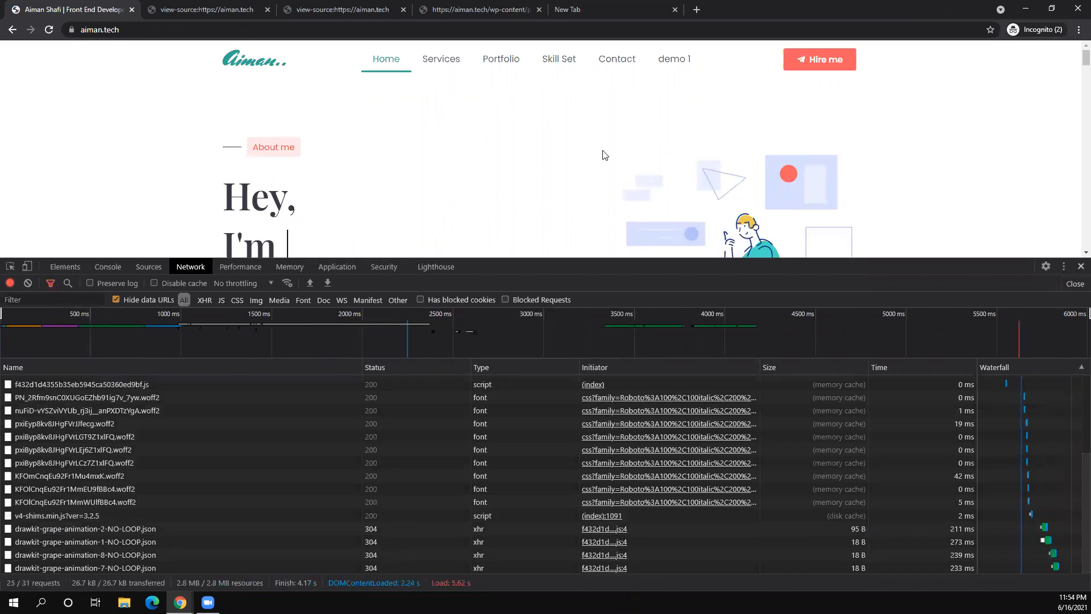
click(50, 29)
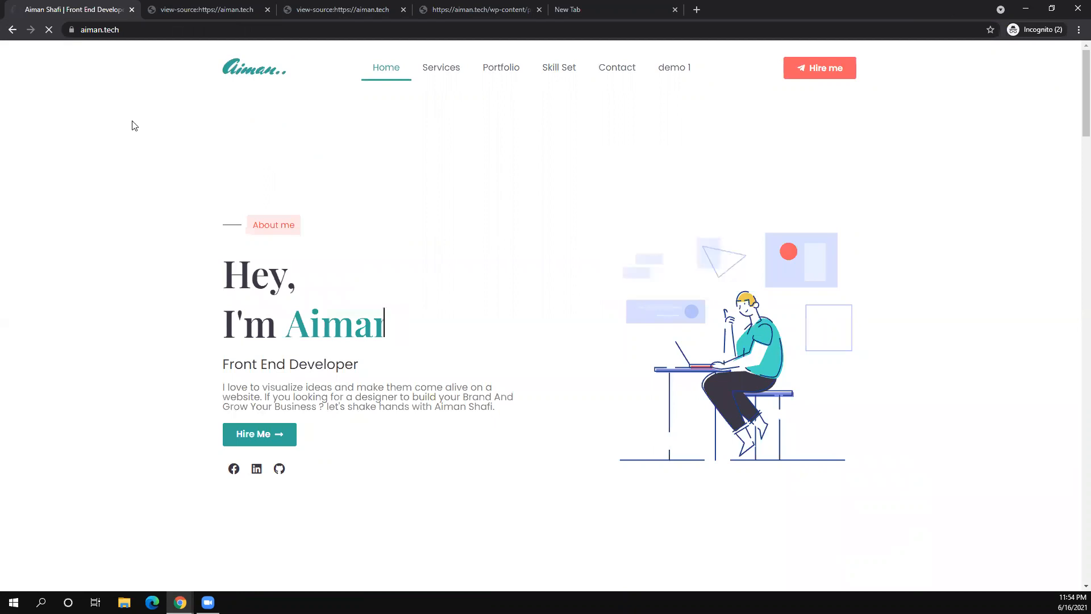
- With DevTools' Network panel open, visit the demo 1 page and go back home
right_click(412, 162)
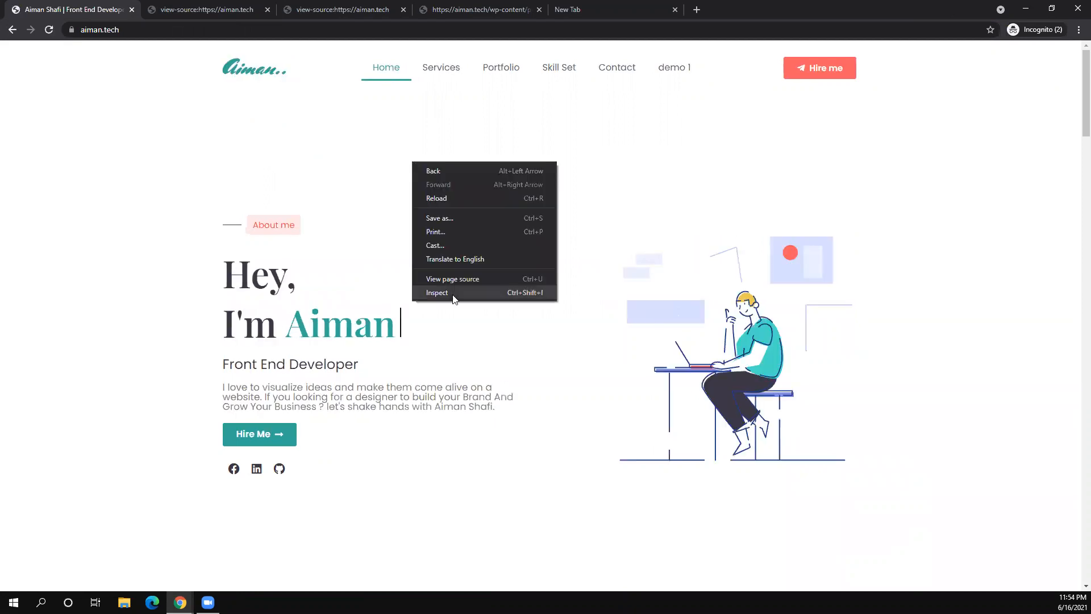
click(455, 299)
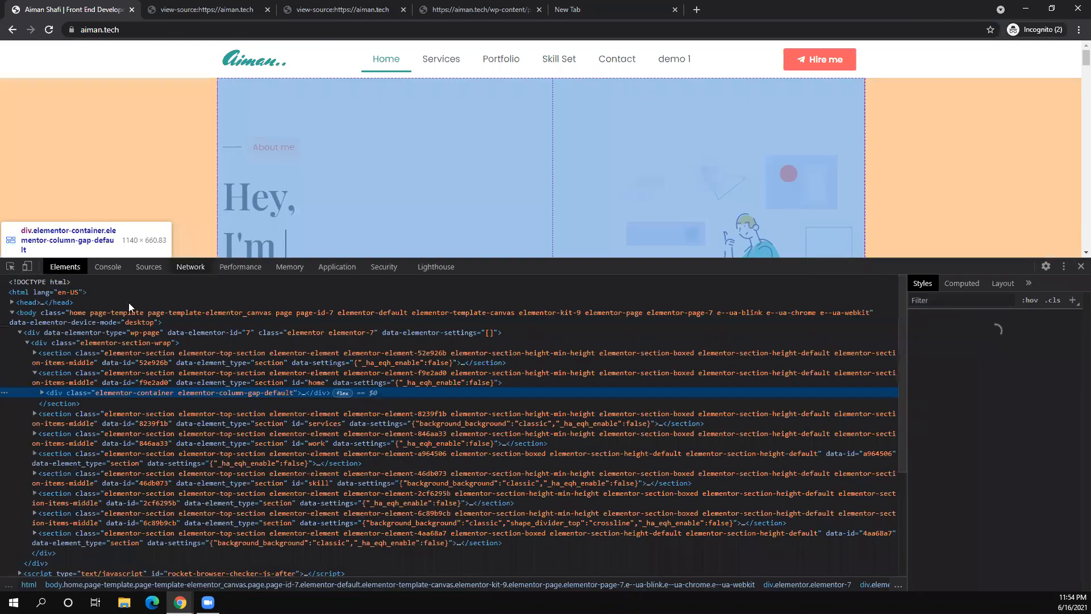
click(192, 268)
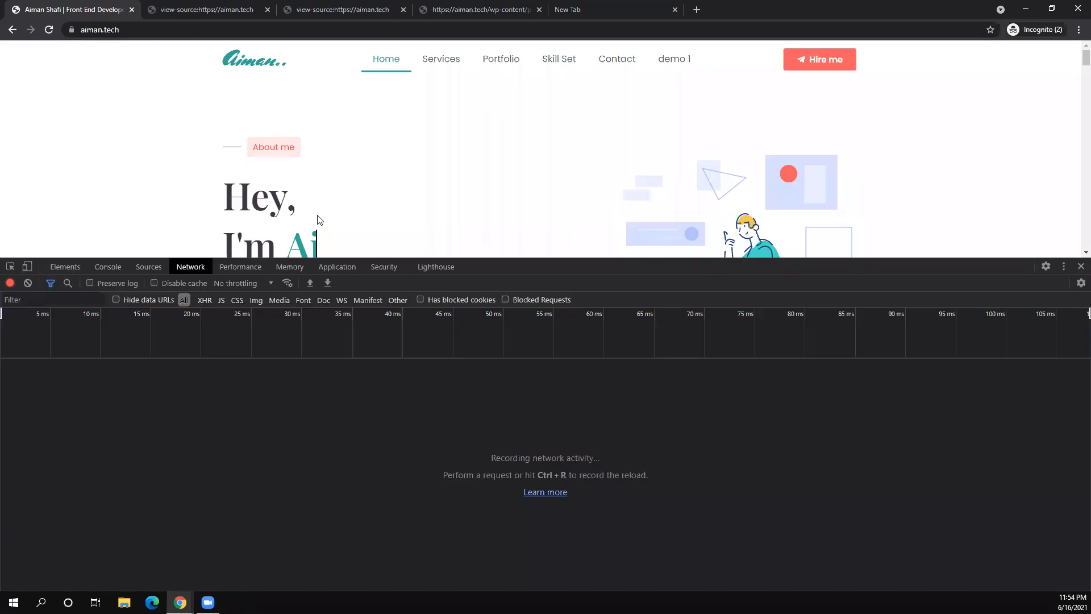
click(664, 68)
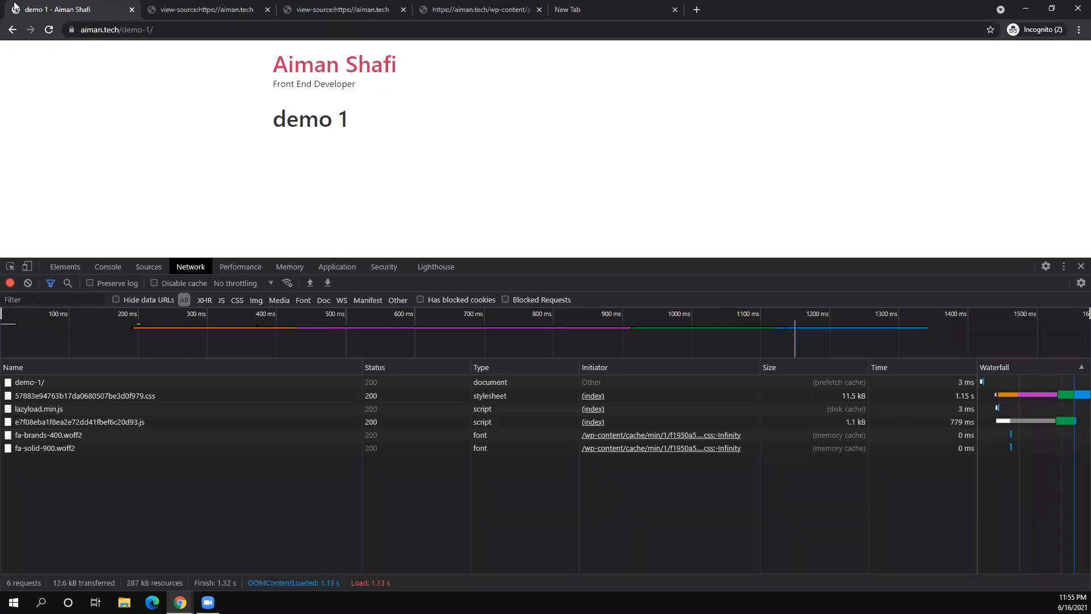
click(12, 29)
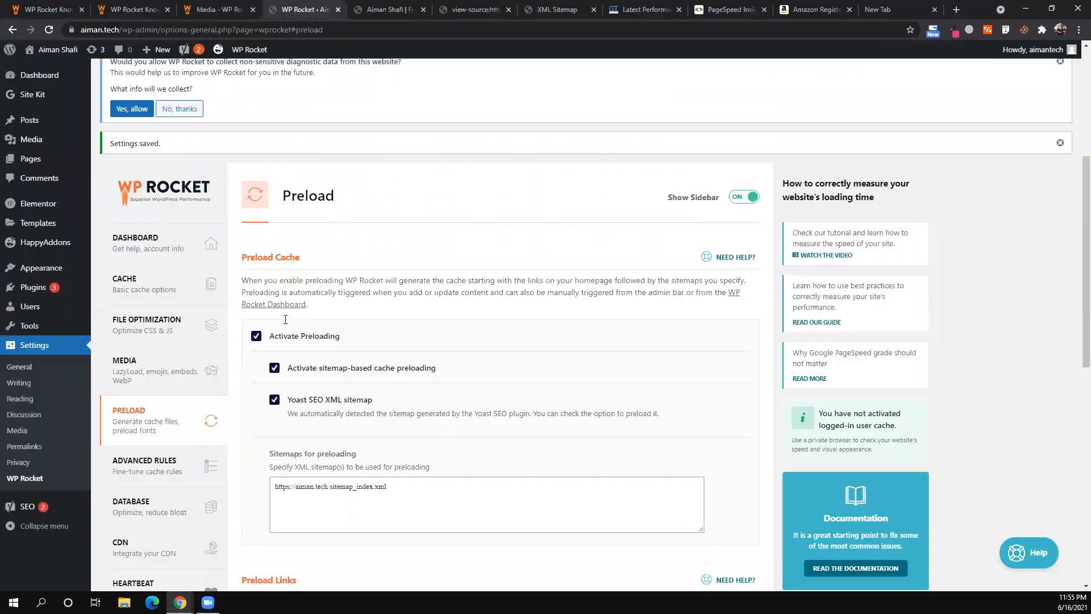
scroll(258, 213, down, 1)
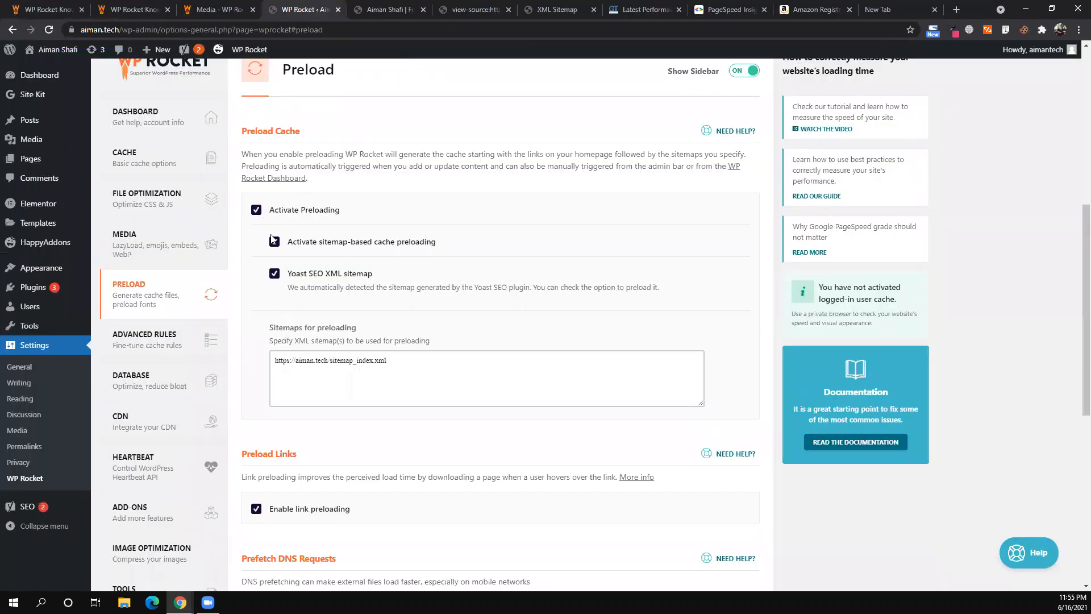
- Untick Activate Preloading and Enable link preloading, then save WP Rocket's changes
click(256, 210)
click(255, 316)
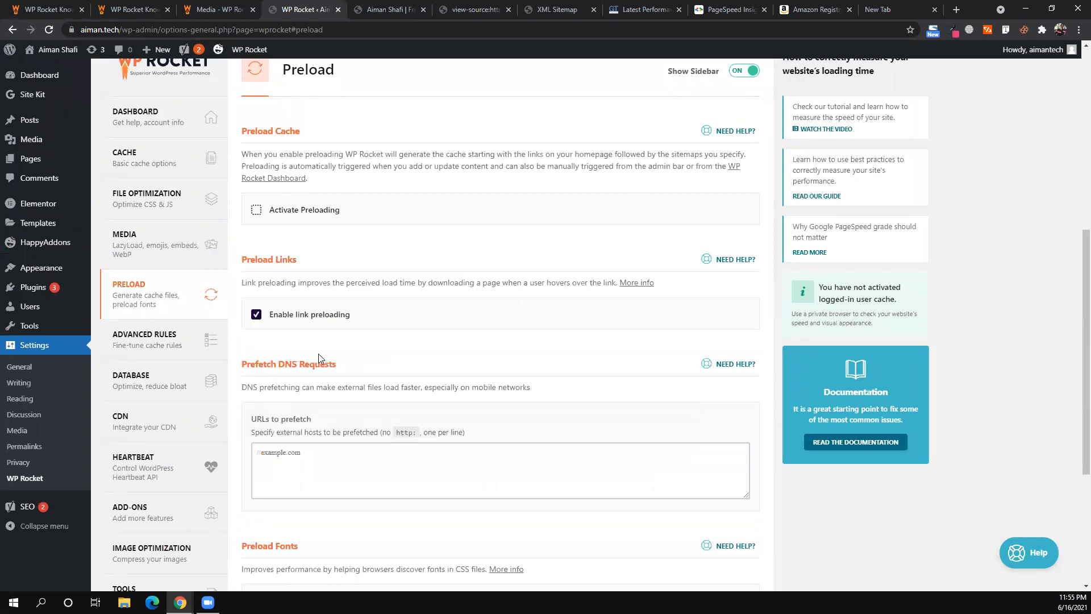
scroll(318, 353, down, 4)
click(270, 517)
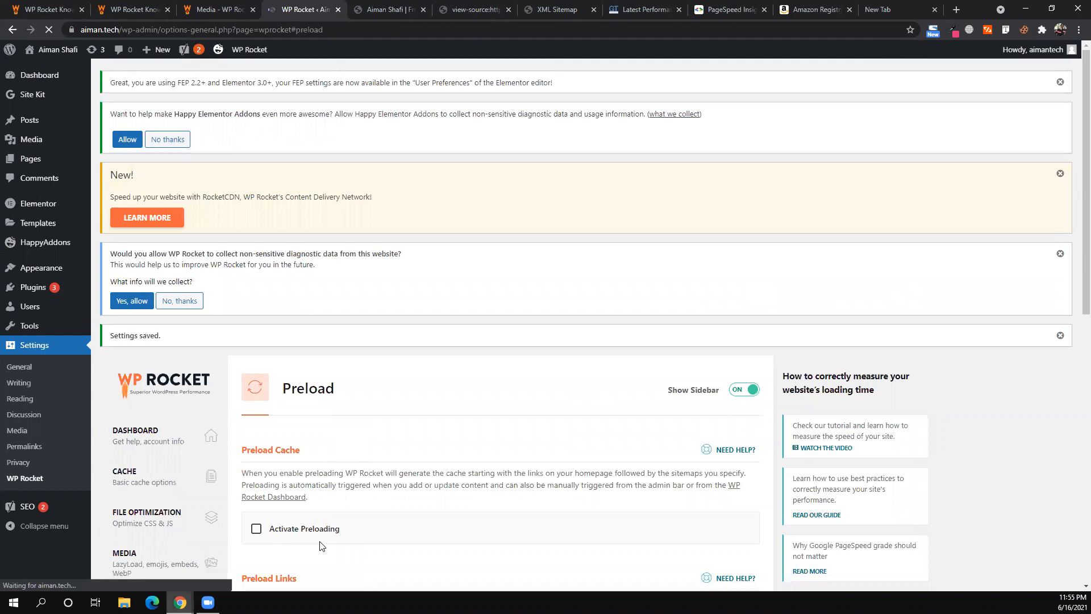
- Reload the home page in the incognito window with DevTools closed
key(alt+Tab)
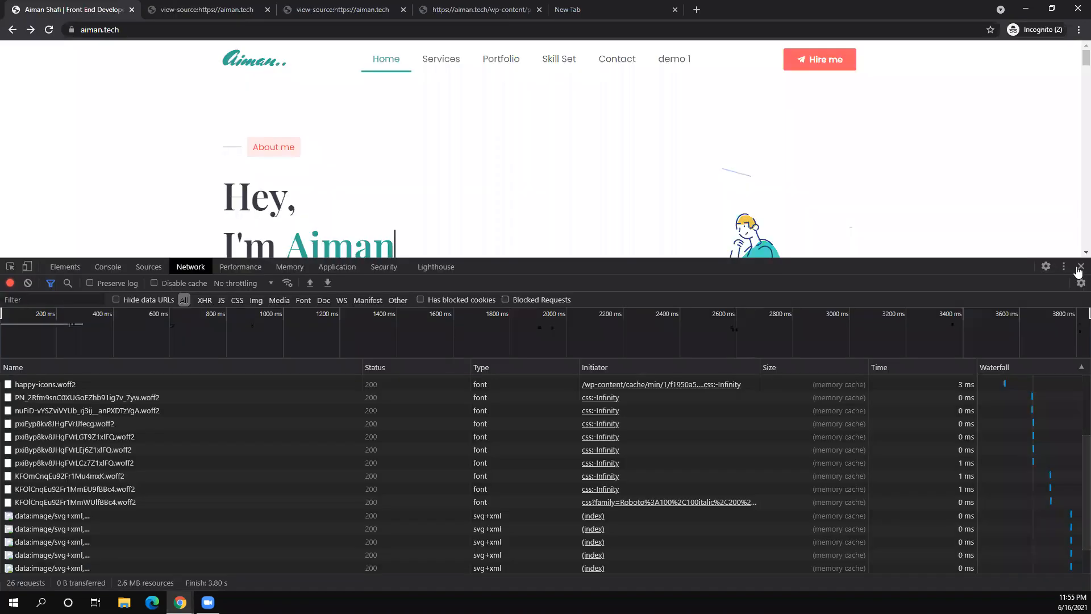
key(F12)
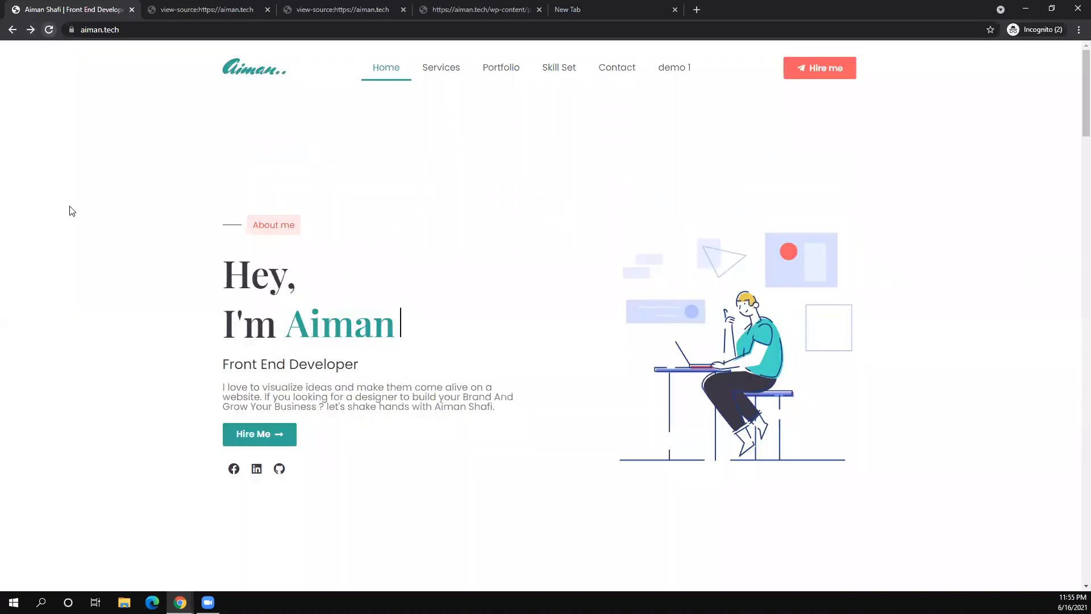
key(F5)
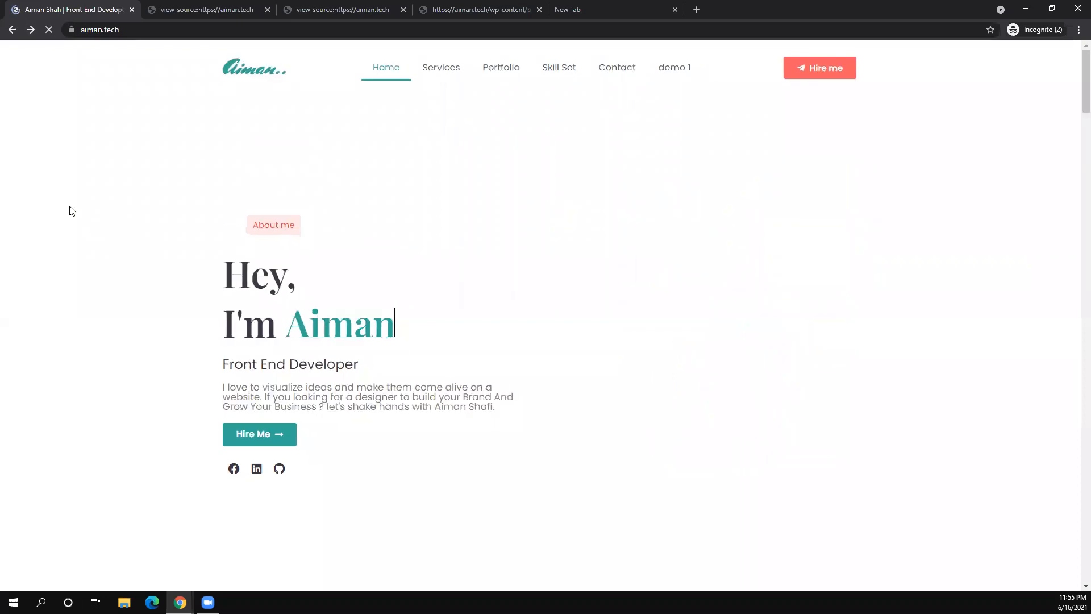
- Record network requests in DevTools' Network tab while opening demo 1 and returning home
right_click(107, 187)
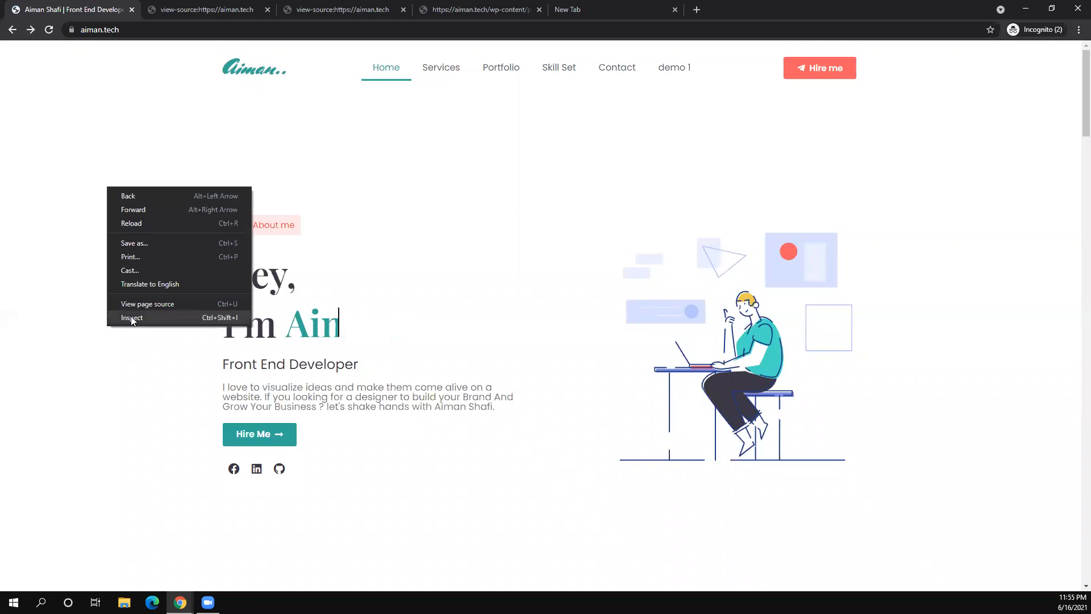
click(131, 319)
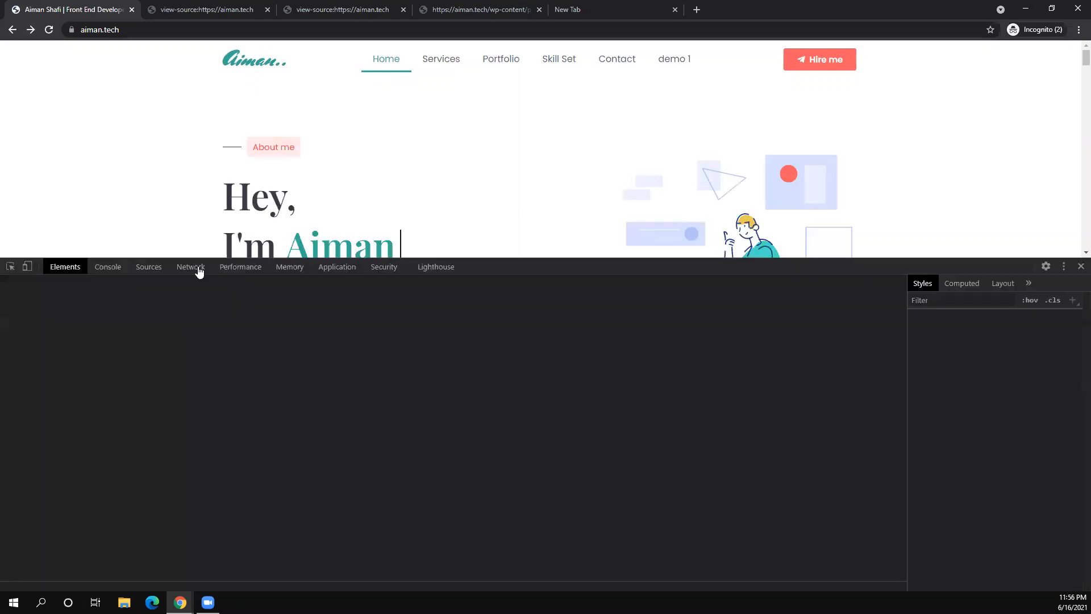
click(191, 267)
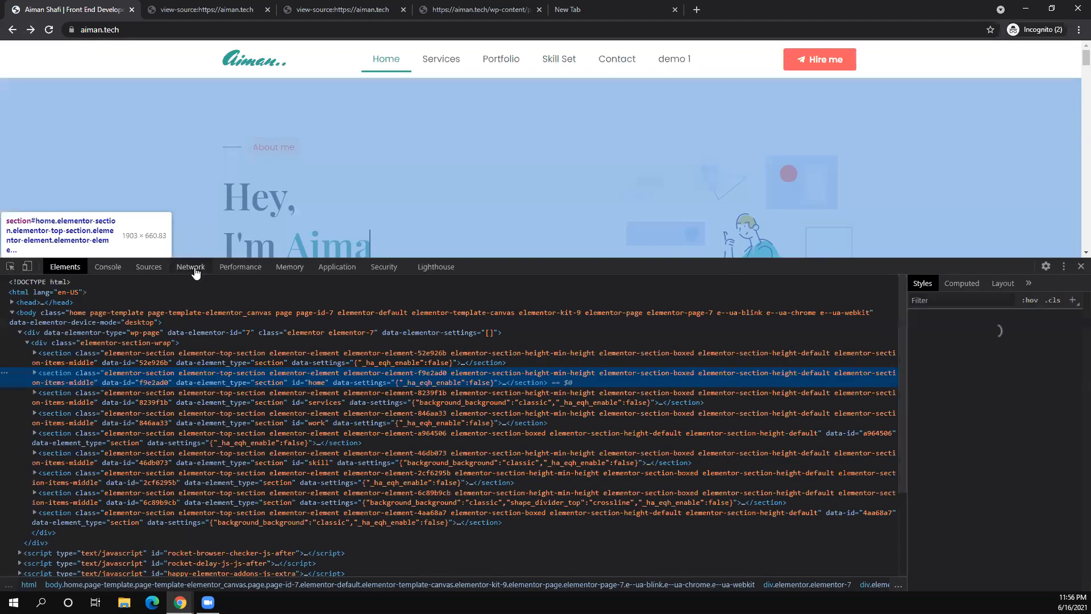
click(191, 267)
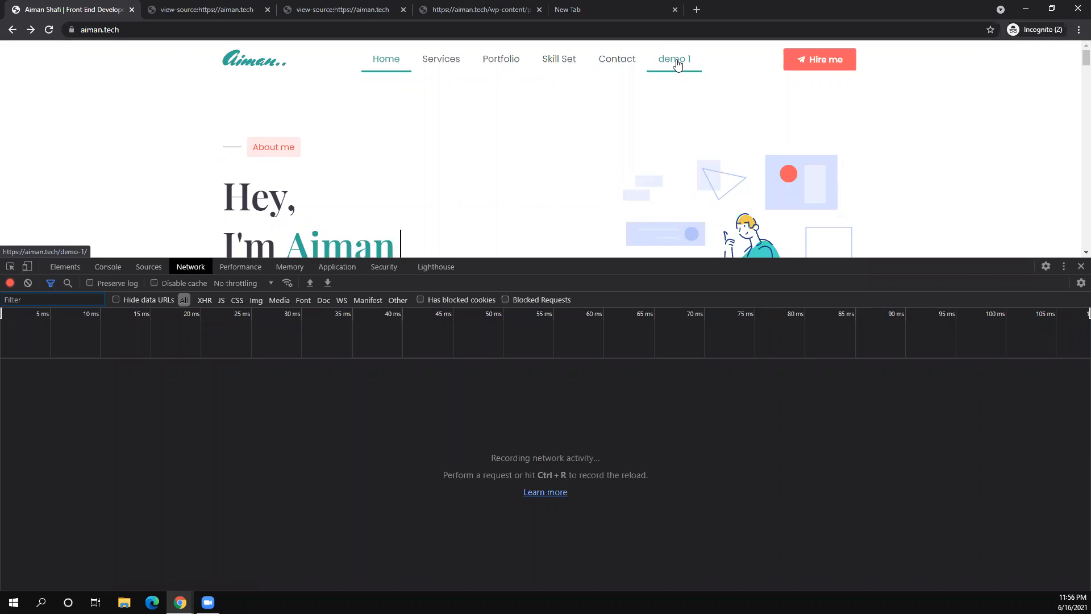
click(677, 65)
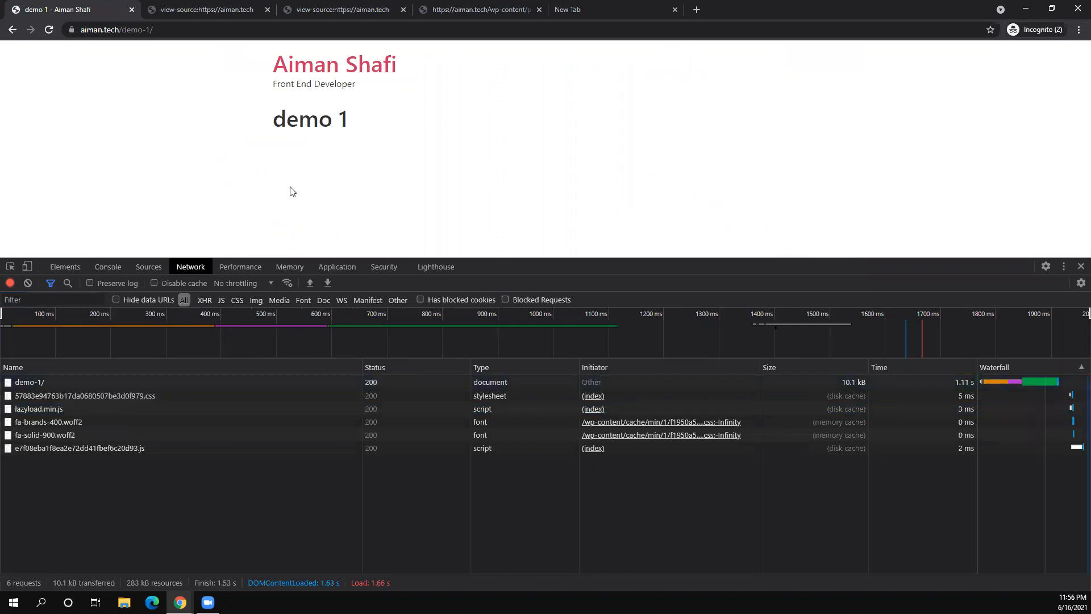
key(alt+Left)
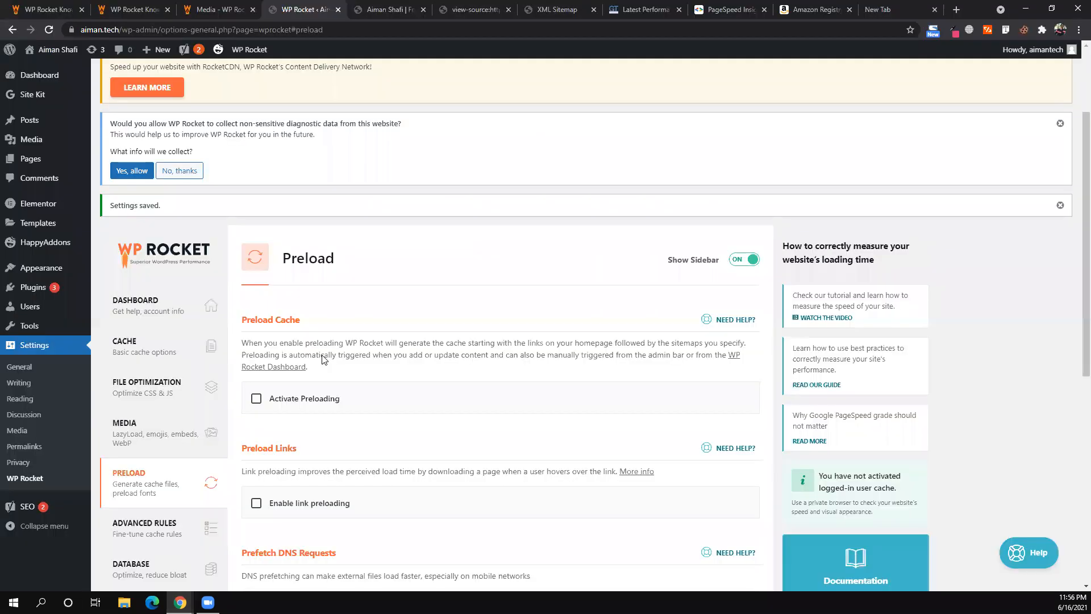
- Tick Activate Preloading and Enable link preloading, then save WP Rocket's Preload settings
click(256, 318)
scroll(255, 335, down, 4)
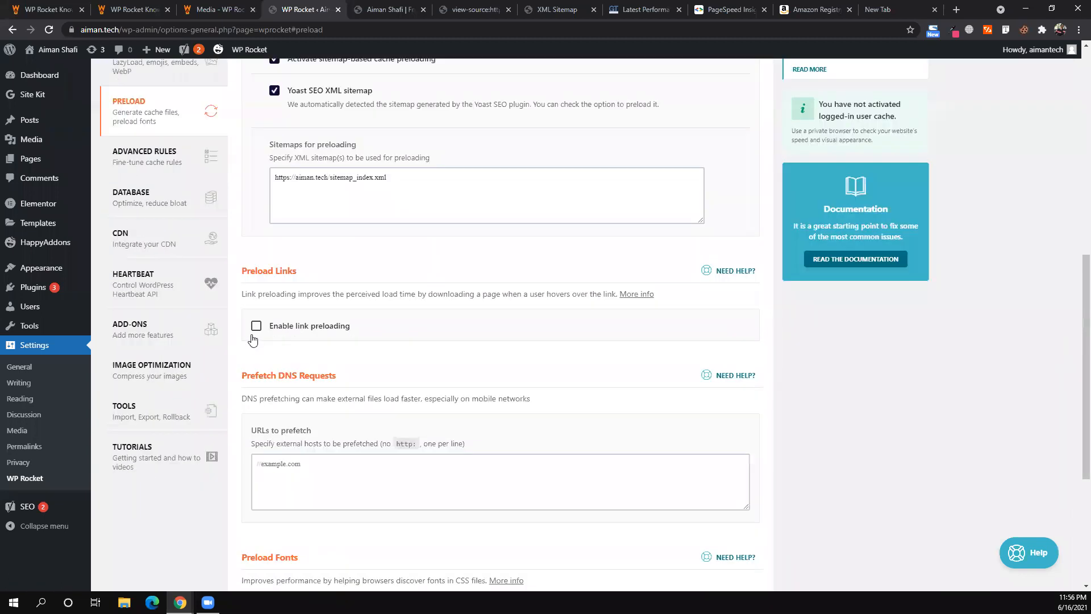
click(255, 335)
scroll(367, 361, down, 1)
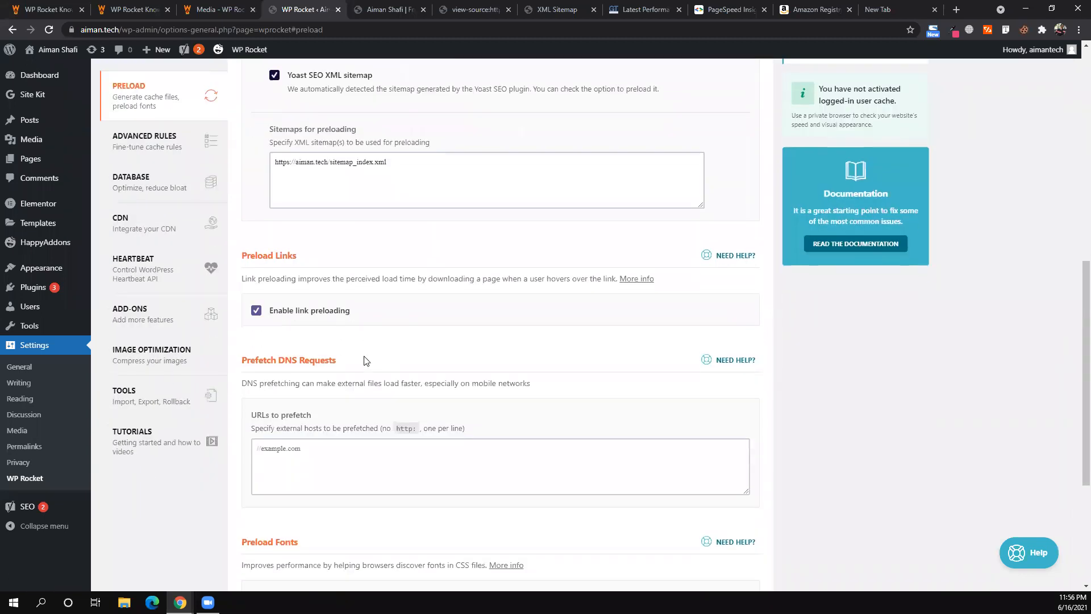
scroll(288, 517, down, 4)
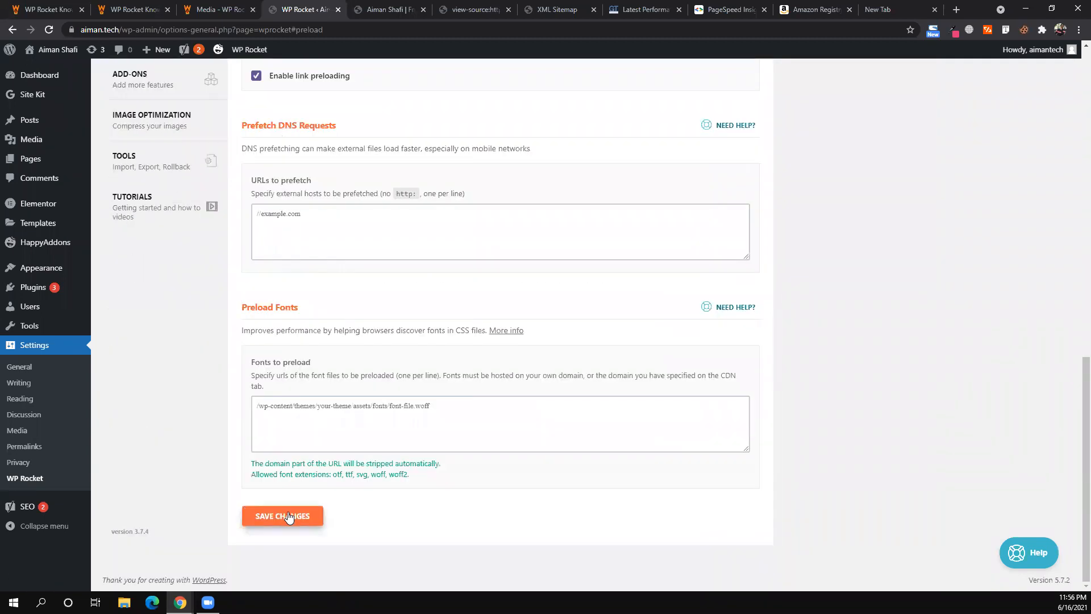
click(288, 517)
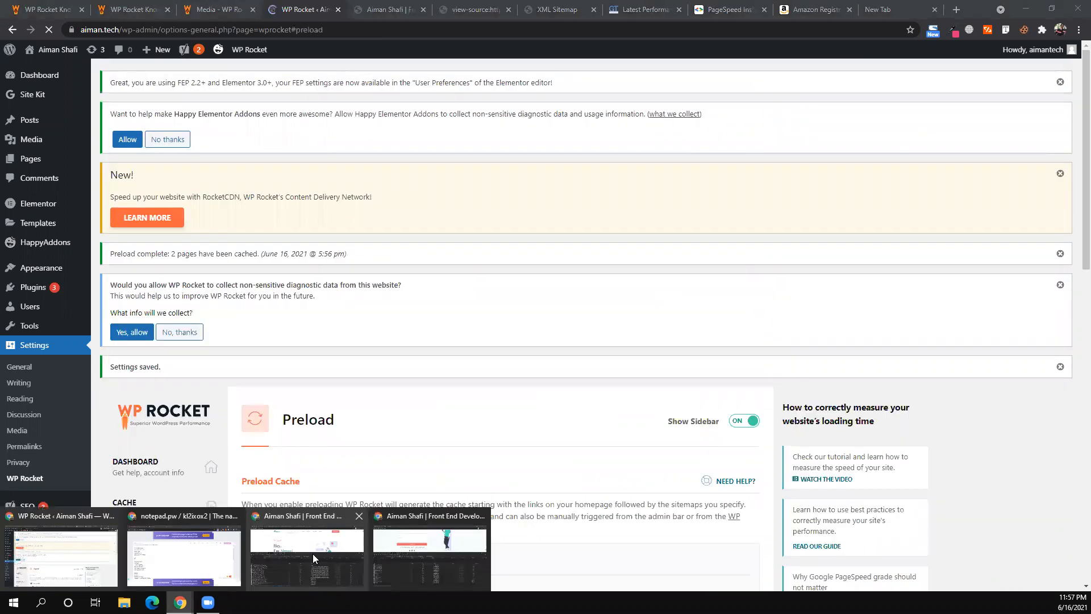
- Reload the portfolio homepage in the incognito window with DevTools closed
click(306, 557)
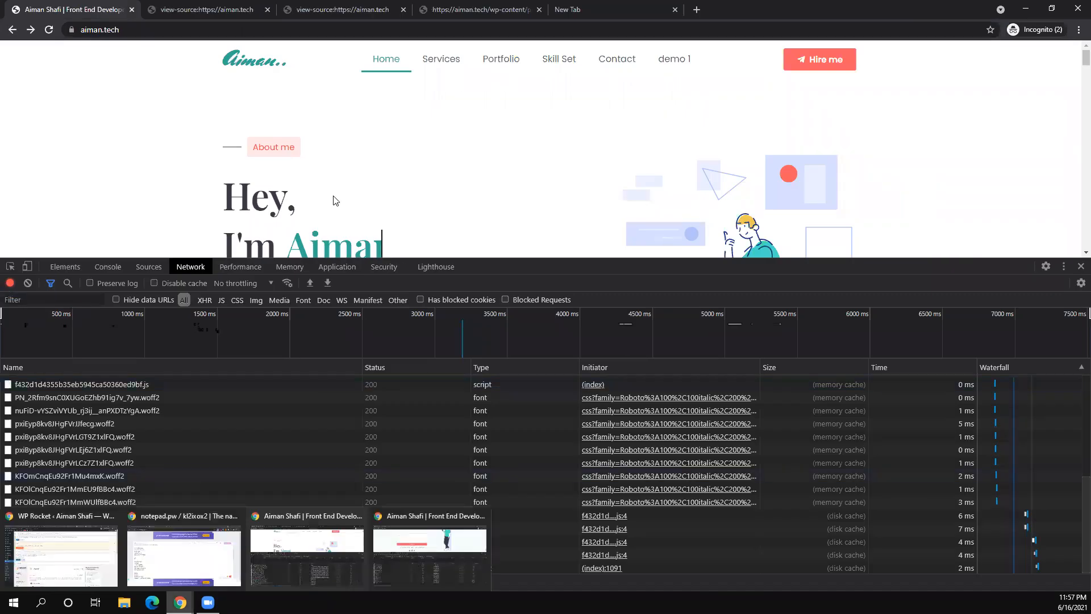
click(413, 559)
click(1081, 266)
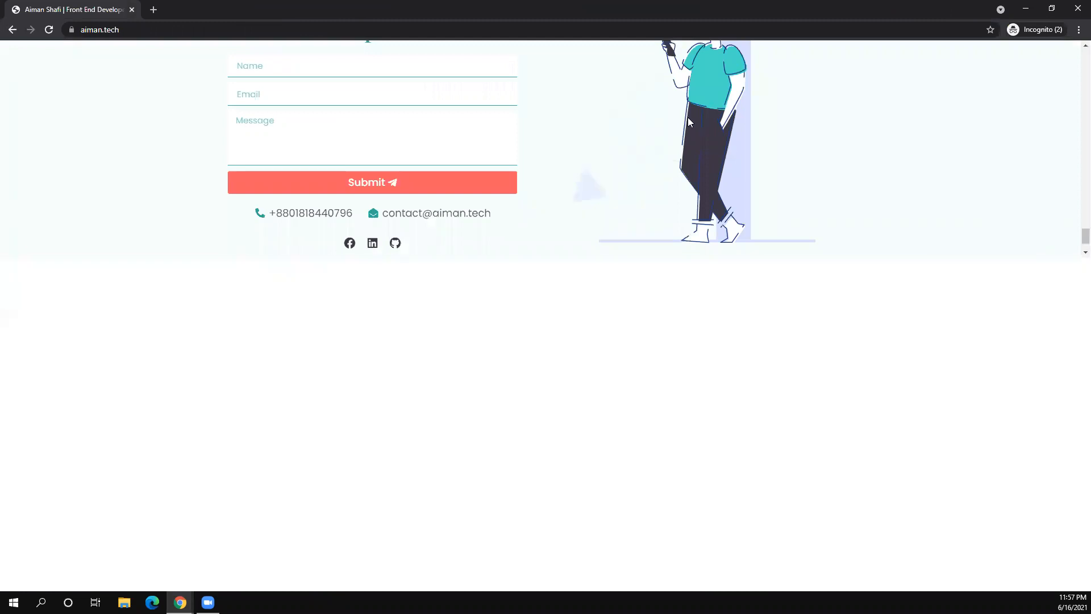
click(48, 31)
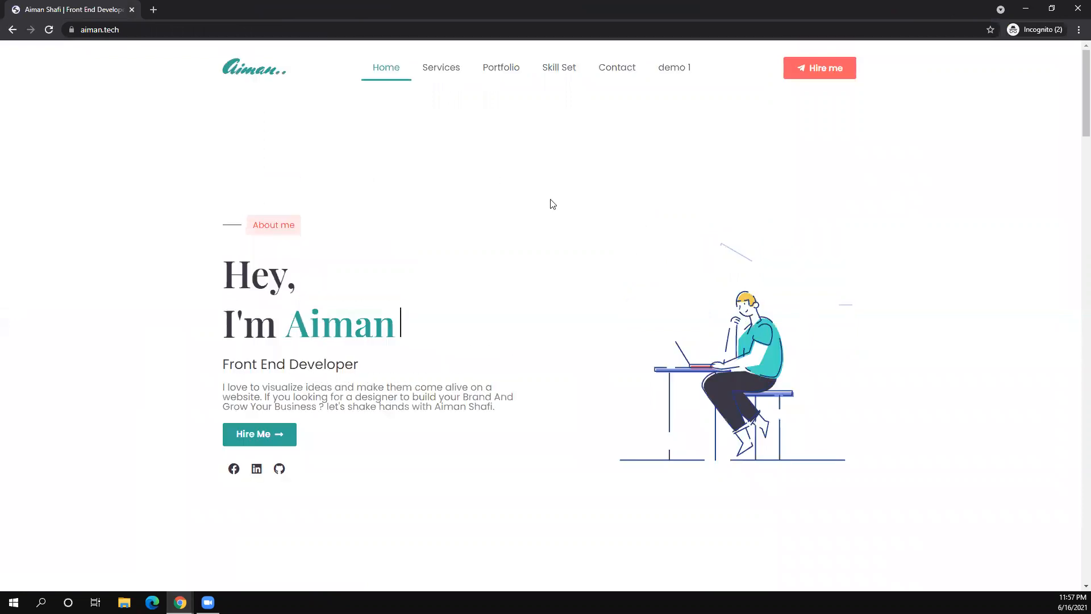
- Record demo 1's network requests in DevTools, then return to the WP Rocket window
right_click(511, 183)
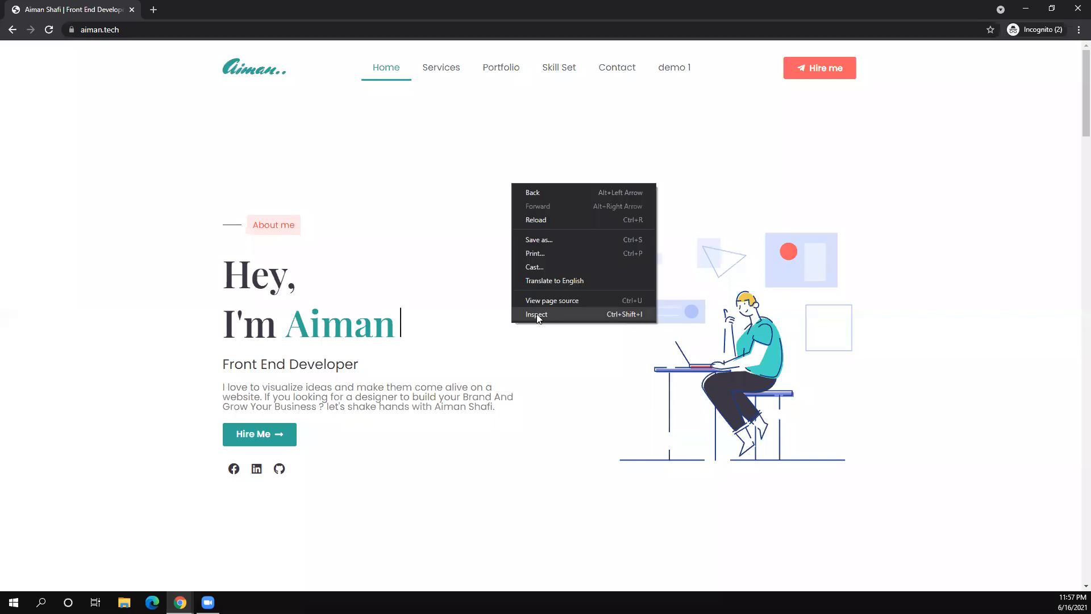
click(537, 315)
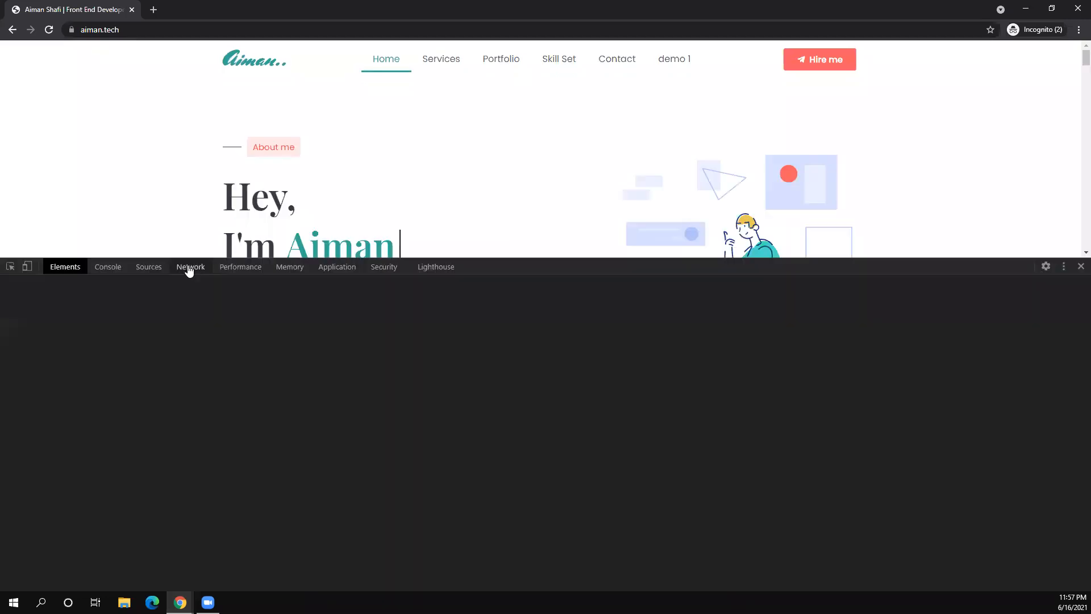
click(189, 269)
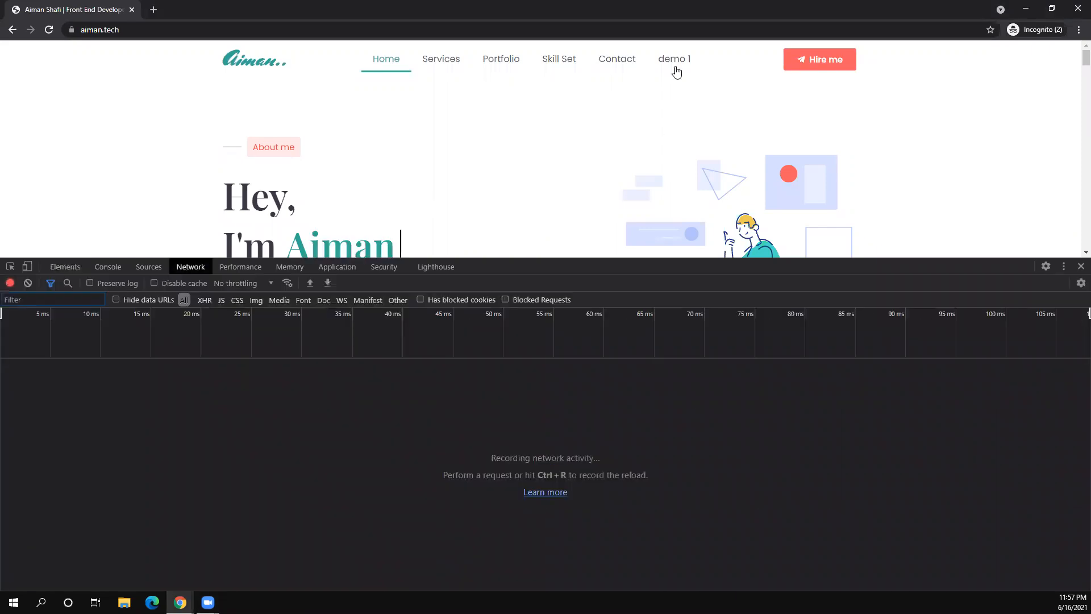
click(677, 73)
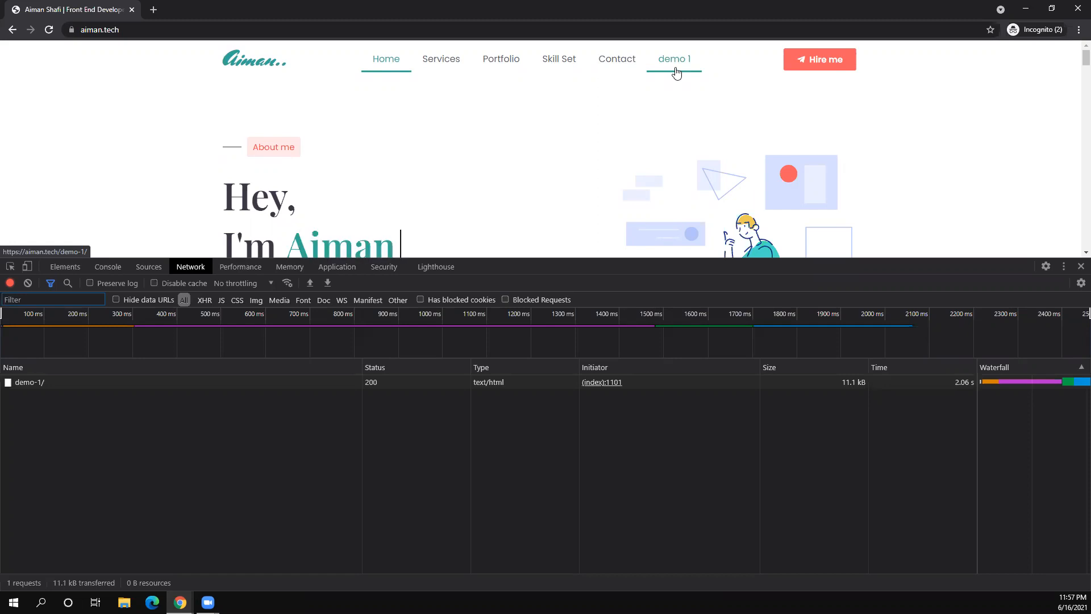
click(676, 68)
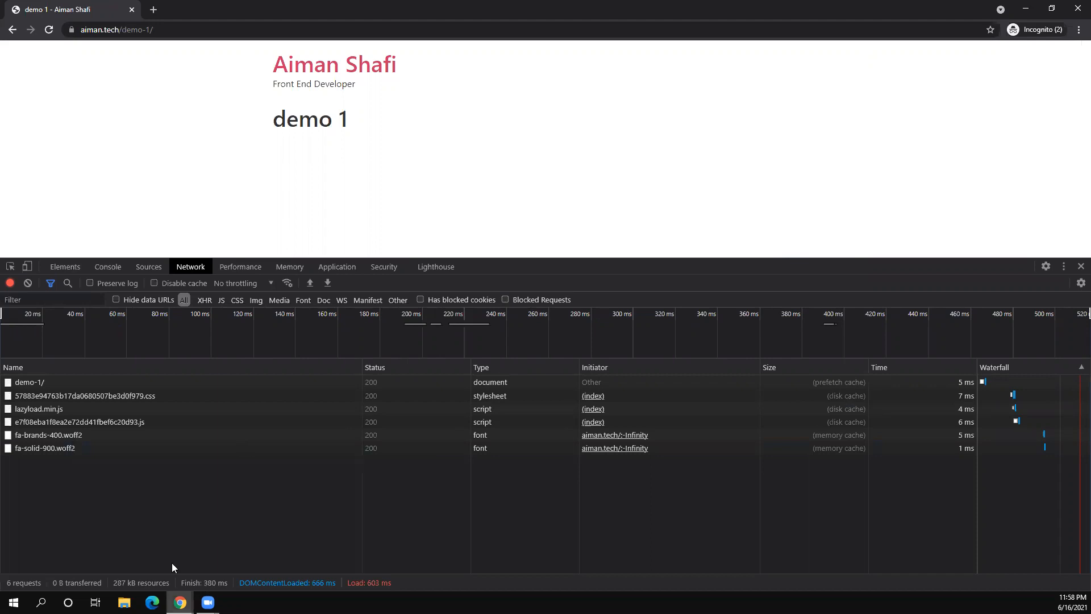
click(180, 603)
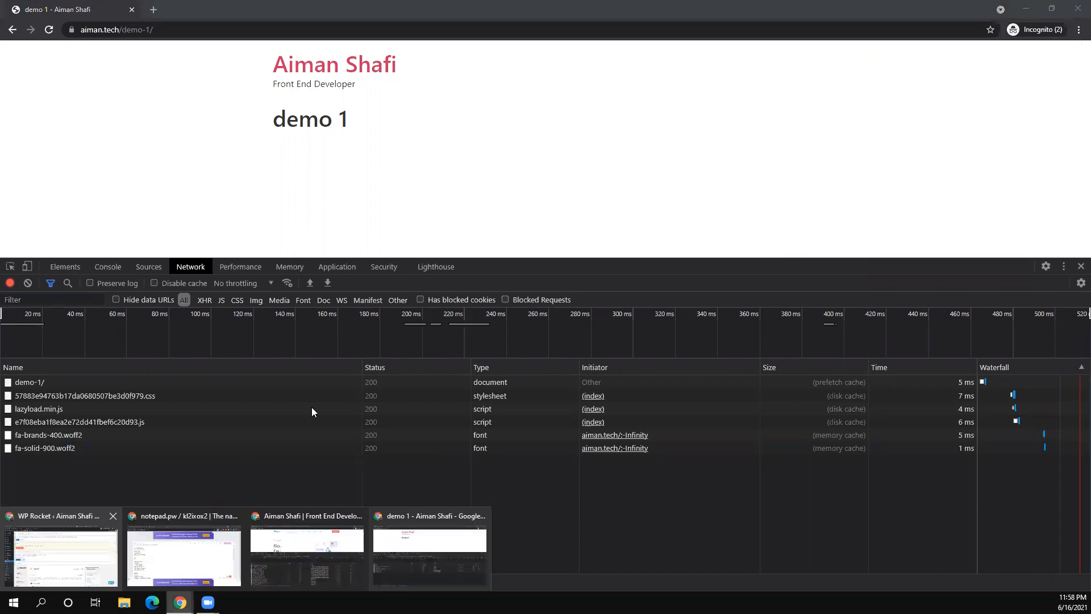
key(super+3)
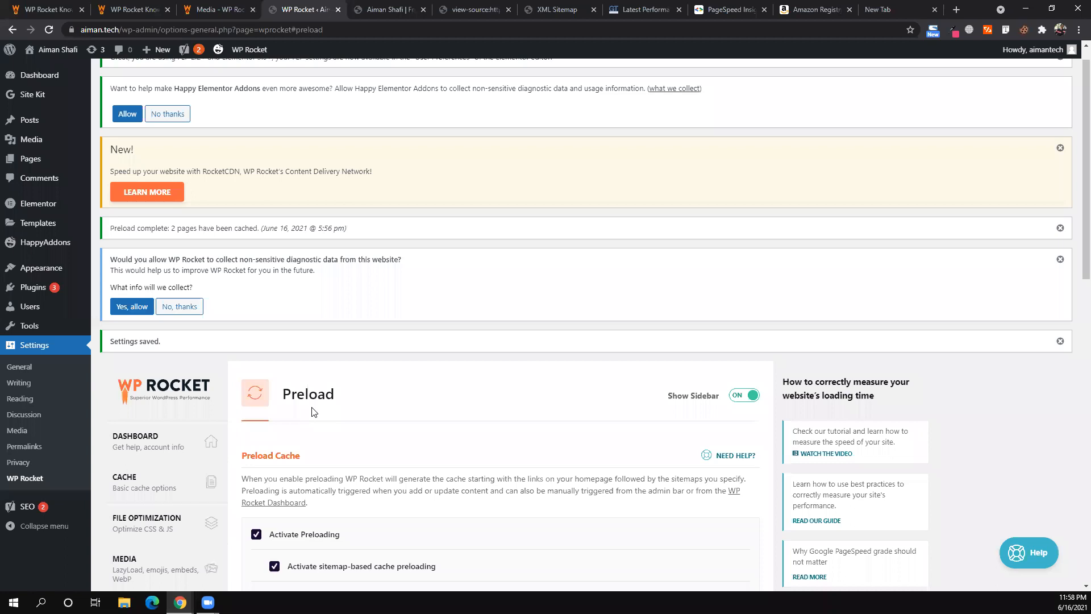
scroll(312, 411, down, 3)
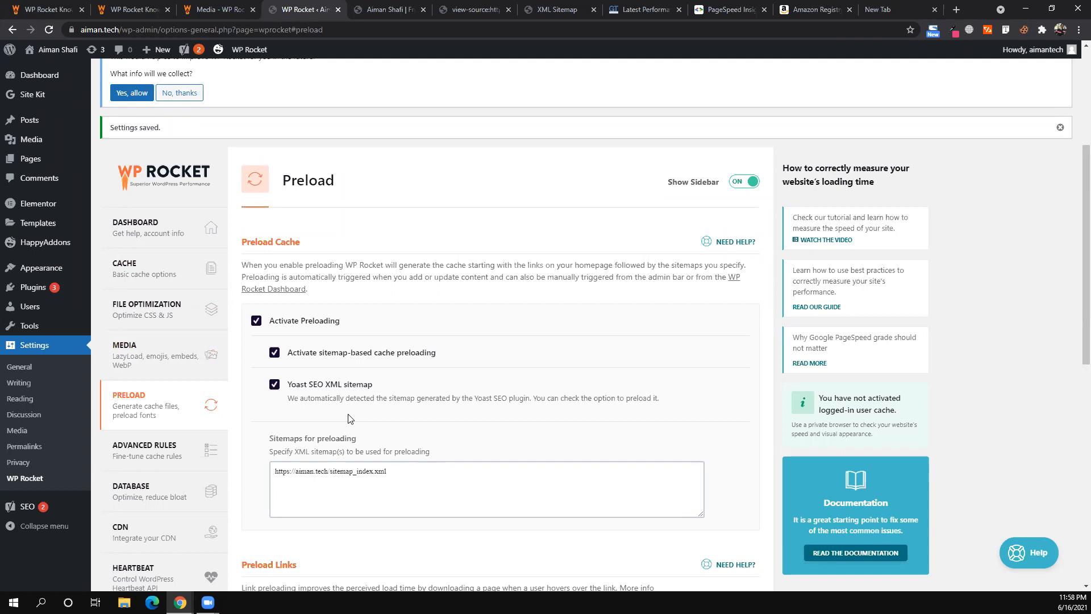
scroll(179, 421, down, 2)
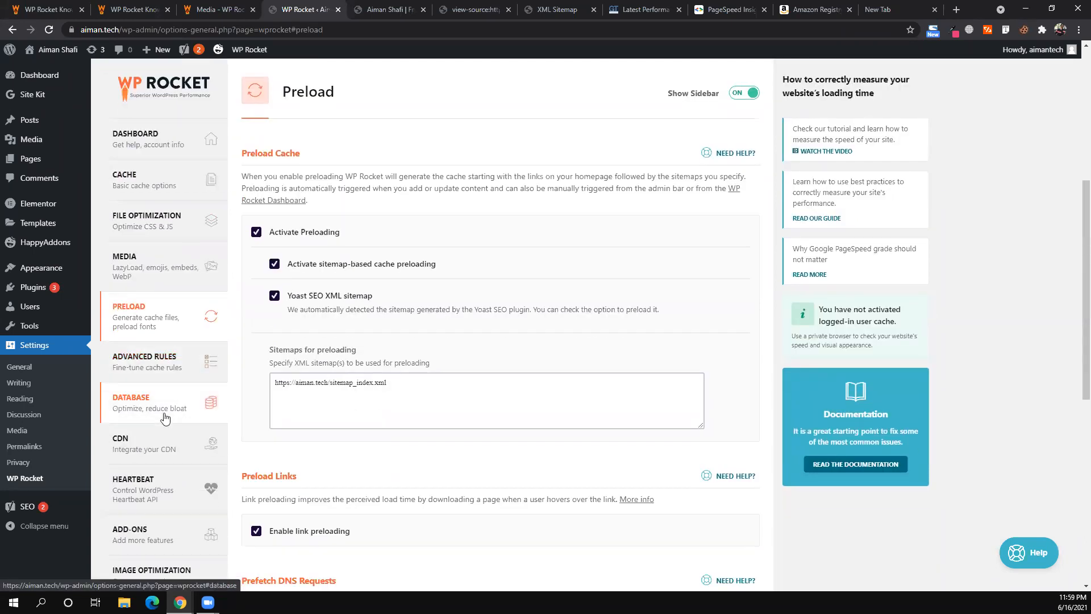
- Scroll through WP Rocket's Advanced Rules sections, then open the Database cleanup tab
click(166, 368)
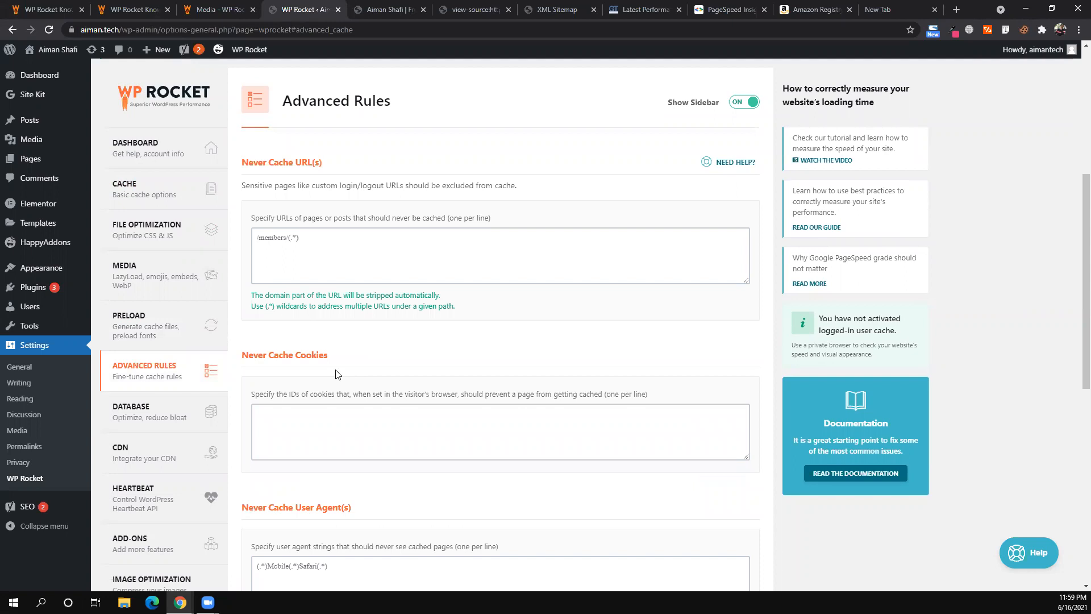
scroll(335, 372, down, 3)
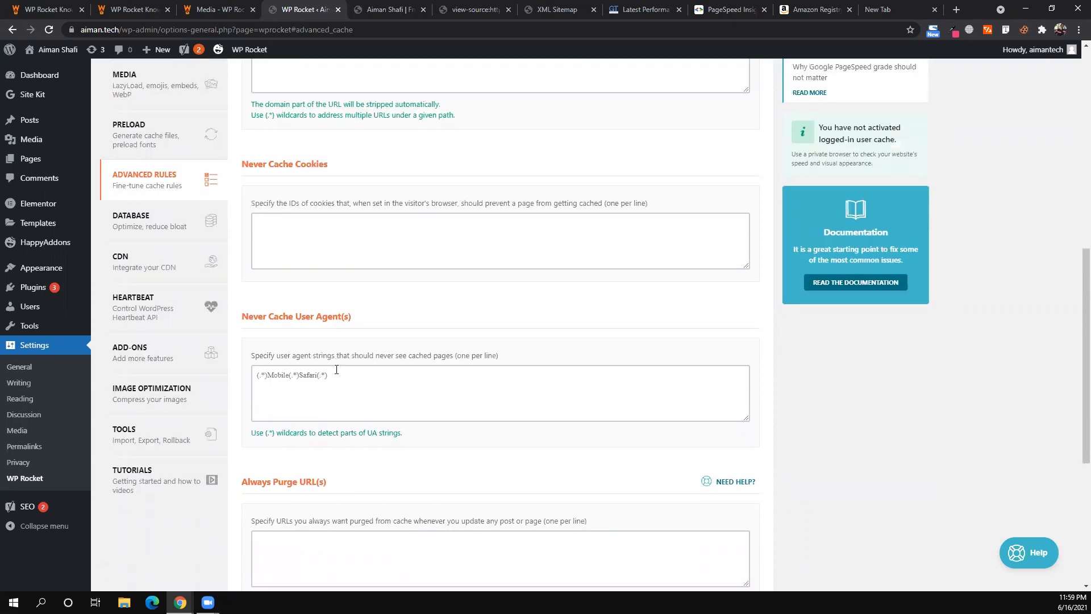
scroll(336, 369, down, 2)
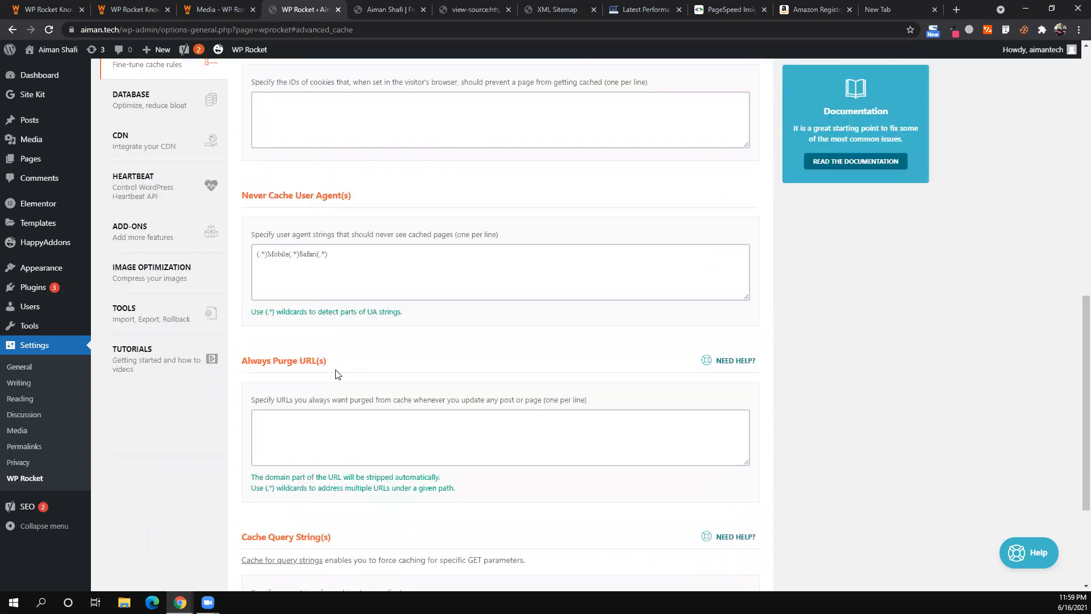
scroll(338, 375, down, 3)
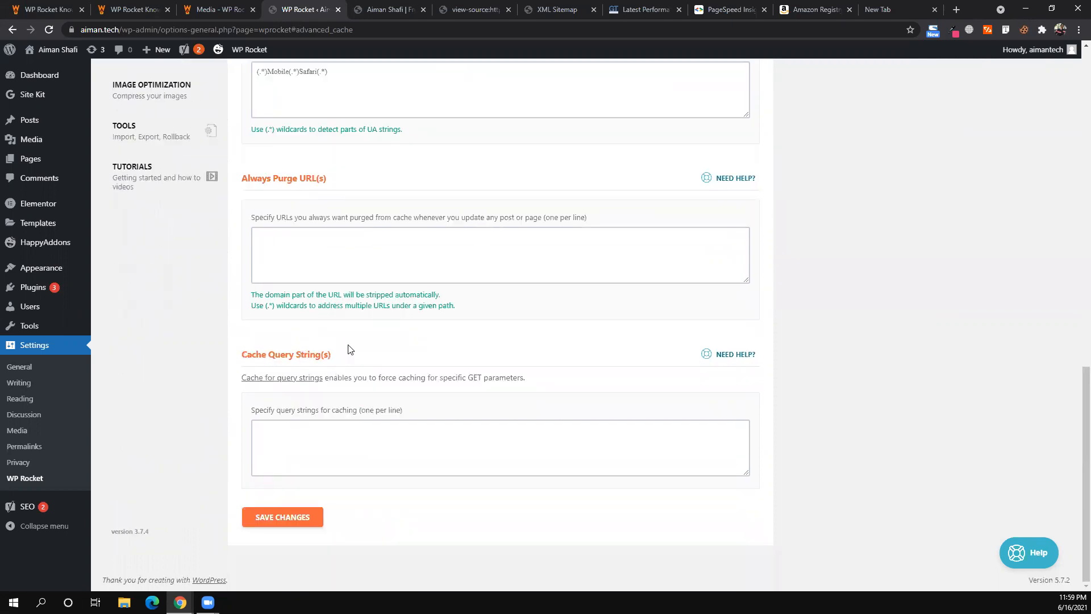
scroll(350, 347, up, 7)
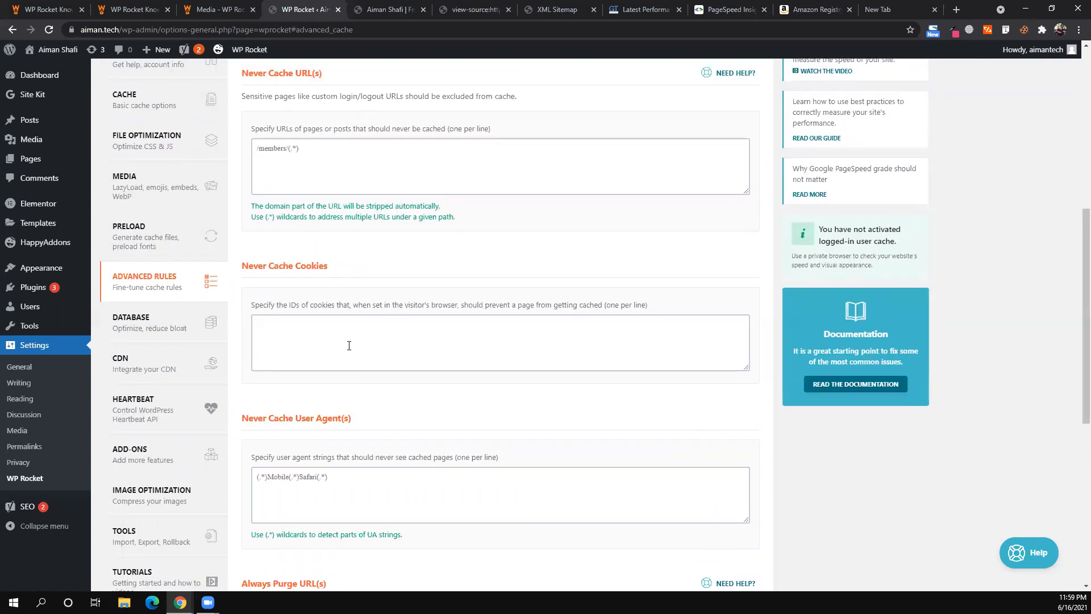
scroll(349, 346, up, 5)
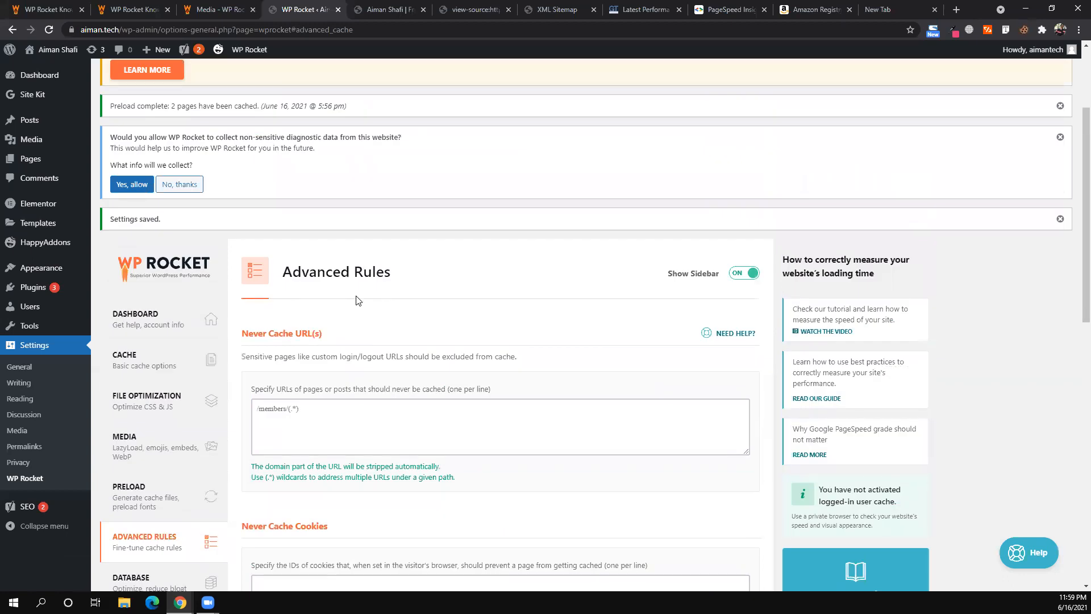
scroll(108, 431, down, 3)
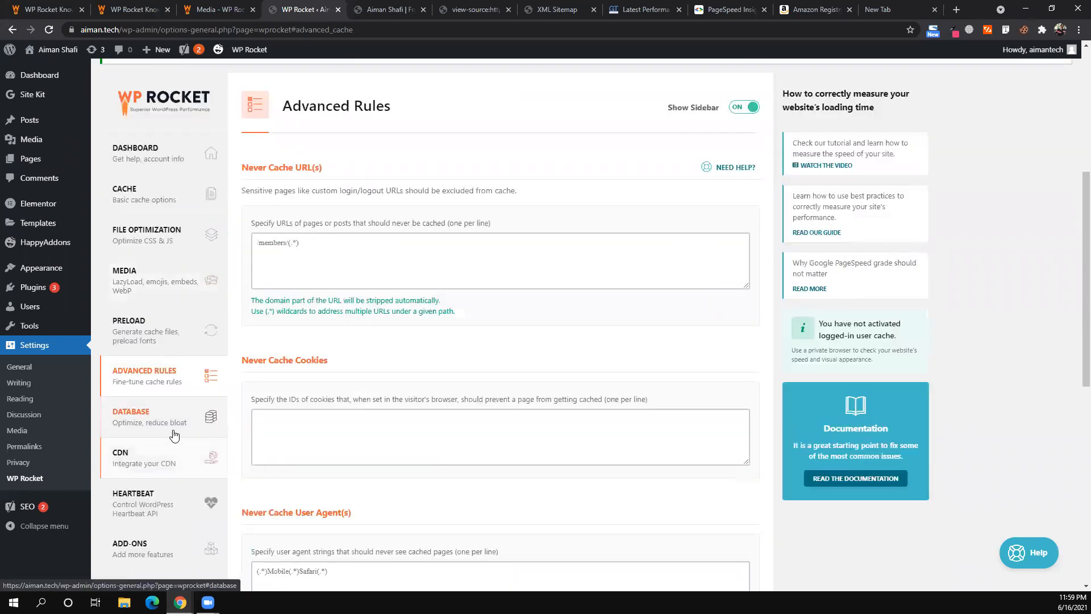
click(174, 435)
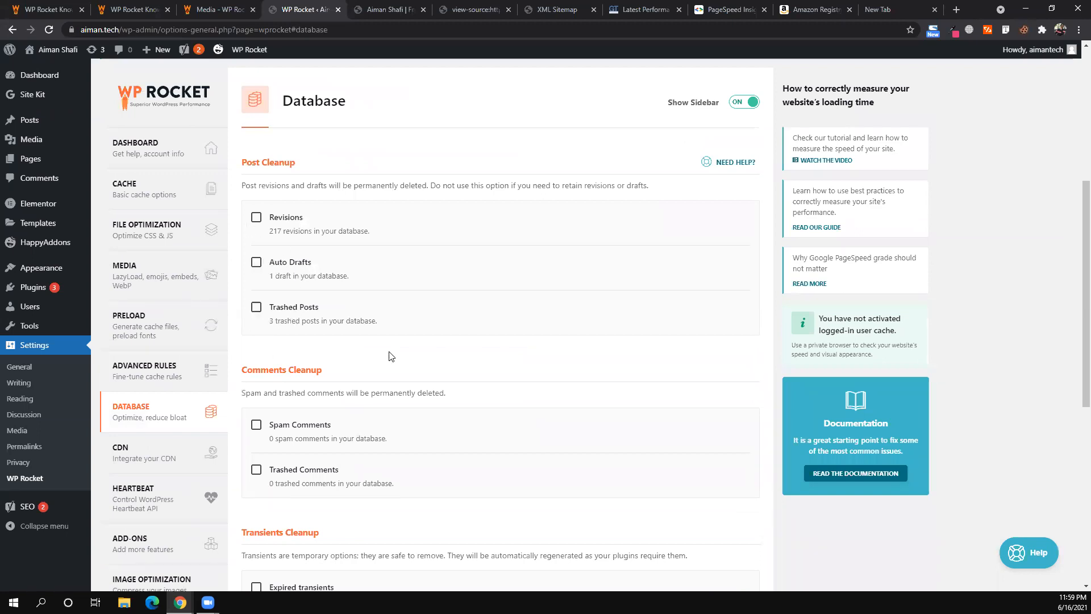
- Open the Home page's Edit Page screen from Pages > All Pages
mouse_move(26, 157)
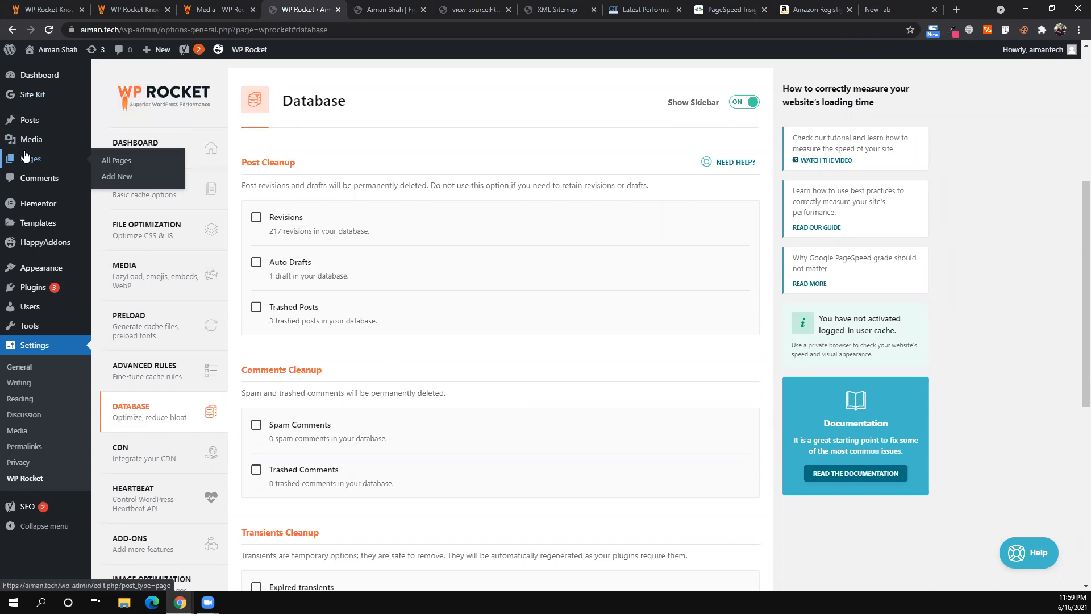
click(117, 161)
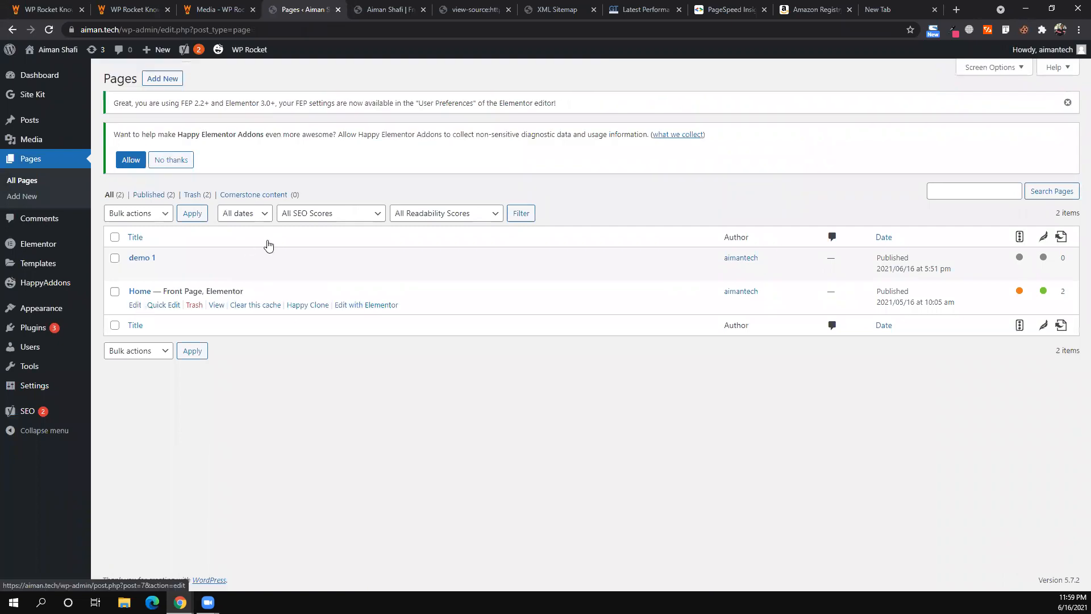
key(Return)
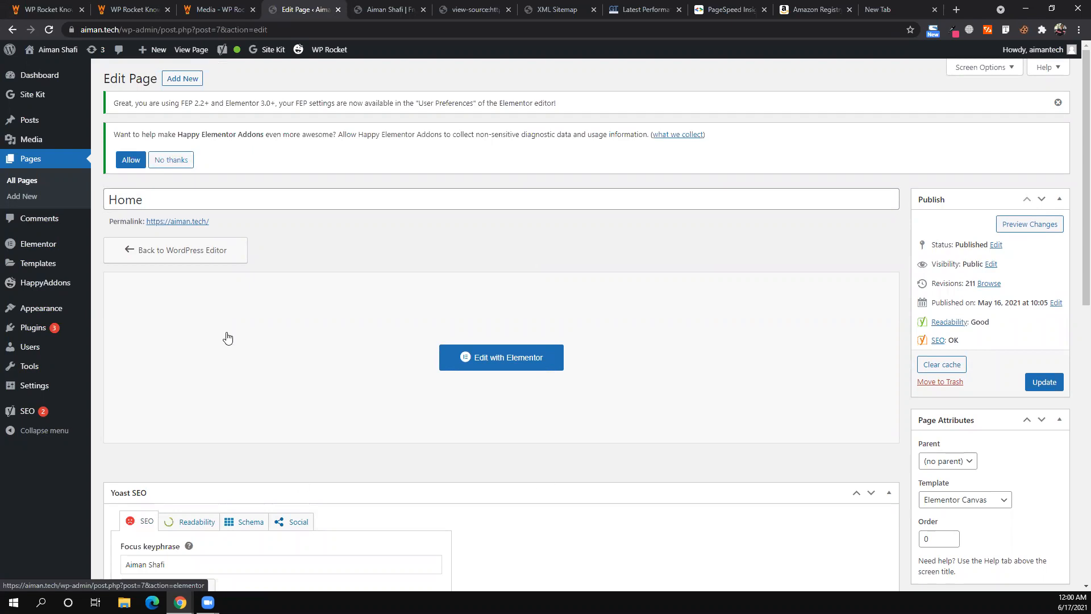
- Open WP Rocket settings, glance at the CDN tab, and return to Database
mouse_move(41, 386)
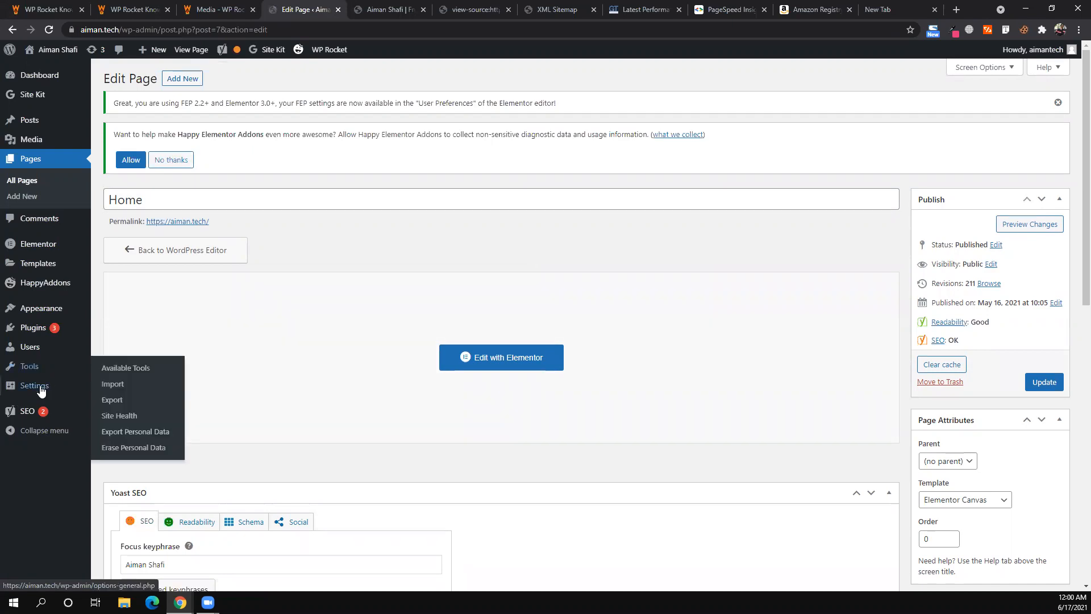
click(121, 496)
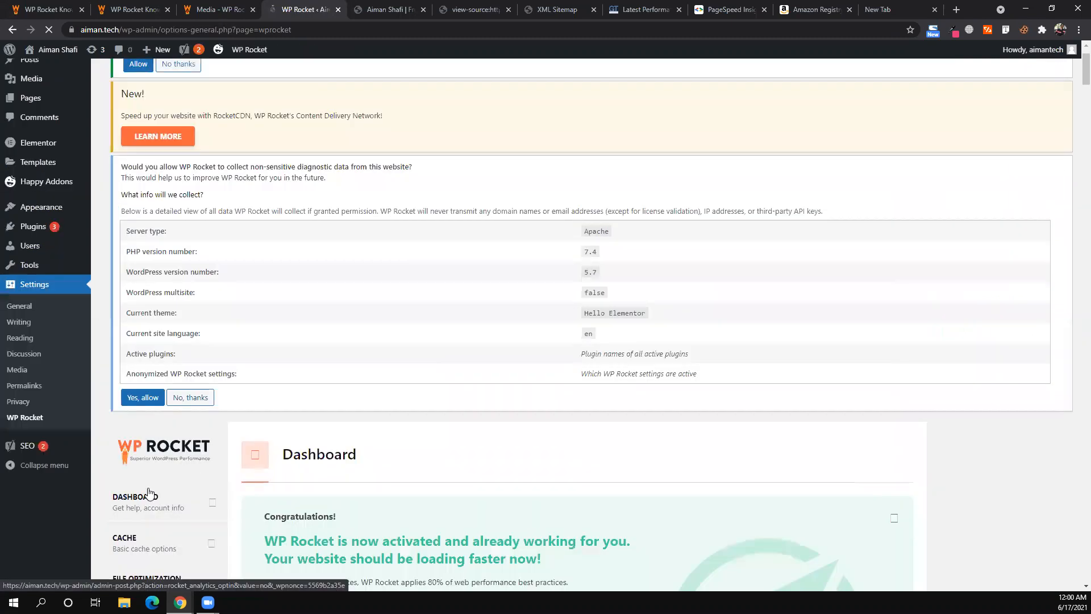
scroll(195, 471, down, 4)
scroll(161, 400, down, 3)
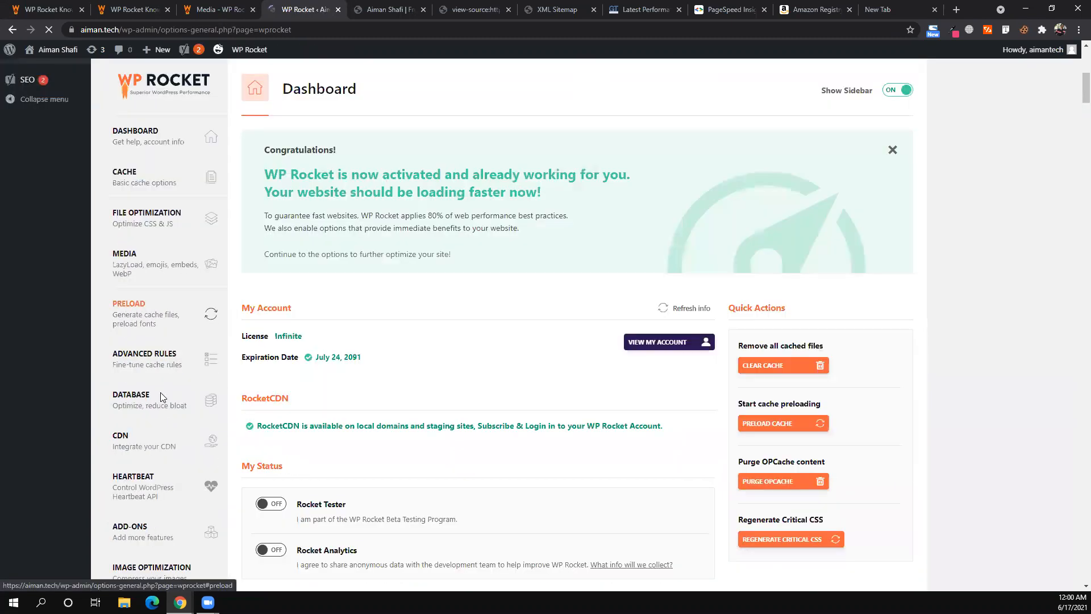
scroll(202, 352, down, 3)
click(157, 264)
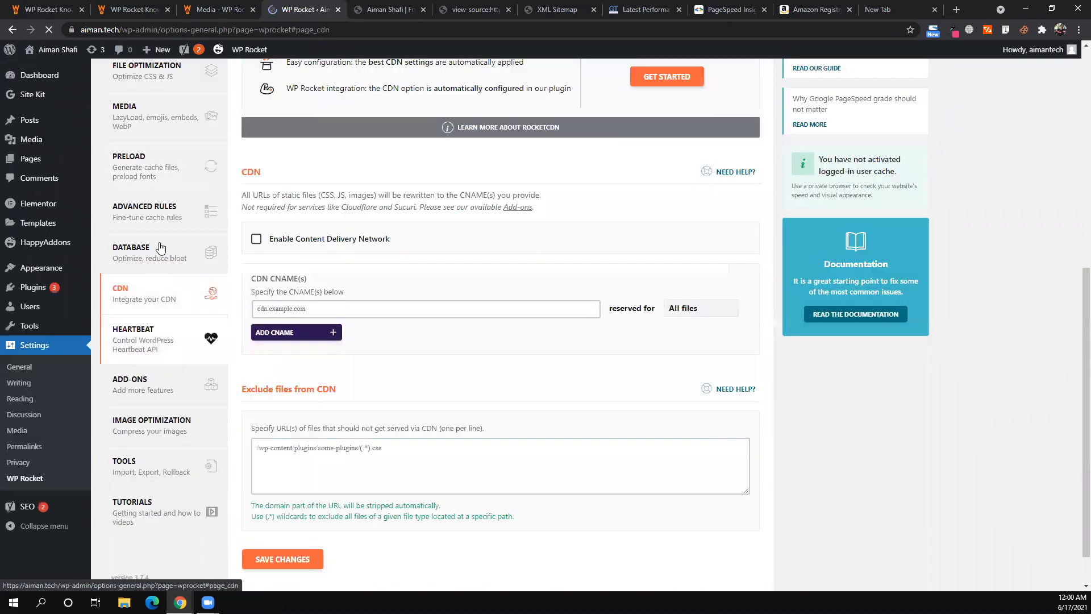
click(160, 248)
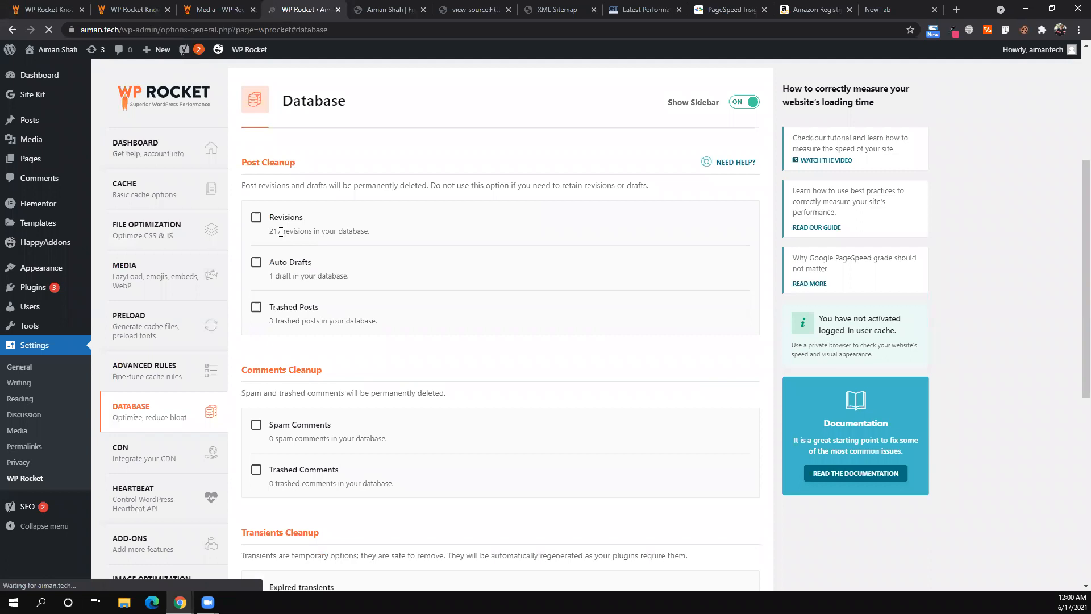
- Toggle the Revisions option and read the Post Cleanup warning note
double_click(256, 218)
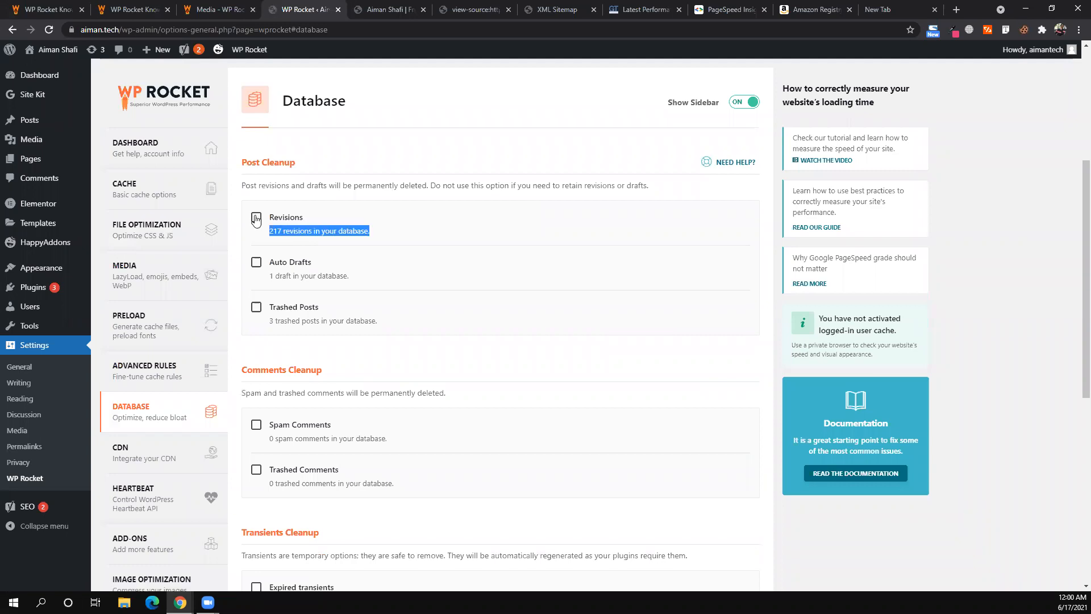
key(space)
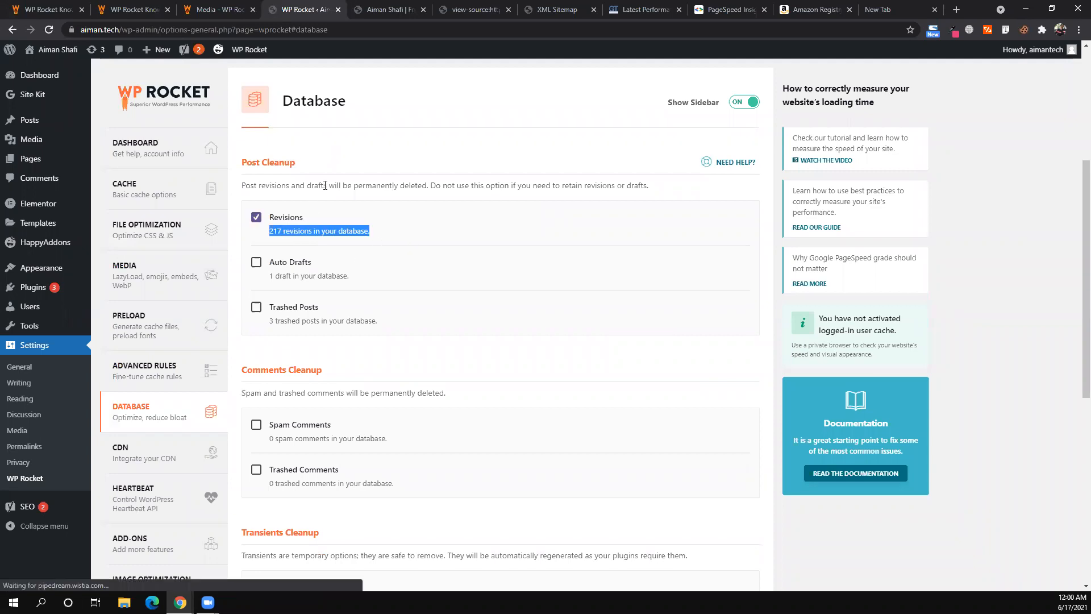
double_click(325, 186)
double_click(289, 186)
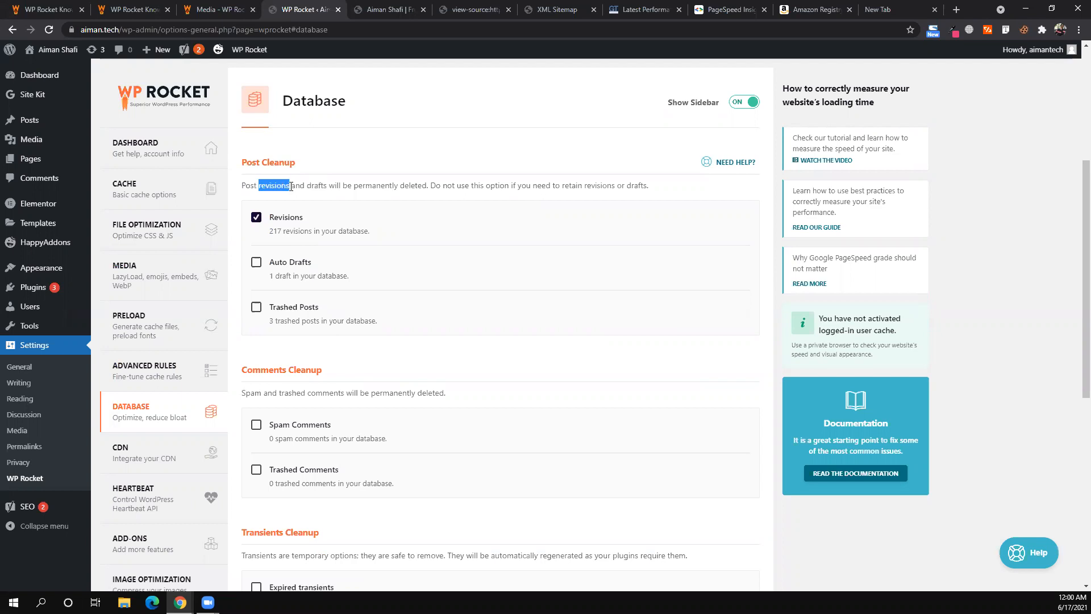
click(352, 186)
triple_click(458, 186)
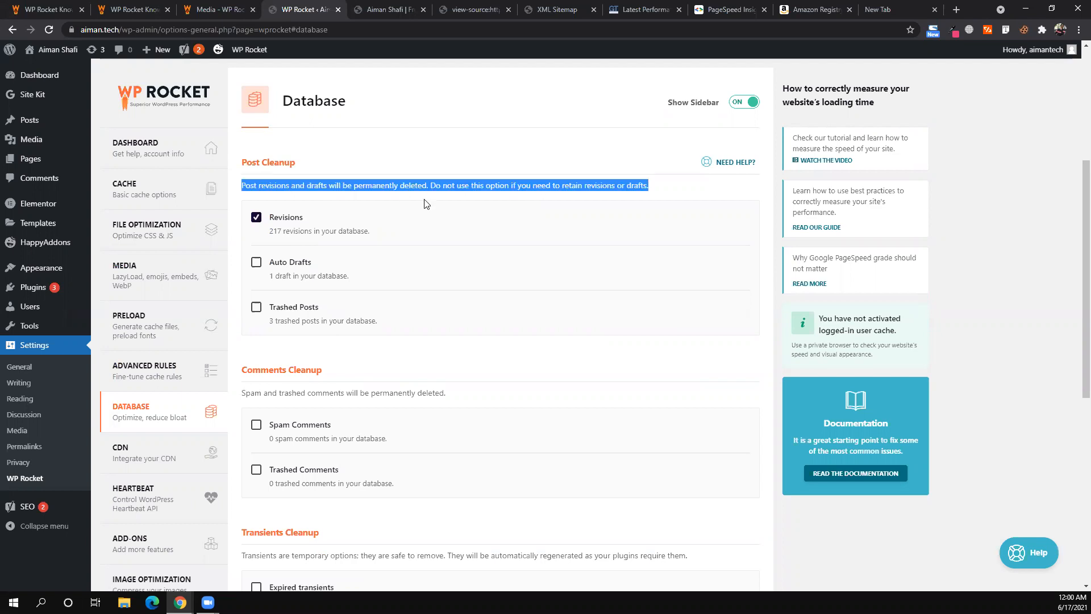
click(426, 203)
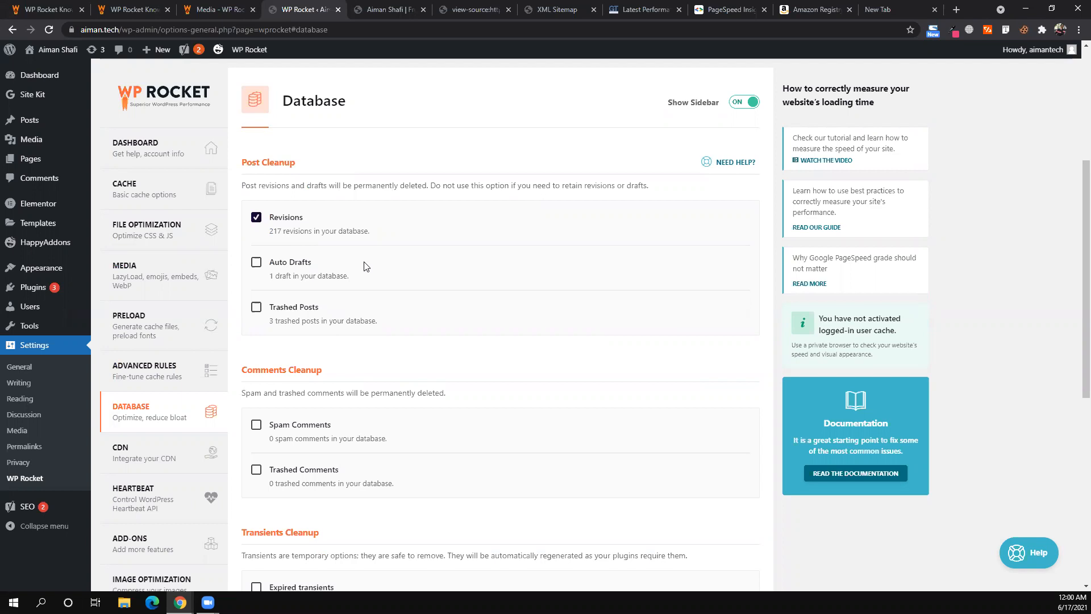
- Tick then untick Auto Drafts and Trashed Posts, then open the Pages list
click(287, 271)
click(281, 316)
click(281, 316)
click(278, 262)
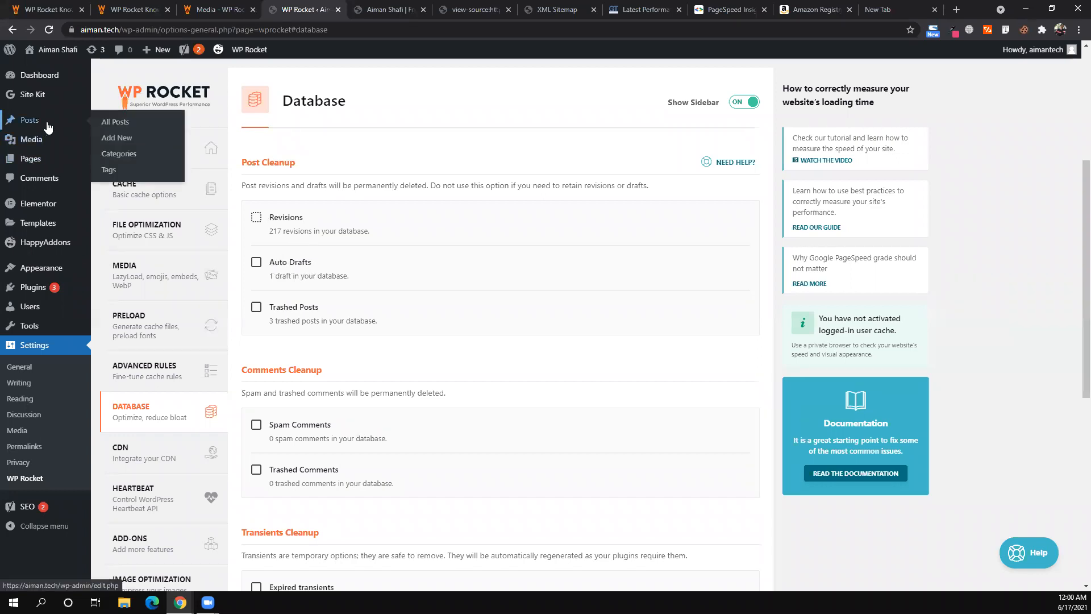
mouse_move(78, 165)
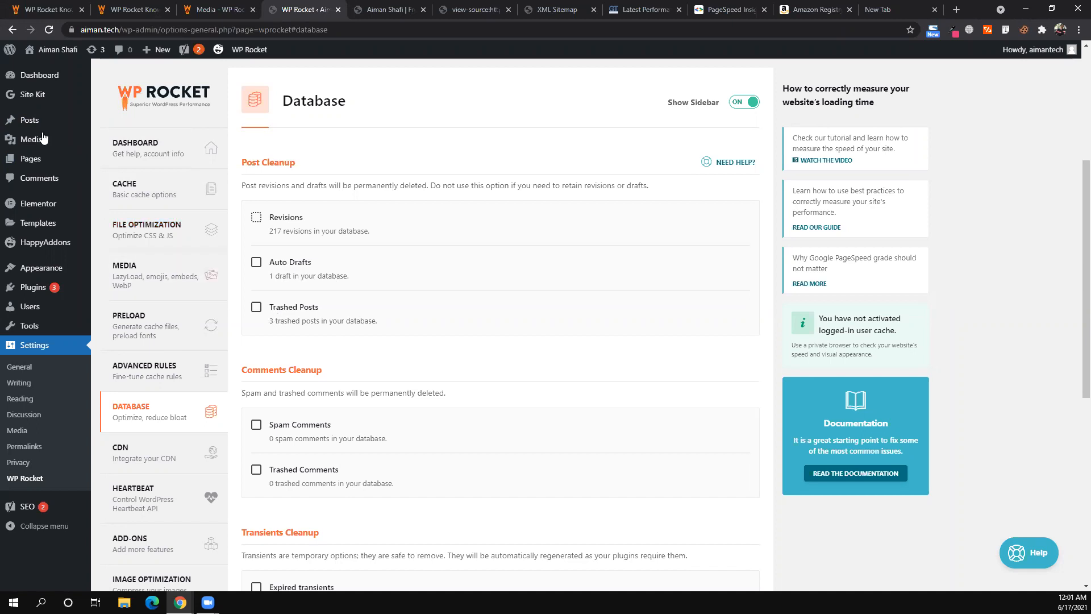
click(42, 170)
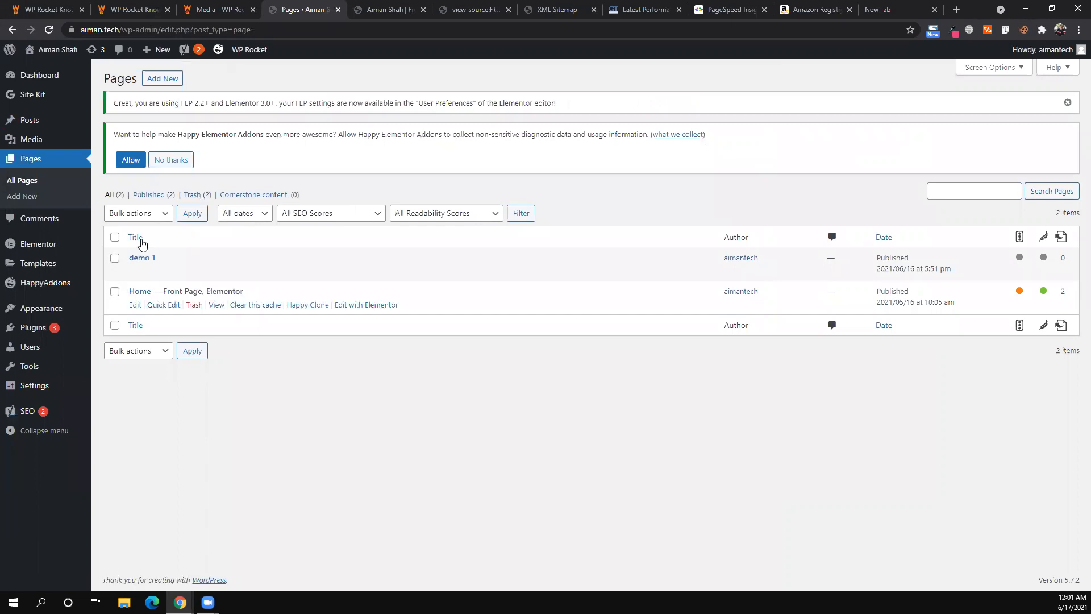
- Add a new page titled 'asdadad'
click(163, 84)
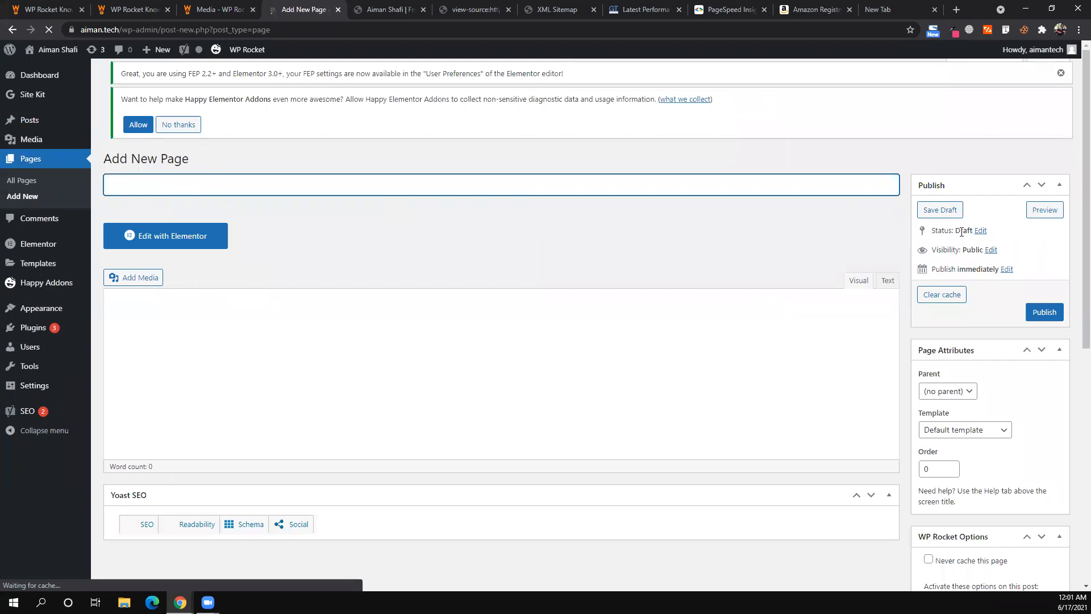
text(asdadad)
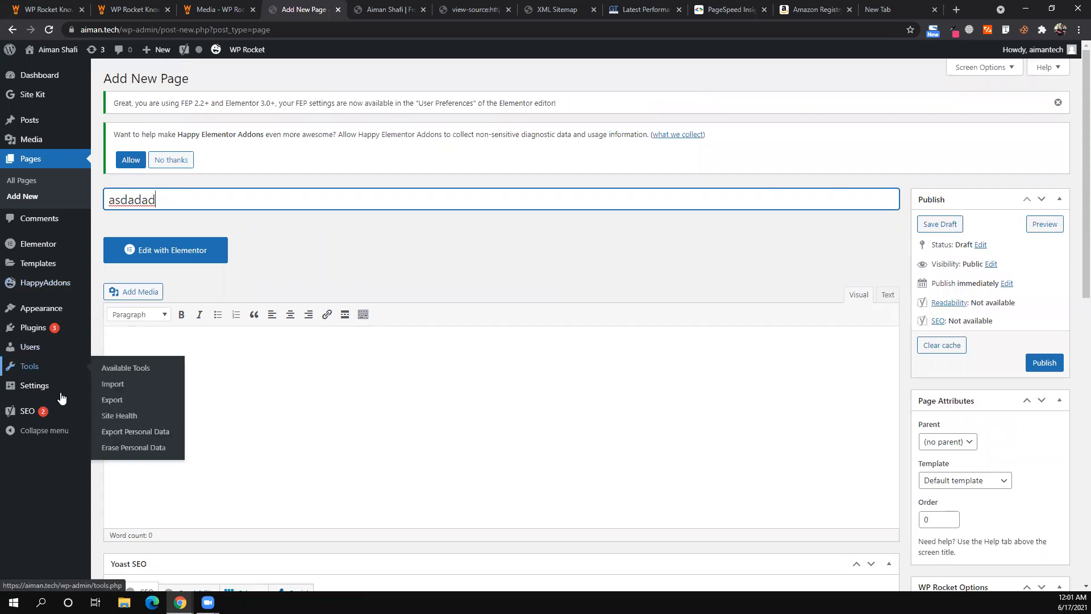
- Go back to WP Rocket's Database settings via Settings > WP Rocket
mouse_move(51, 386)
click(120, 497)
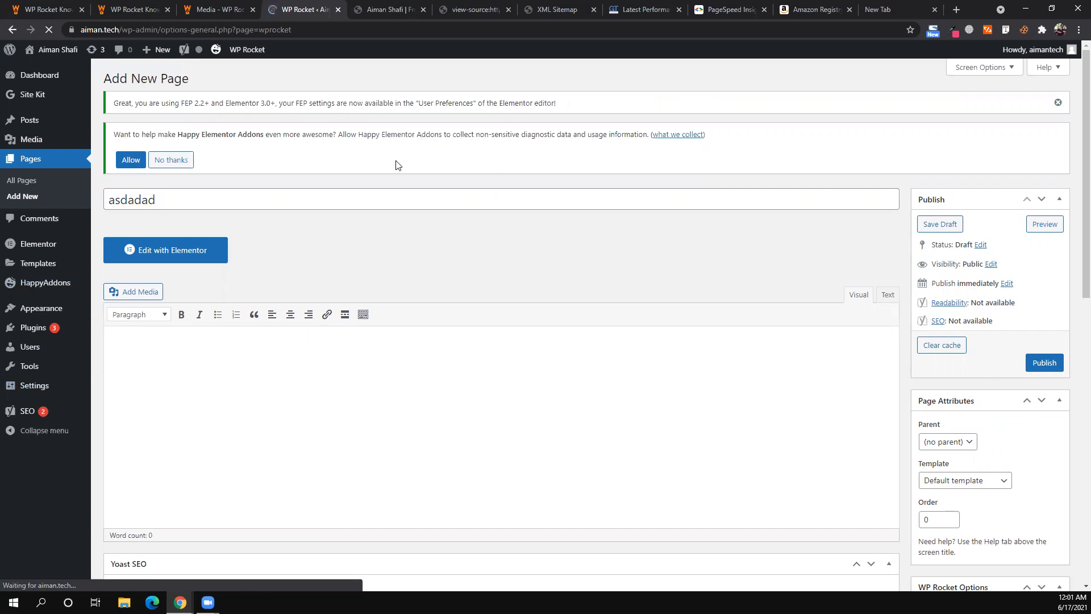
scroll(347, 455, down, 8)
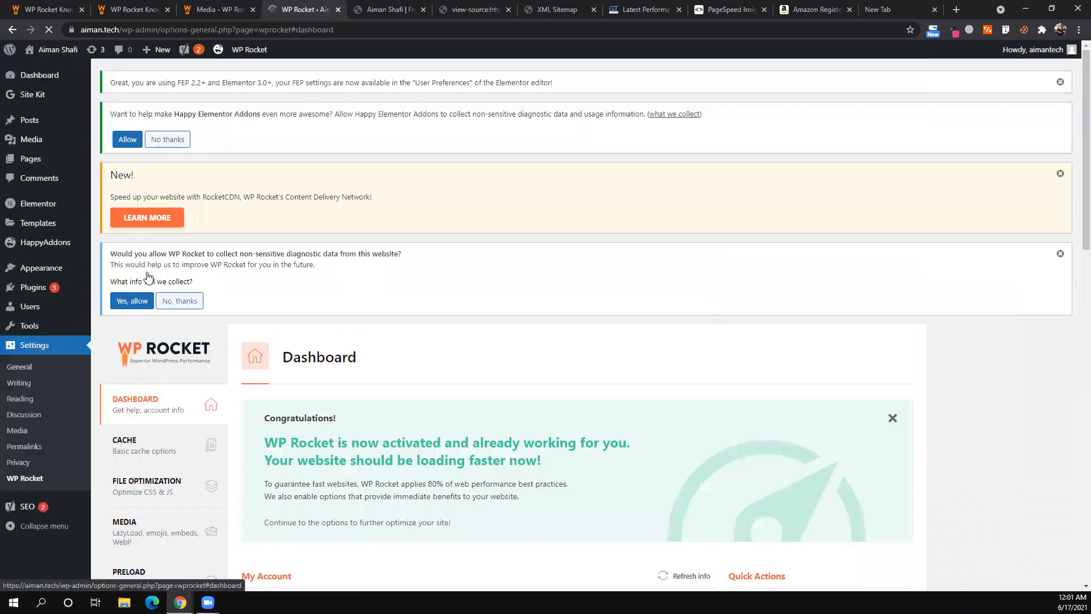
scroll(150, 275, down, 7)
click(147, 276)
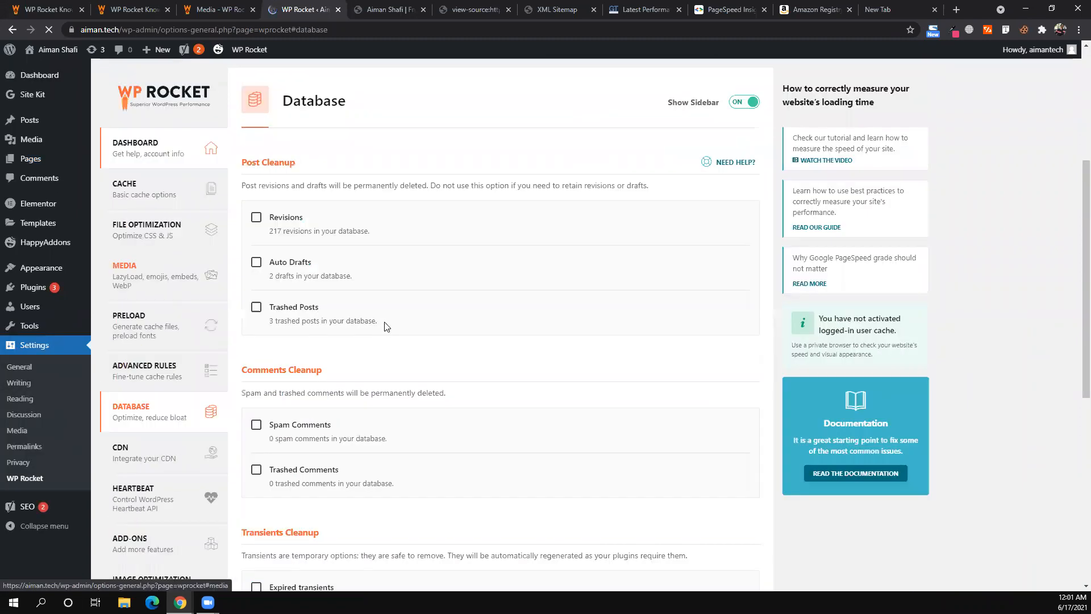
- Tick Optimize Tables under Database Cleanup
scroll(264, 293, down, 2)
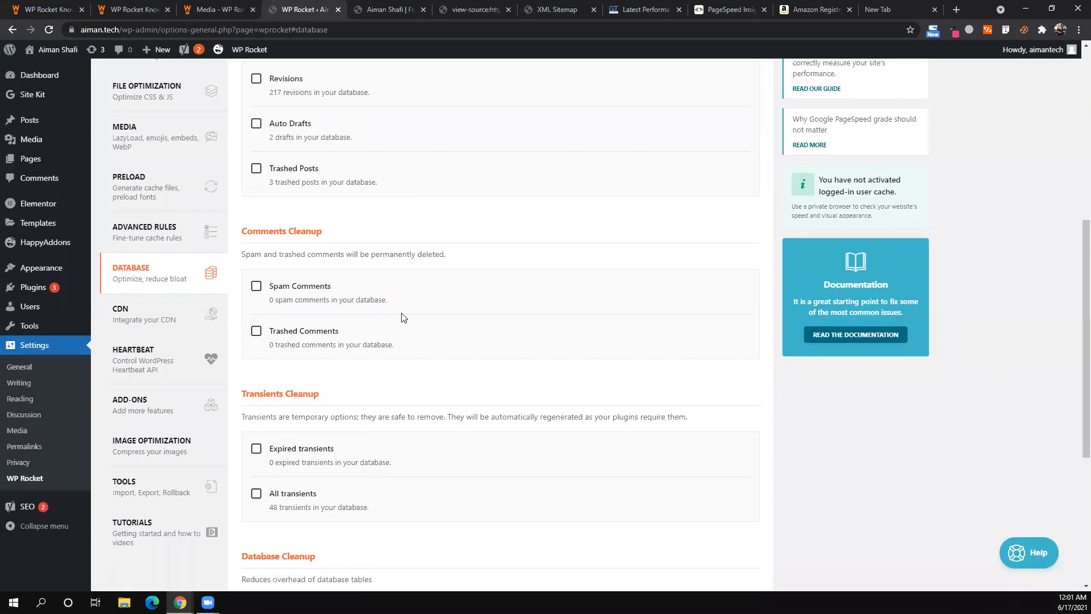
scroll(403, 318, down, 5)
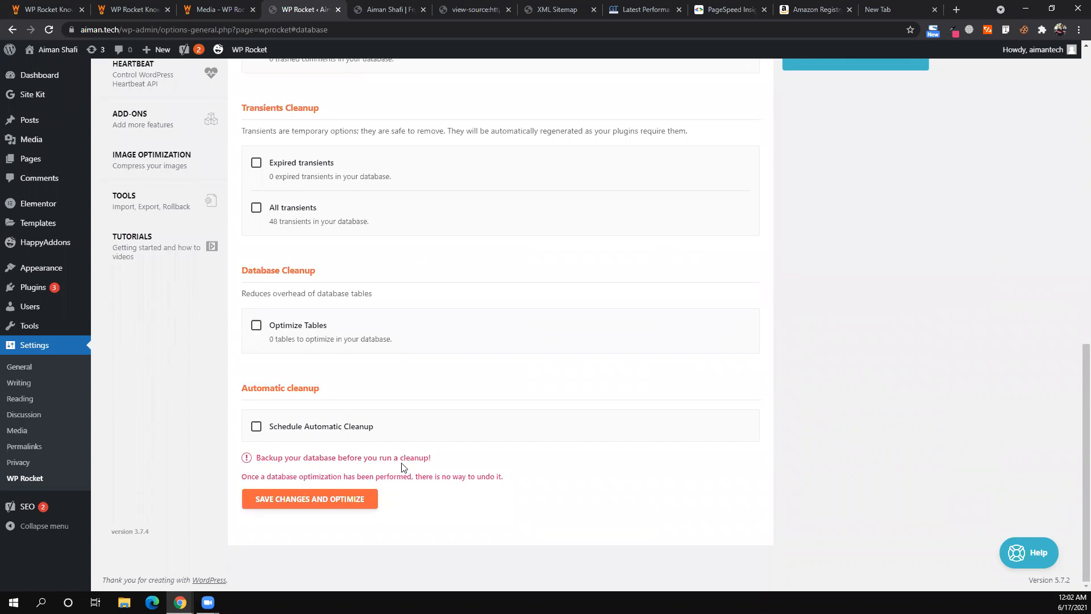
scroll(443, 375, up, 2)
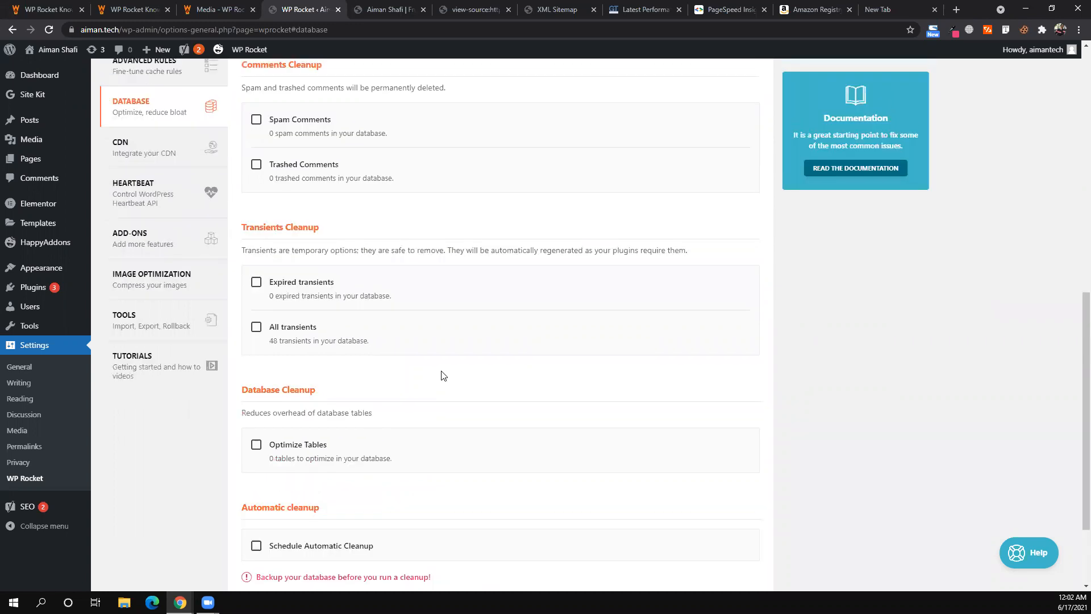
scroll(444, 375, up, 4)
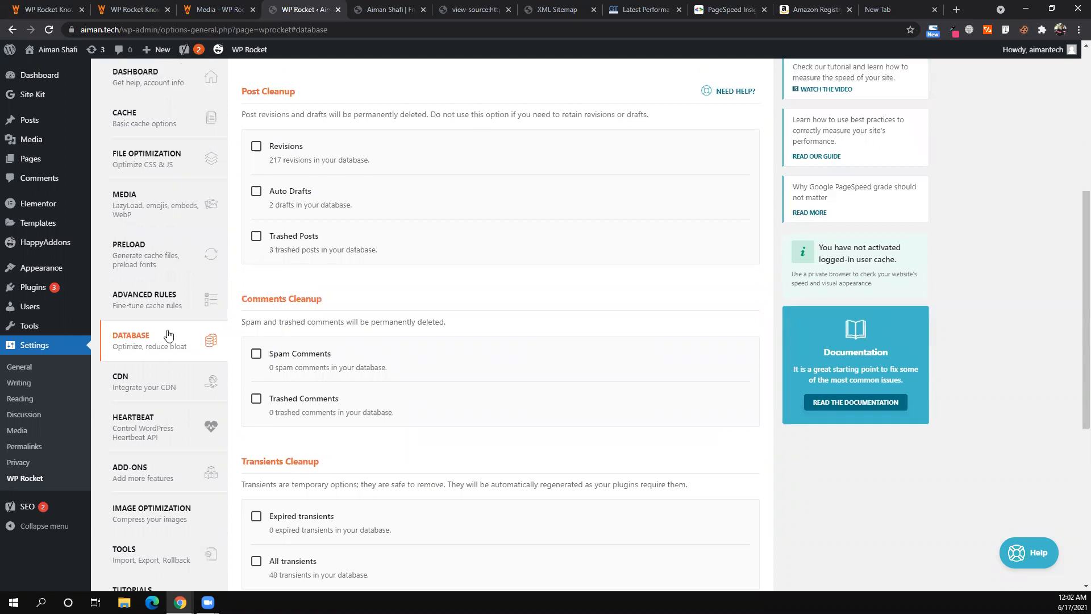
scroll(356, 366, down, 2)
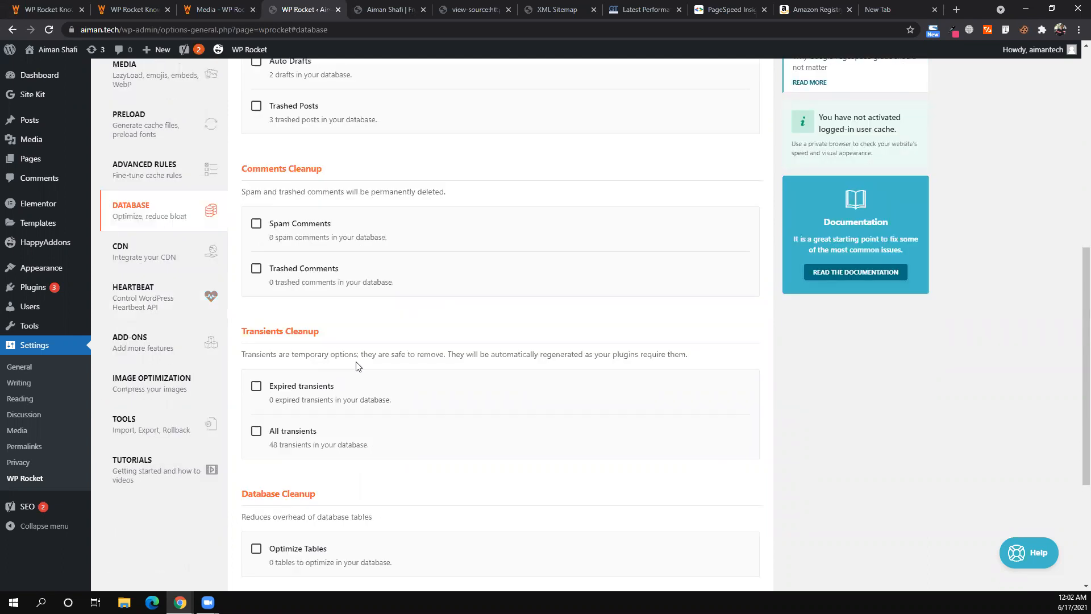
scroll(358, 366, down, 2)
click(257, 420)
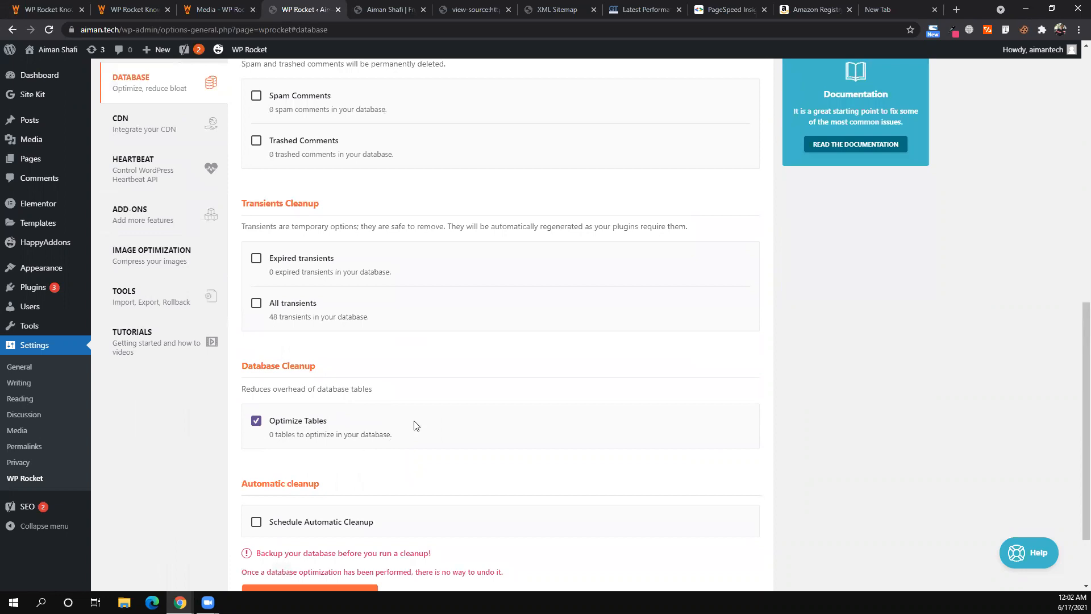
scroll(414, 425, down, 2)
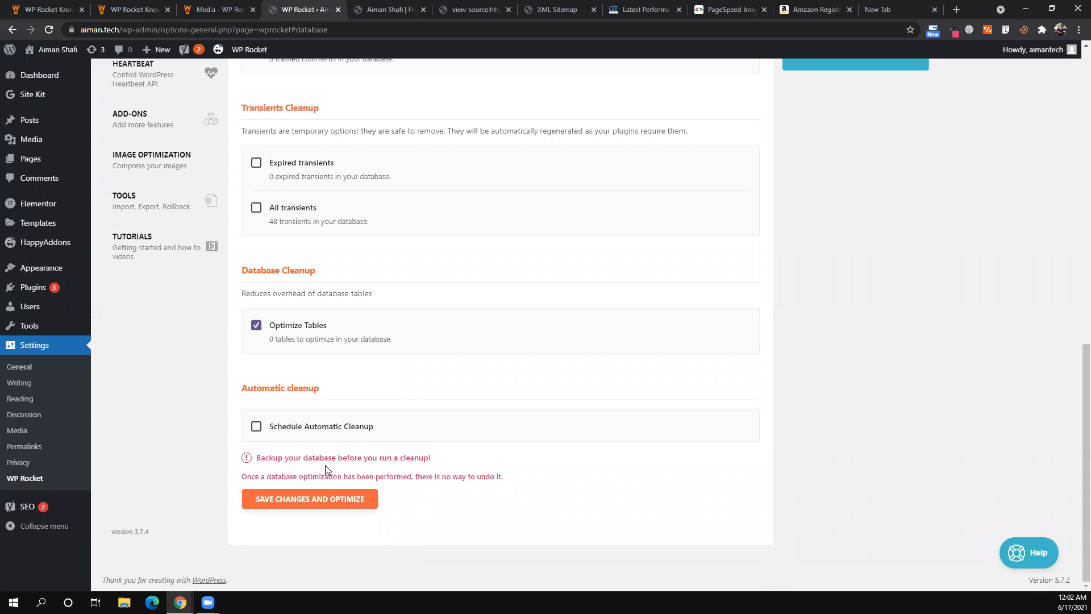
- Read the database backup warning and uncheck Optimize Tables in Database Cleanup
triple_click(302, 455)
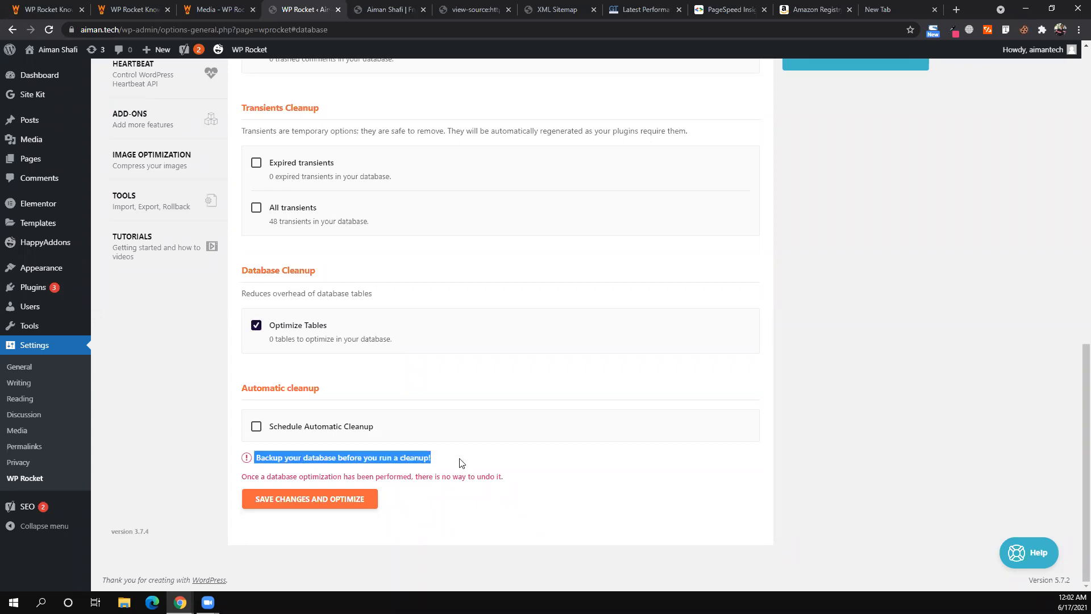
click(460, 463)
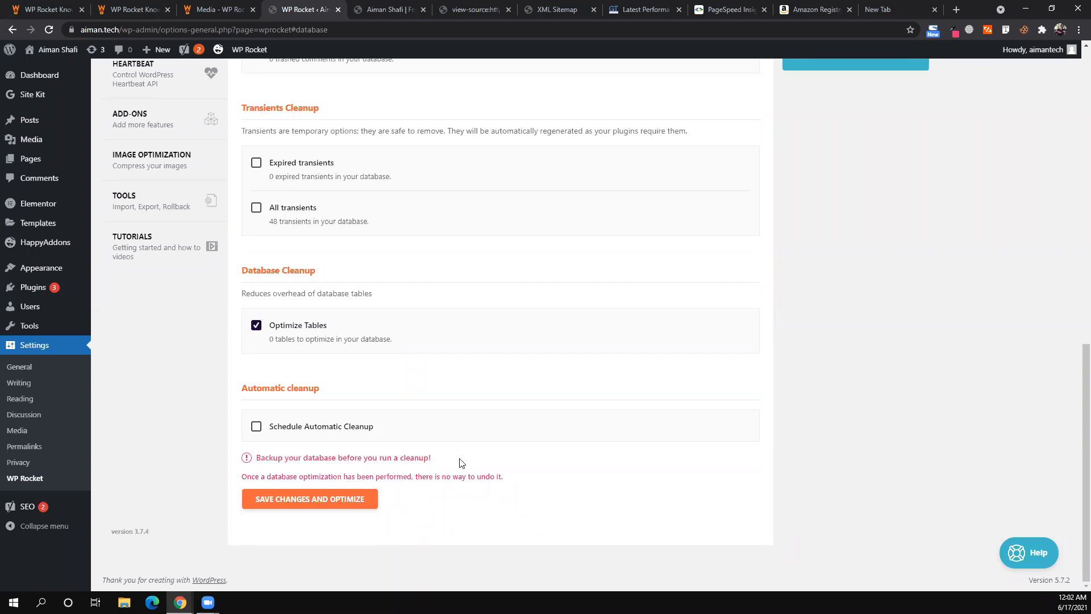
scroll(447, 351, up, 2)
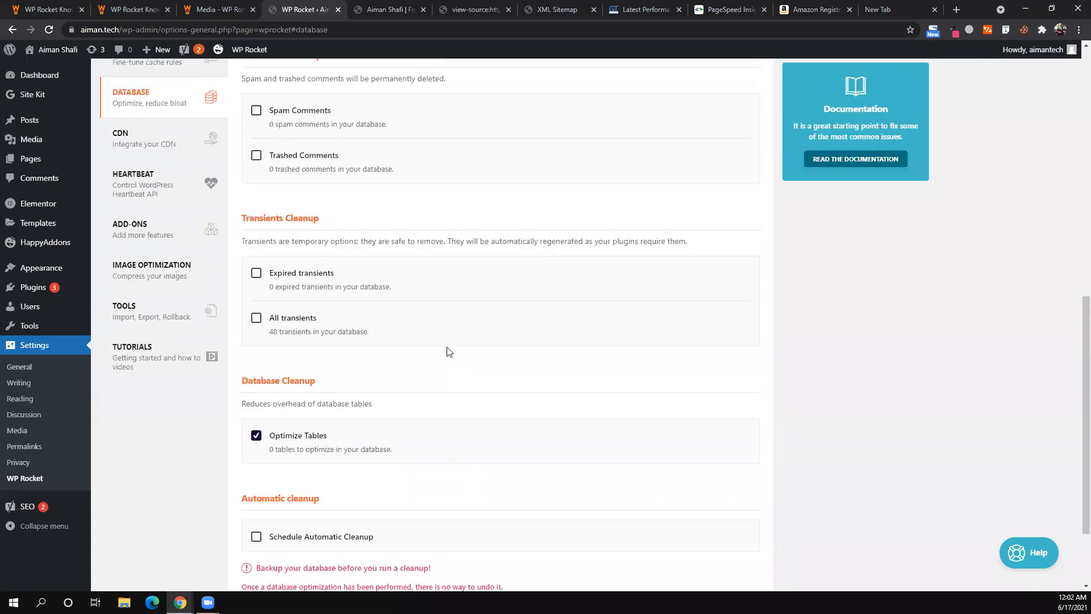
scroll(176, 310, up, 3)
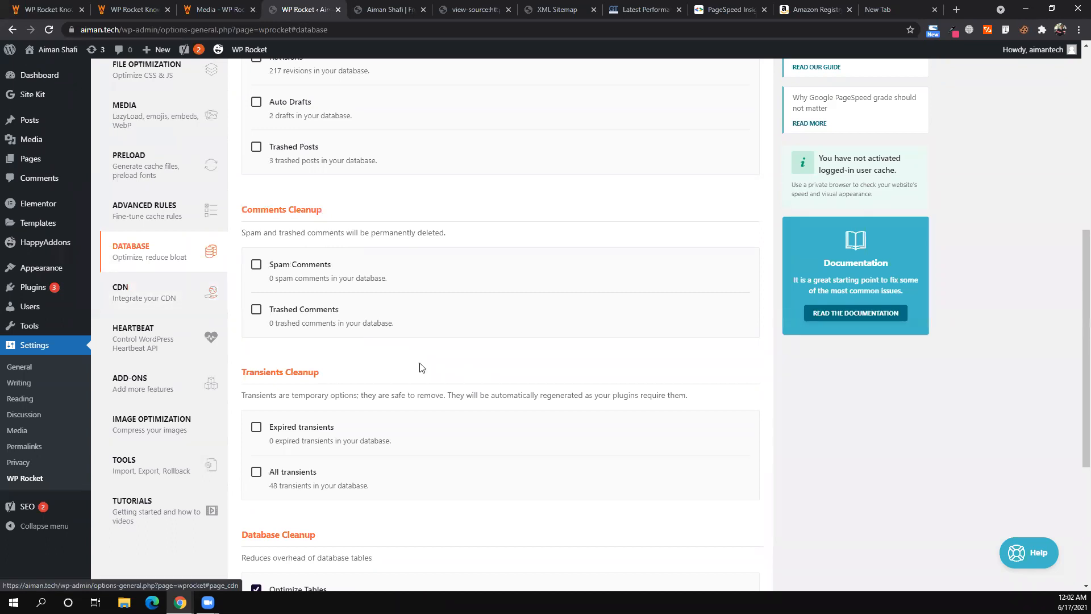
scroll(421, 367, down, 5)
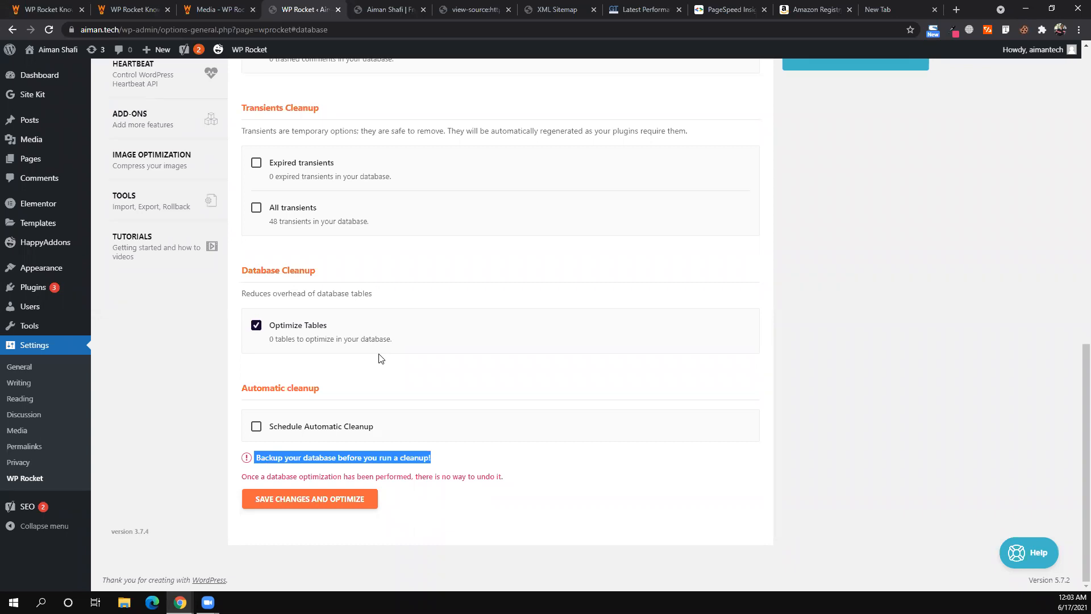
click(256, 325)
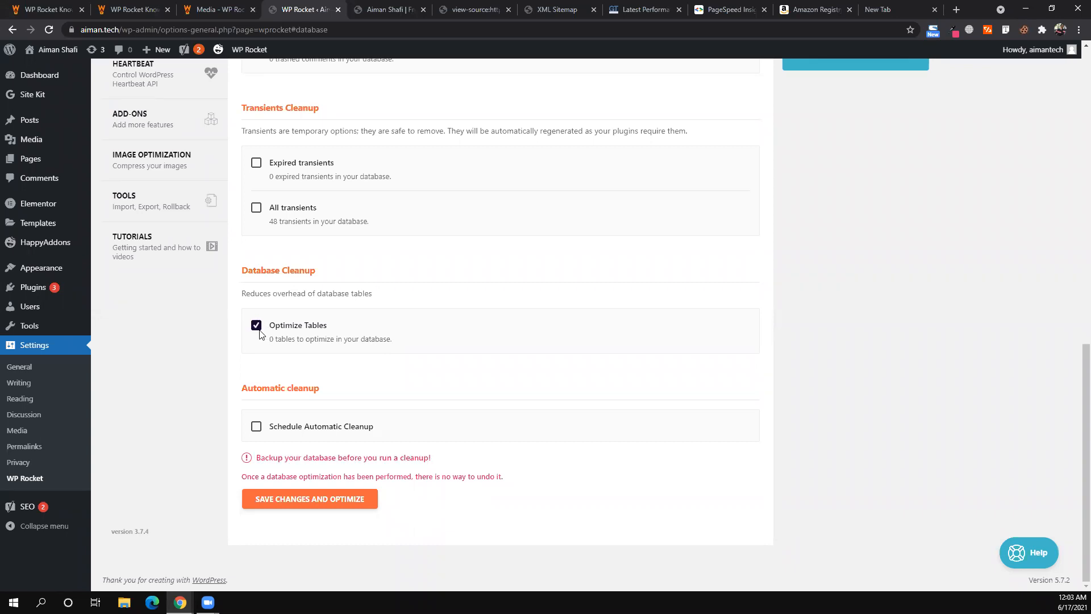
click(256, 325)
triple_click(358, 458)
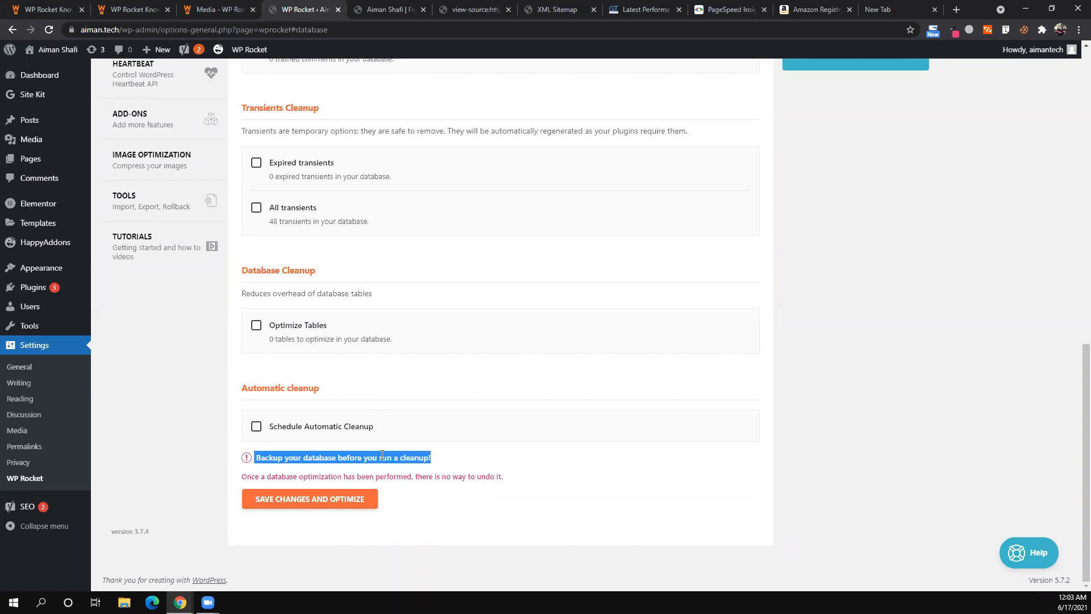
click(176, 314)
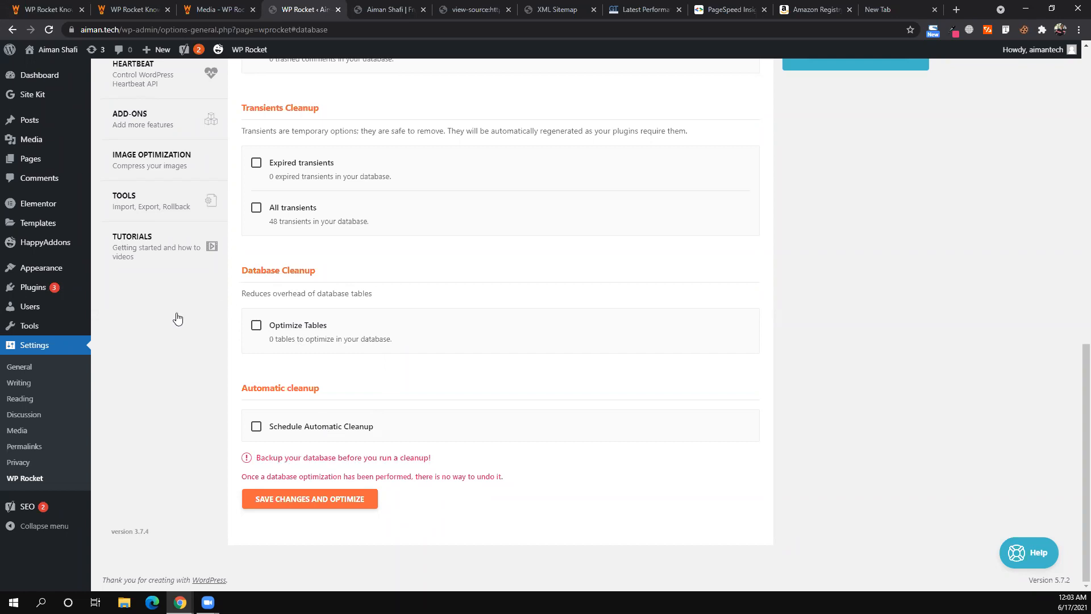
scroll(178, 317, up, 4)
- Review the CDN tab's static file types note, then bring up Chrome's open windows
click(164, 273)
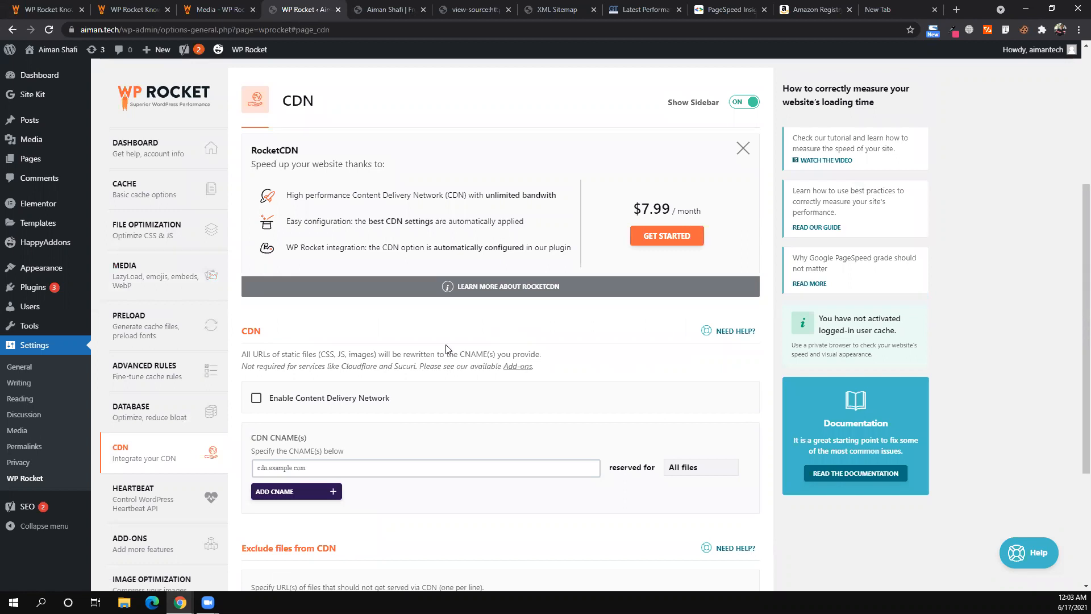
scroll(377, 398, down, 3)
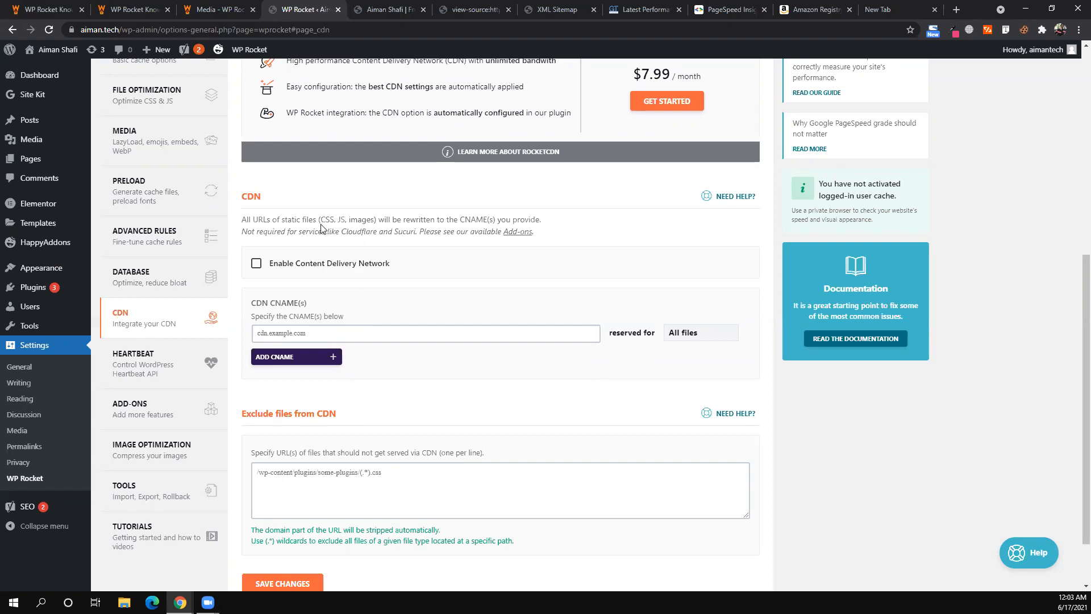
drag(318, 219, 353, 219)
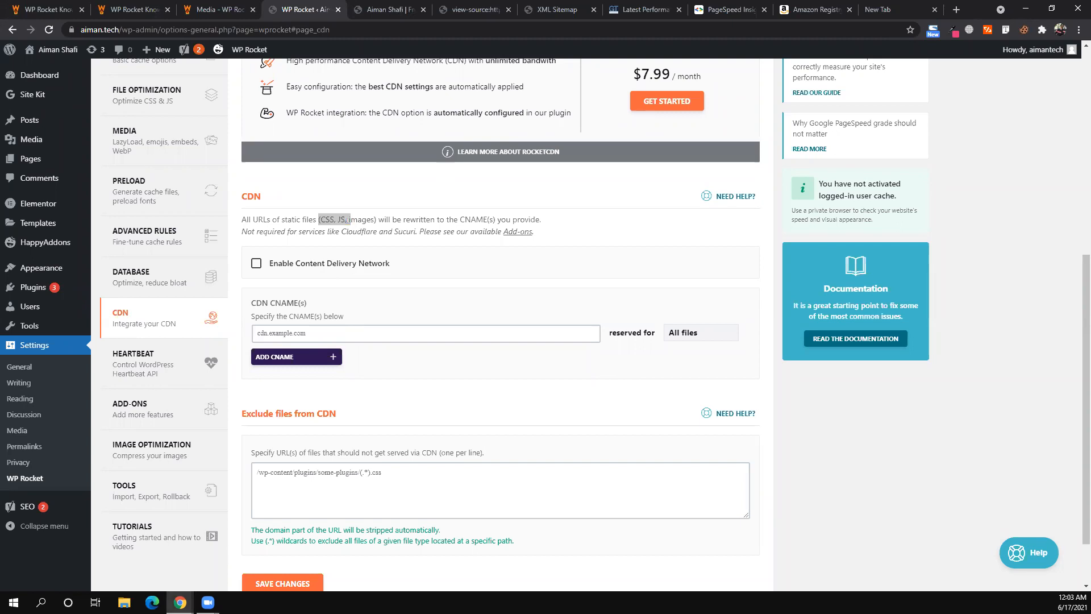
click(180, 602)
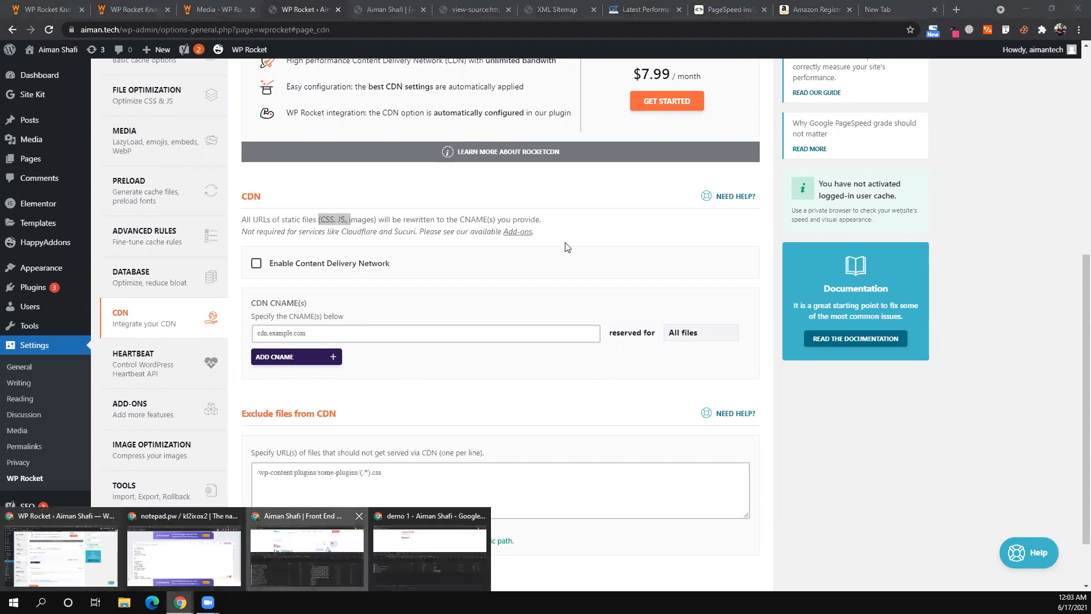
right_click(700, 205)
- On the live site, open a portfolio image in its own new tab
click(673, 223)
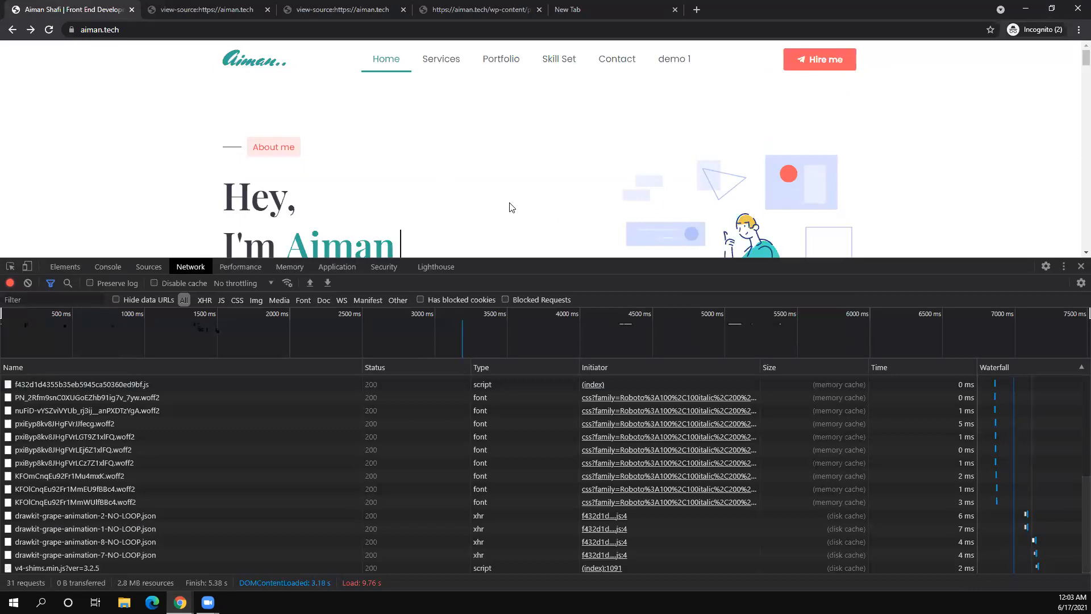
scroll(511, 208, down, 10)
scroll(511, 208, down, 3)
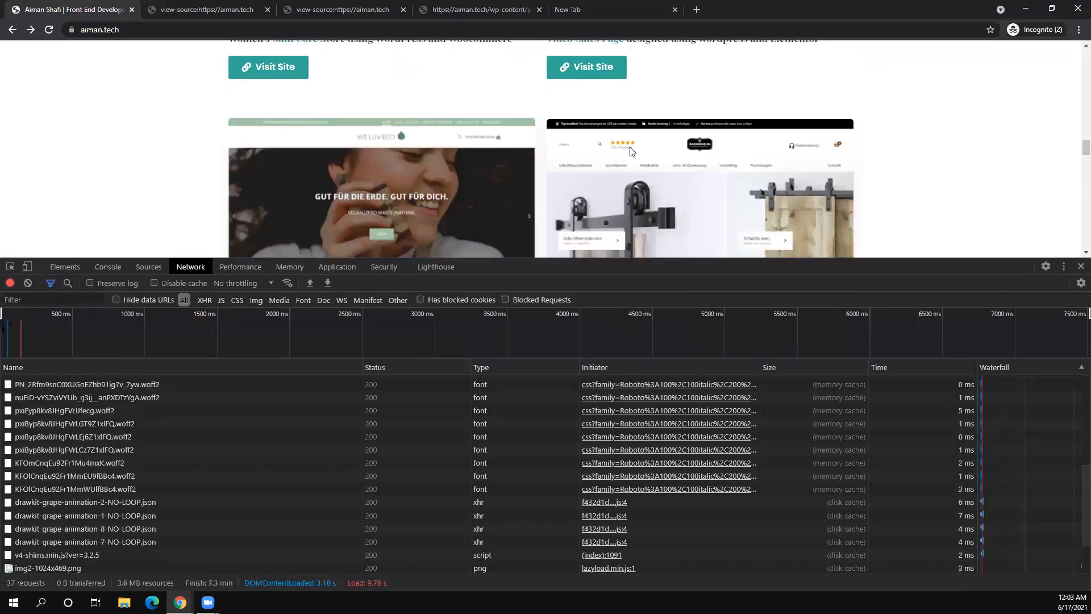
right_click(630, 150)
click(666, 238)
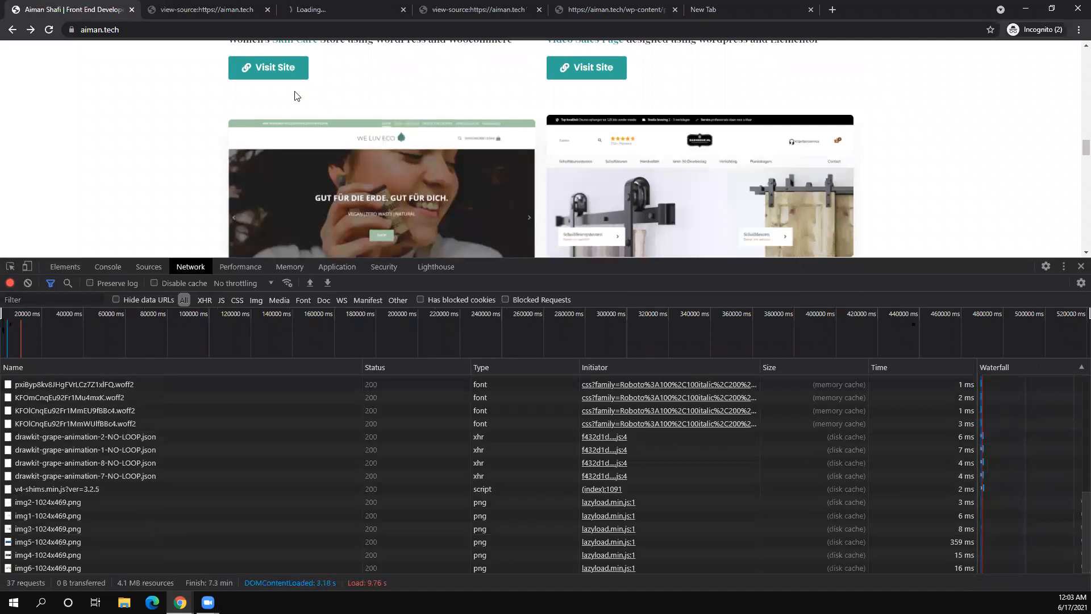
- Inspect the image's uploads URL, highlighting the file name img6-1024x469.png and its full path
click(318, 9)
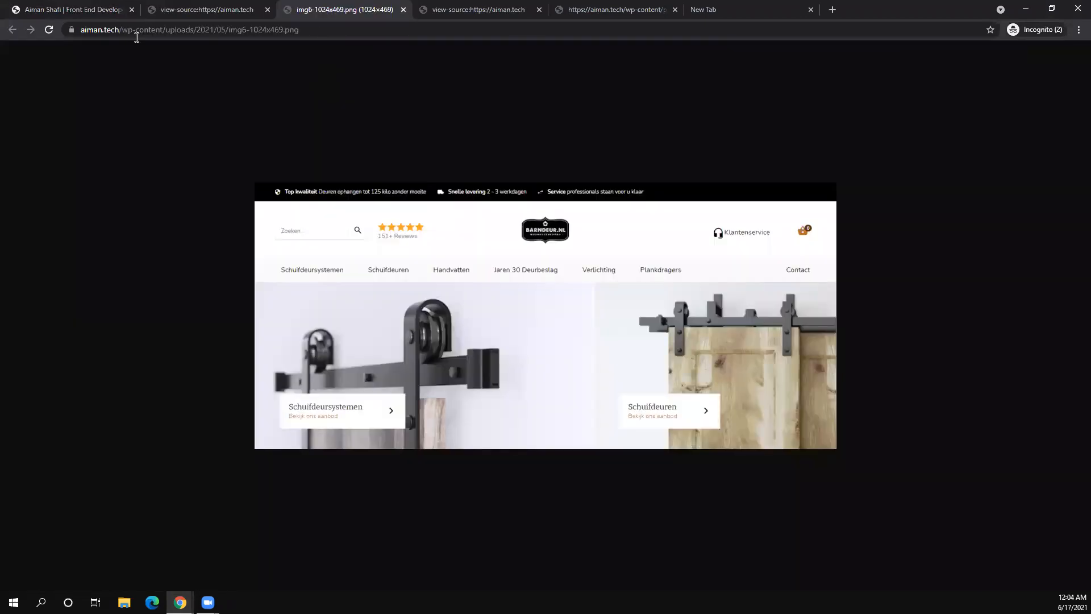
key(ctrl+l)
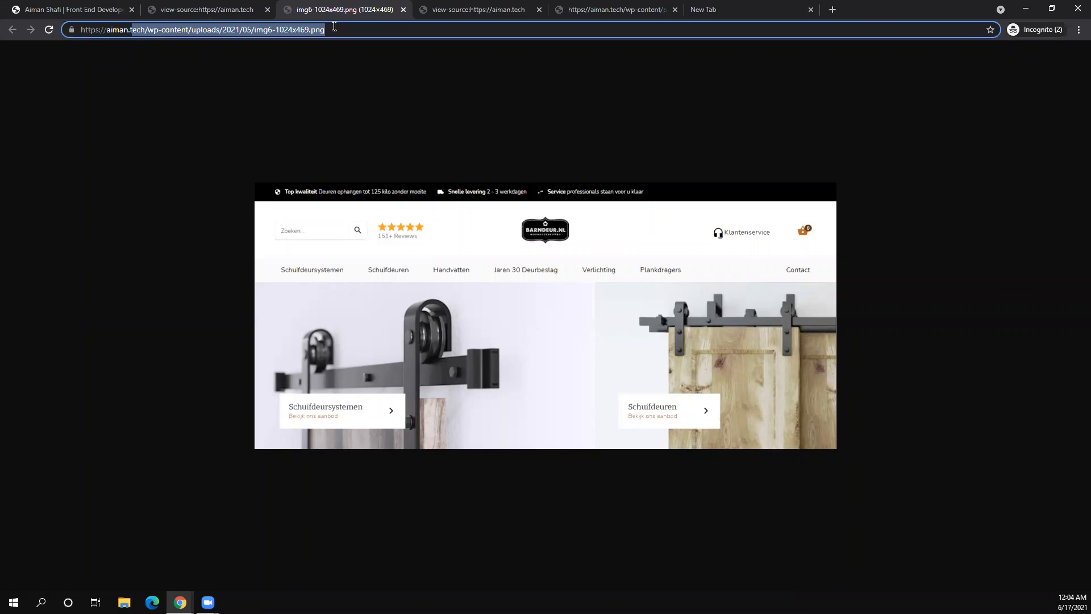
click(334, 26)
drag(335, 26, 120, 31)
click(331, 26)
drag(330, 27, 98, 25)
- Return to the WP Rocket CDN settings window
click(179, 602)
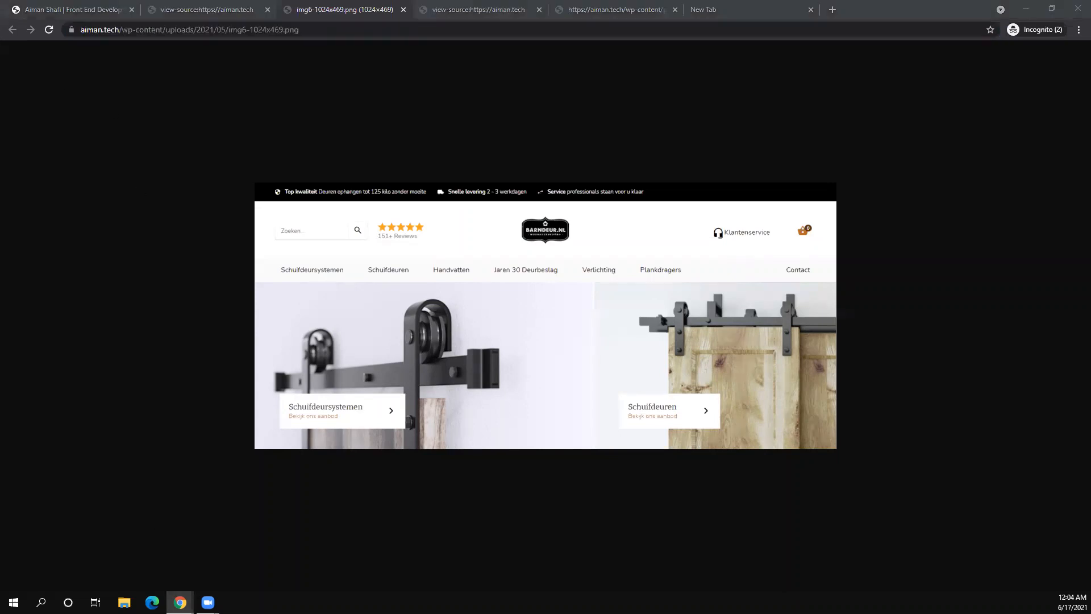
click(91, 568)
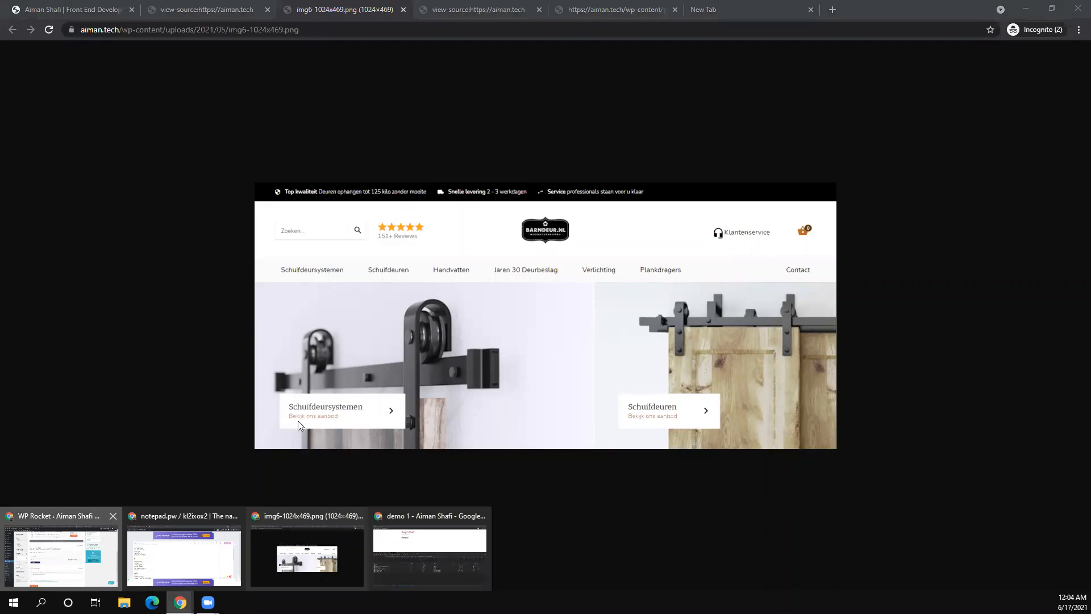
scroll(345, 354, down, 2)
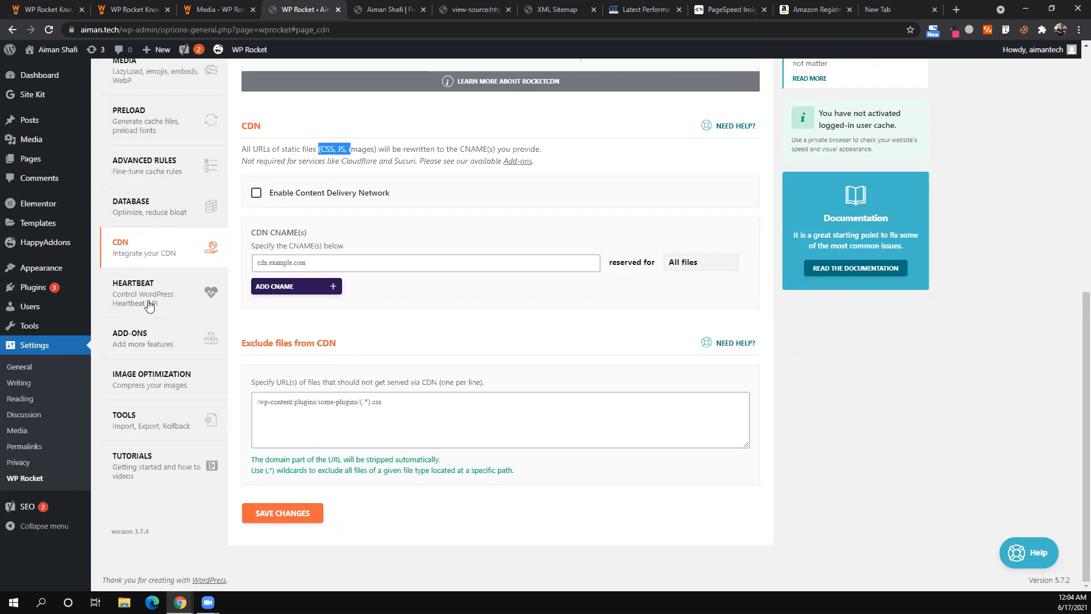
- Glance at WP Rocket's Heartbeat section, go back to CDN, then jump to the empty New Tab
click(164, 308)
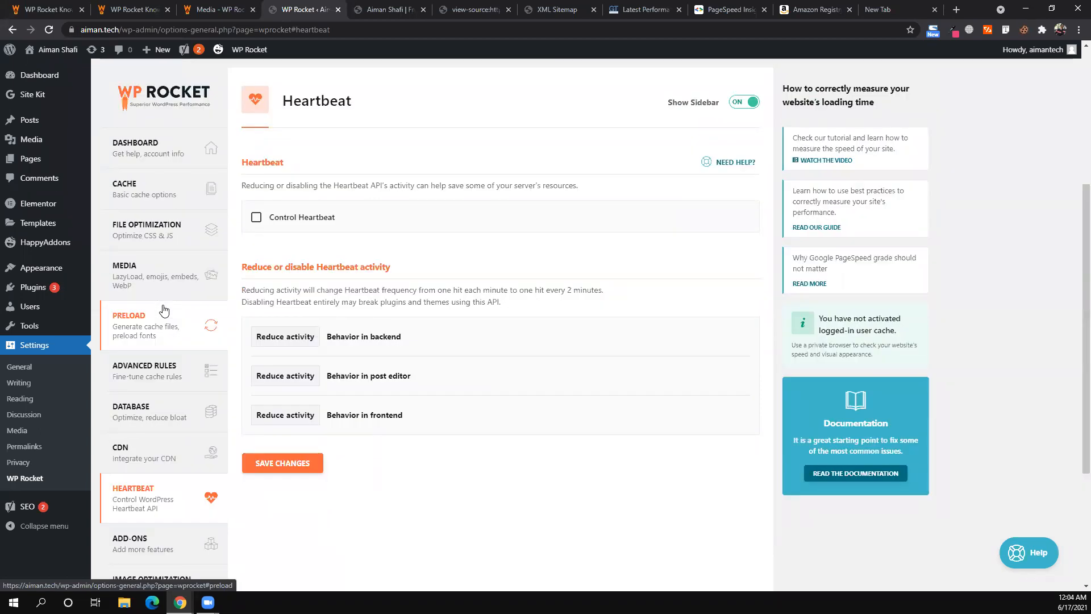
click(152, 458)
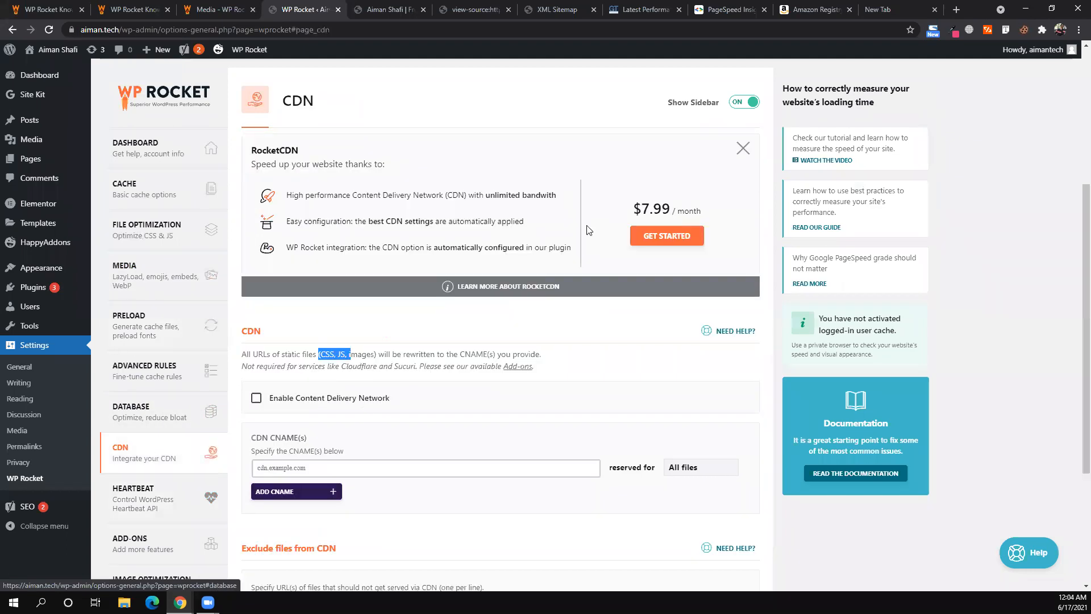
key(ctrl+9)
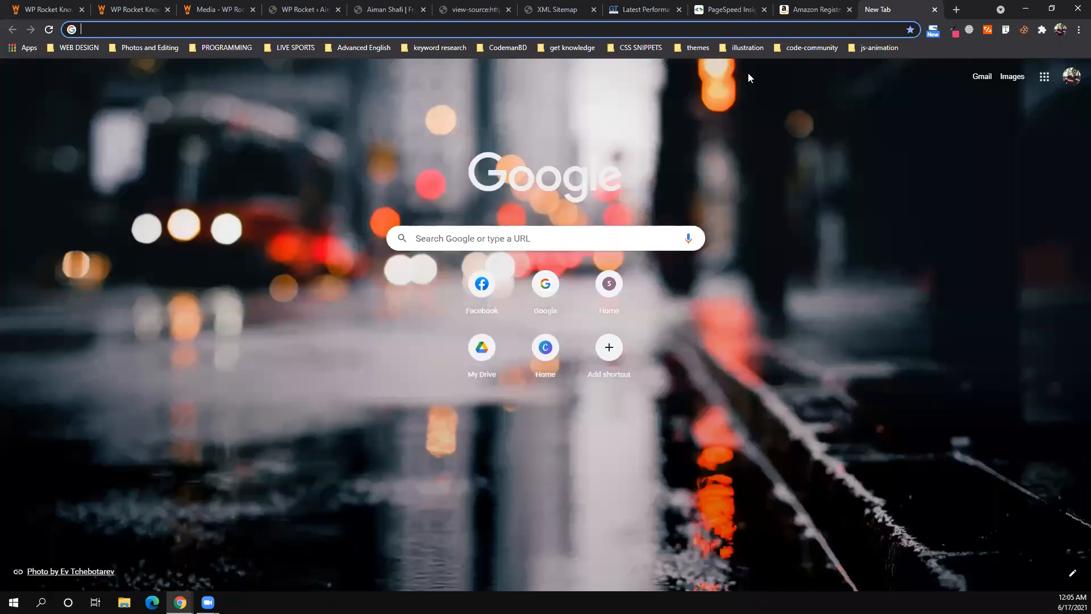
- Load the cloudflare.com homepage in the new tab, then go back to the WP Rocket tab
text(cloudflare)
key(Return)
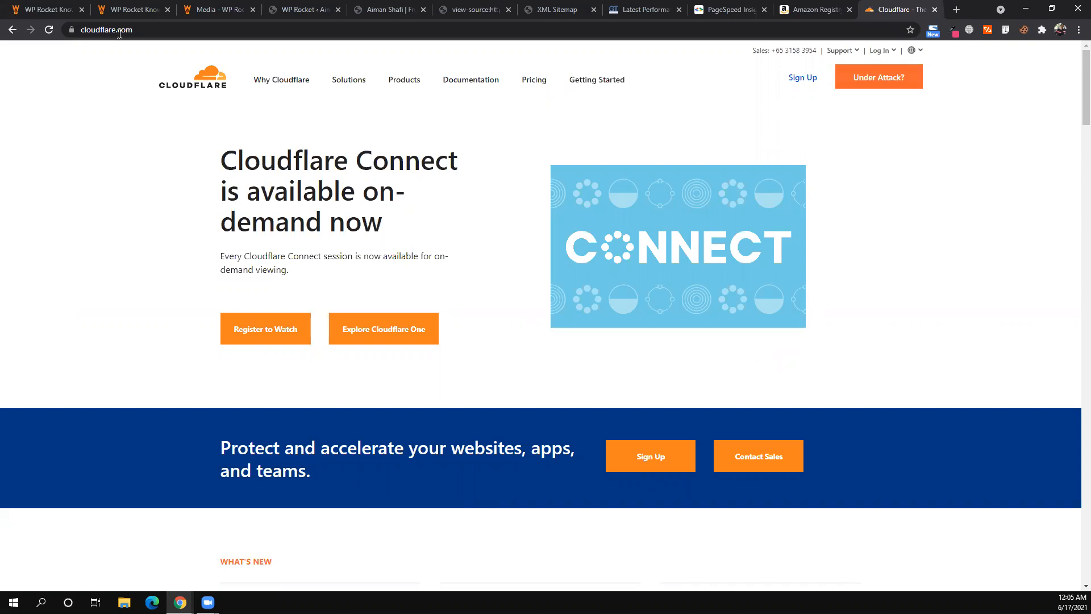
click(136, 31)
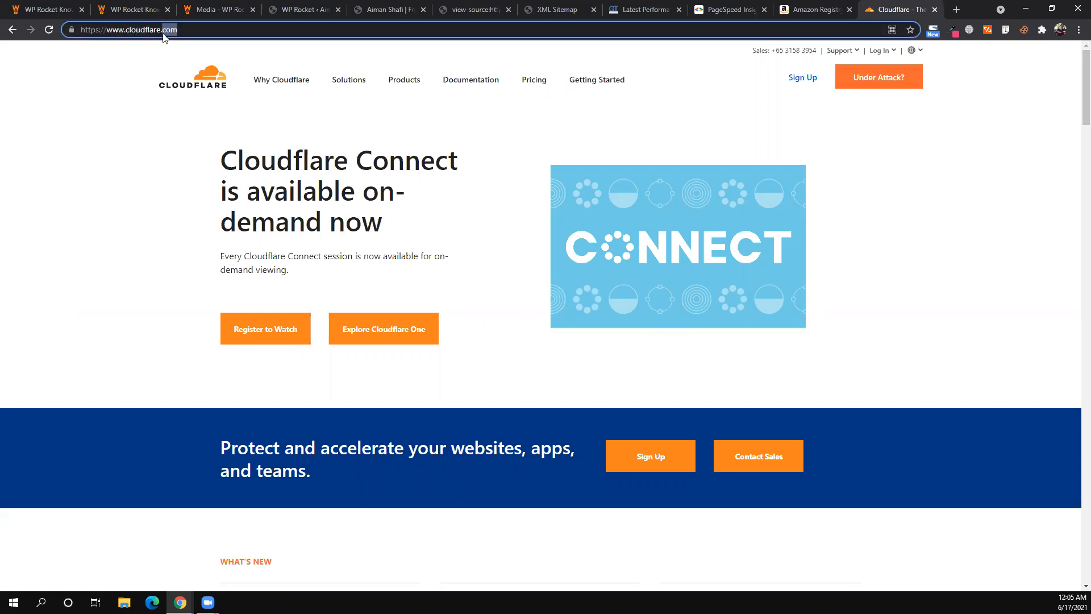
click(280, 4)
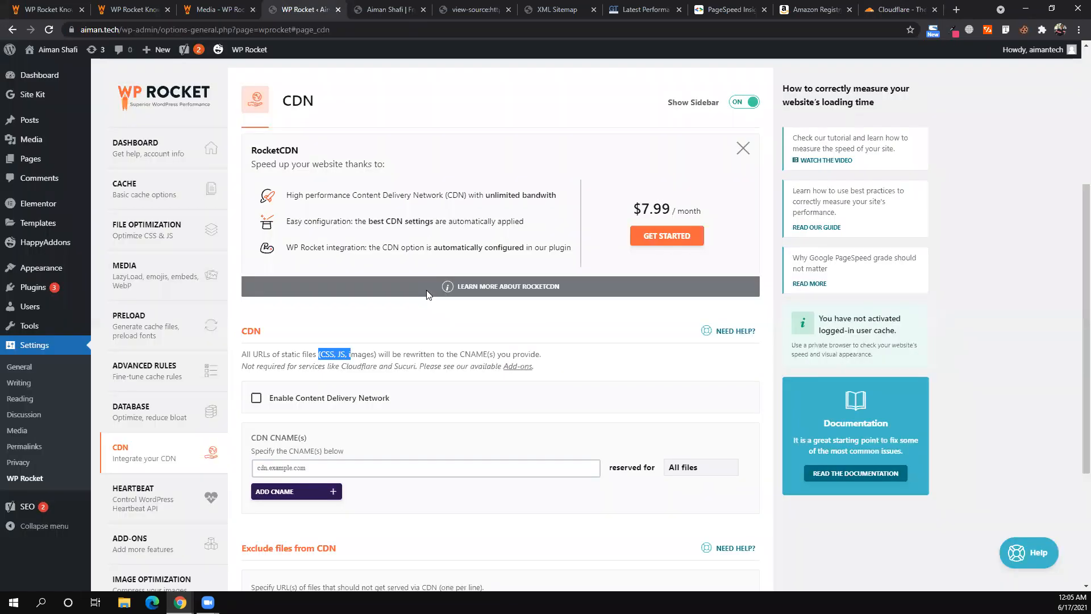
- Read over WP Rocket's CDN description about rewriting static file URLs
triple_click(442, 352)
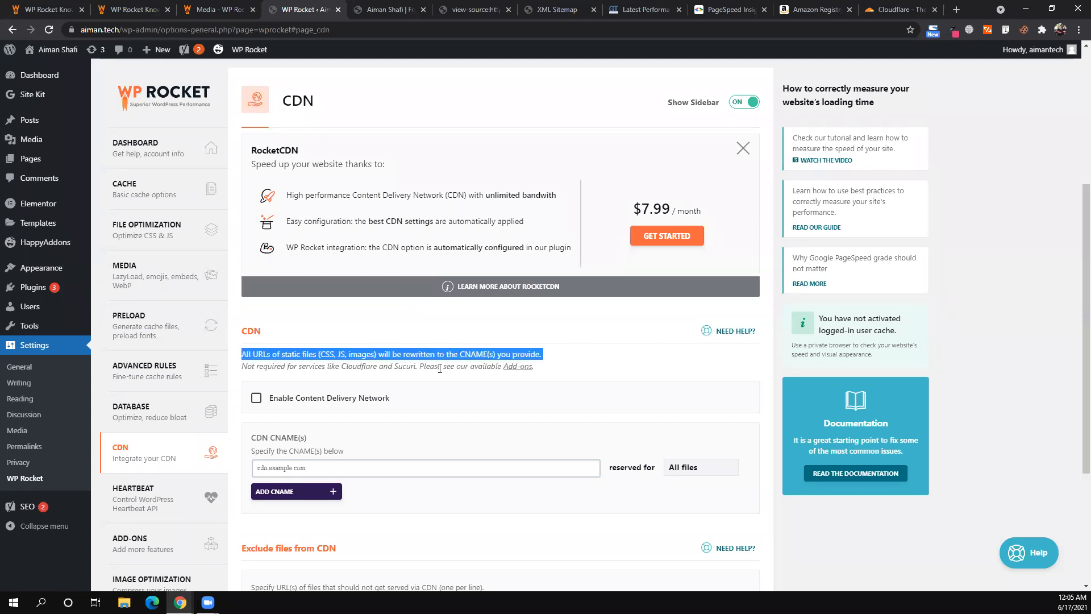
triple_click(439, 370)
triple_click(439, 353)
click(422, 378)
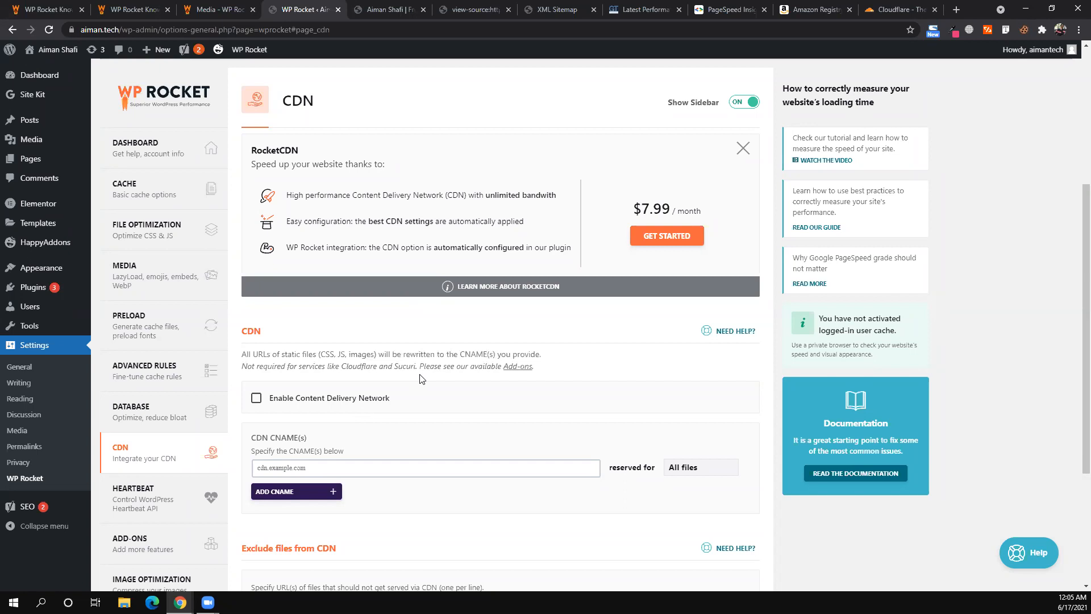
- Compare it with the Cloudflare homepage, highlighting the Cloudflare Connect heading
click(878, 11)
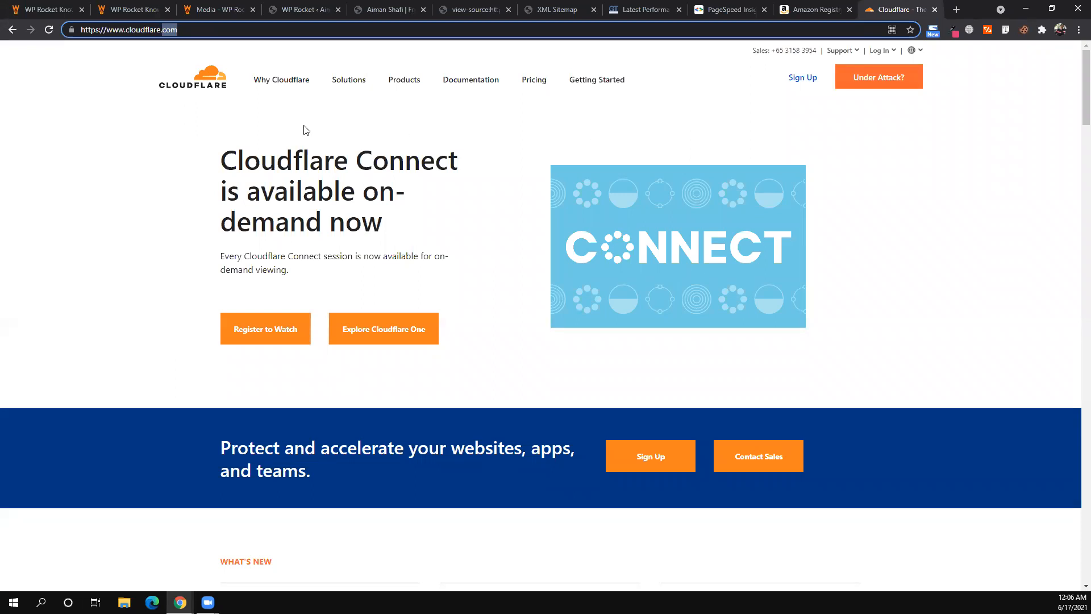
click(339, 228)
drag(221, 162, 339, 228)
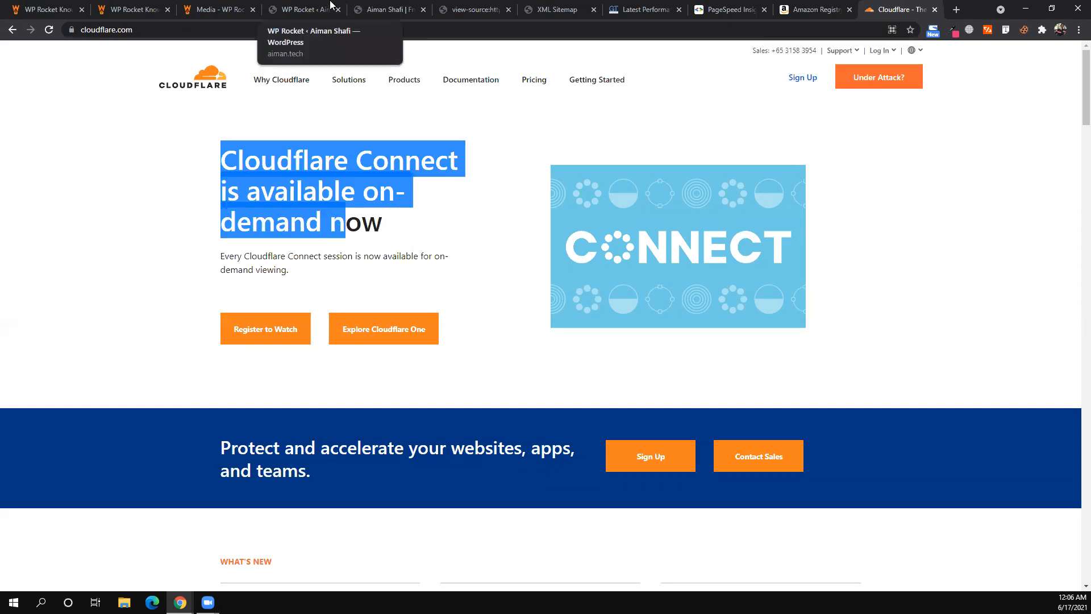
- Back in WP Rocket, place the cursor in the empty CDN CNAME(s) field
key(ctrl+4)
click(325, 468)
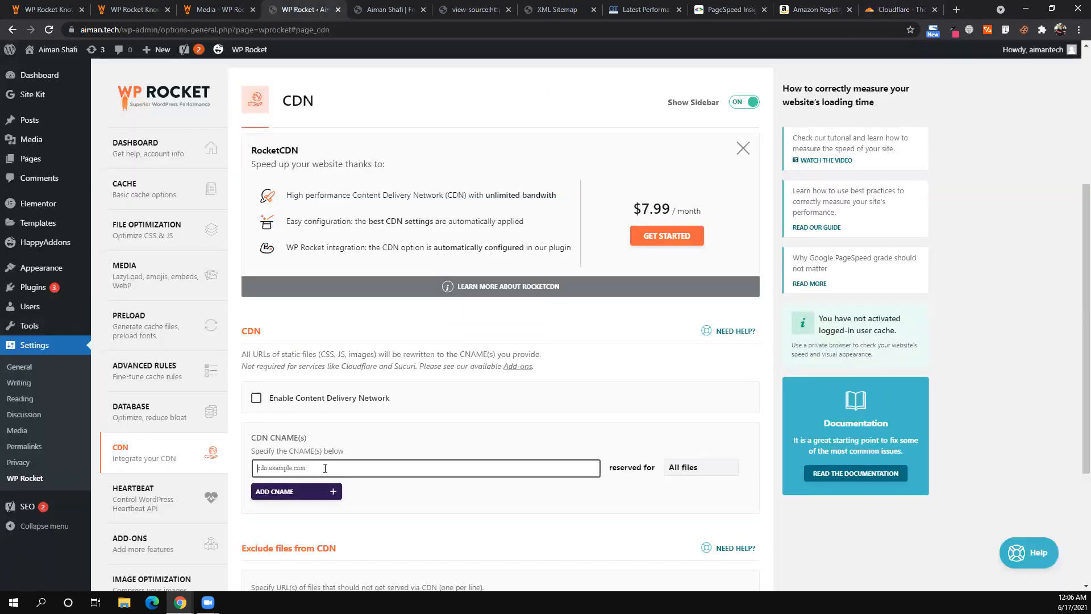
scroll(327, 473, down, 1)
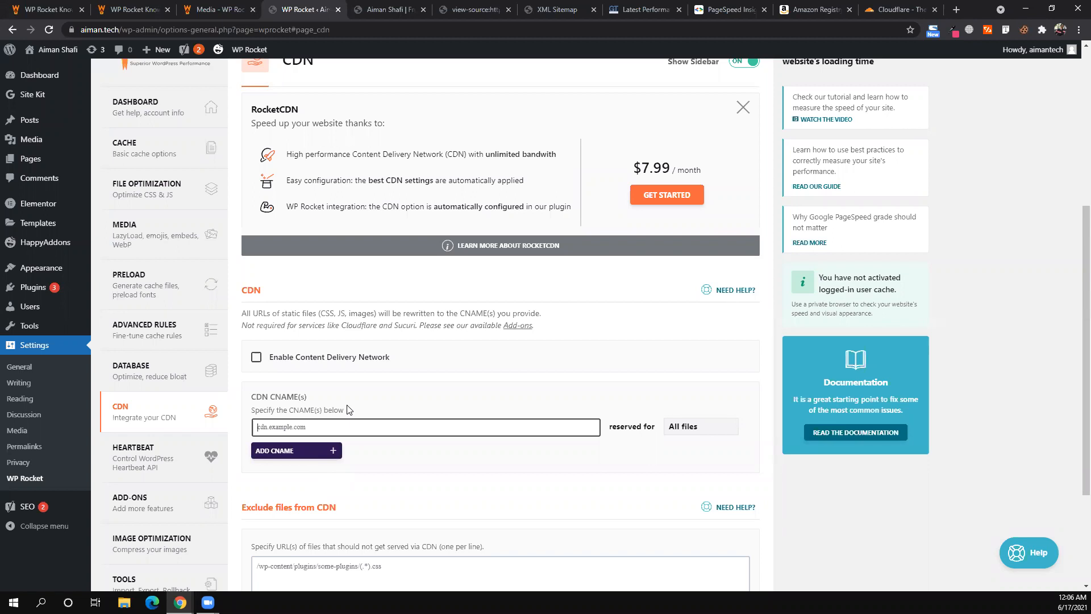
- Leave the unchanged CDN page and switch to WP Rocket's Heartbeat tab
scroll(348, 410, down, 1)
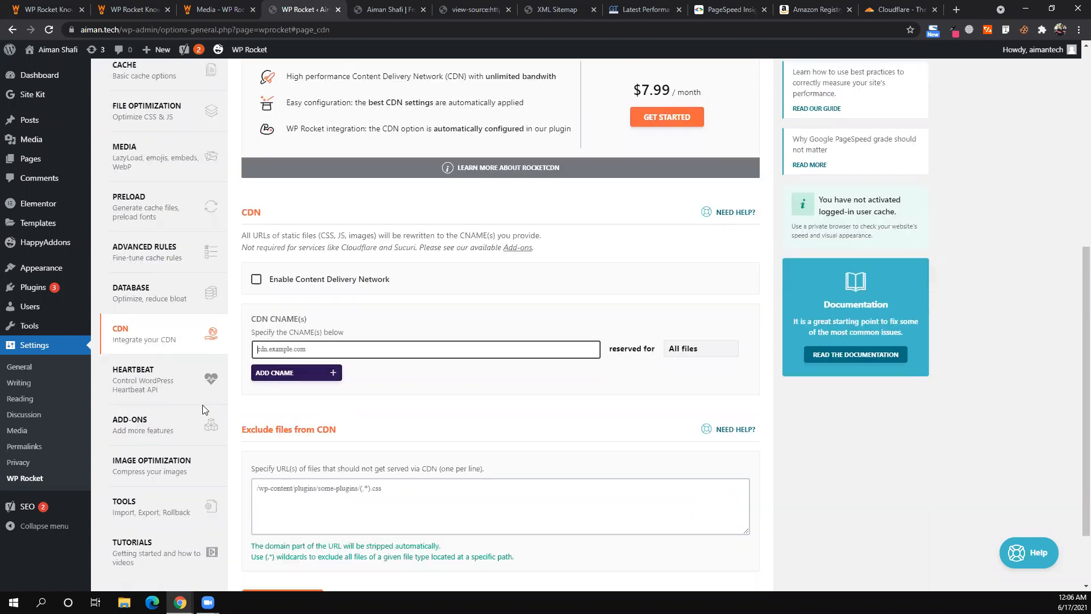
click(143, 393)
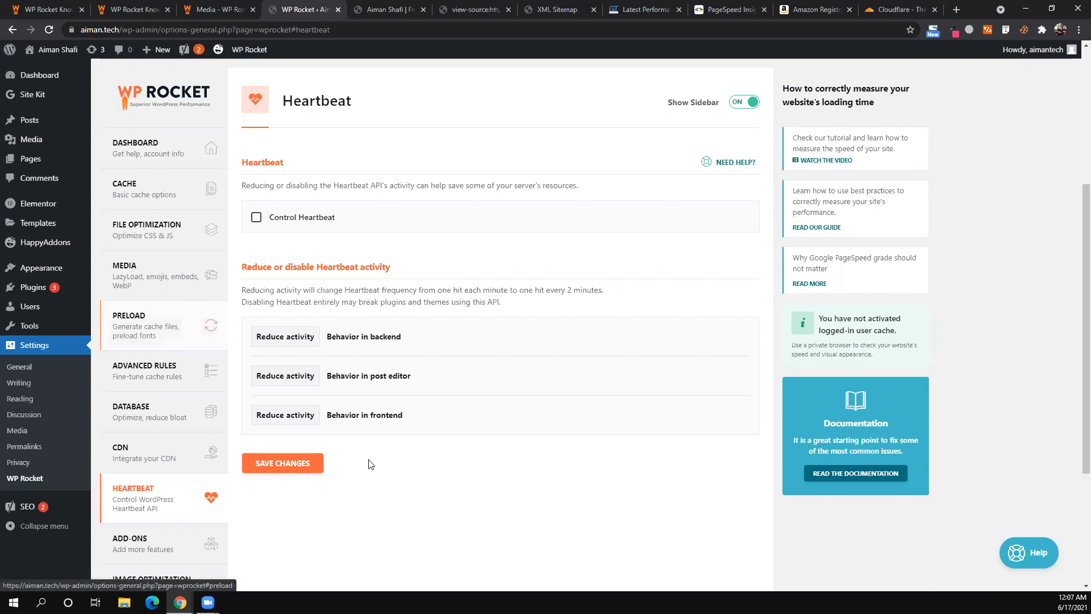
- Tick Control Heartbeat and point out its description line
scroll(371, 464, down, 2)
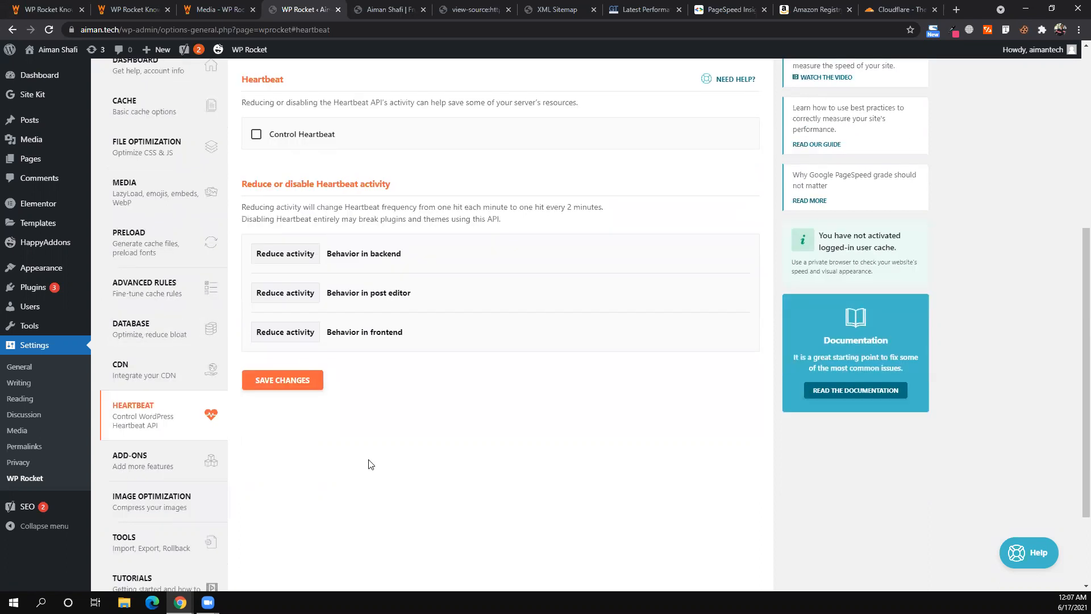
scroll(368, 464, up, 4)
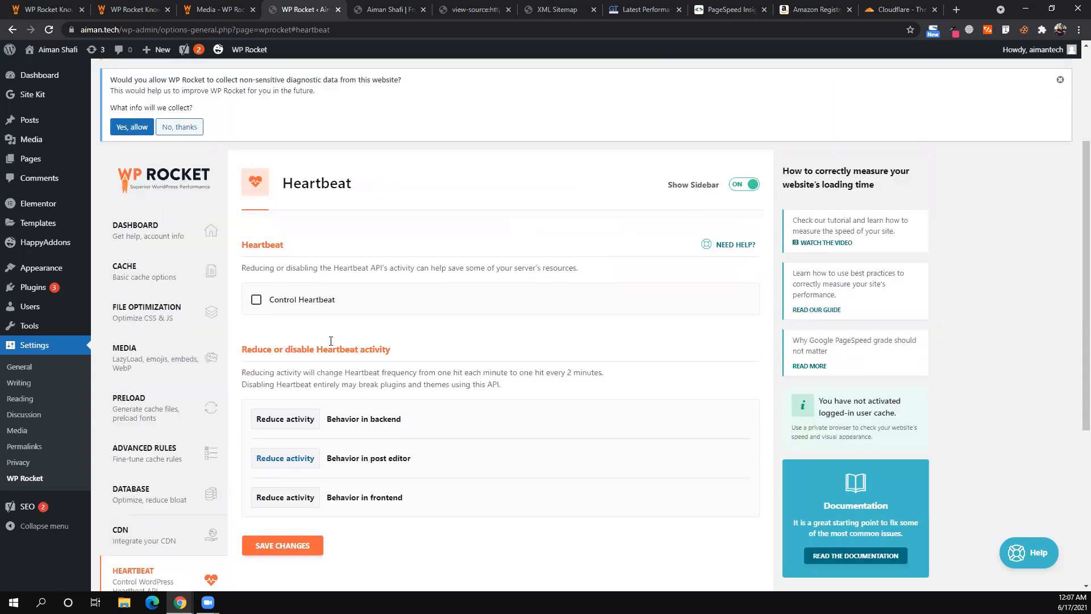
click(257, 301)
triple_click(295, 268)
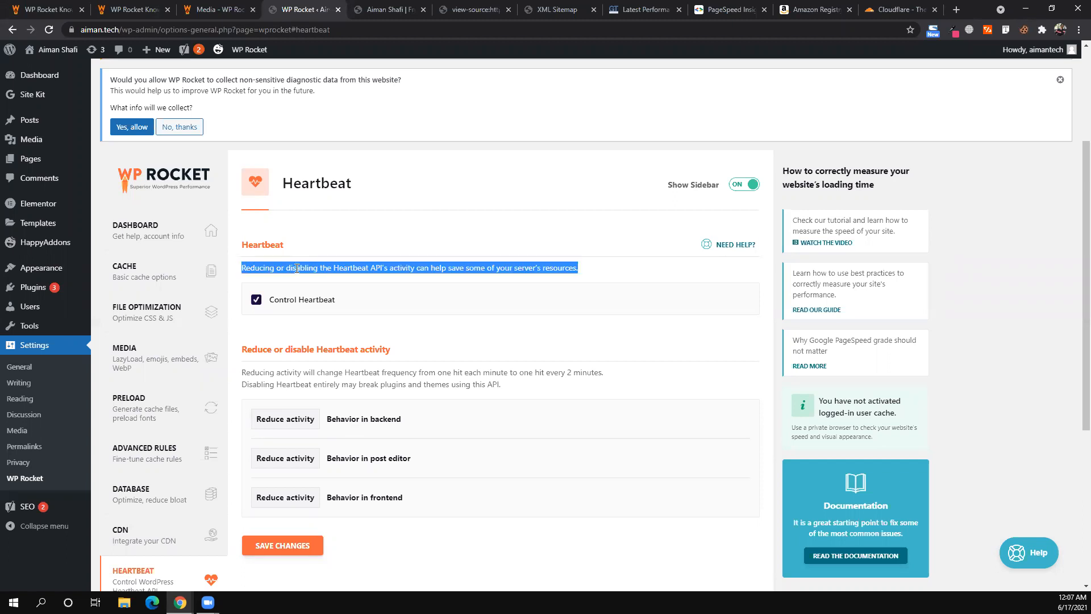
click(477, 272)
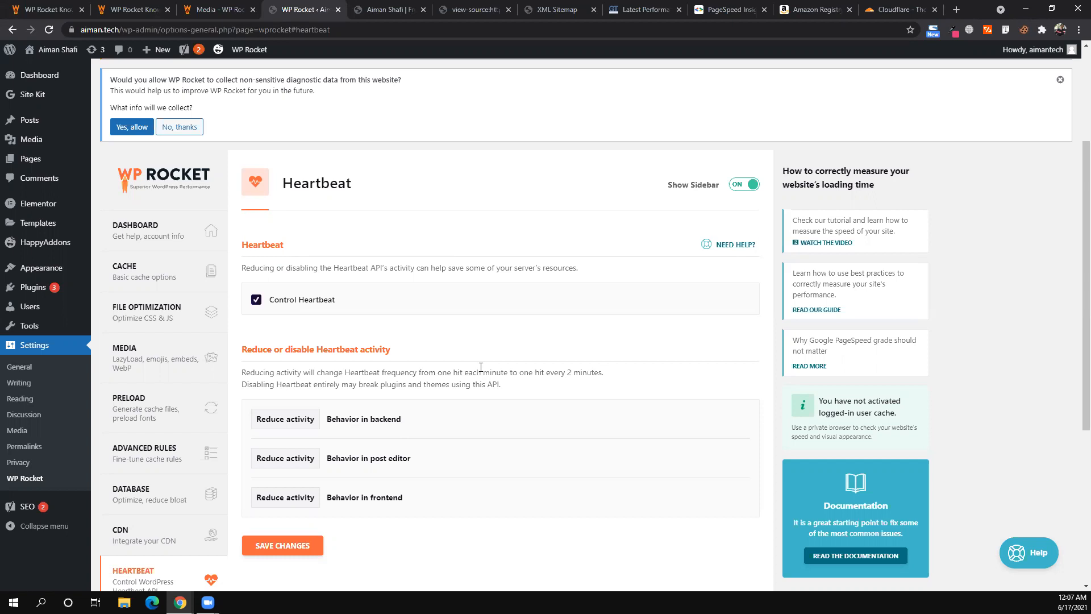
triple_click(503, 270)
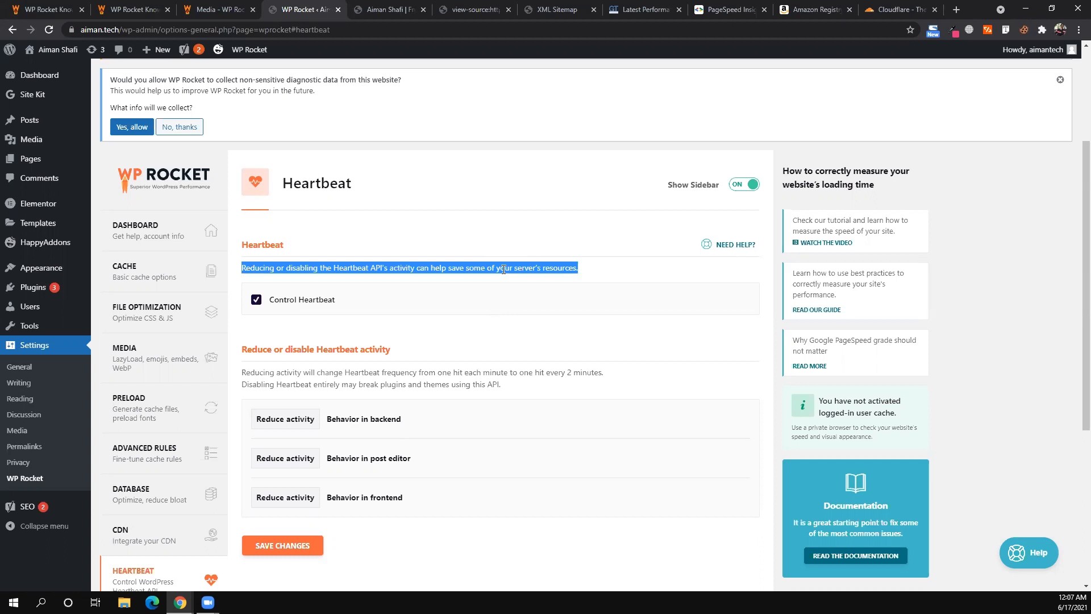
click(384, 308)
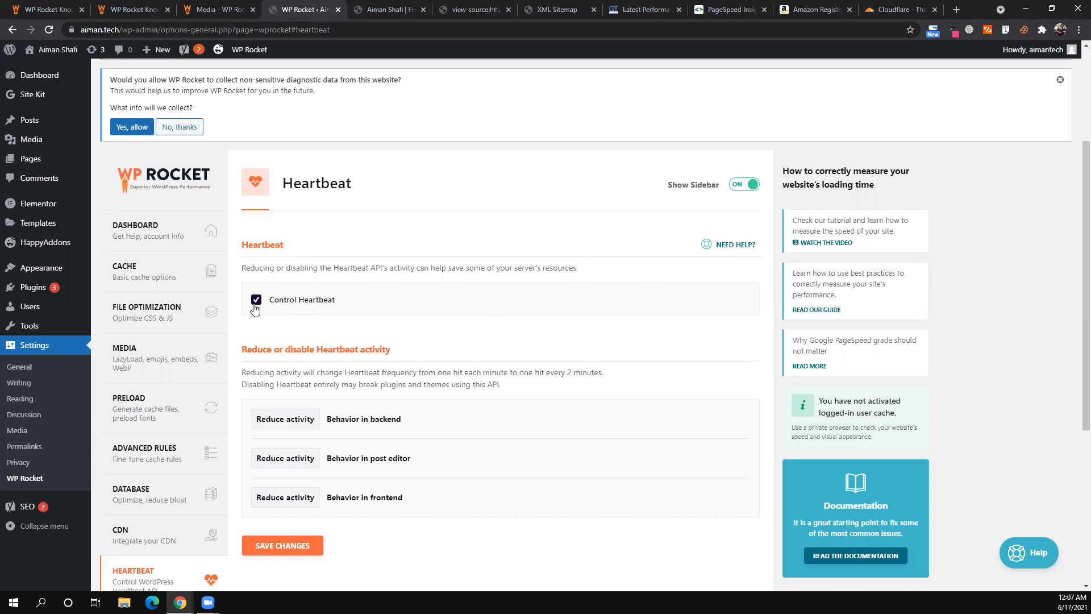
- Save the Heartbeat settings and go to the Add-ons page
scroll(329, 431, down, 1)
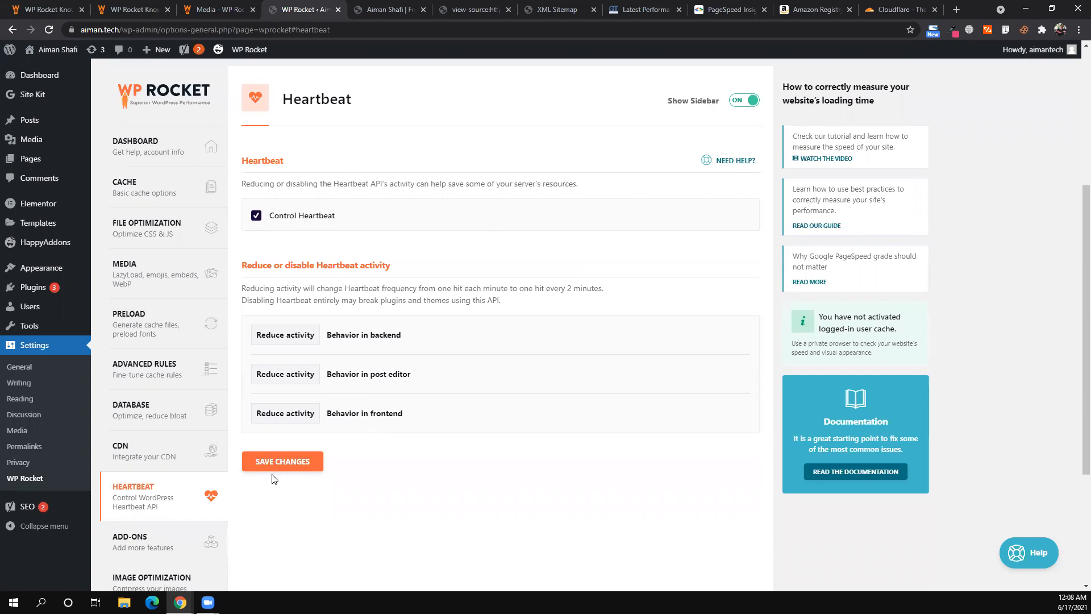
click(282, 464)
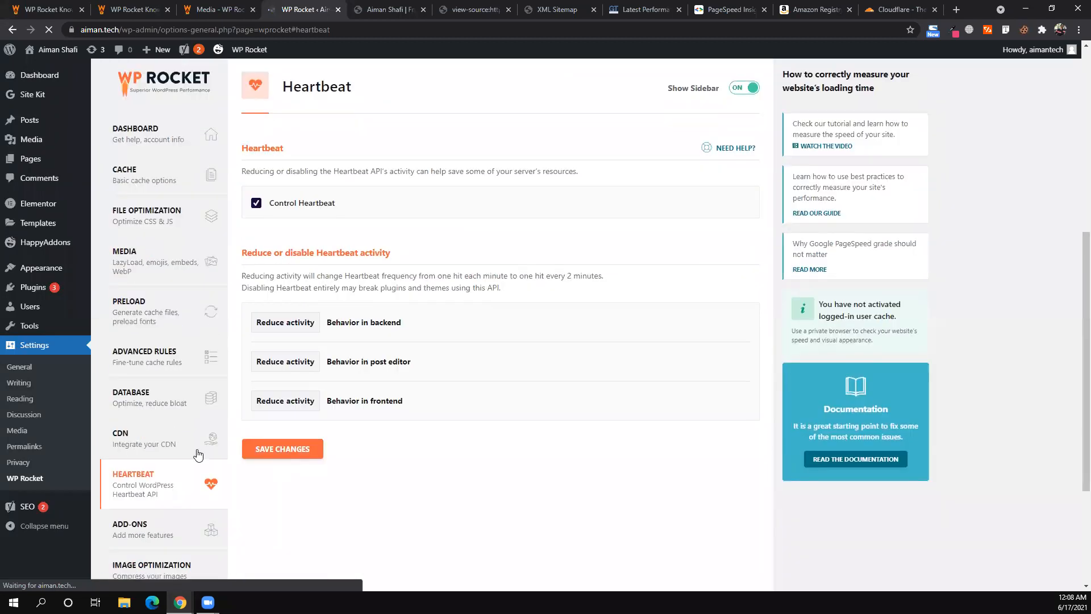
scroll(155, 412, down, 2)
click(166, 440)
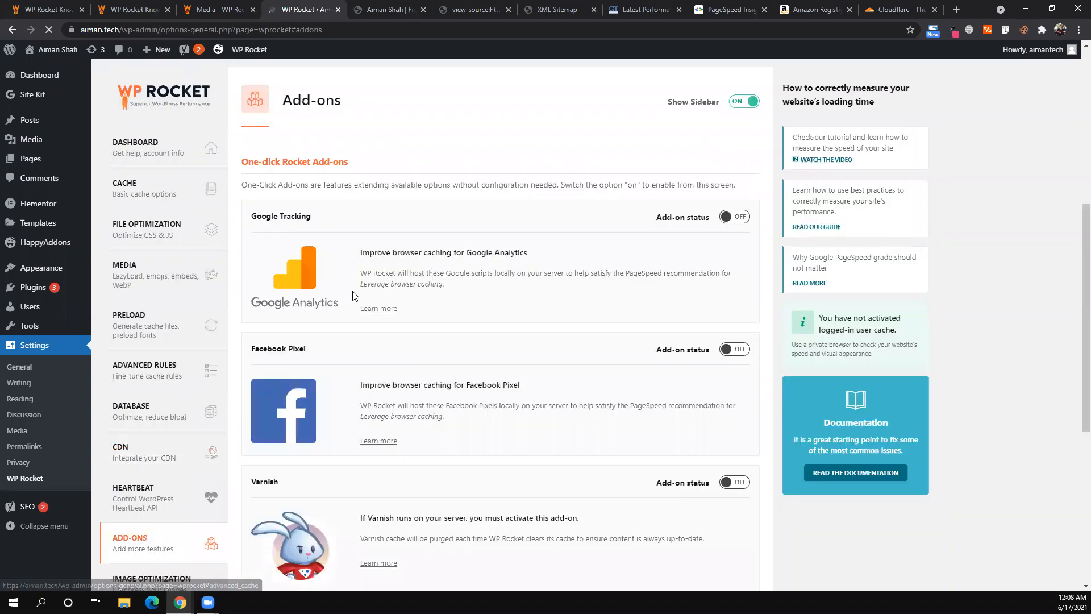
- Scroll through the WP Rocket add-ons list, leaving every add-on switched off
drag(312, 218, 248, 216)
click(247, 216)
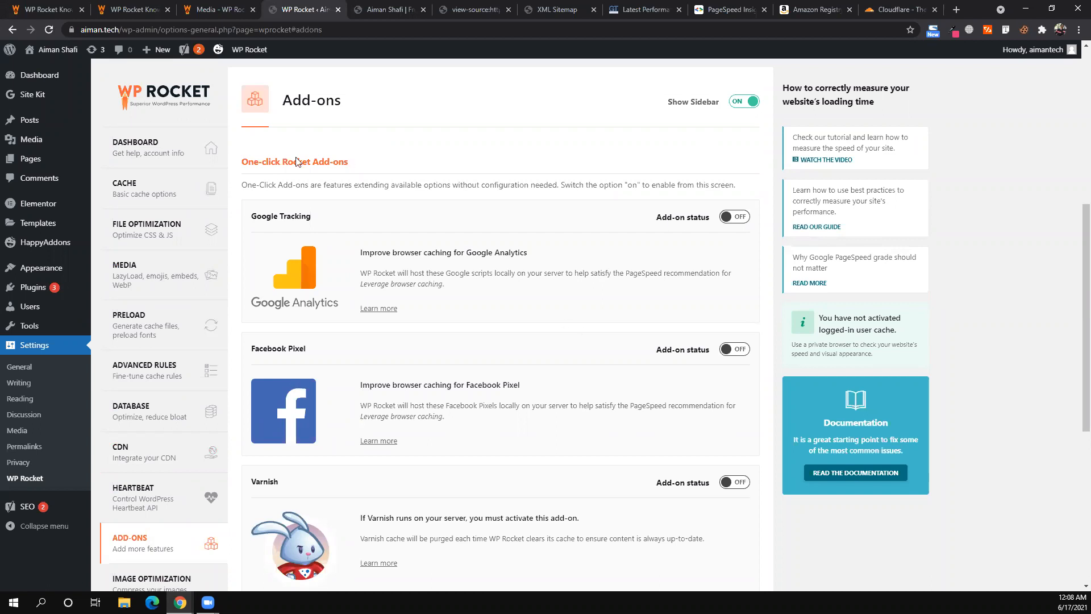
scroll(559, 204, down, 3)
scroll(455, 265, down, 1)
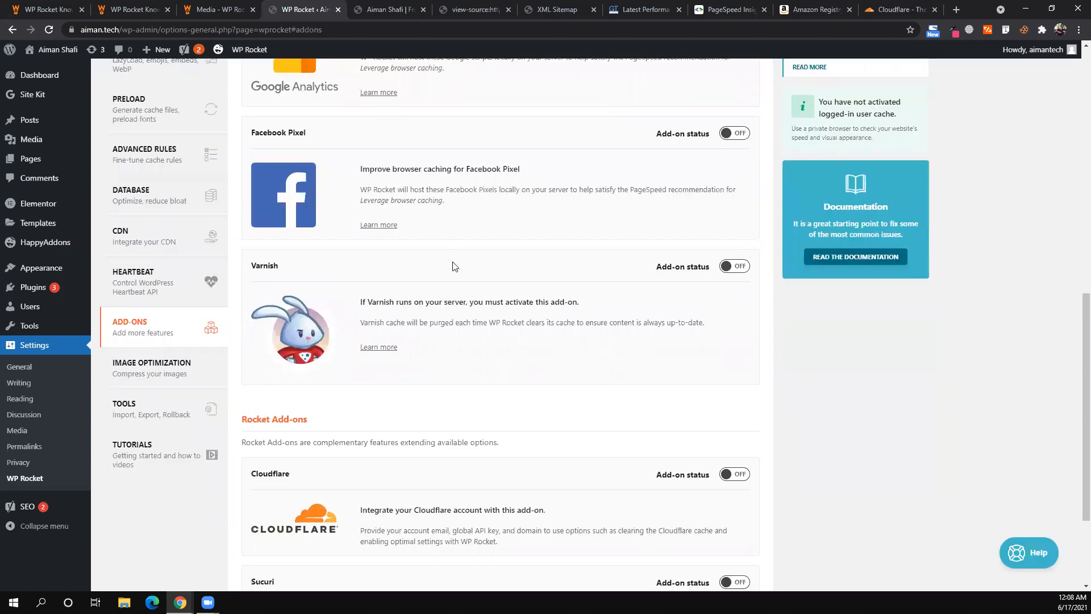
scroll(453, 265, down, 2)
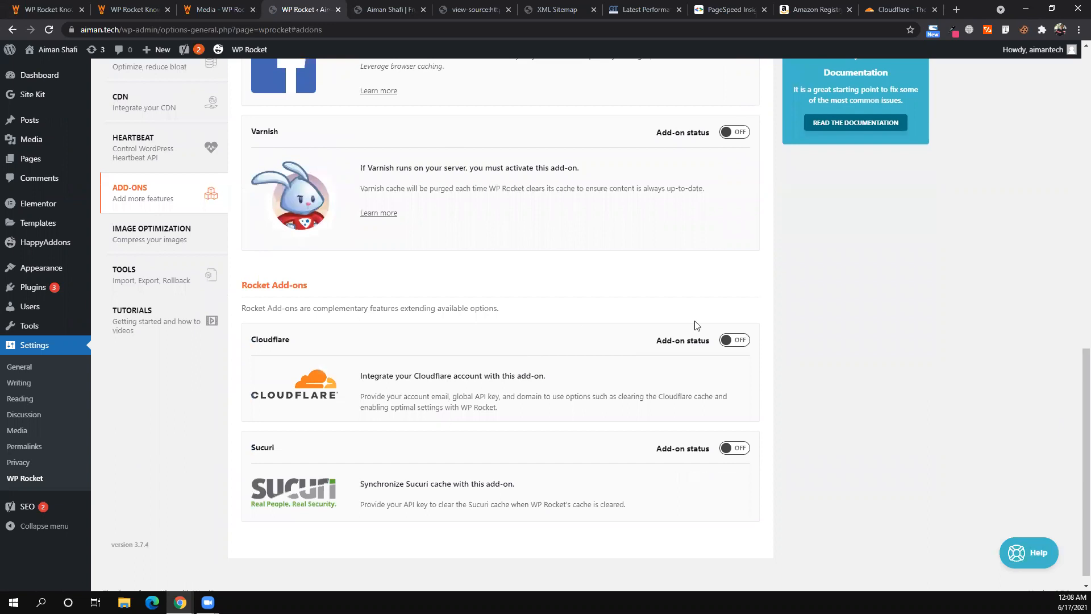
scroll(697, 325, down, 1)
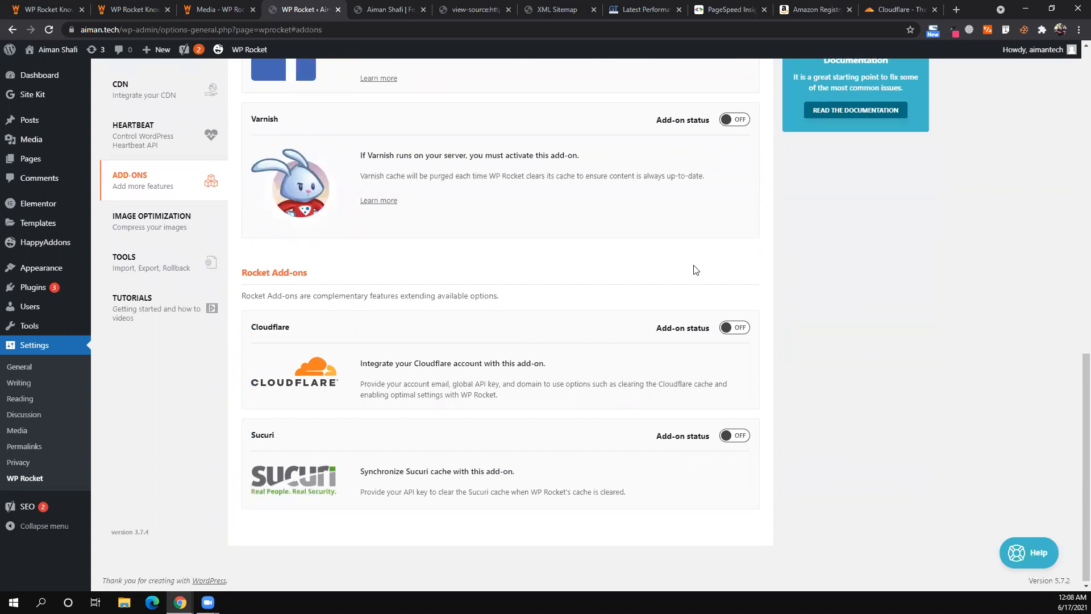
scroll(477, 176, up, 4)
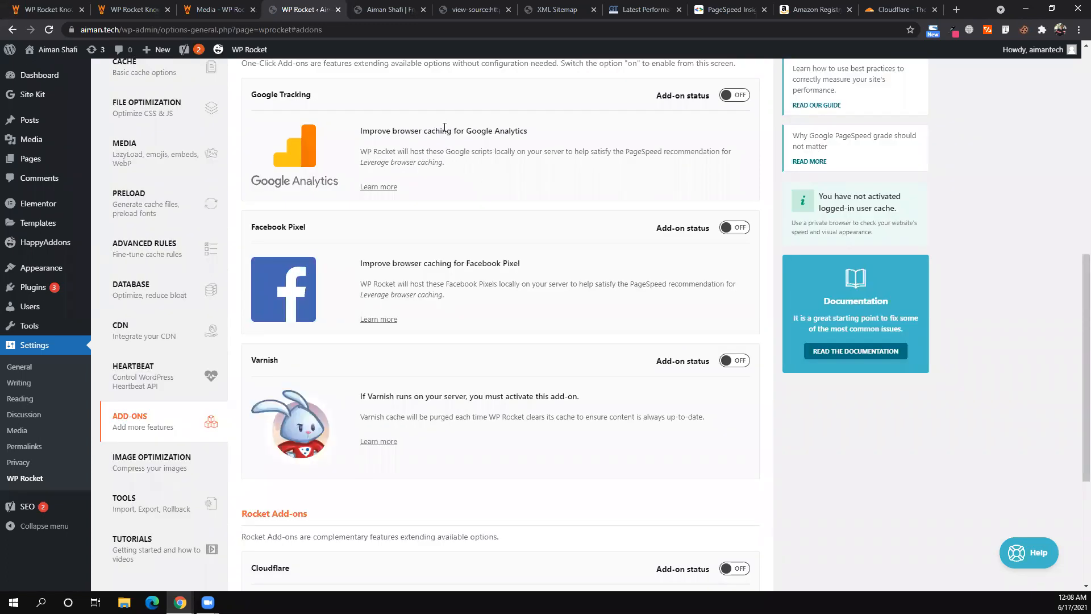
scroll(653, 199, up, 2)
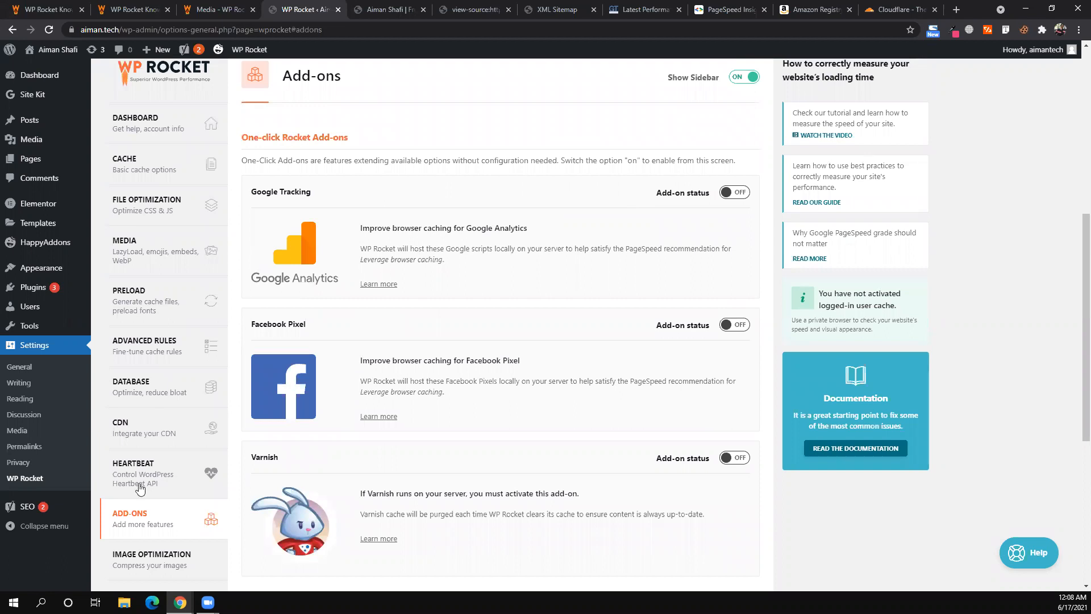
scroll(159, 454, down, 2)
scroll(159, 454, down, 1)
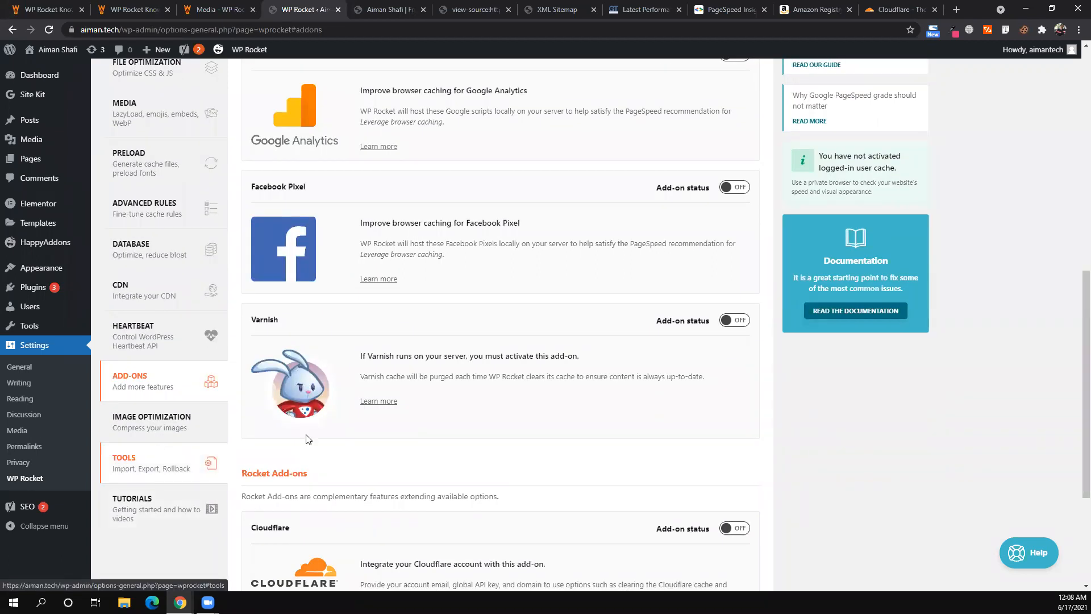
scroll(305, 439, down, 1)
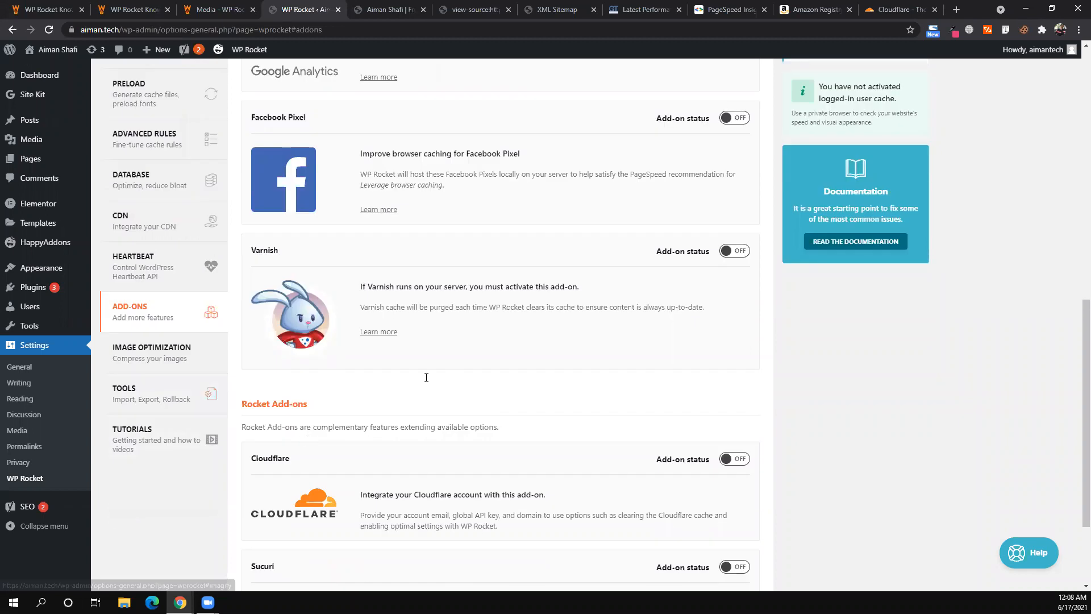
scroll(442, 359, down, 2)
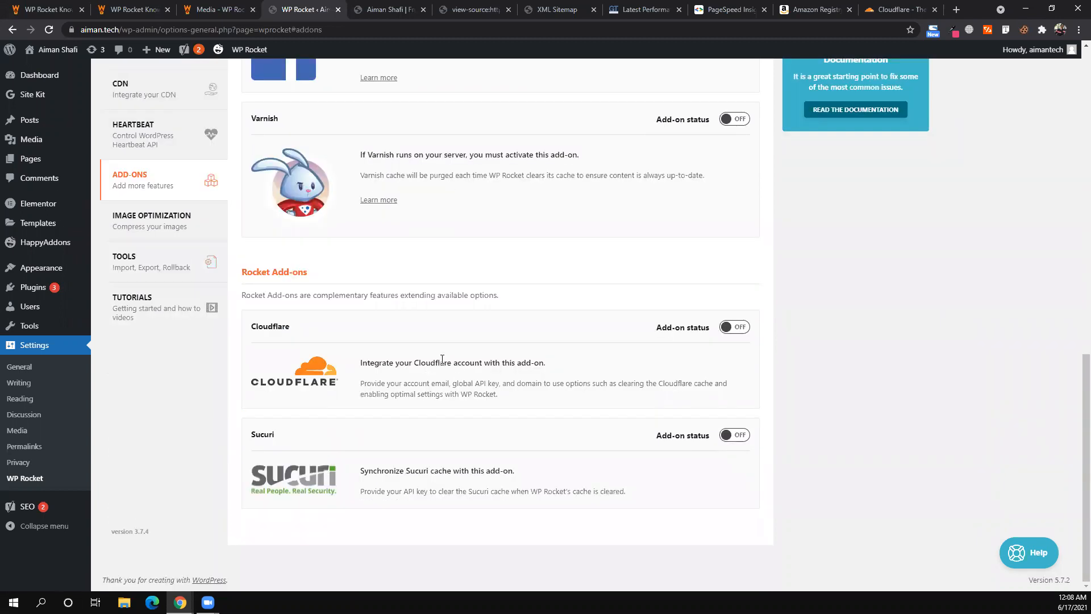
- Highlight the Cloudflare add-on's description to point it out
triple_click(442, 359)
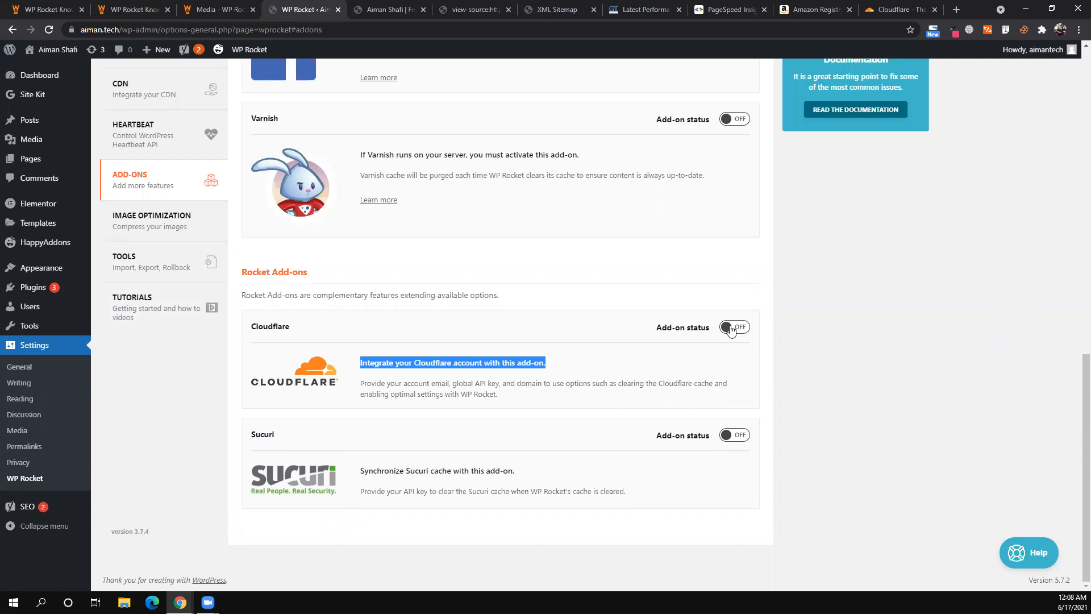
click(605, 333)
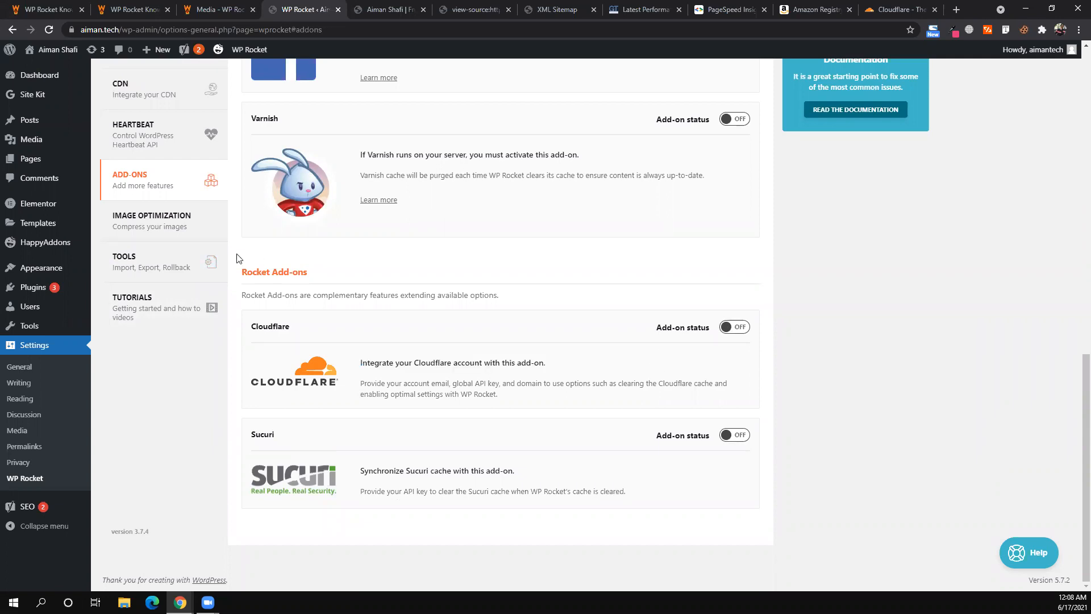
scroll(173, 230, up, 2)
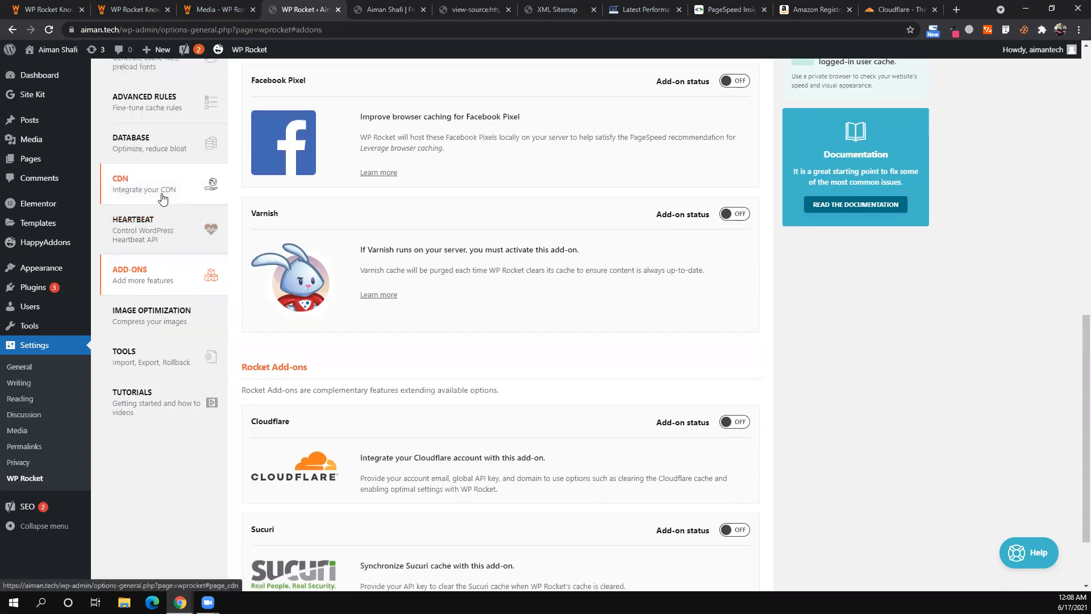
scroll(352, 335, down, 3)
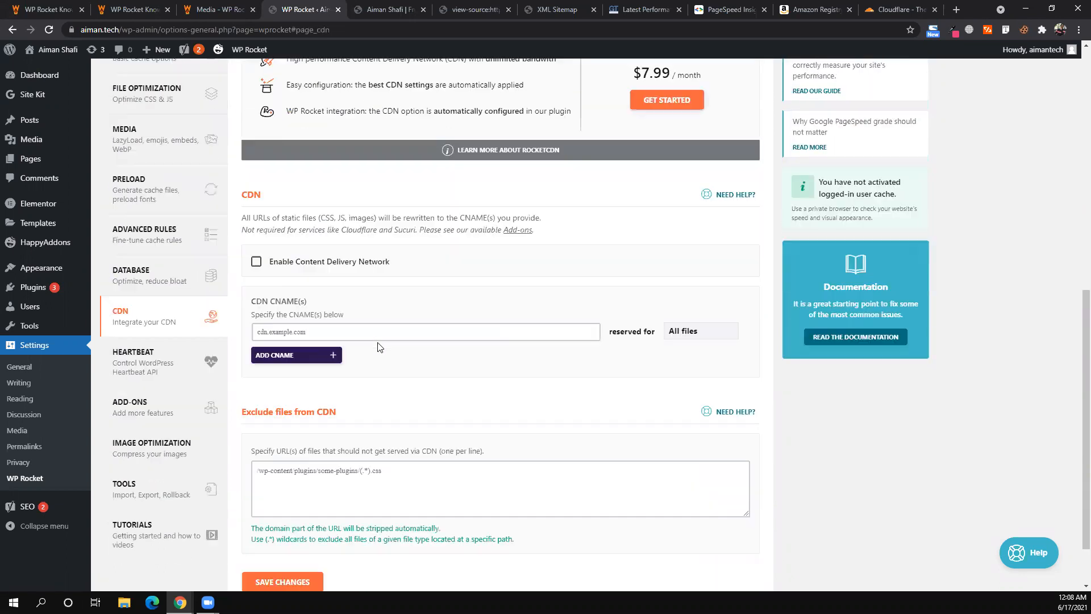
- Return to Add-ons, then go to the Image Optimization page offering Imagify
click(155, 425)
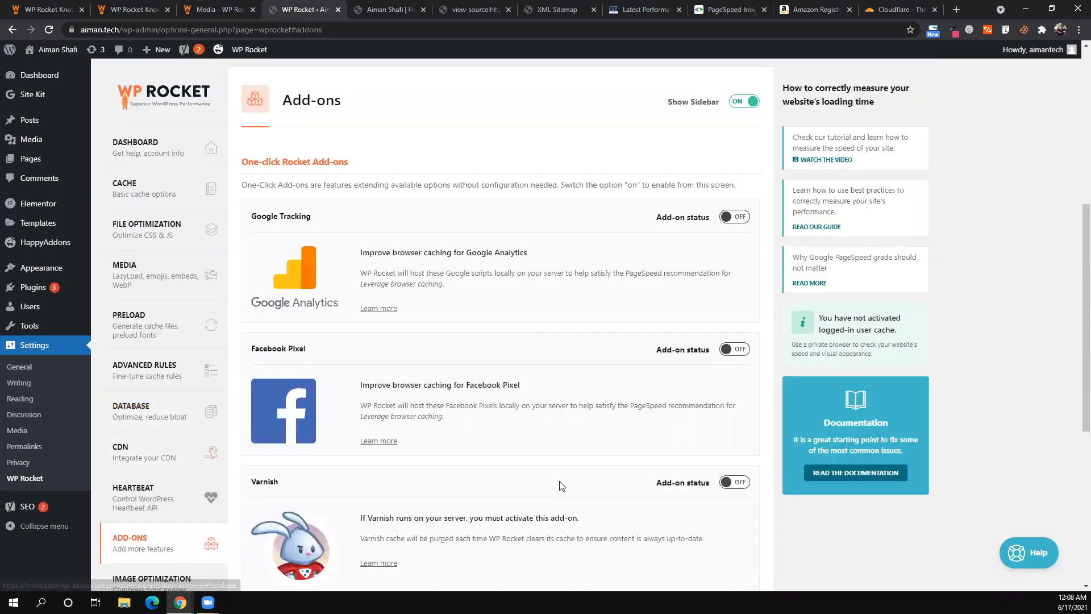
scroll(243, 295, down, 5)
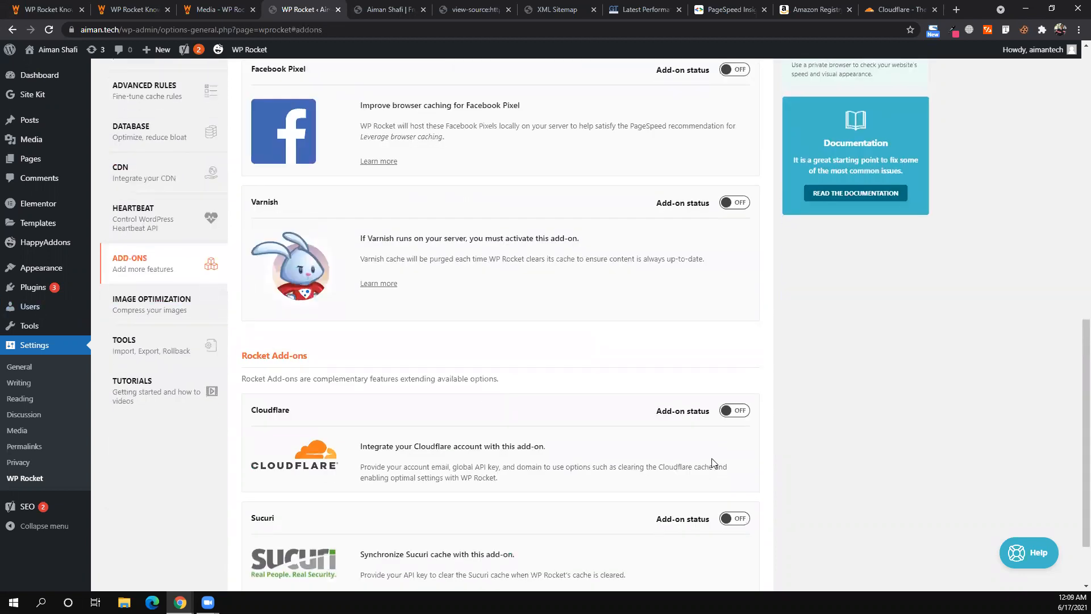
click(174, 321)
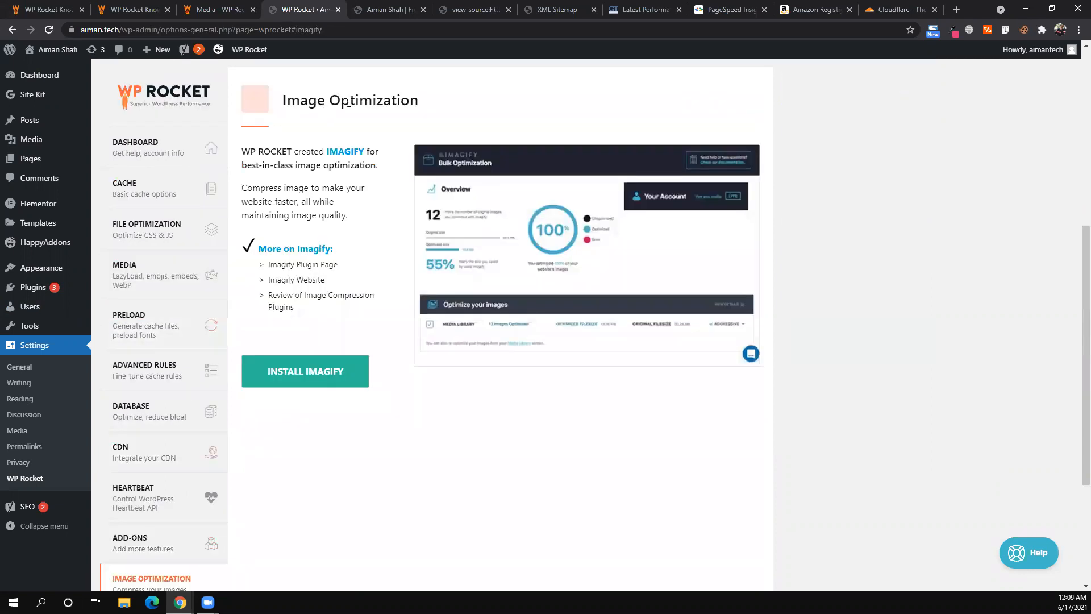
- Point out the Image Optimization heading, go to Add Plugins, and start a blank tab
triple_click(348, 102)
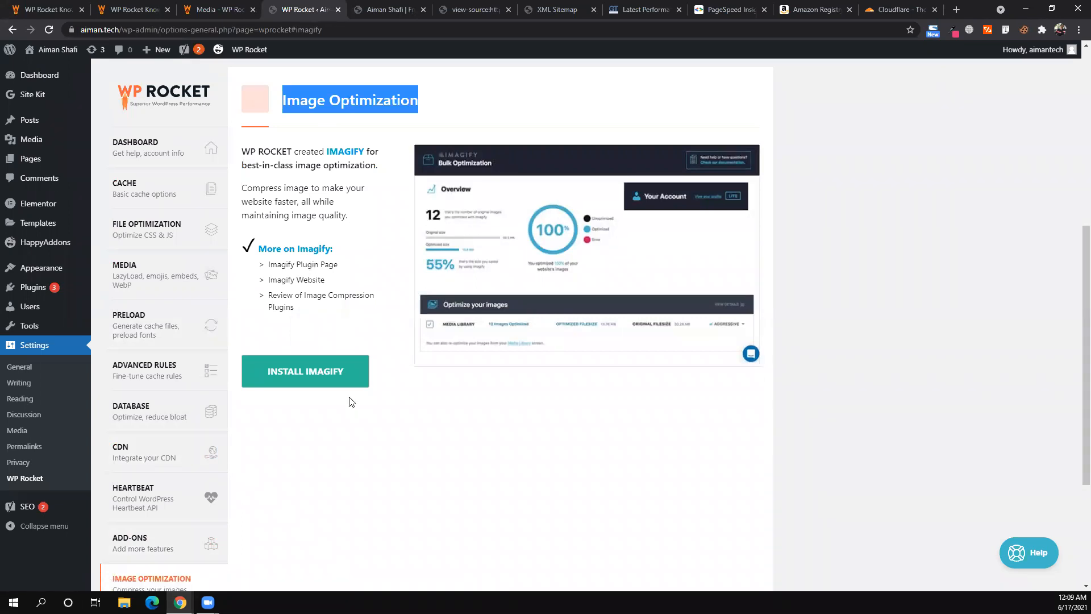
mouse_move(39, 289)
click(123, 306)
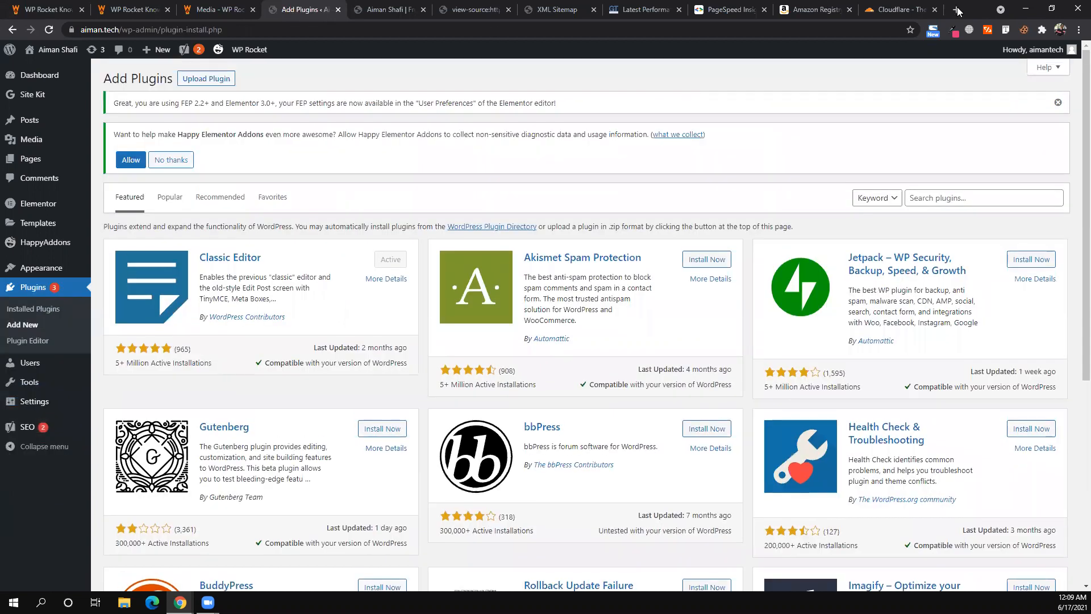
click(957, 9)
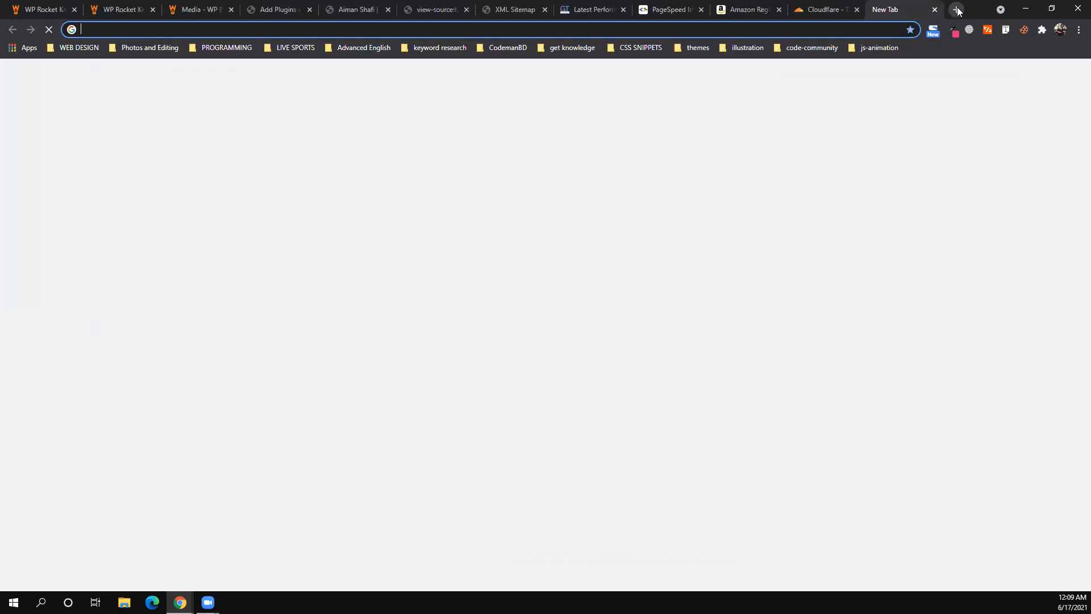
- On Unsplash, download the yellow-shirt kitchen photo at Large (2400x1600) size
text(un)
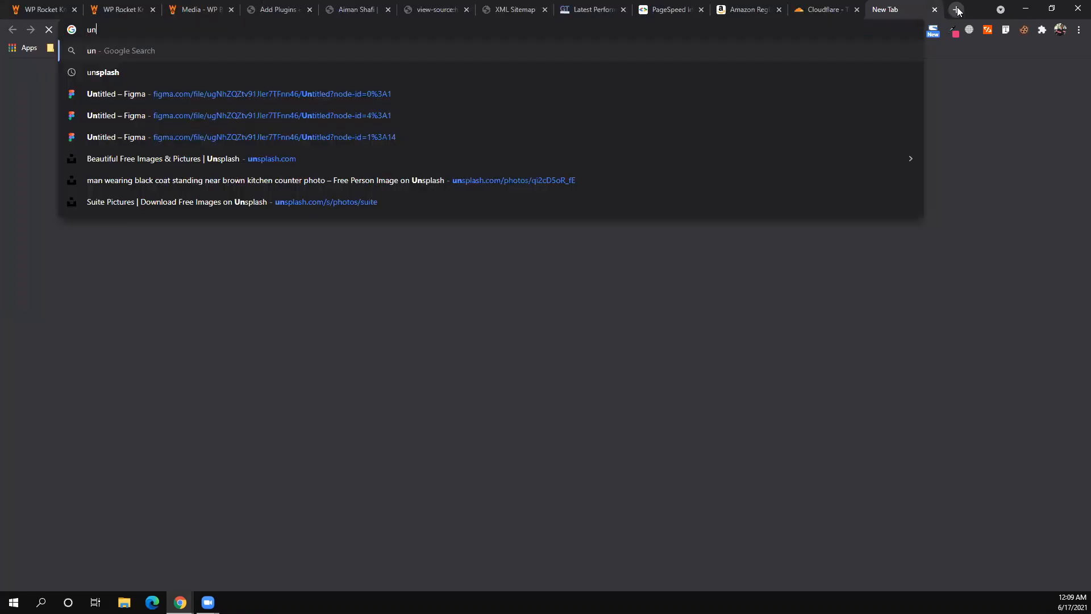
text(plash)
key(Return)
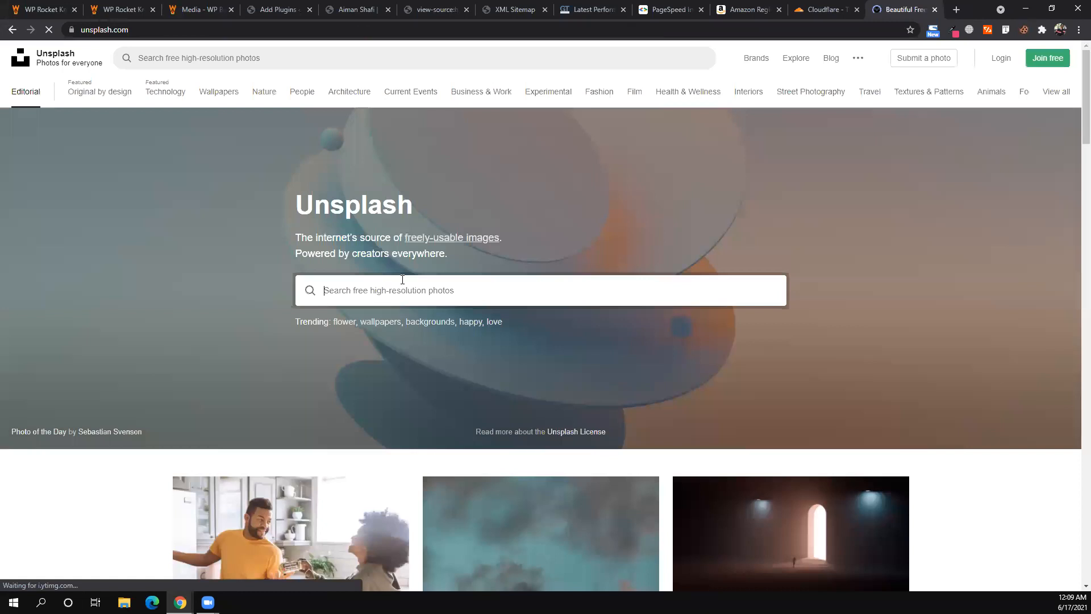
scroll(526, 265, down, 5)
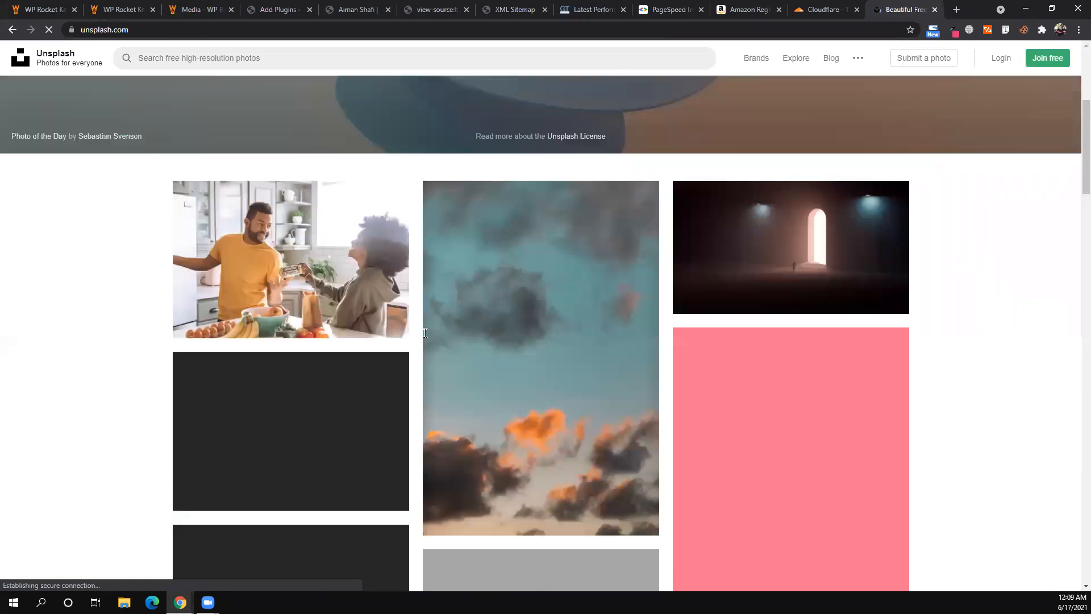
scroll(318, 386, up, 1)
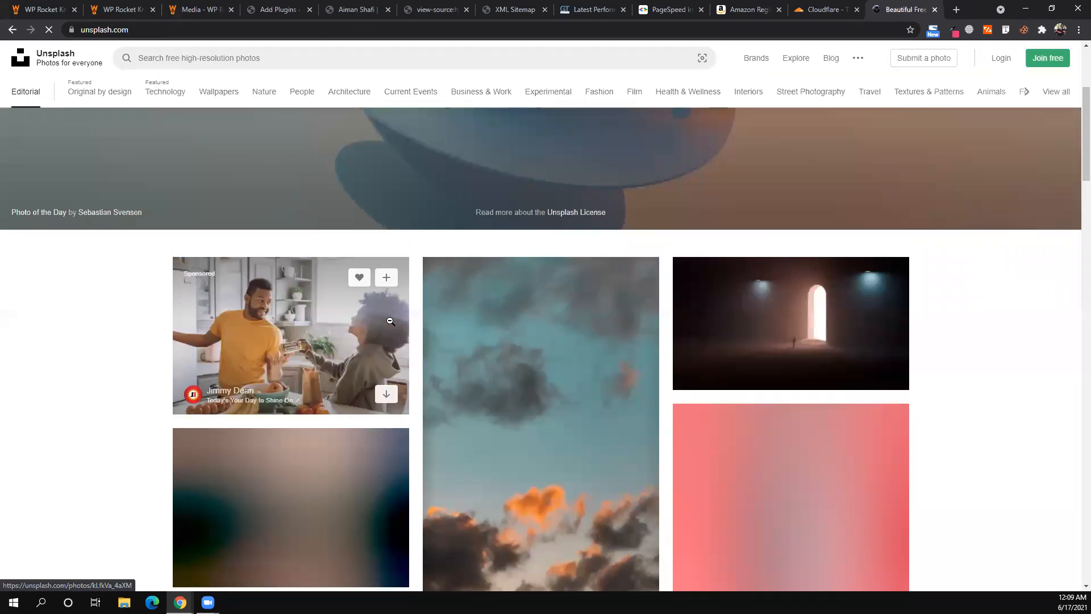
click(390, 321)
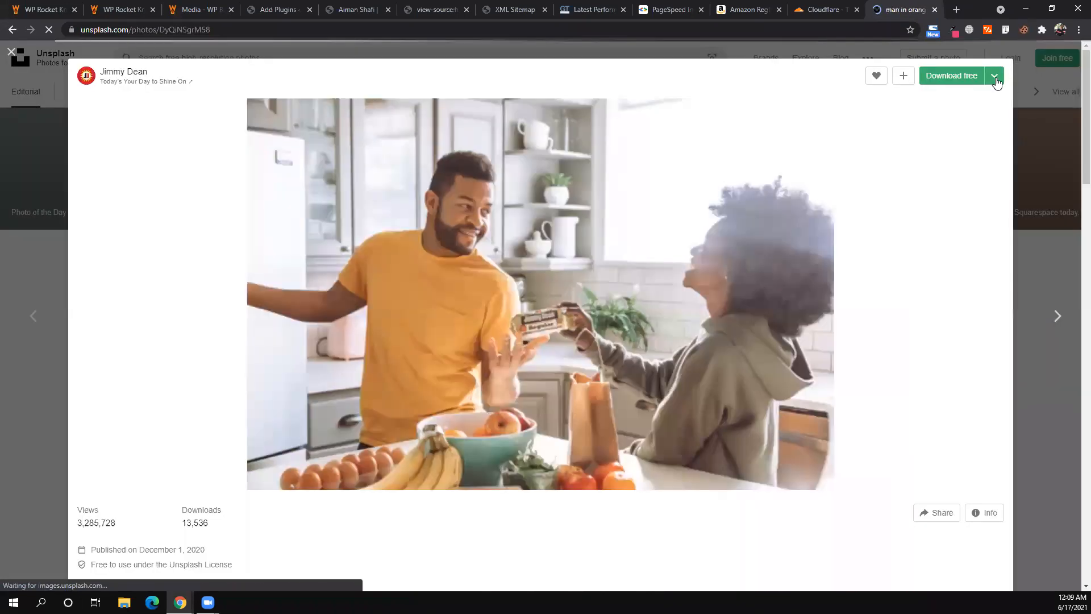
click(994, 78)
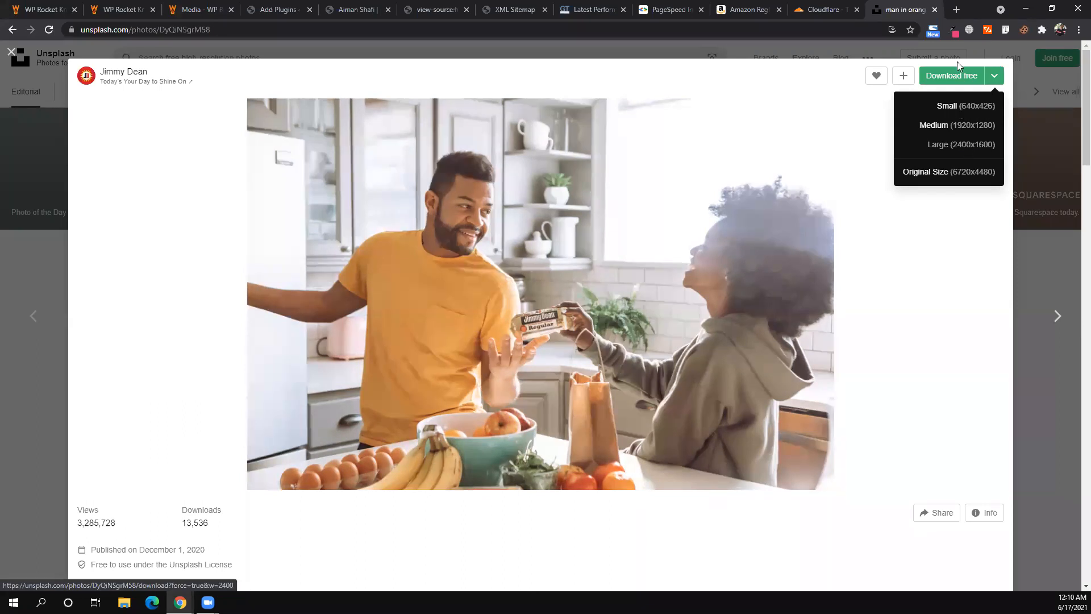
click(940, 145)
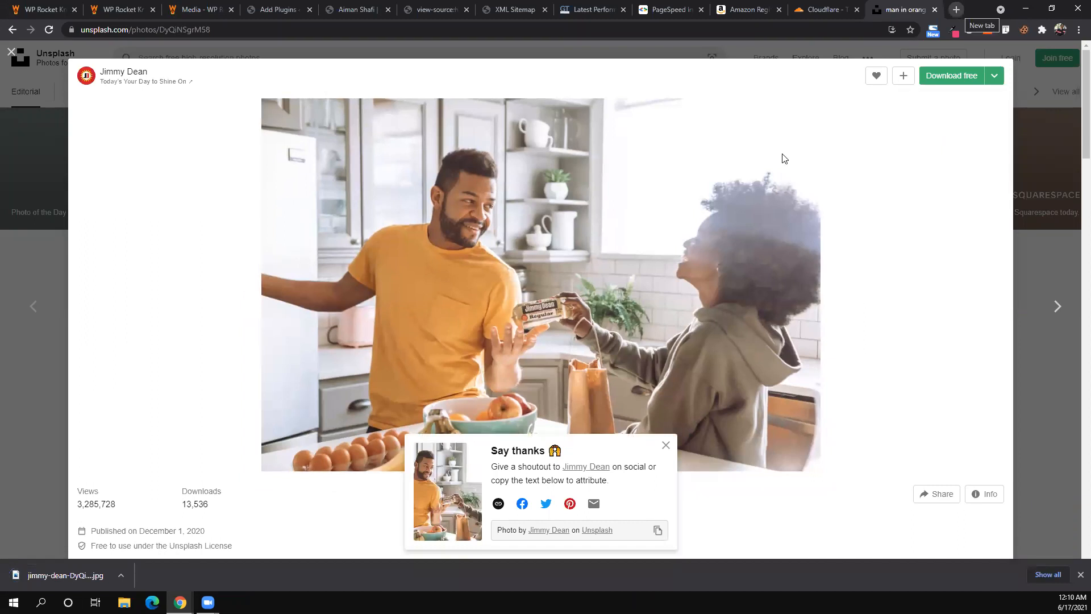
key(ctrl+t)
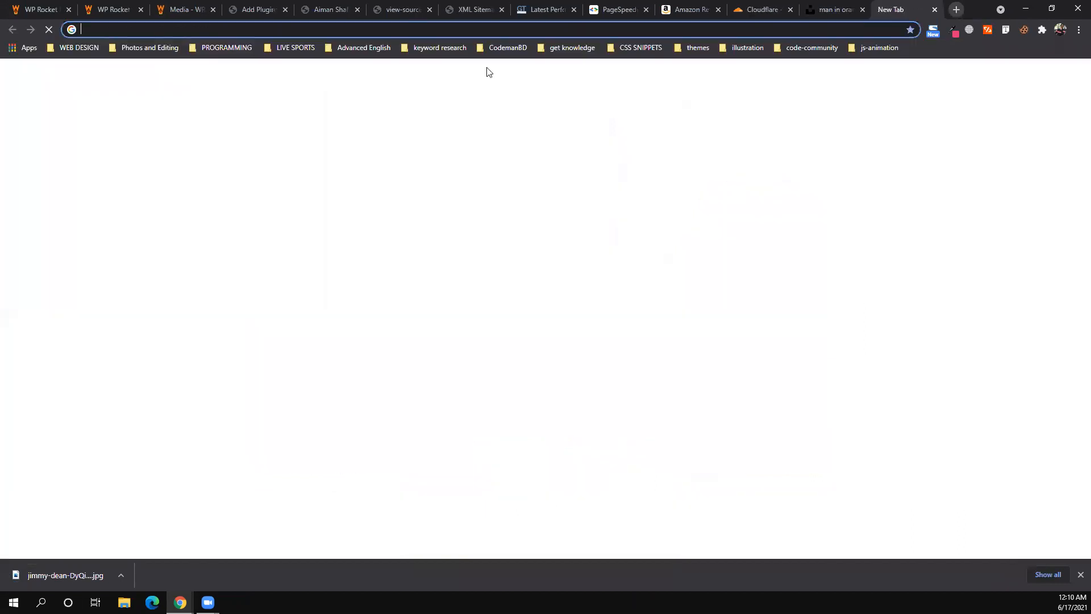
- Compress the downloaded kitchen JPG on tinypng.com, from 346.5 KB down to 166.8 KB
text(tiny)
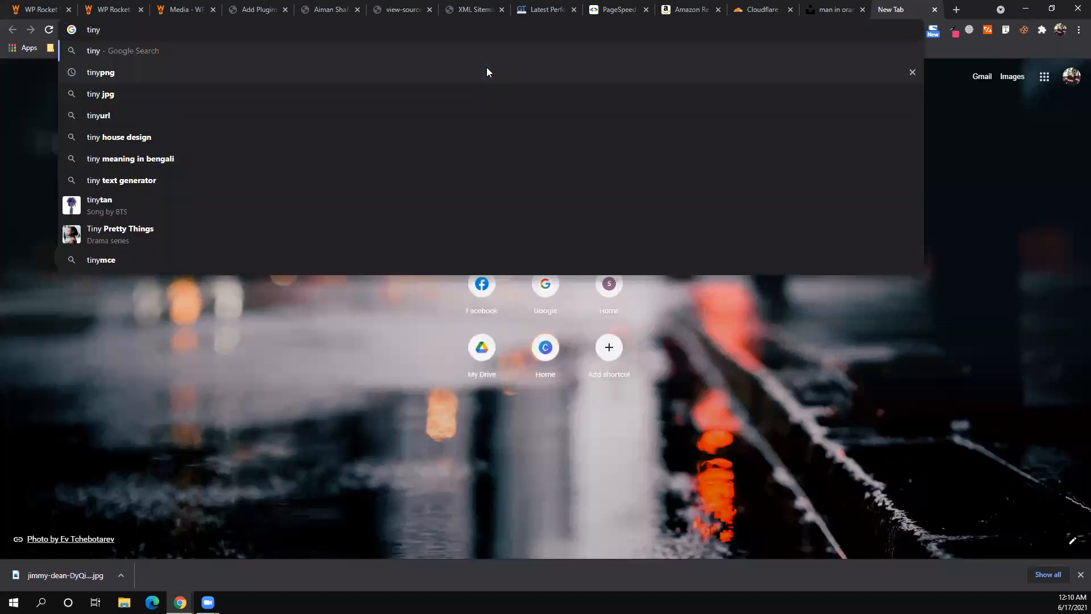
key(Down)
key(Return)
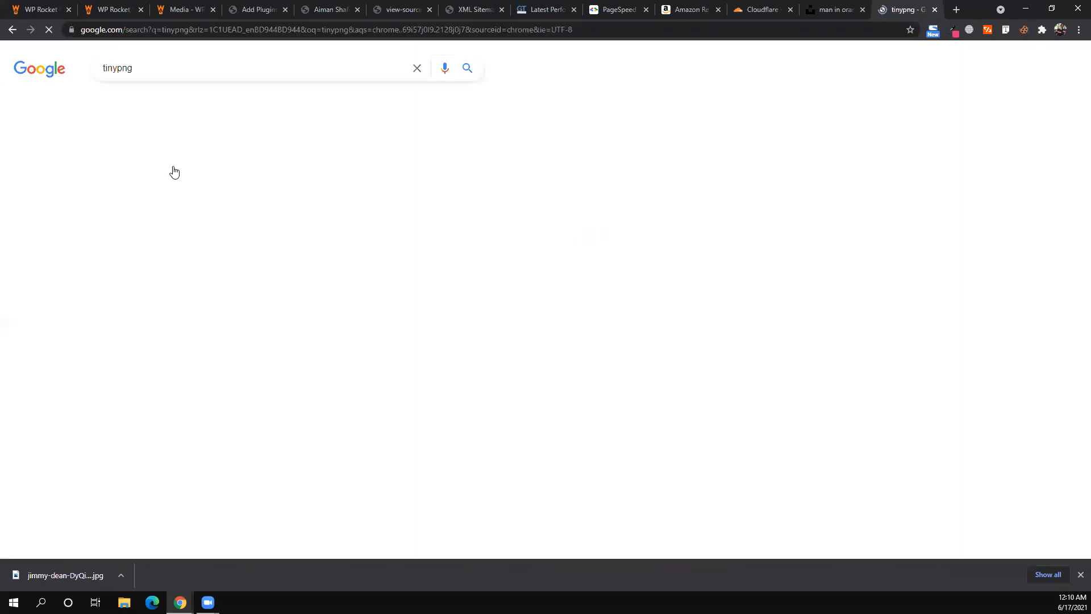
click(175, 172)
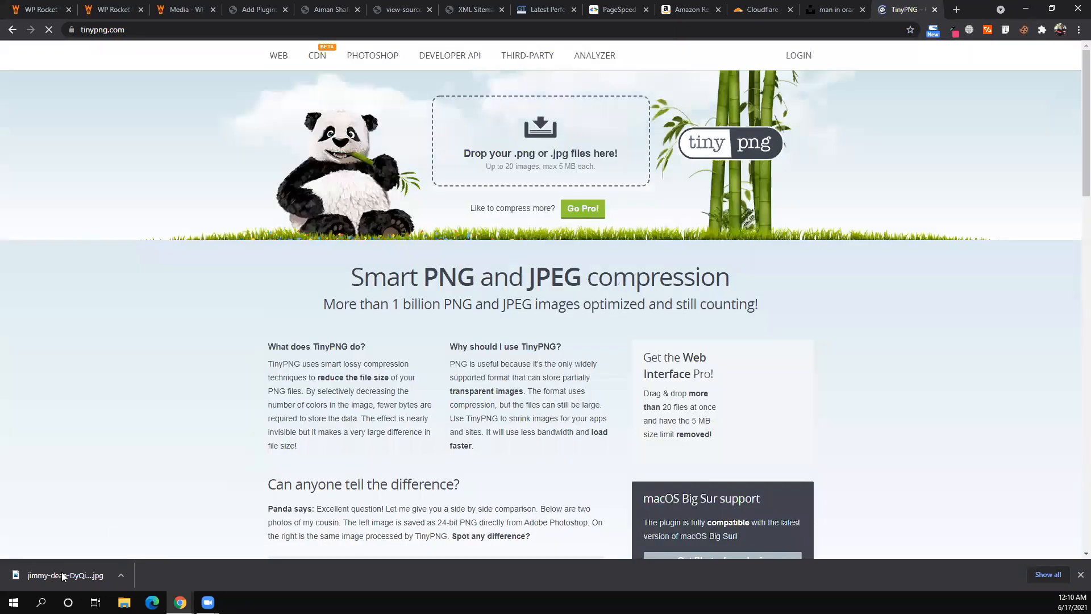
drag(64, 574, 526, 162)
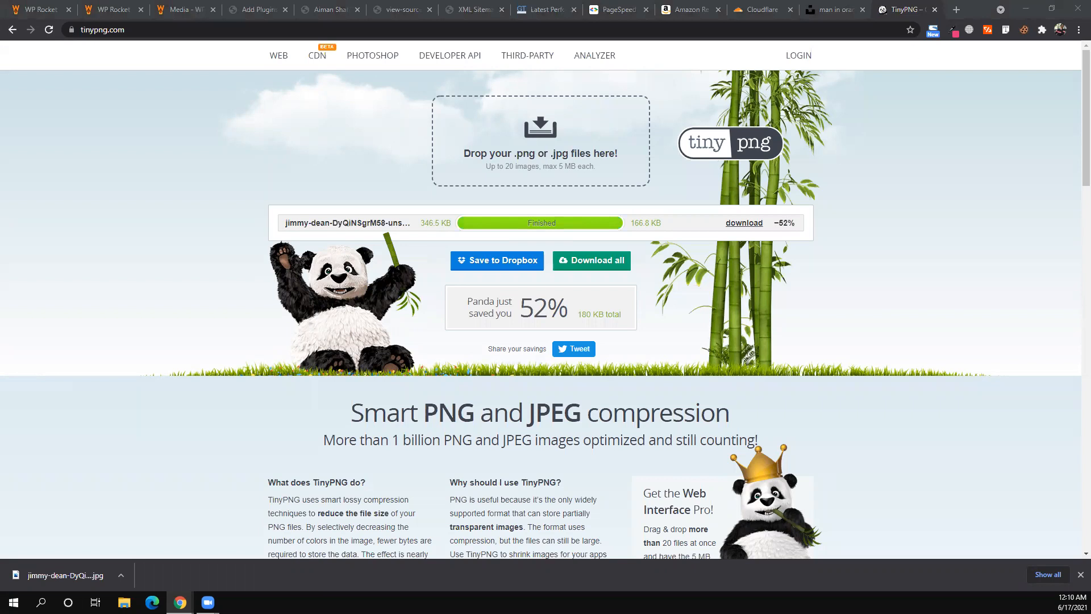
click(954, 11)
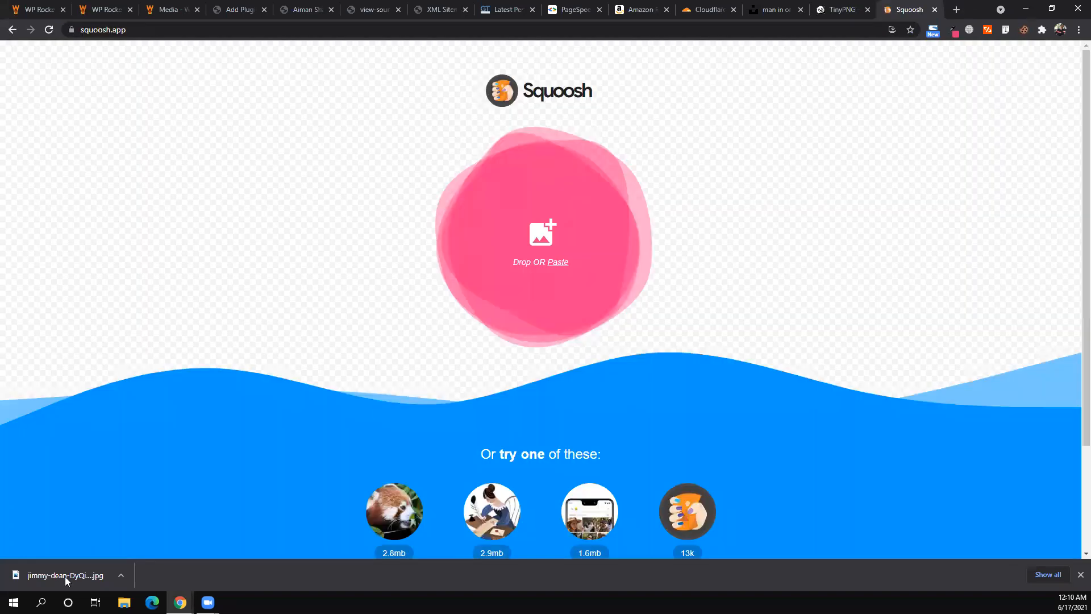
- Load the kitchen photo into squoosh.app and enable Resize with the Lanczos3 method
drag(66, 575, 503, 311)
drag(528, 266, 796, 256)
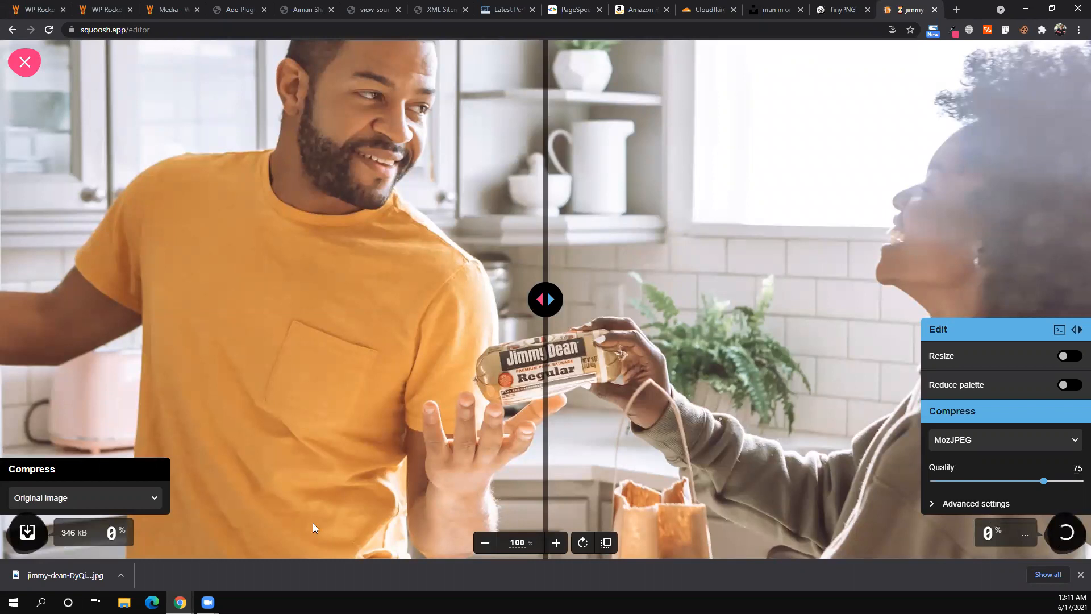
click(1064, 357)
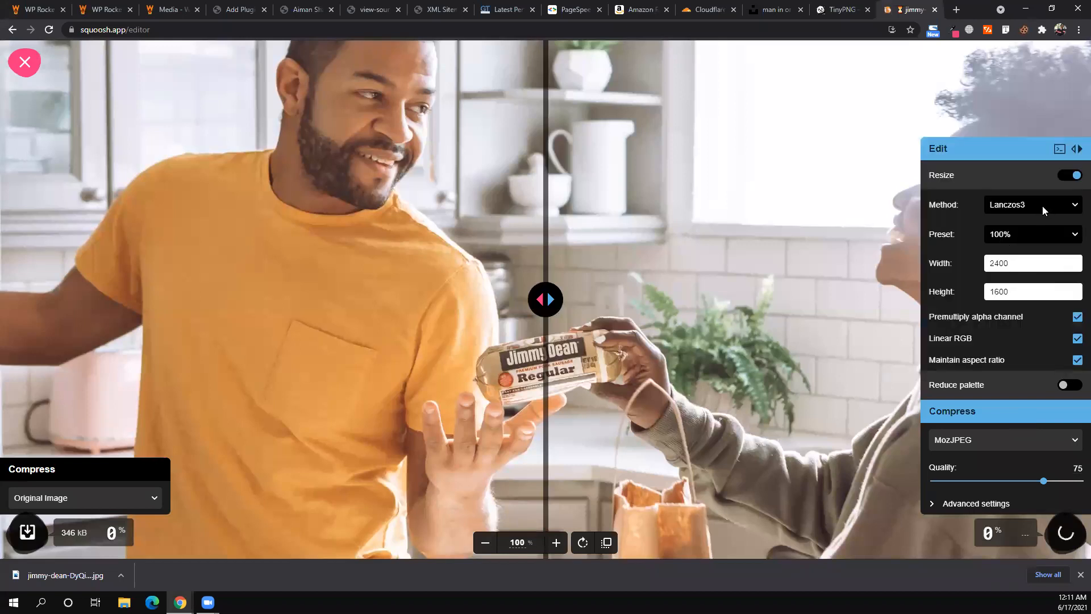
click(1044, 205)
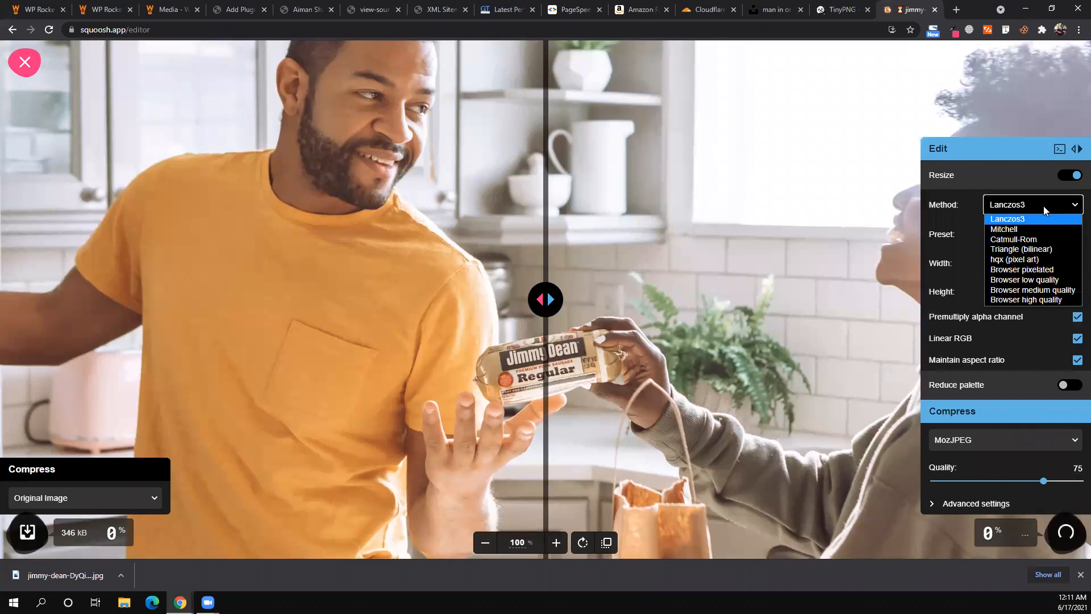
click(1031, 236)
- Set width to 1280 (1280×853) and MozJPEG quality to 32, giving 92.2 kB
click(1031, 236)
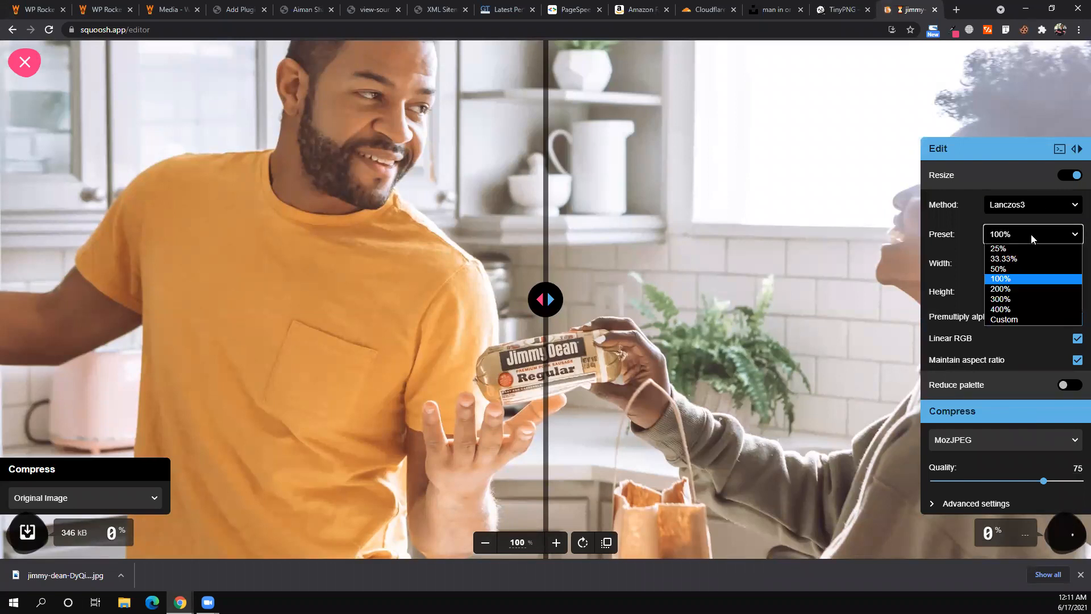
click(994, 256)
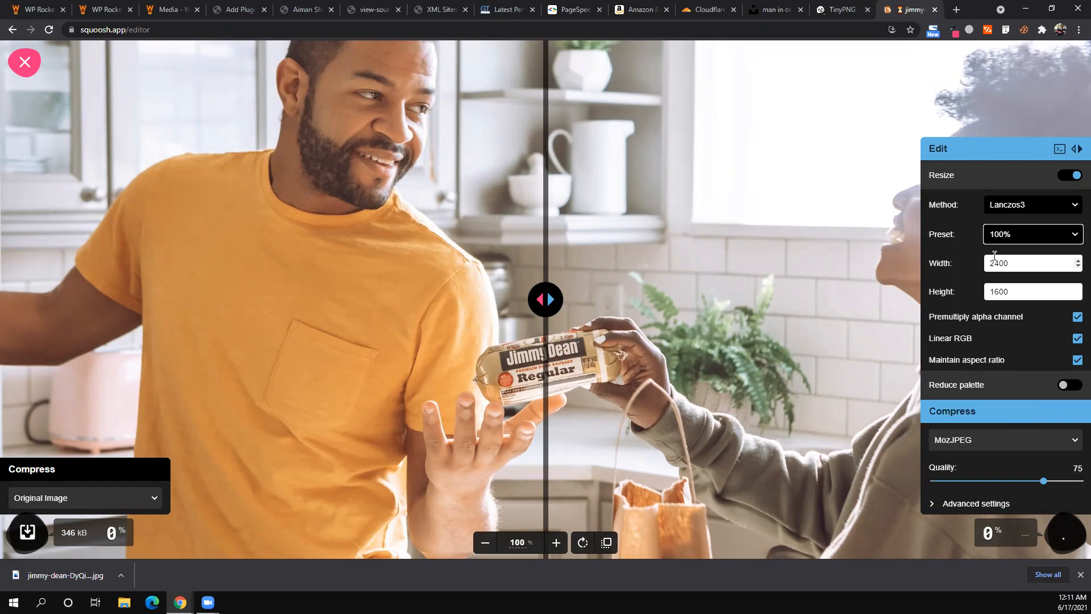
double_click(1036, 258)
text(1280)
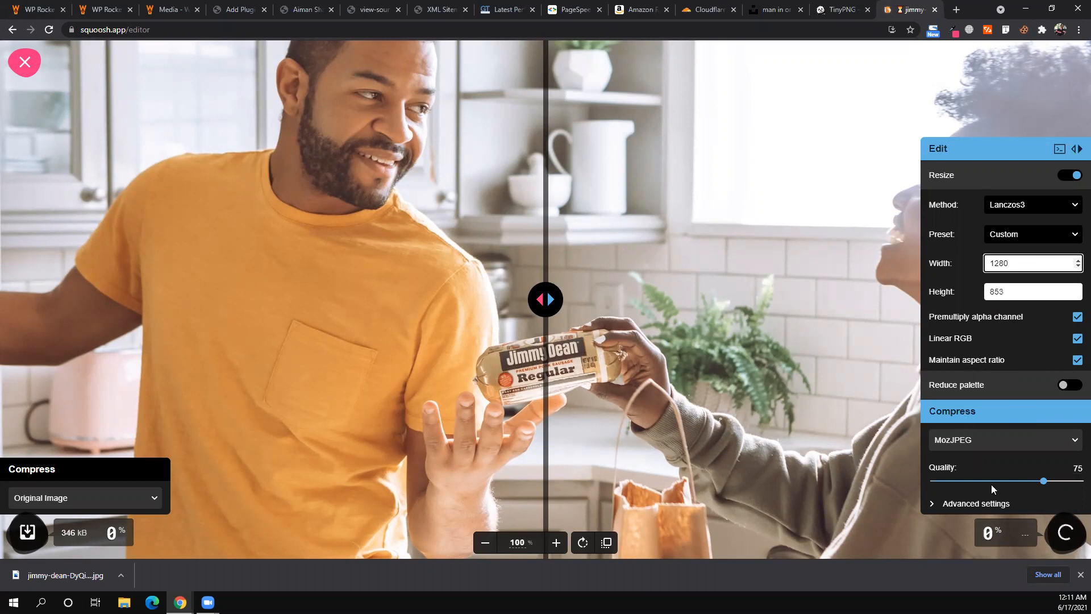
drag(1044, 480, 981, 481)
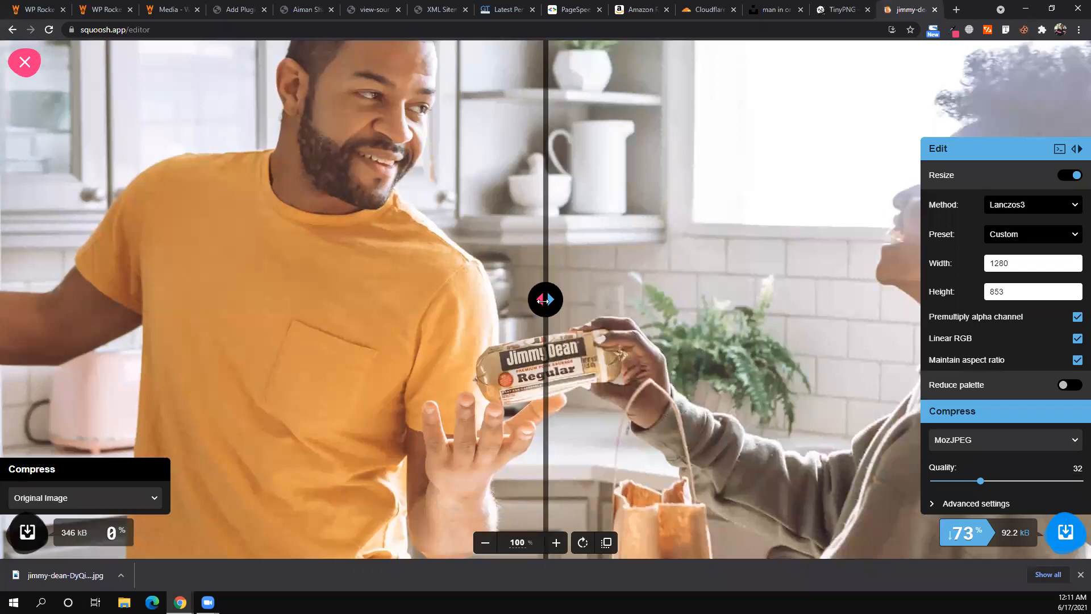
- Compare original versus compressed in split view, trying quality 7 before settling on 39 (107 kB)
drag(231, 283, 267, 283)
click(521, 339)
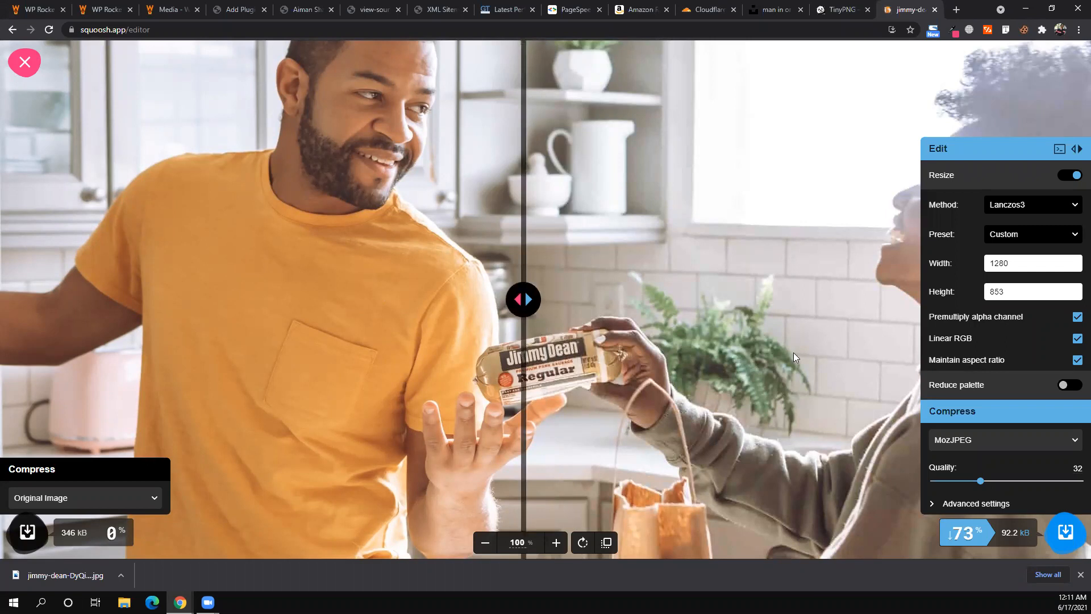
drag(522, 307, 587, 377)
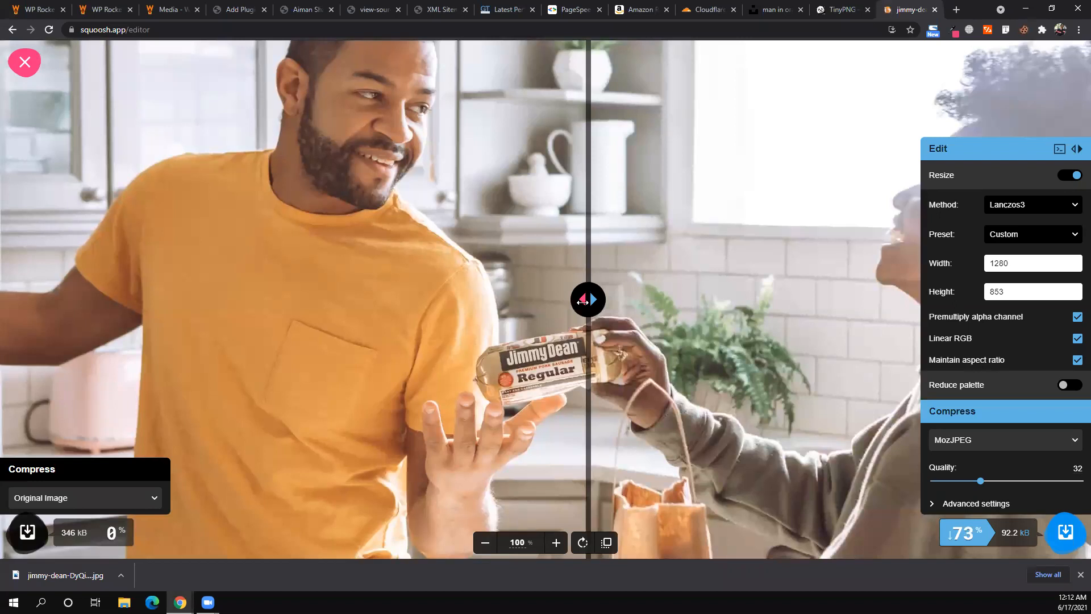
drag(581, 302, 570, 337)
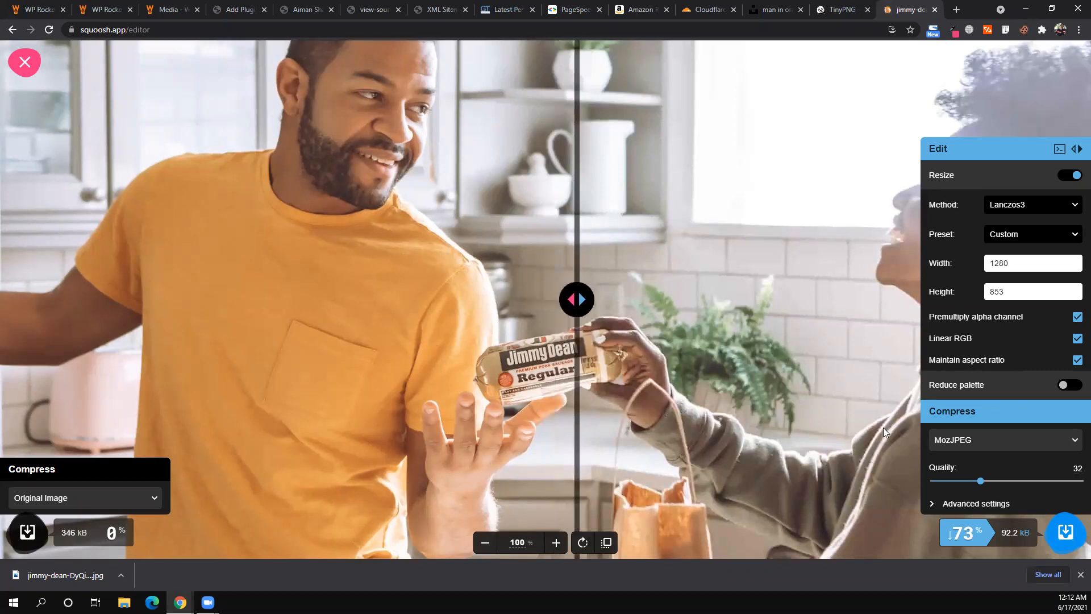
click(945, 481)
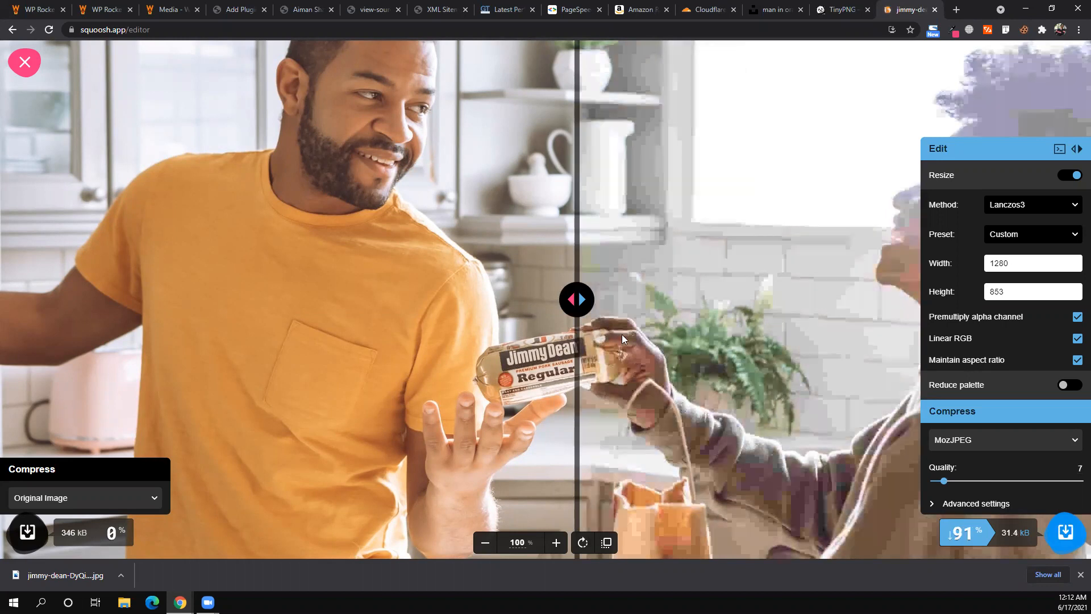
drag(577, 300, 578, 332)
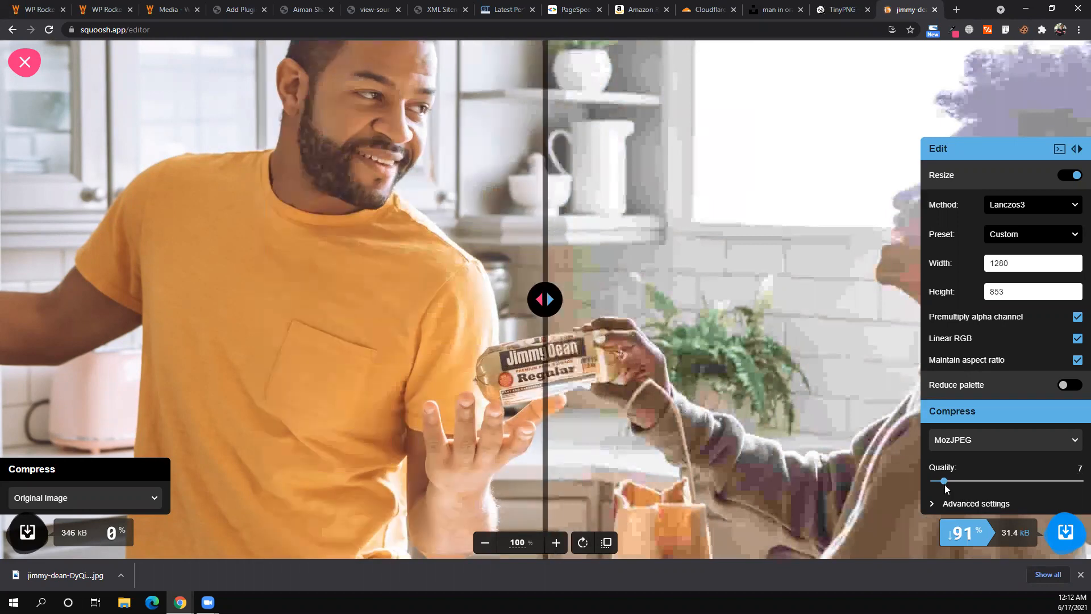
drag(946, 484, 991, 482)
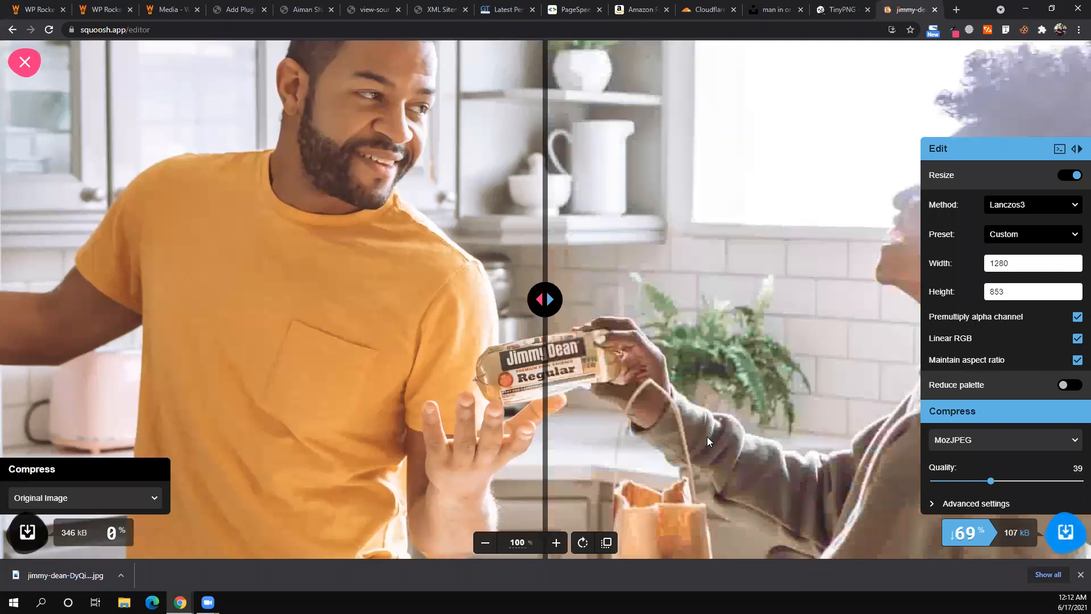
mouse_move(545, 362)
mouse_down()
mouse_move(325, 363)
mouse_move(645, 362)
mouse_up()
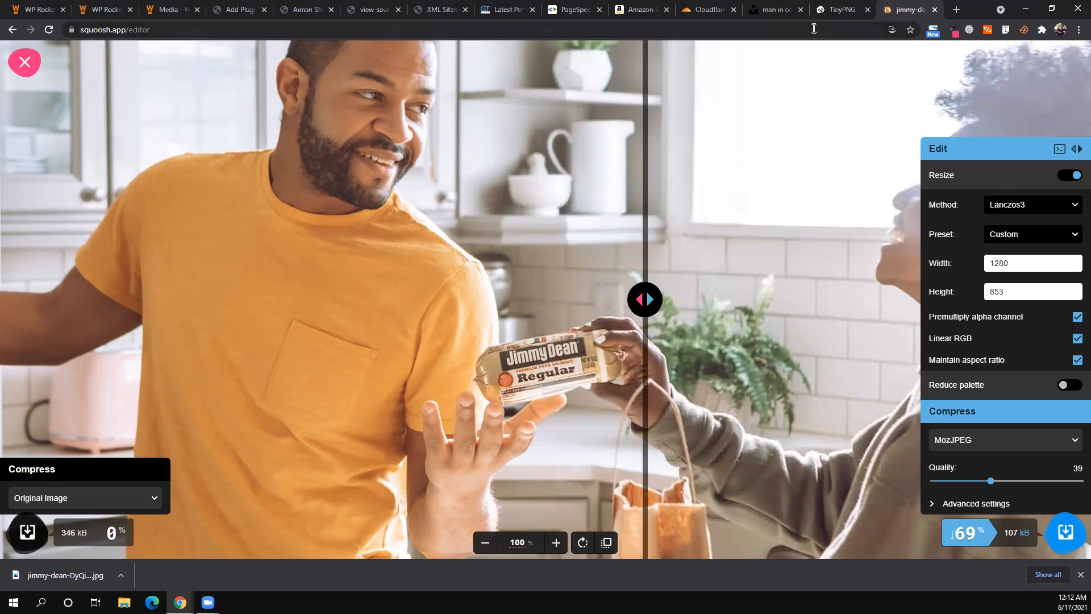
- Check TinyPNG's 52% saving on the jimmy-dean image, then return to WordPress Add Plugins
click(183, 32)
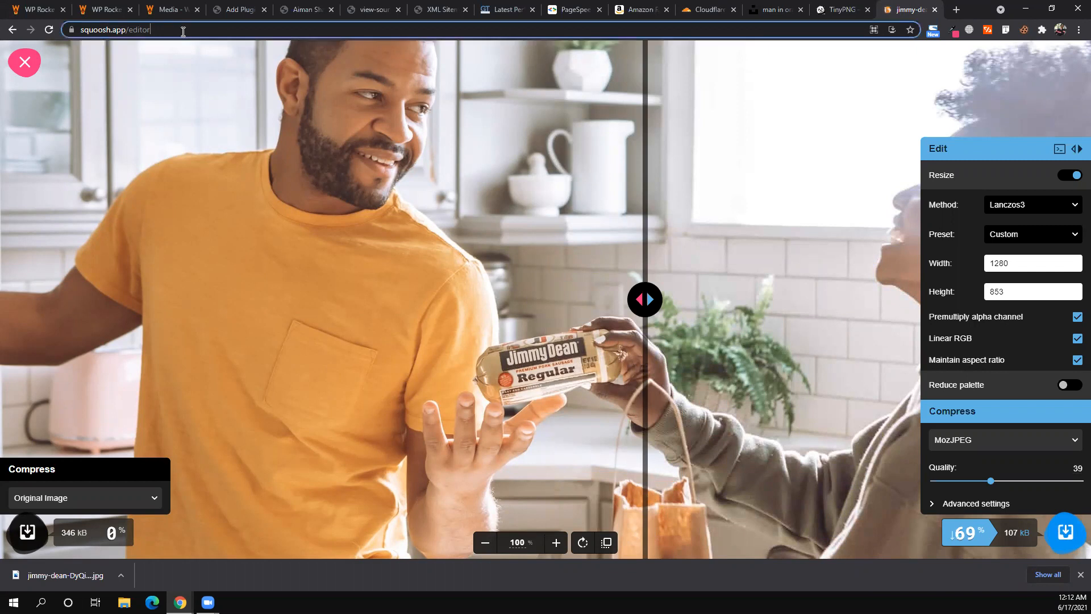
double_click(183, 32)
key(ctrl+shift+Tab)
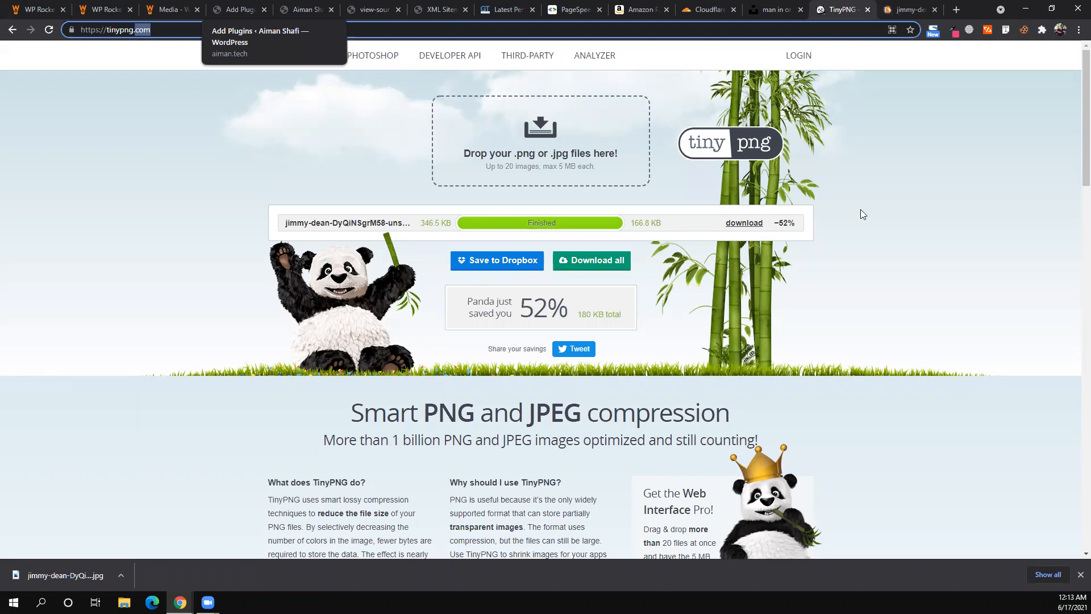
key(ctrl+4)
- Search plugins for 'ewww', then install and activate EWWW Image Optimizer
click(937, 199)
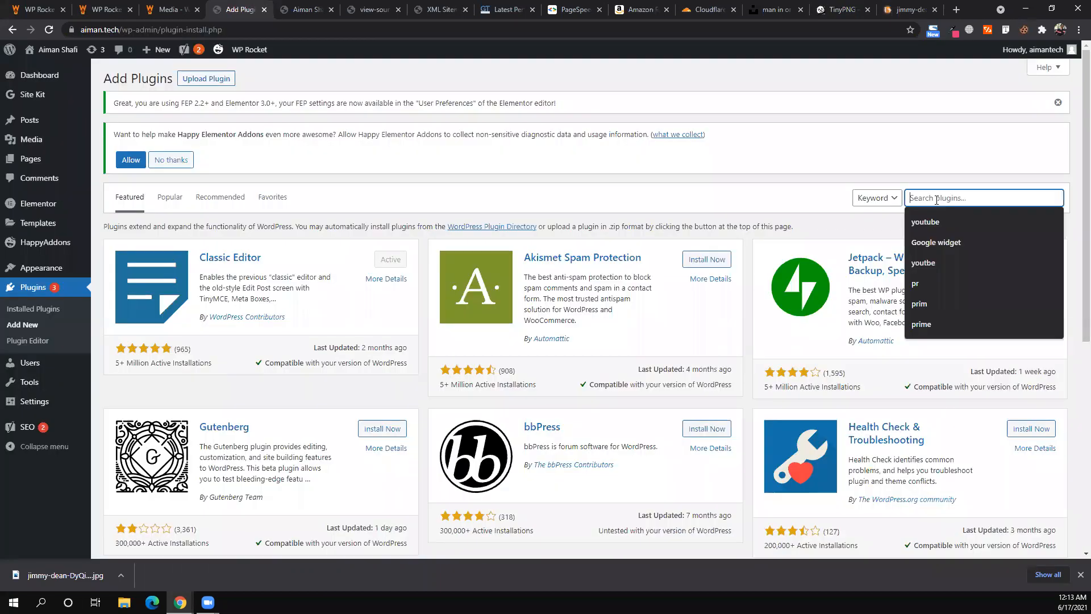
text(ewww)
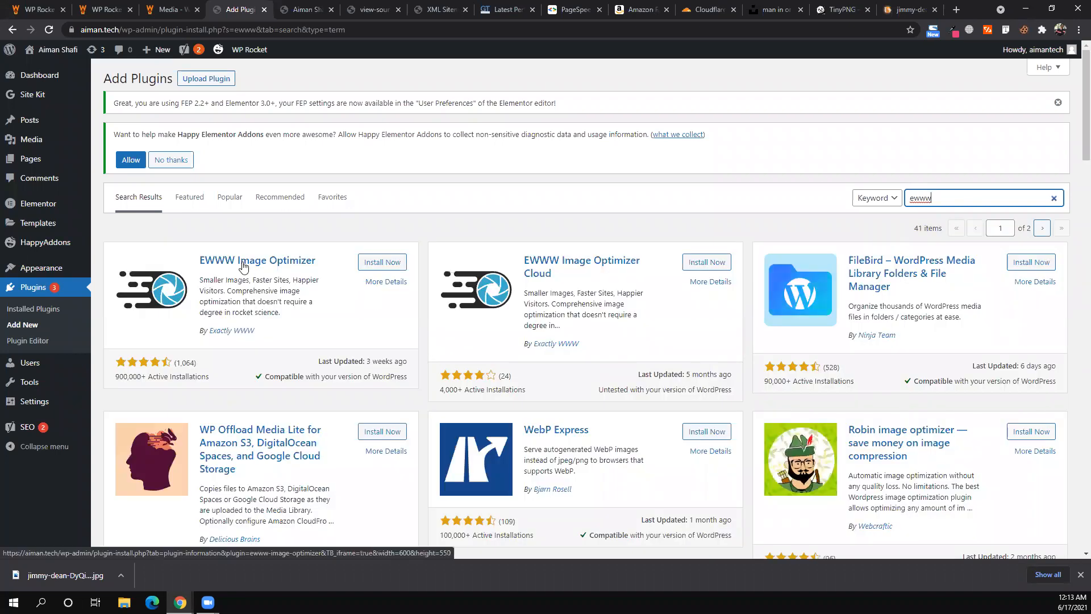
click(375, 260)
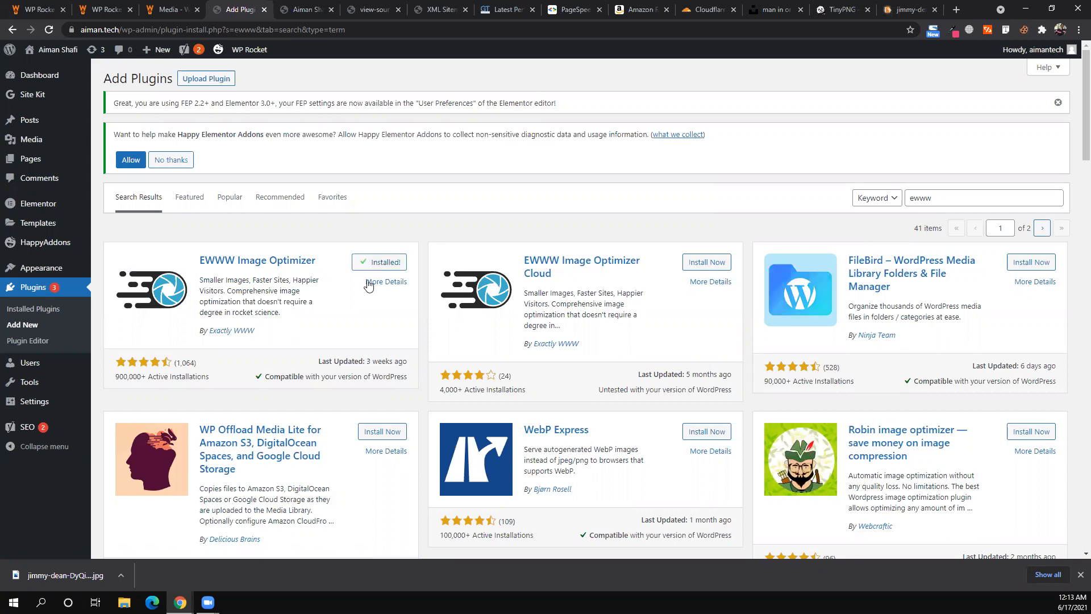
click(387, 262)
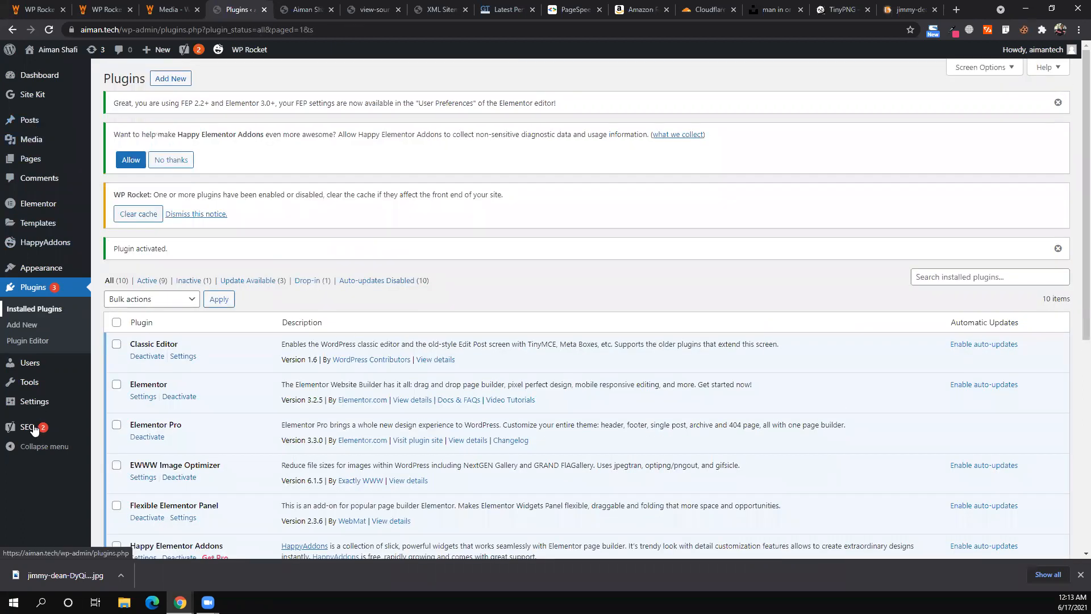
- Open EWWW Image Optimizer settings, choose both speed and storage goals, and continue in free mode
mouse_move(41, 417)
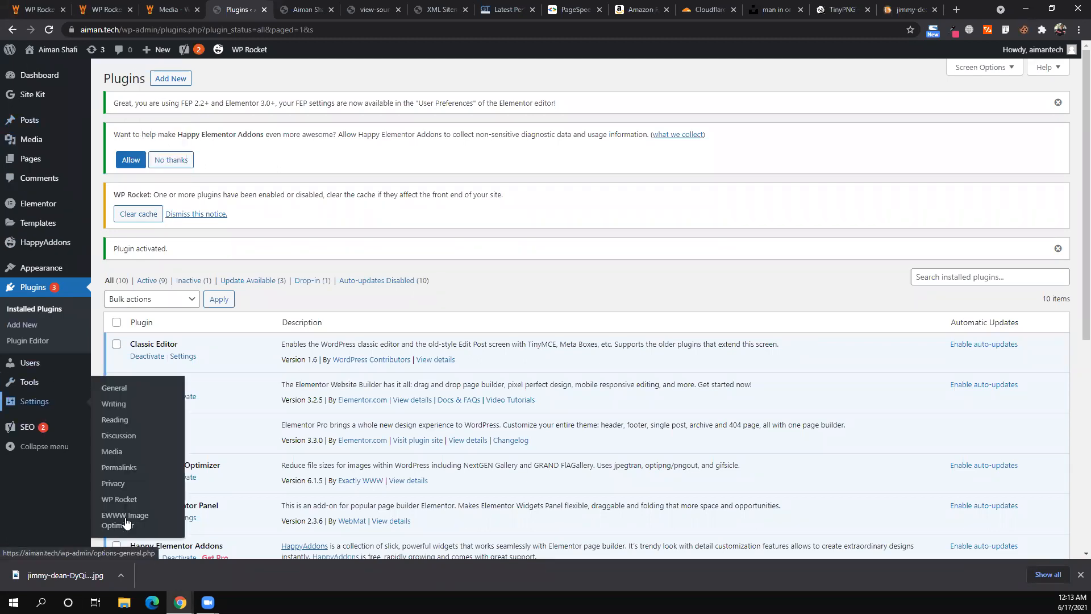
click(126, 522)
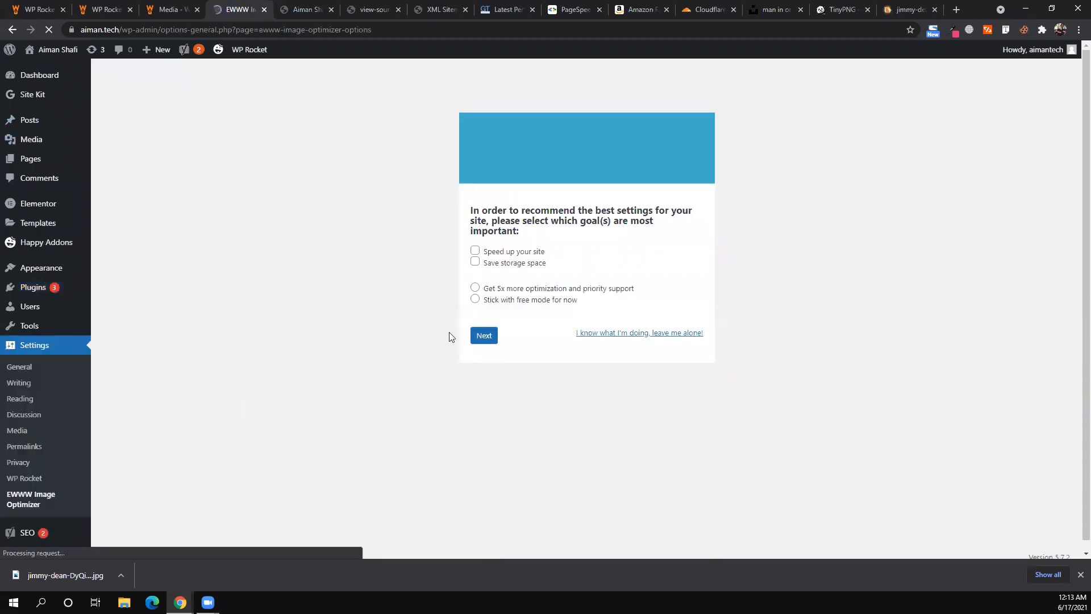
click(475, 253)
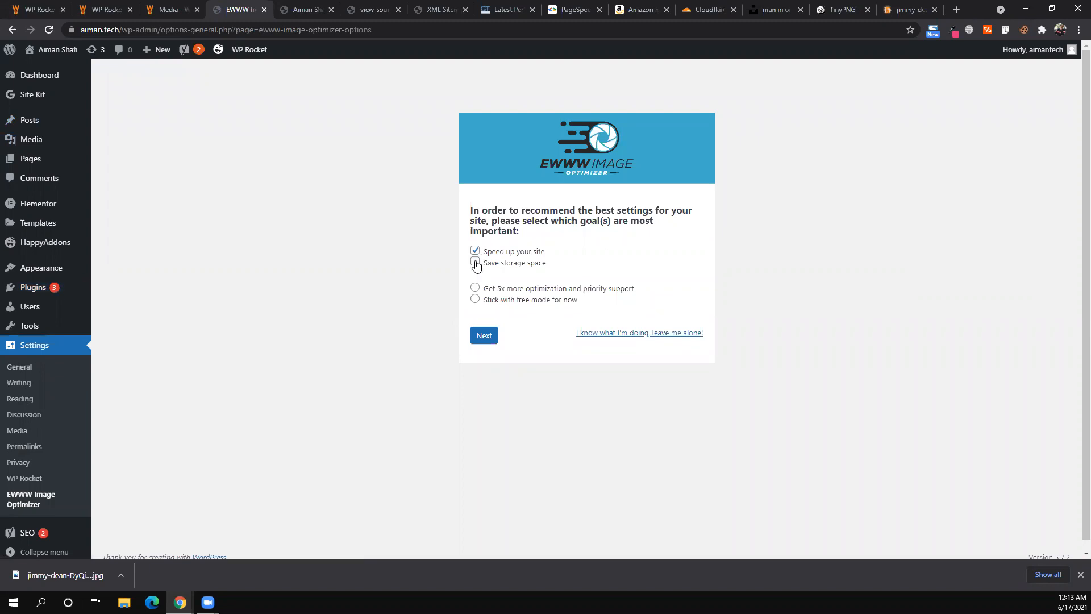
double_click(475, 262)
key(space)
click(483, 335)
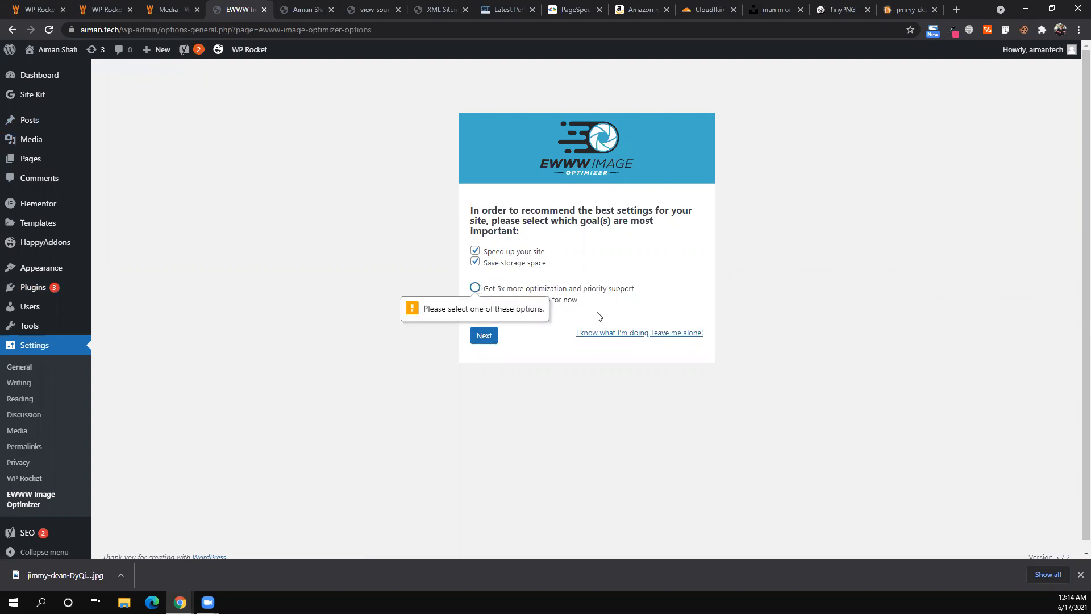
click(476, 299)
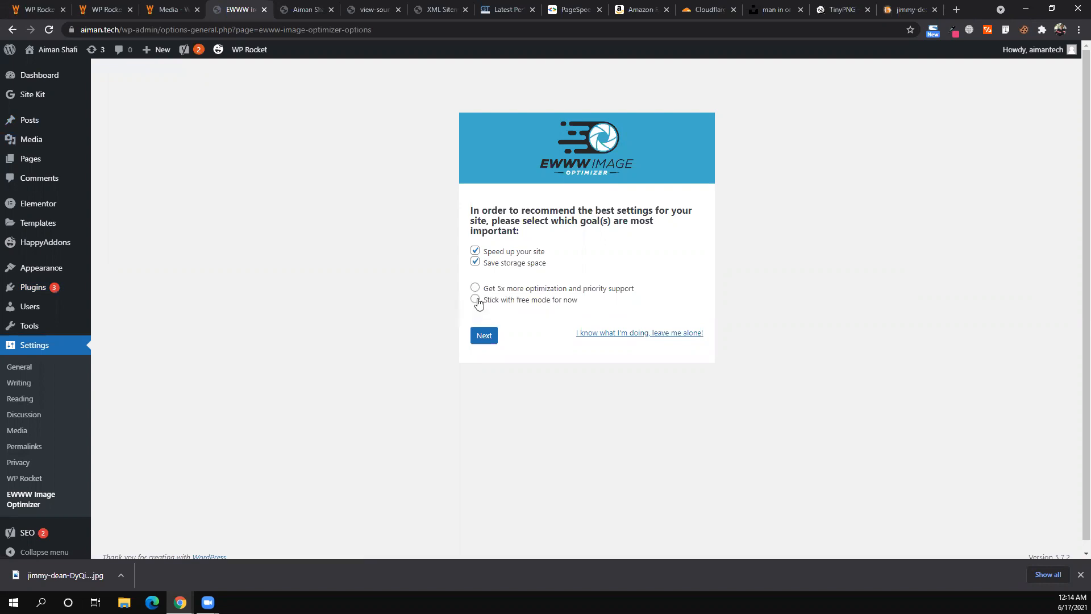
click(483, 341)
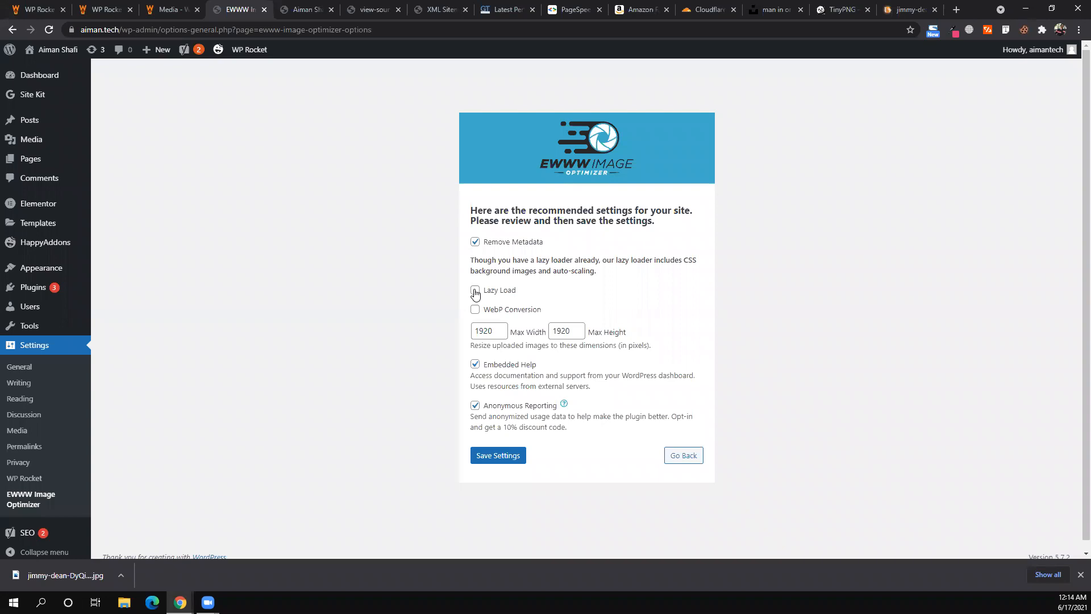
- Set maximum image size to 800 × 600 pixels, save the settings and finish the wizard
double_click(483, 324)
text(1280)
key(BackSpace)
key(BackSpace)
key(BackSpace)
text(8000)
key(BackSpace)
double_click(558, 336)
text(600)
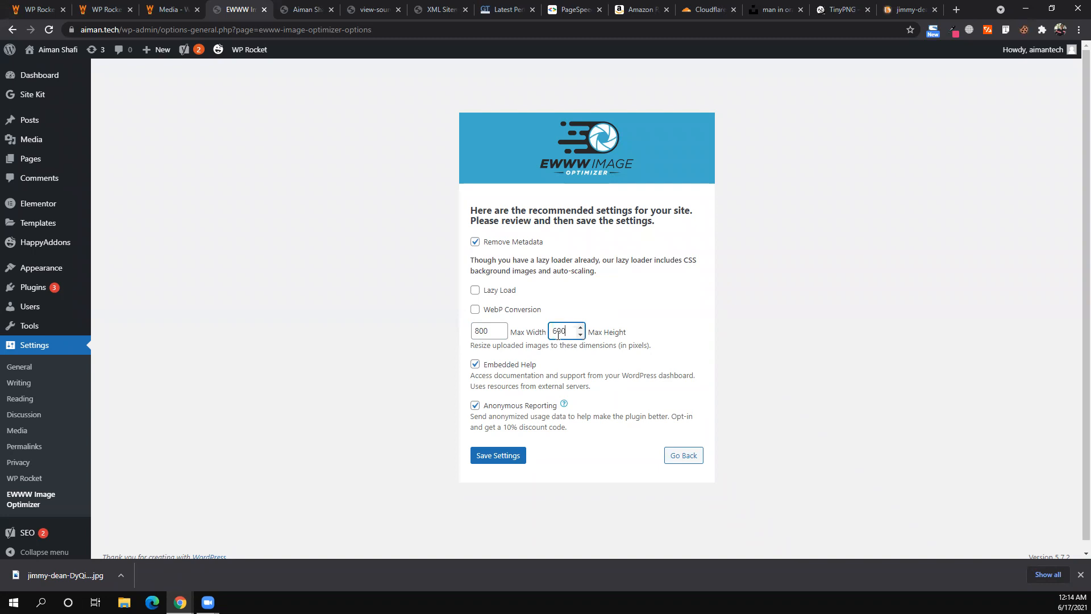
click(513, 455)
click(513, 455)
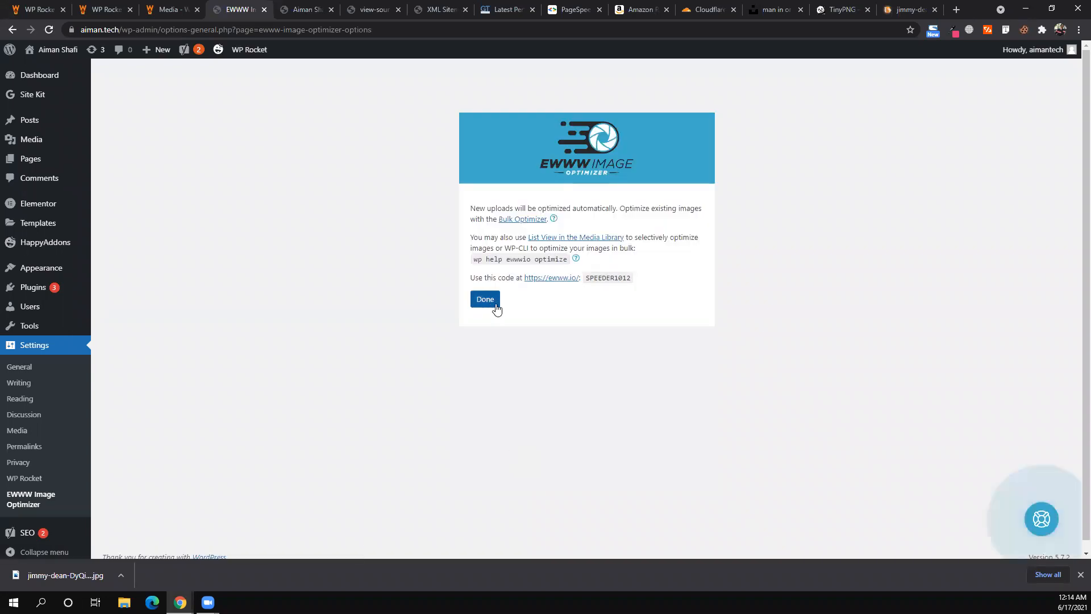
key(Return)
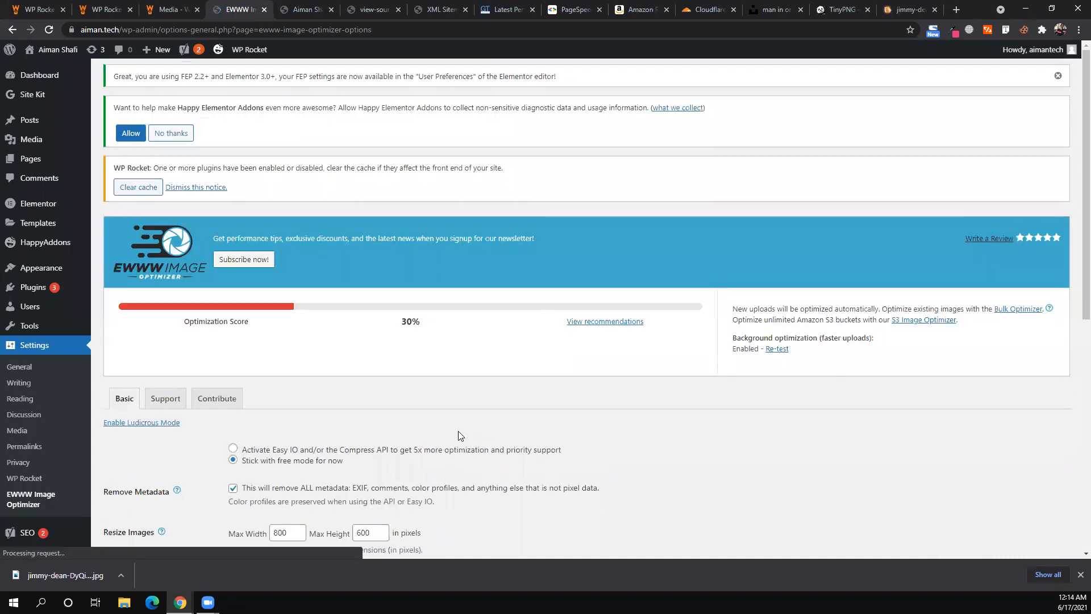
- Review the 800×600 resize fields and the lazy loading option, leaving them unchanged
scroll(449, 432, down, 3)
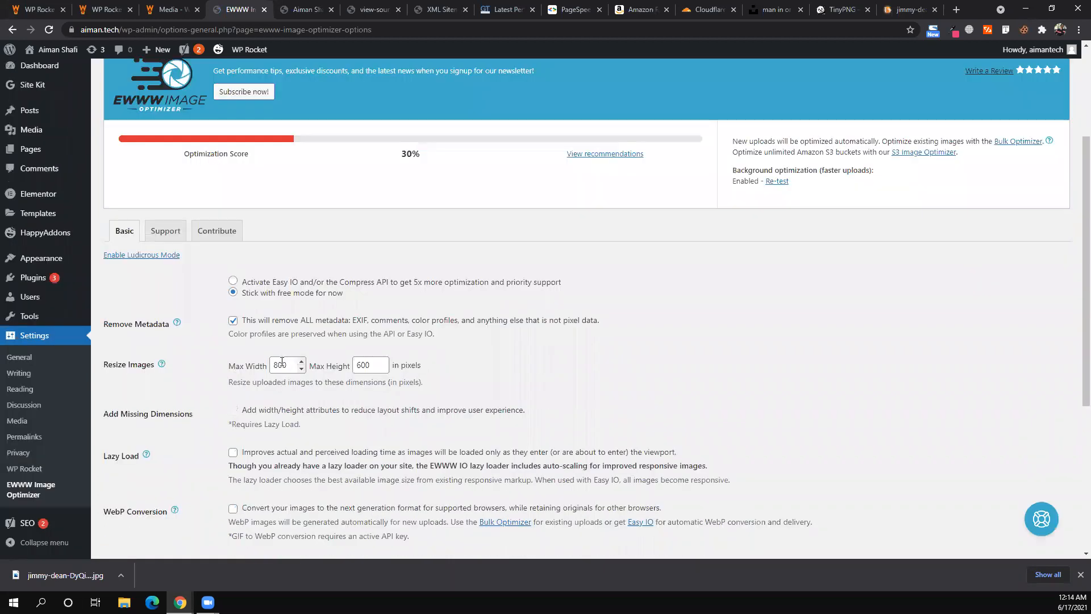
double_click(282, 364)
key(Tab)
click(331, 345)
scroll(221, 385, down, 1)
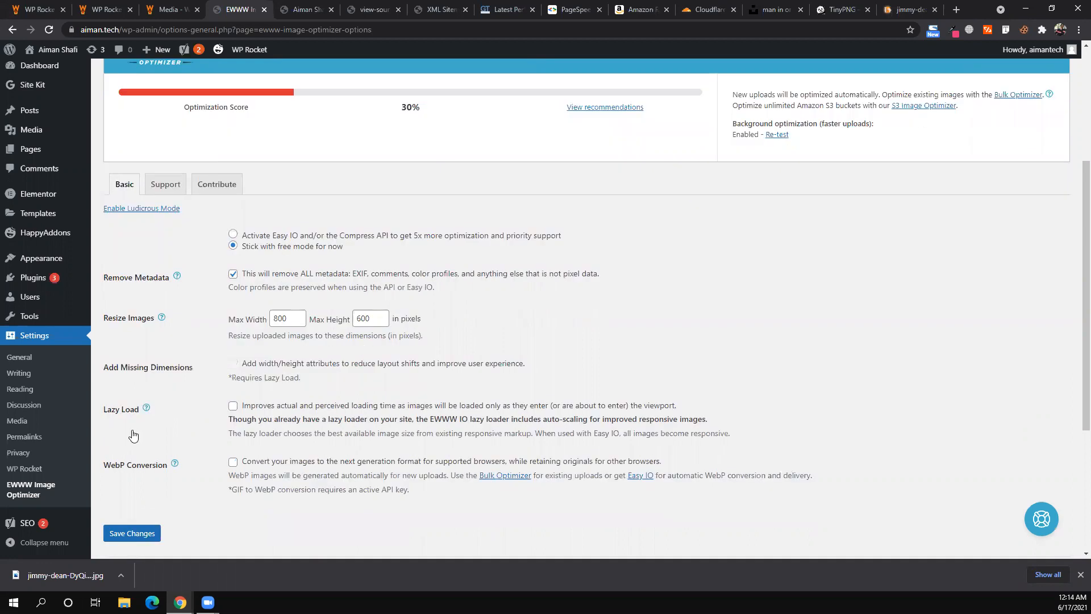
scroll(230, 305, down, 2)
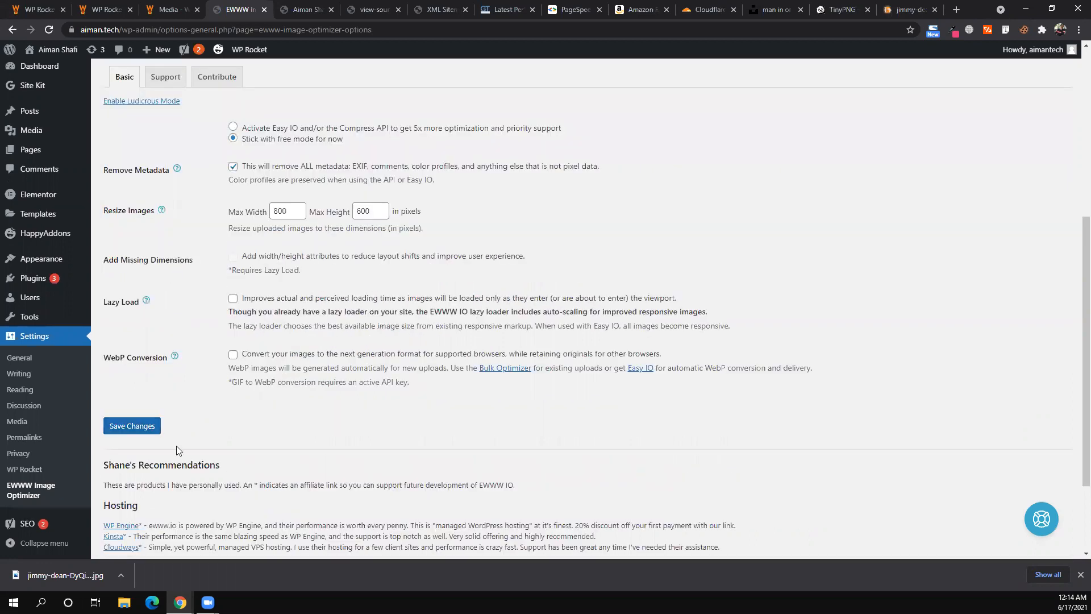
click(233, 299)
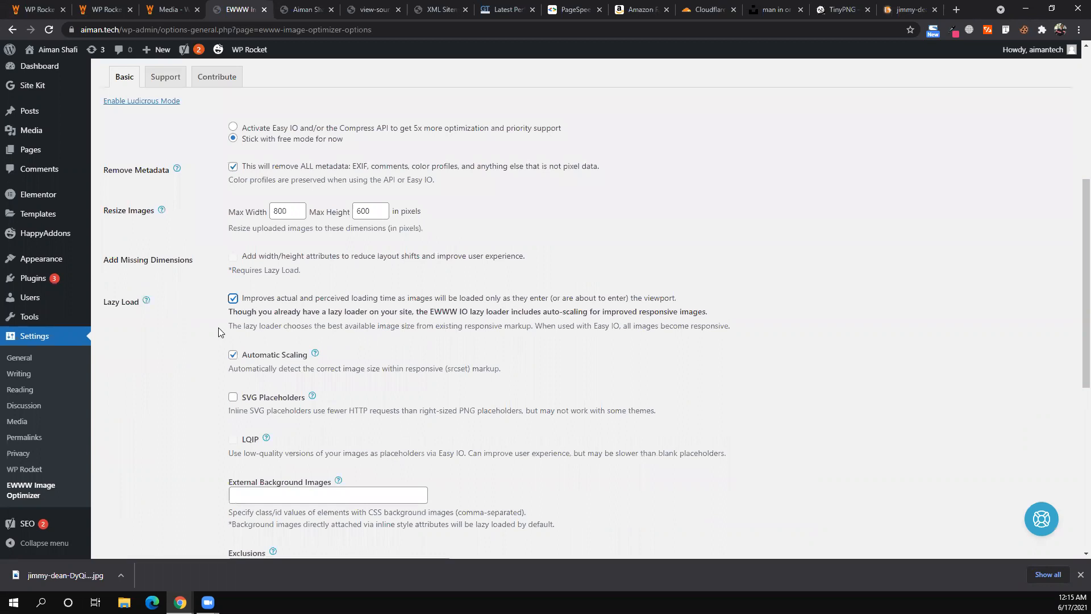
click(233, 300)
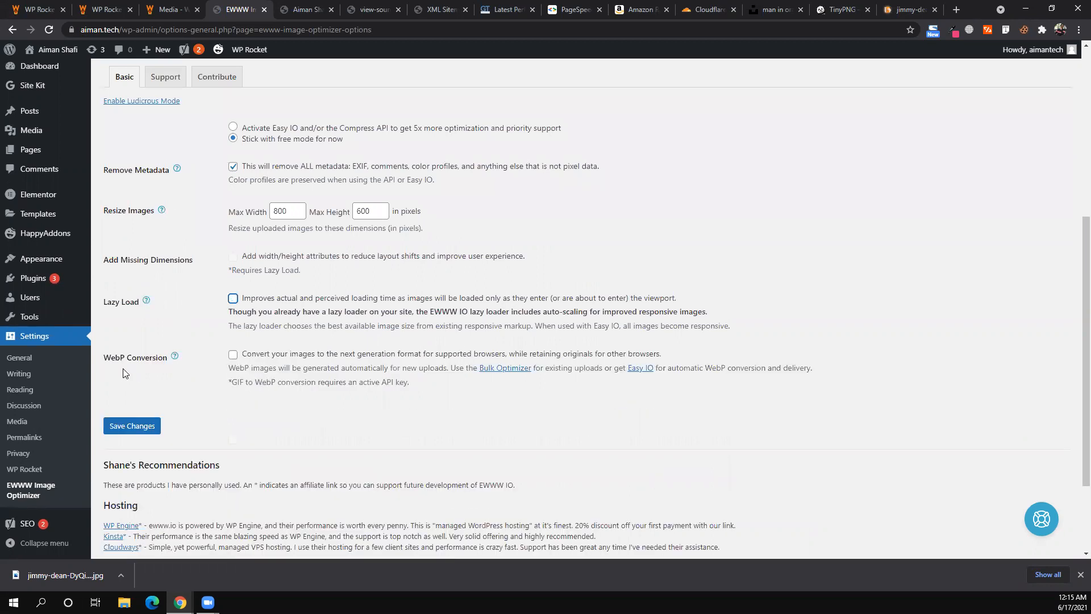
- Turn on WebP conversion and JS WebP Rewriting, then save the image settings
click(232, 355)
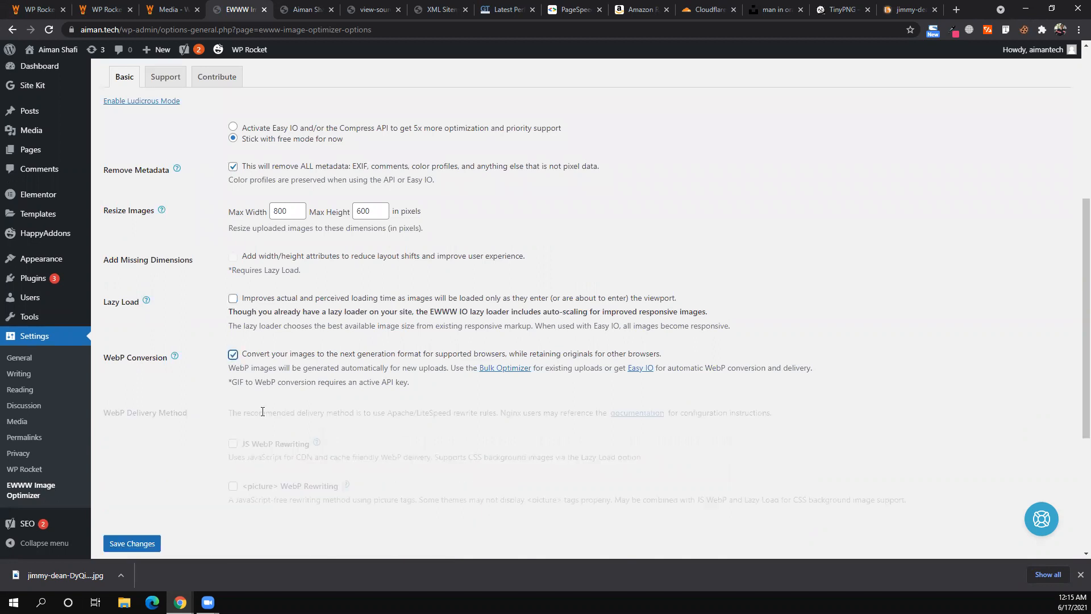
scroll(234, 366, down, 2)
click(233, 366)
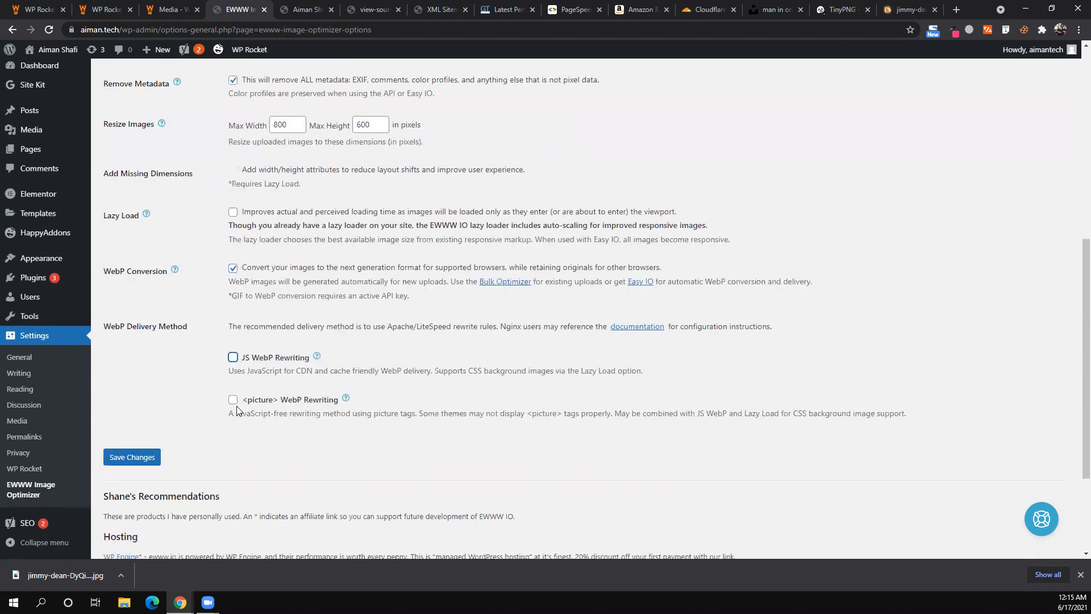
click(234, 401)
click(234, 402)
click(141, 537)
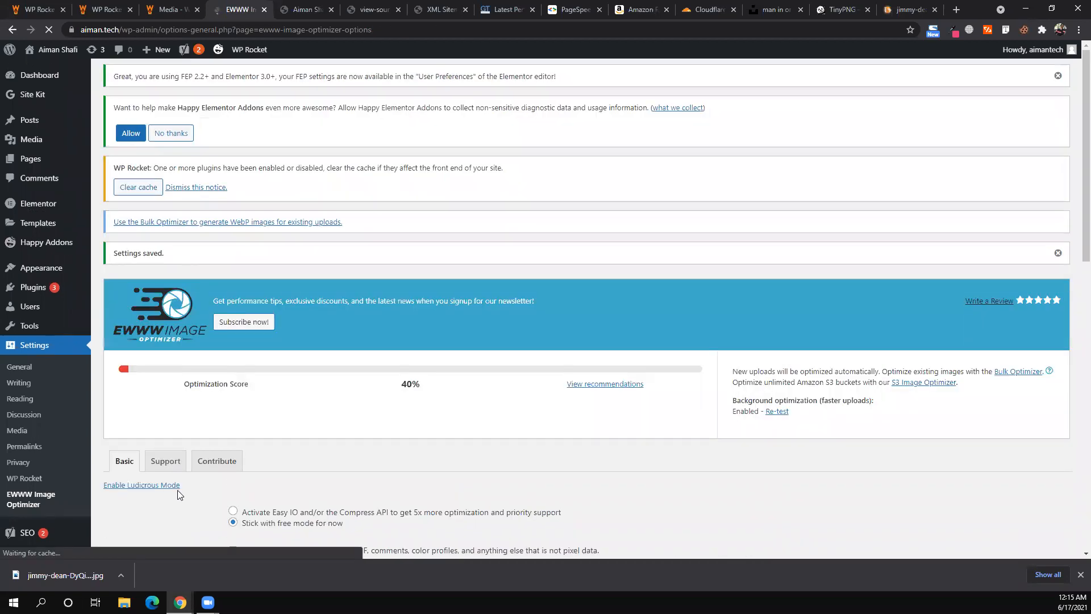
- Go to Media > Bulk Optimize to reach EWWW's bulk optimization page
scroll(210, 267, down, 2)
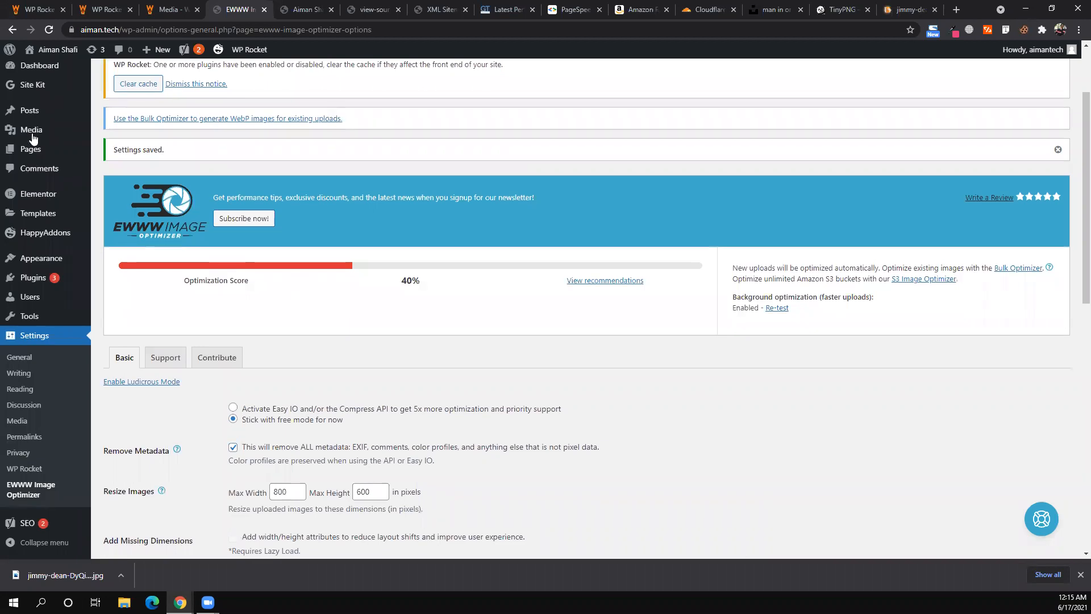
scroll(27, 130, up, 2)
mouse_move(28, 122)
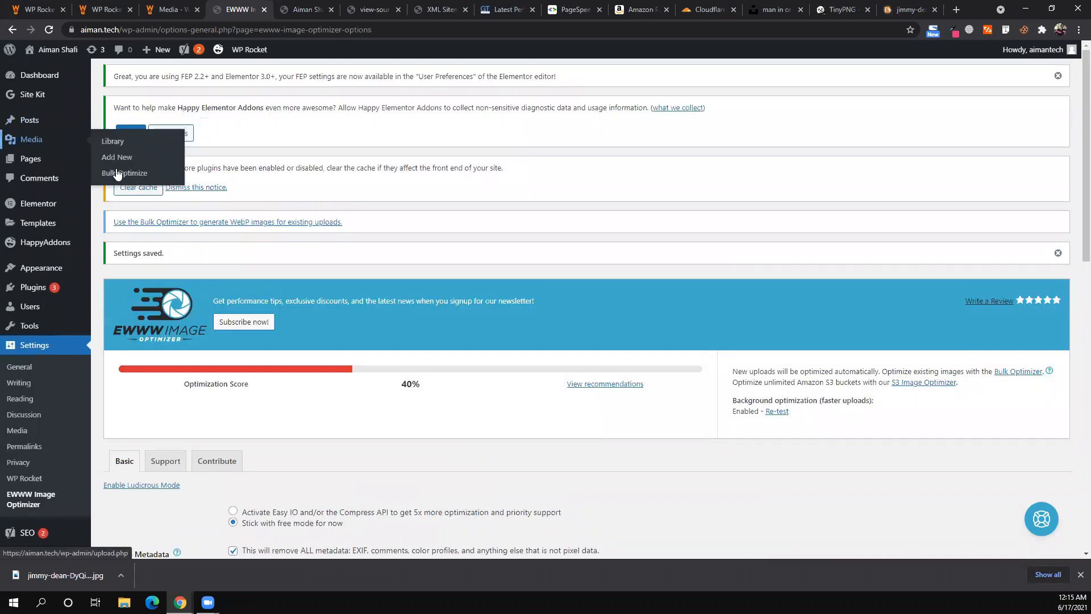
click(117, 174)
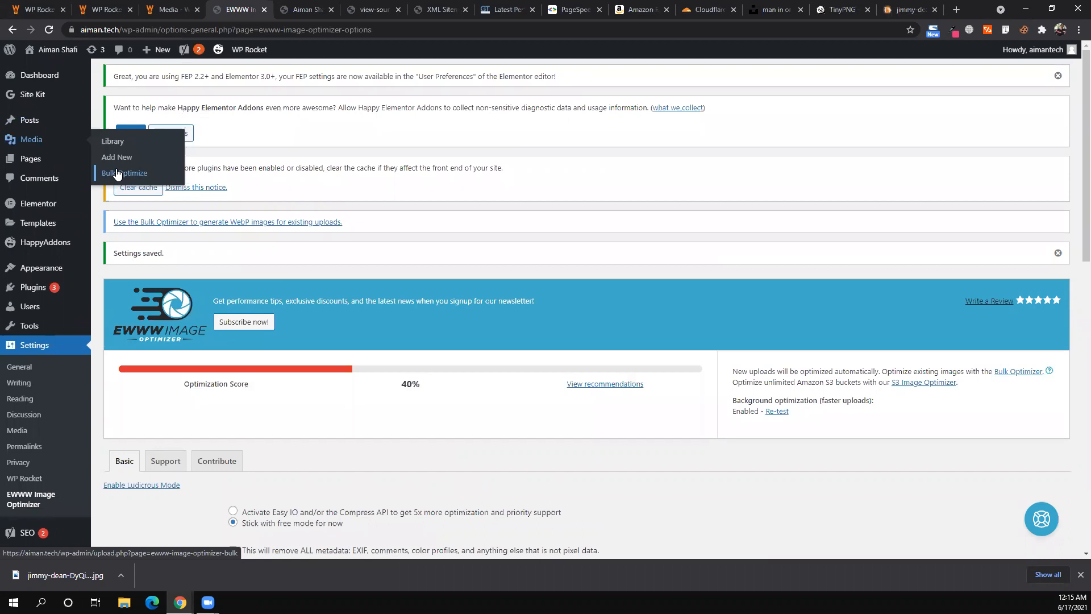
scroll(32, 494, down, 2)
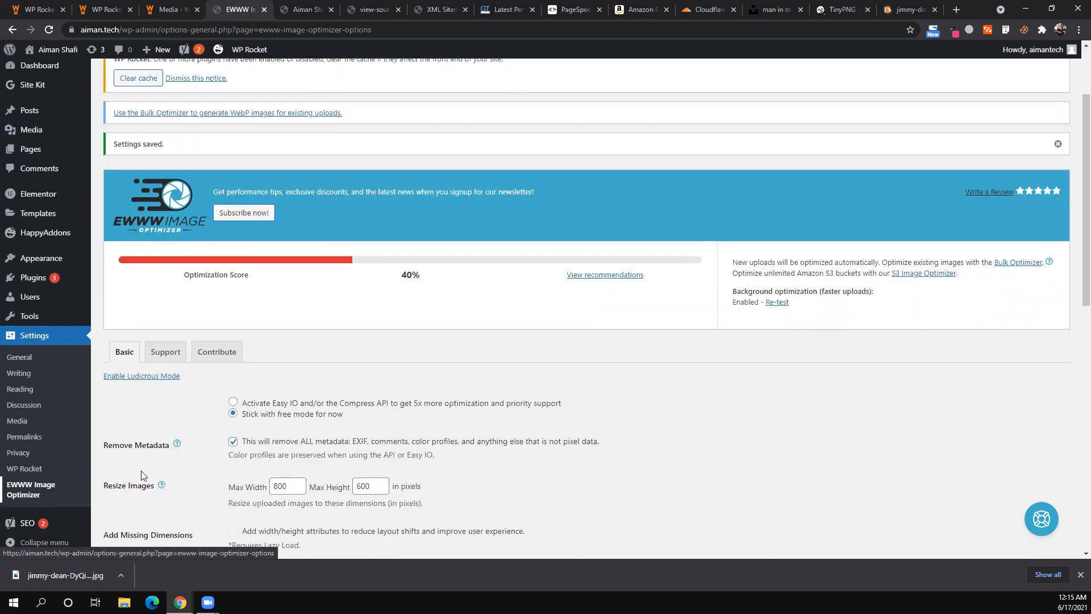
scroll(200, 312, down, 5)
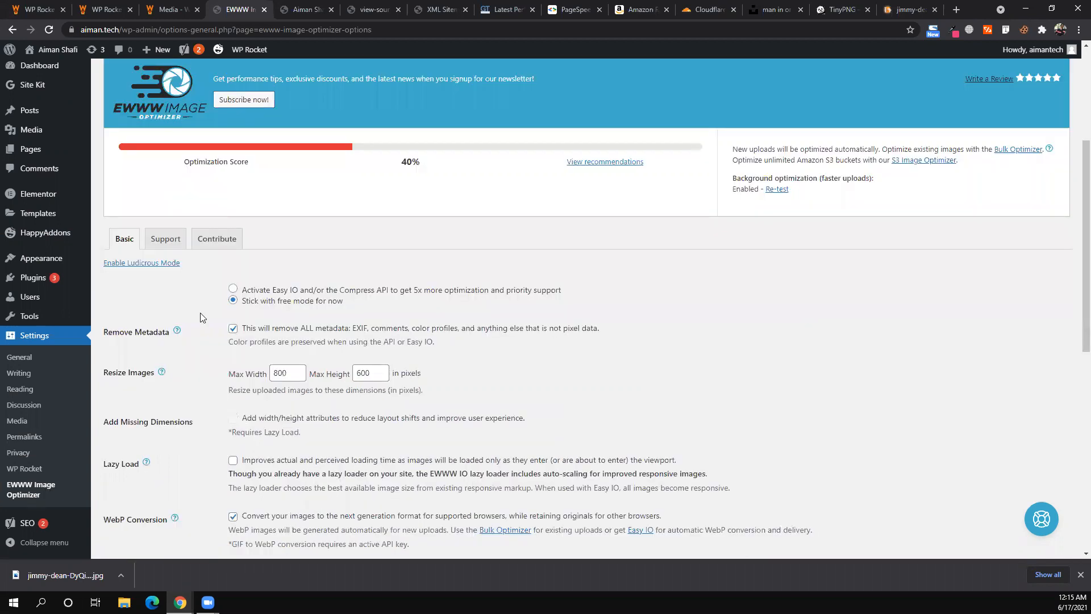
scroll(196, 313, down, 4)
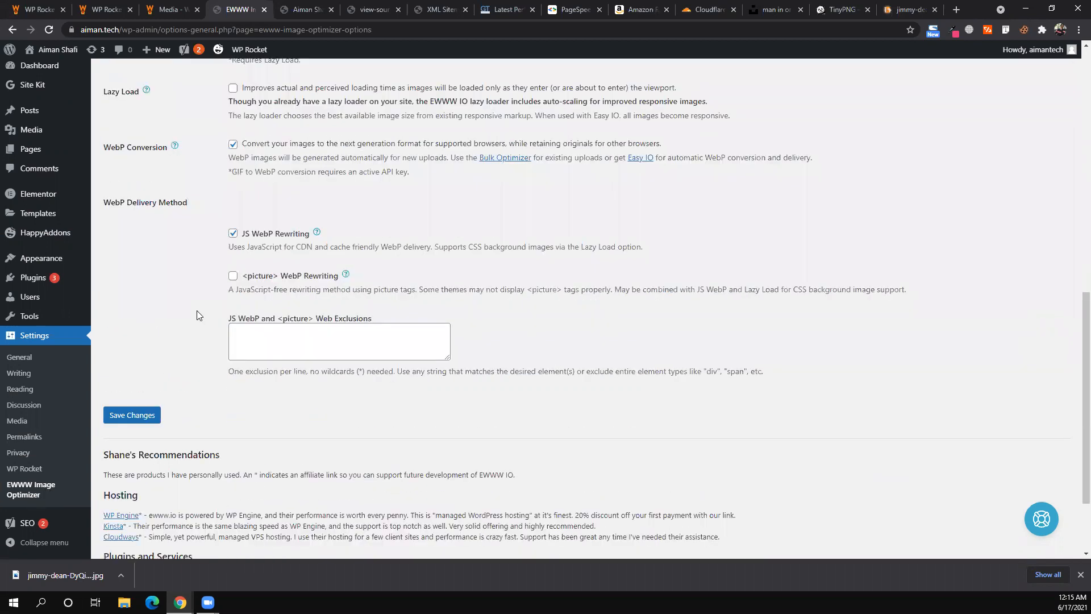
scroll(196, 313, up, 4)
scroll(36, 139, up, 8)
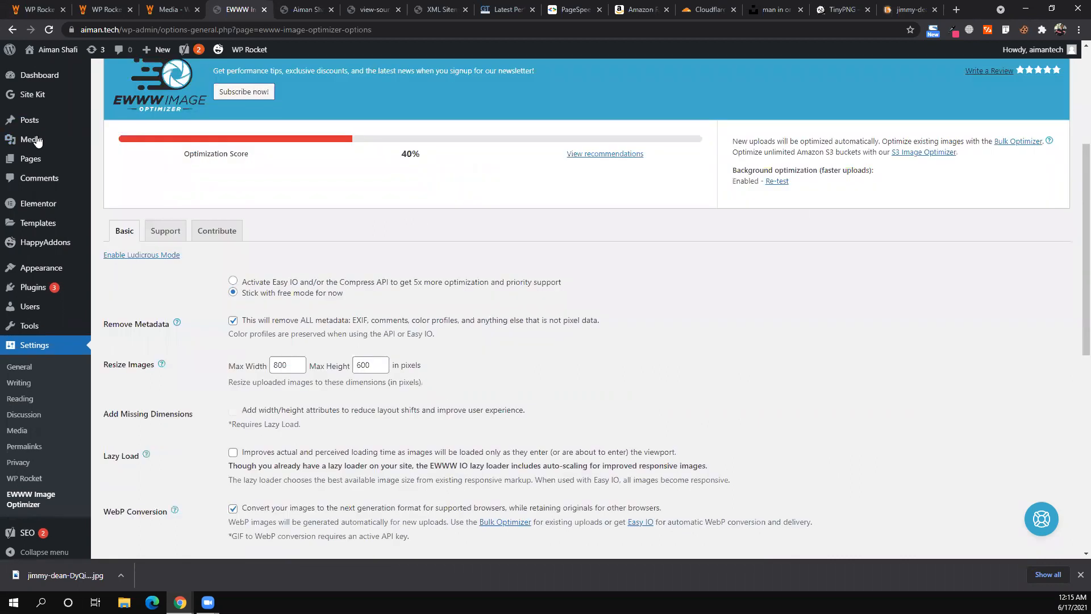
mouse_move(66, 143)
click(126, 173)
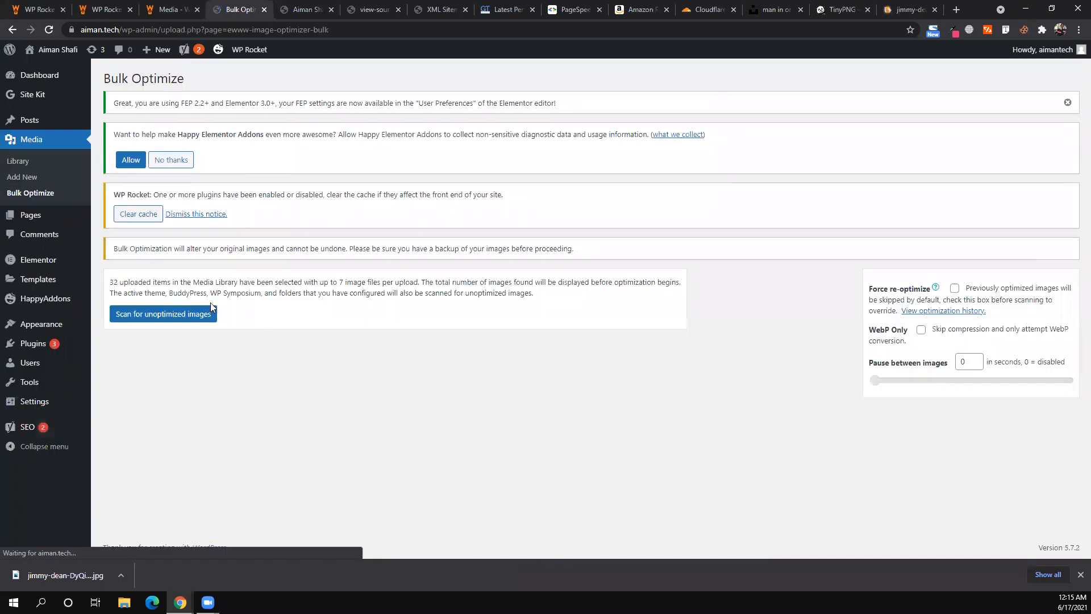
- Scan for unoptimized images and start optimizing all 140 found
triple_click(119, 283)
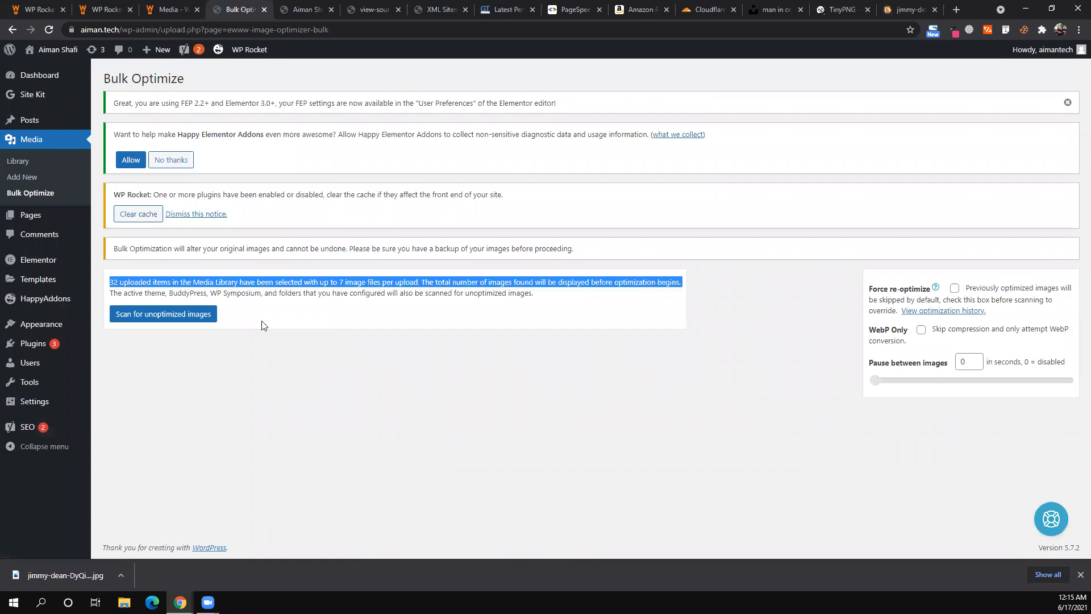
click(262, 325)
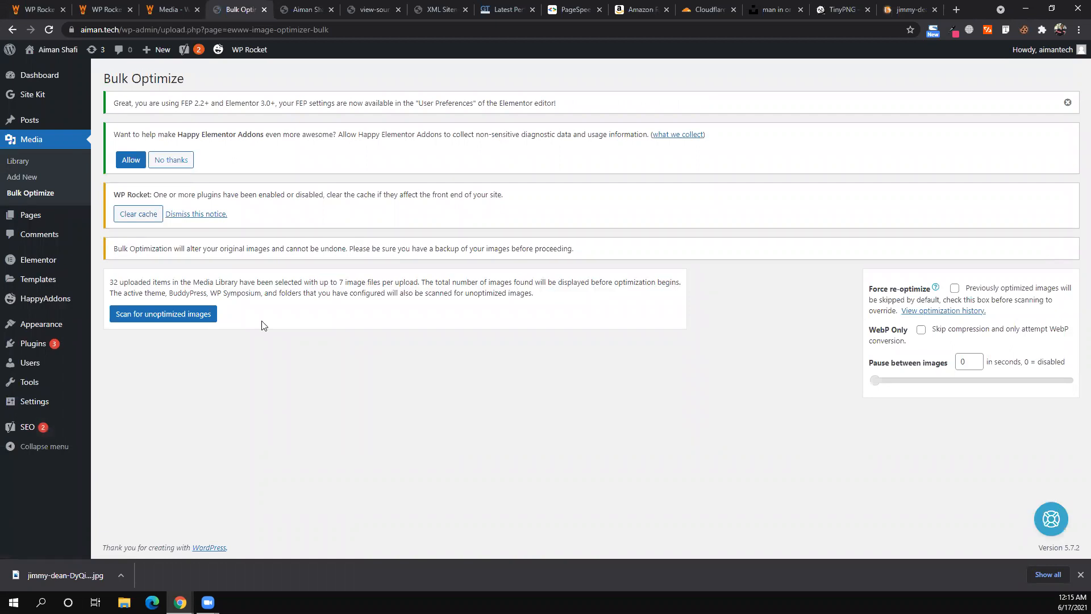
click(197, 316)
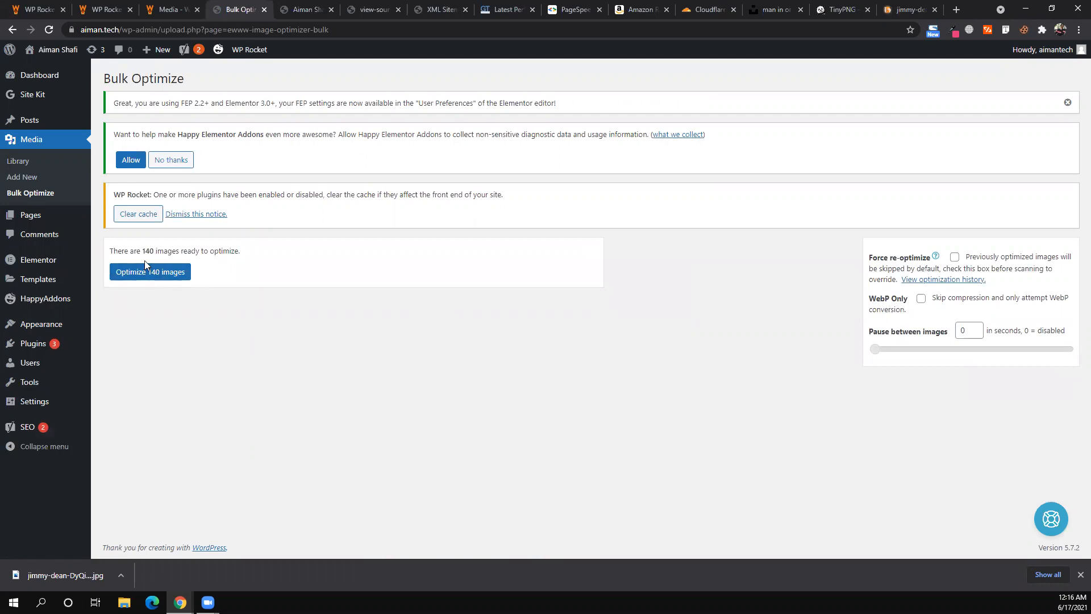
click(155, 272)
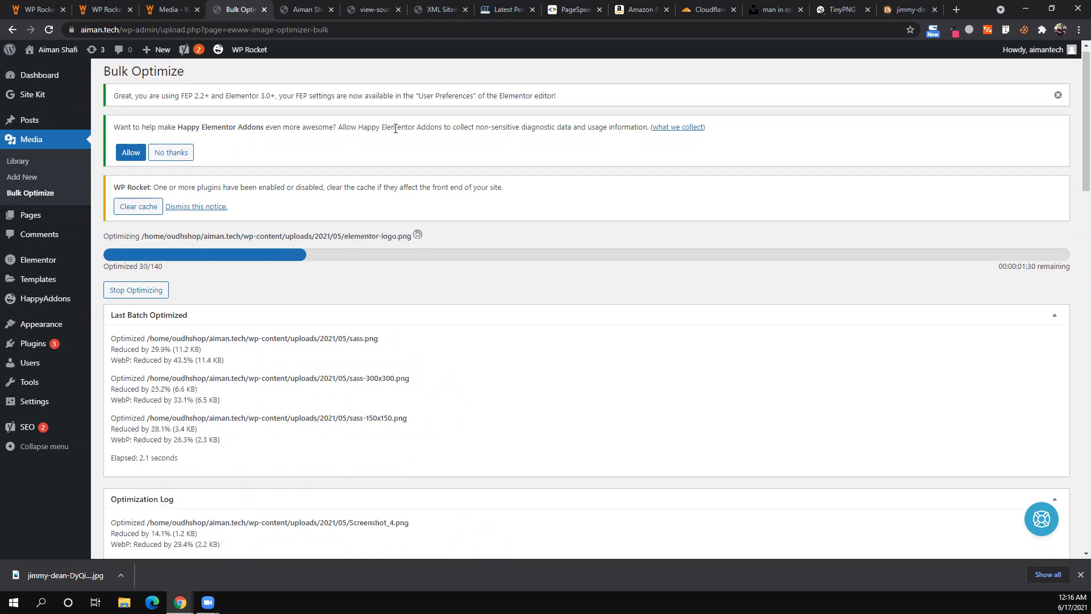
- Copy the site's web address from the browser address bar
drag(77, 31, 121, 22)
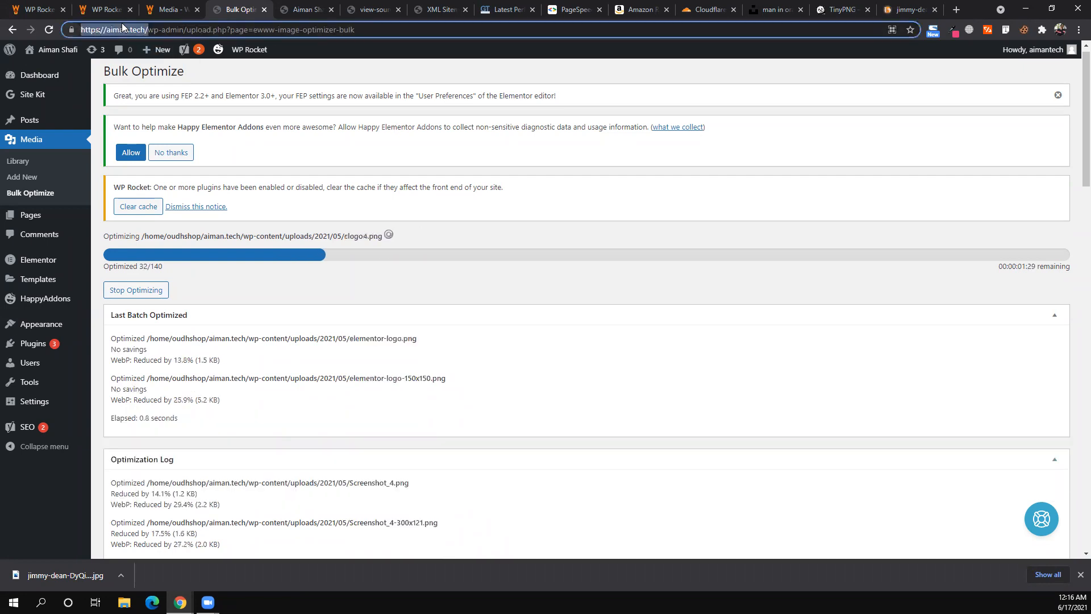
right_click(122, 23)
click(255, 495)
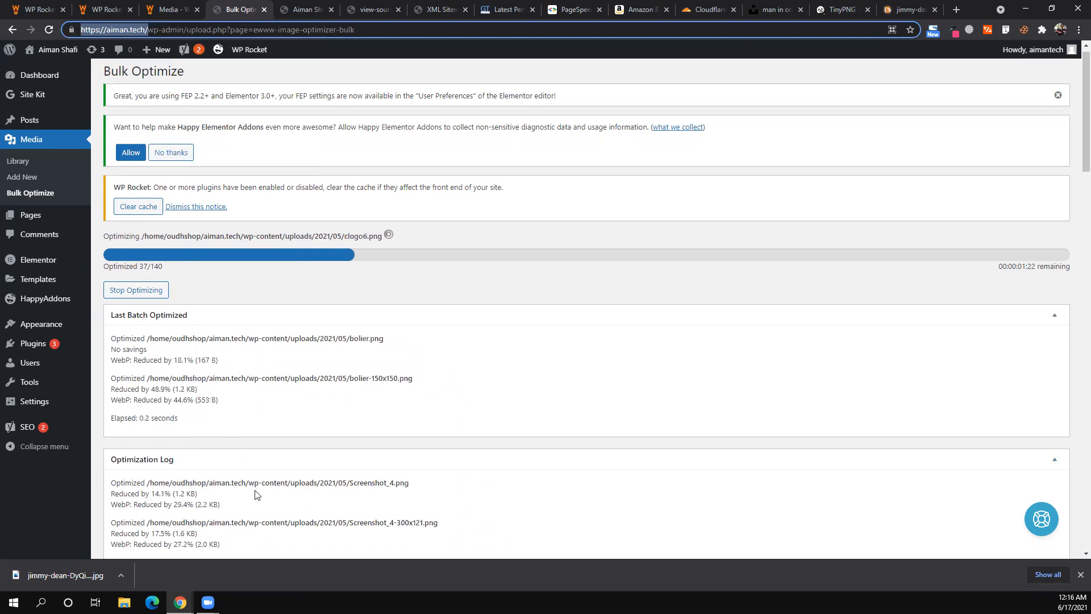
mouse_move(180, 602)
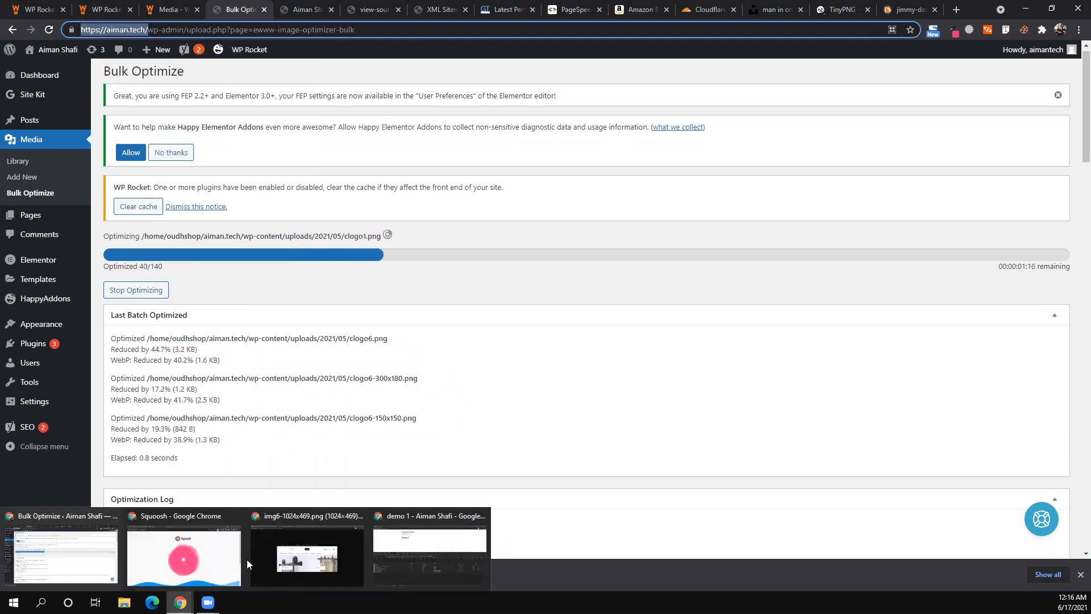
click(416, 550)
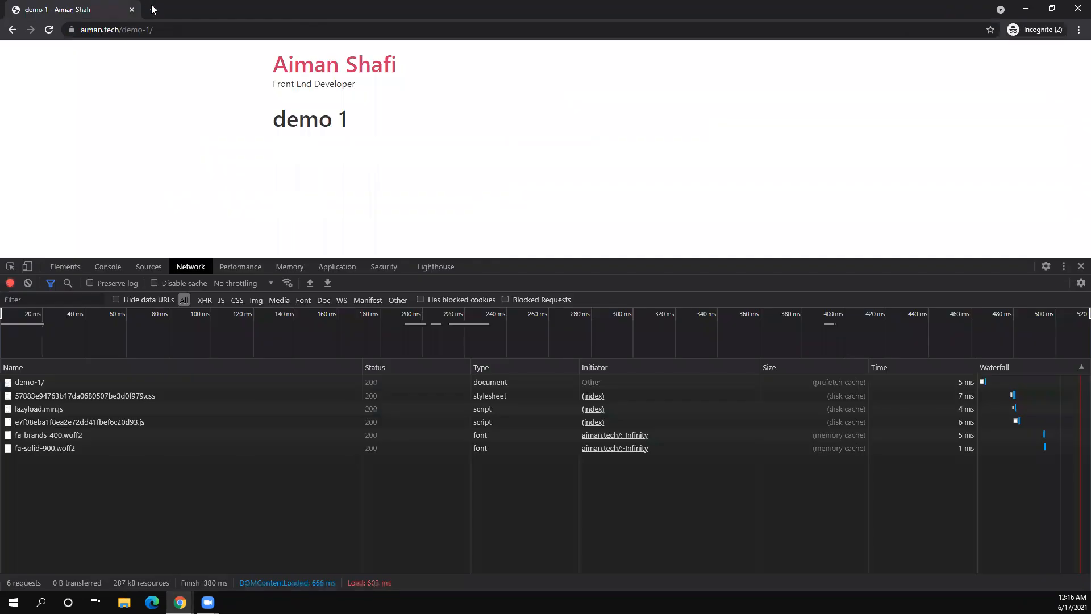
click(153, 9)
text(w)
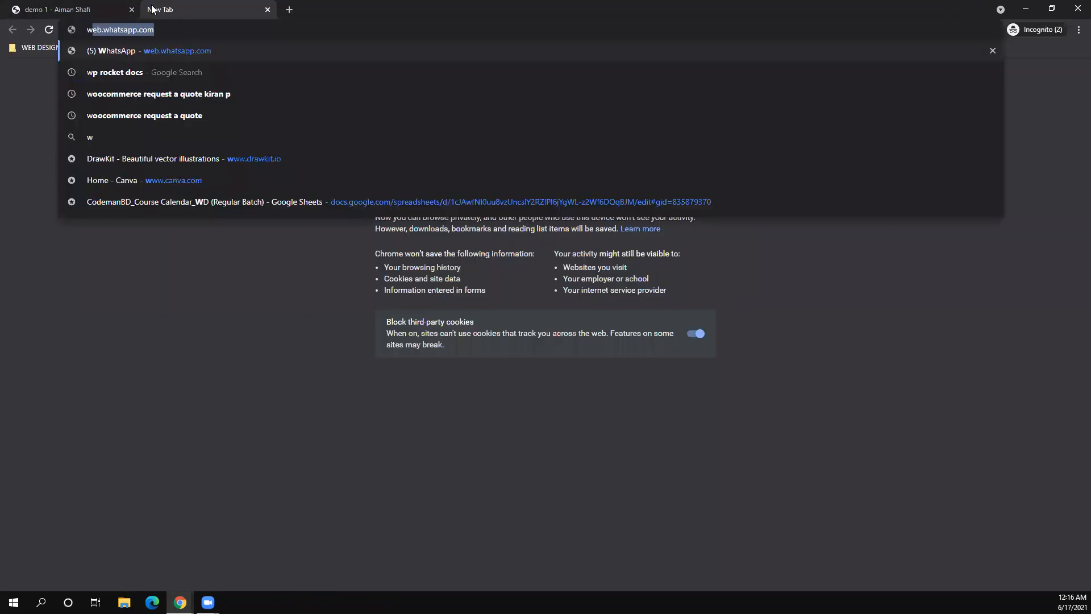
key(BackSpace)
key(BackSpace)
text(gt)
key(Return)
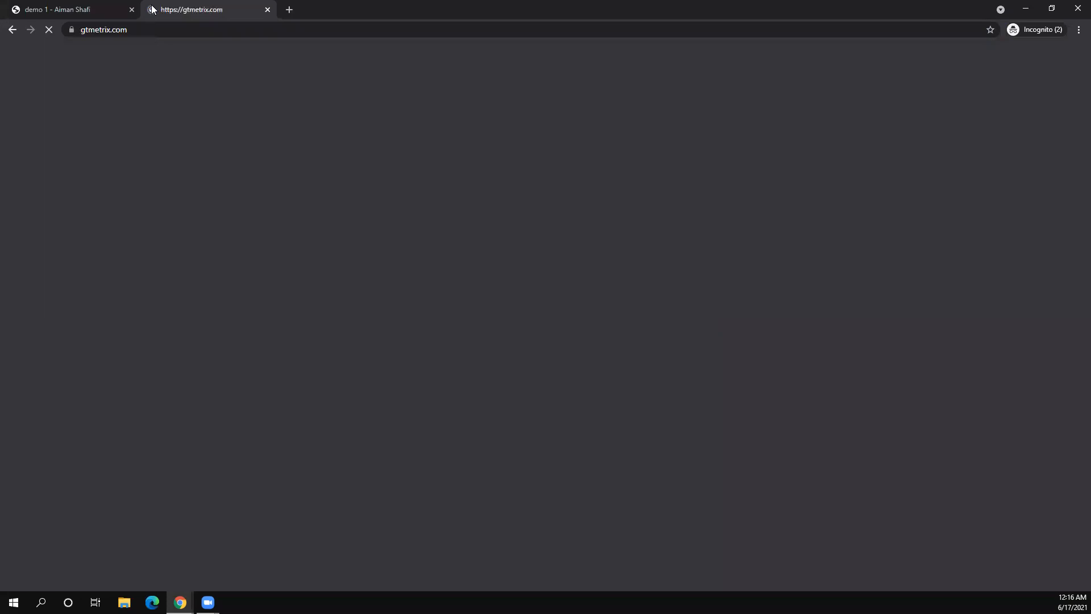
click(329, 280)
key(Down)
key(Return)
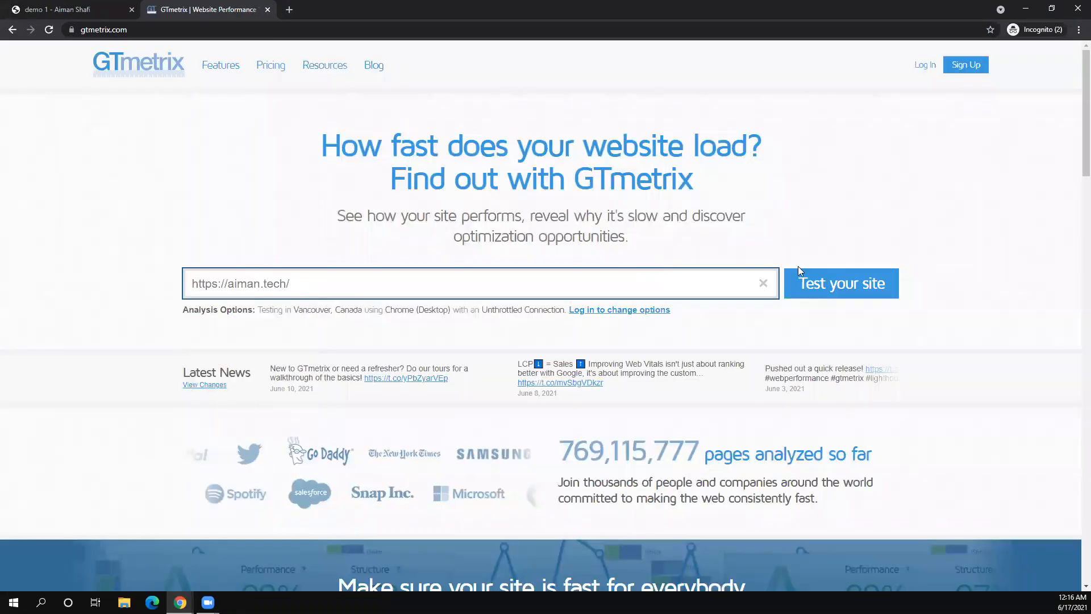
click(800, 267)
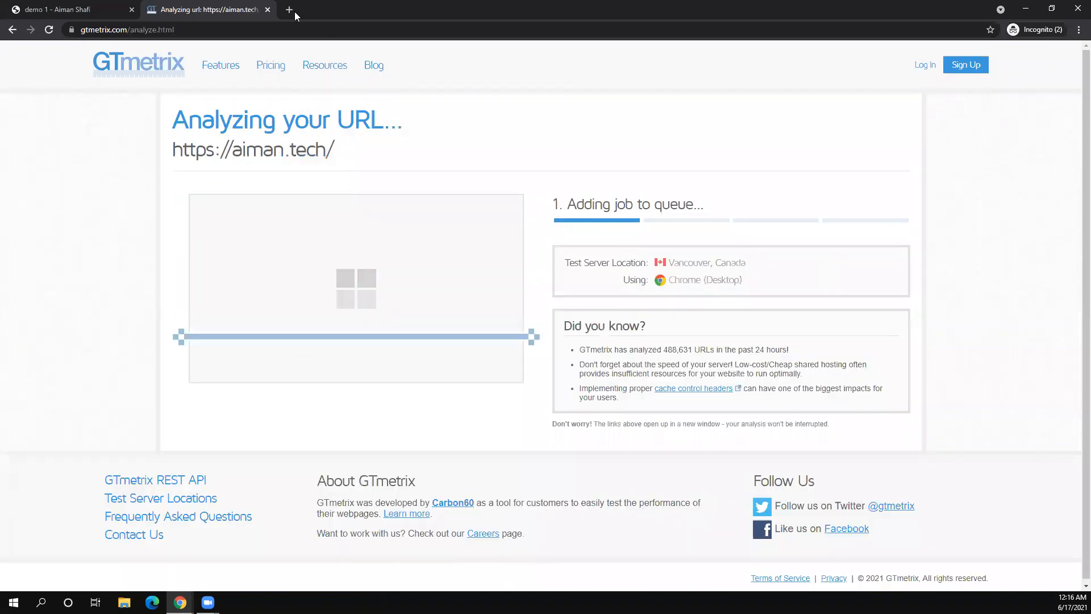
- Search Google for 'pagespeed insights' in a new tab and tick I'm not a robot
click(289, 10)
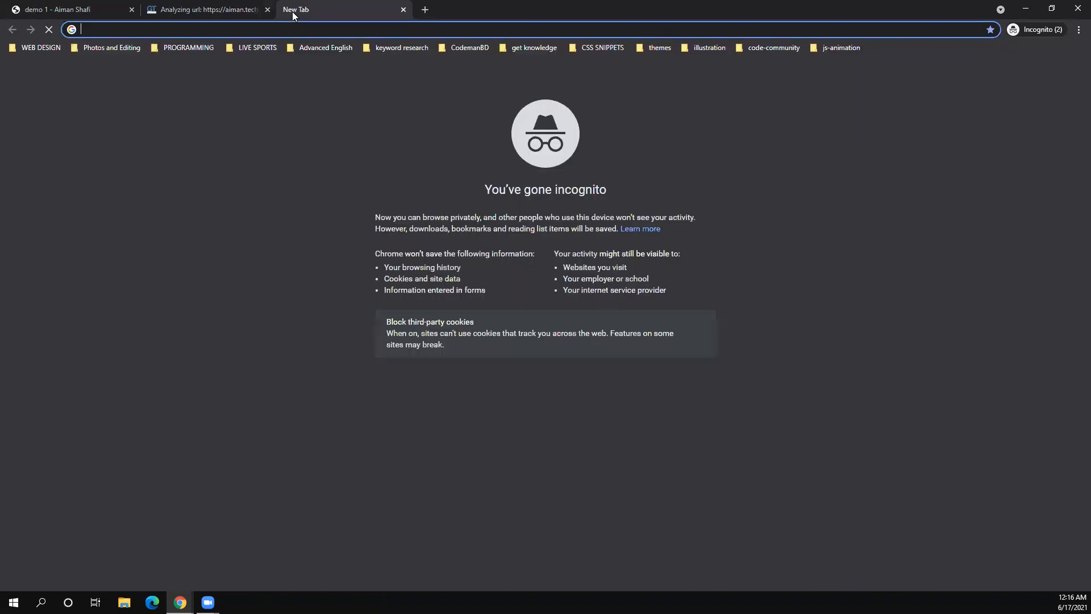
text(pages)
key(Return)
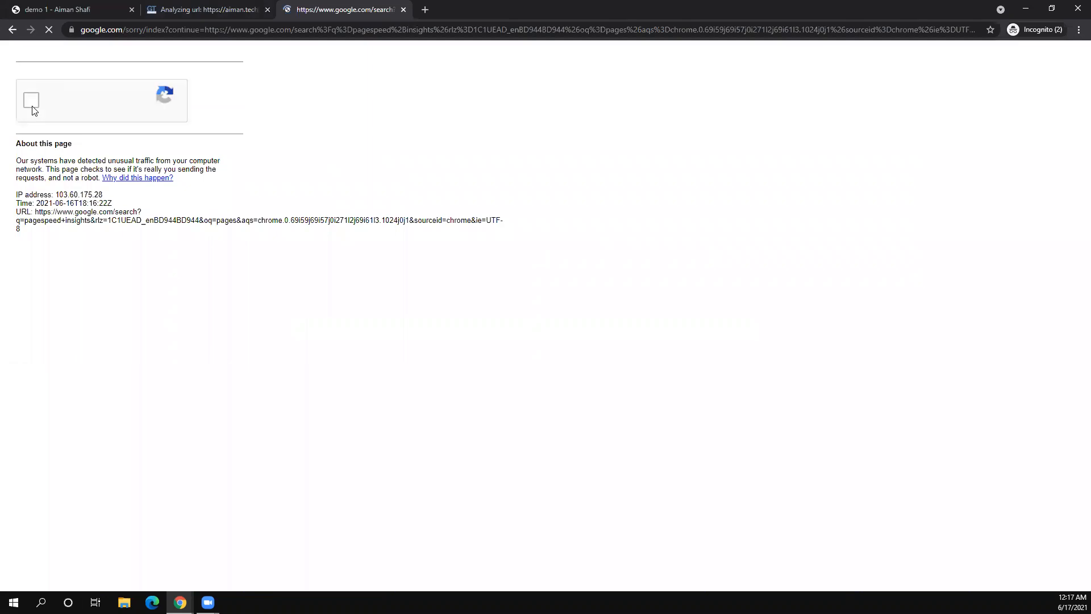
click(33, 108)
click(238, 5)
click(328, 4)
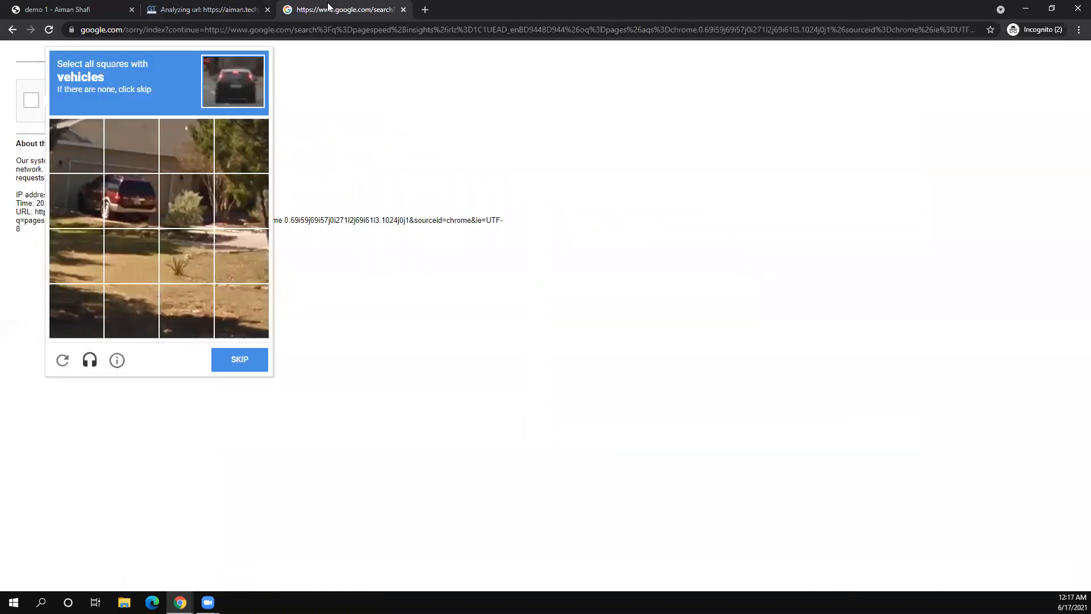
- Solve the car and traffic-light image challenges to pass verification
click(125, 203)
click(74, 200)
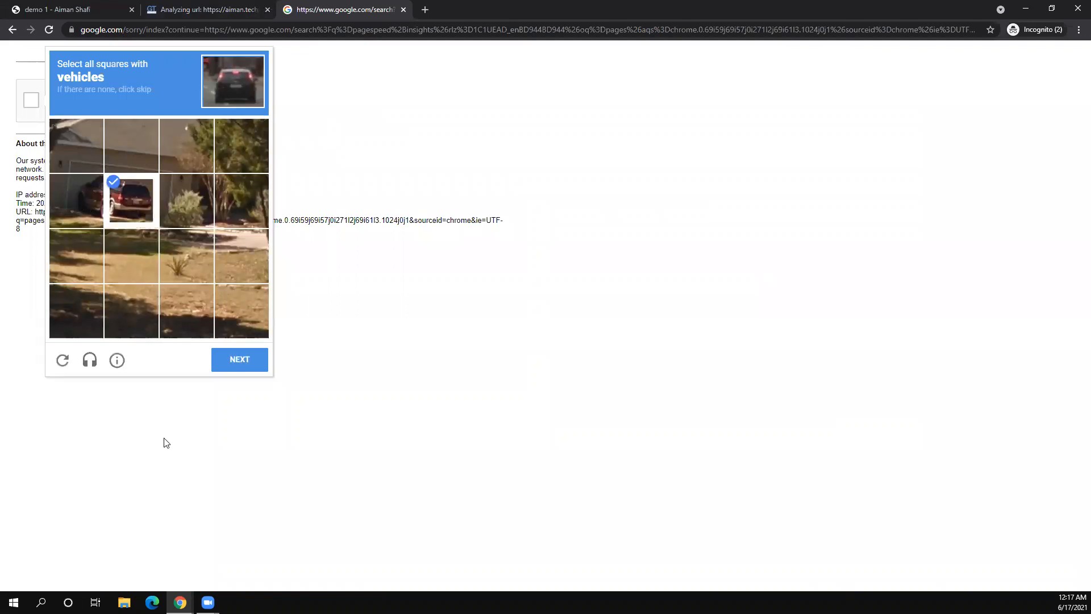
click(239, 367)
click(65, 215)
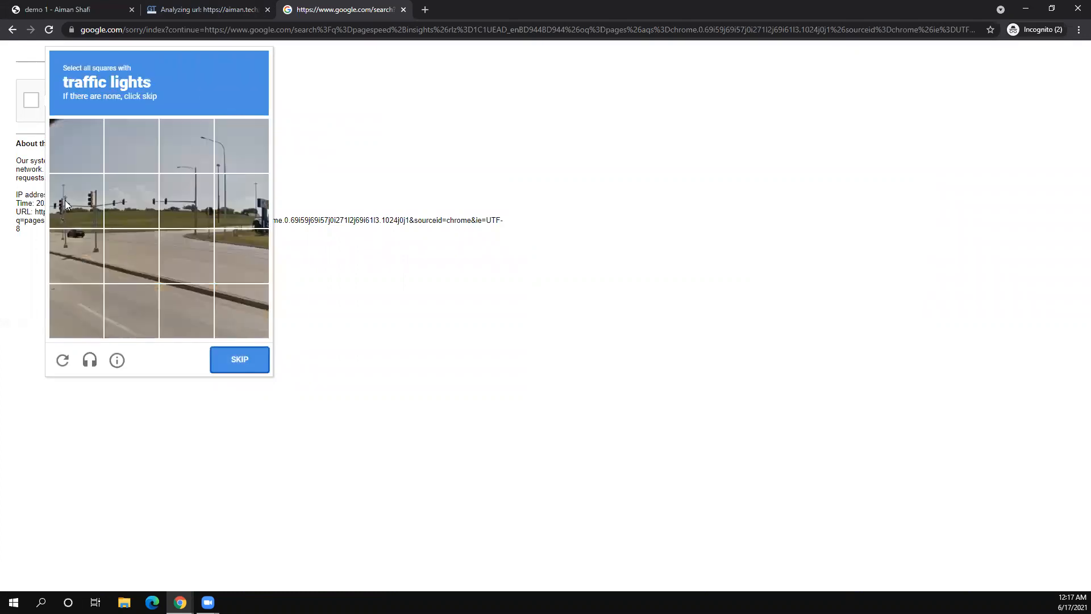
click(175, 214)
click(128, 209)
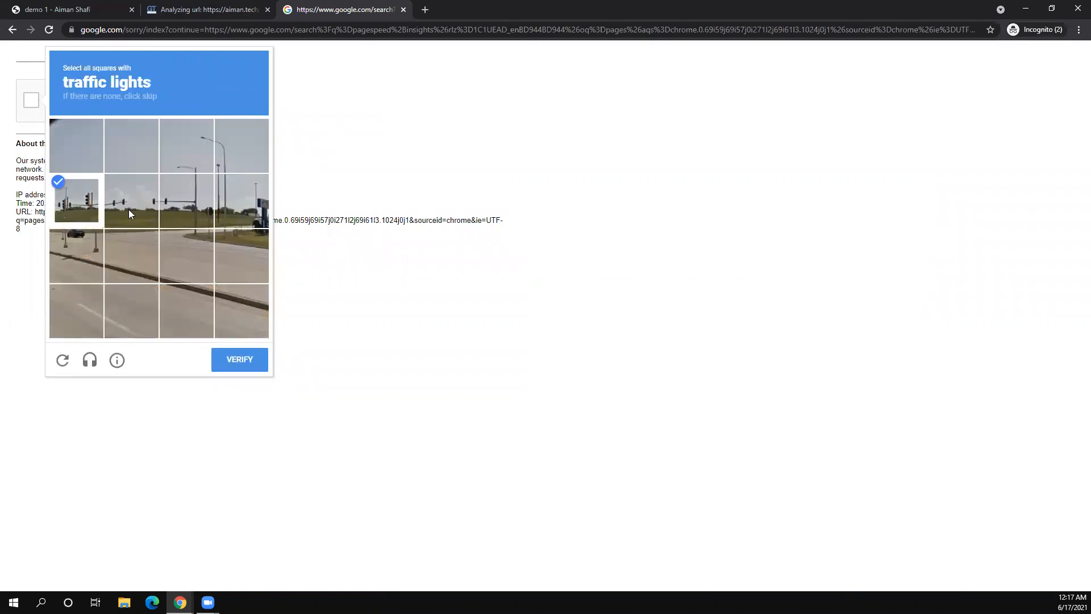
click(238, 362)
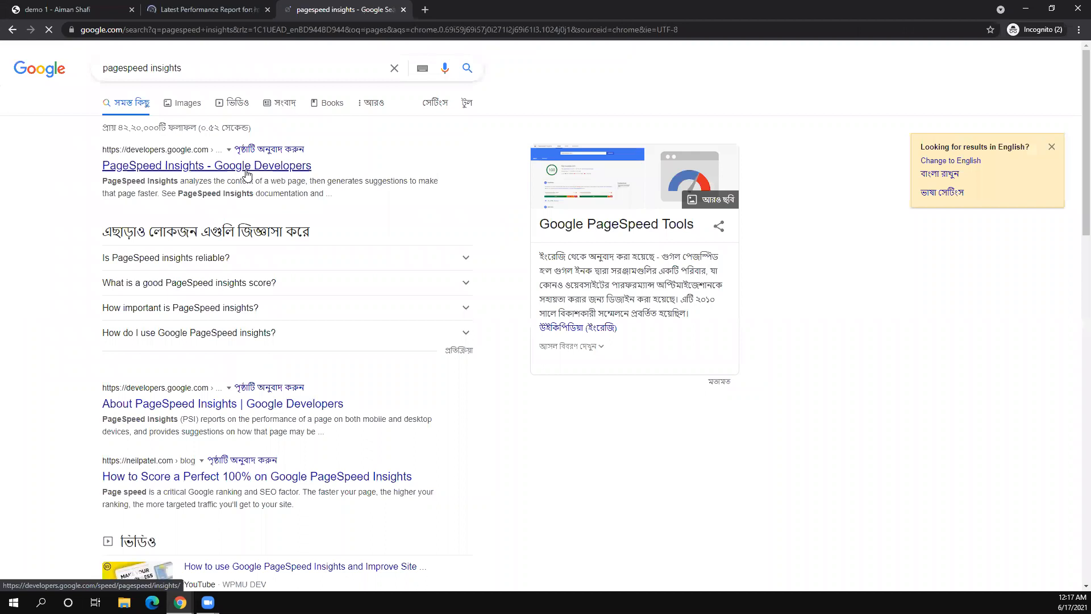
- Open the PageSpeed Insights result, then scroll through GTmetrix's grade B report for aiman.tech
click(246, 166)
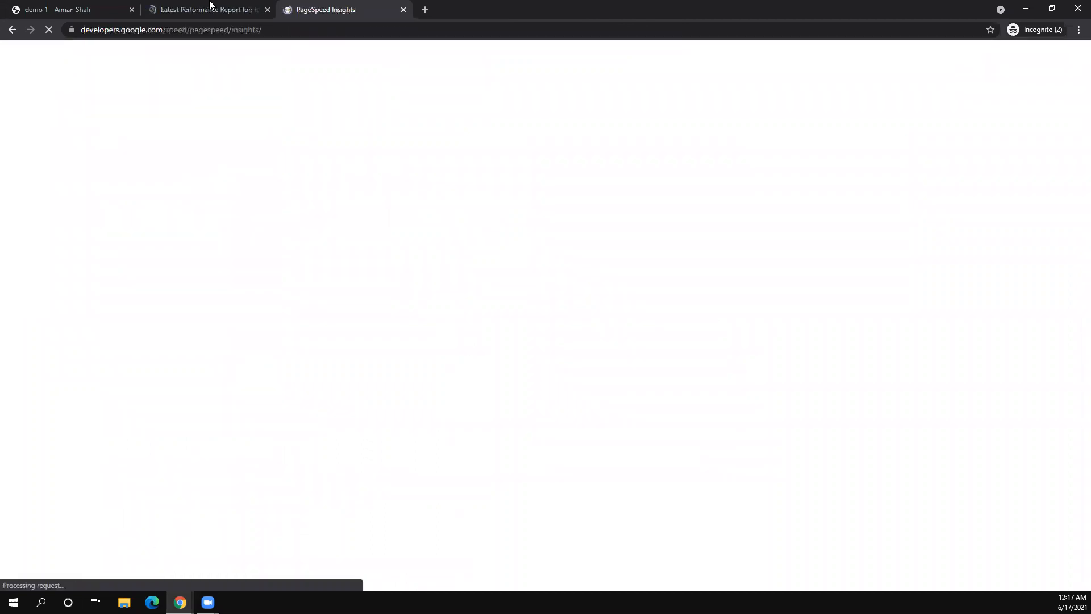
click(209, 7)
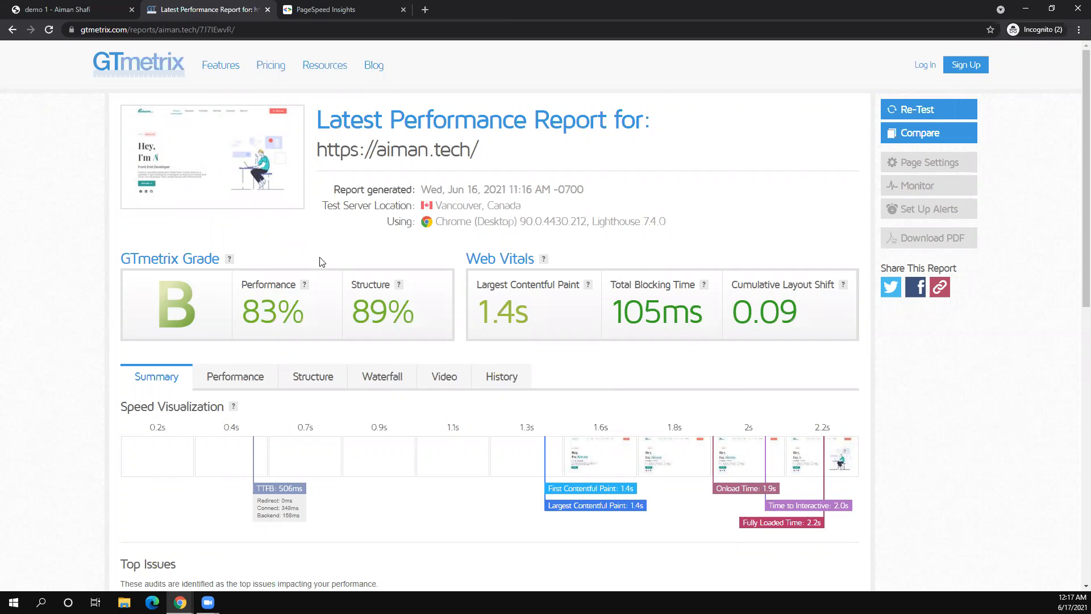
scroll(320, 262, down, 3)
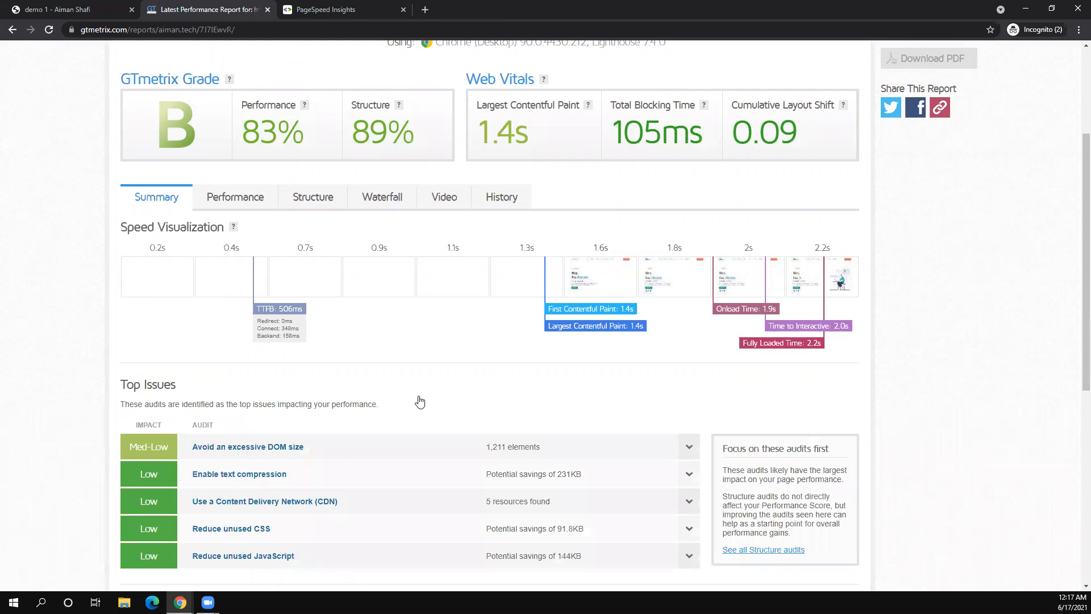
scroll(419, 402, down, 2)
scroll(420, 401, down, 3)
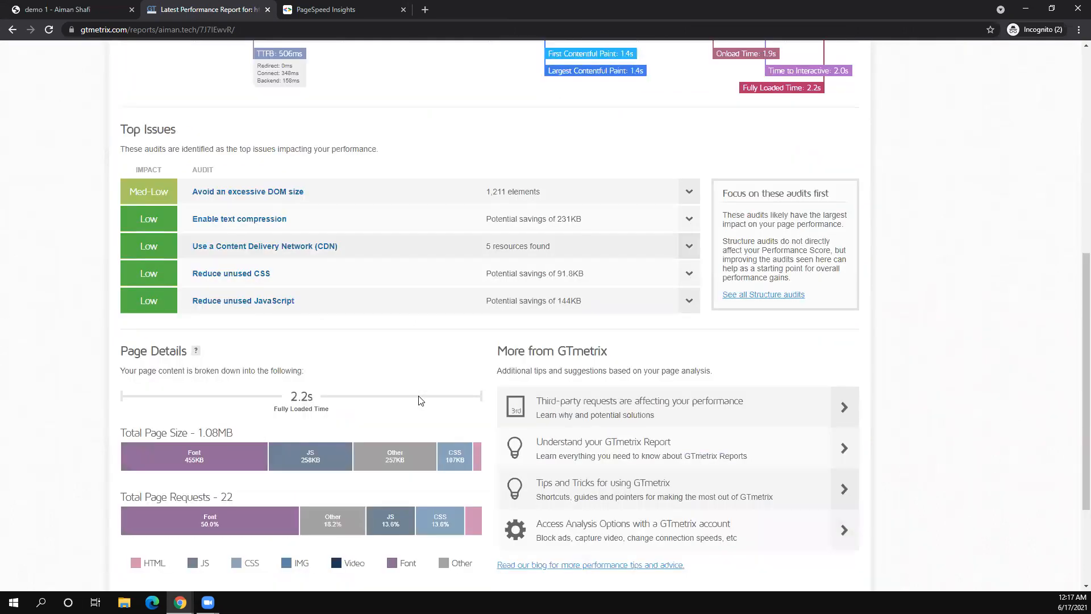
scroll(421, 401, up, 8)
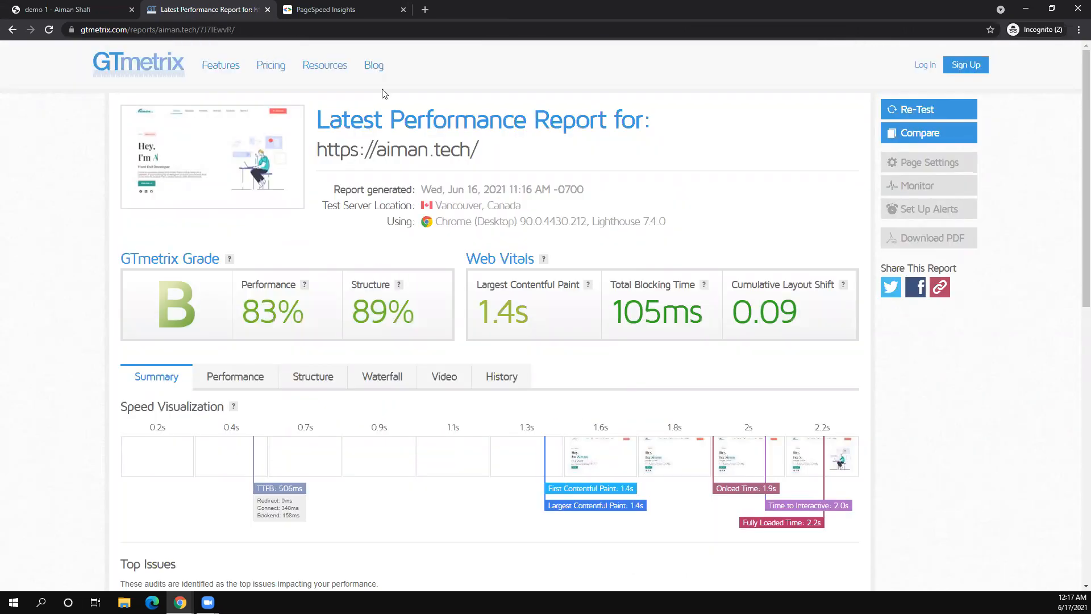
key(ctrl+Tab)
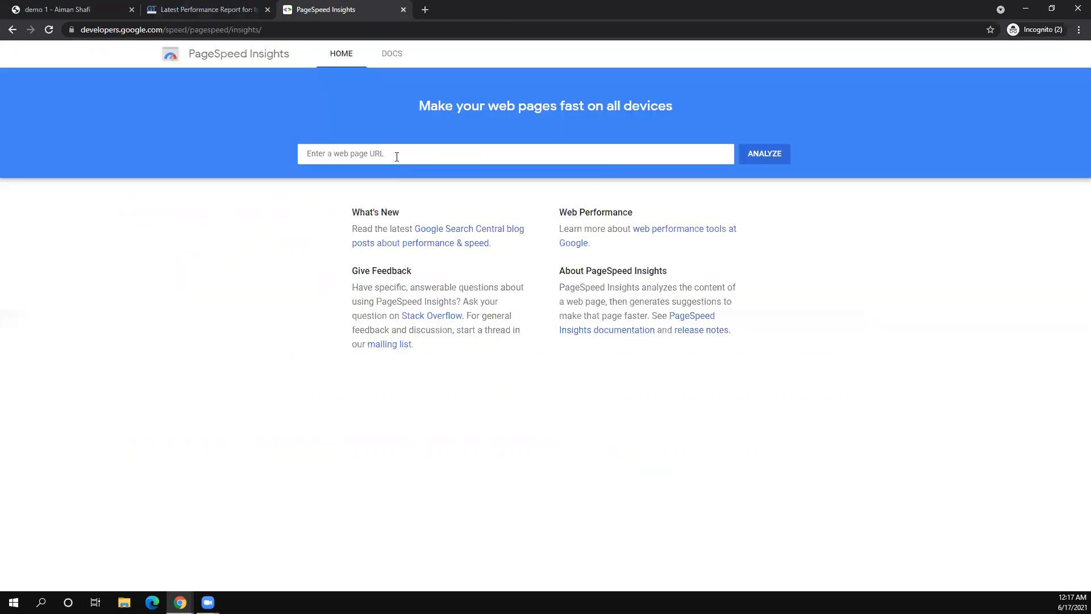
click(397, 157)
text(https://aiman.tech/)
click(749, 159)
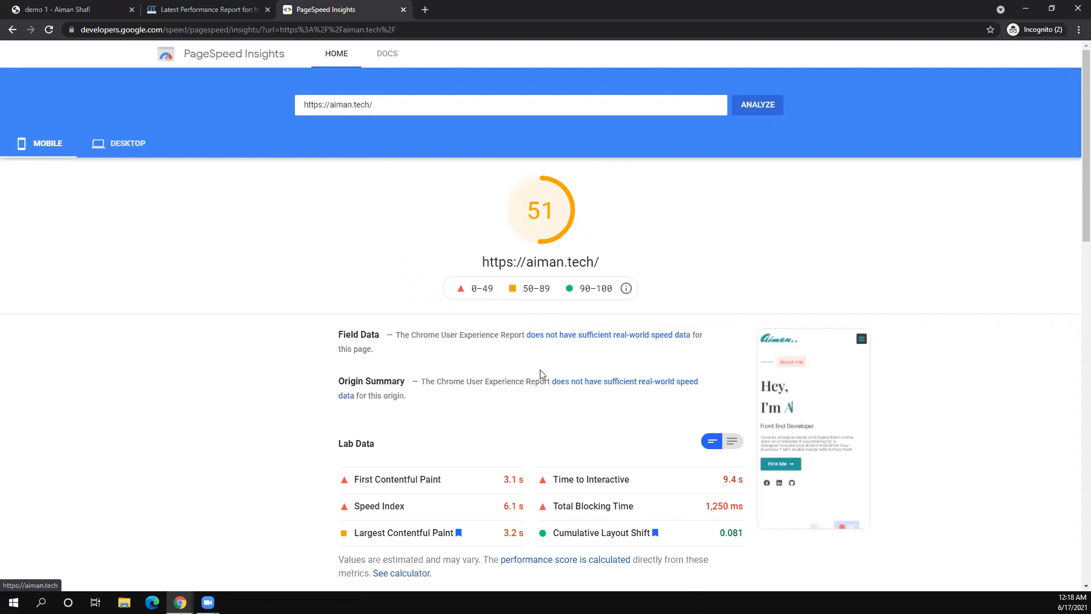
- Compare desktop and mobile results (mobile 51), then switch to the Bulk Optimize window
click(127, 145)
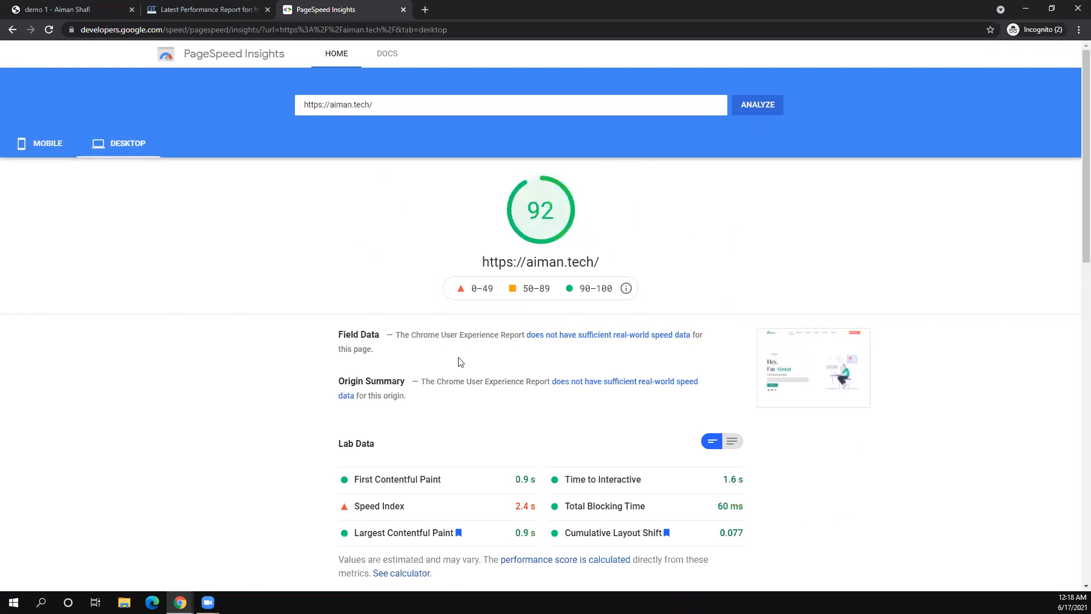
scroll(460, 361, down, 3)
scroll(341, 312, up, 4)
click(45, 149)
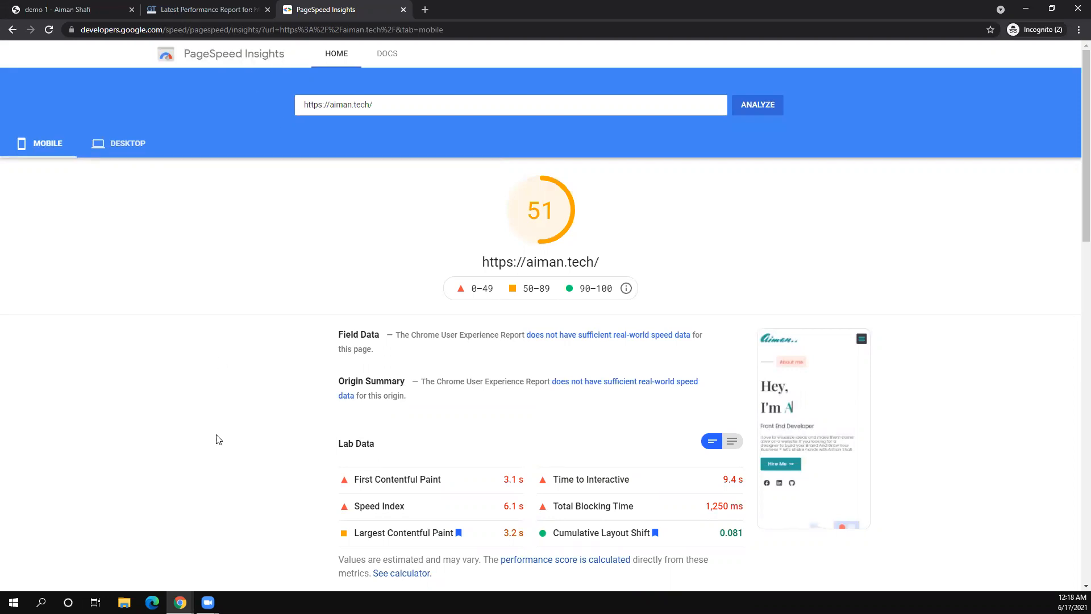
click(180, 602)
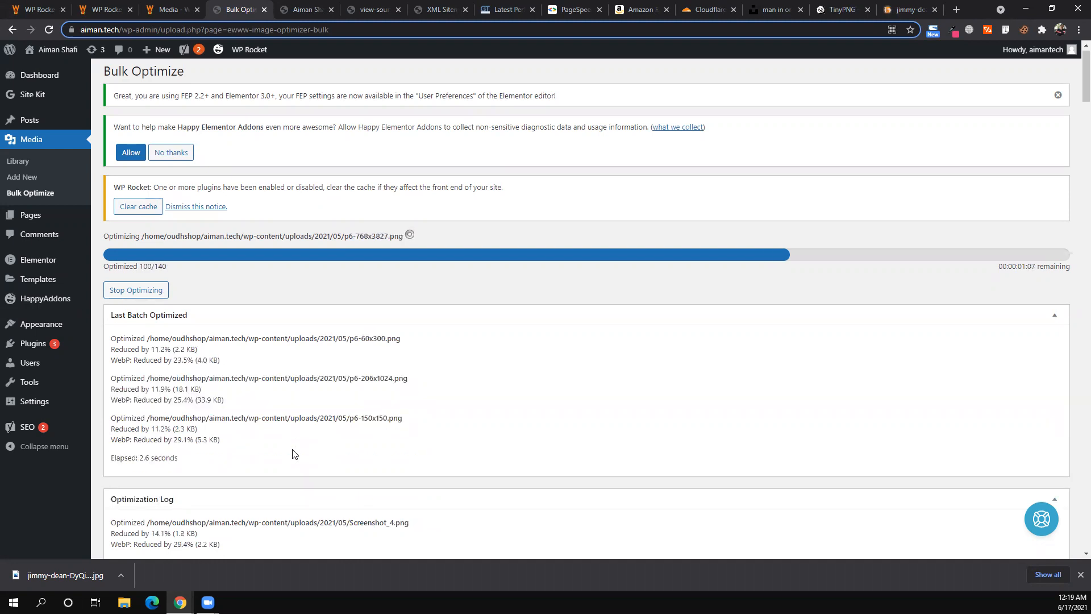
- Stop bulk optimization at 101 of 140 images and close the PageSpeed, Amazon and other extra tabs
click(124, 291)
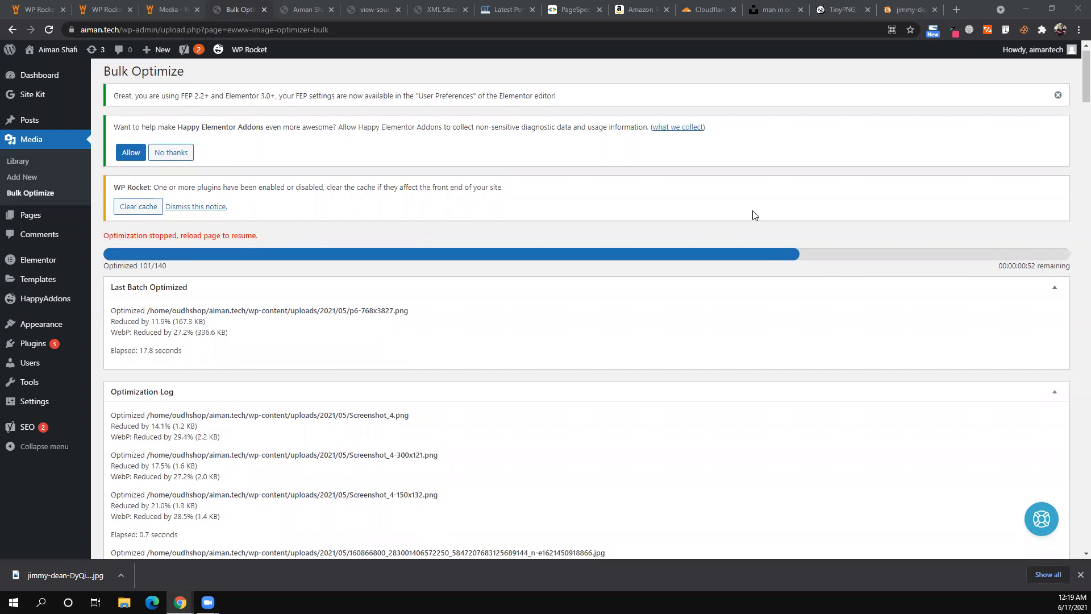
click(600, 12)
click(600, 12)
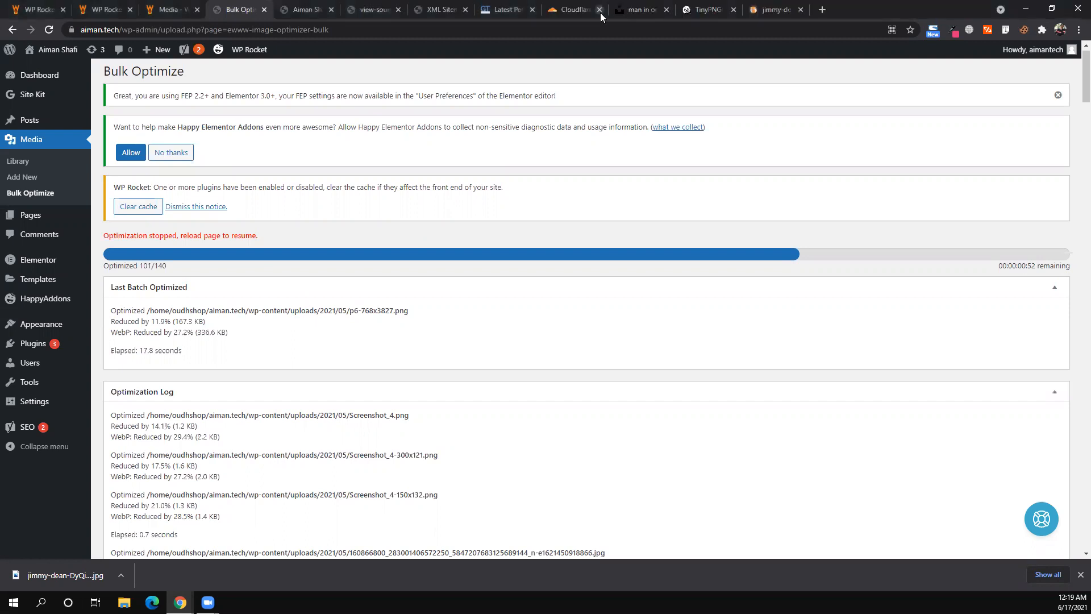
click(600, 12)
click(600, 12)
click(600, 13)
click(600, 13)
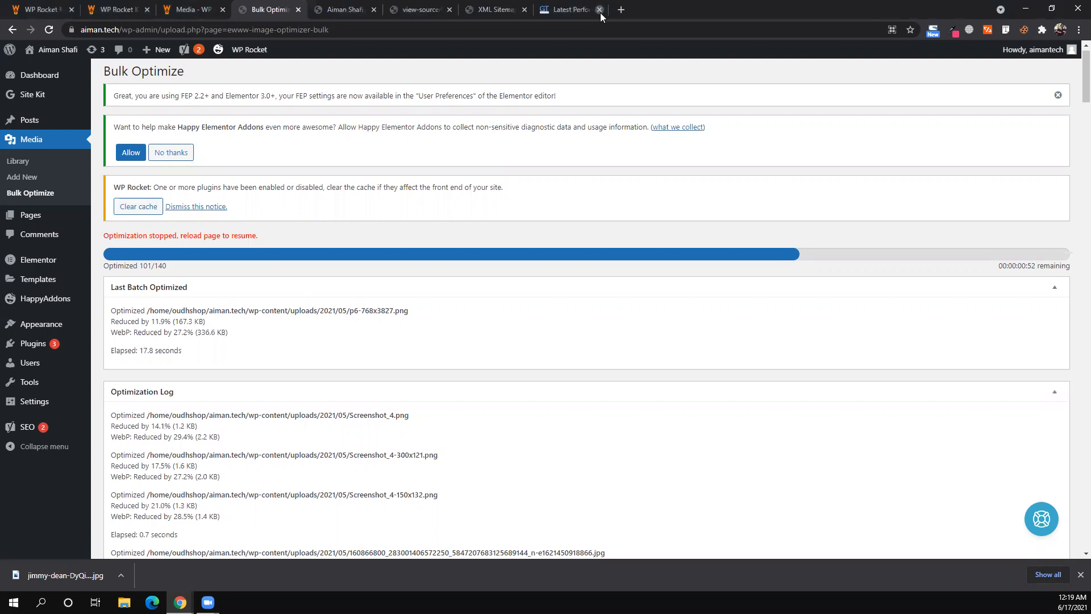
click(600, 13)
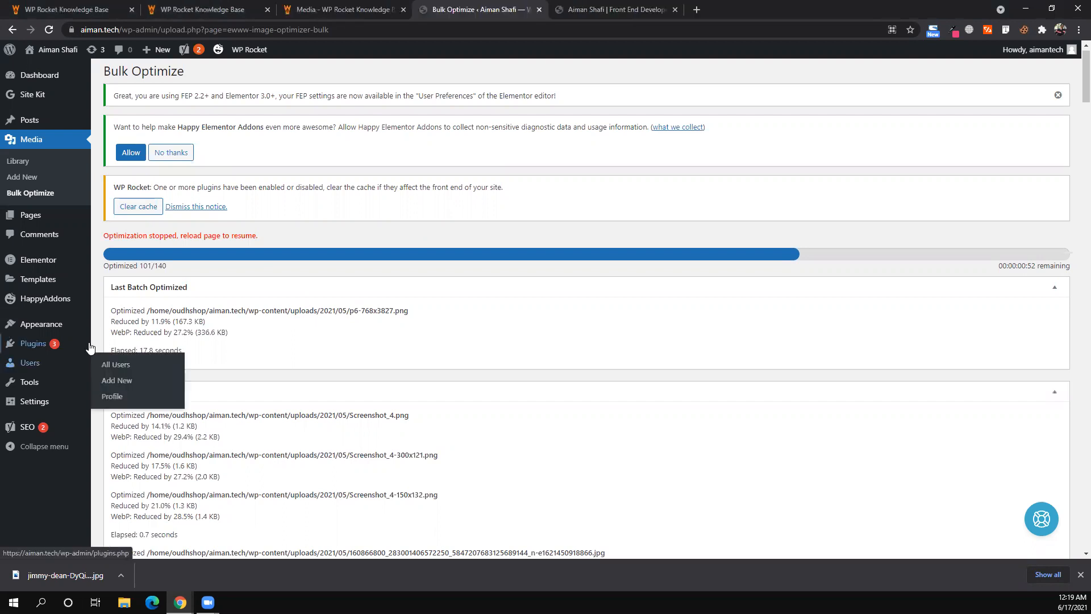
- Deactivate WP Rocket 3.7.4 from Installed Plugins, giving Other as the feedback reason
mouse_move(36, 346)
click(113, 353)
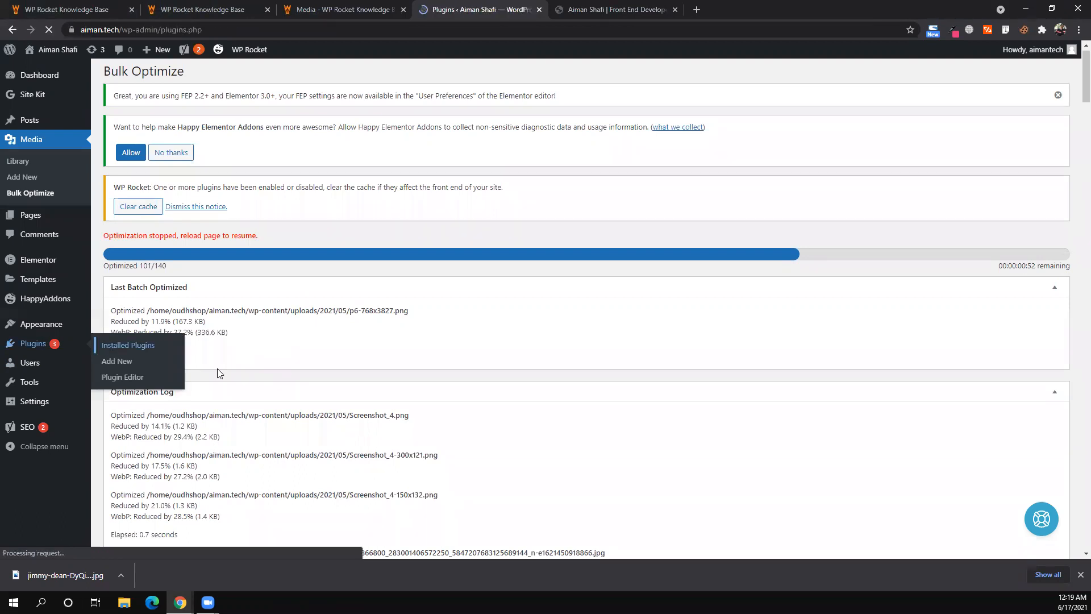
scroll(237, 378, down, 2)
scroll(237, 378, down, 3)
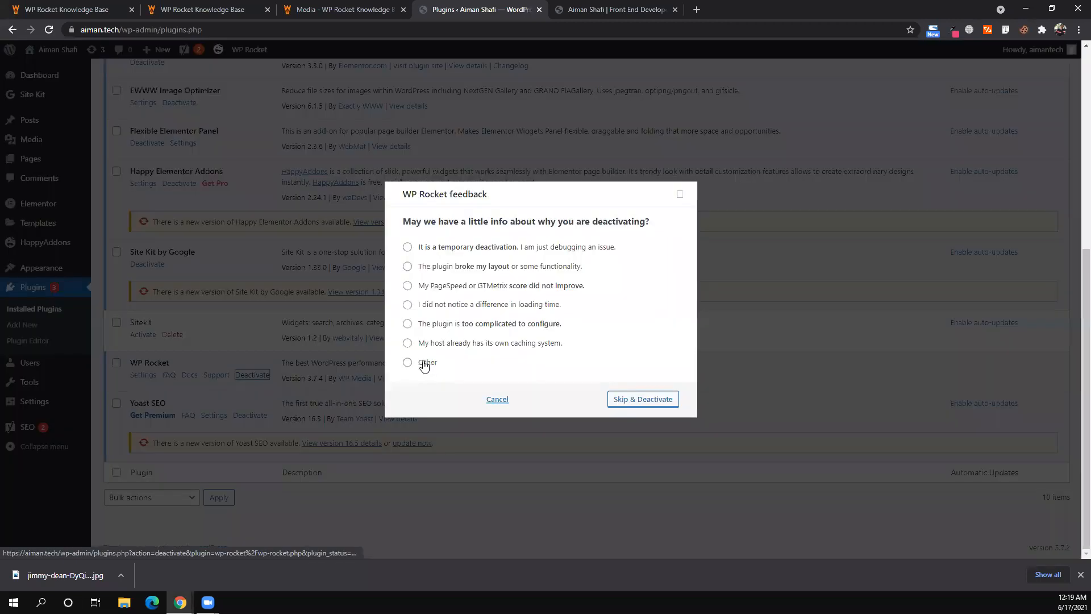
click(428, 362)
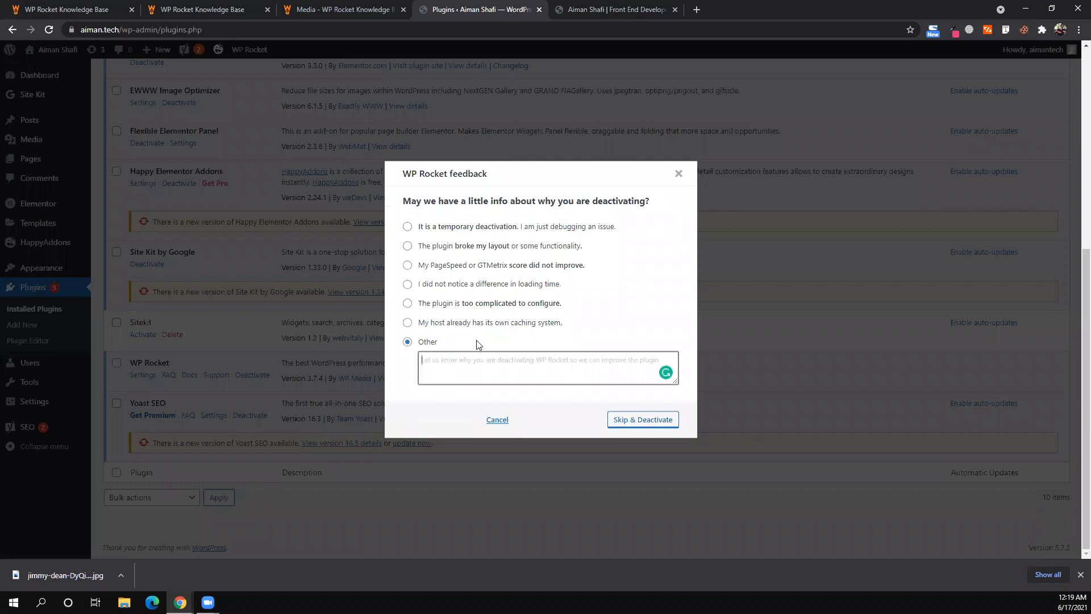
click(641, 425)
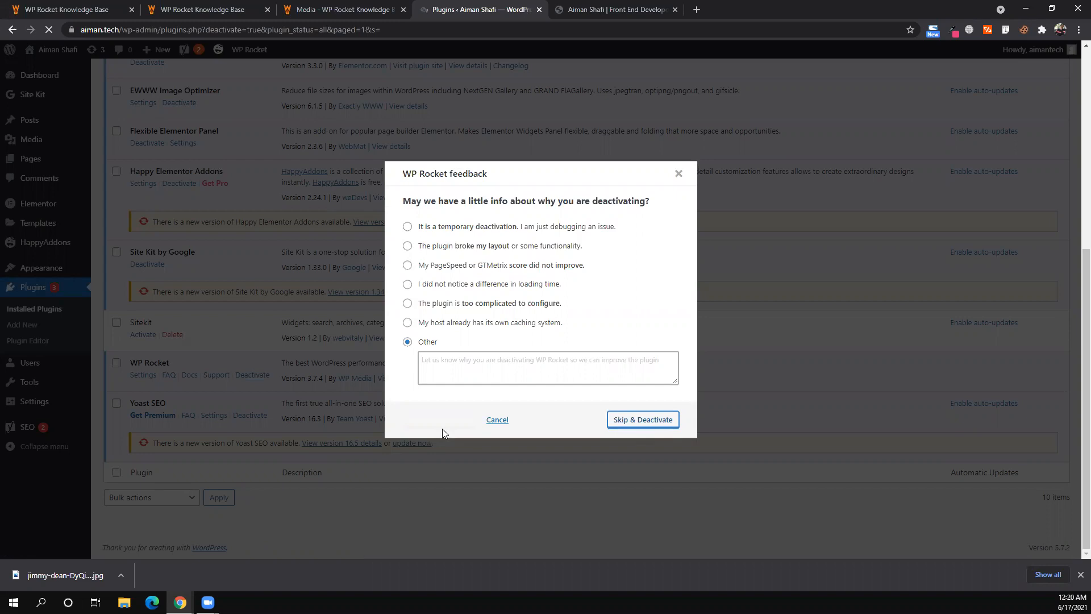
scroll(212, 423, down, 5)
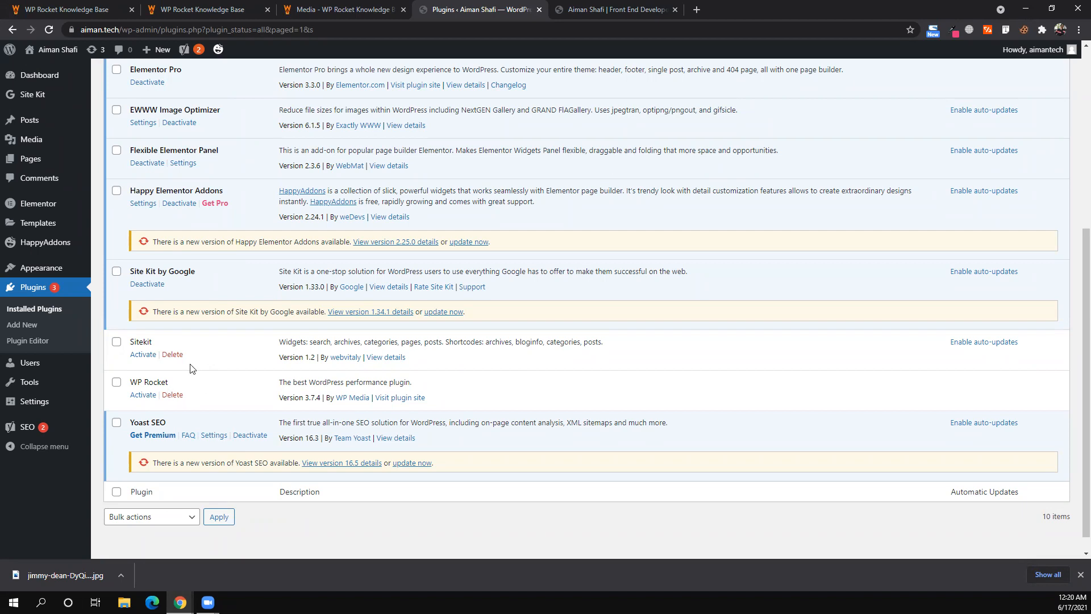
- Visit nitropack.io in a new tab and click Get started to reach the pricing plans
click(696, 9)
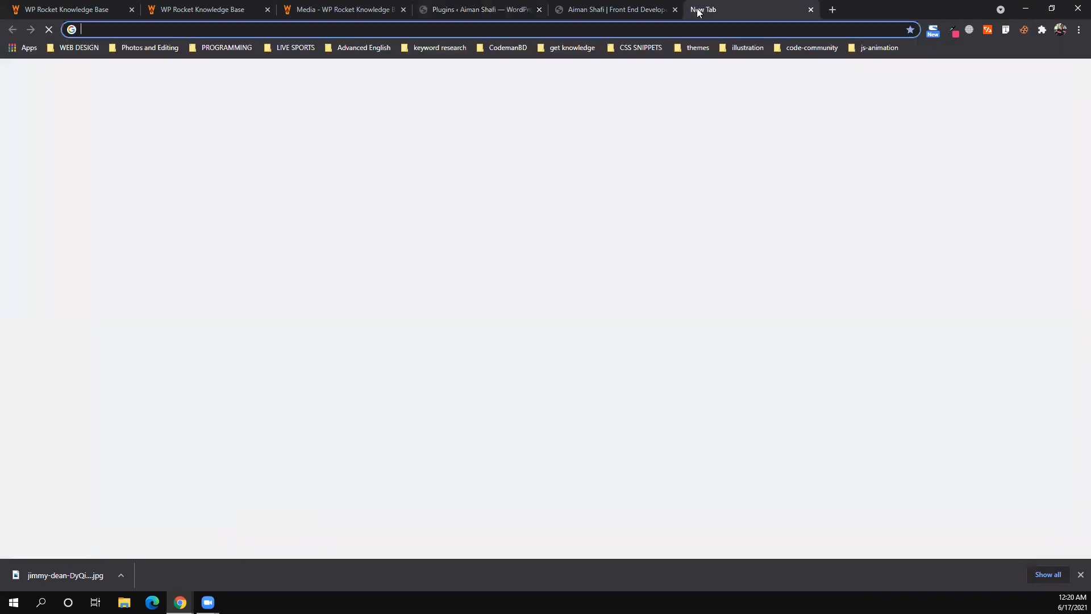
text(nitro)
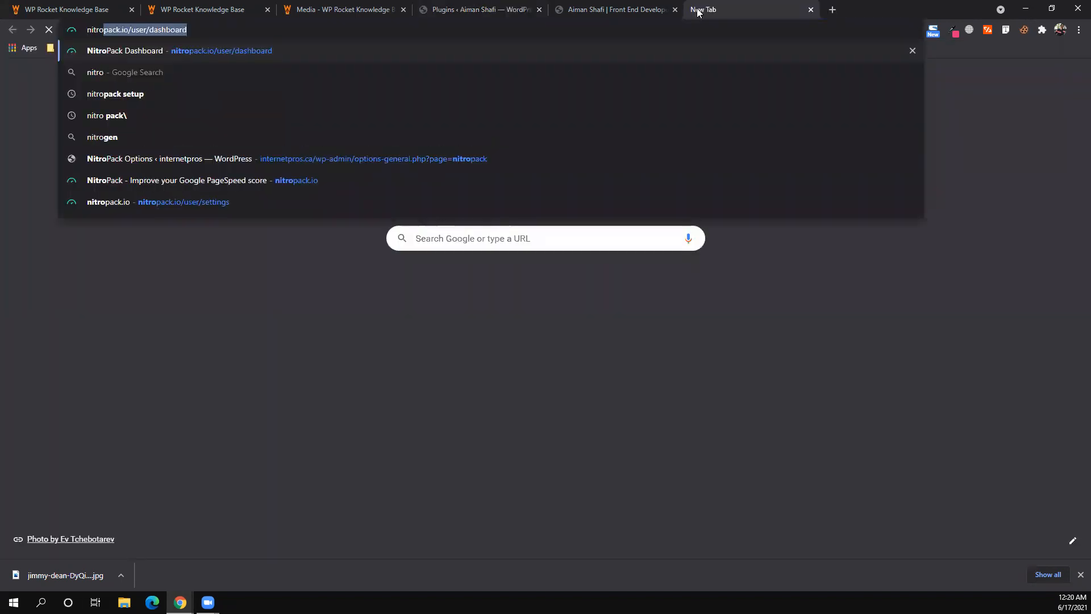
text(pack.io)
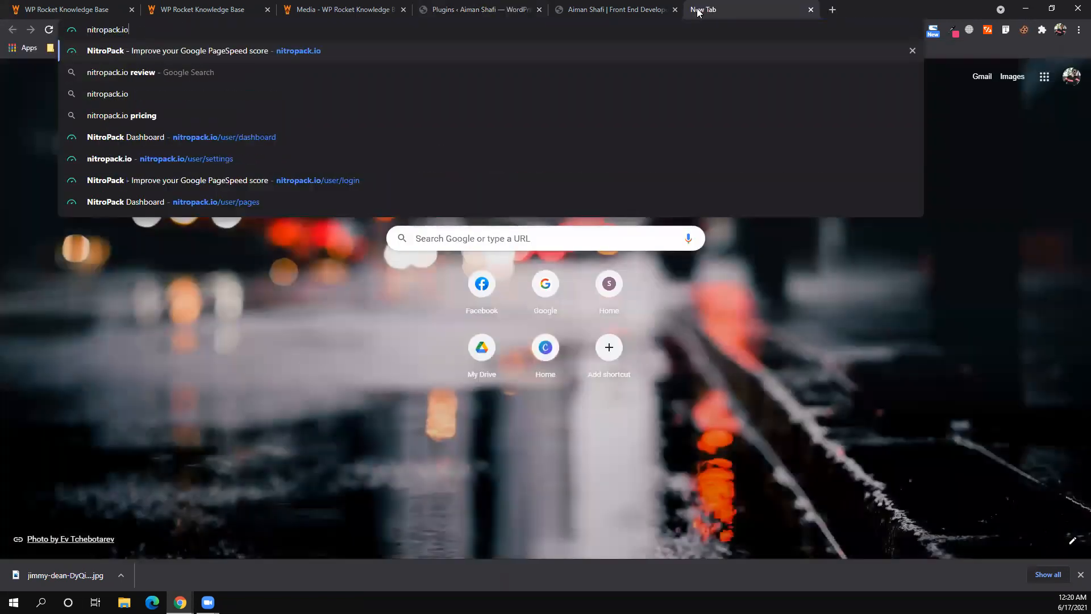
key(Return)
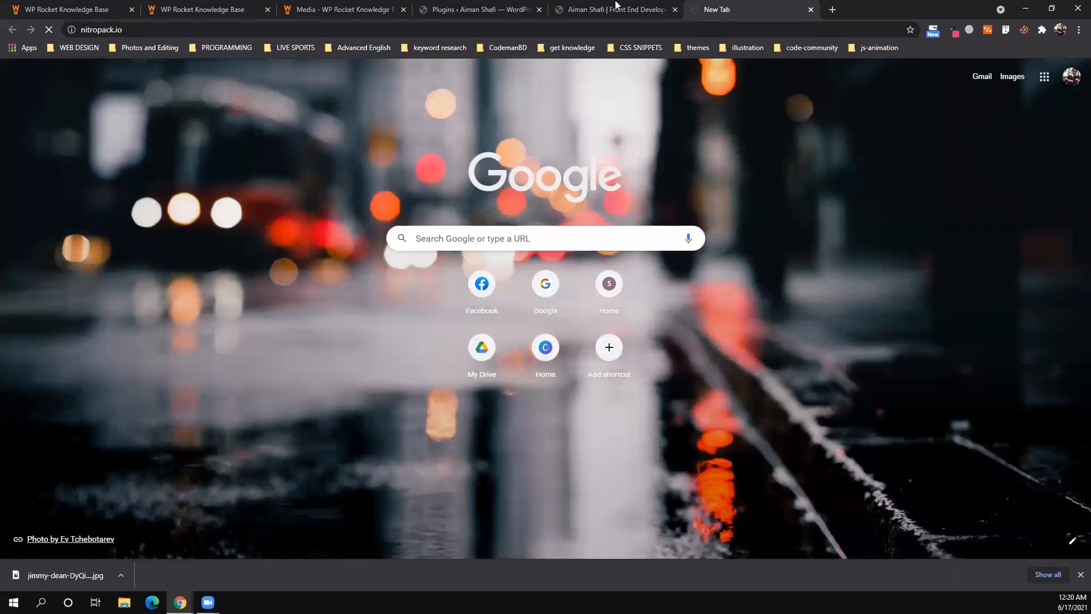
key(ctrl+shift+Tab)
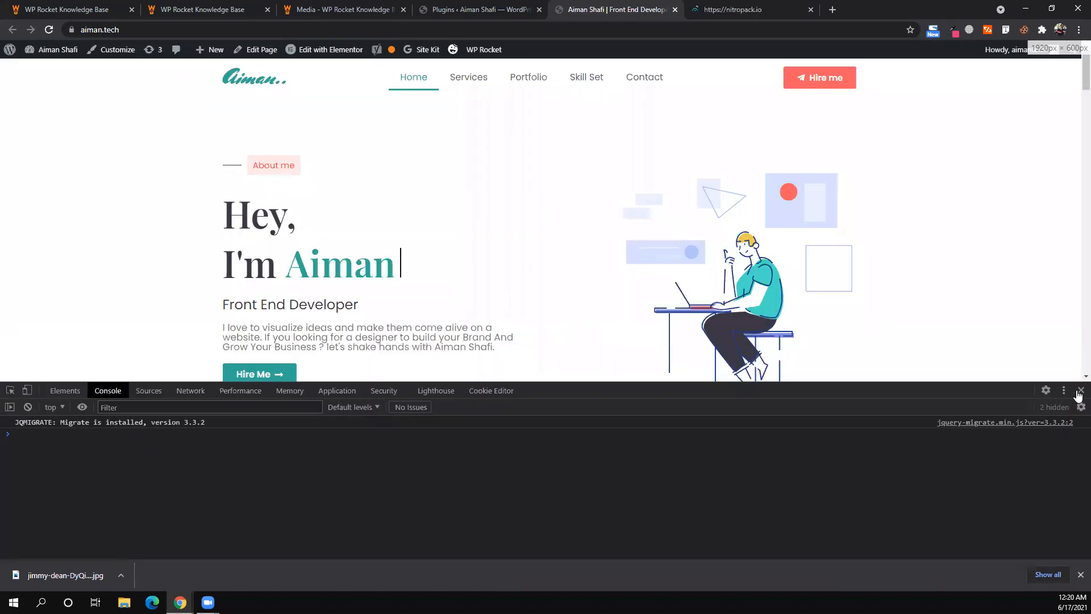
click(736, 9)
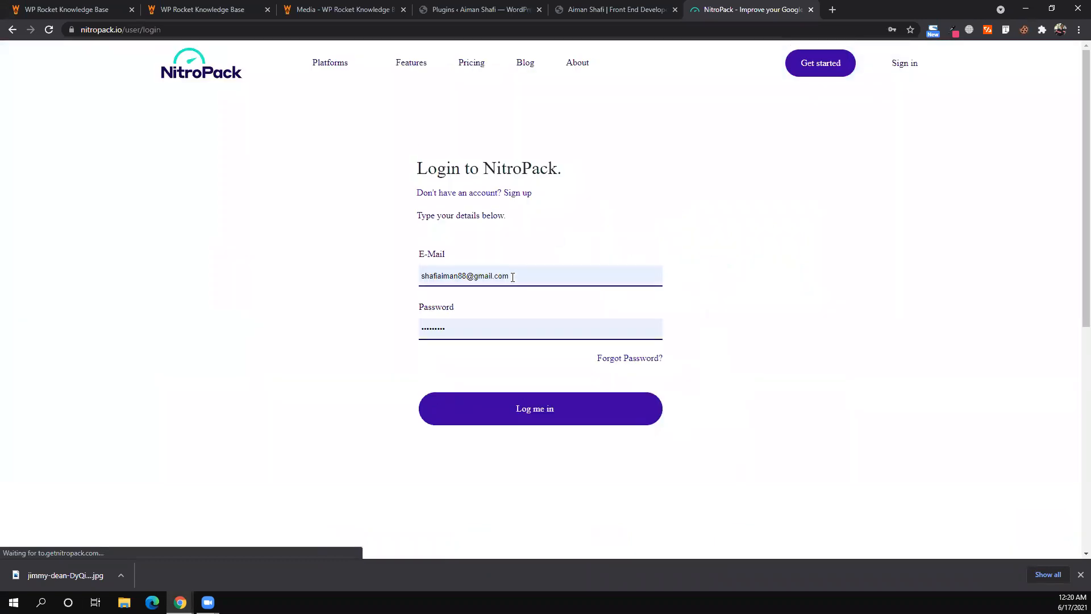
click(787, 68)
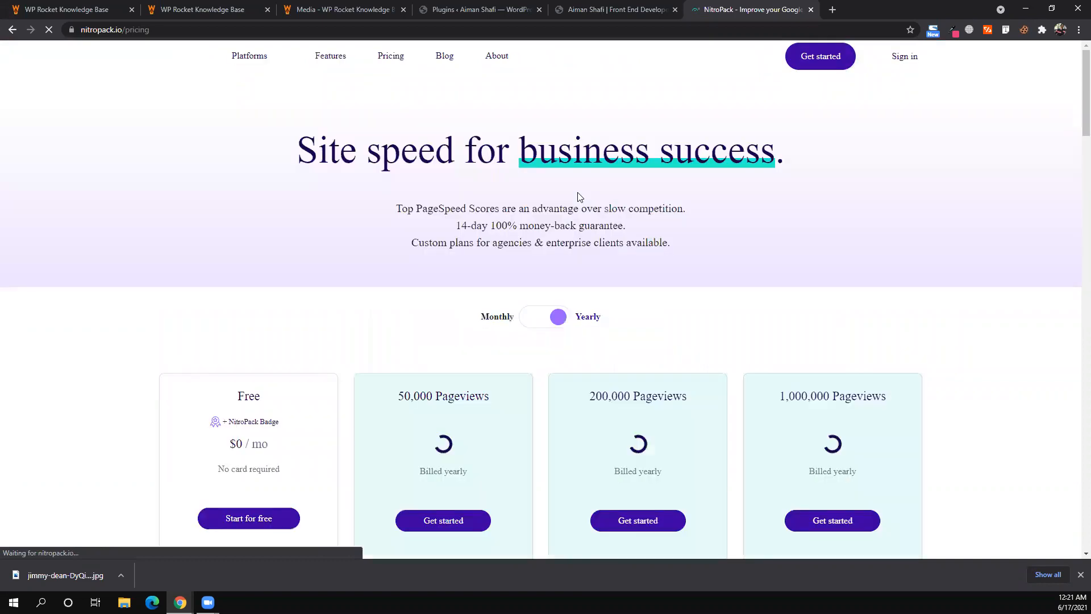
- Highlight the Free plan's limits: 1 website, 5,000 pageviews, 1 GB CDN bandwidth, global CDN
scroll(580, 197, down, 3)
scroll(578, 197, down, 1)
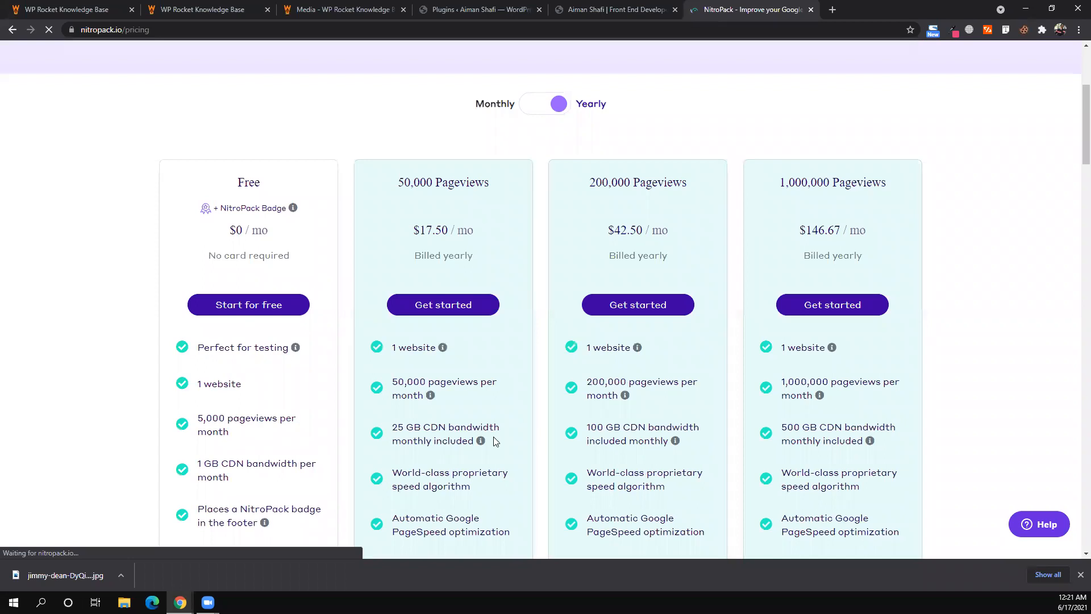
scroll(250, 106, down, 1)
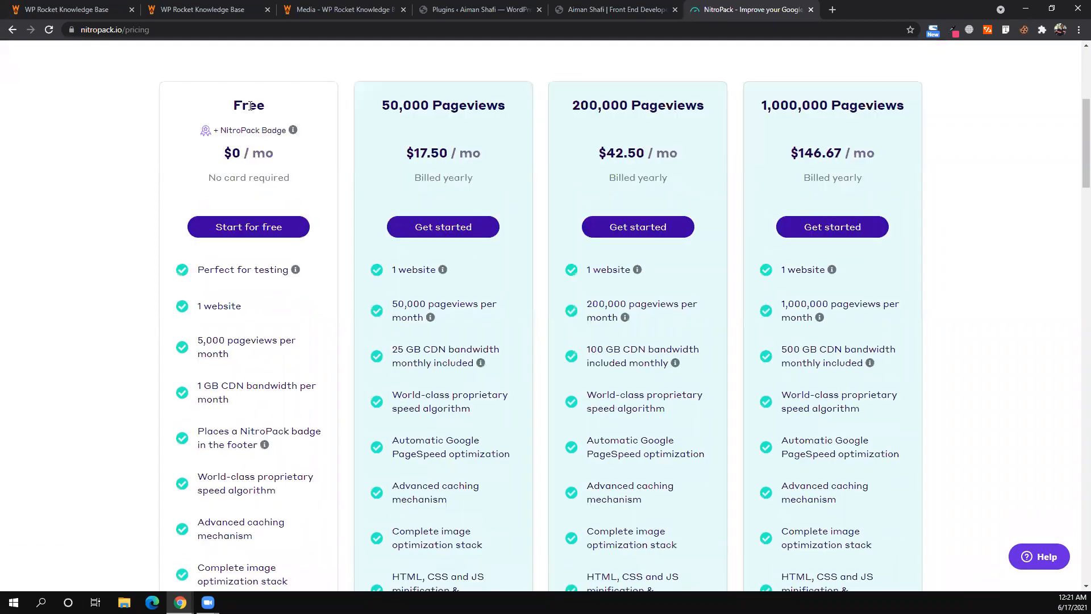
double_click(250, 106)
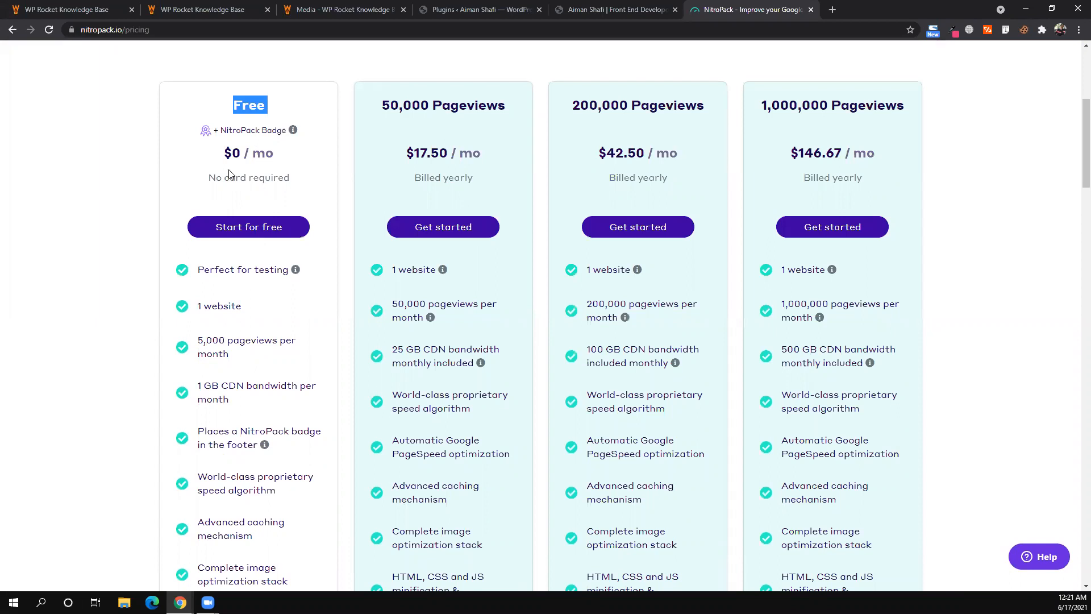
click(186, 355)
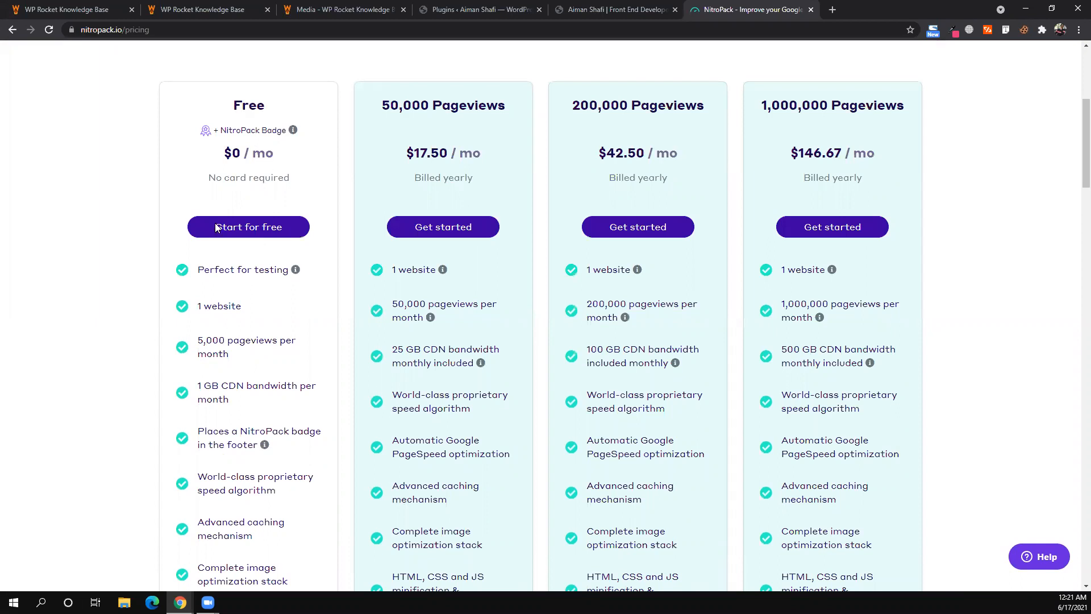
scroll(225, 196, down, 1)
double_click(224, 208)
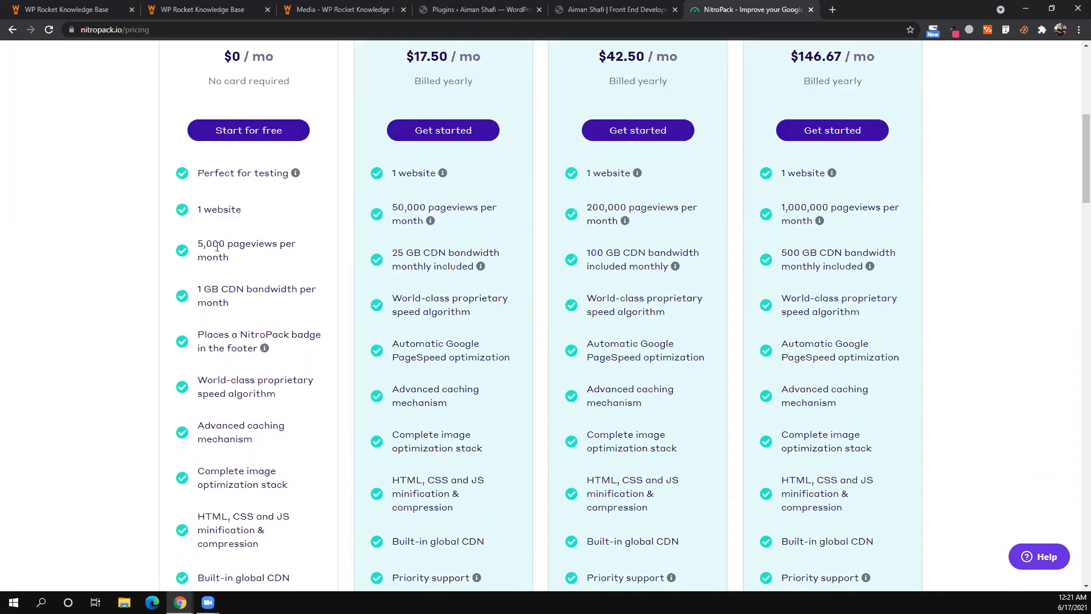
double_click(218, 246)
triple_click(212, 284)
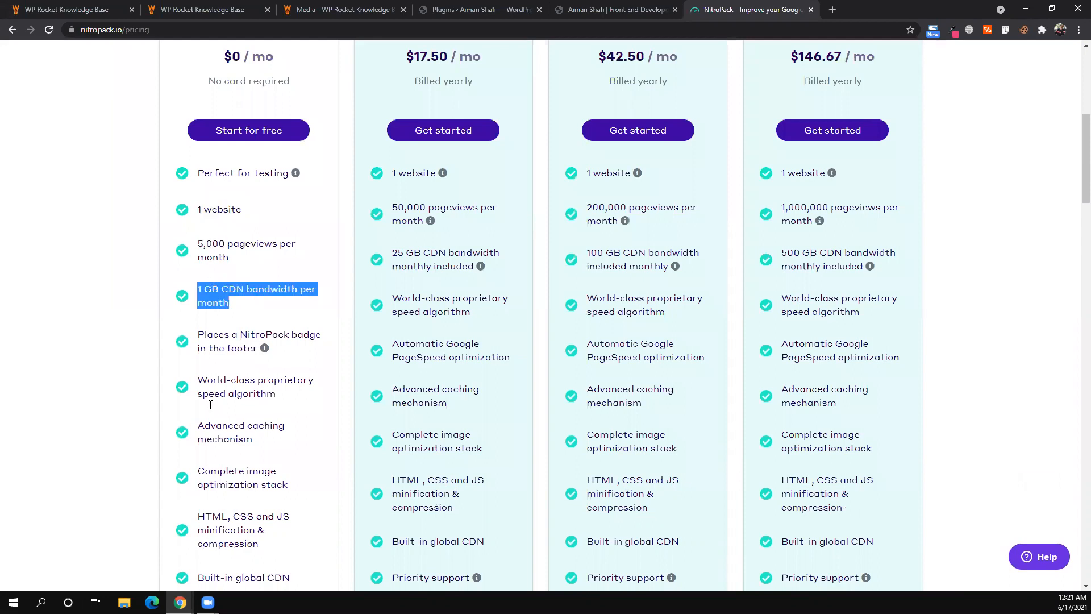
scroll(253, 440, down, 2)
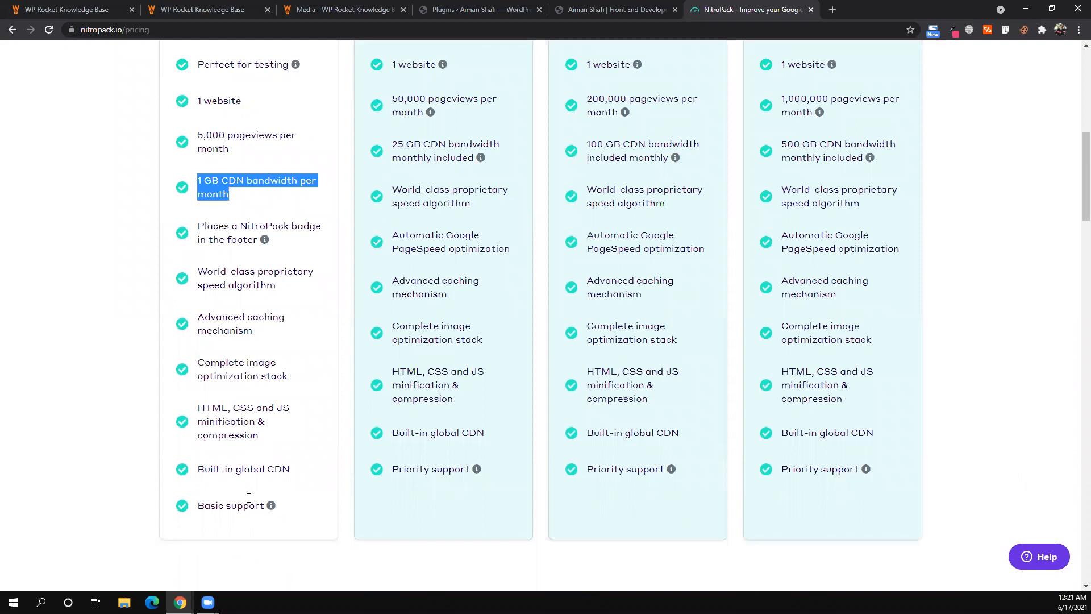
double_click(258, 468)
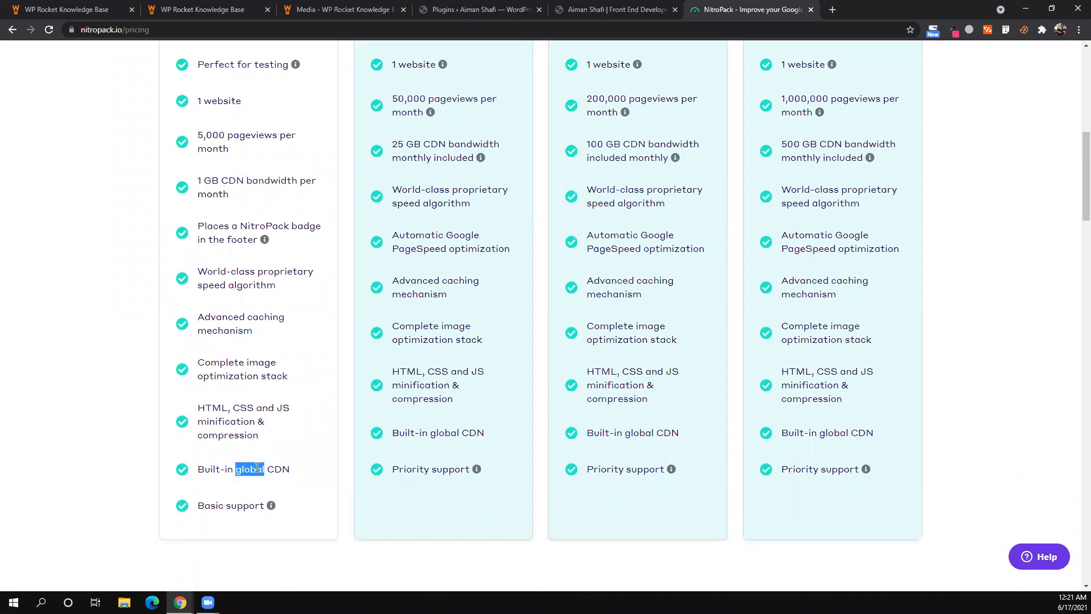
click(379, 412)
- Highlight the paid plan's 50,000 pageviews and 25 GB CDN bandwidth for comparison
scroll(417, 308, up, 4)
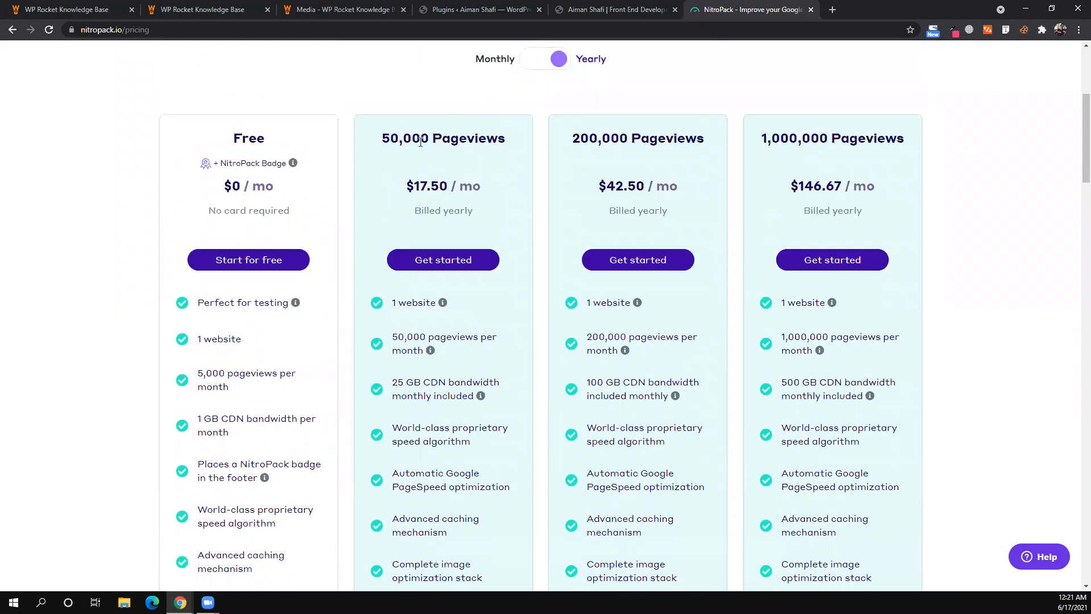
double_click(420, 143)
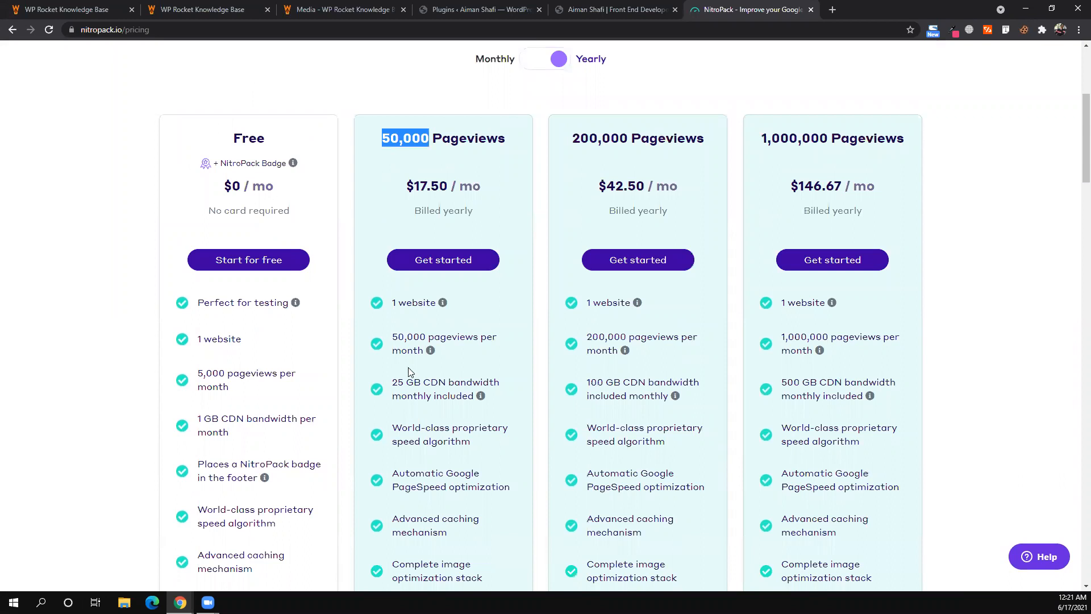
double_click(412, 383)
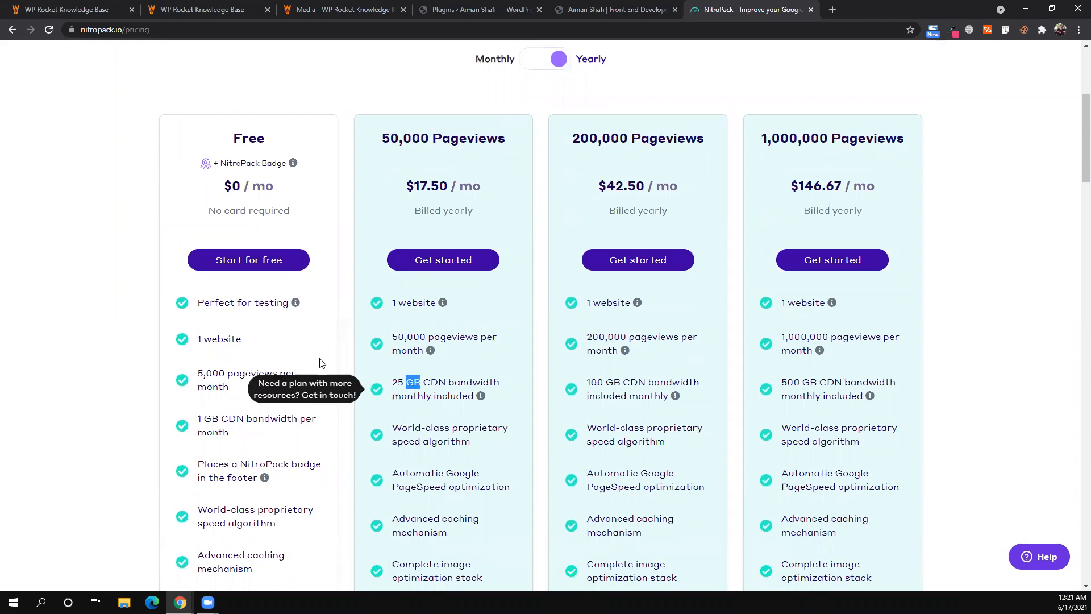
click(302, 352)
scroll(302, 352, down, 2)
scroll(279, 267, up, 2)
- Start the free-plan signup and enter the account's first name, last name, e-mail and password
click(276, 262)
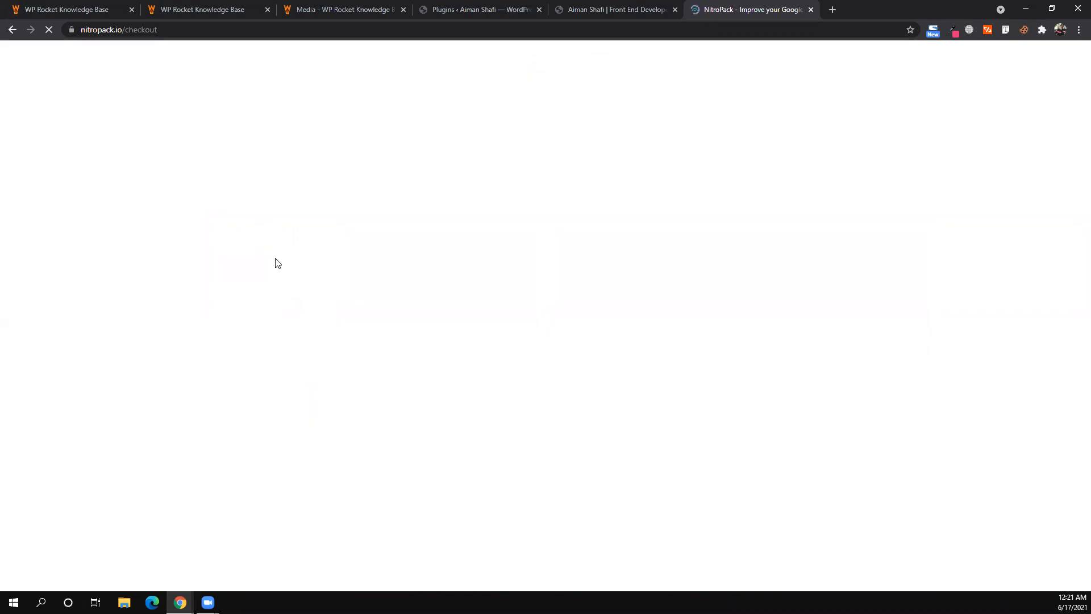
scroll(273, 255, down, 2)
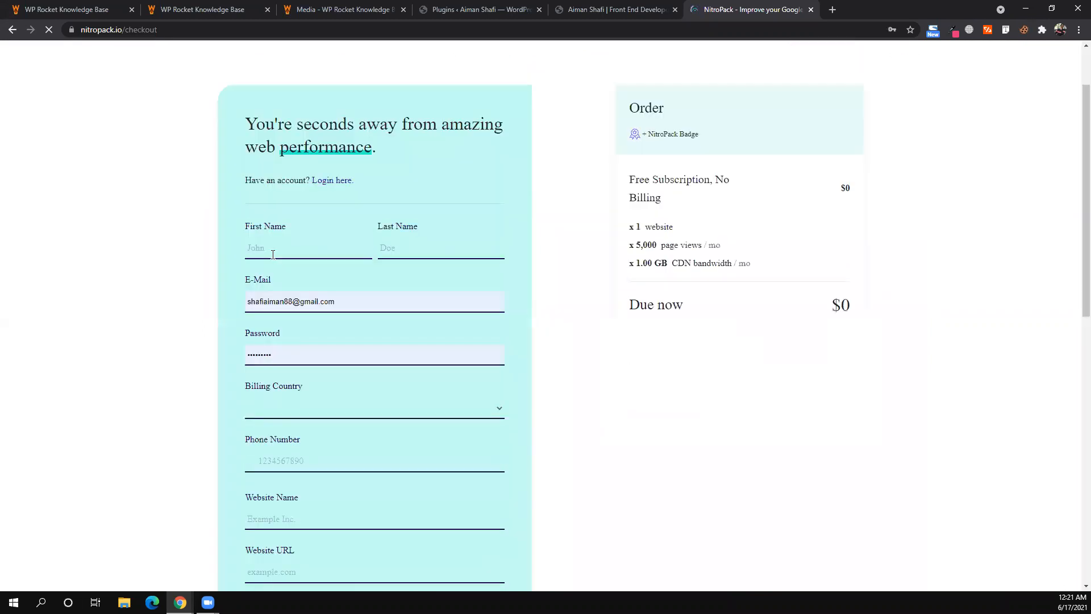
click(273, 254)
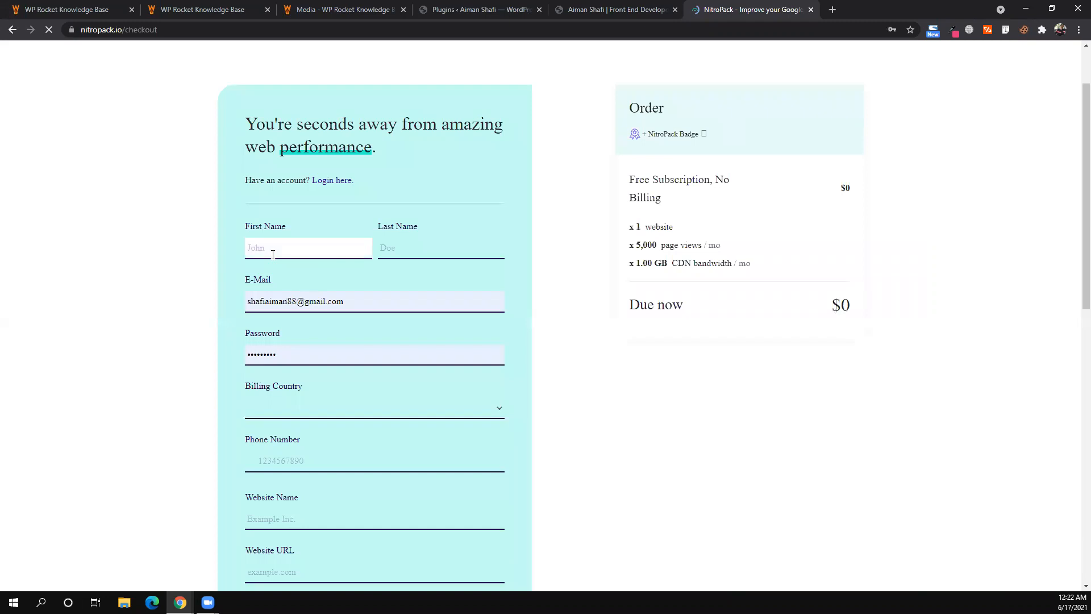
text(Aiman)
key(Tab)
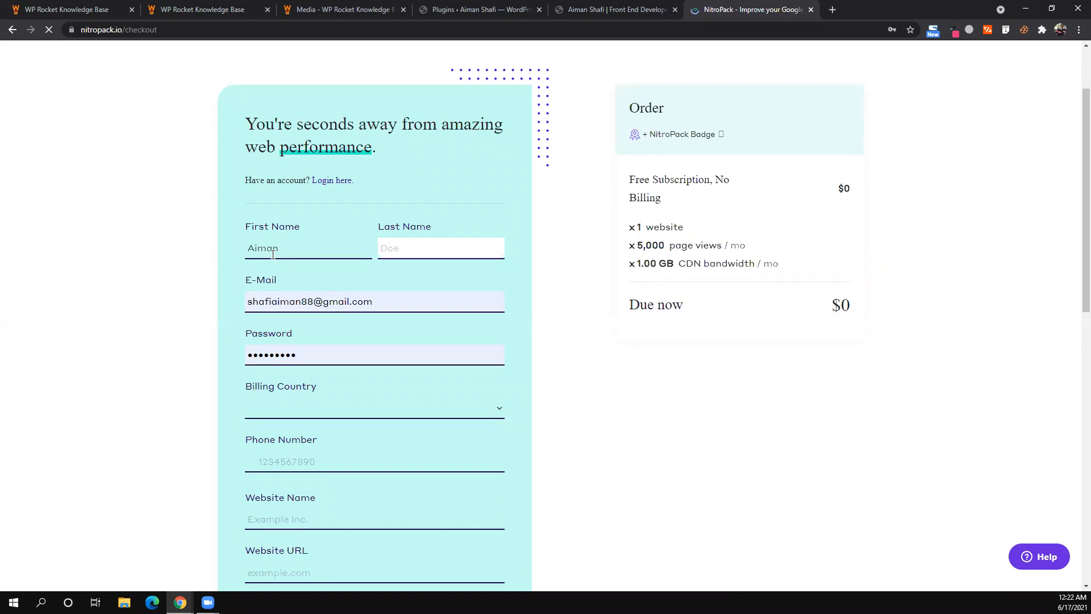
text(AB)
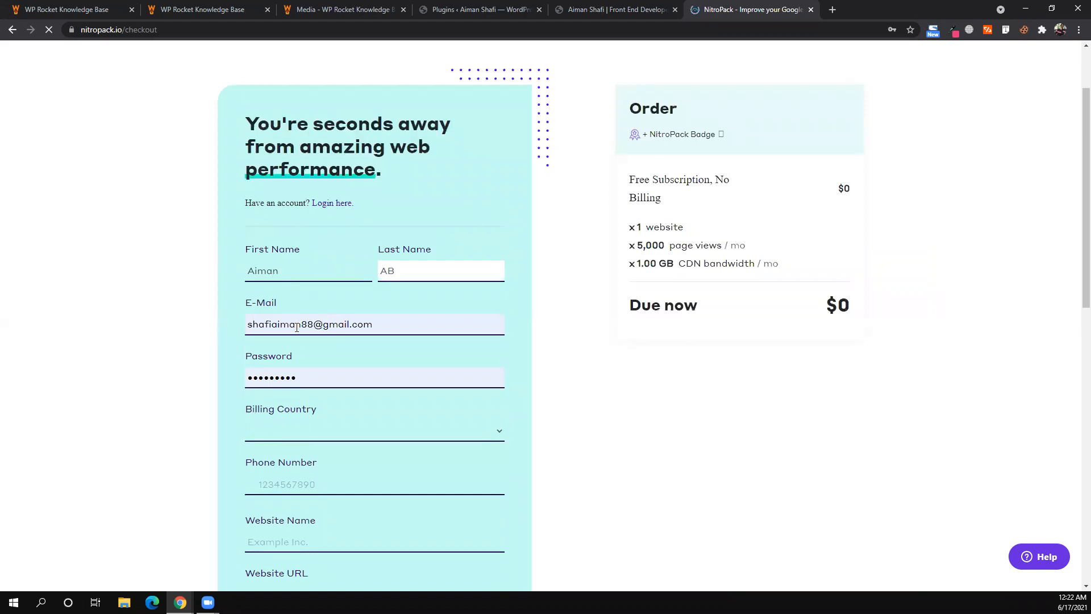
key(Tab)
key(BackSpace)
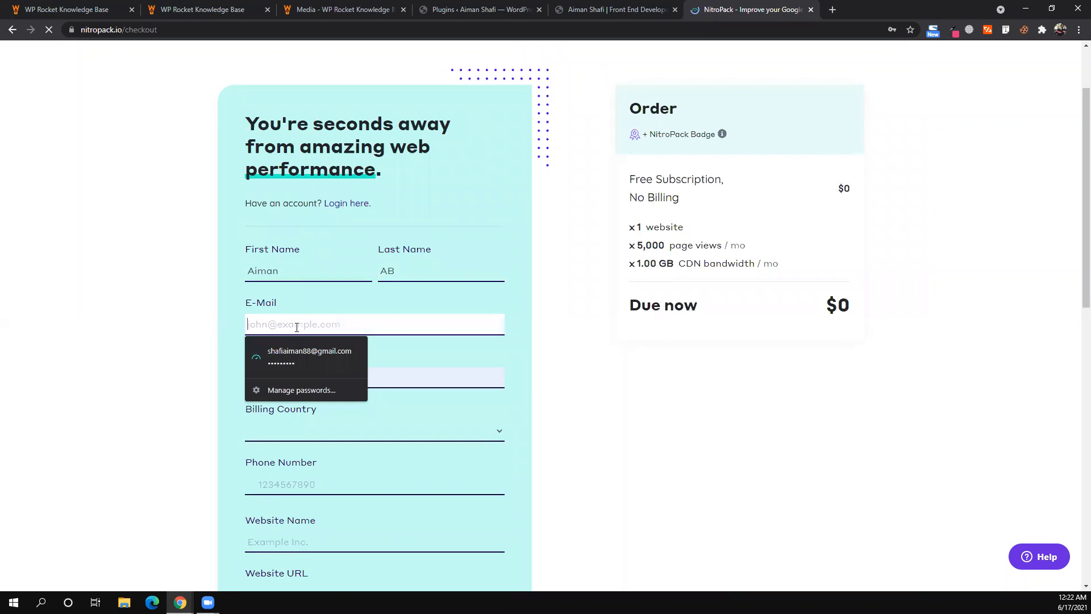
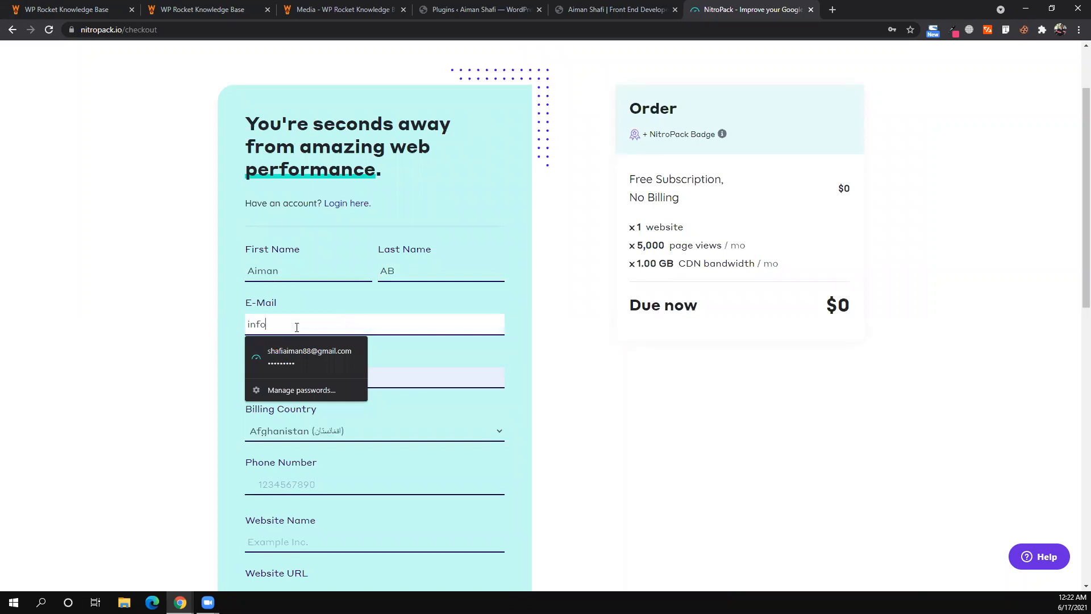
double_click(301, 384)
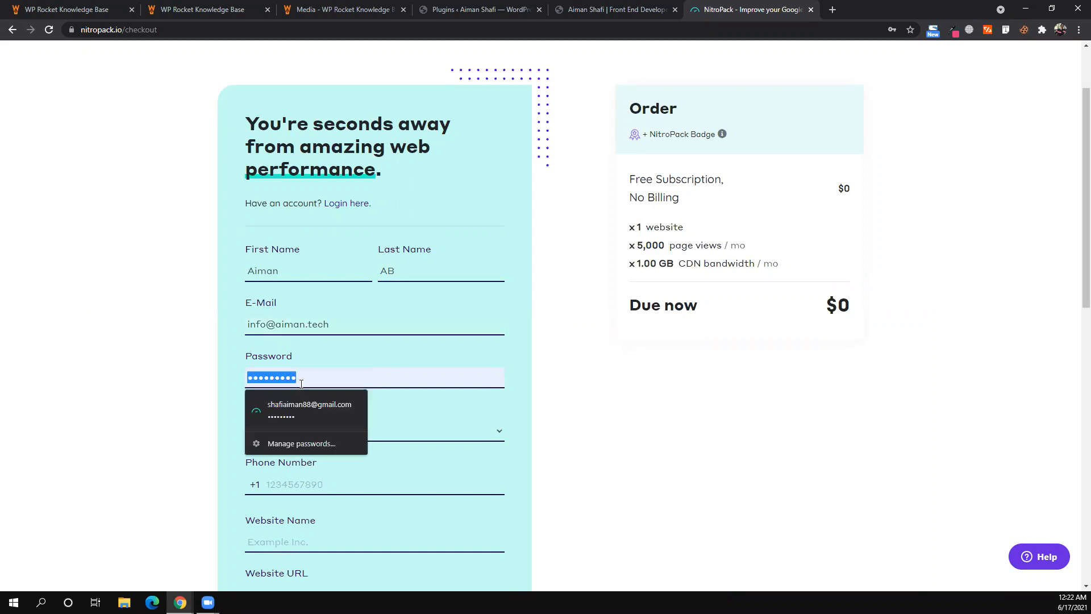
text(a)
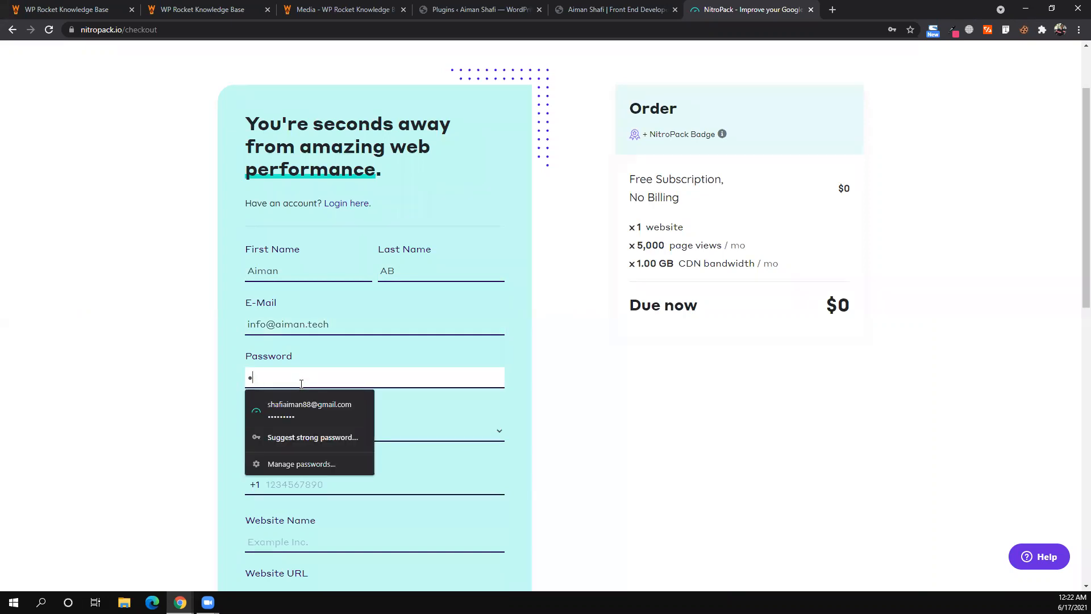
text(xxxxxxxx)
click(318, 288)
- Choose Bangladesh as the billing country and enter the phone number
scroll(308, 286, down, 3)
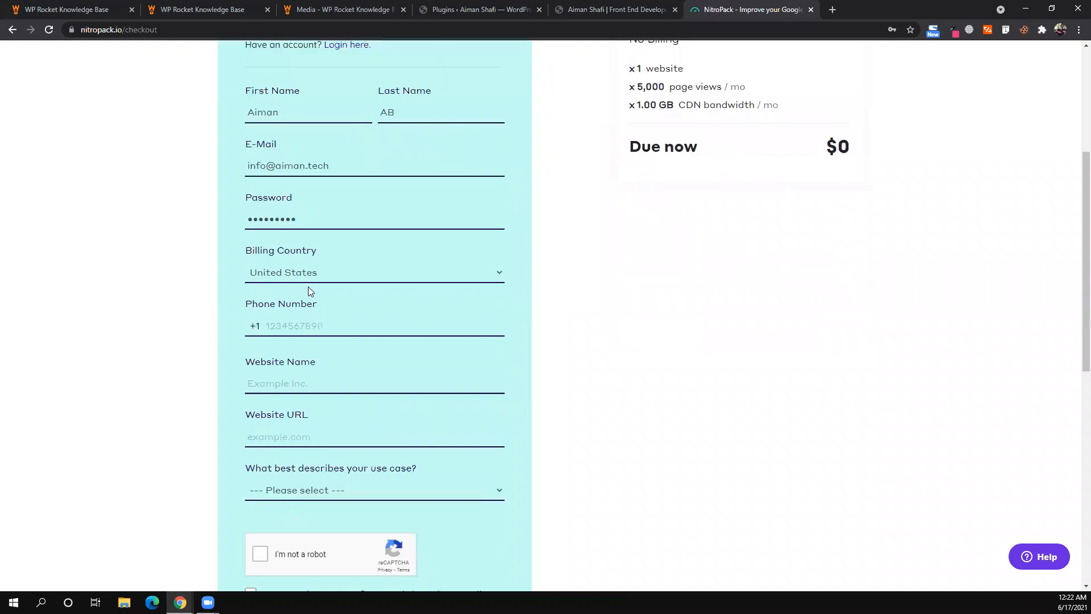
click(308, 288)
key(b)
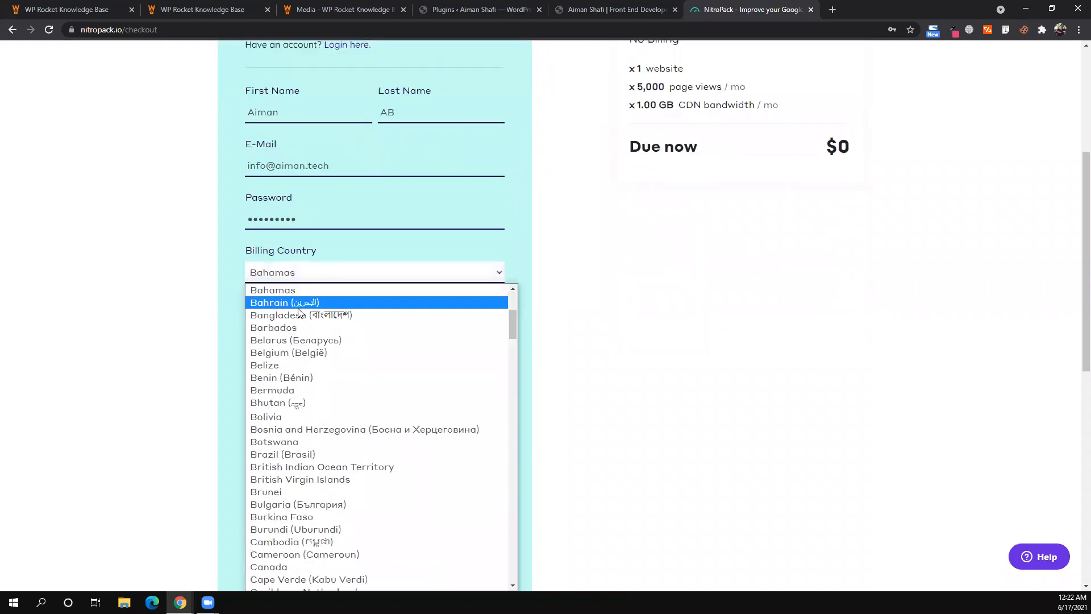
key(Return)
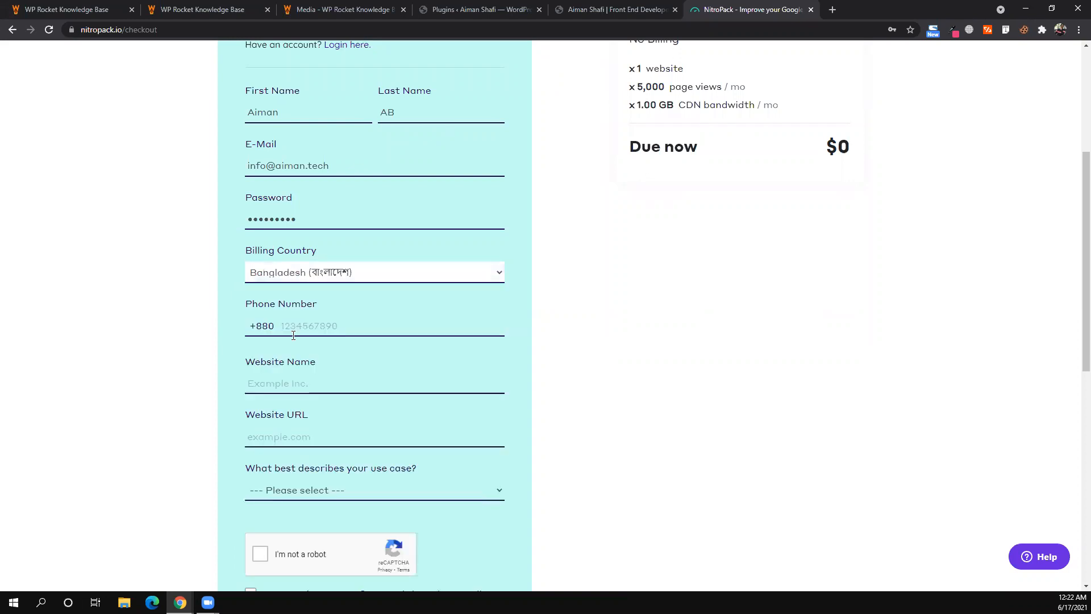
click(293, 336)
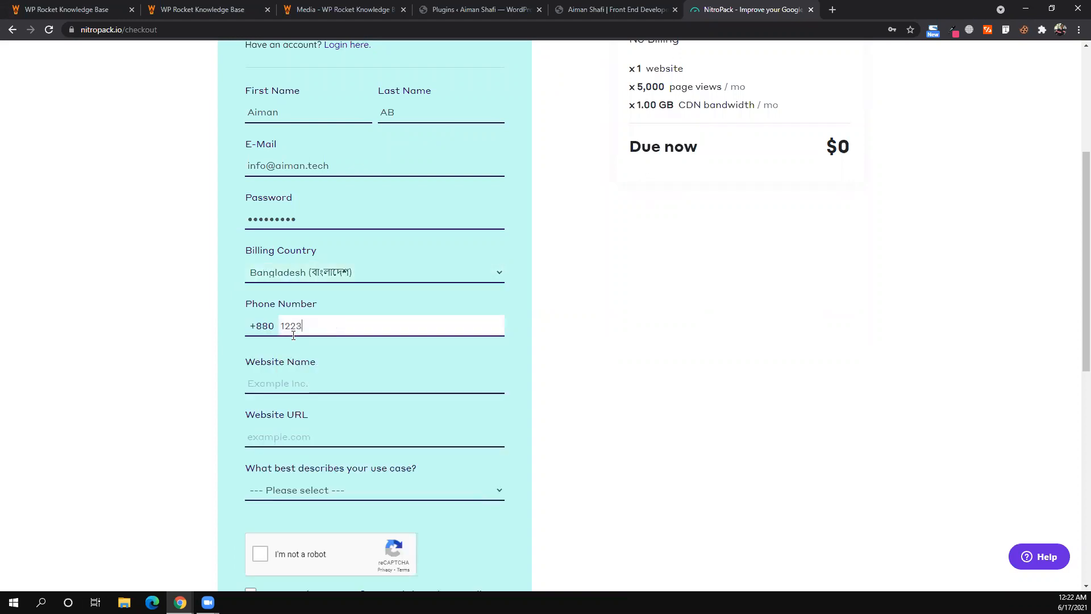
key(Tab)
- Paste the aiman.tech address as the website URL and name the website 'Aiman Tech'
click(550, 2)
right_click(176, 29)
click(206, 92)
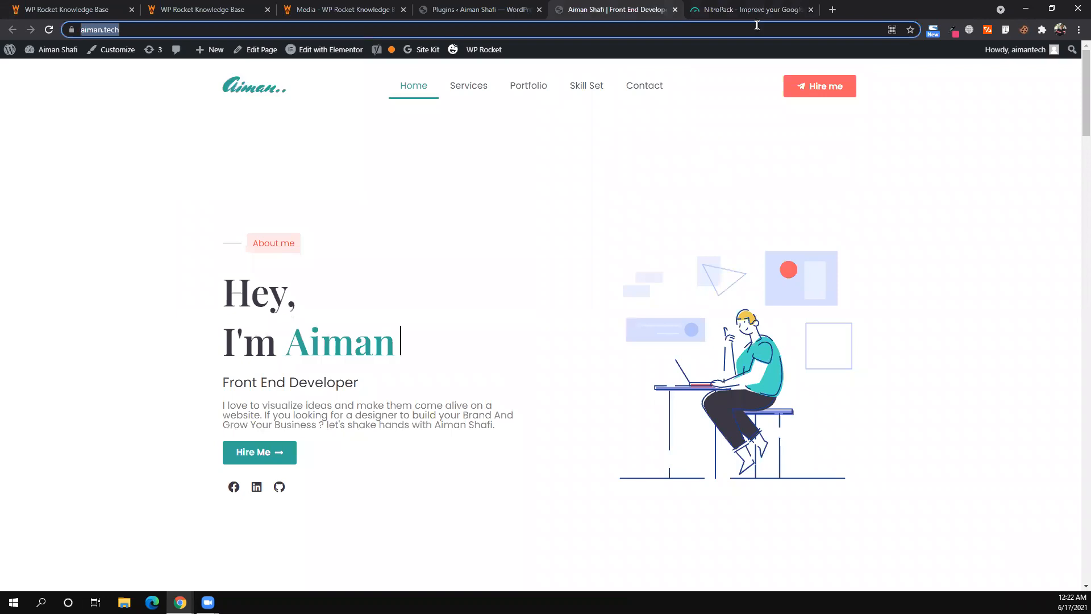
key(ctrl+Tab)
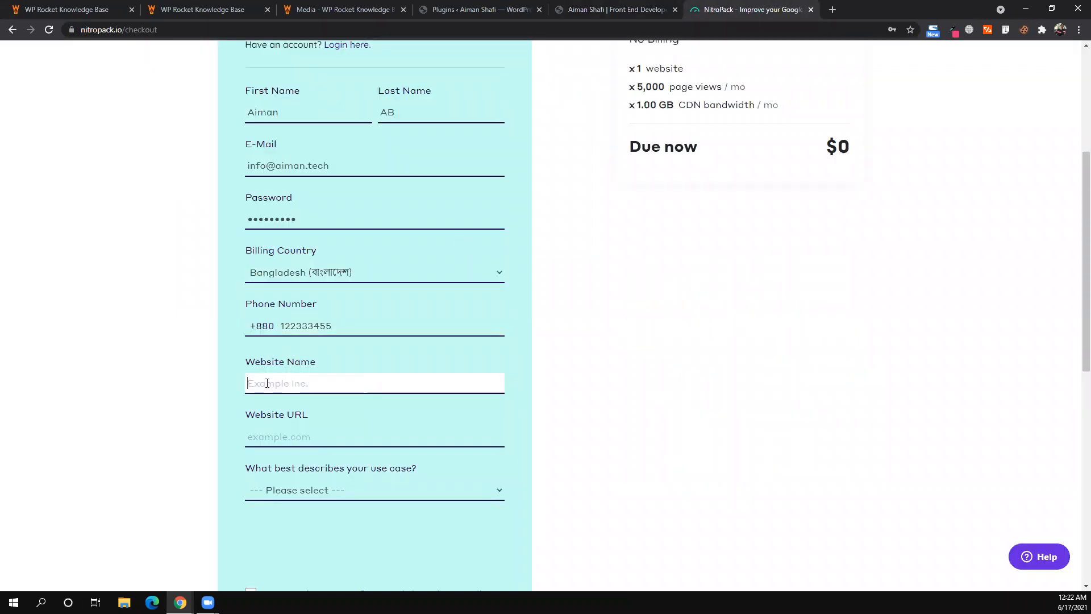
key(ctrl+v)
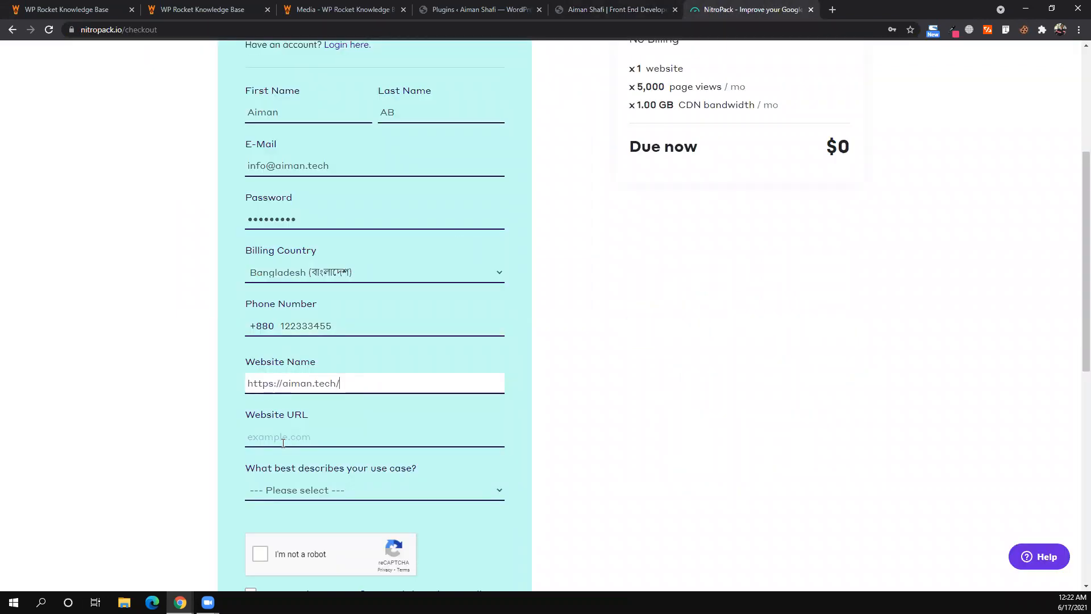
click(283, 441)
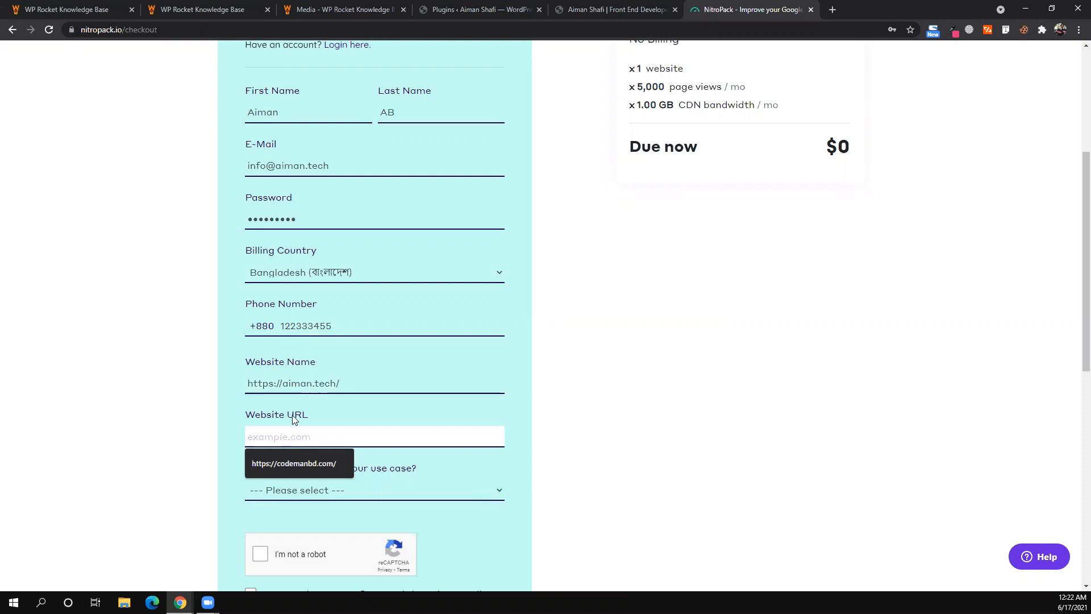
key(shift+Tab)
click(291, 434)
key(ctrl+v)
triple_click(347, 383)
text(Aiman Tech)
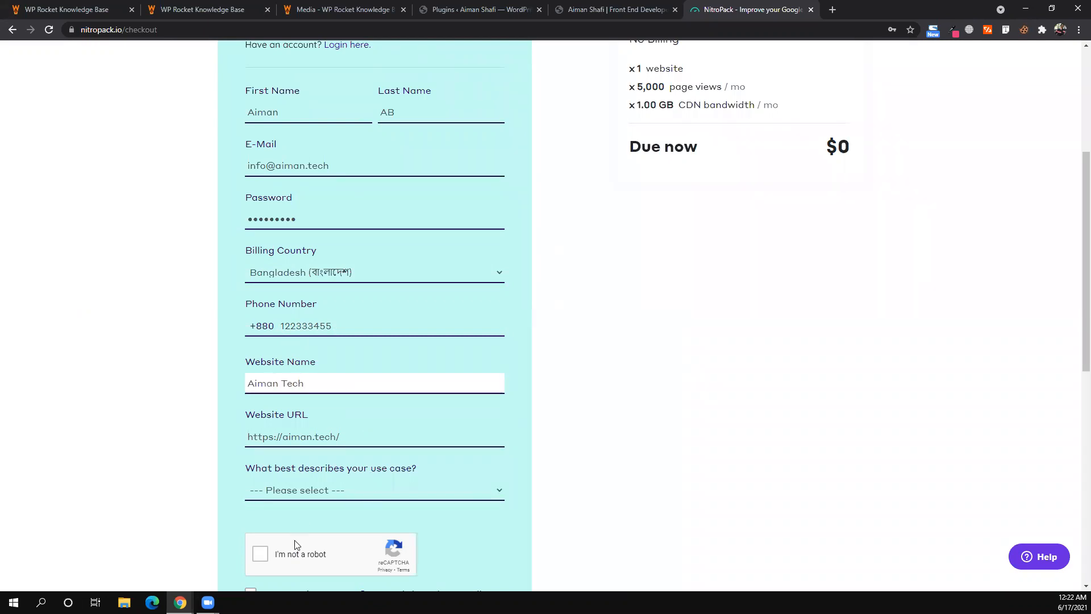
- Choose Publisher/Blog as the use case, pass reCAPTCHA, accept the terms, and submit via Almost There
click(301, 491)
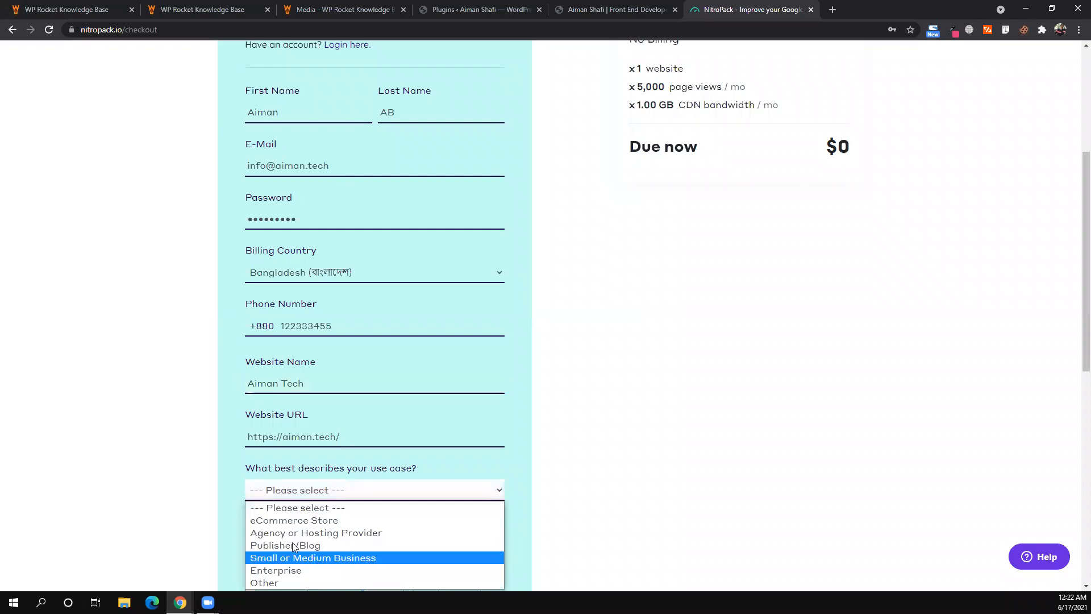
click(293, 547)
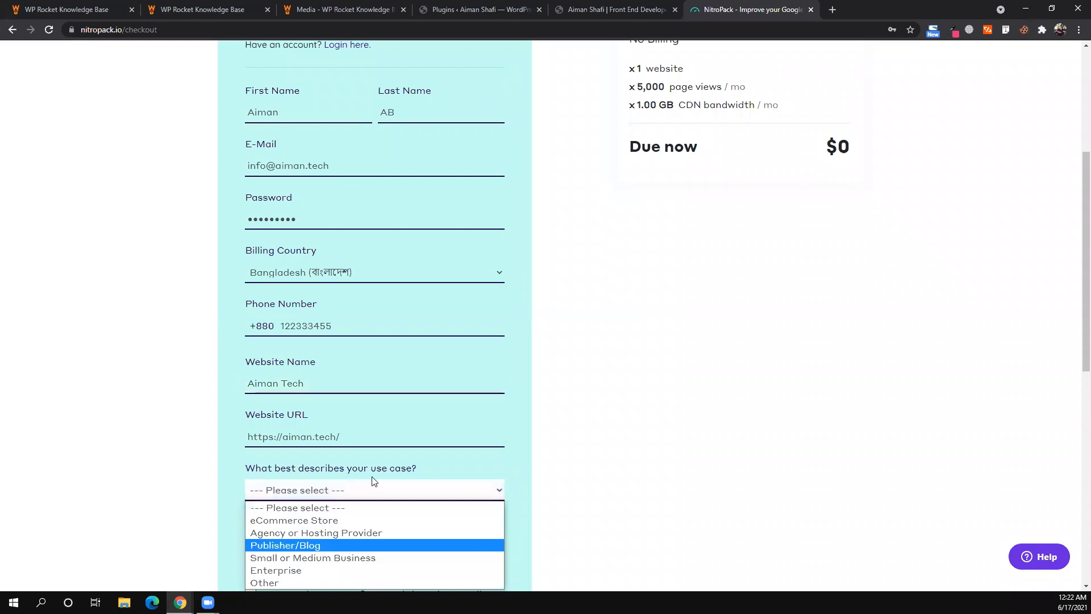
scroll(262, 372, down, 3)
click(261, 375)
click(254, 420)
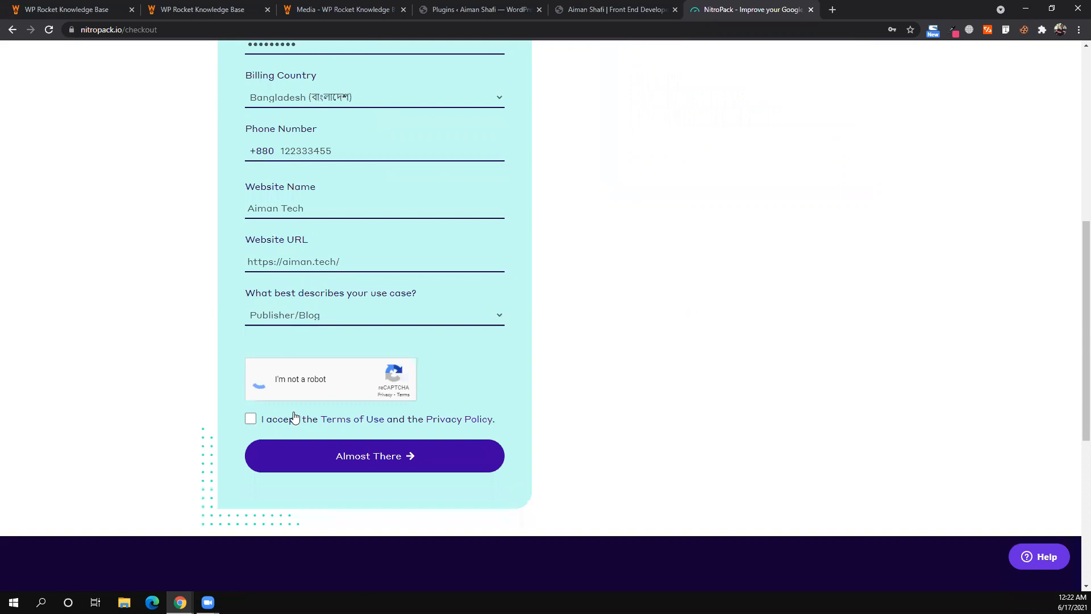
scroll(444, 352, up, 2)
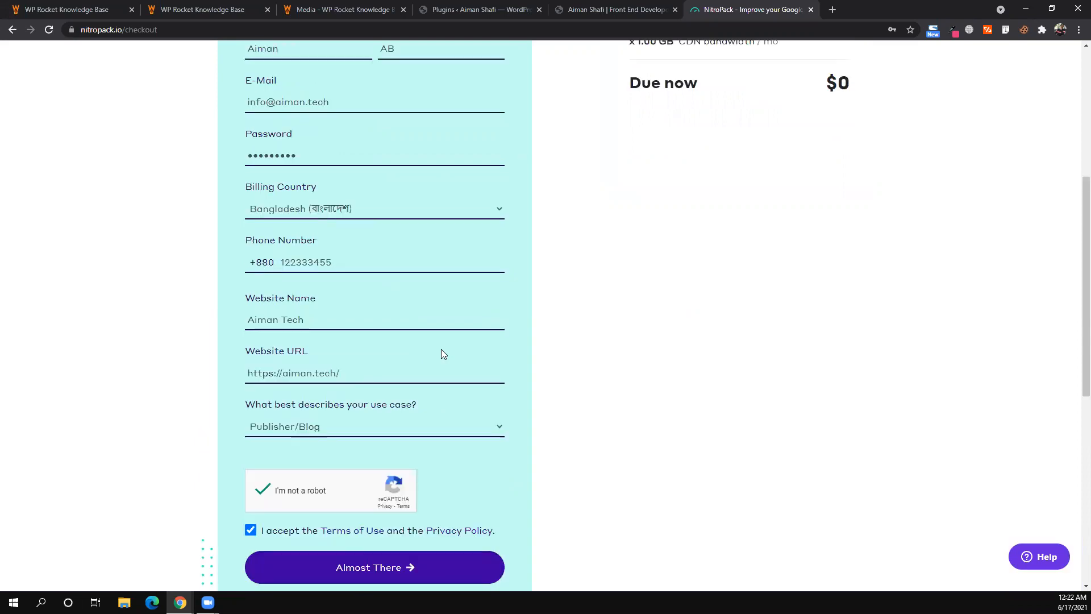
scroll(594, 231, up, 3)
scroll(651, 195, up, 3)
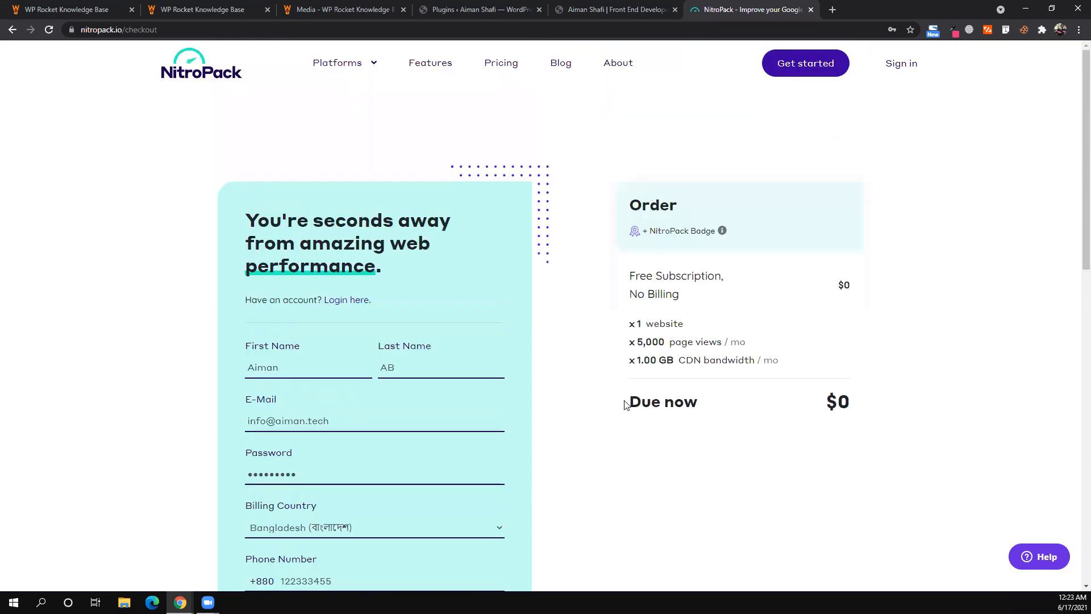
scroll(792, 309, down, 2)
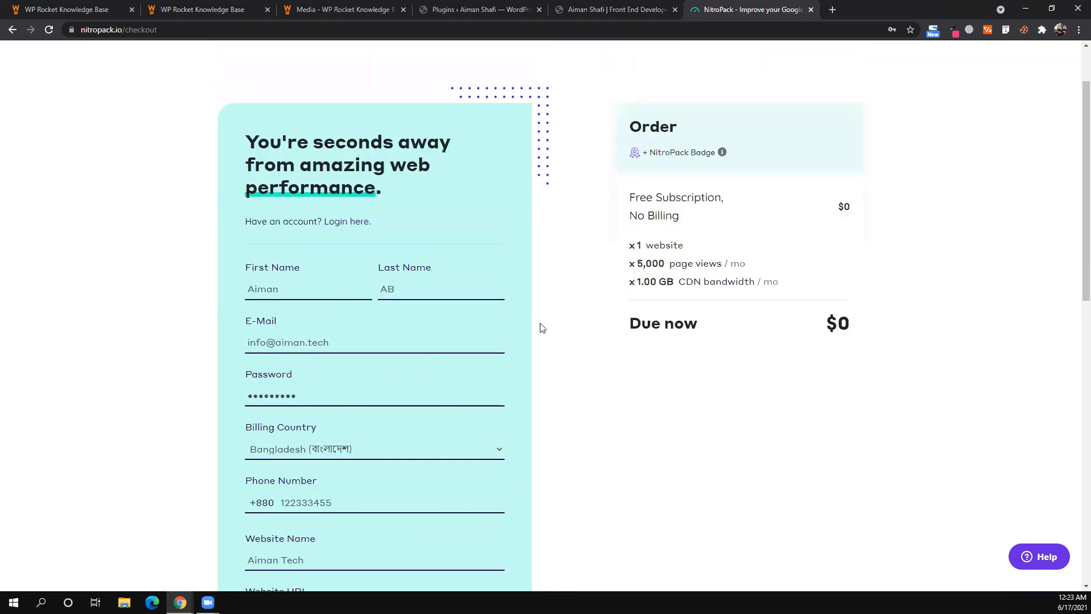
scroll(540, 324, down, 1)
scroll(443, 263, down, 10)
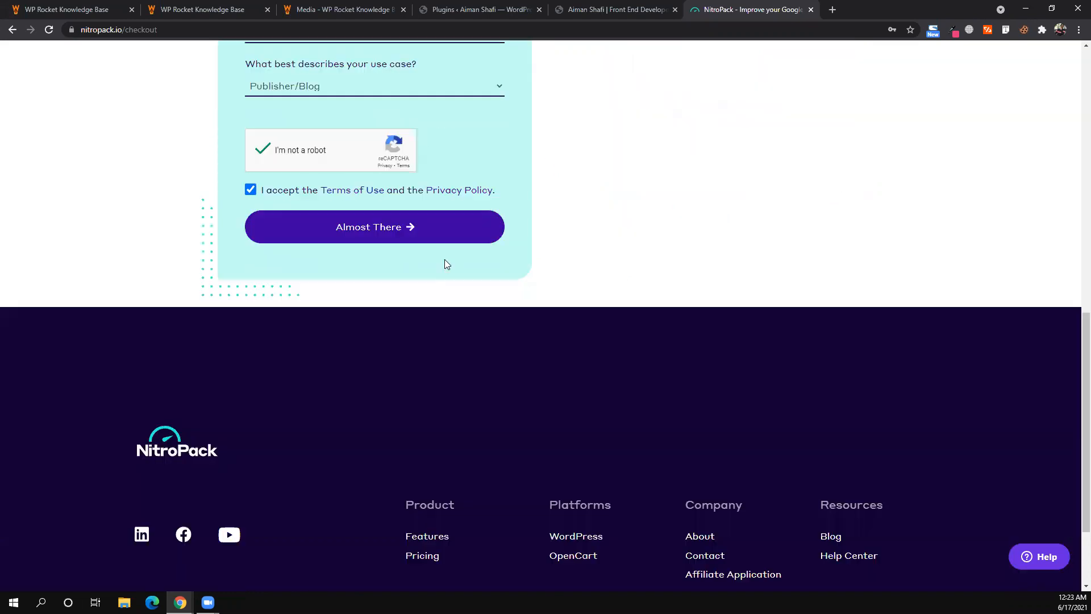
scroll(359, 569, up, 6)
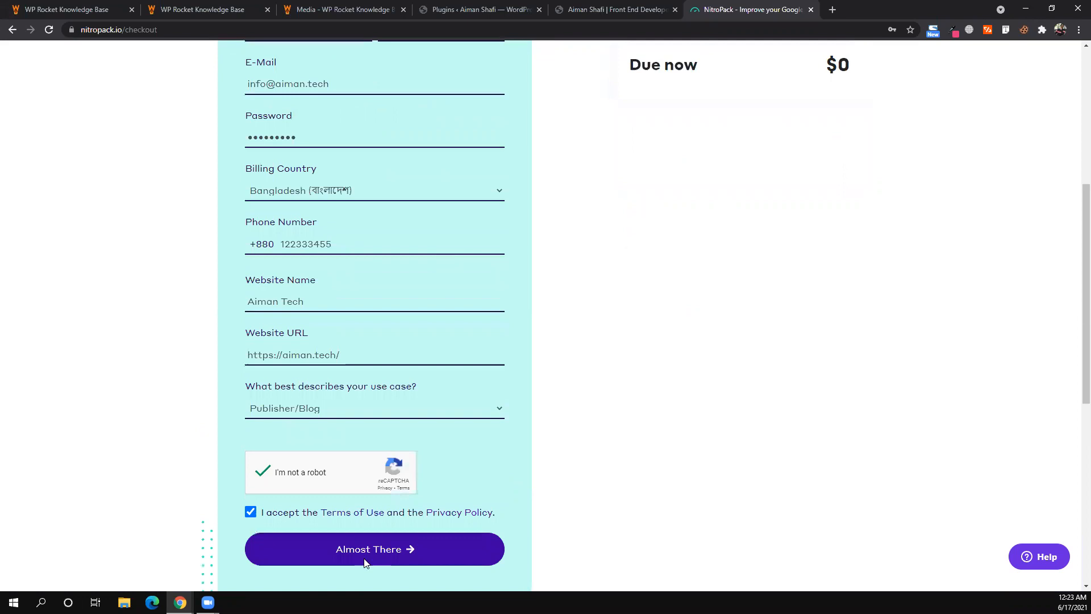
click(367, 560)
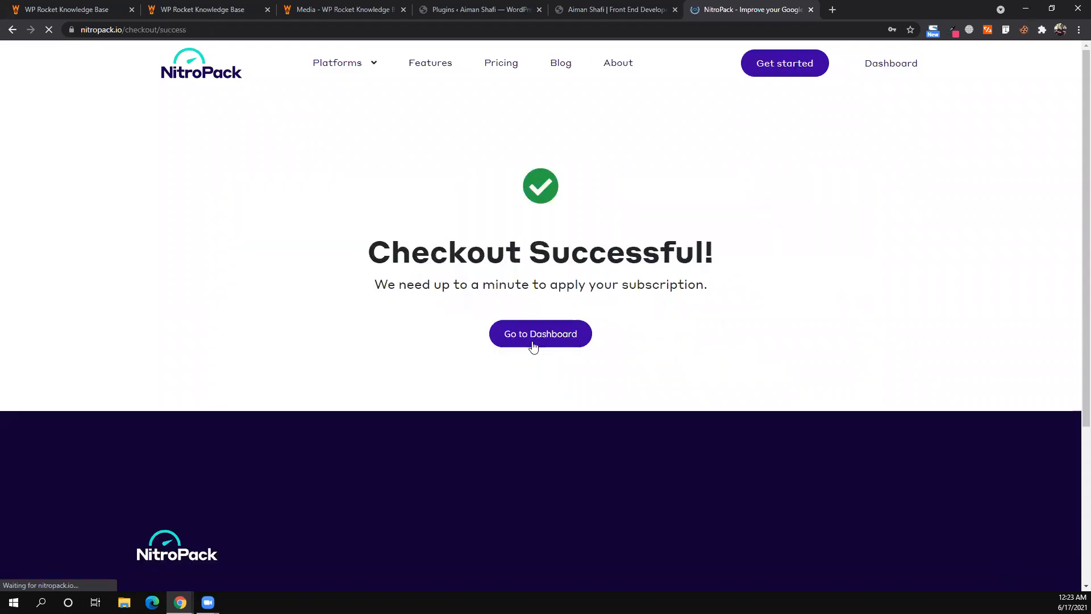
click(533, 346)
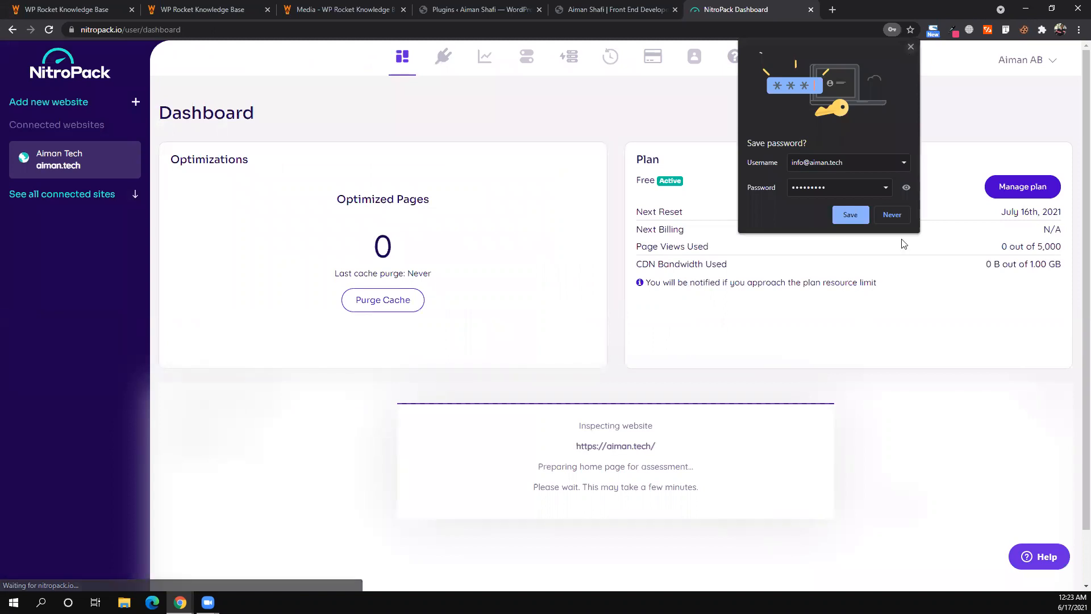
click(853, 250)
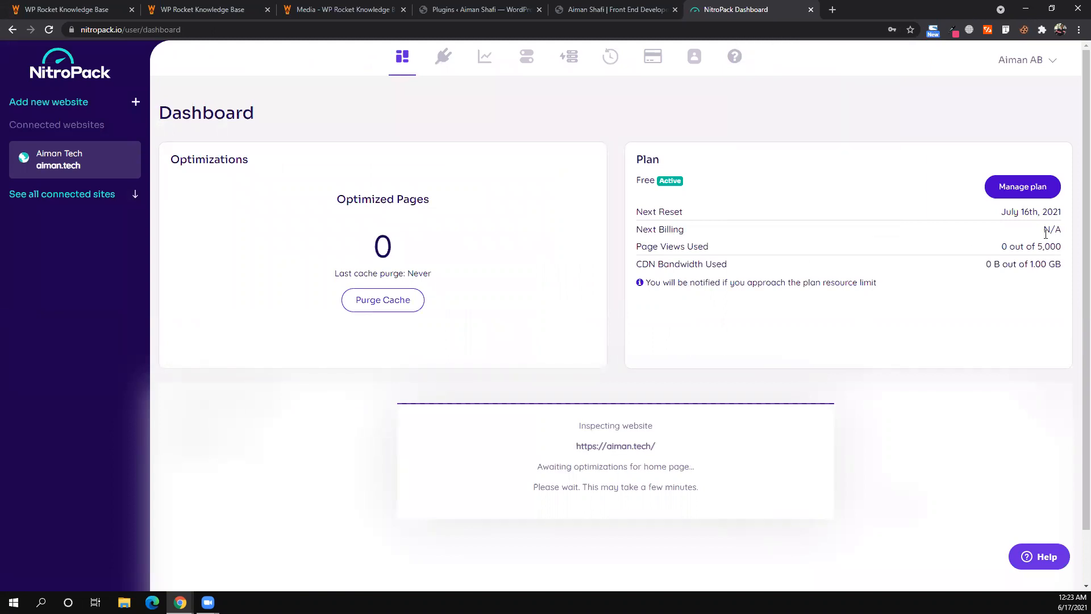
triple_click(1014, 211)
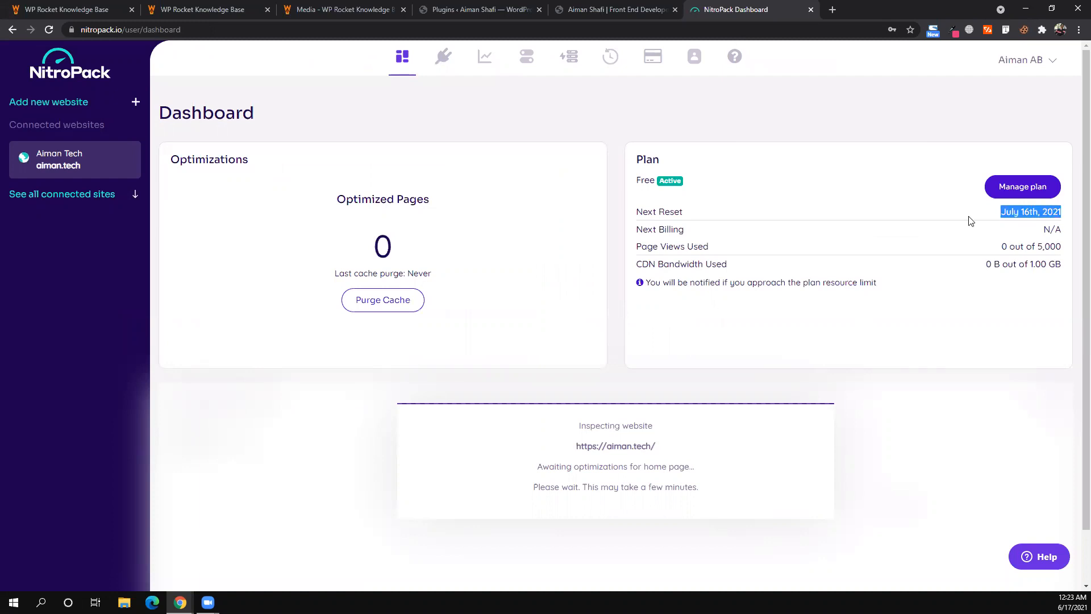
click(988, 266)
drag(986, 265, 1002, 265)
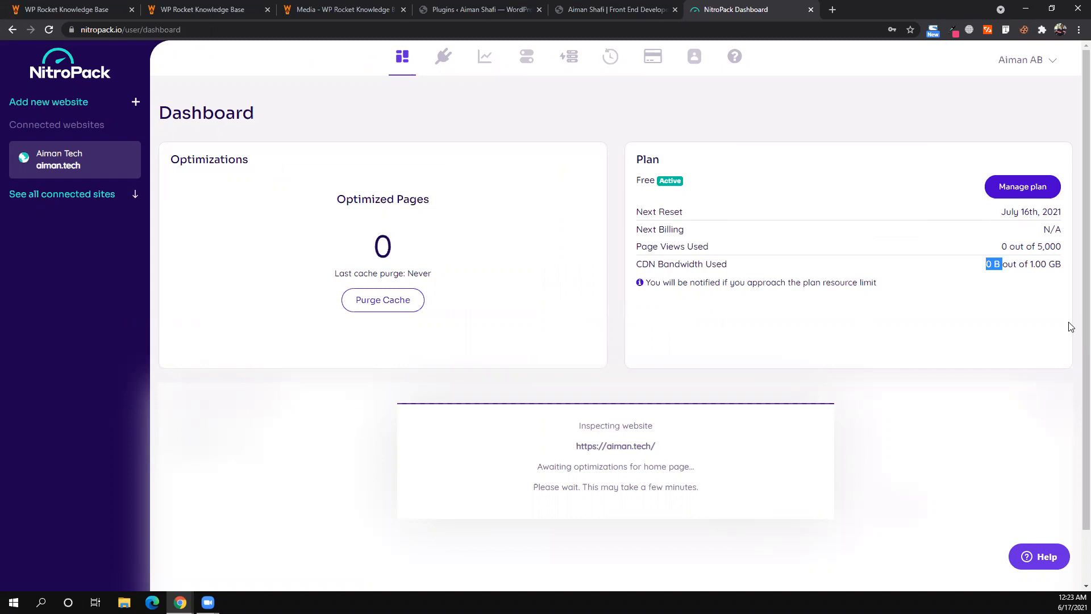
triple_click(1004, 310)
click(1005, 310)
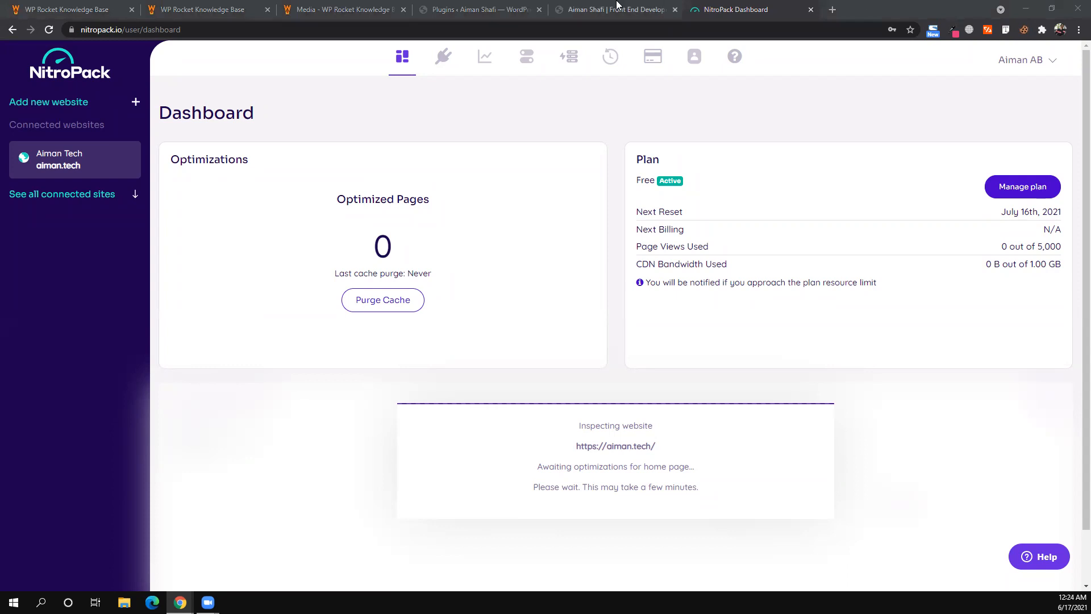
click(560, 9)
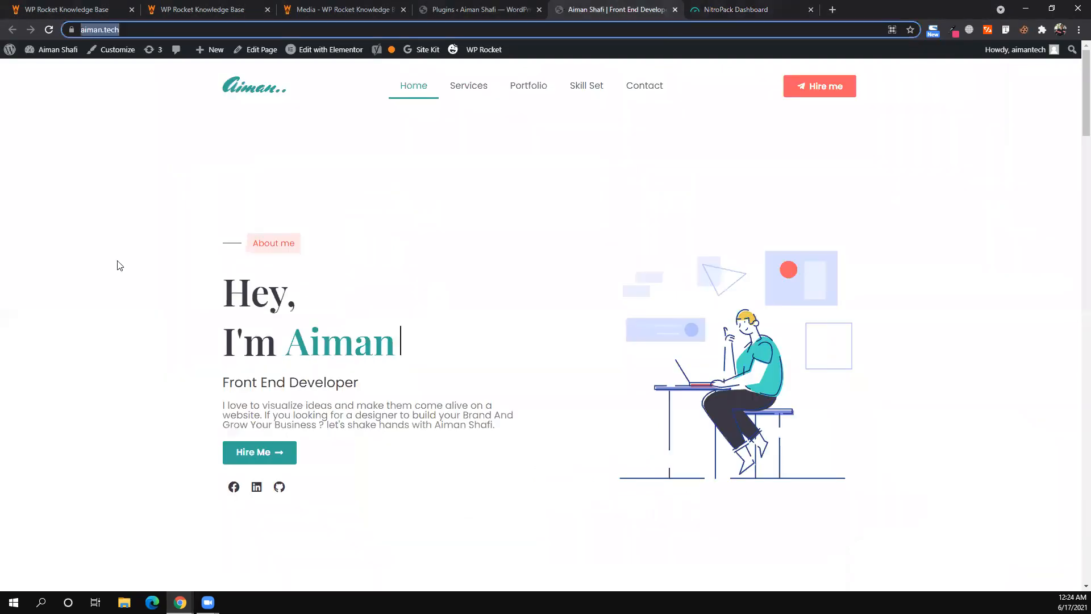
- Search the plugin directory for 'nitropack', then install and activate the NitroPack plugin
key(ctrl+shift+Tab)
click(29, 325)
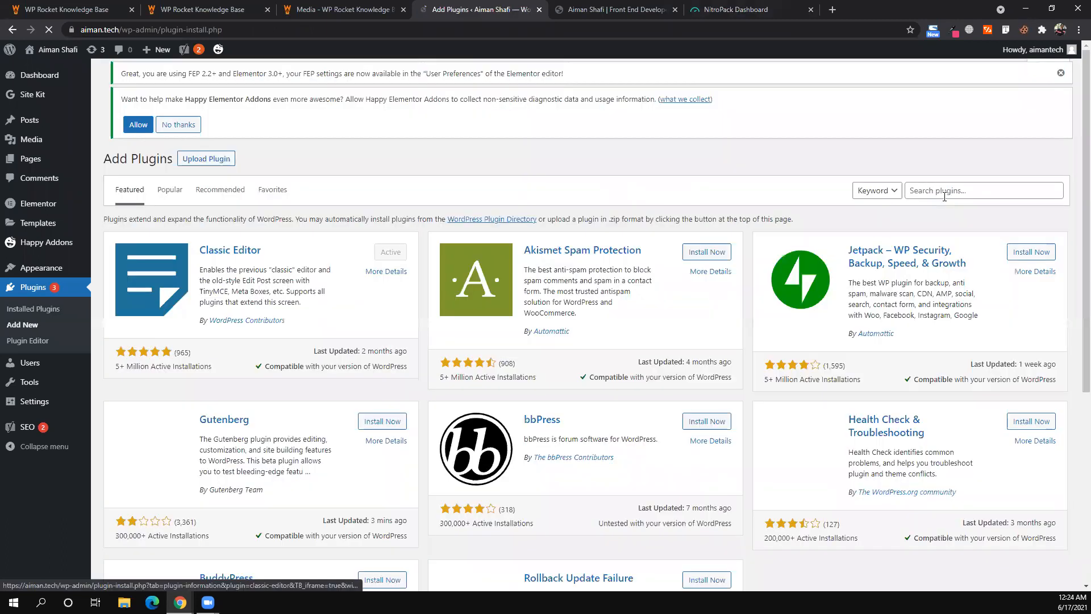
click(944, 196)
text(n)
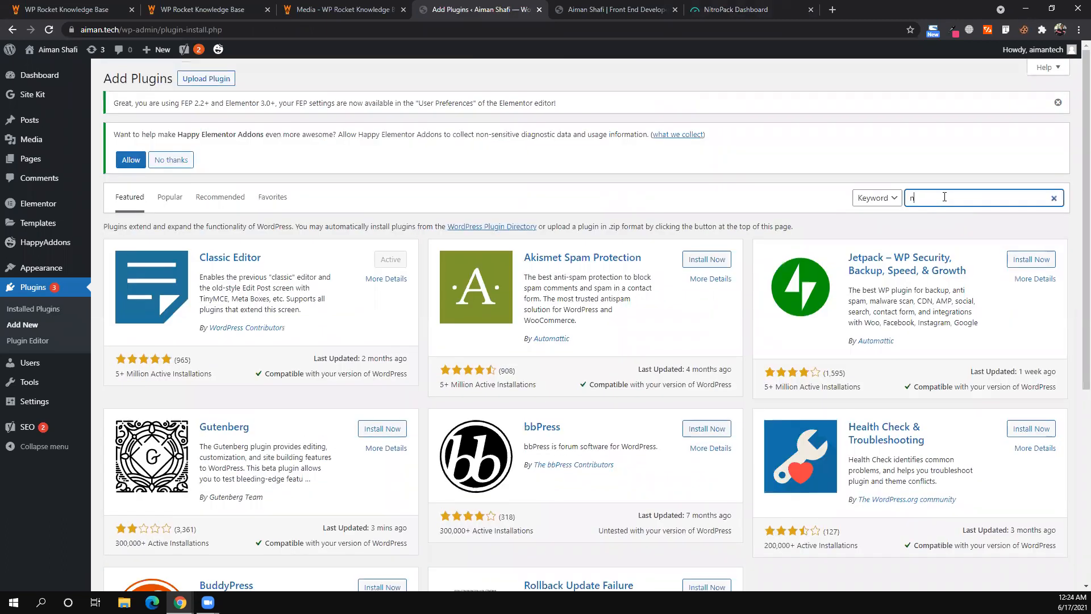
text(itro)
text(paco)
key(BackSpace)
text(k)
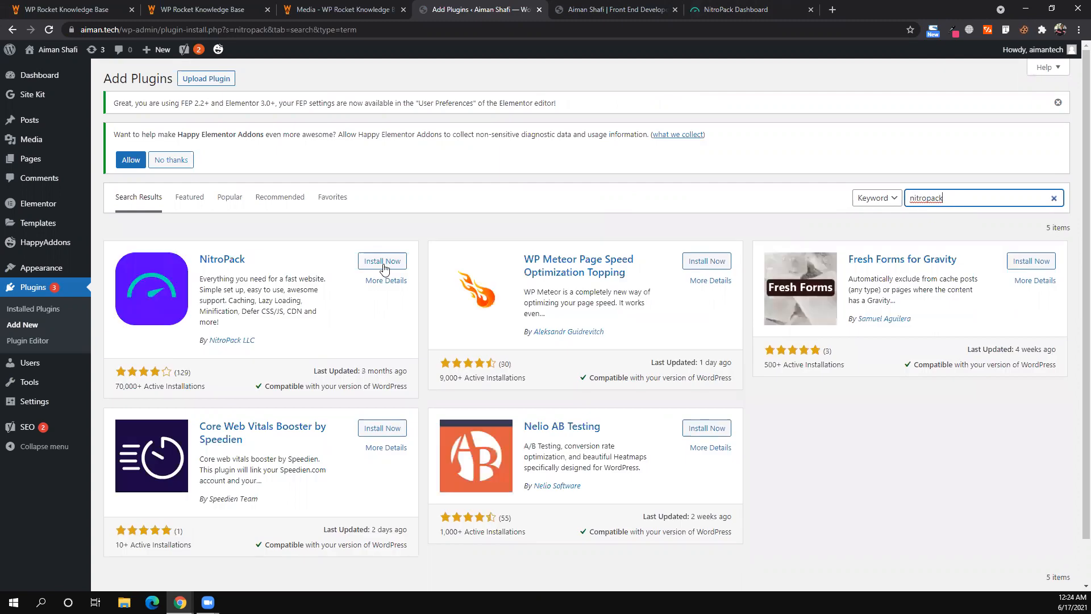
click(383, 262)
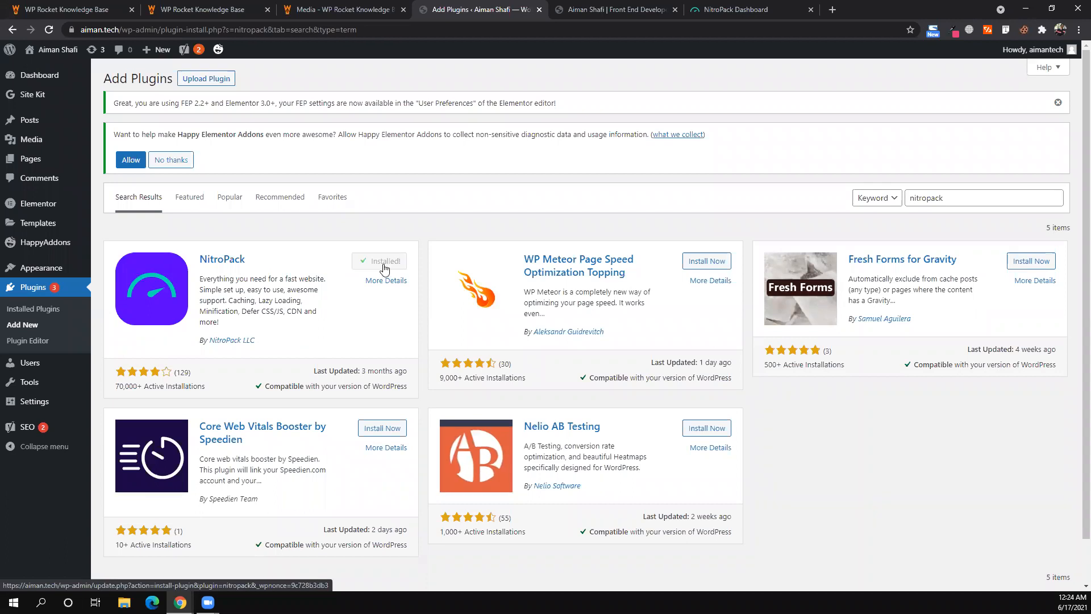
click(400, 255)
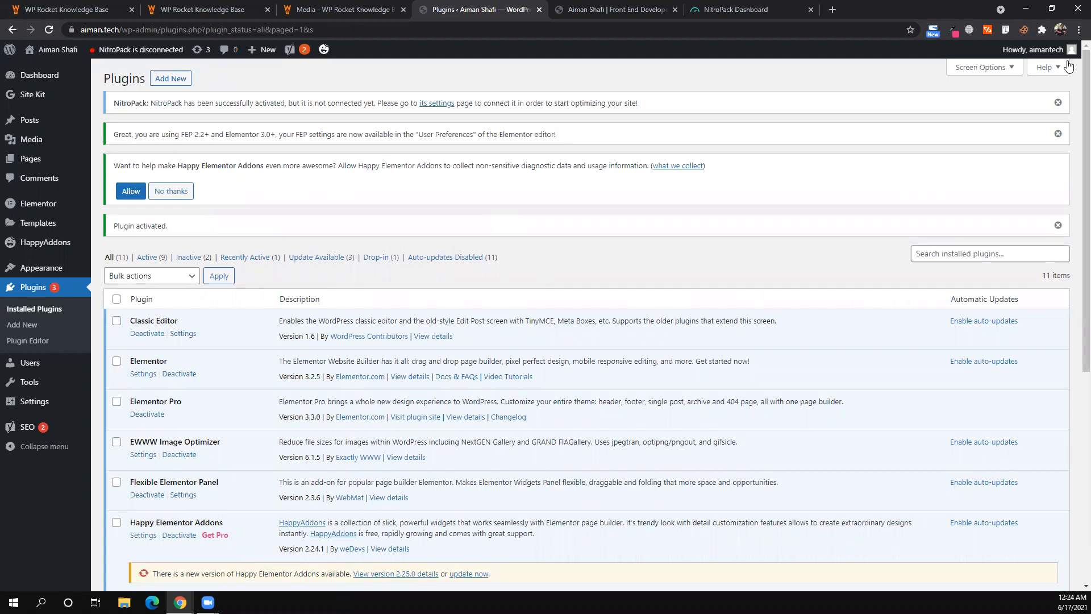
- Bring up the taskbar previews of the open browser windows
click(1060, 31)
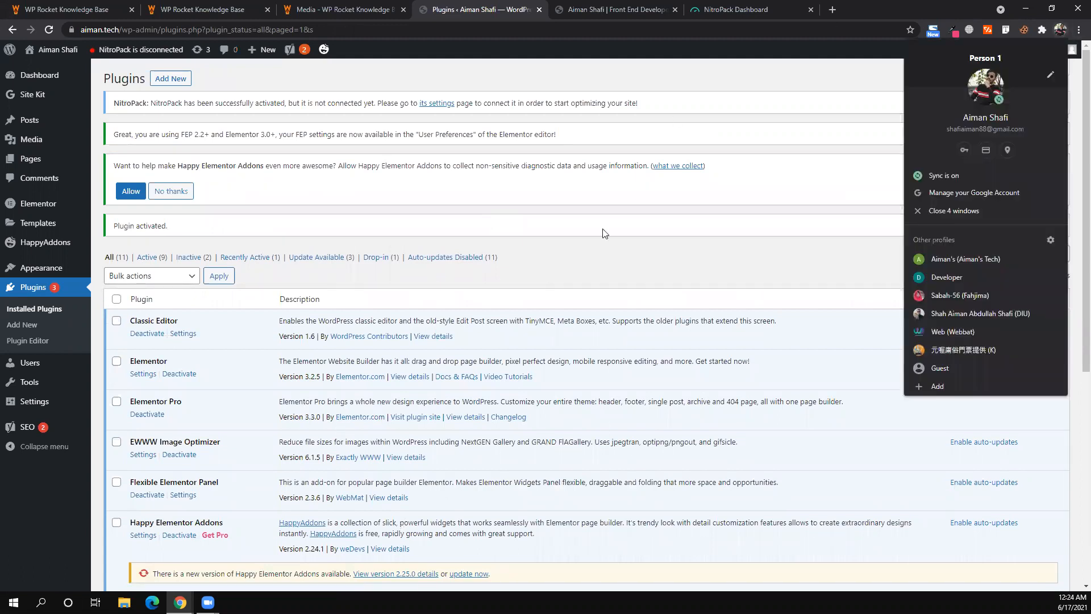
click(1060, 31)
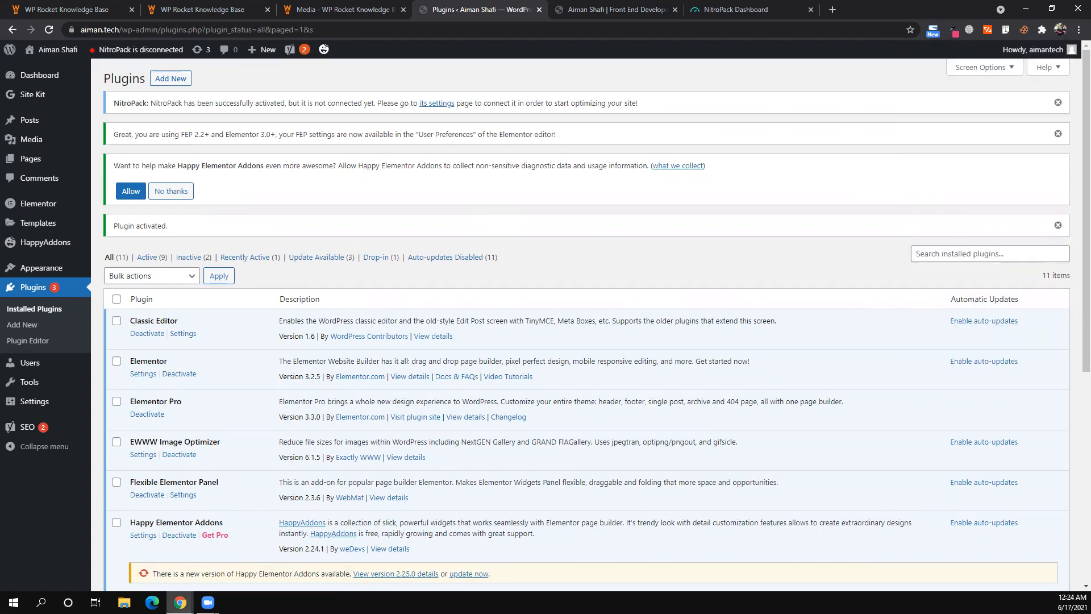
click(180, 602)
click(282, 260)
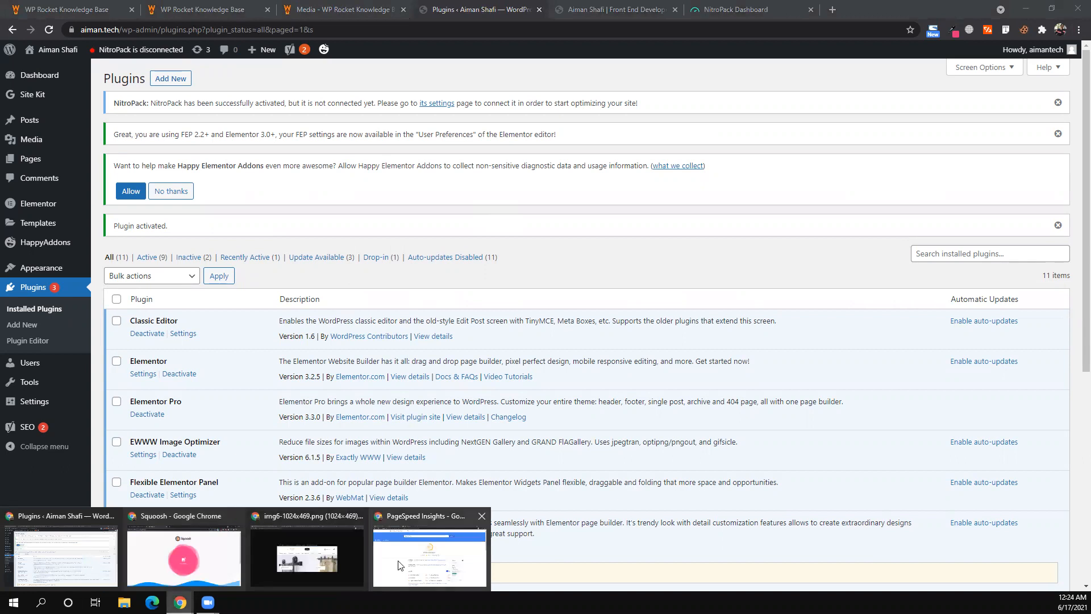
- Re-run the GTmetrix test on aiman.tech
click(399, 565)
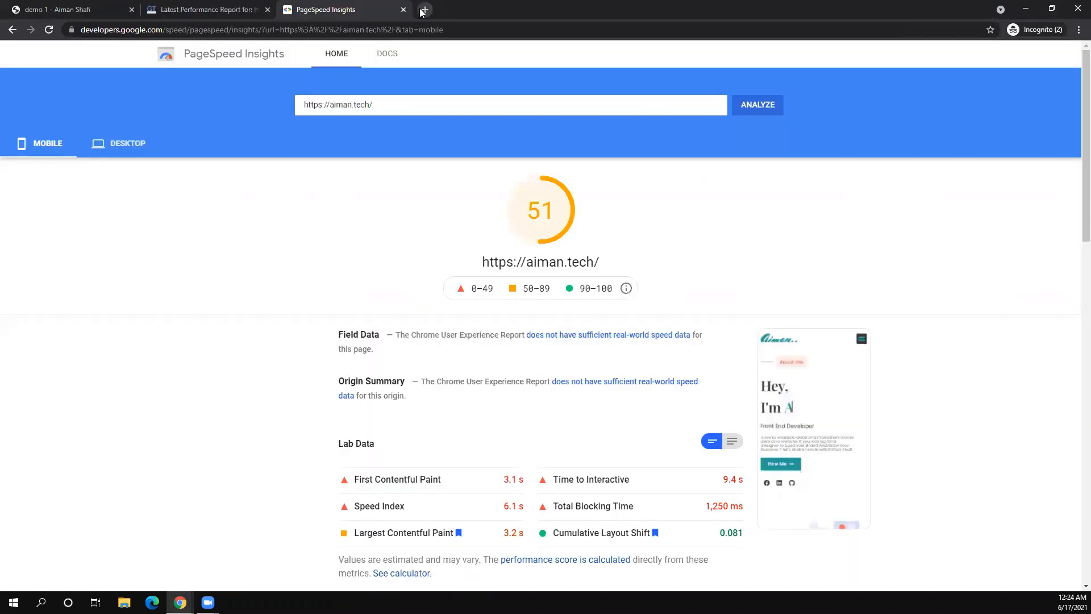
click(207, 4)
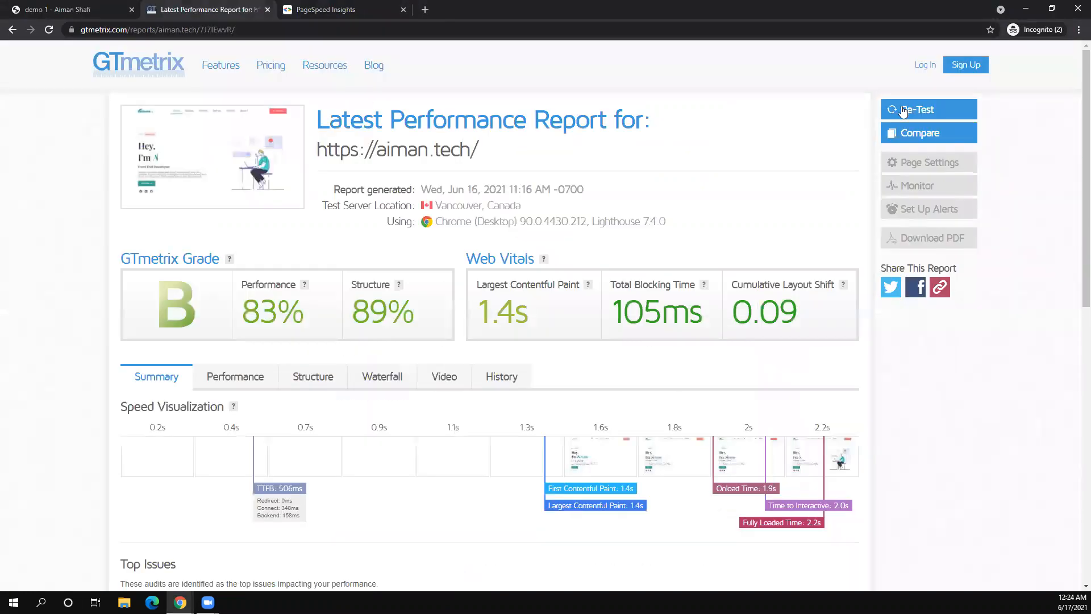
click(903, 109)
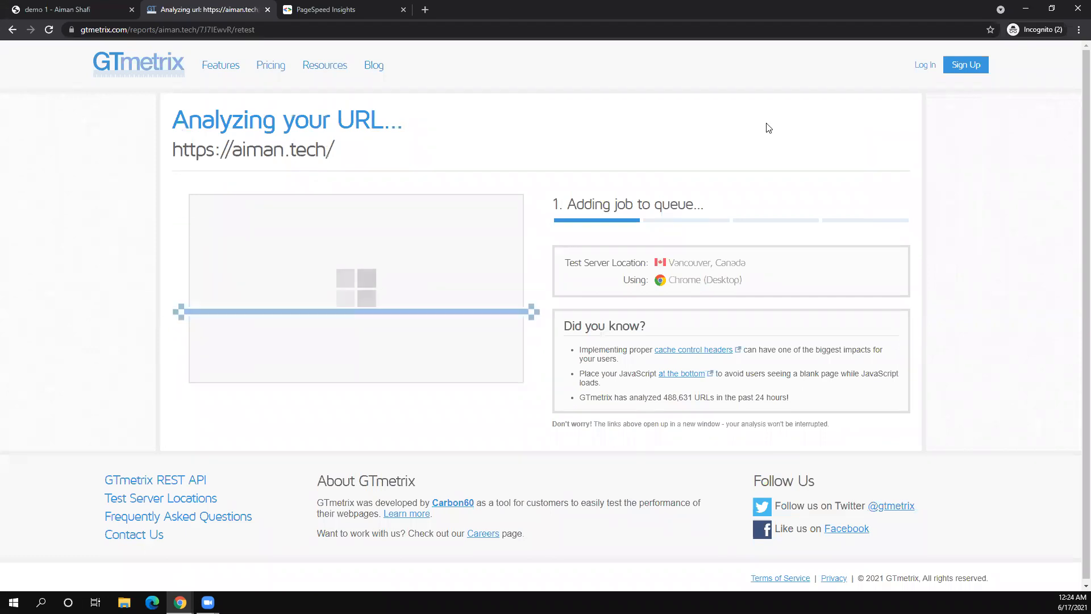
key(ctrl+Tab)
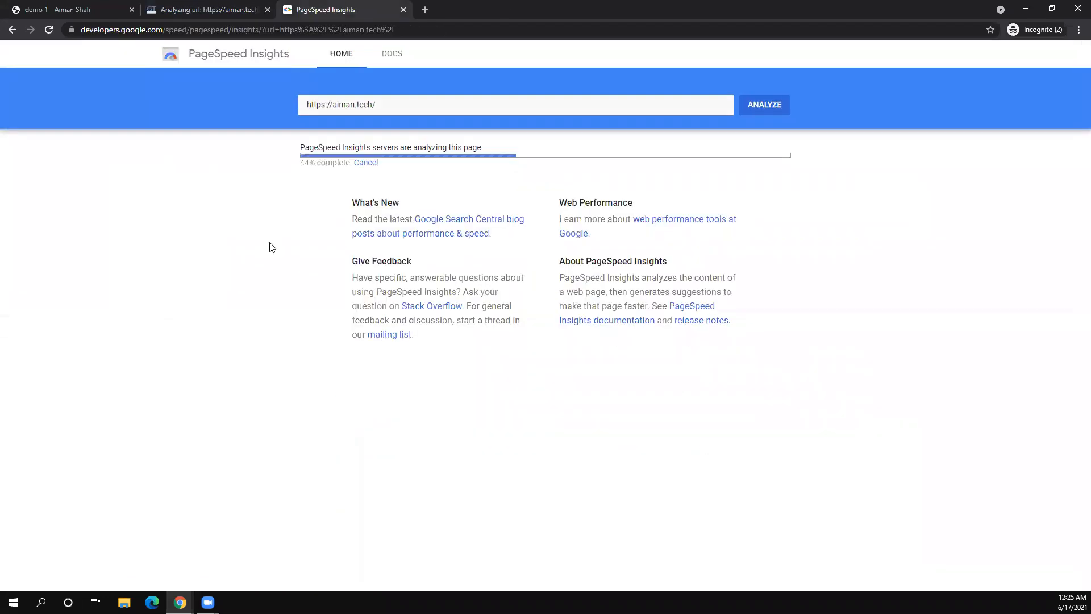
key(ctrl+shift+Tab)
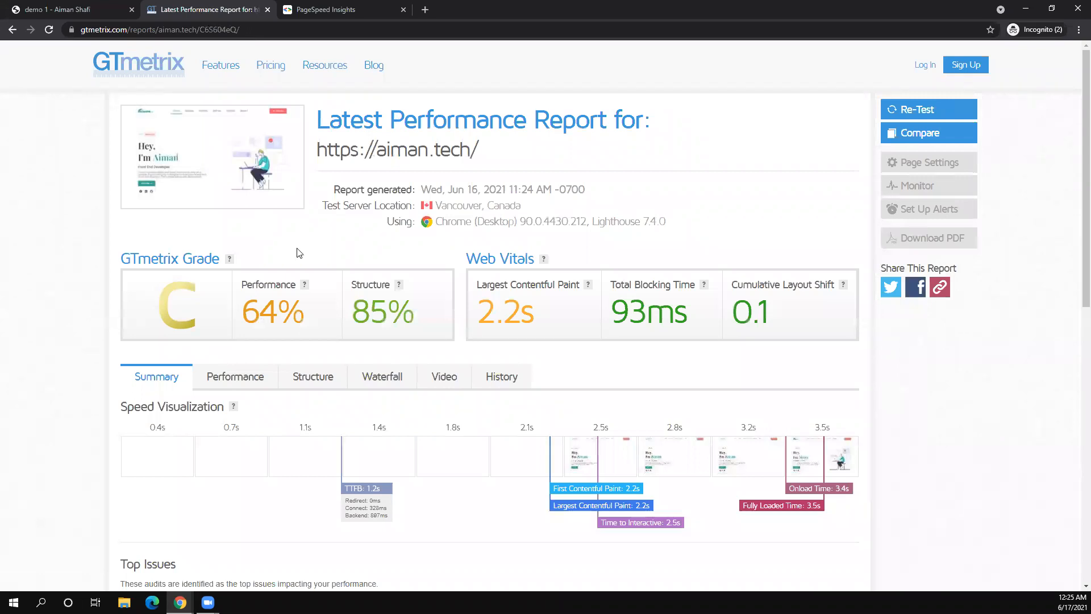
- Review the new grade C GTmetrix report and check PageSpeed's desktop score of 87
scroll(298, 252, down, 8)
scroll(298, 253, up, 8)
scroll(299, 253, down, 3)
scroll(212, 237, down, 3)
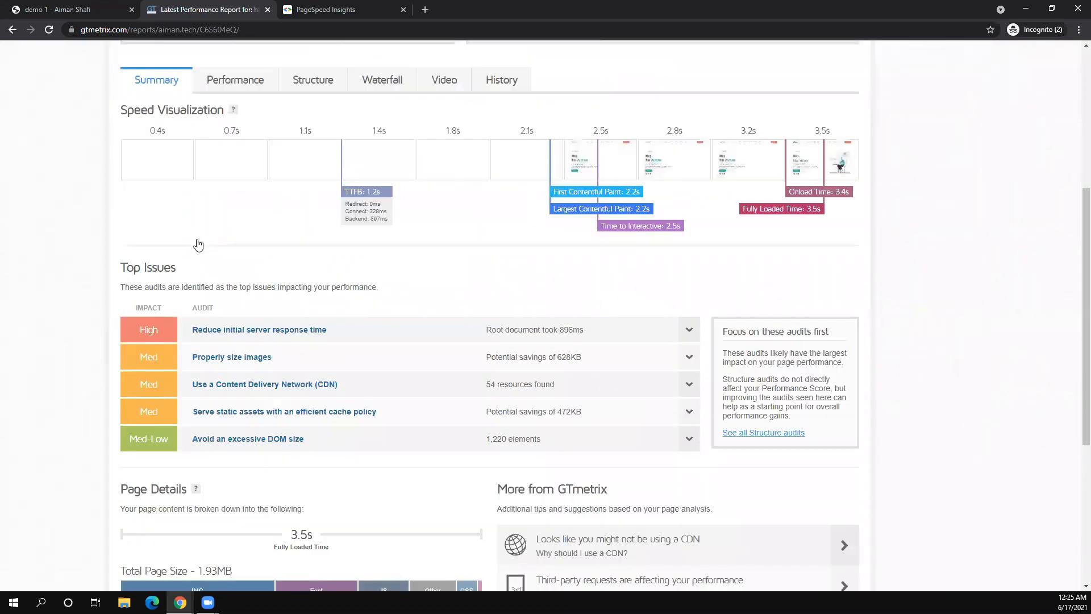
scroll(143, 239, down, 2)
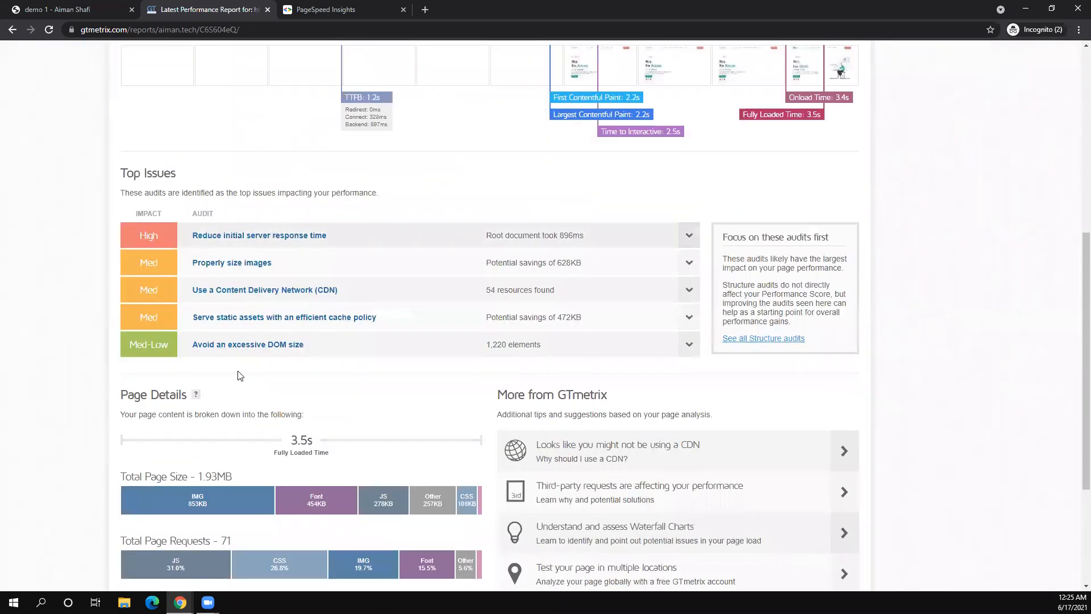
scroll(239, 376, down, 4)
scroll(328, 5, up, 10)
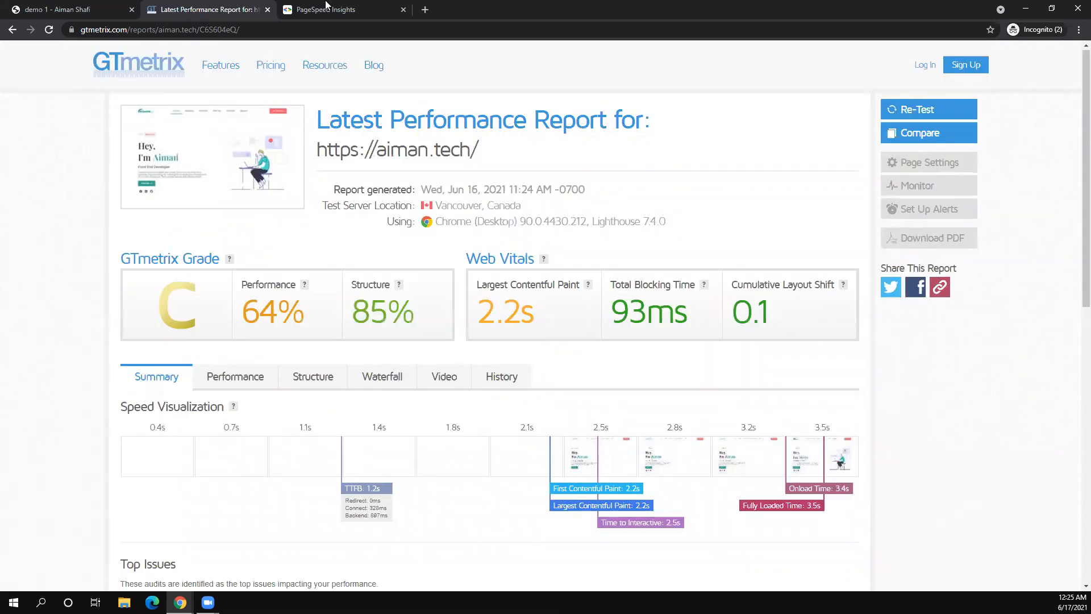
key(ctrl+Tab)
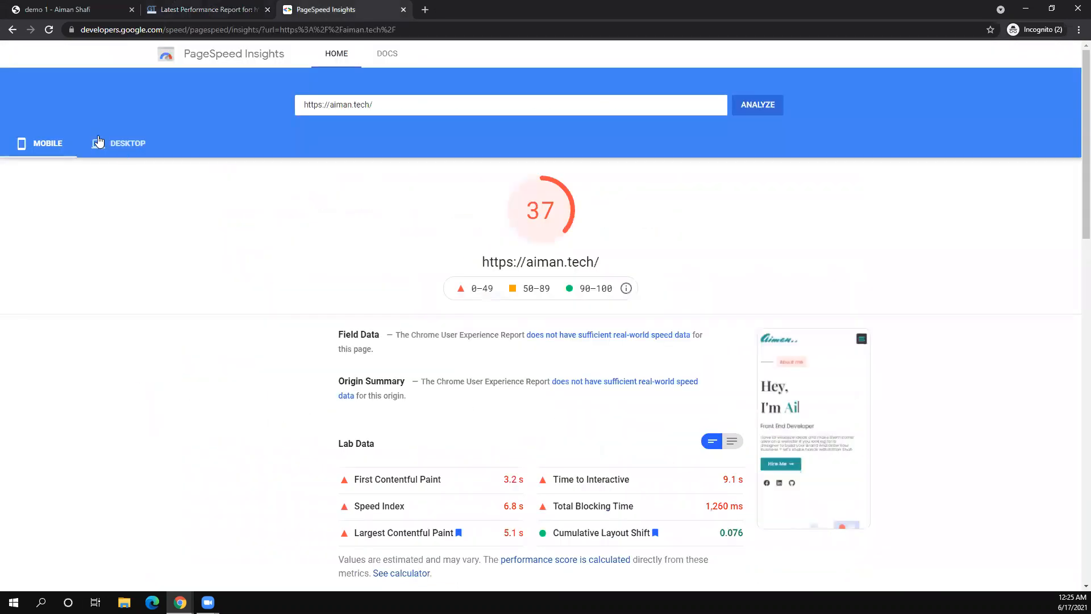
click(99, 141)
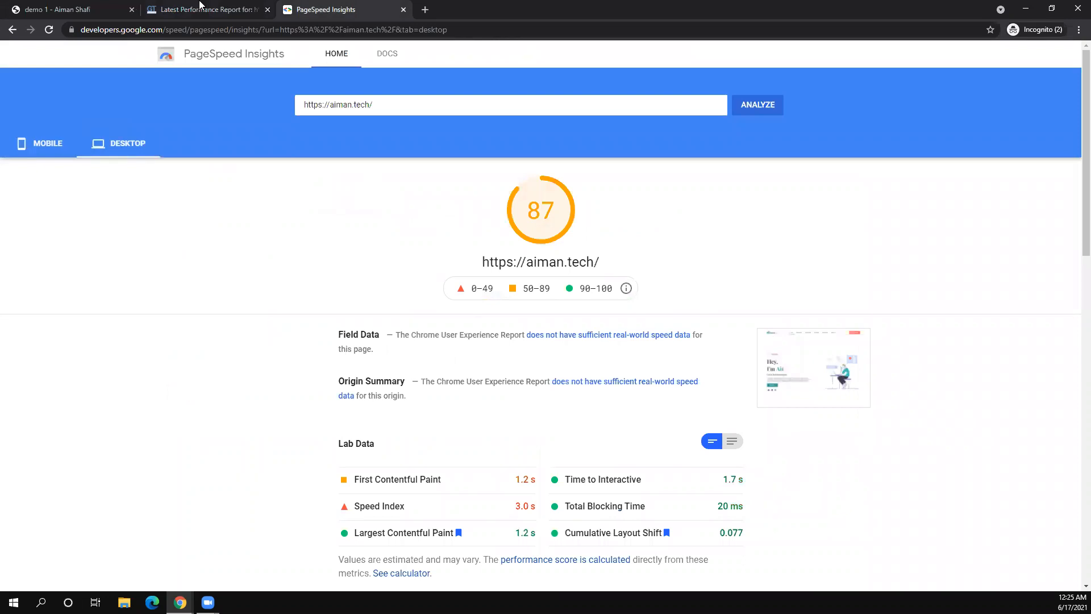
key(ctrl+Tab)
key(ctrl+Tab)
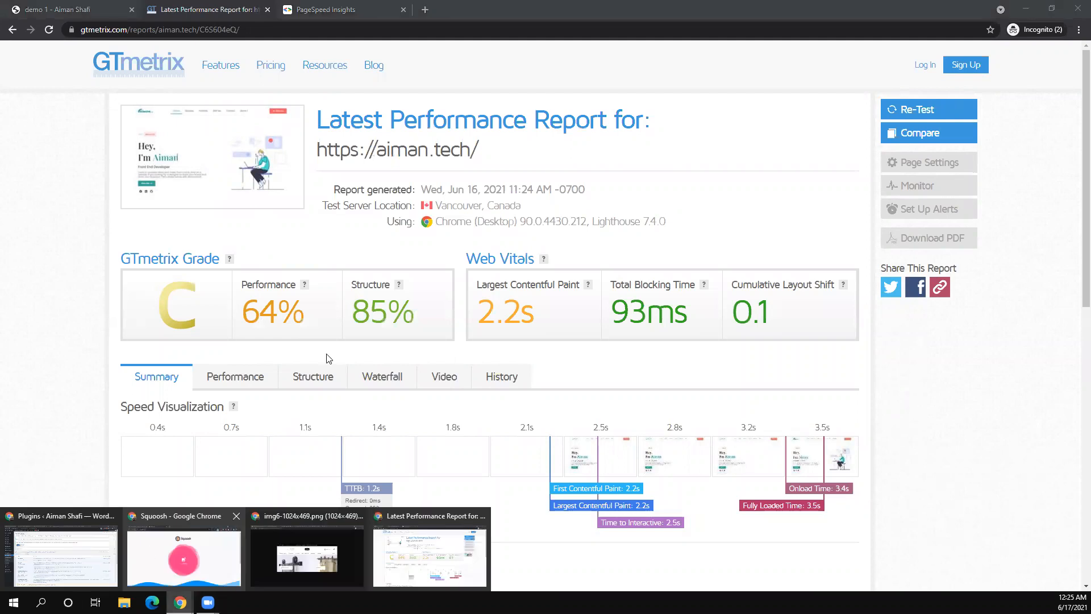
- Glance at the NitroPack settings page, then return to the Installed Plugins list
click(61, 554)
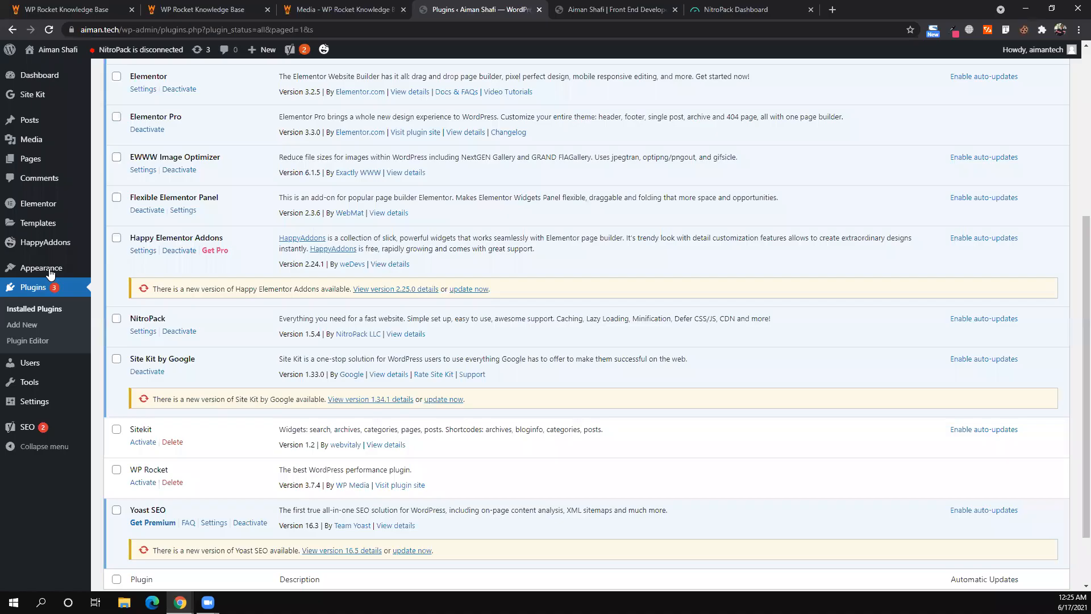
scroll(33, 367, down, 3)
mouse_move(33, 371)
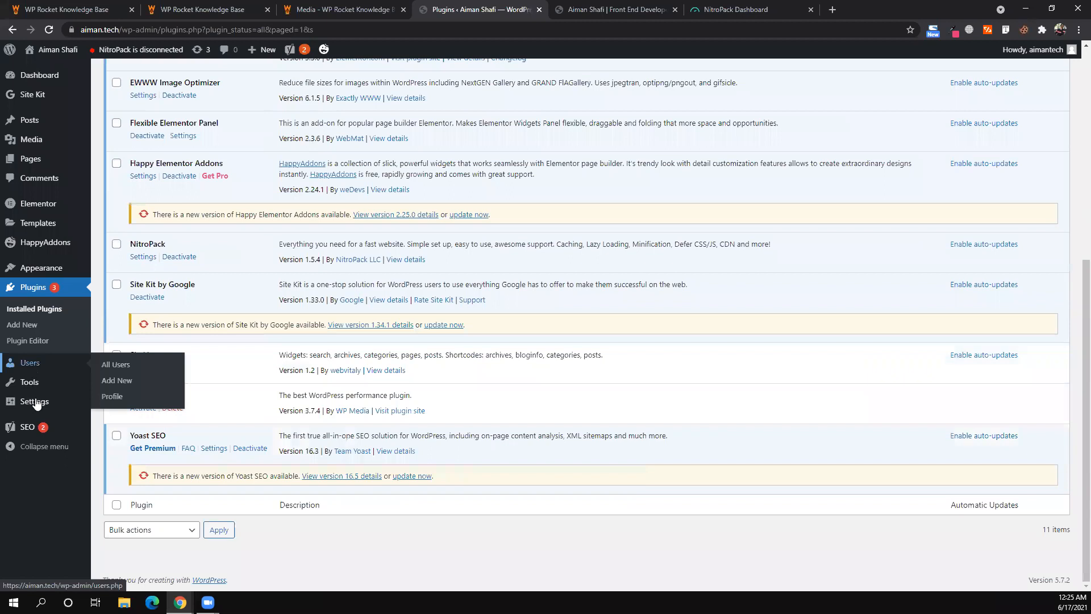
mouse_move(35, 403)
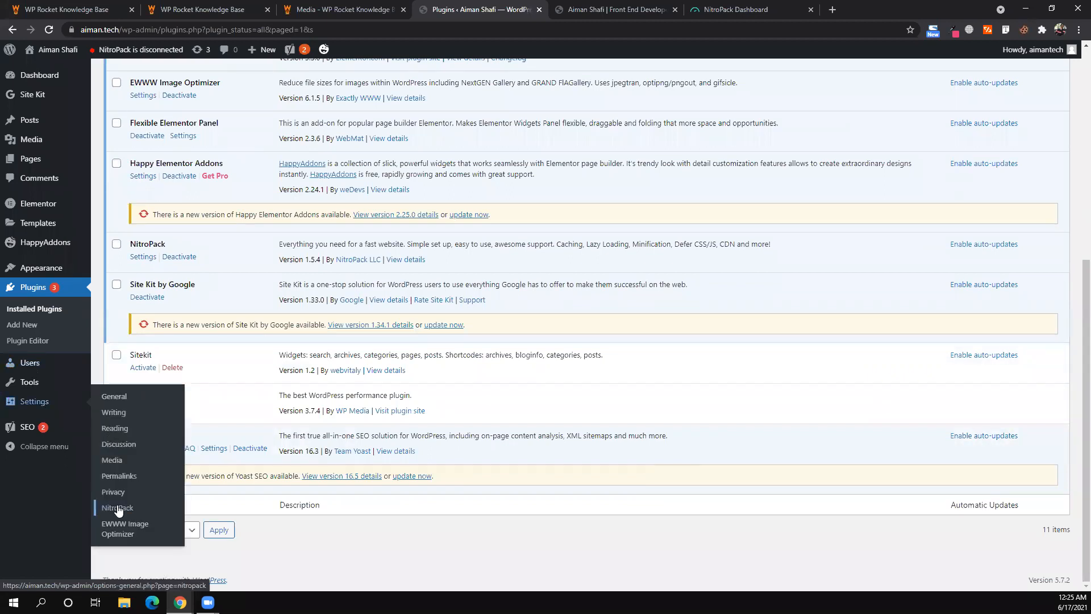
click(118, 510)
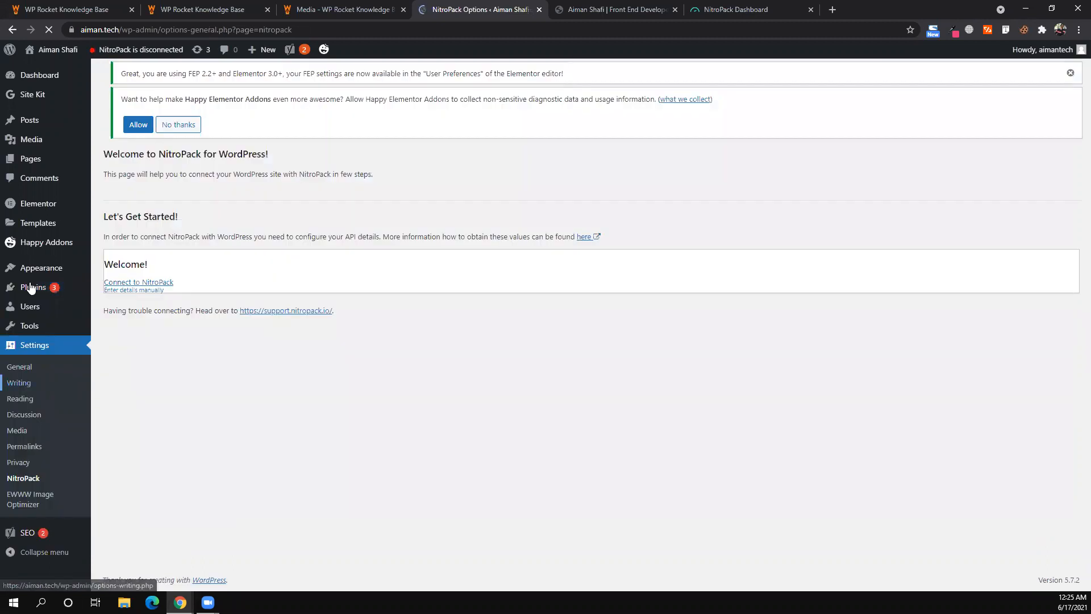
mouse_move(48, 295)
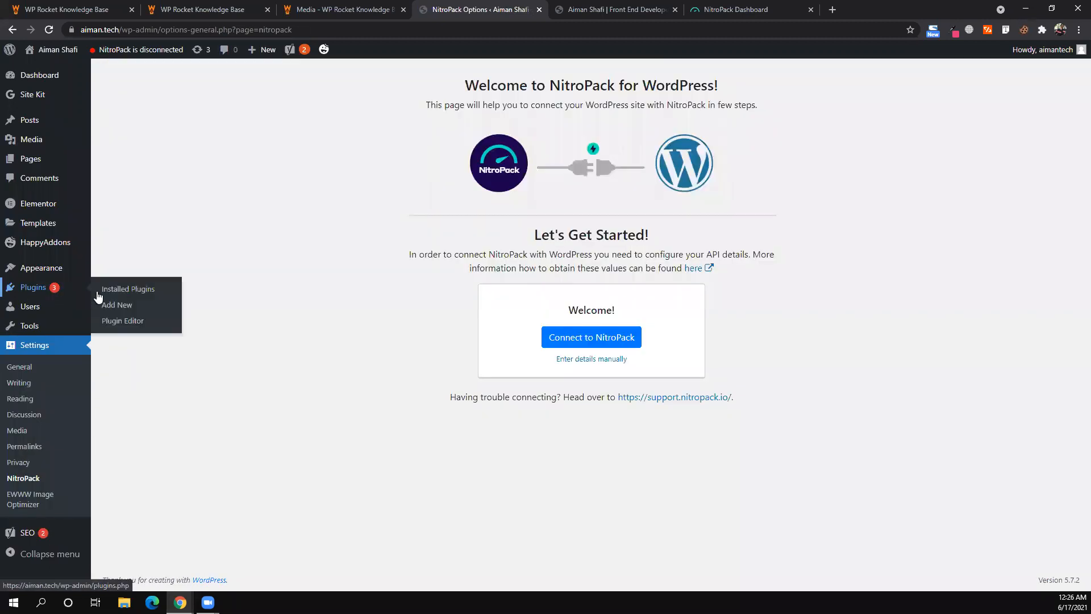
click(109, 289)
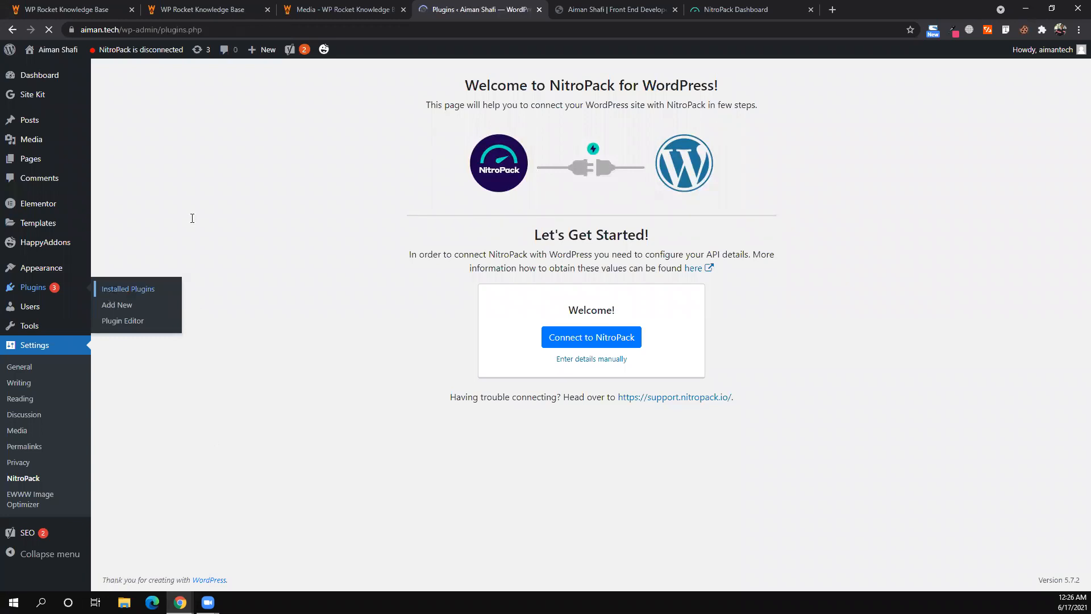
- Deactivate the EWWW Image Optimizer 6.1.5 plugin
scroll(178, 275, up, 2)
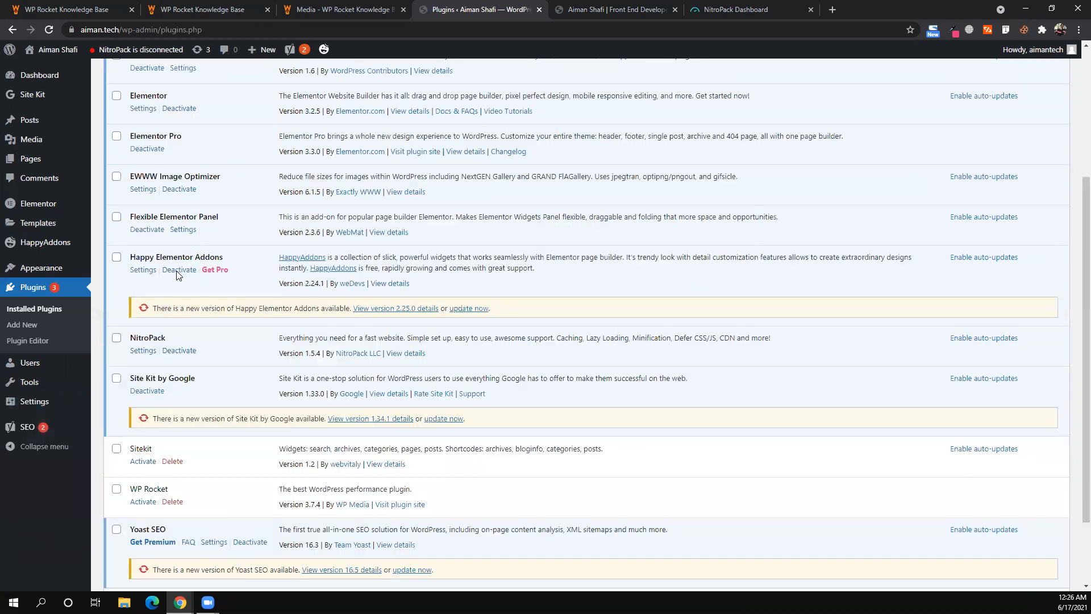
scroll(178, 275, up, 2)
click(179, 268)
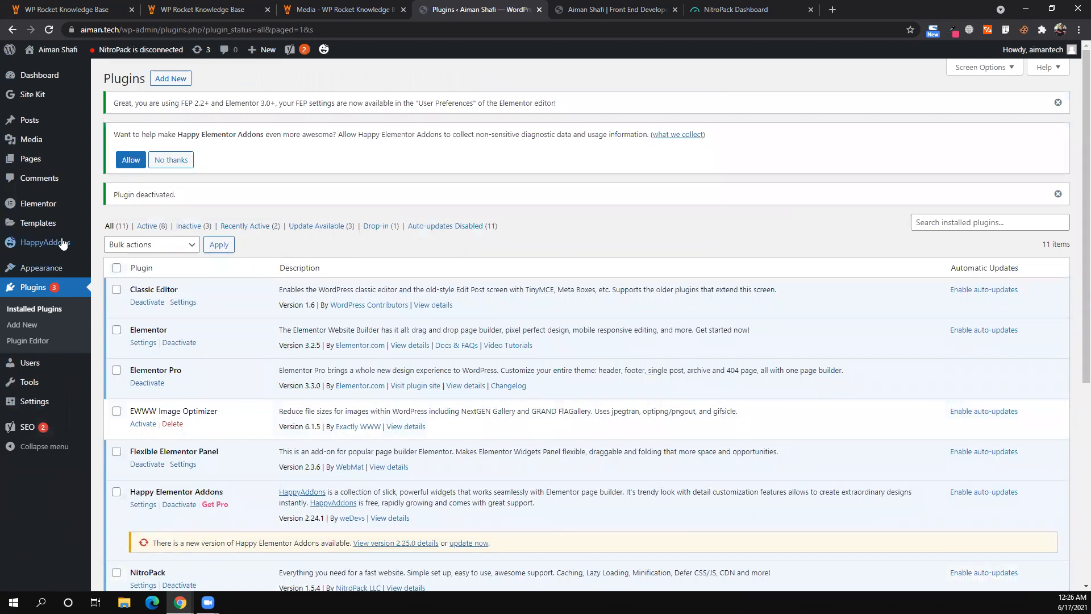
mouse_move(63, 243)
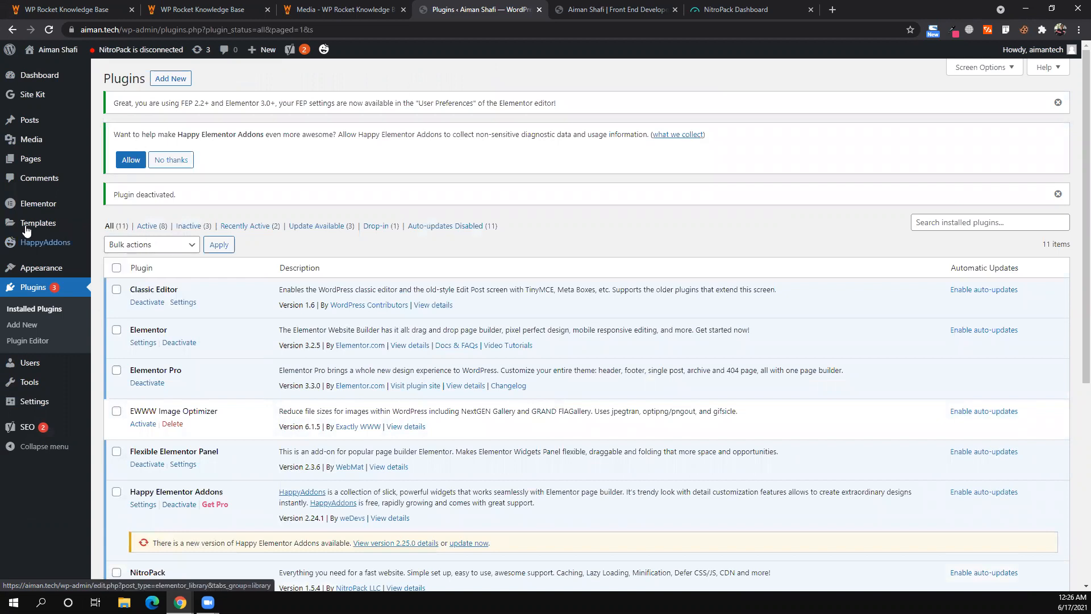
mouse_move(59, 214)
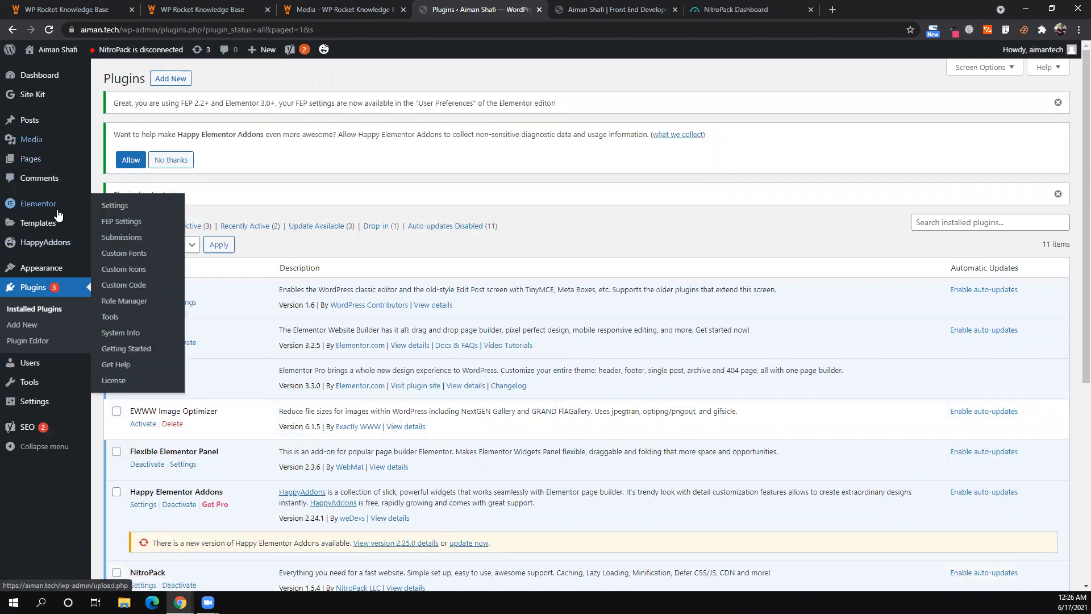
mouse_move(57, 273)
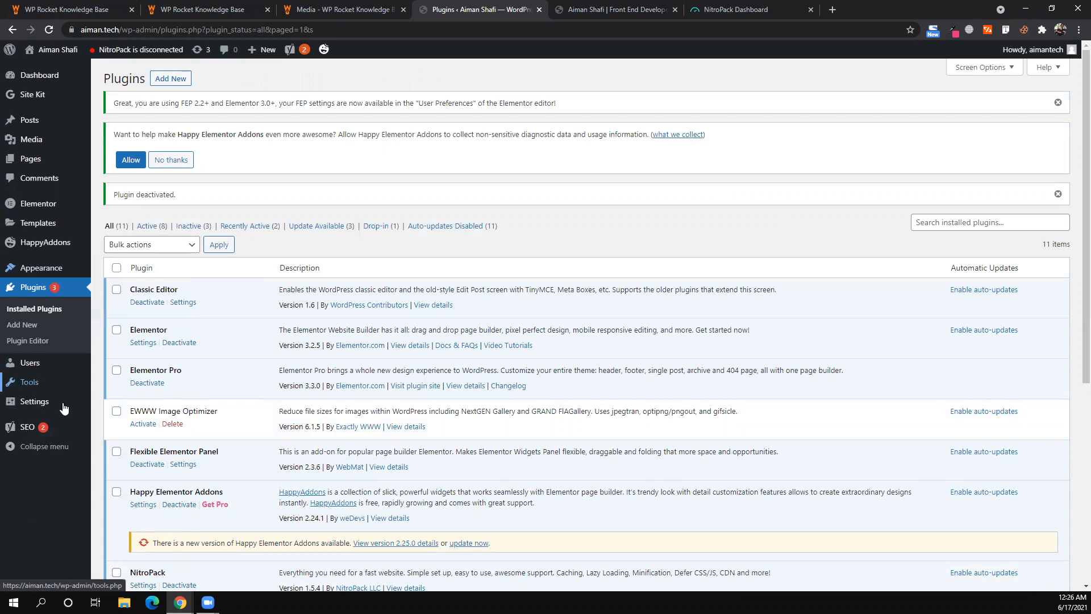
- Open Settings > NitroPack, click Connect to NitroPack and authorize aiman.tech in the popup
mouse_move(35, 405)
click(125, 515)
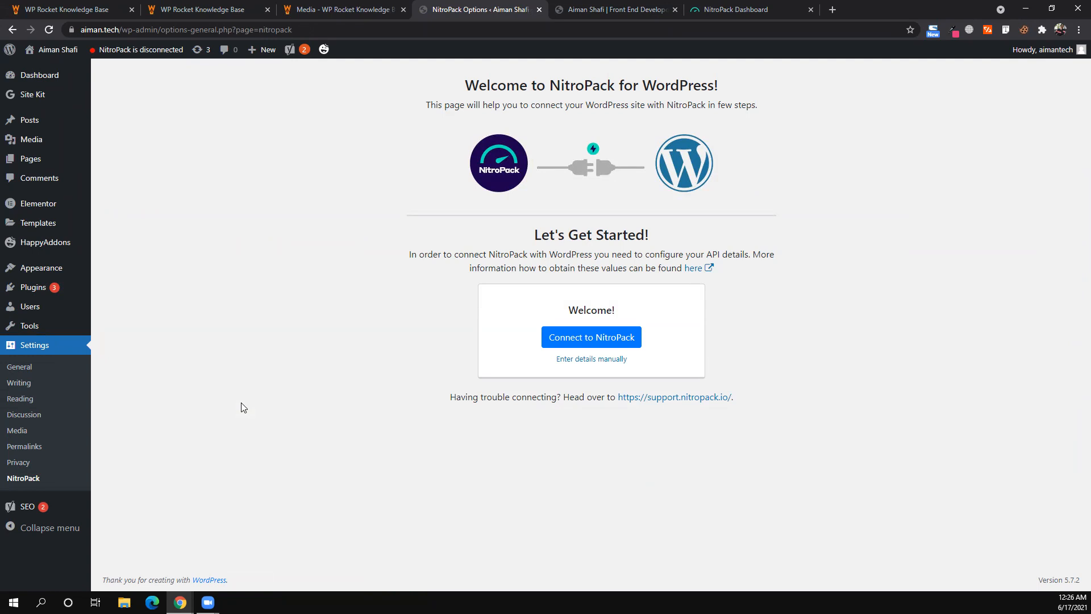
click(561, 345)
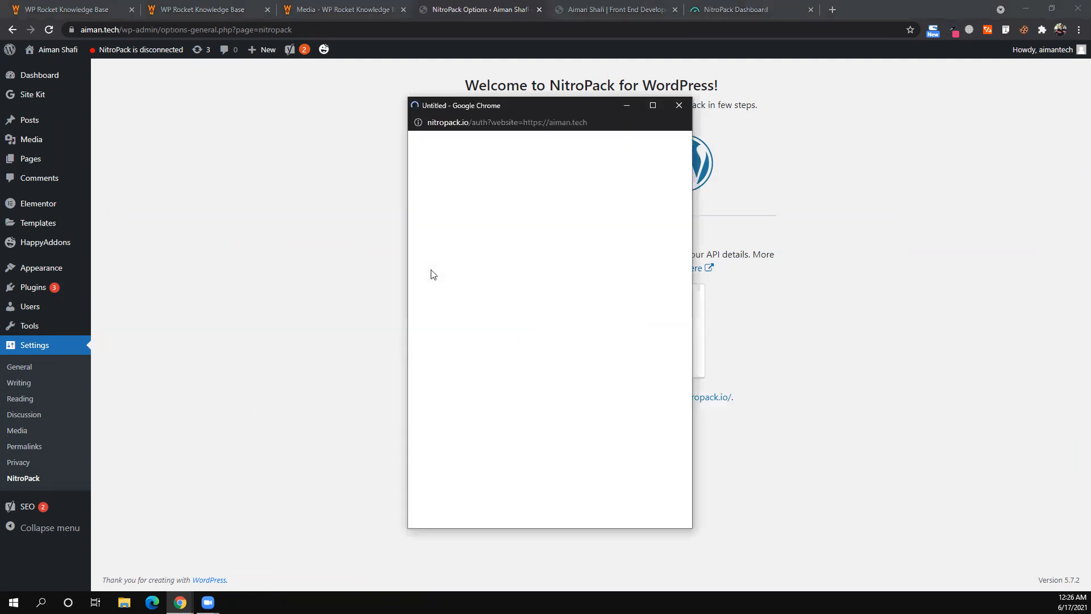
click(736, 9)
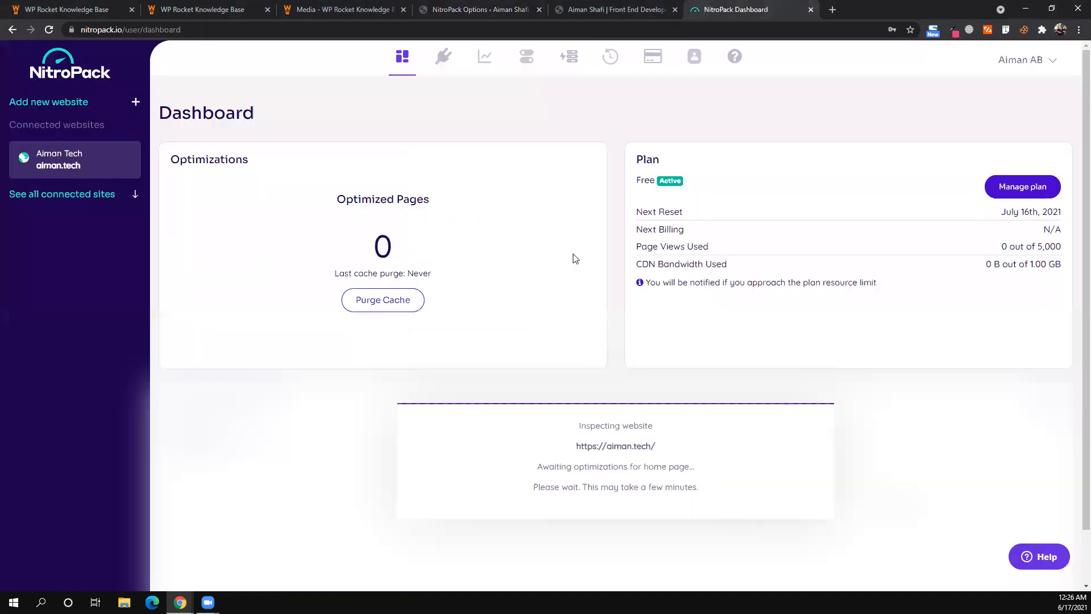
- Check the NitroPack account dashboard while the WordPress plugin dashboard finishes connecting
click(569, 9)
key(ctrl+shift+Tab)
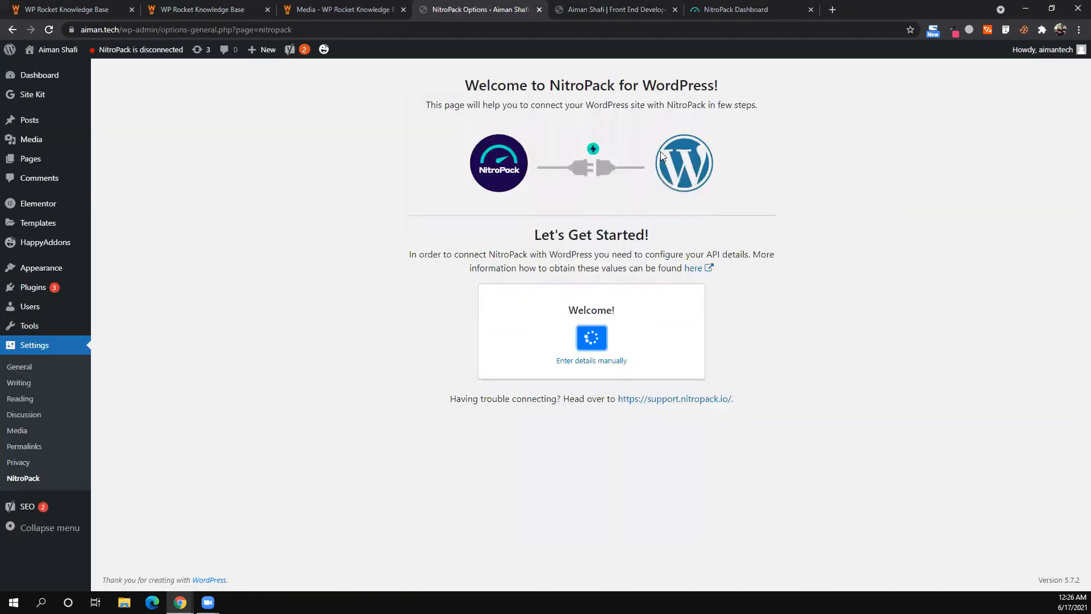
click(730, 6)
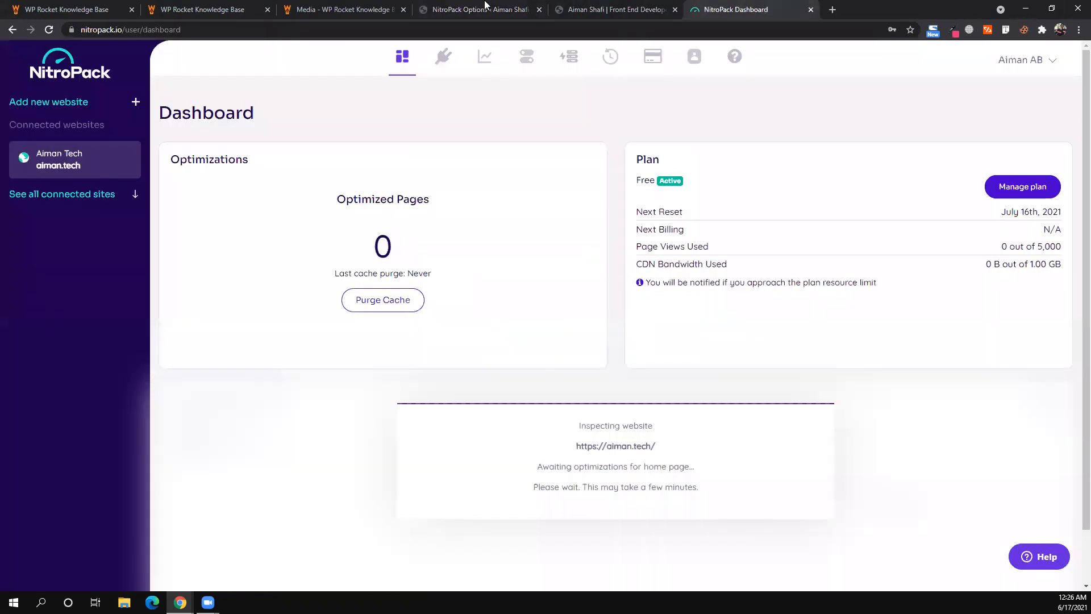
key(ctrl+shift+Tab)
key(ctrl+shift+Tab)
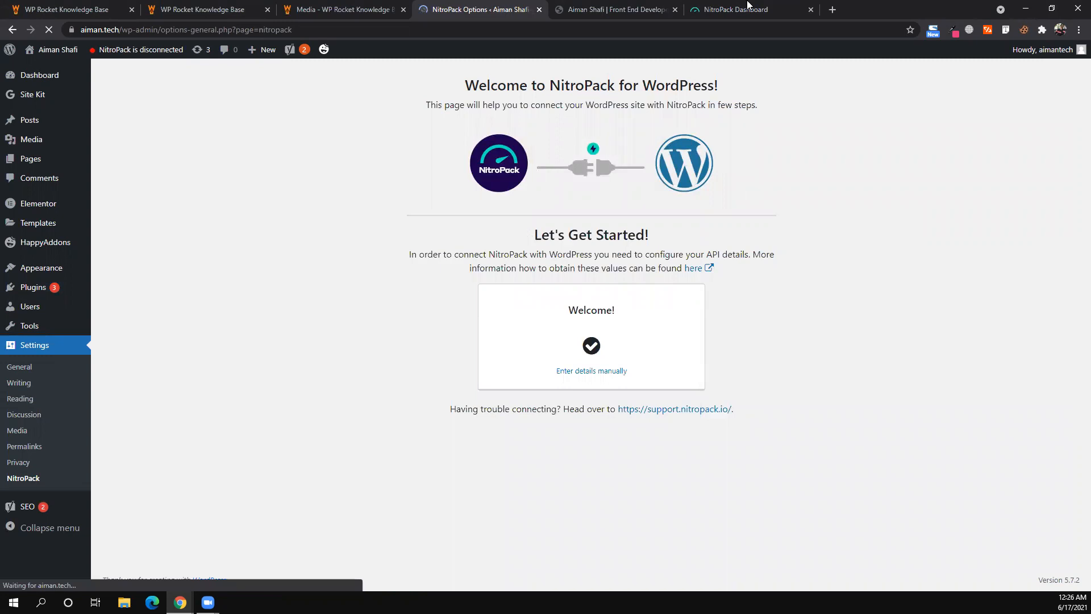
key(ctrl+Tab)
key(ctrl+Tab)
key(ctrl+shift+Tab)
key(ctrl+shift+Tab)
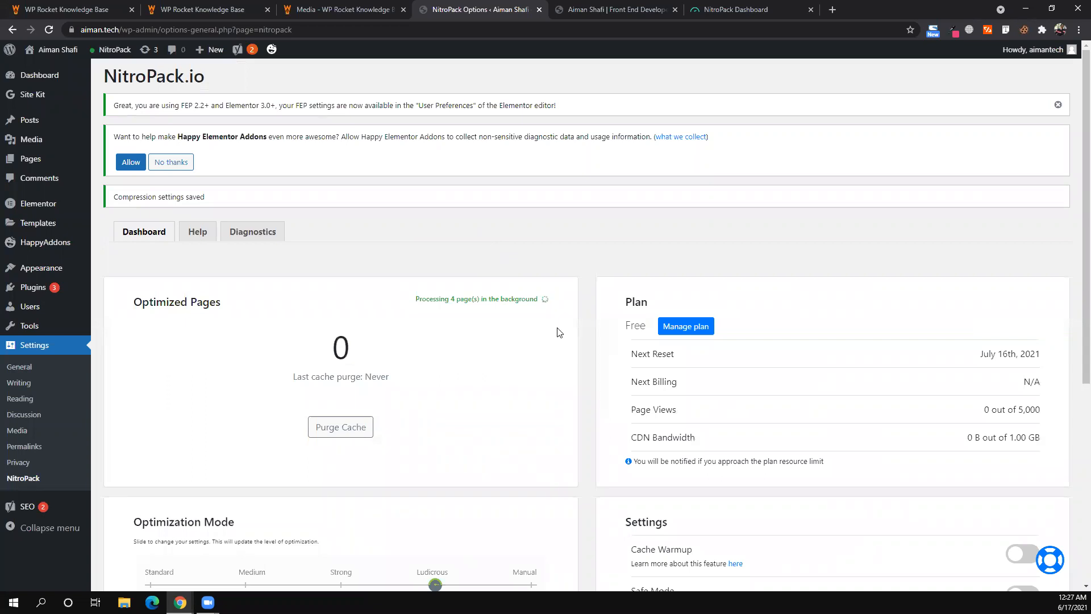
- Switch on the Cache Warmup toggle and confirm with Yes
scroll(560, 333, down, 2)
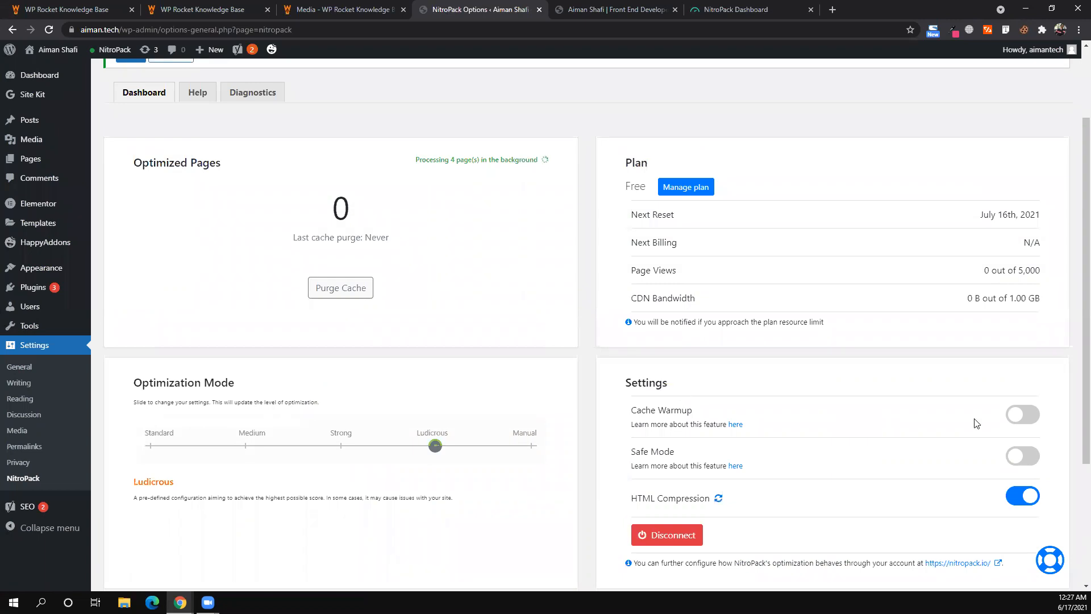
click(1014, 423)
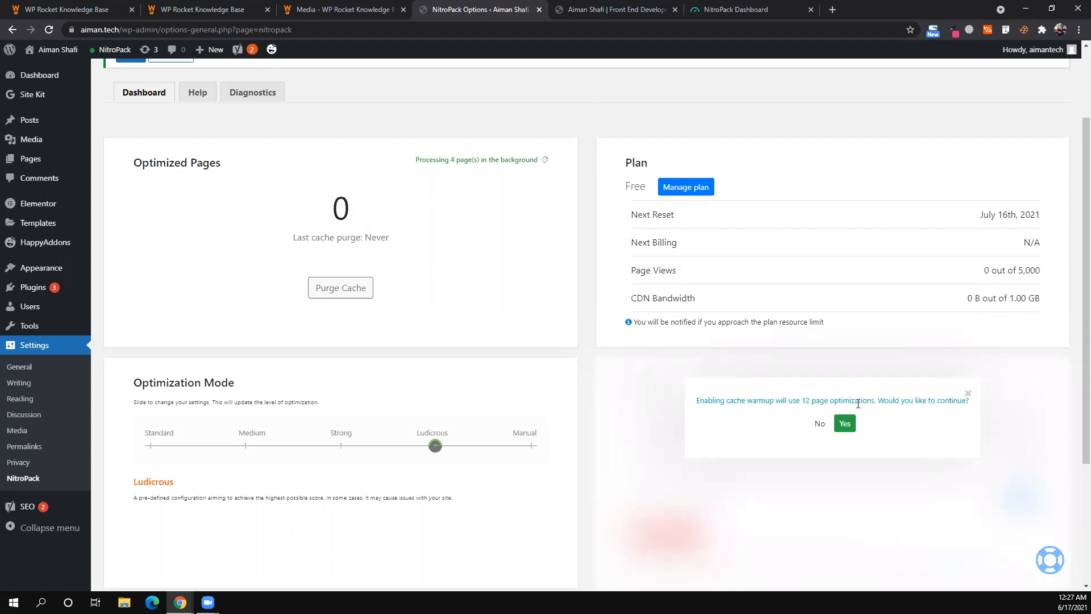
click(844, 424)
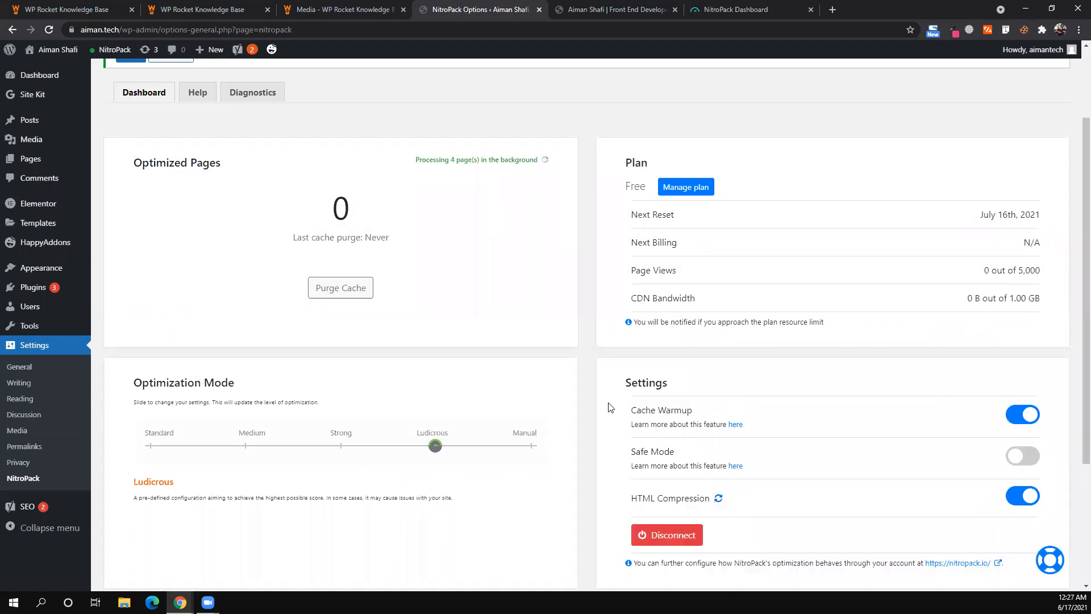
- Review the NitroPack settings and background processing status after enabling warmup
scroll(526, 471, down, 2)
scroll(526, 471, down, 2)
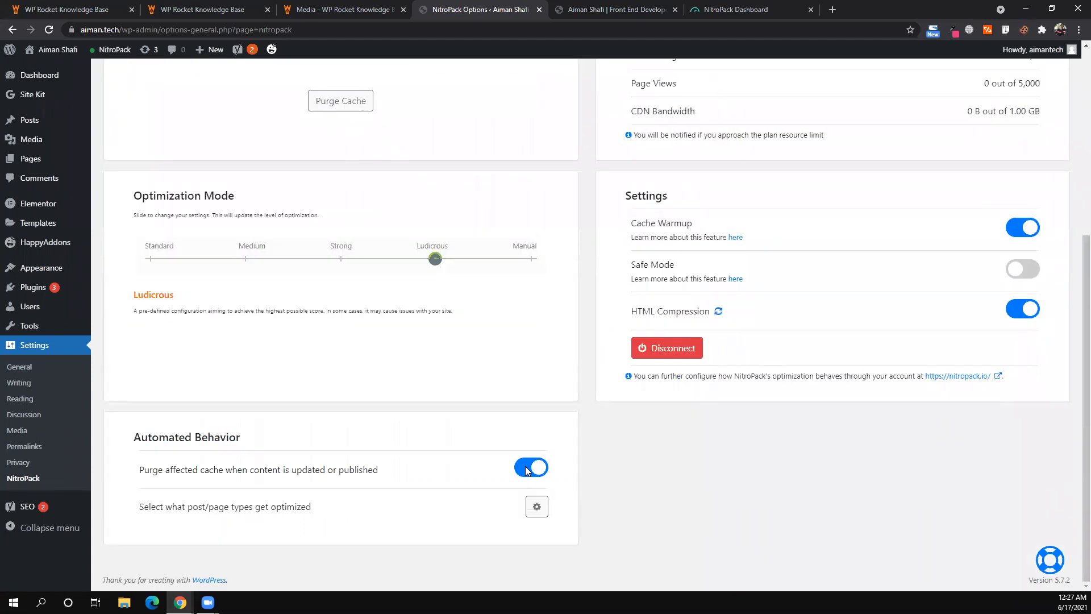
scroll(431, 489, up, 5)
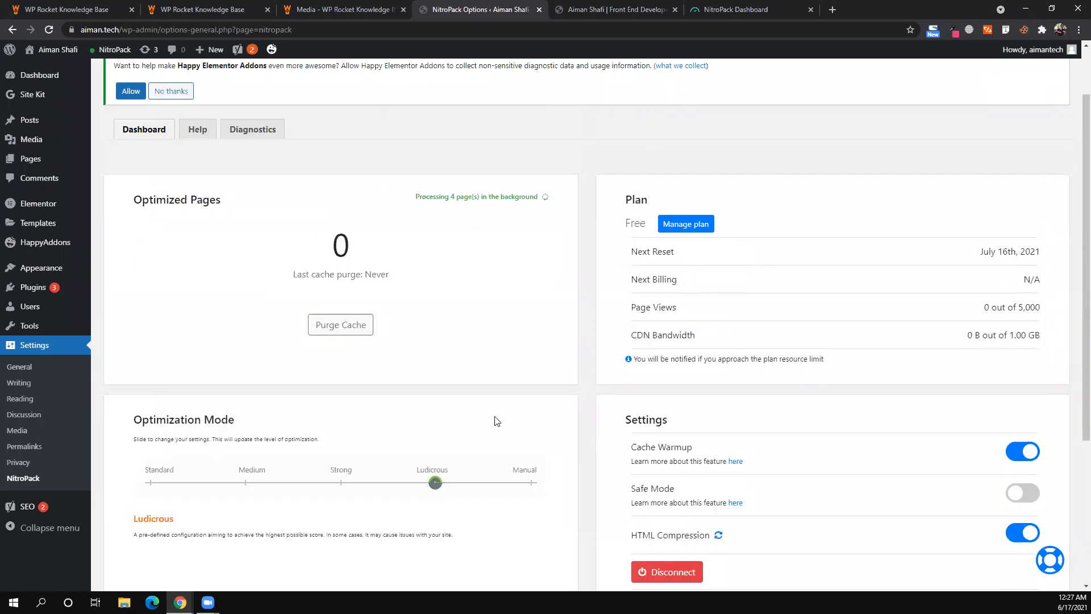
scroll(495, 421, down, 1)
scroll(437, 269, up, 3)
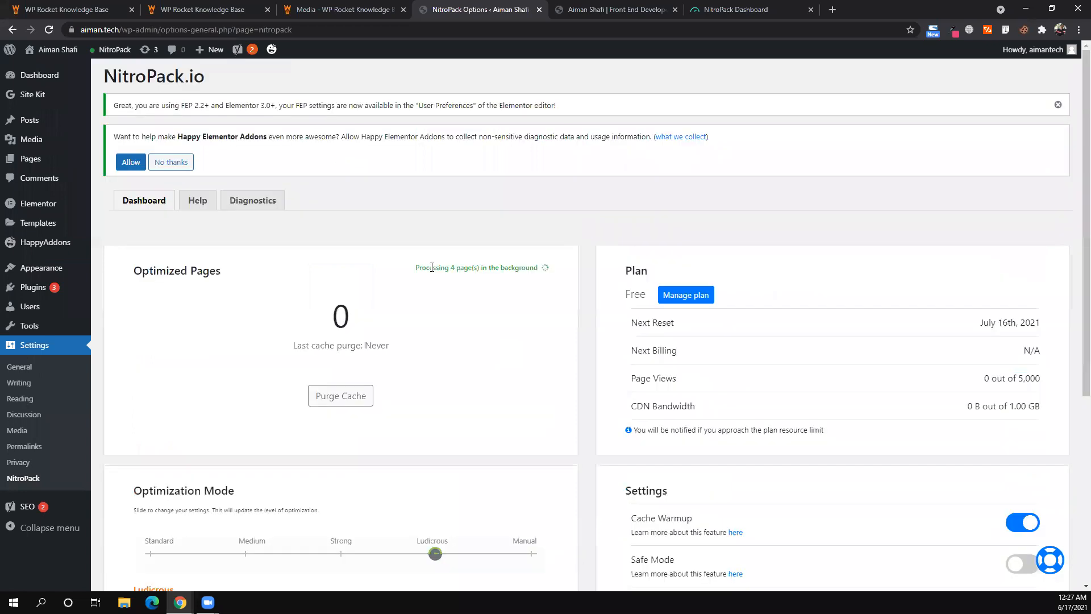
triple_click(432, 267)
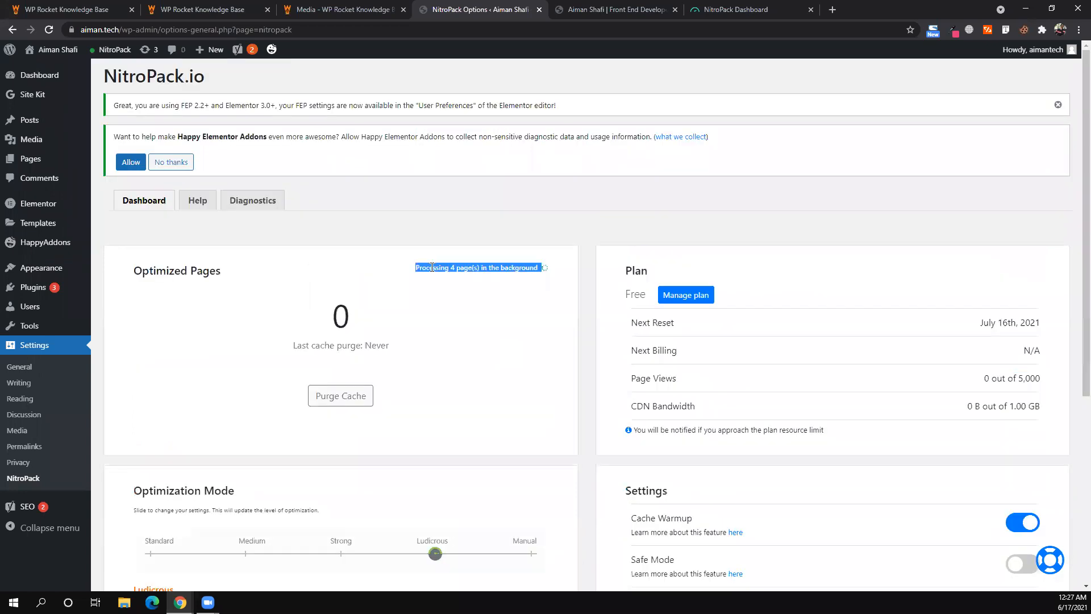
click(574, 348)
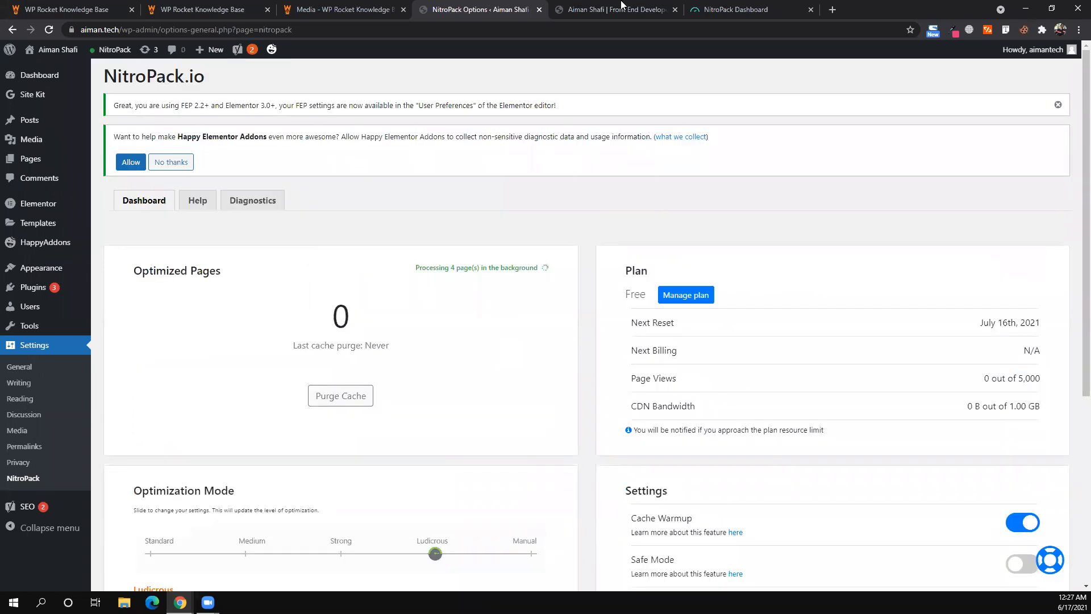
key(ctrl+Tab)
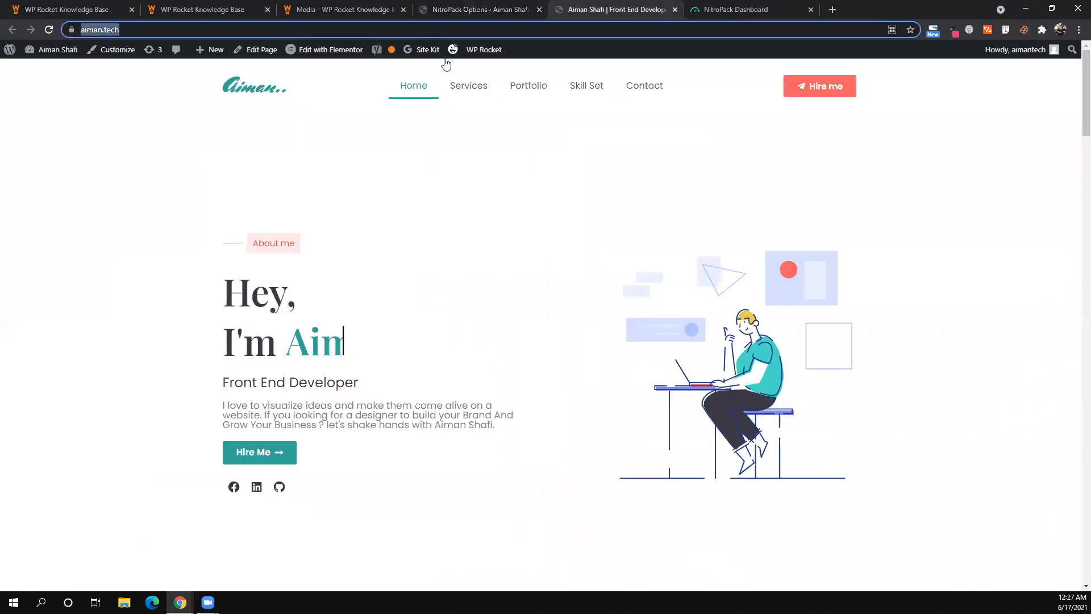
- Reload the NitroPack dashboard and open Optimizations: six aiman.tech URLs, three optimized, three pending
key(ctrl+Tab)
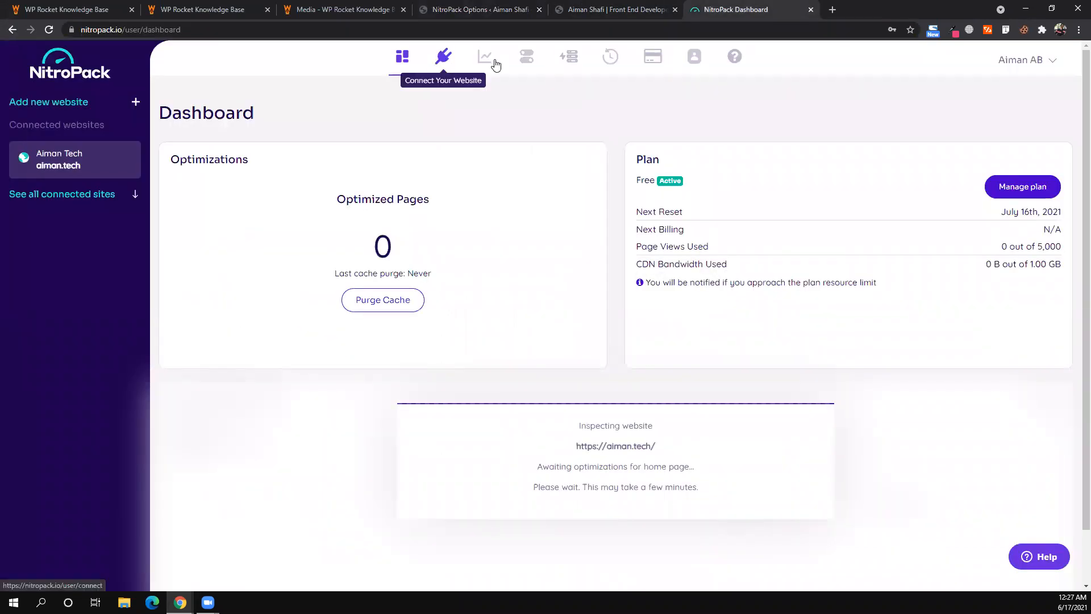
click(49, 32)
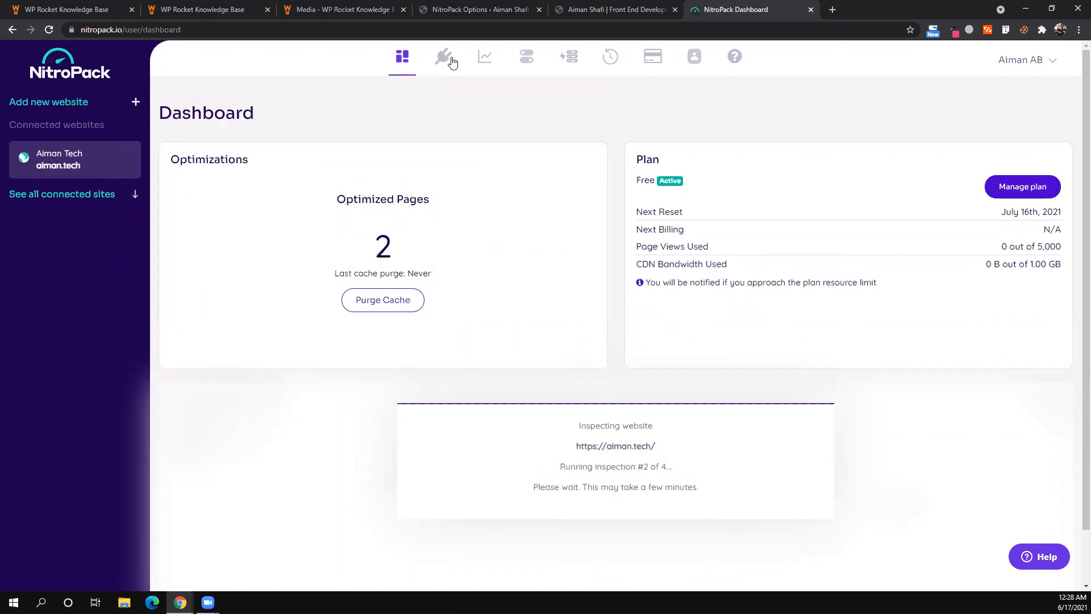
click(490, 64)
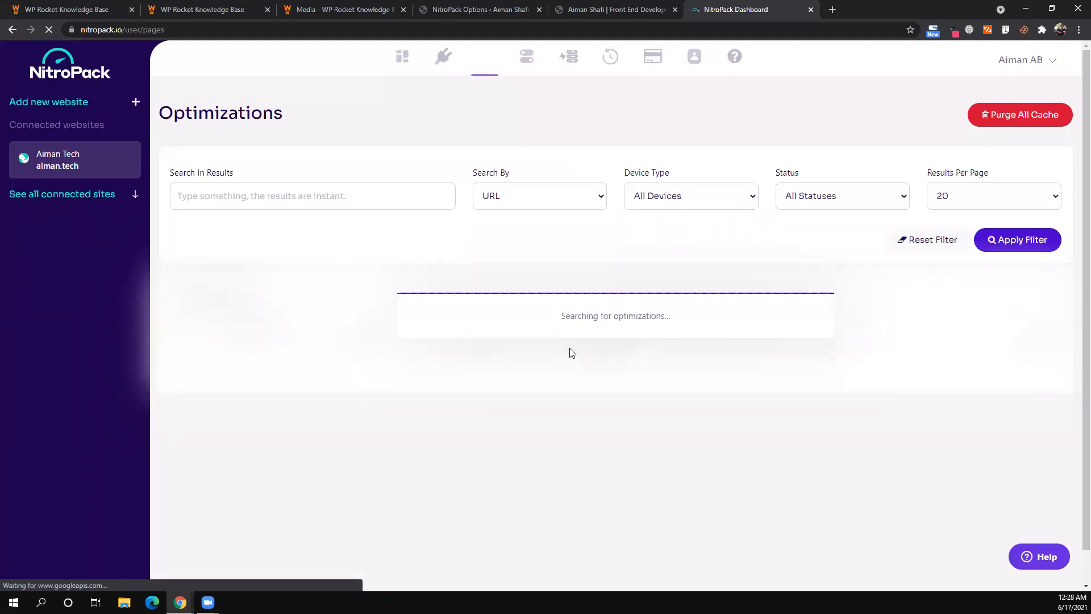
scroll(569, 348, down, 1)
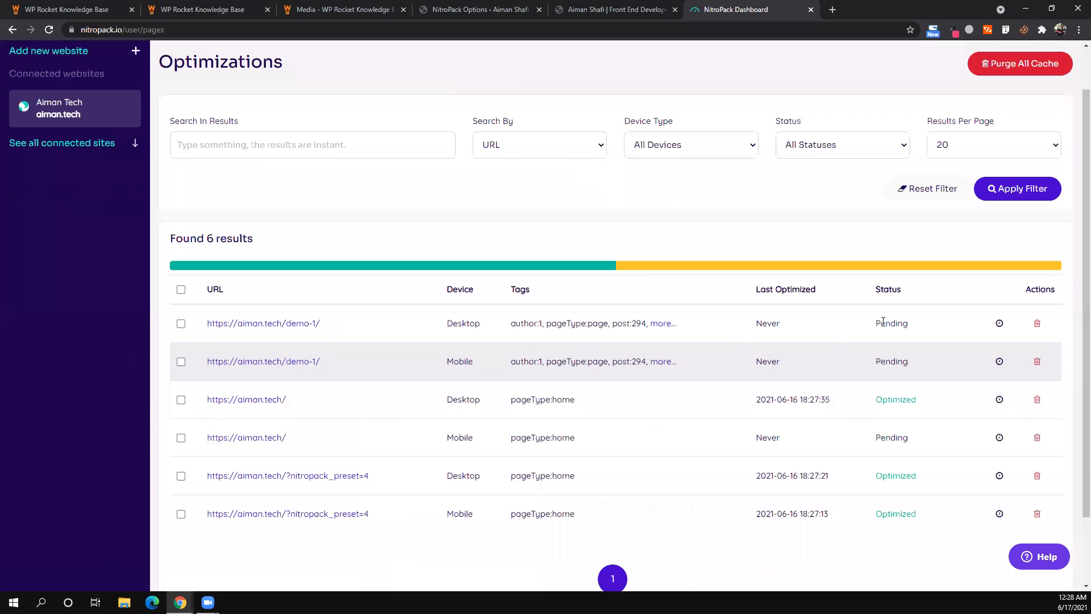
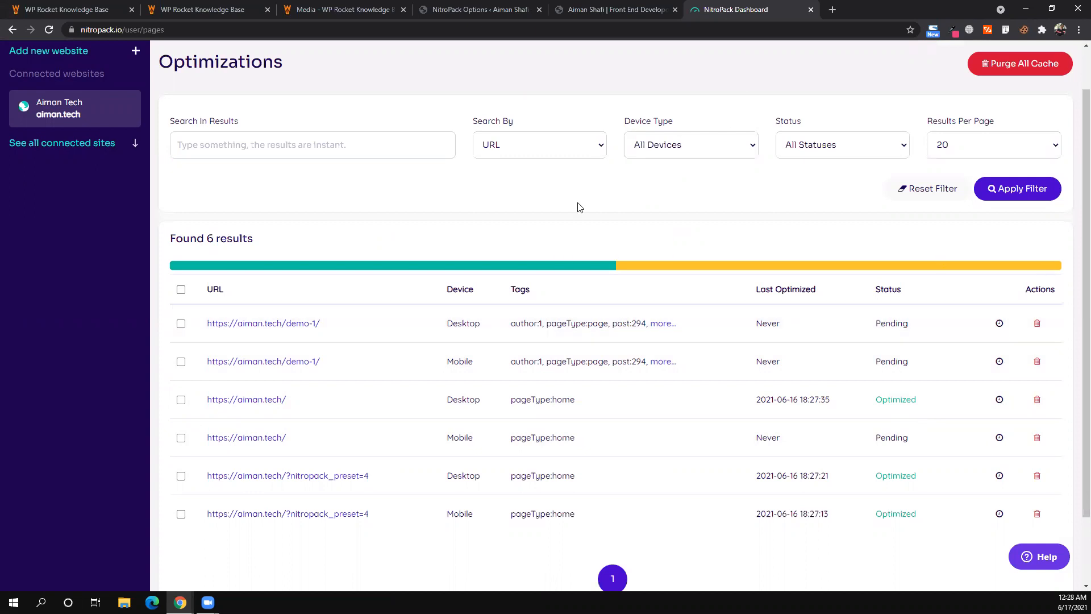
- Open aiman.tech's NitroPack Settings and review General Settings: Improve Server Response Time and Ignored Parameters on
scroll(527, 59, up, 1)
click(526, 56)
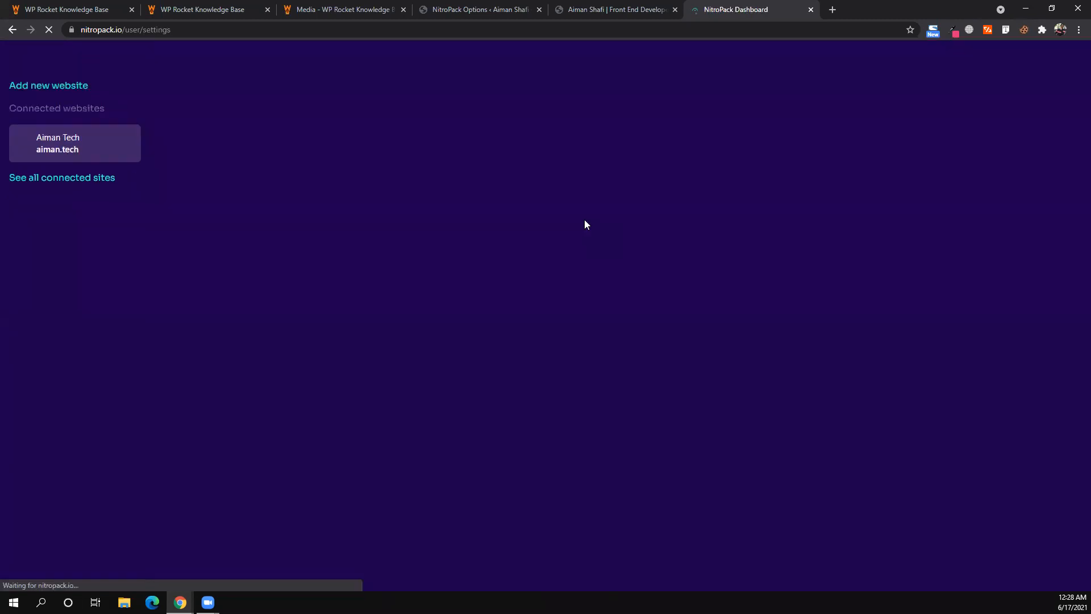
scroll(585, 225, down, 2)
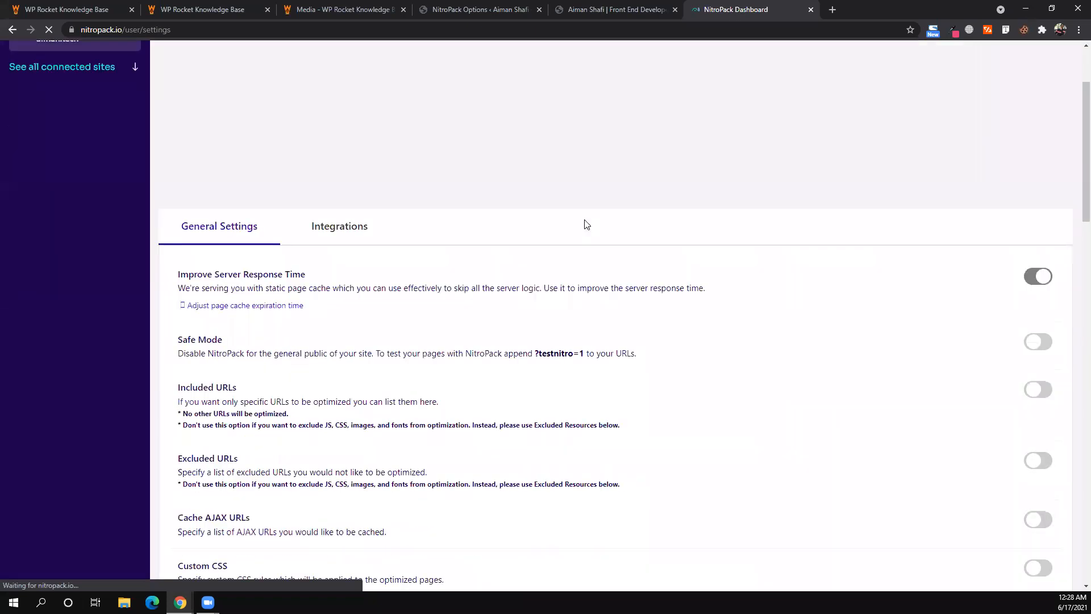
scroll(586, 223, down, 3)
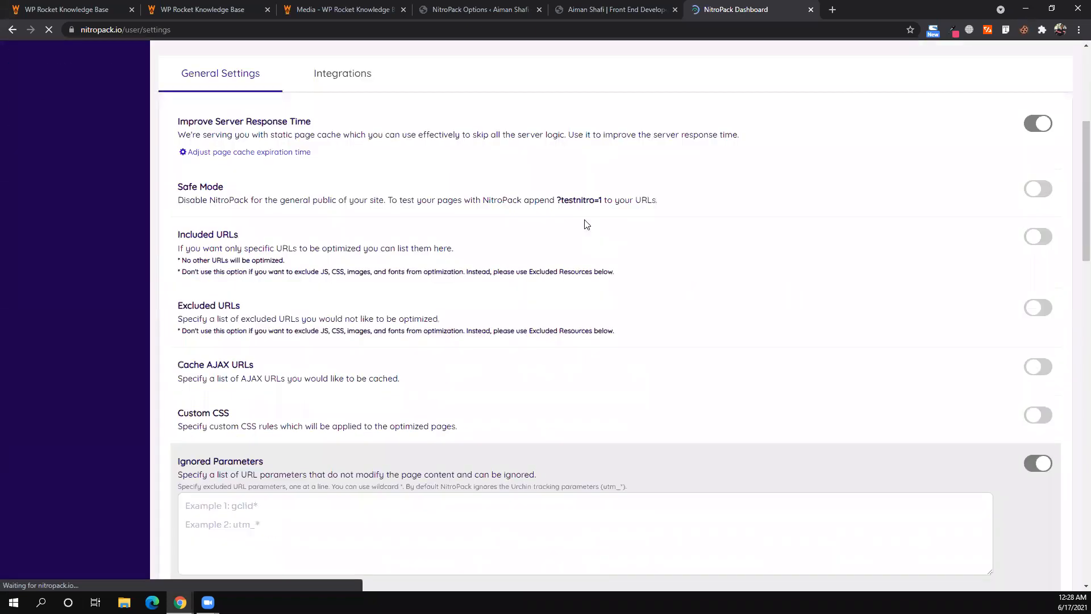
scroll(585, 225, down, 1)
scroll(586, 224, down, 2)
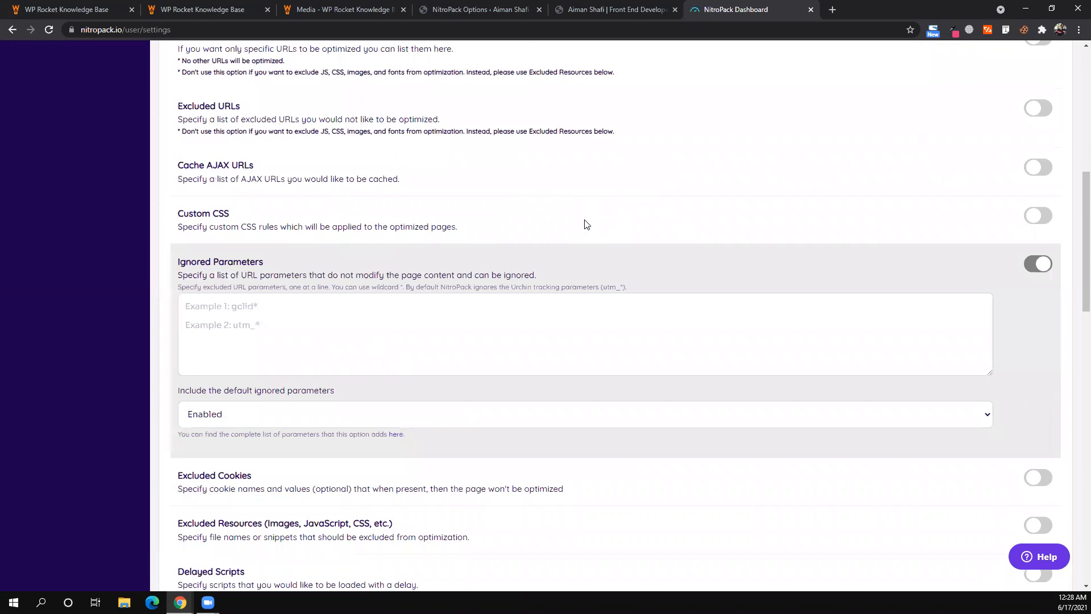
scroll(586, 224, down, 2)
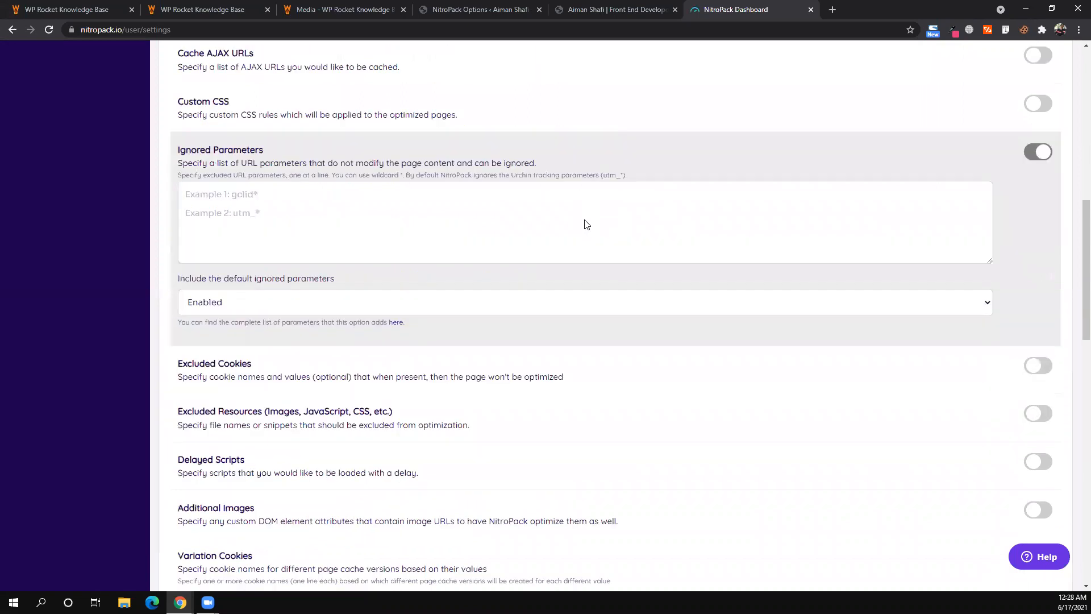
scroll(586, 224, down, 3)
scroll(586, 224, up, 5)
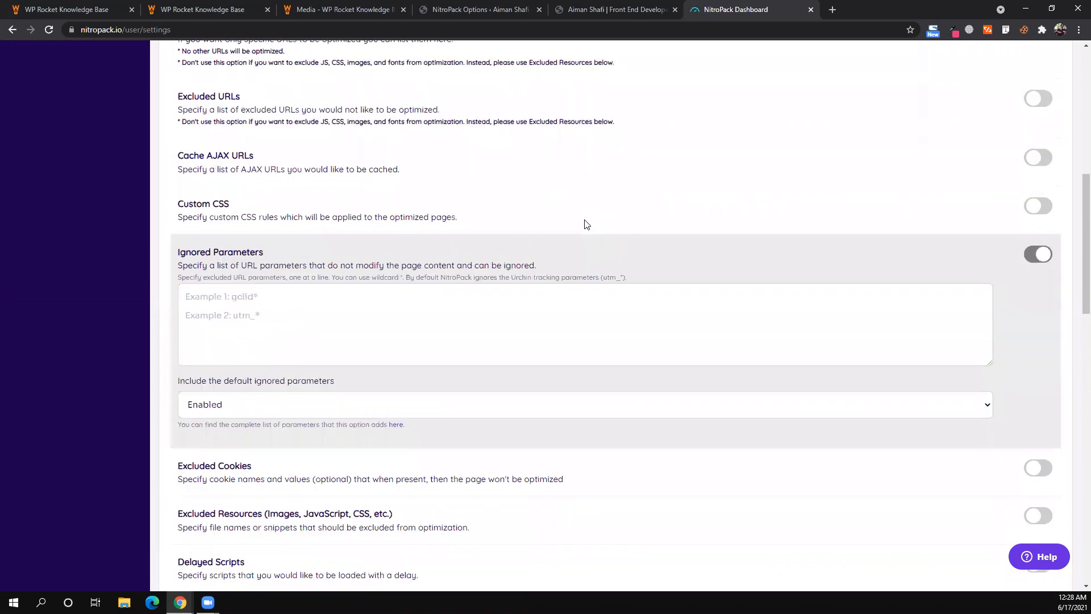
scroll(586, 224, up, 2)
scroll(586, 224, up, 2)
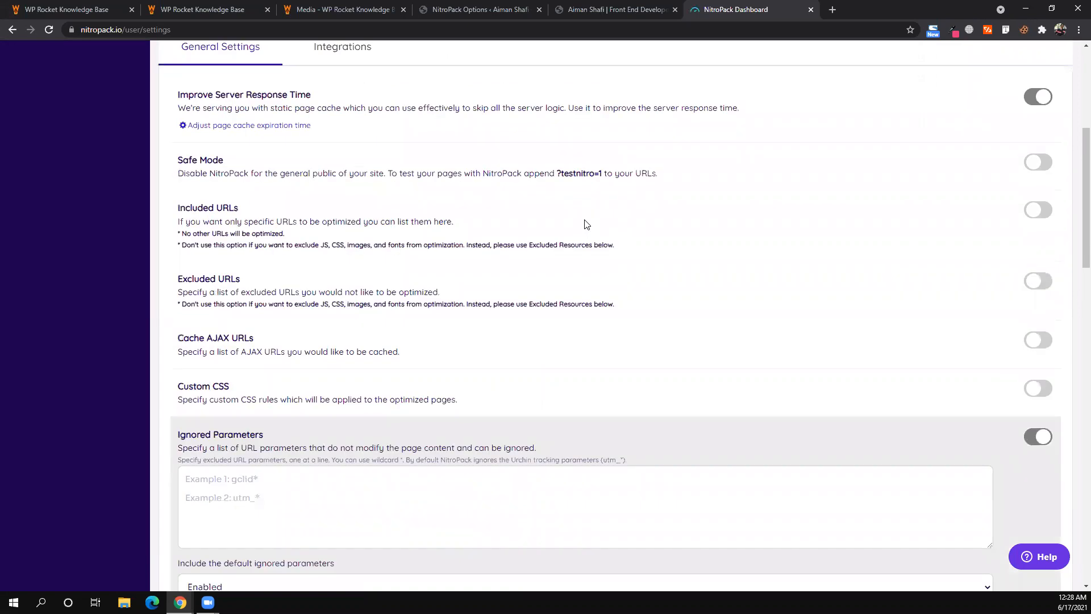
scroll(586, 224, up, 3)
scroll(880, 324, down, 1)
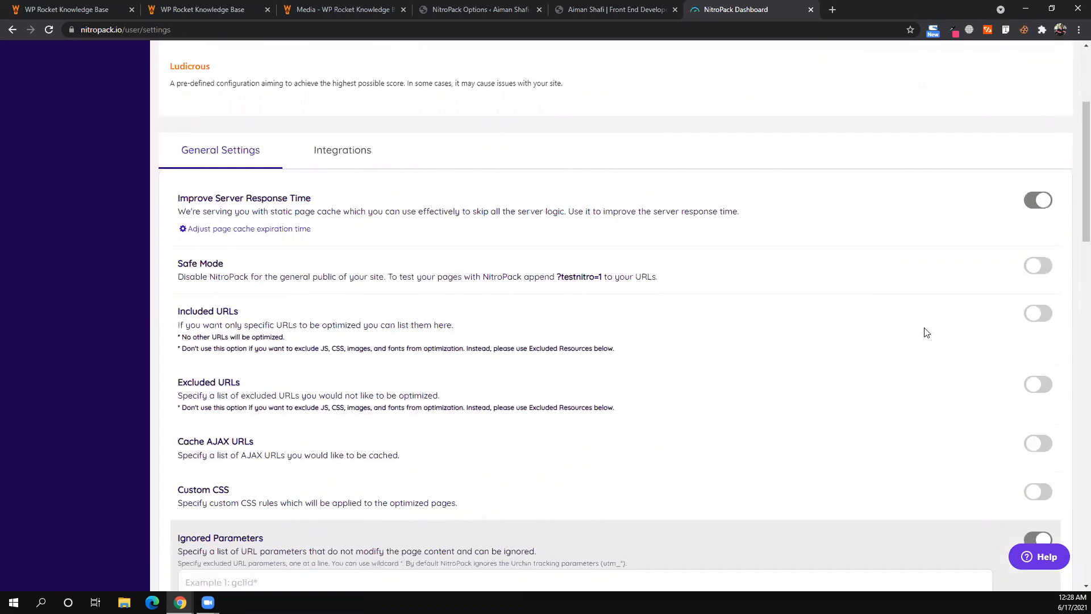
click(1047, 386)
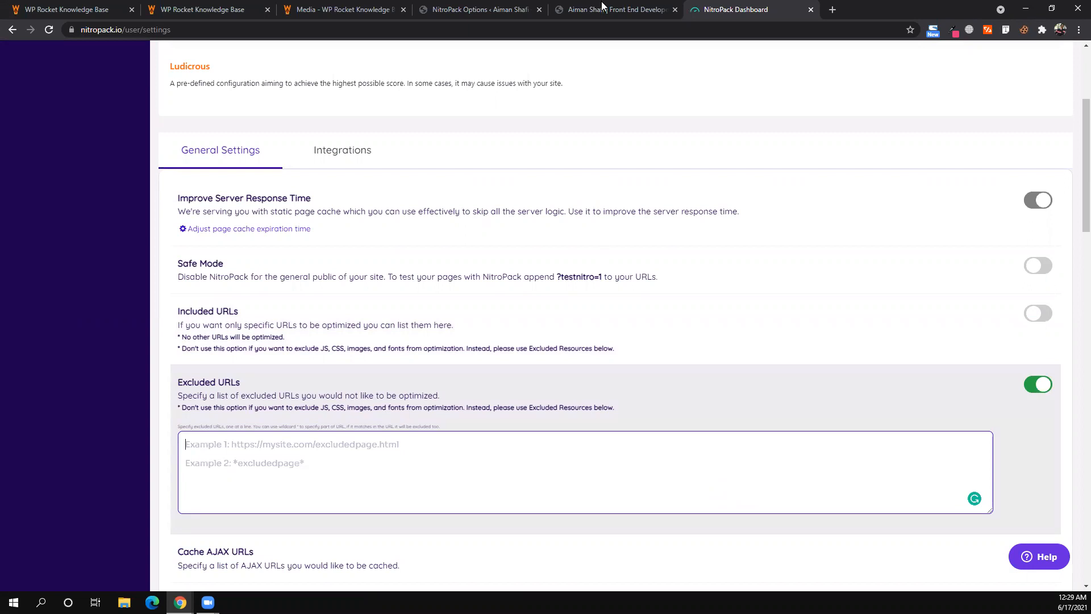
key(ctrl+shift+Tab)
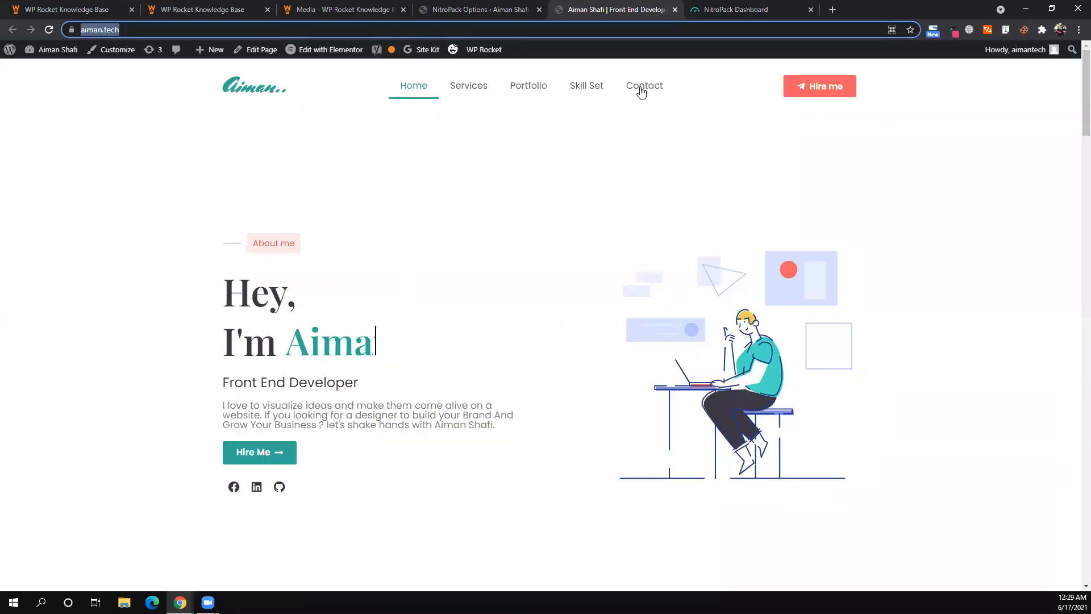
click(49, 30)
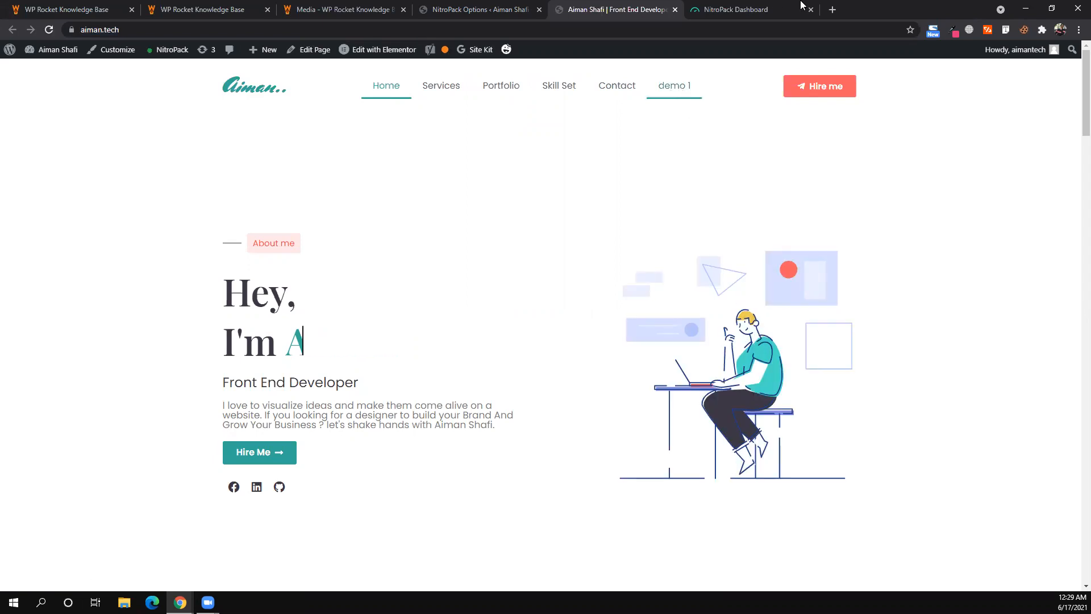
key(ctrl+Tab)
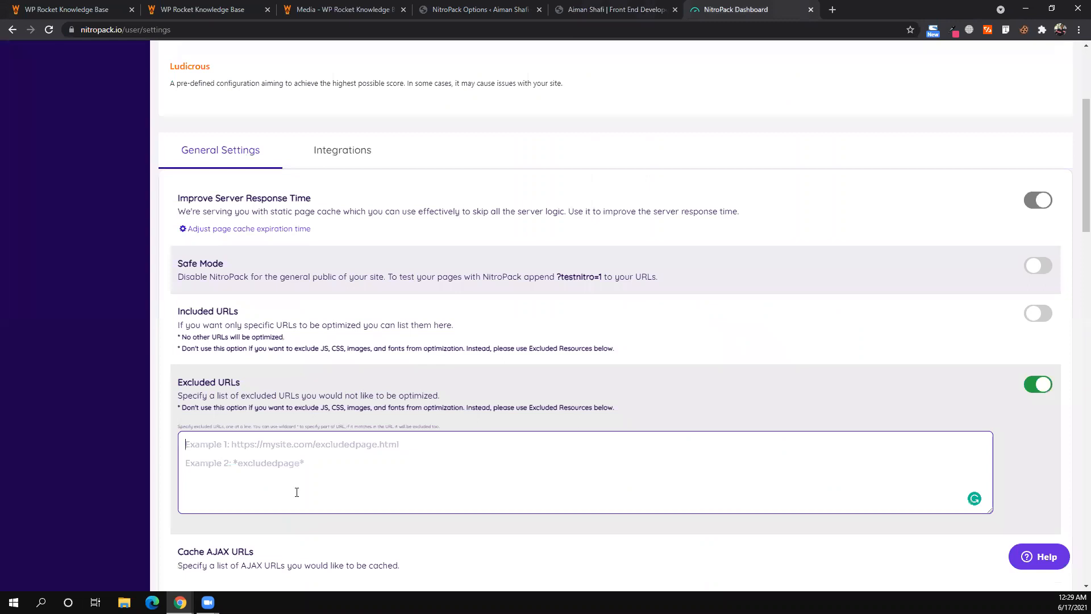
text(https://aiman.tech/demo-1/)
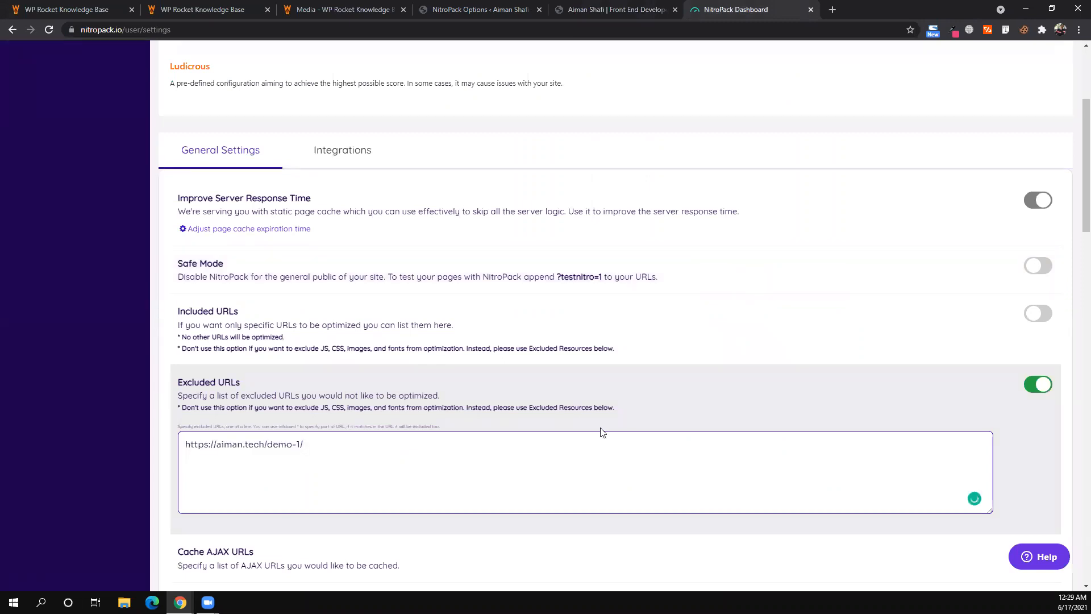
key(ctrl+a)
key(BackSpace)
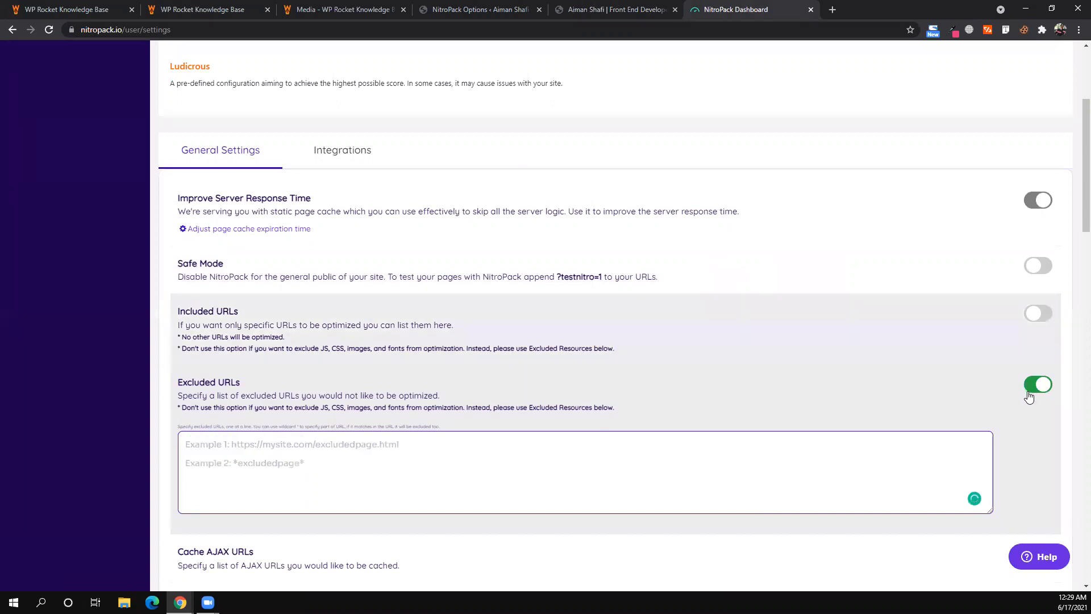
scroll(790, 349, down, 1)
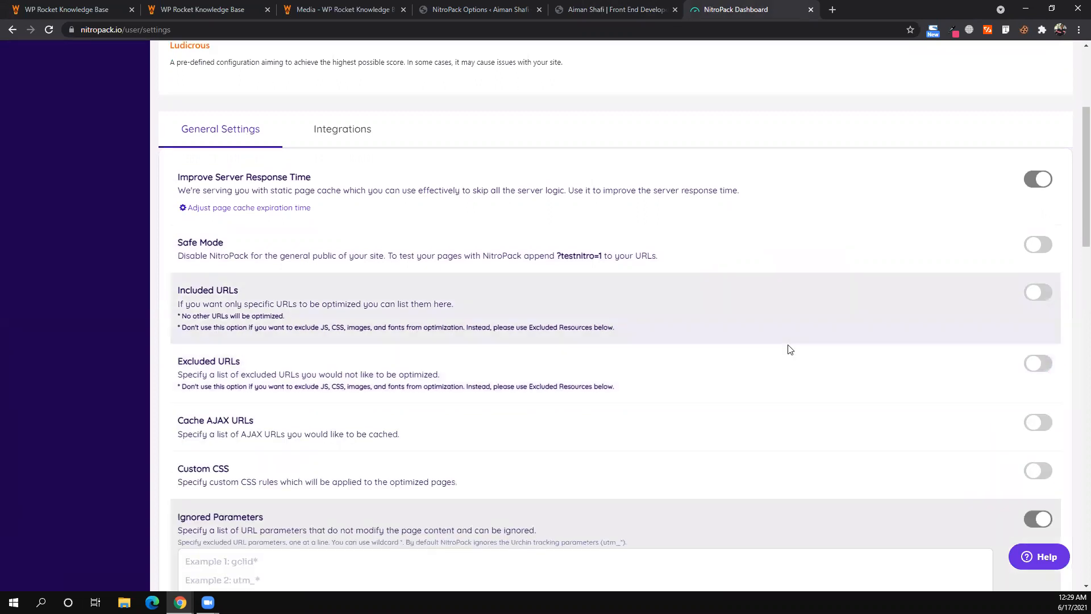
scroll(790, 349, down, 8)
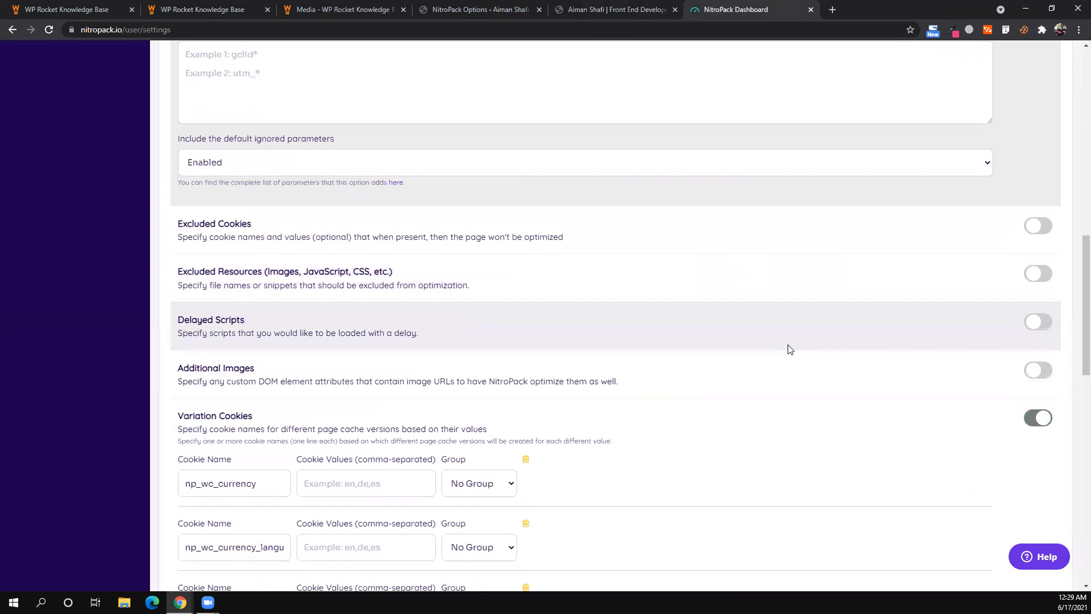
scroll(790, 349, down, 1)
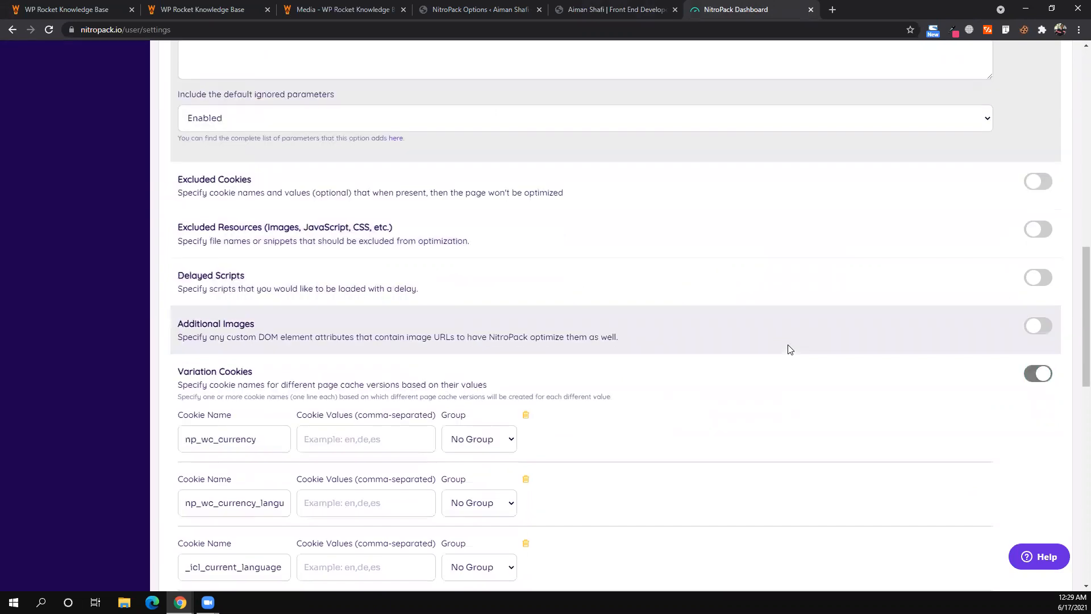
scroll(790, 348, down, 4)
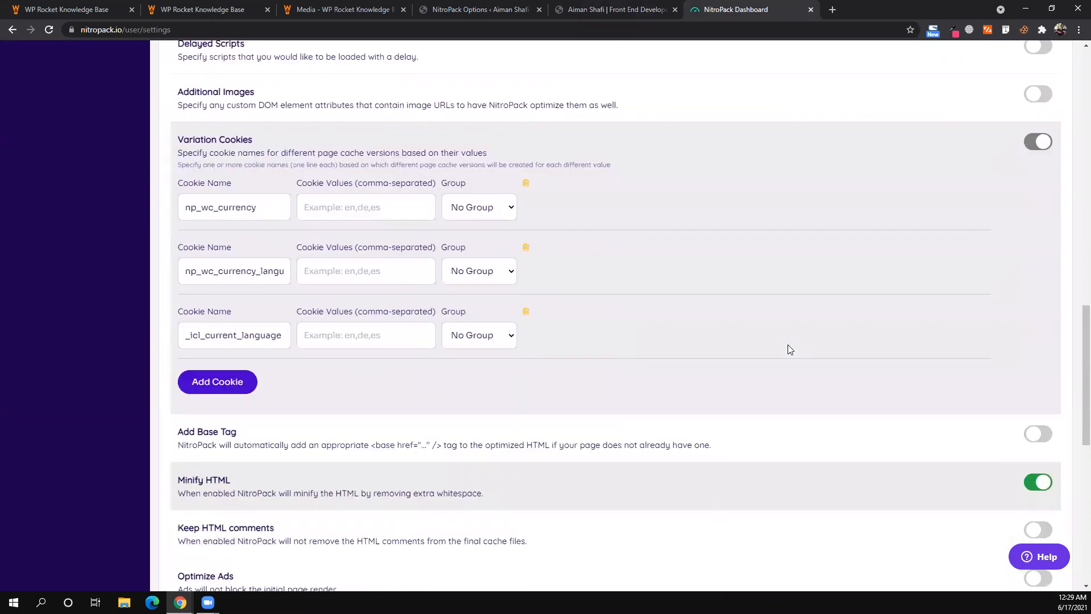
scroll(789, 349, down, 3)
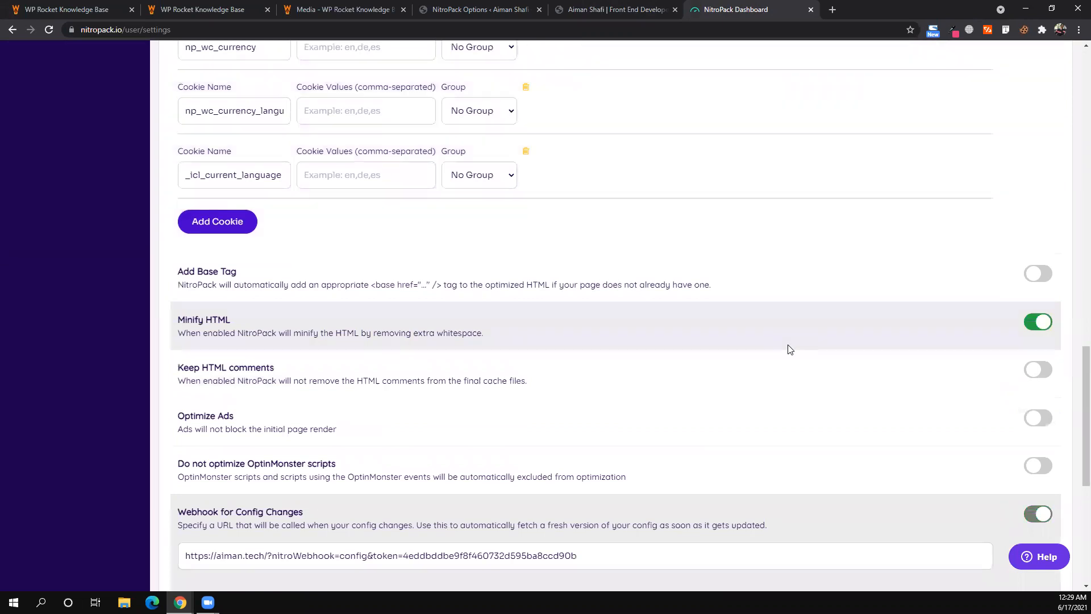
scroll(789, 349, down, 2)
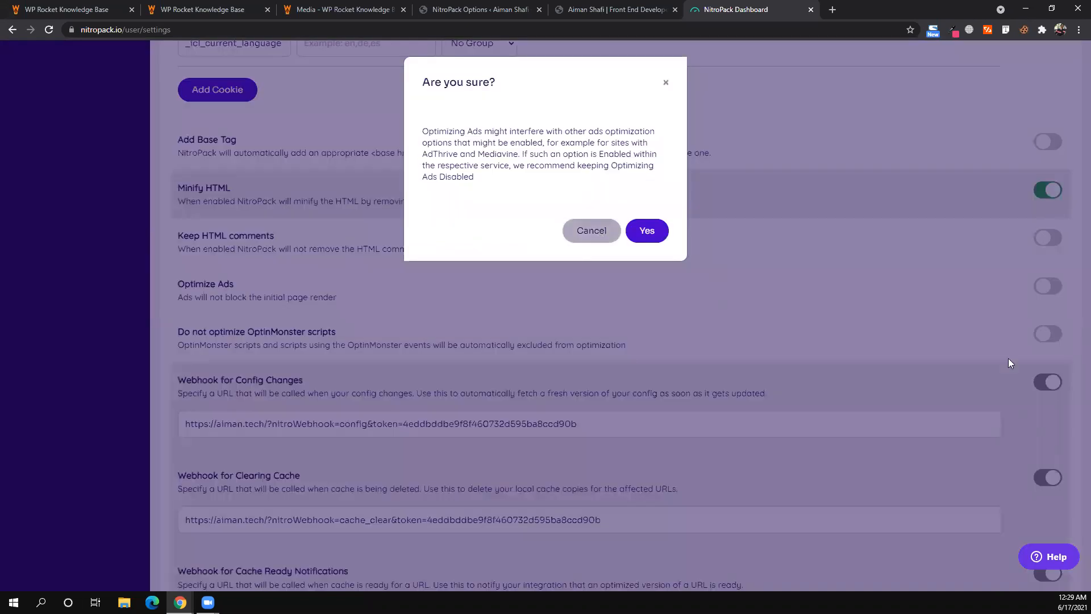
click(1036, 284)
click(1035, 286)
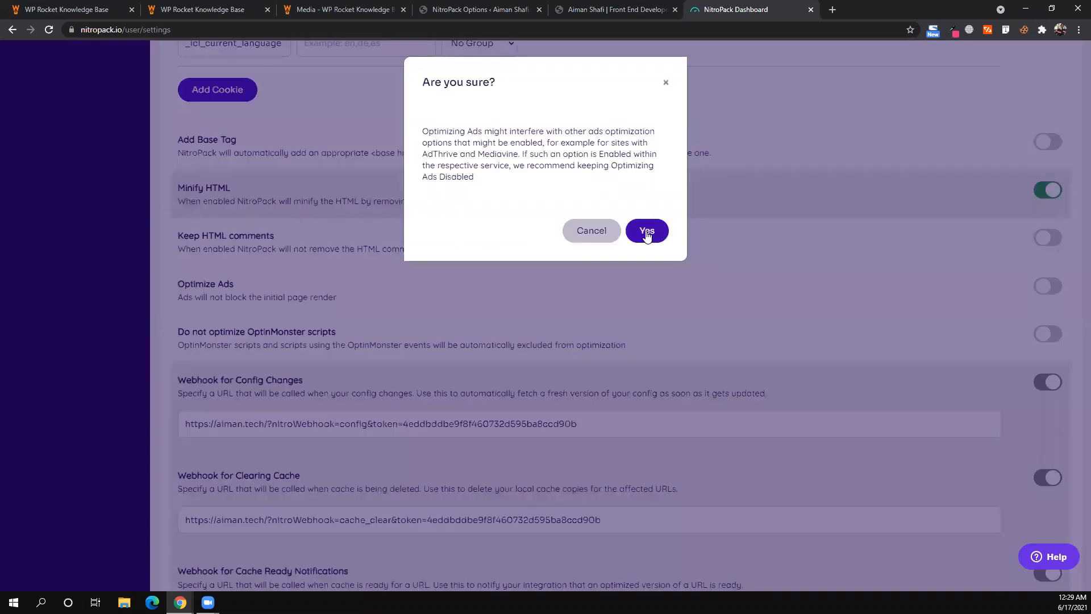
key(Return)
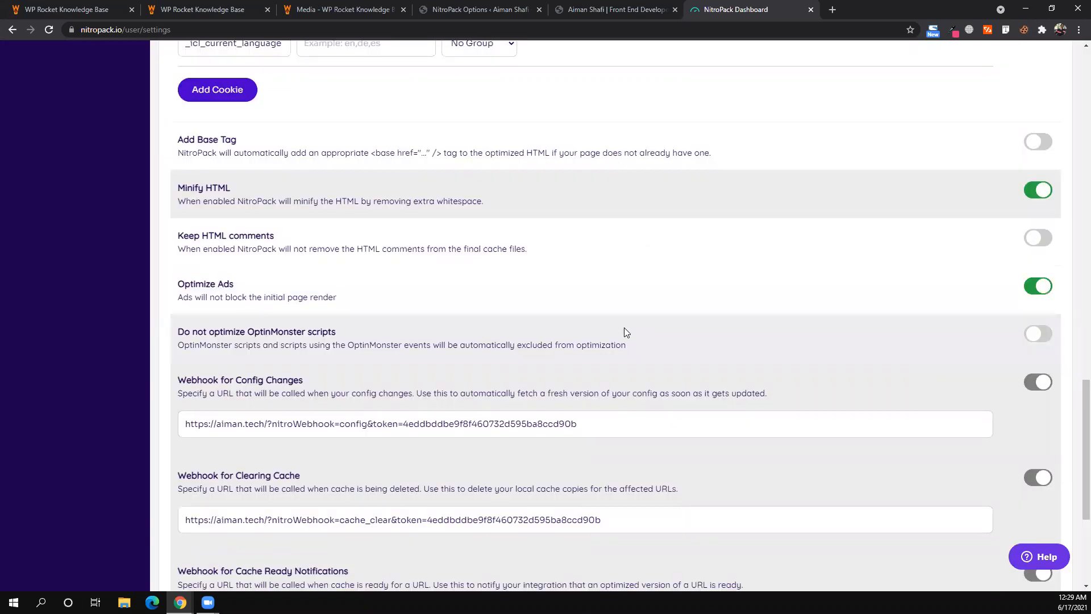
scroll(619, 338, down, 5)
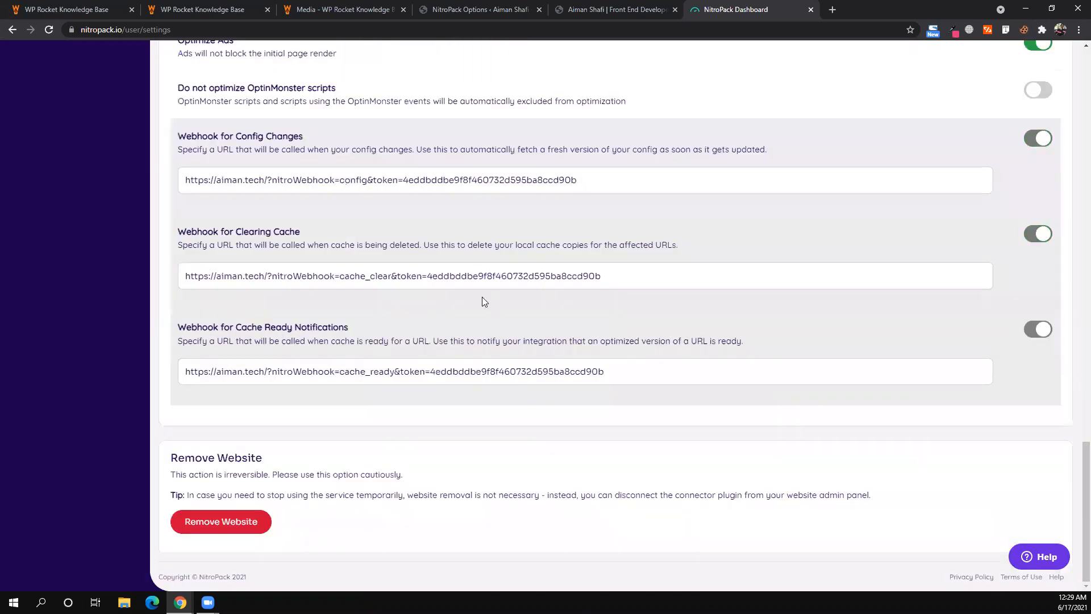
scroll(482, 297, up, 10)
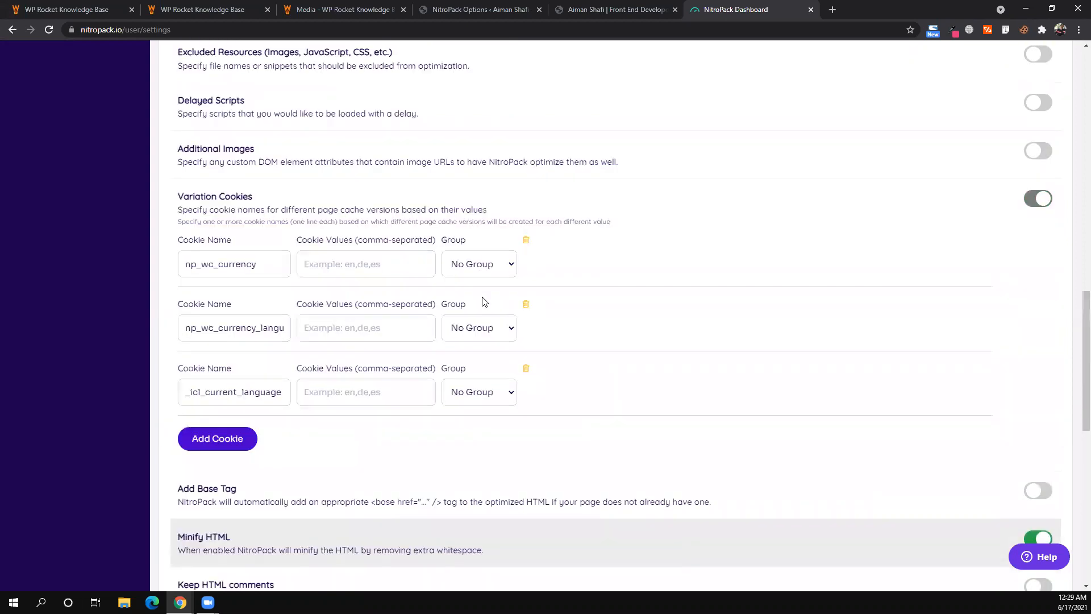
scroll(484, 301, up, 15)
scroll(483, 301, down, 20)
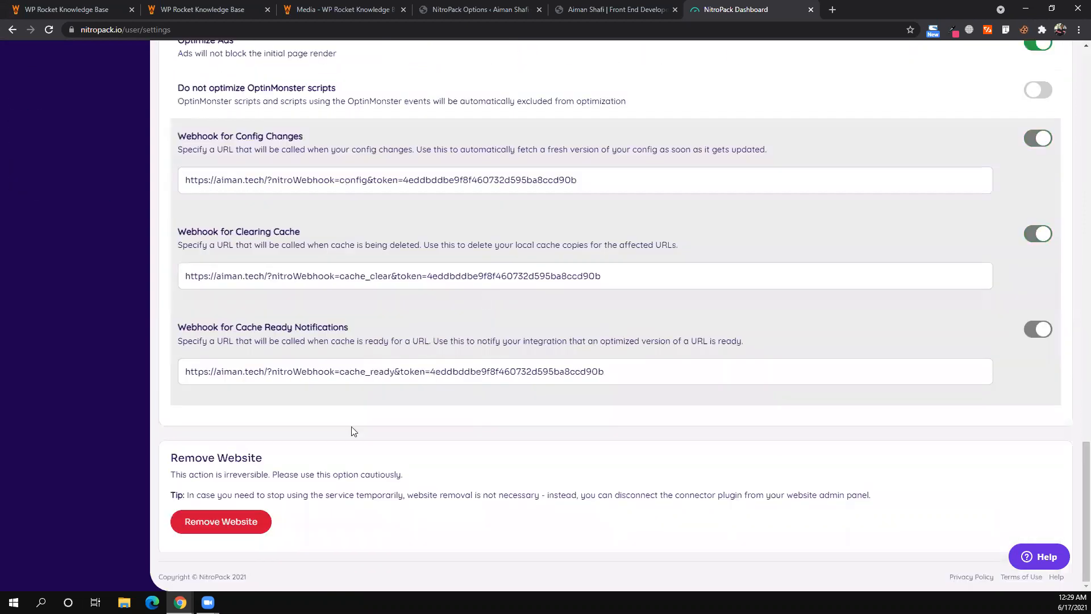
click(221, 529)
scroll(367, 521, up, 9)
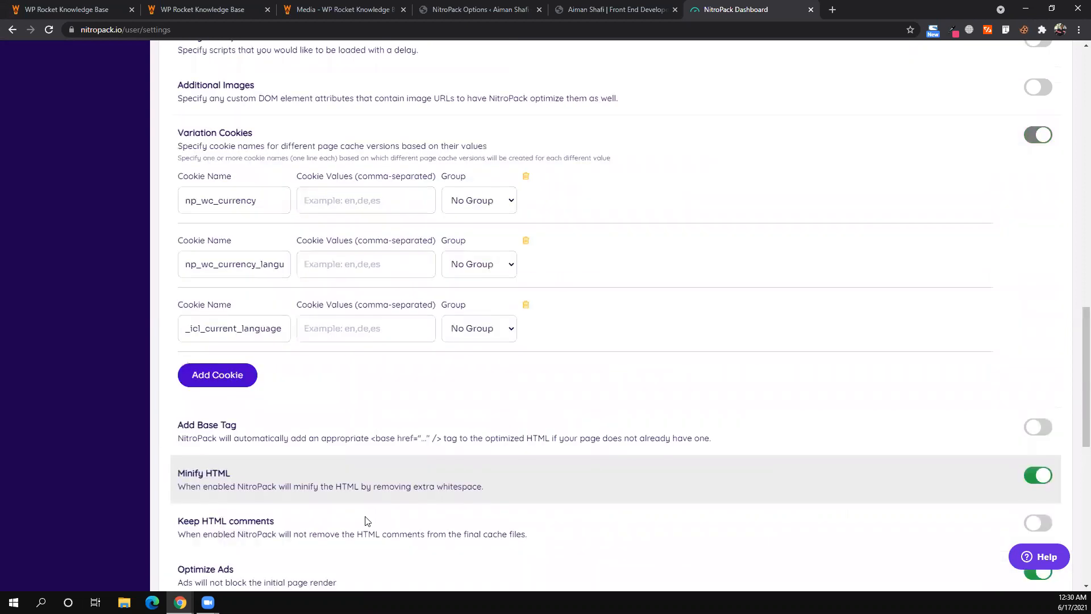
scroll(366, 521, up, 5)
scroll(367, 521, down, 15)
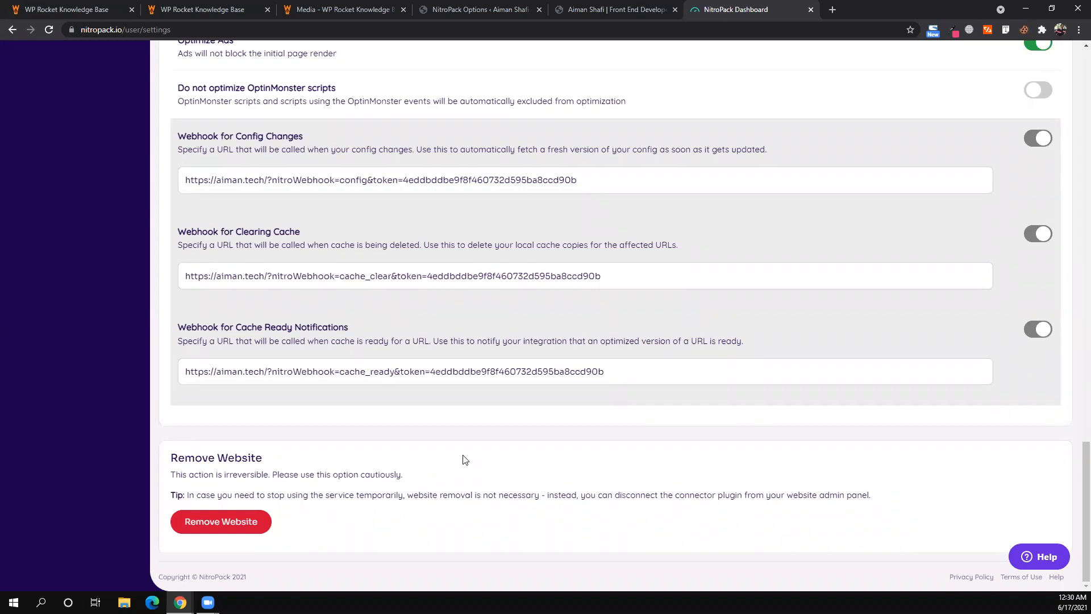
scroll(578, 294, up, 20)
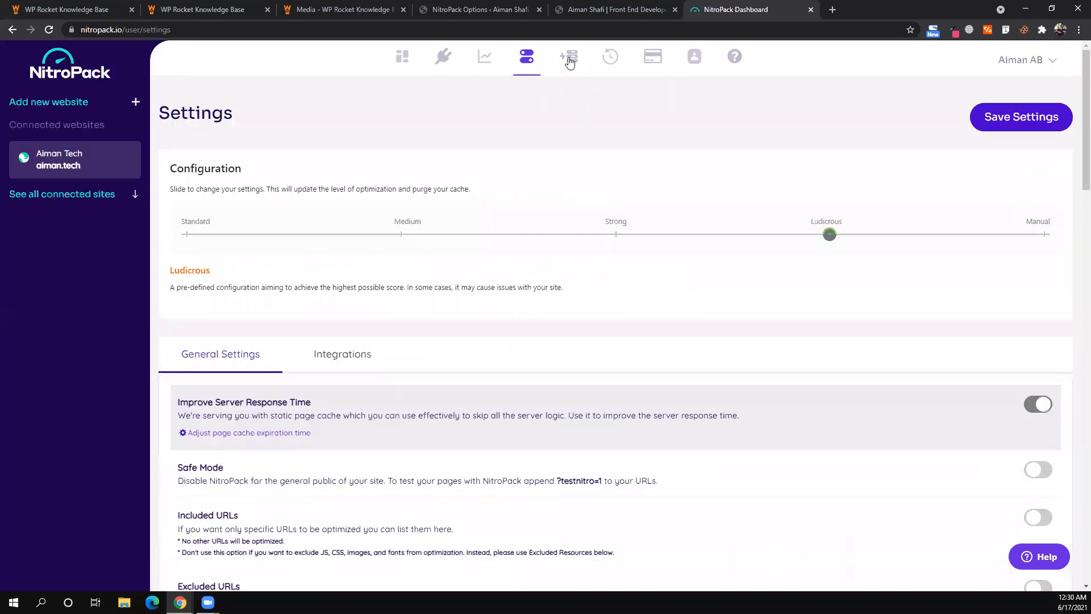
- Return to aiman.tech's NitroPack dashboard and purge all cached pages, confirming with OK
click(578, 65)
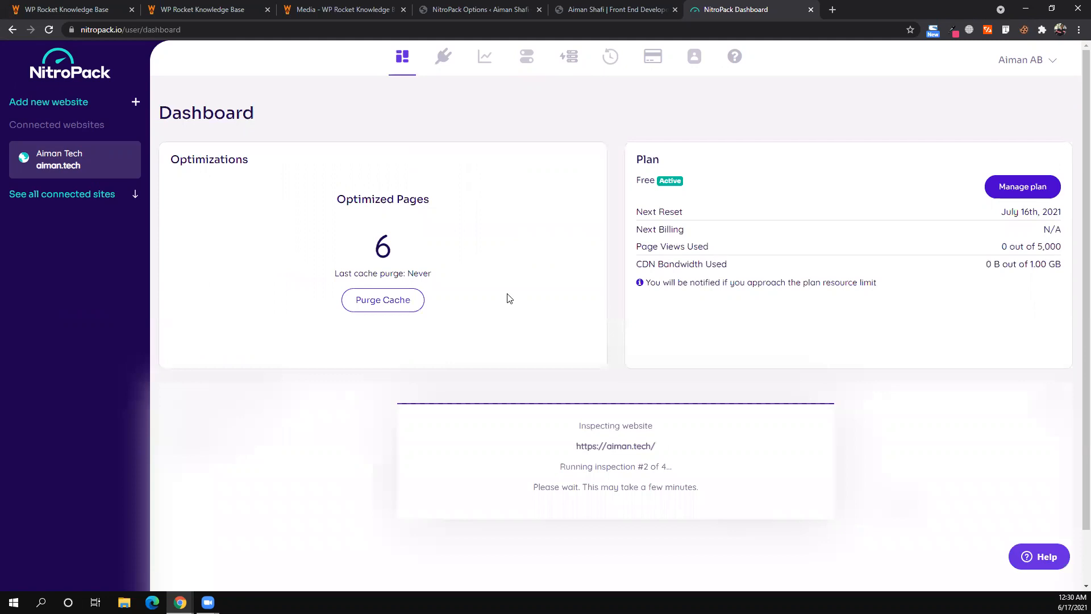
click(397, 311)
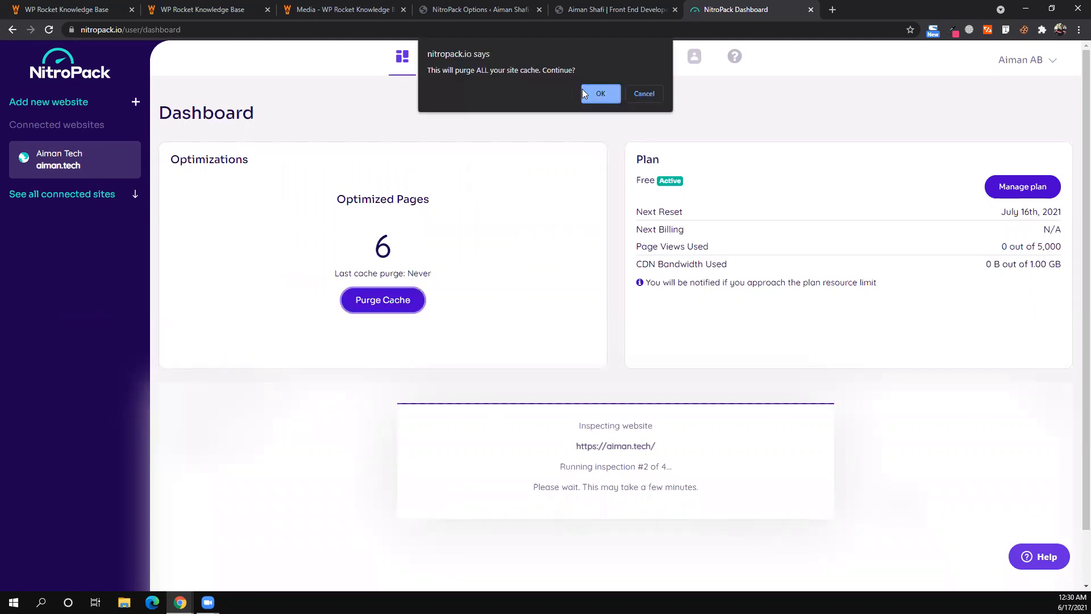
click(602, 94)
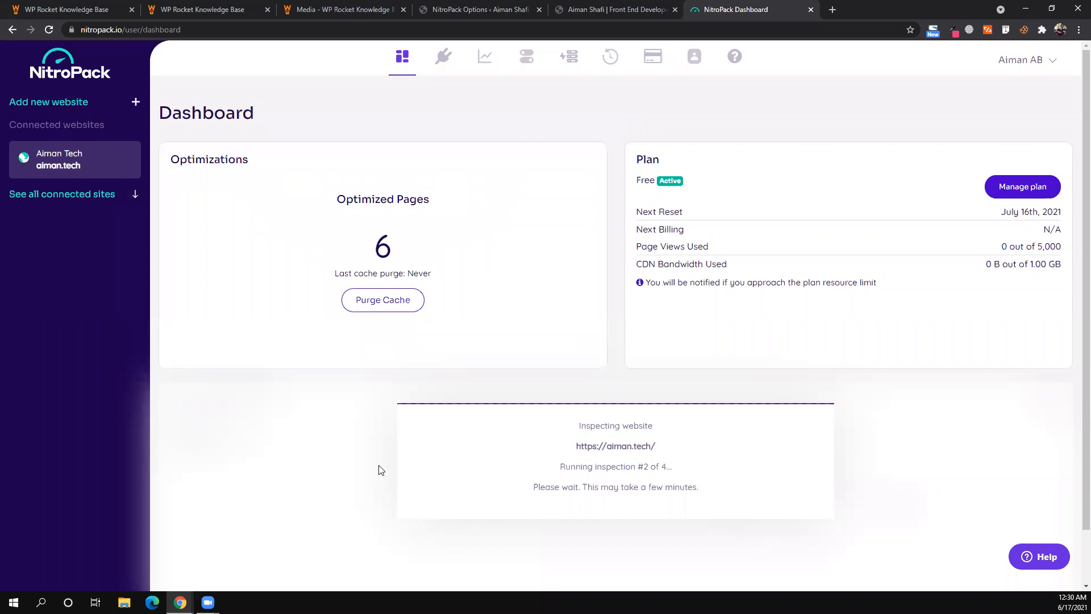
scroll(381, 470, down, 1)
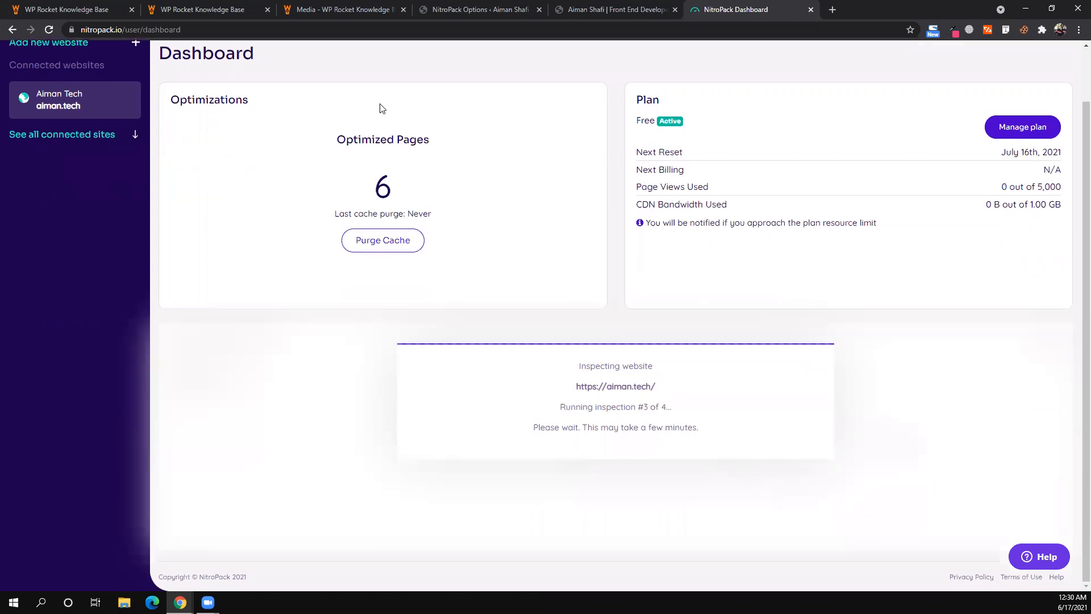
scroll(413, 276, up, 1)
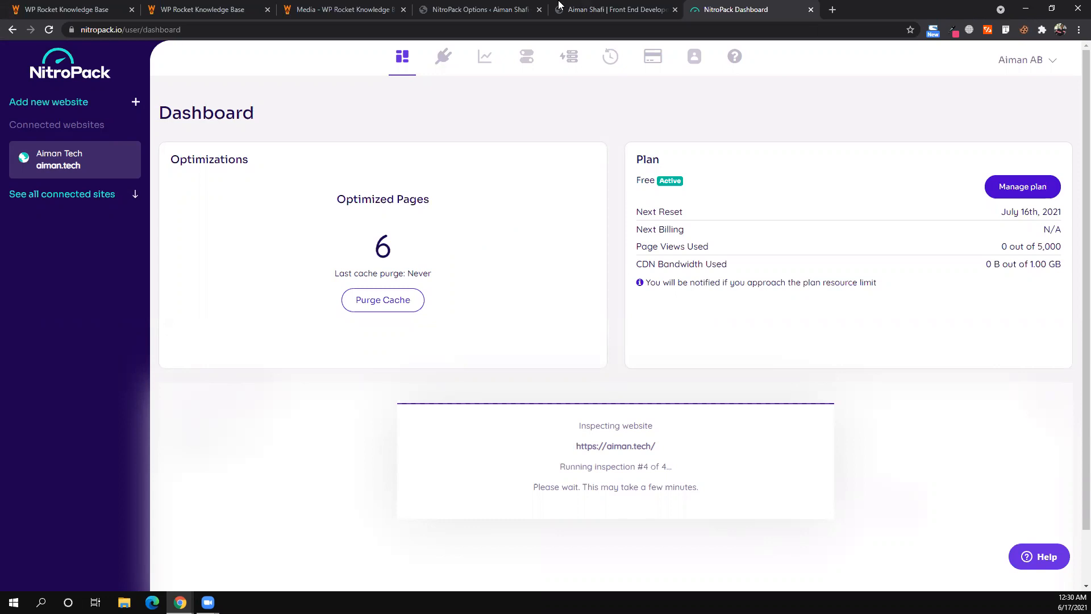
- Copy aiman.tech's address and load it in a new tab of the incognito window
key(ctrl+Page_Up)
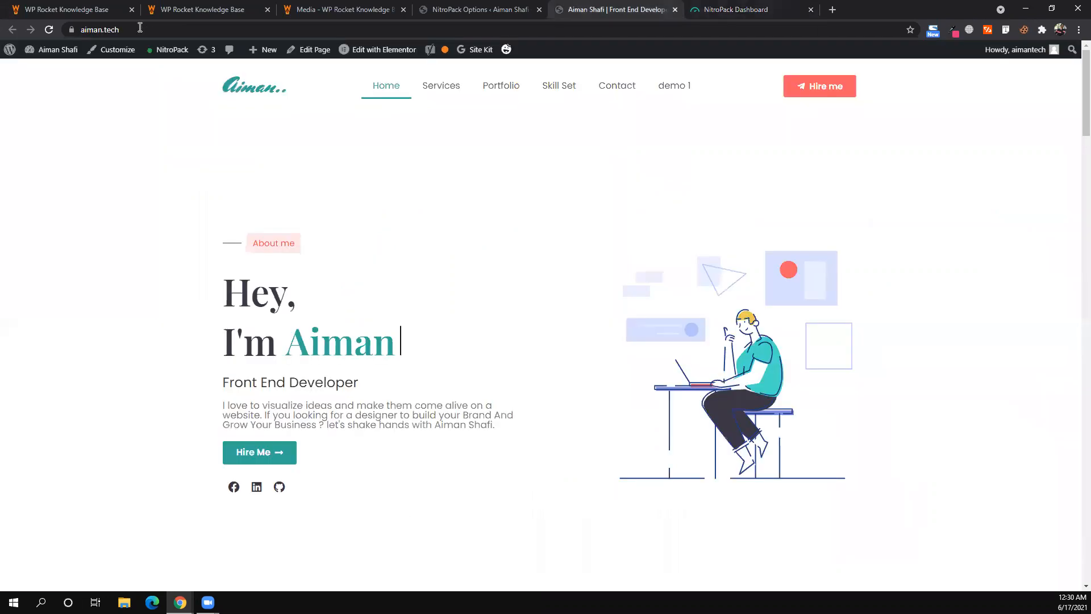
key(ctrl+l)
key(ctrl+c)
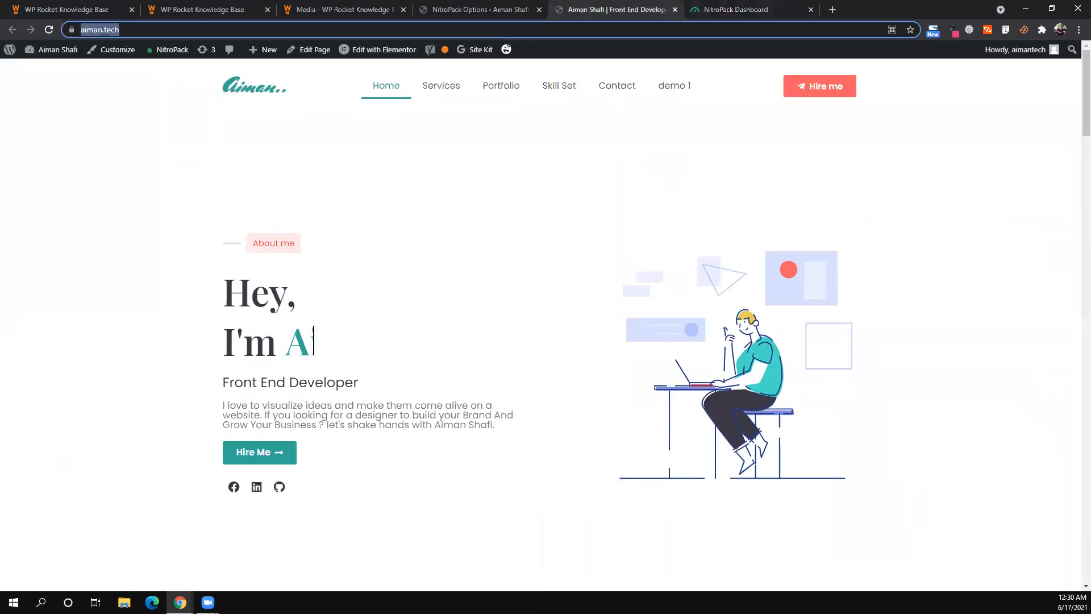
mouse_move(180, 602)
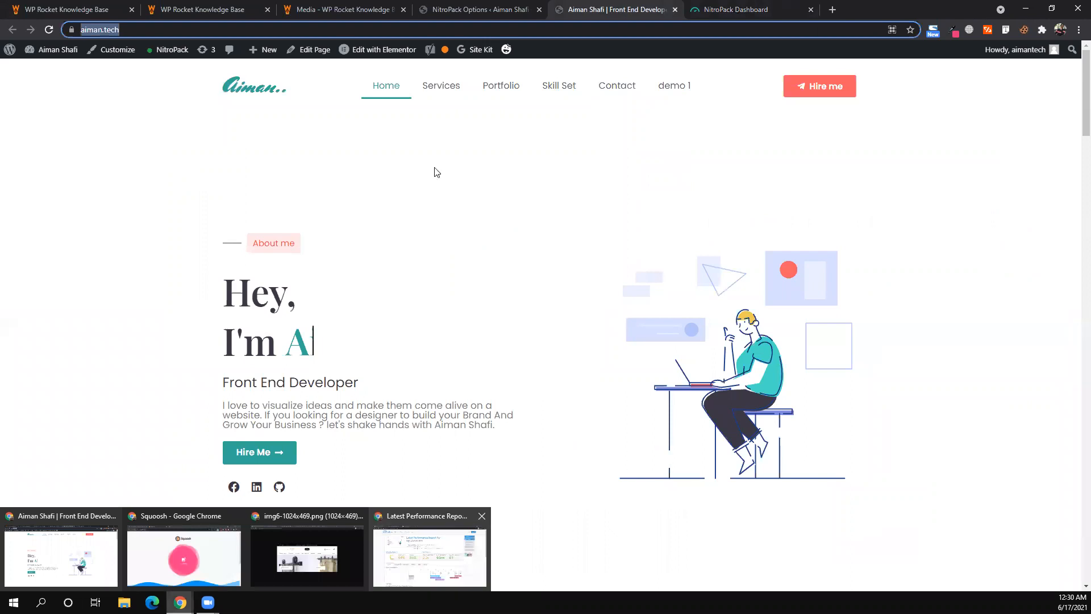
click(430, 554)
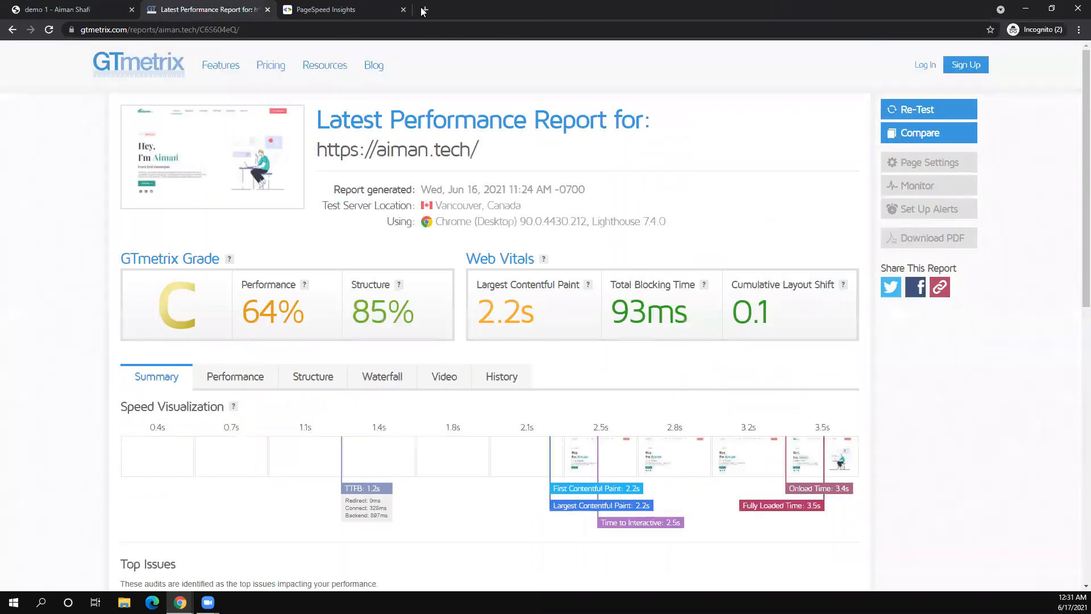
click(424, 11)
key(ctrl+v)
key(Return)
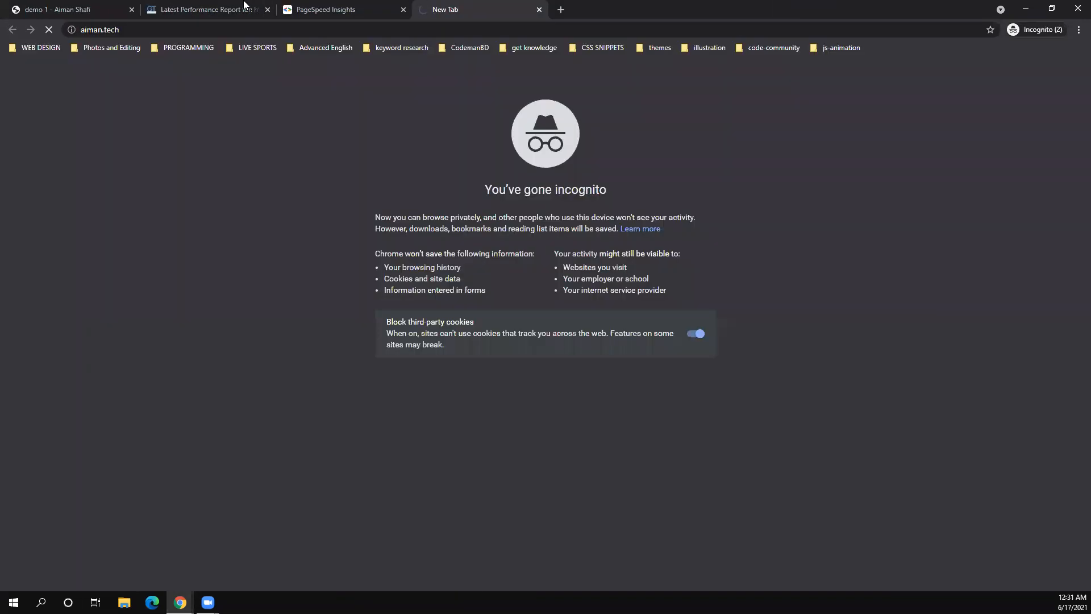
- Scroll aiman.tech to the footer, reload it twice, then return to the GTmetrix report (grade C)
click(244, 5)
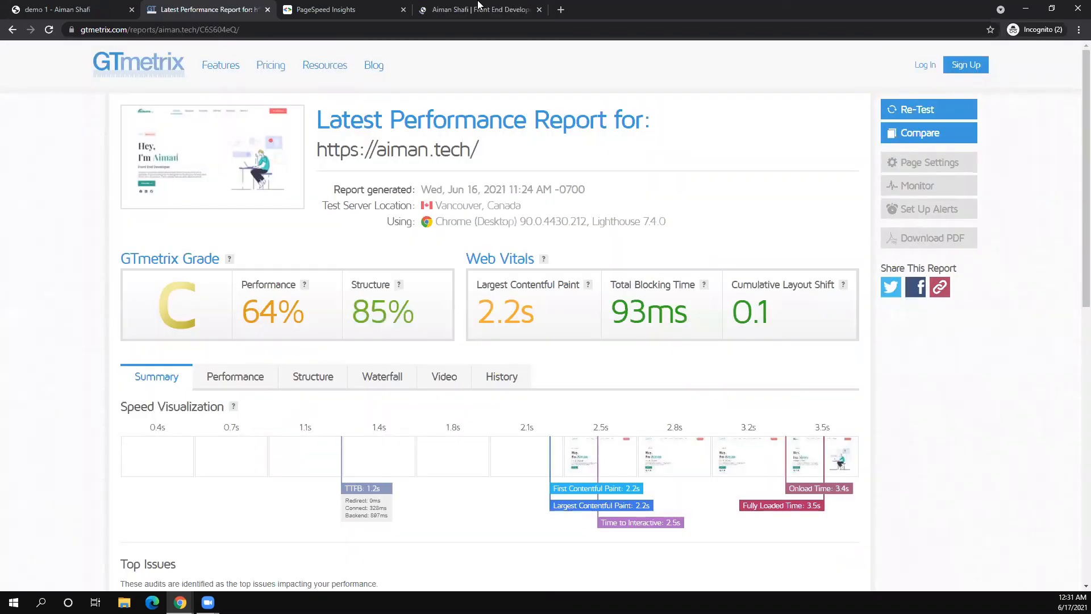
key(ctrl+4)
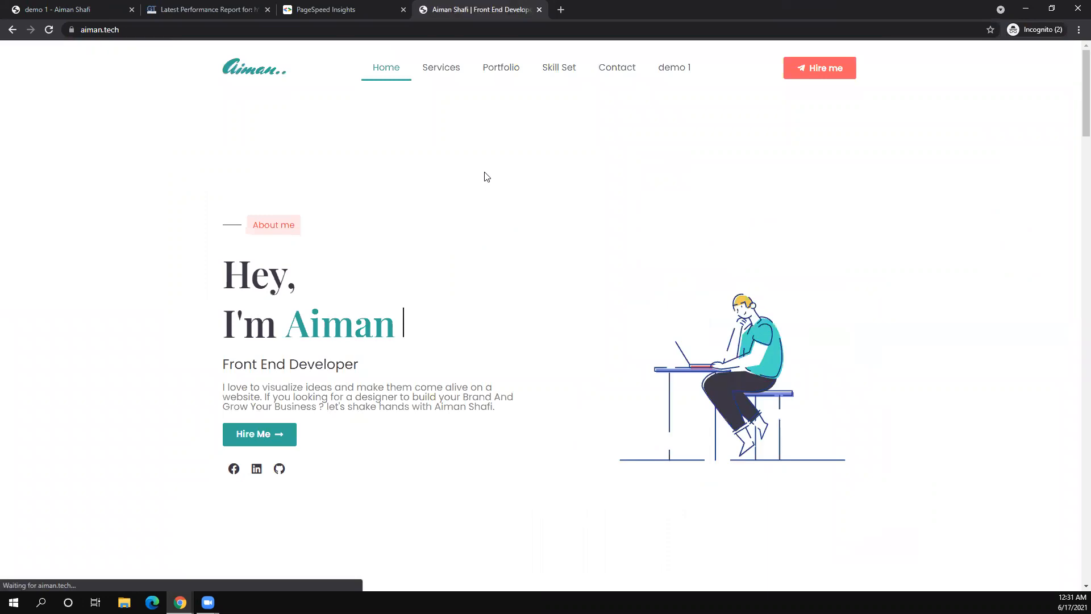
scroll(487, 177, down, 8)
scroll(487, 177, down, 20)
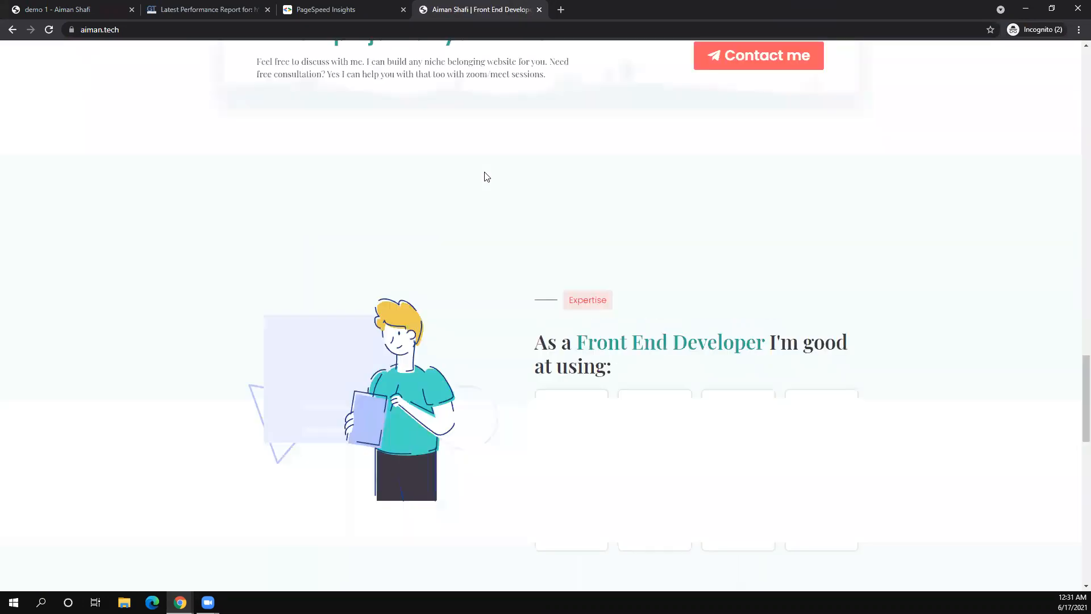
scroll(486, 176, down, 15)
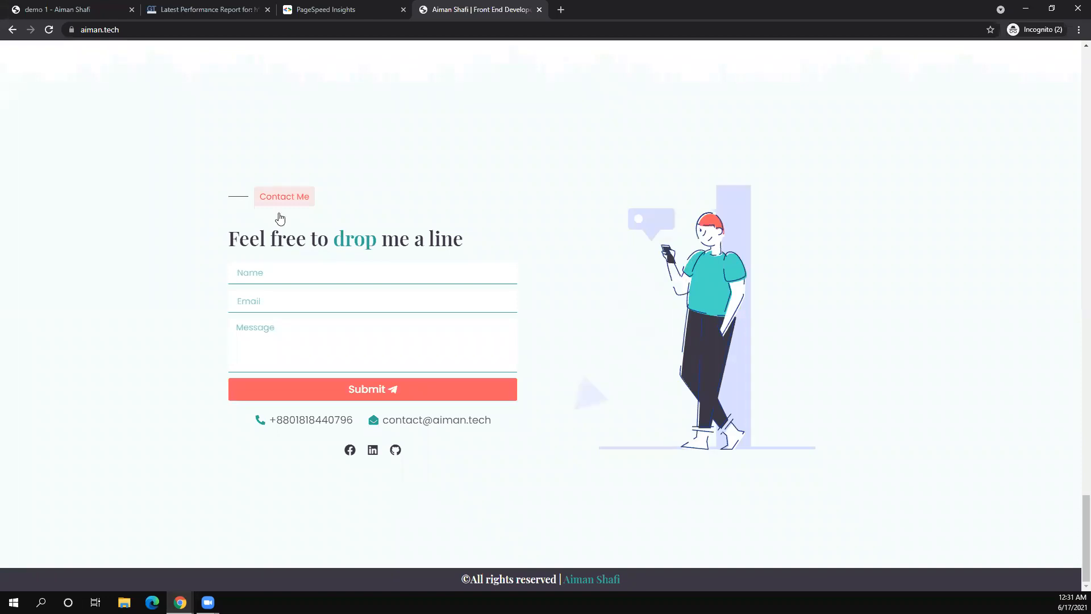
click(49, 30)
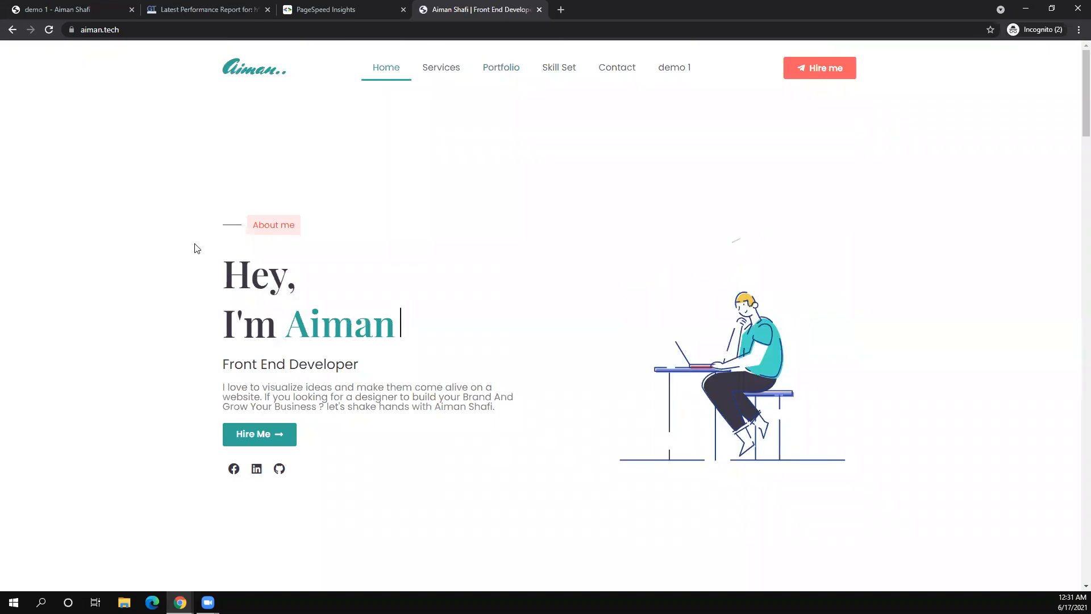
scroll(196, 249, down, 10)
scroll(196, 248, down, 15)
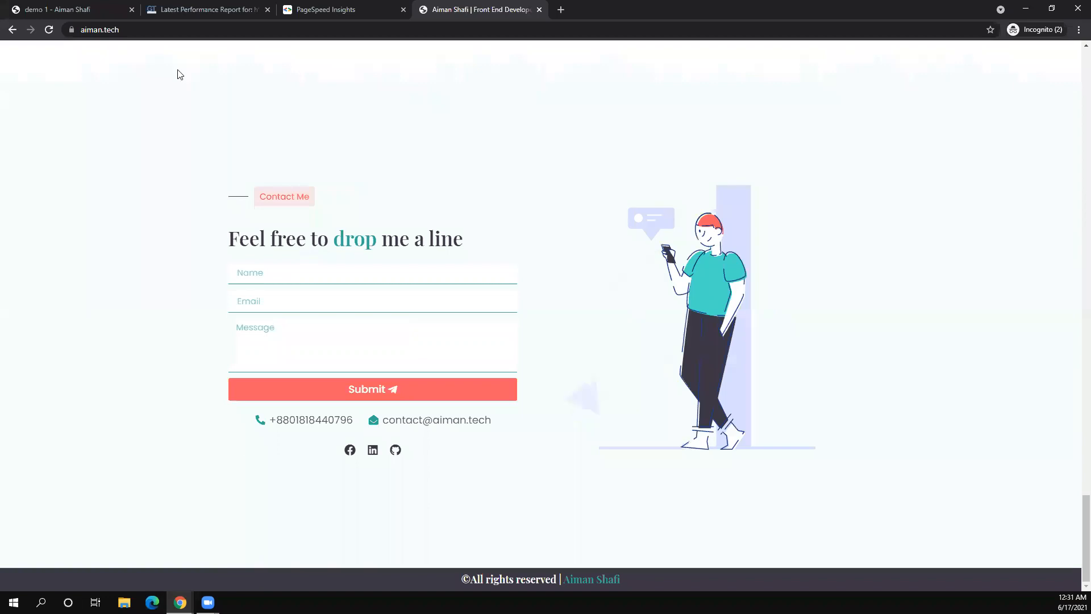
key(F5)
click(173, 30)
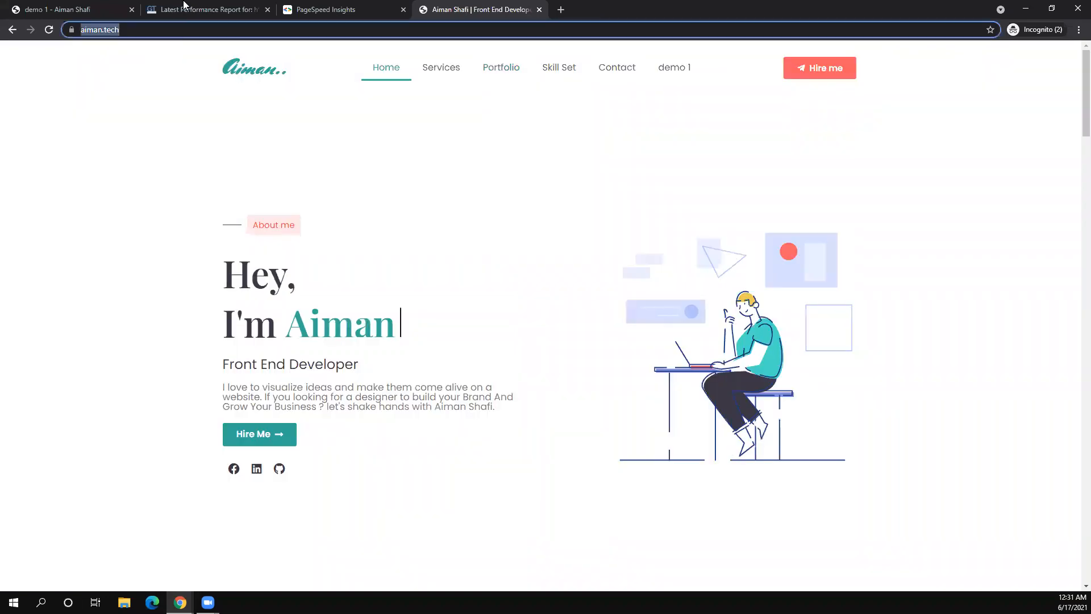
key(ctrl+2)
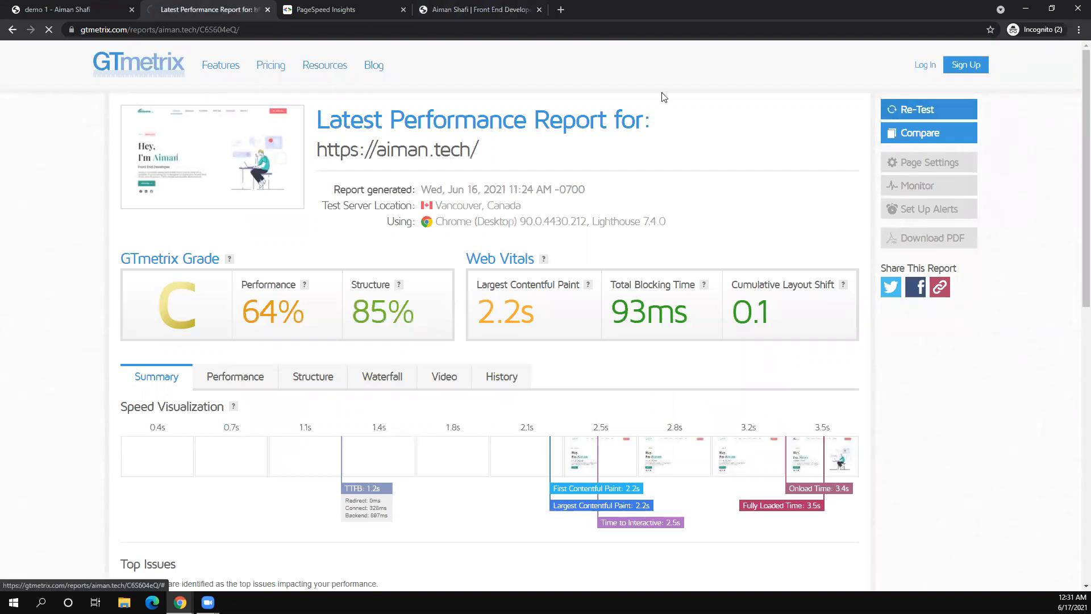
- Check the GTmetrix re-test, then compare PageSpeed's desktop score 91 with mobile 34 (LCP 5.3 s)
key(ctrl+3)
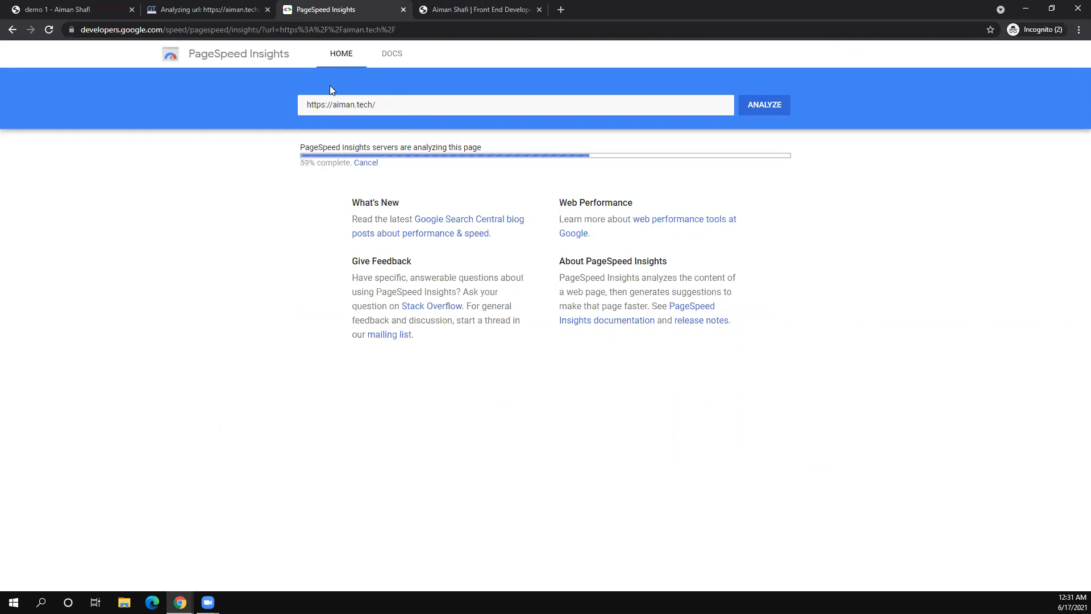
click(216, 5)
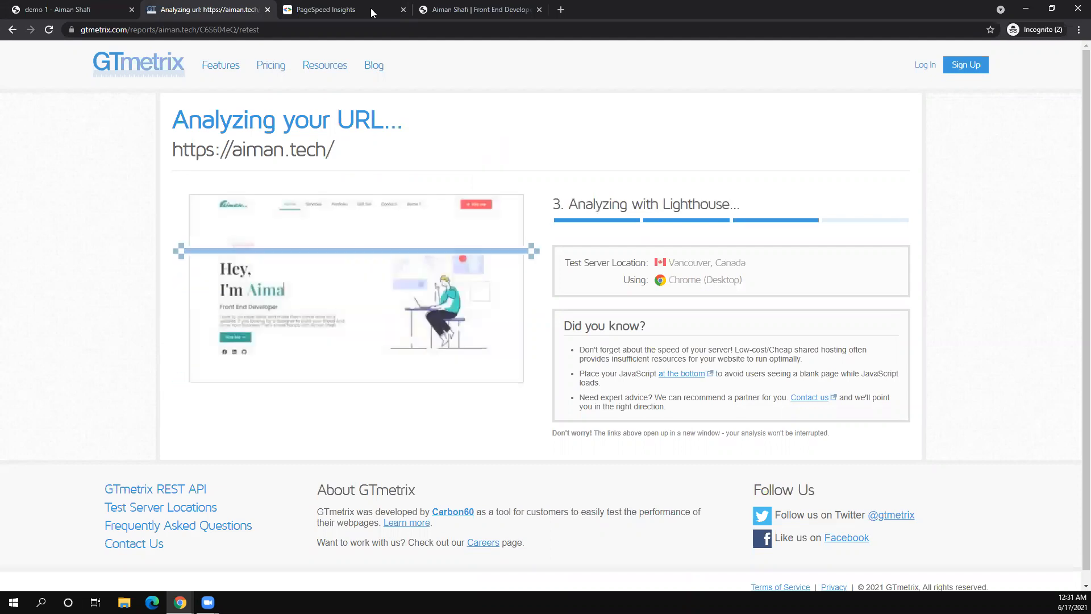
key(ctrl+Tab)
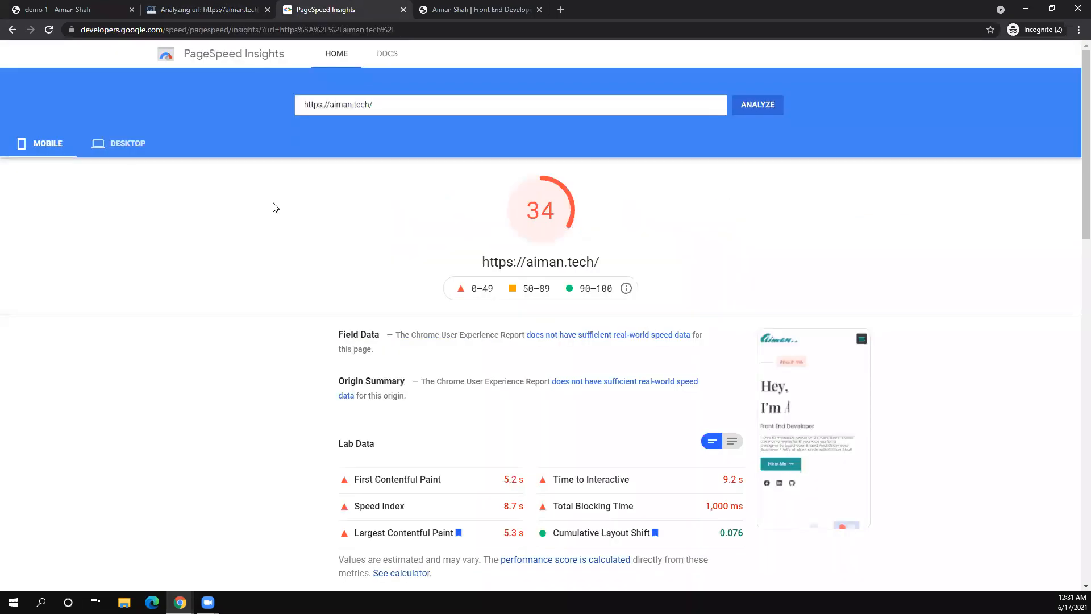
click(126, 146)
click(76, 146)
scroll(455, 266, down, 3)
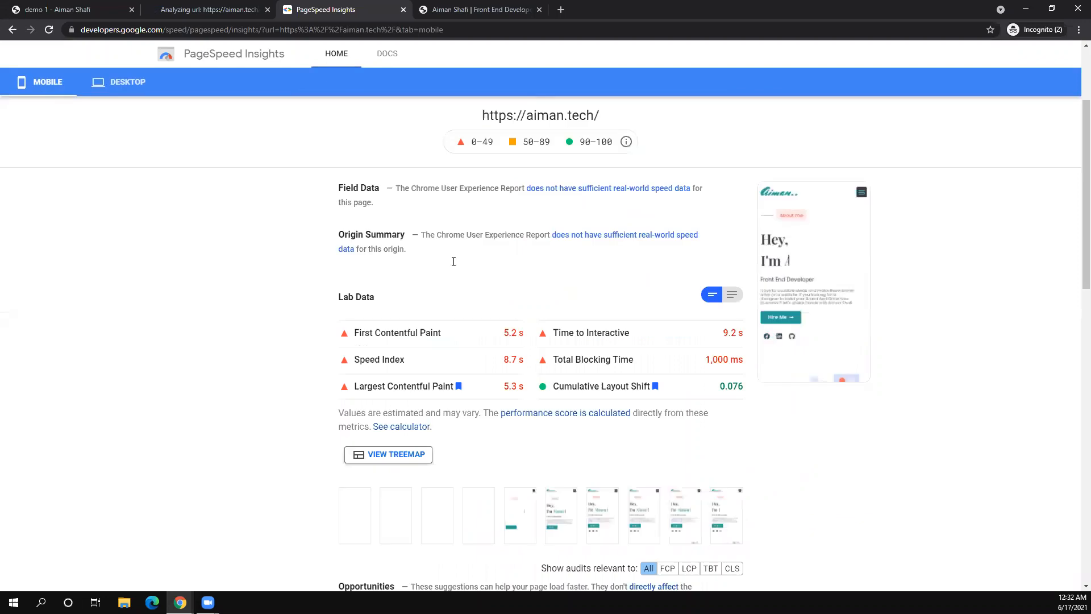
scroll(454, 267, down, 5)
scroll(454, 267, up, 8)
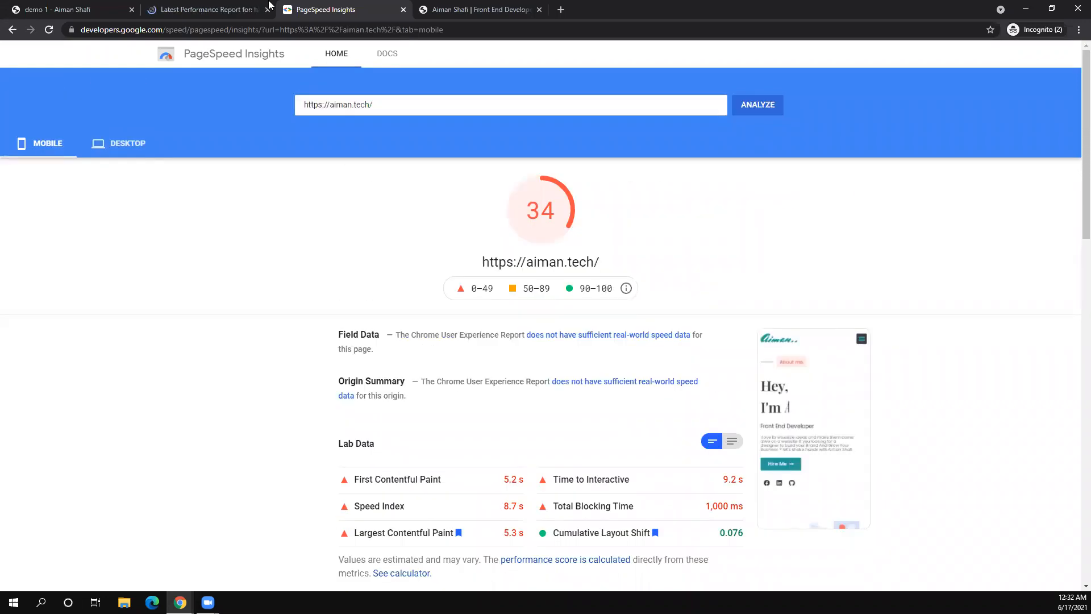
- Compare GTmetrix grade C against the aiman.tech homepage, jumping to its bottom and back to top
key(ctrl+shift+Tab)
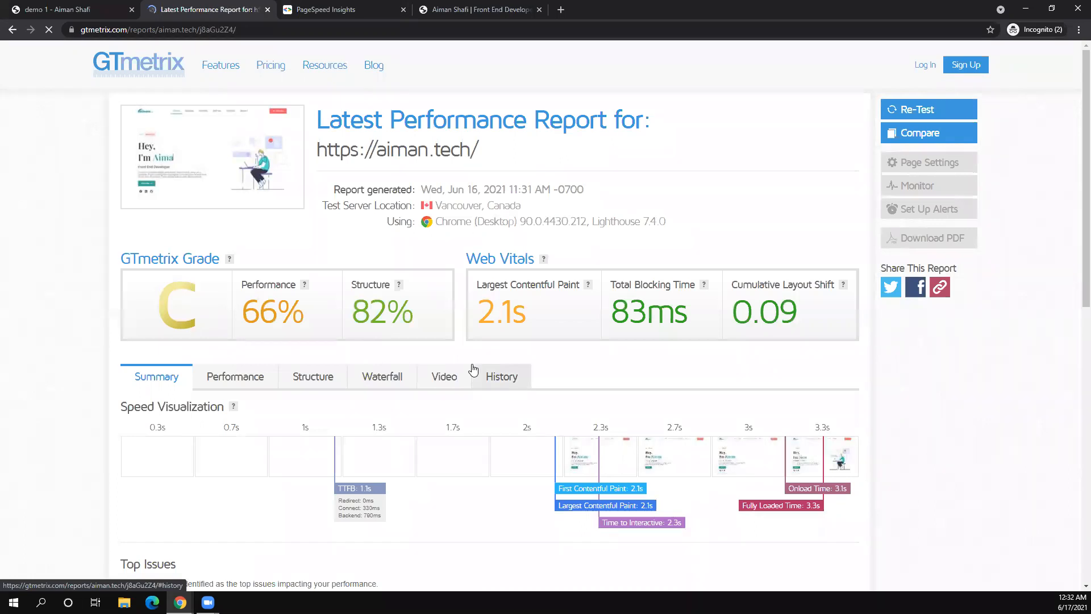
key(ctrl+Tab)
key(ctrl+Tab)
click(418, 273)
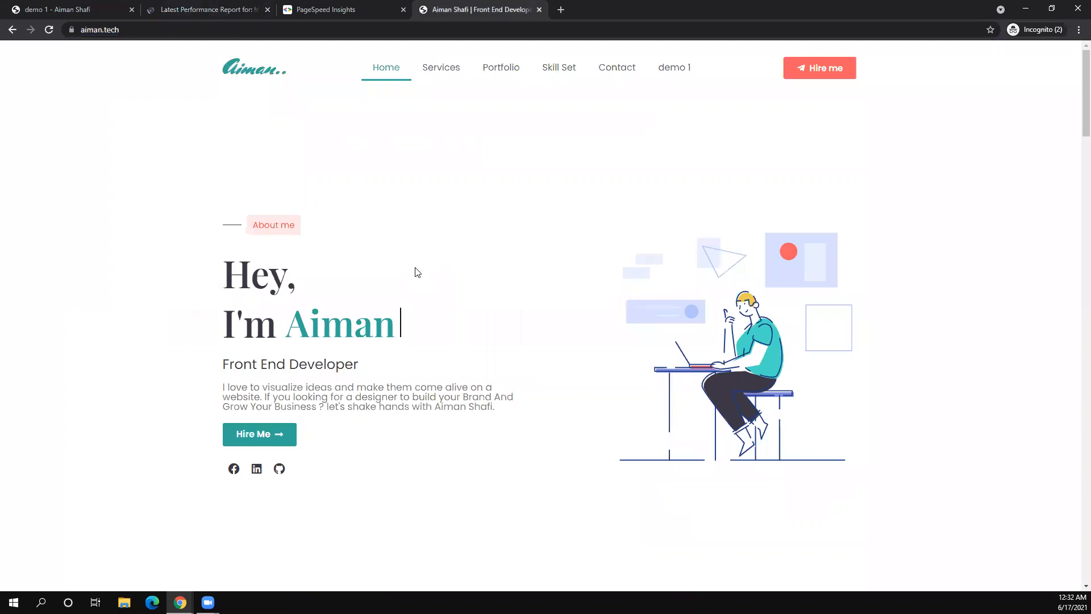
key(End)
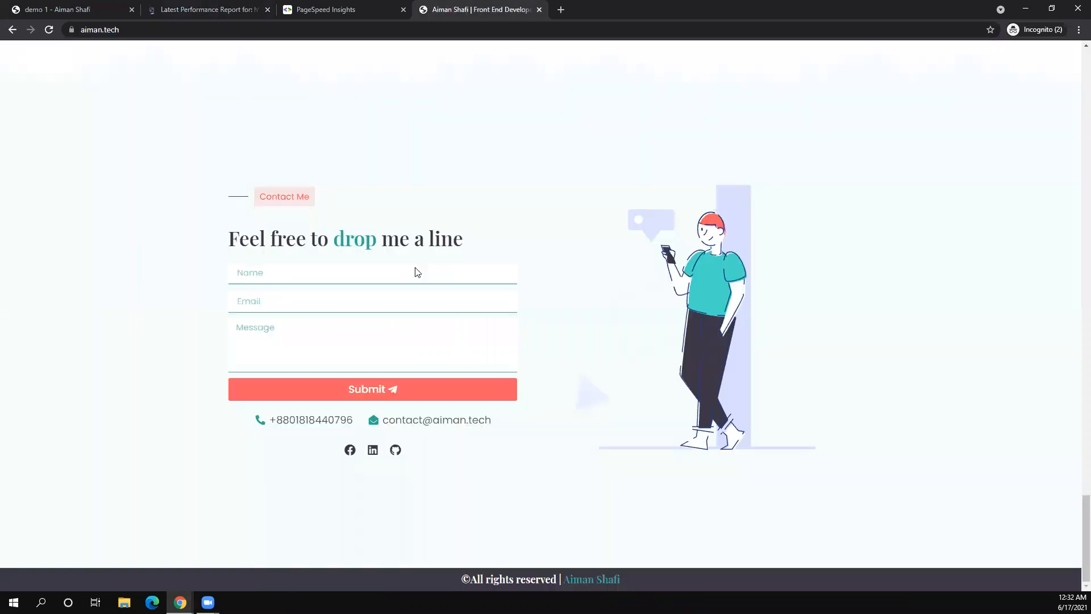
key(Home)
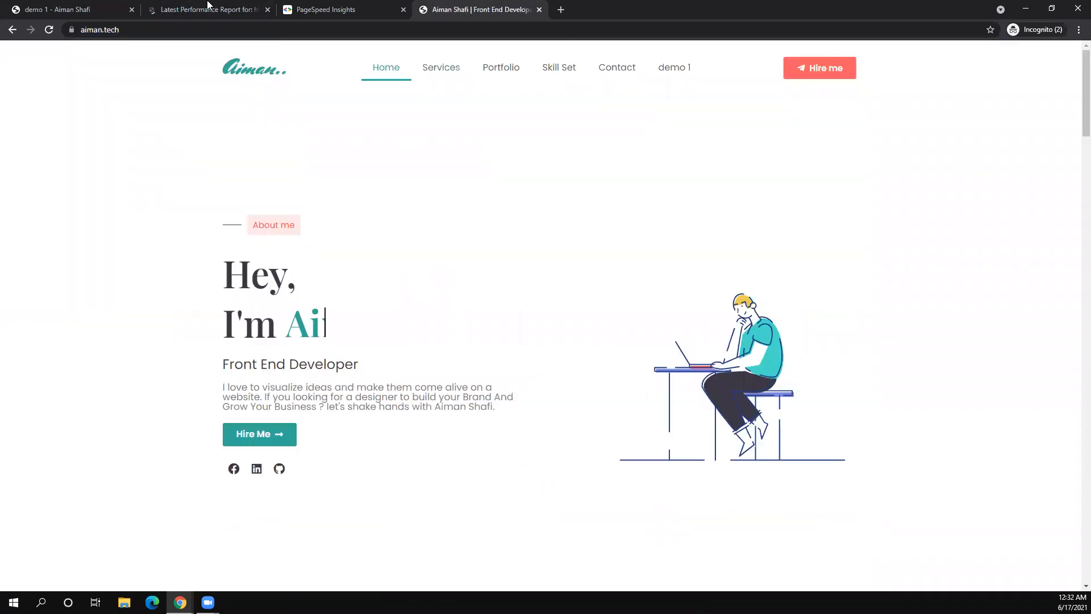
click(208, 7)
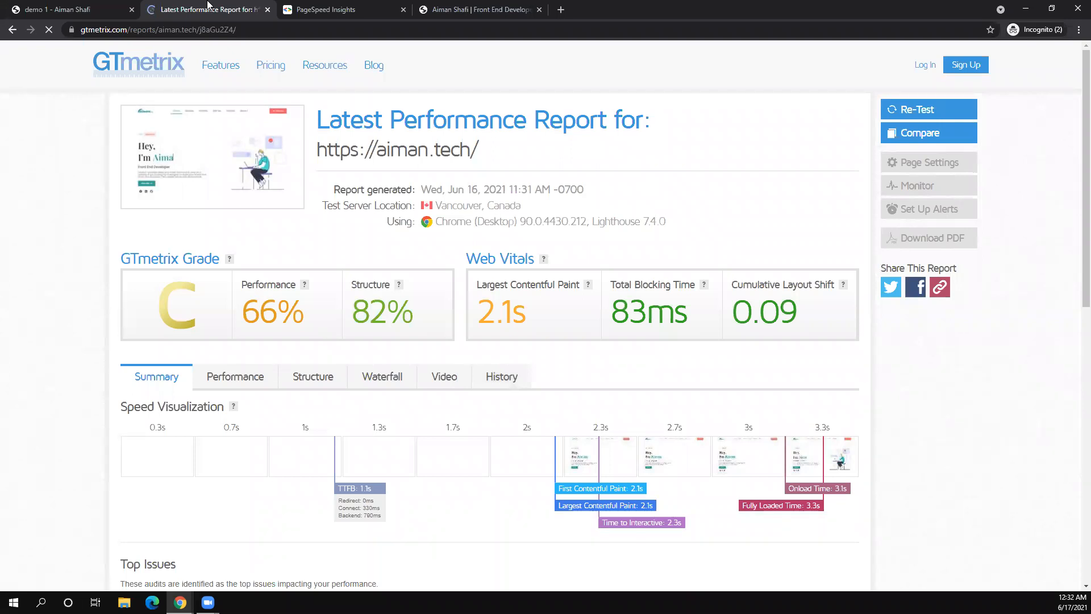
click(490, 9)
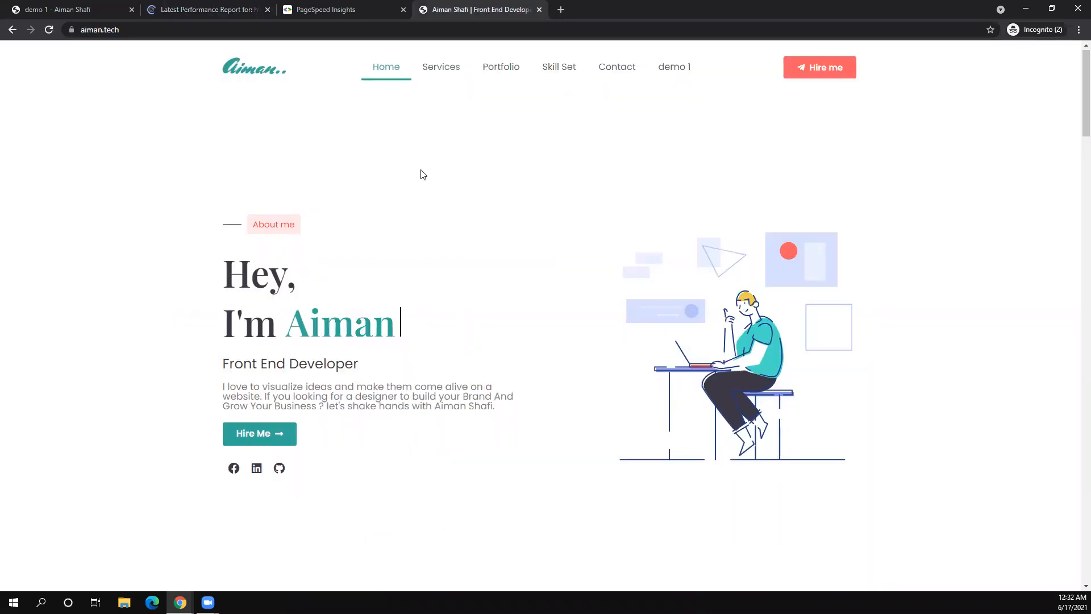
click(320, 4)
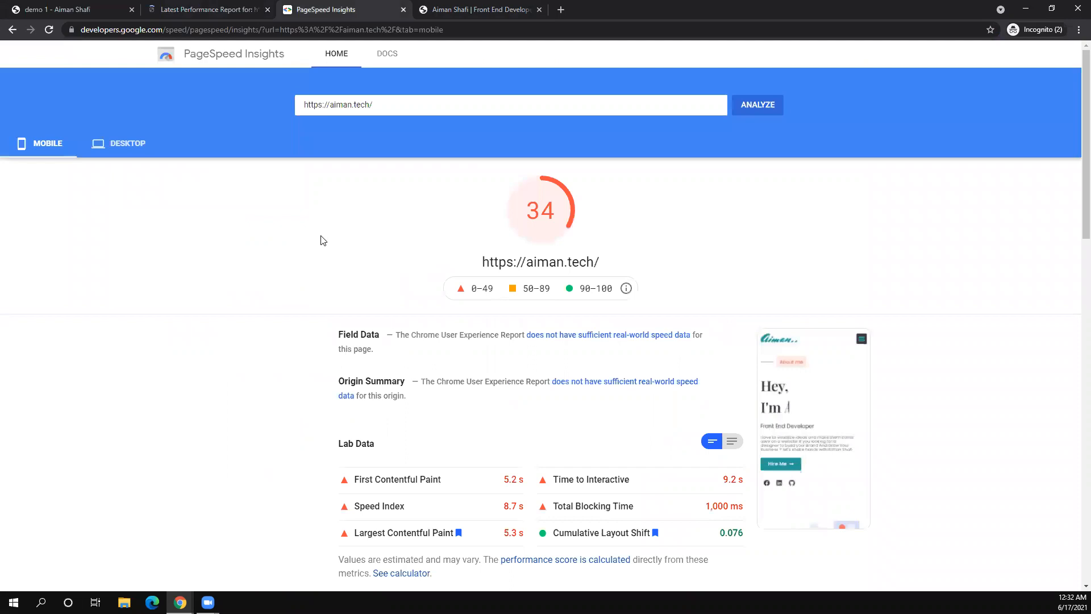
click(231, 8)
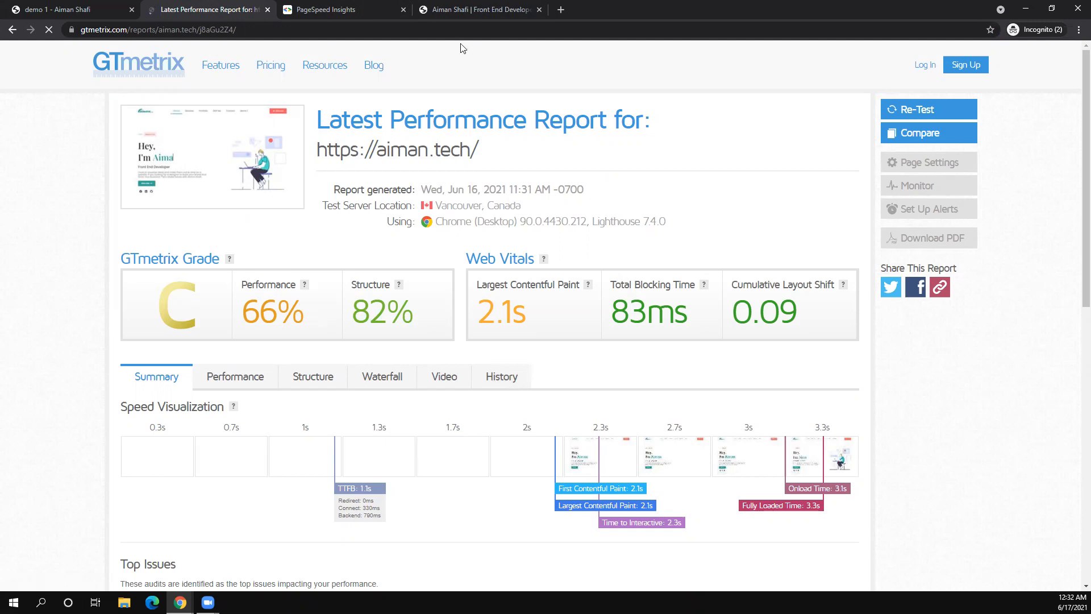
- Cross-check the PageSpeed mobile score 34 and GTmetrix report, then reload the aiman.tech homepage
click(480, 10)
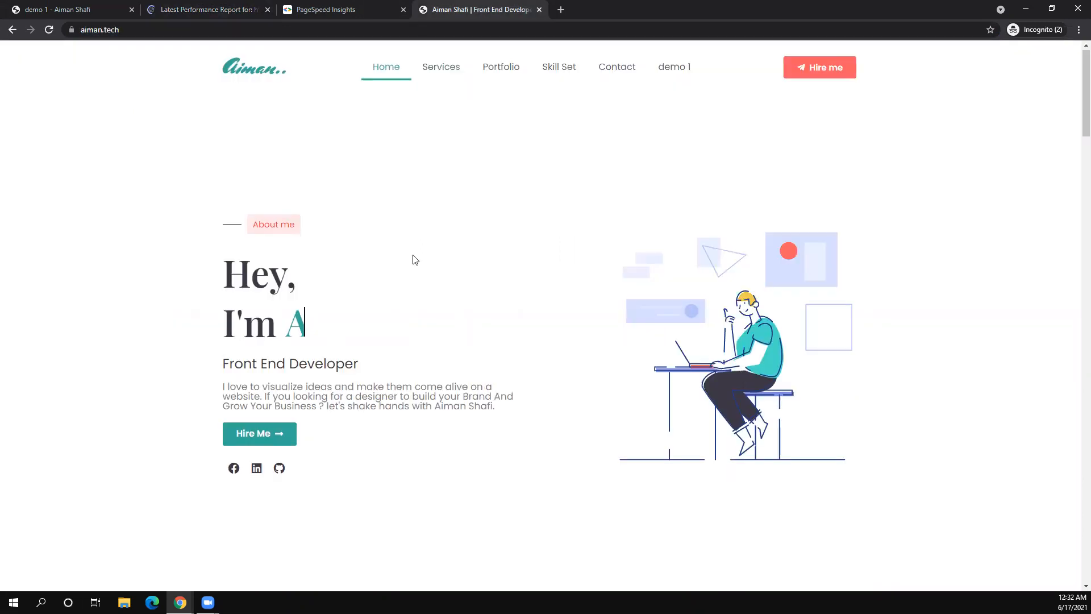
key(ctrl+shift+Tab)
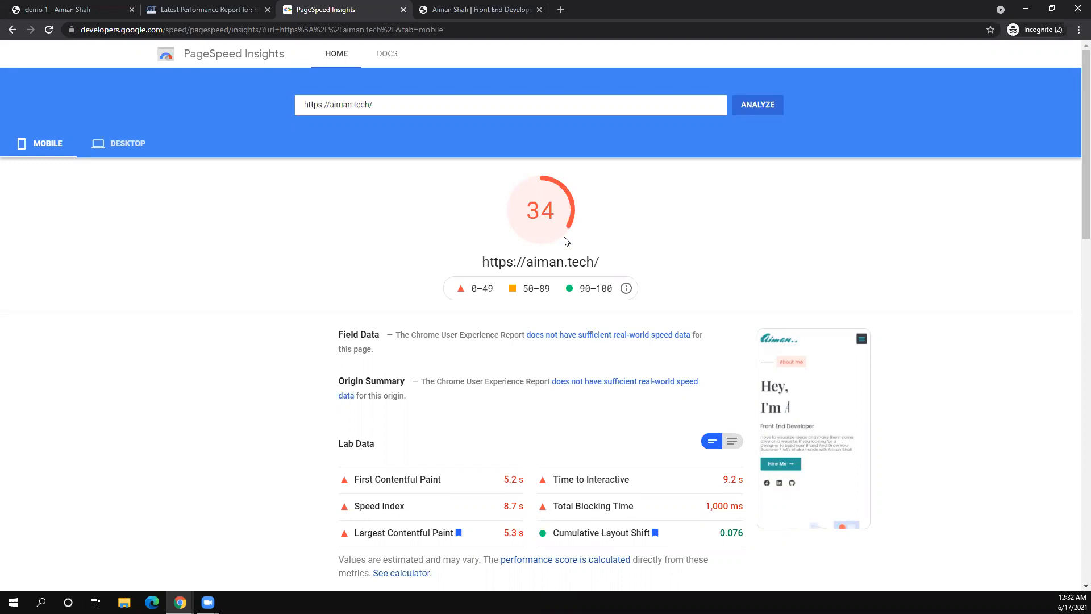
click(475, 9)
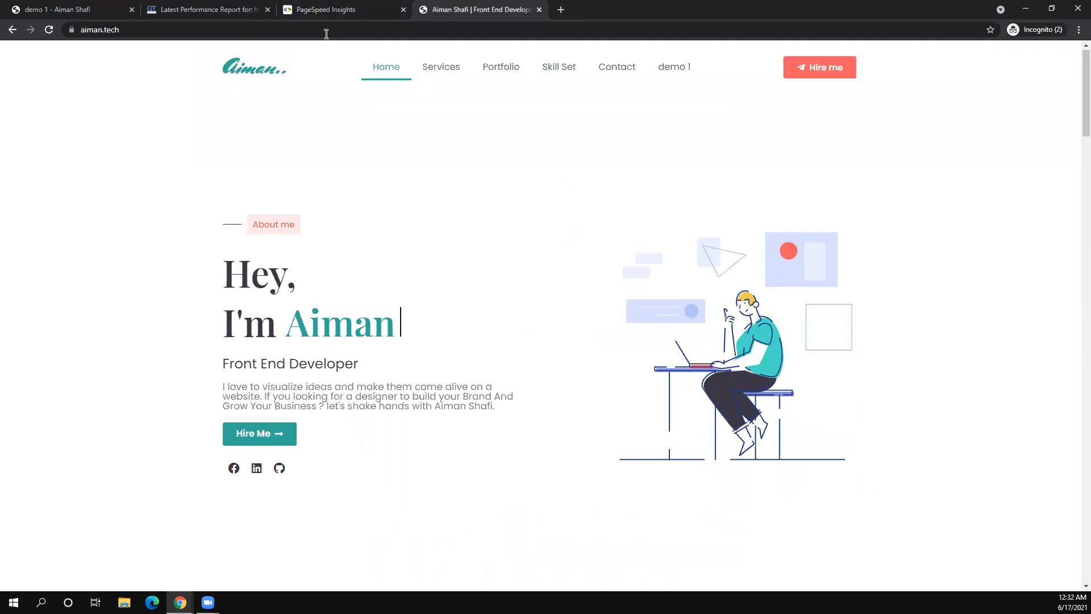
click(326, 34)
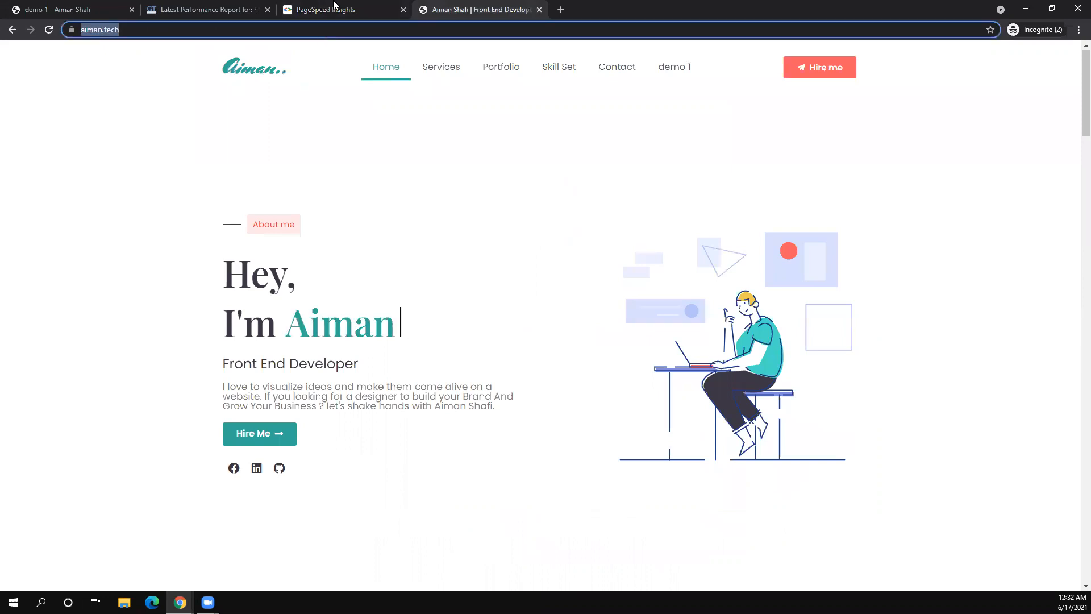
click(334, 6)
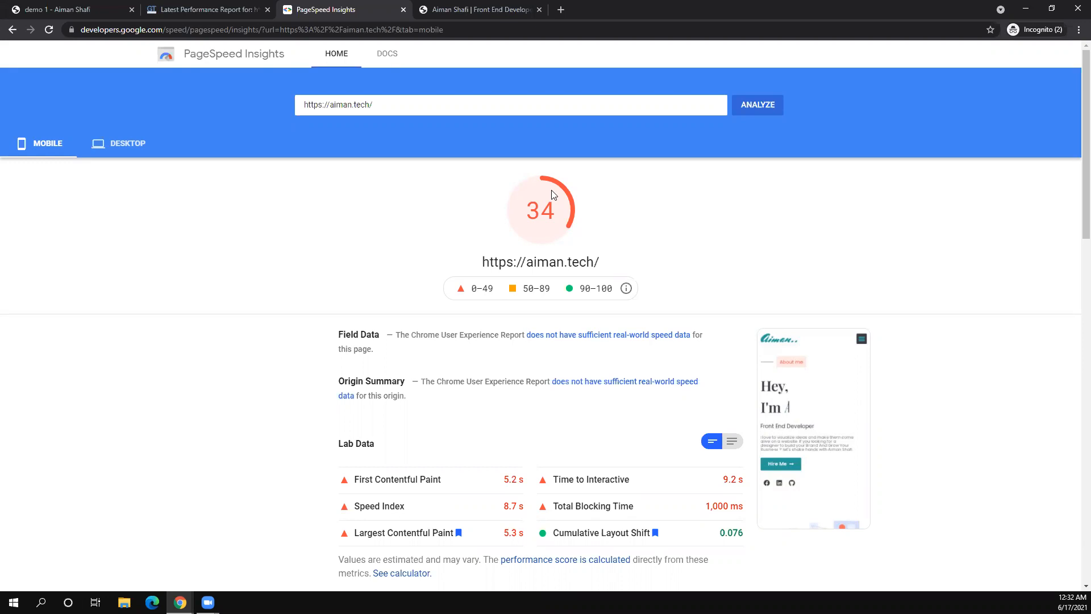
click(252, 9)
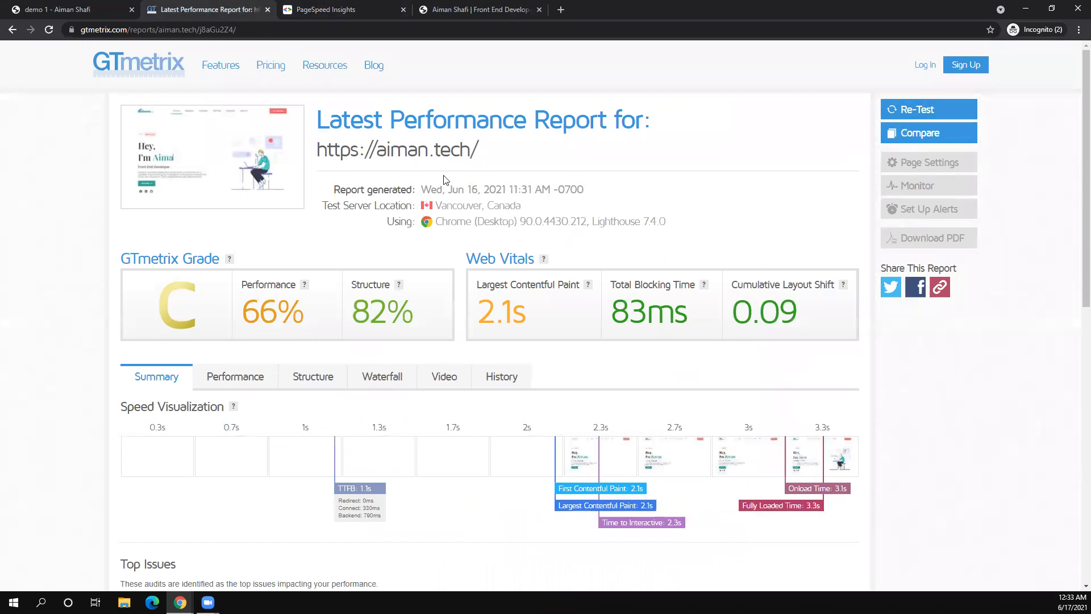
click(481, 8)
click(49, 30)
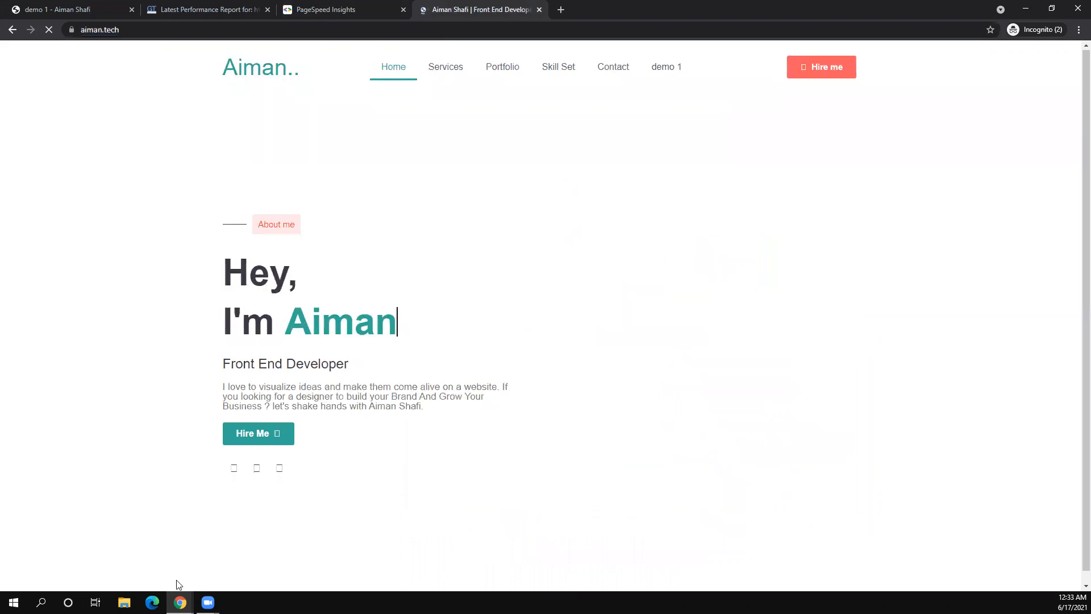
- Bring up the WordPress admin's NitroPack dashboard and review its 5 optimized pages and plan
click(181, 603)
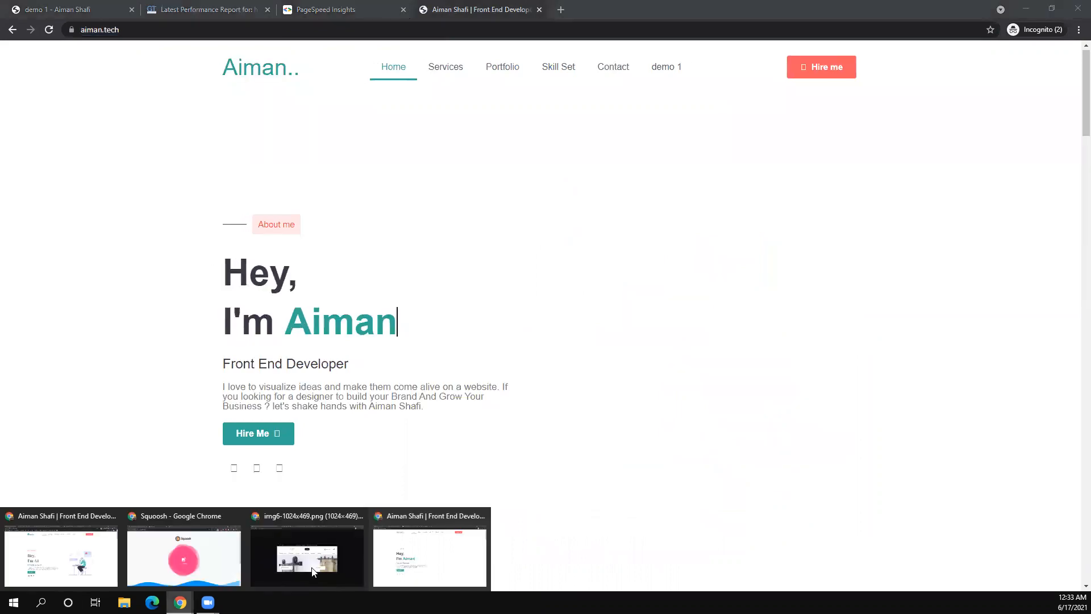
click(61, 554)
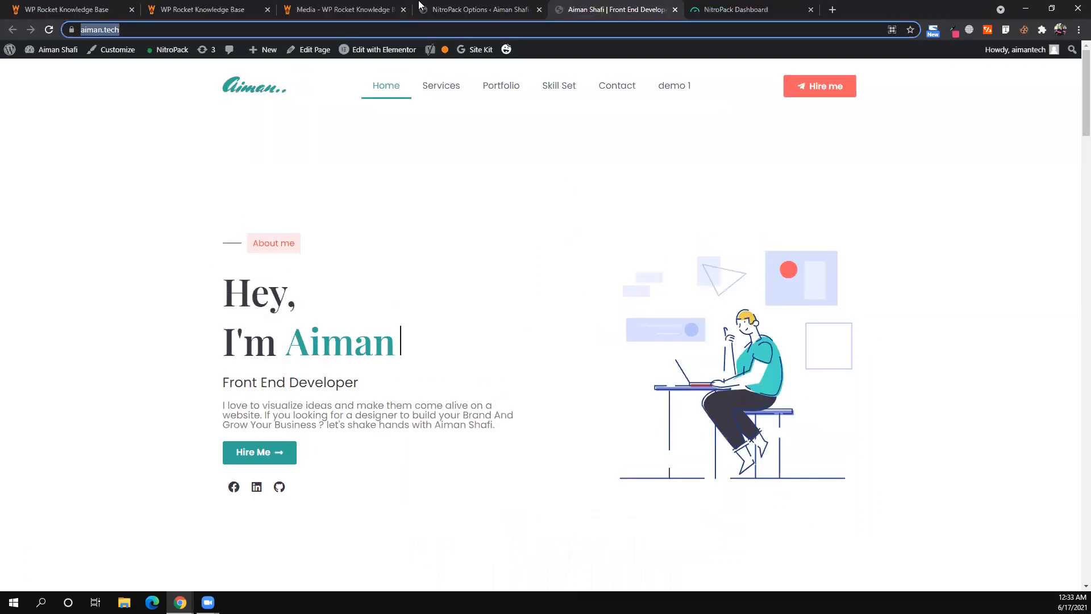
click(434, 6)
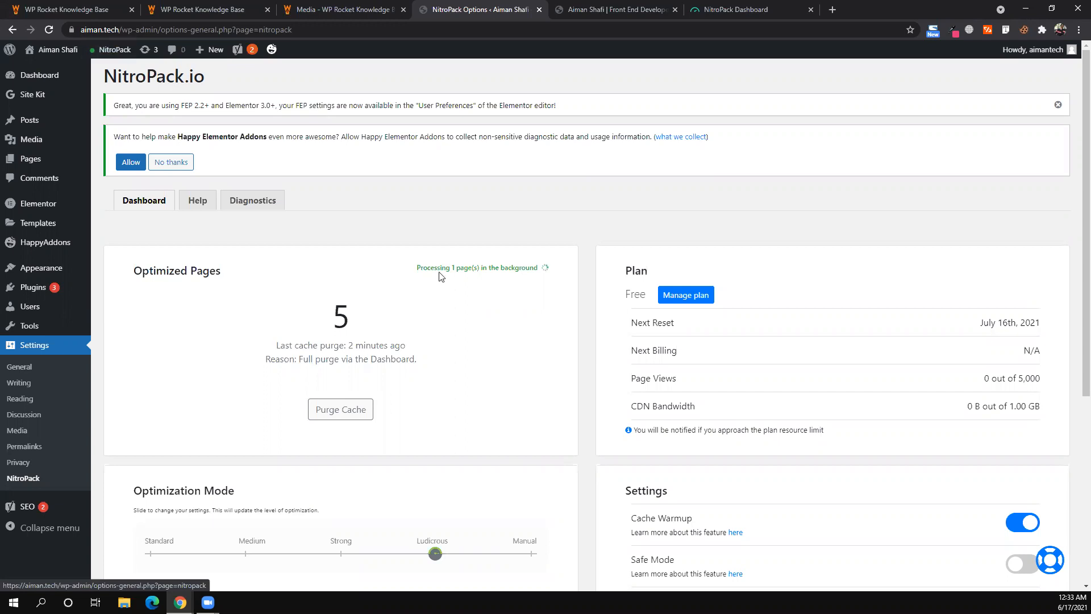
scroll(441, 277, down, 1)
scroll(441, 277, down, 2)
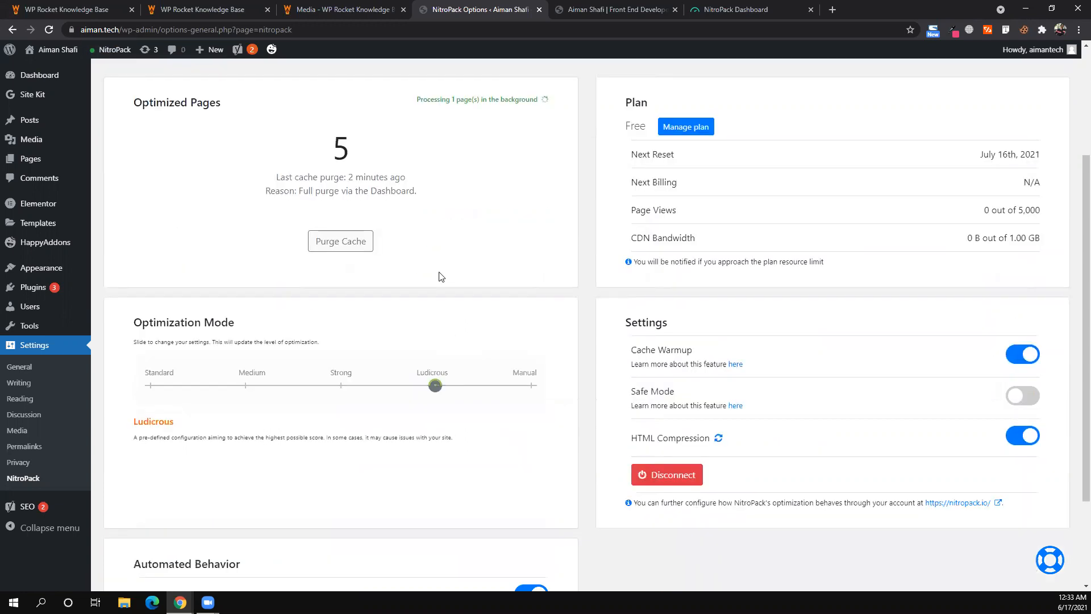
scroll(441, 277, down, 2)
scroll(441, 277, up, 5)
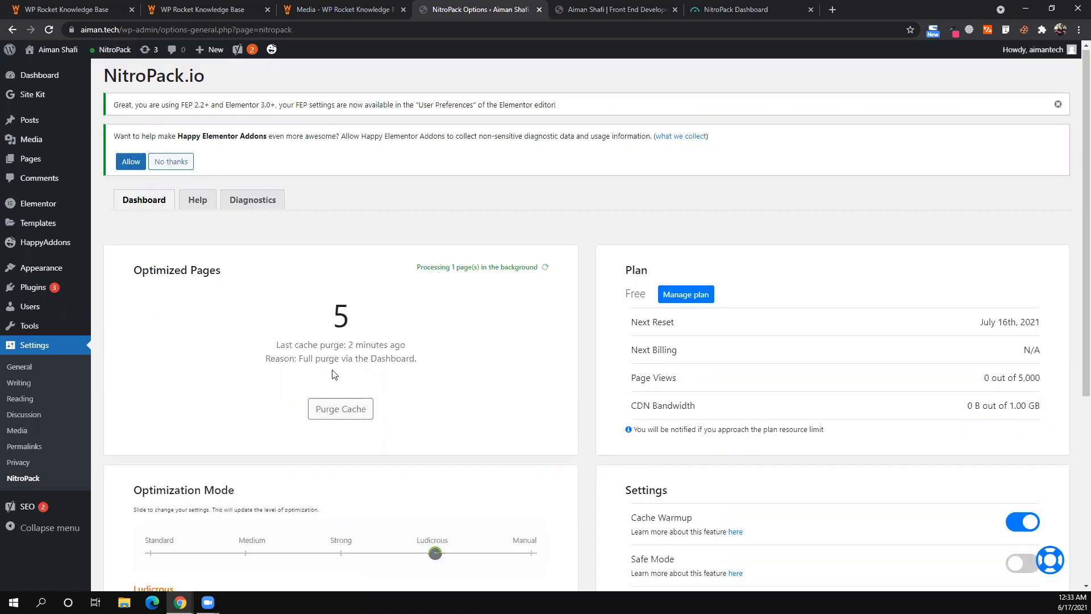
- Purge NitroPack's cache from the WordPress dashboard and watch optimized pages drop to 0
click(356, 409)
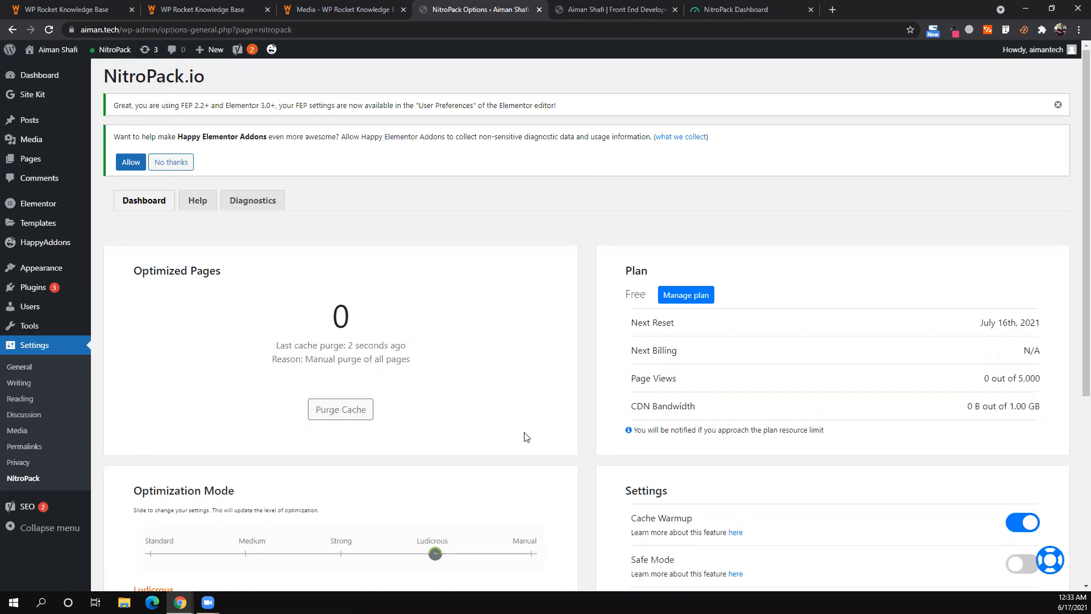
scroll(525, 437, down, 6)
scroll(526, 437, up, 4)
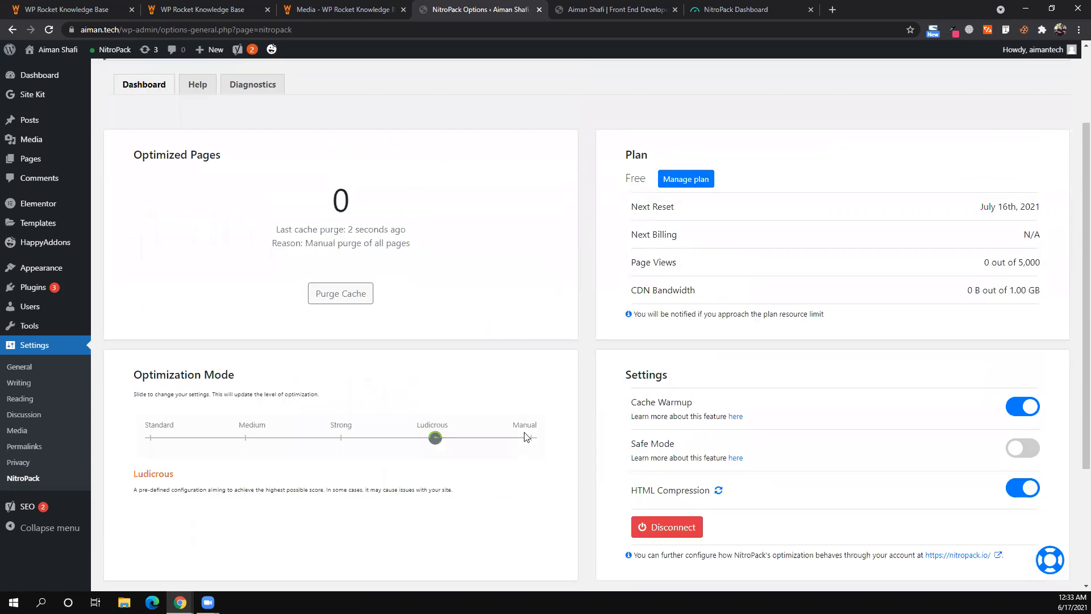
scroll(526, 437, up, 2)
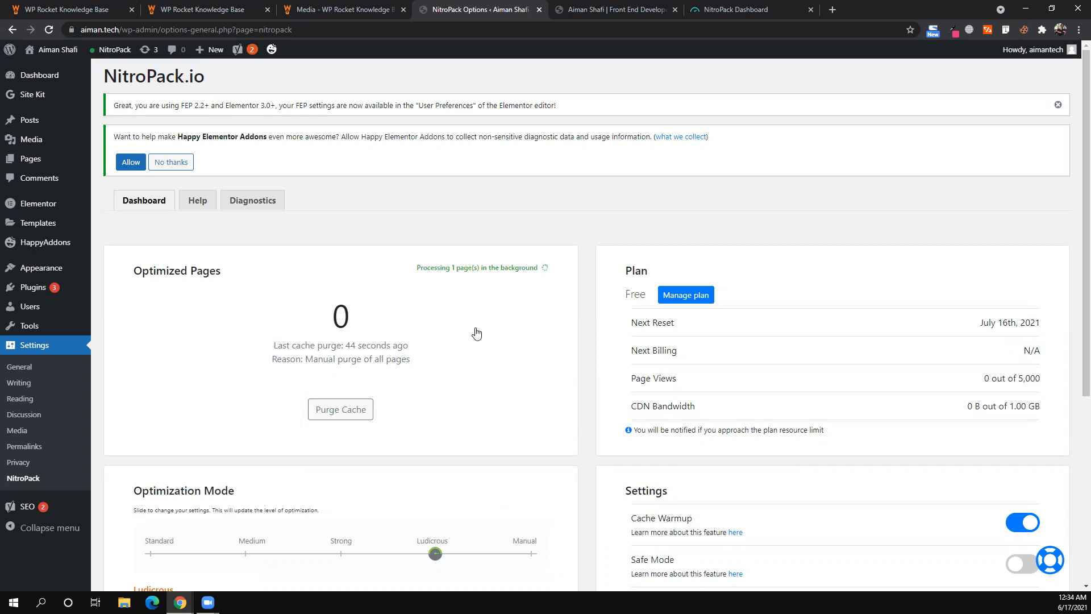
scroll(476, 334, down, 1)
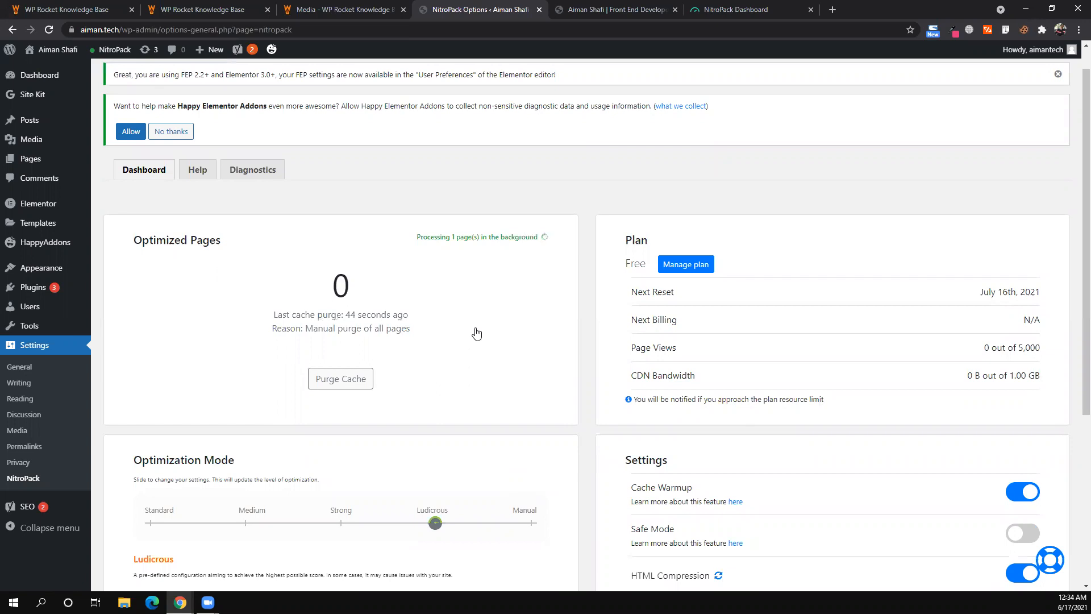
scroll(476, 334, down, 2)
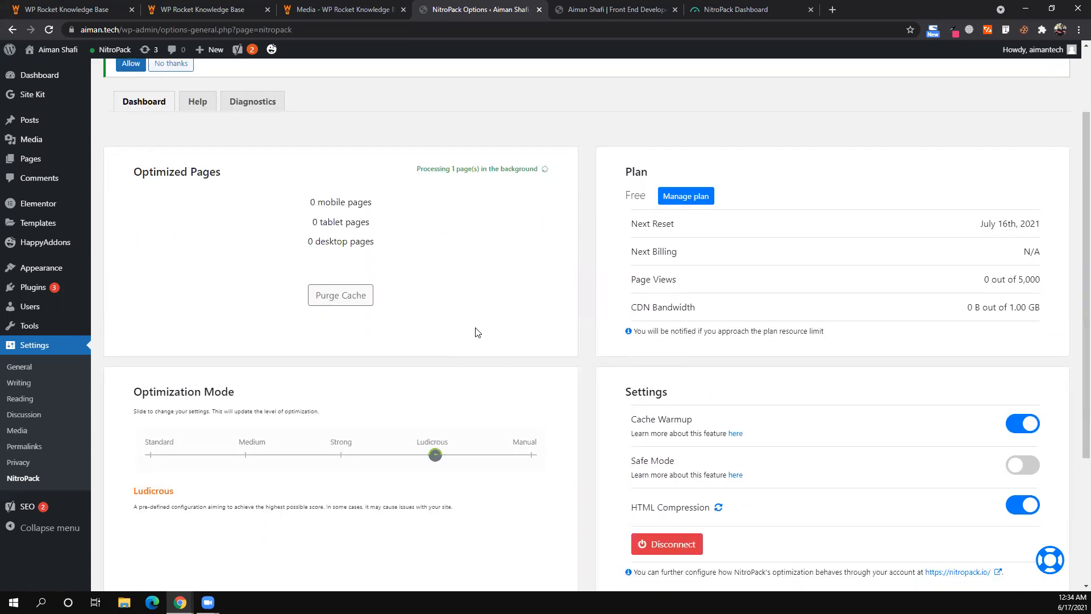
scroll(476, 334, up, 3)
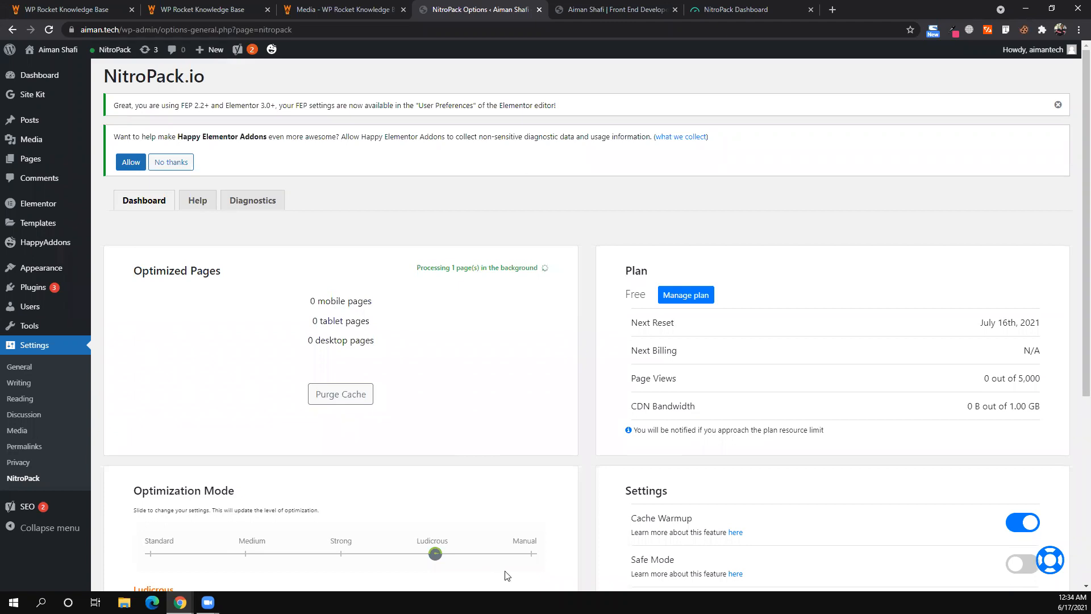